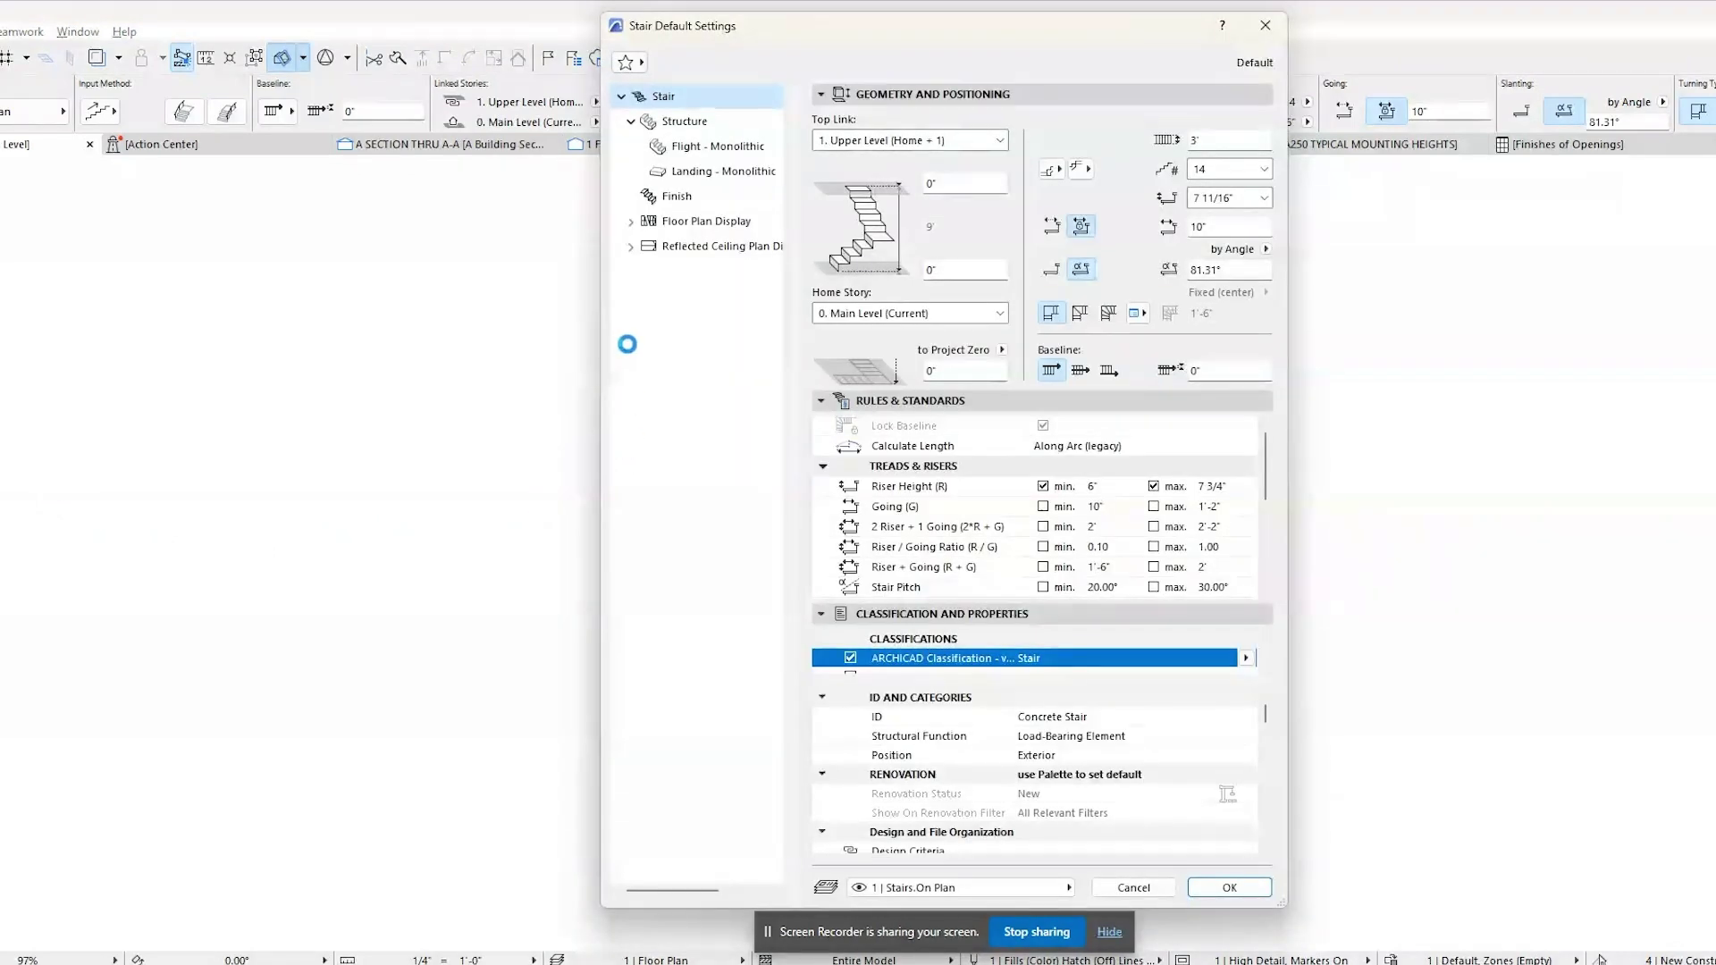
# Compare the structure types in the stair defaults, ending with Stringers Only for both the flight and the landing.
pyautogui.click(693, 125)
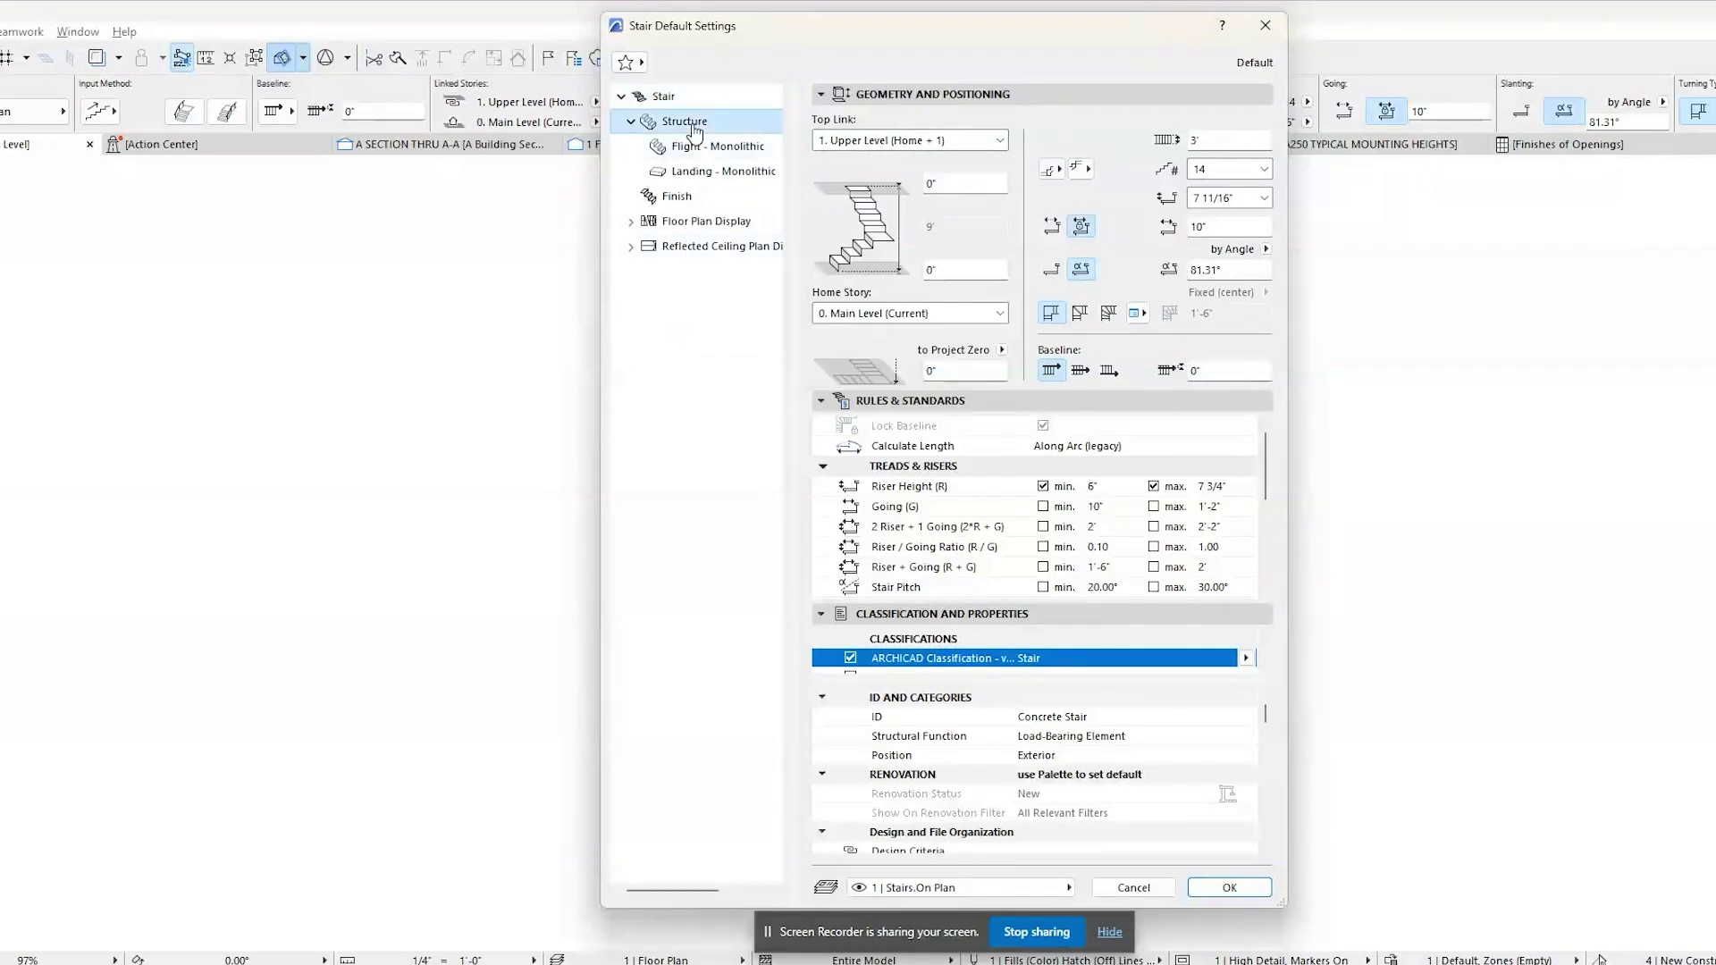
pyautogui.click(981, 547)
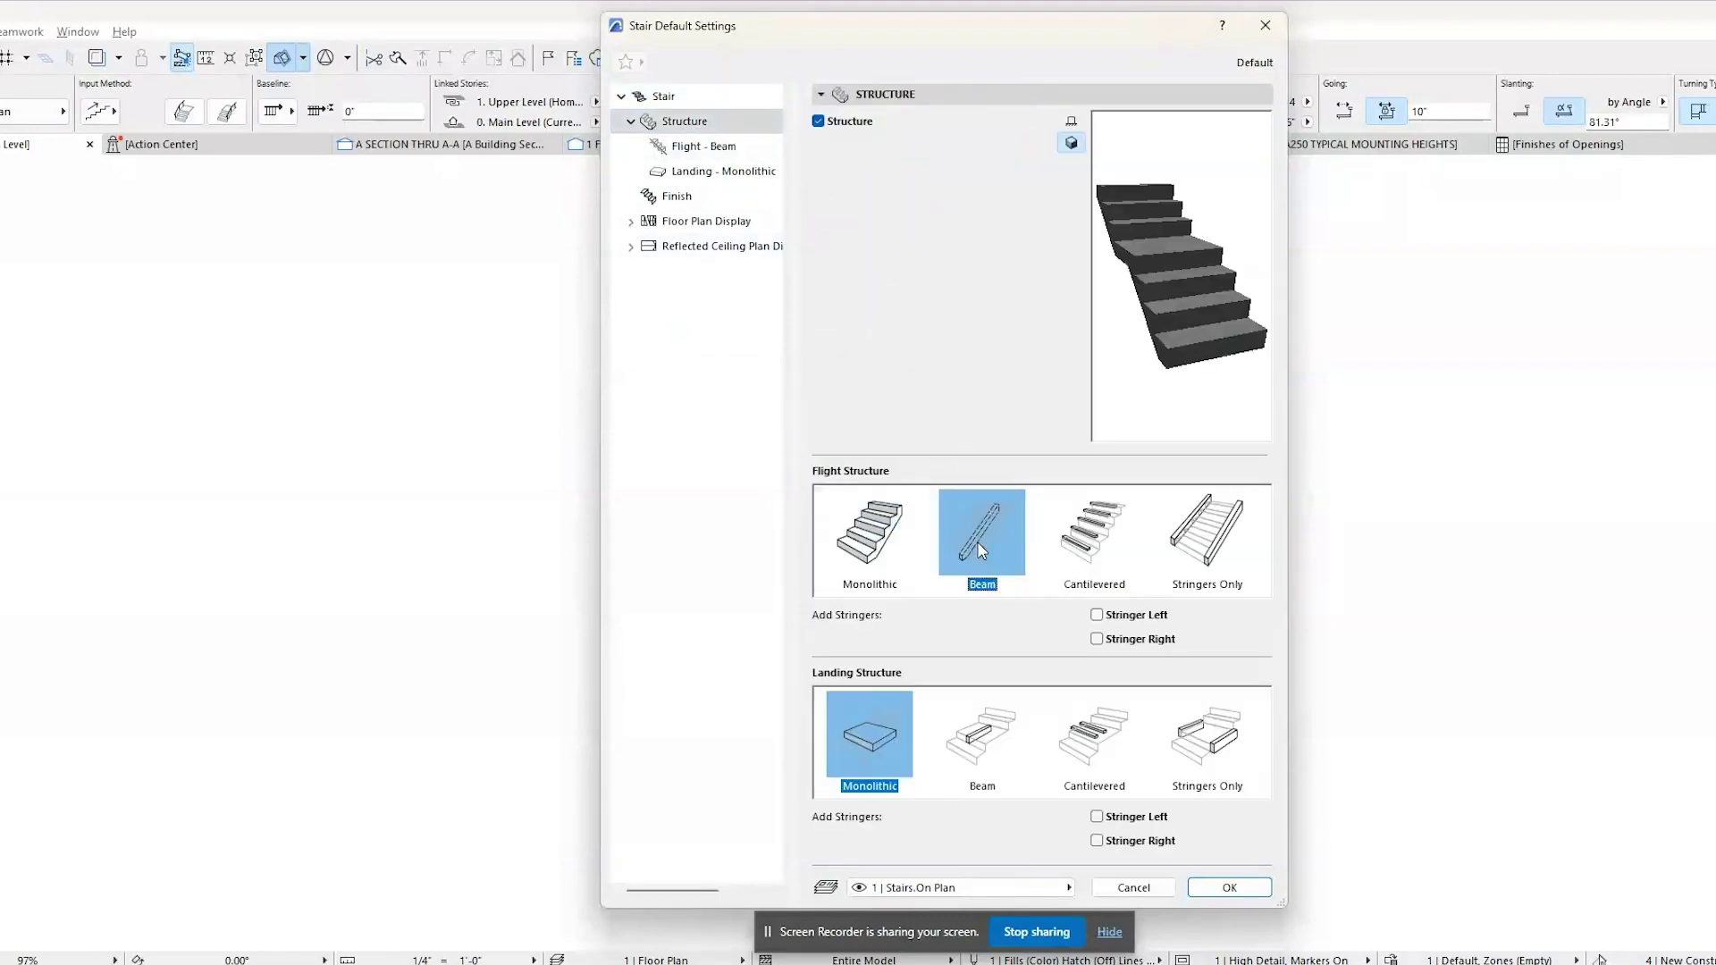
pyautogui.click(1072, 547)
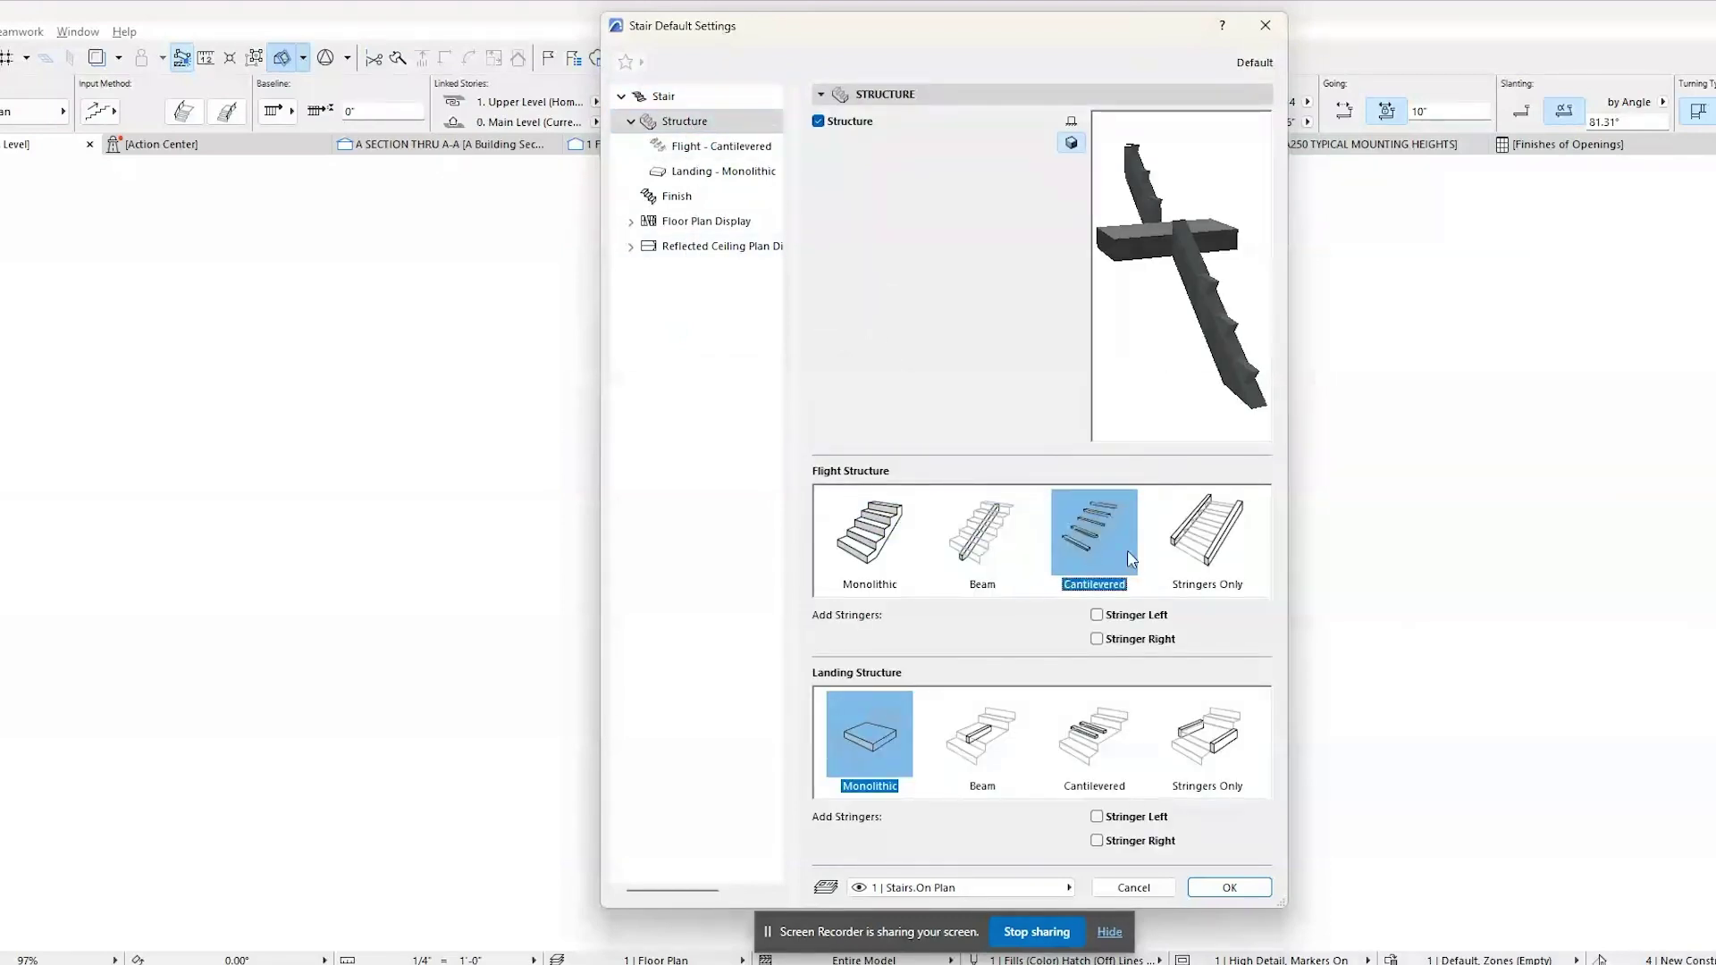
pyautogui.click(1189, 565)
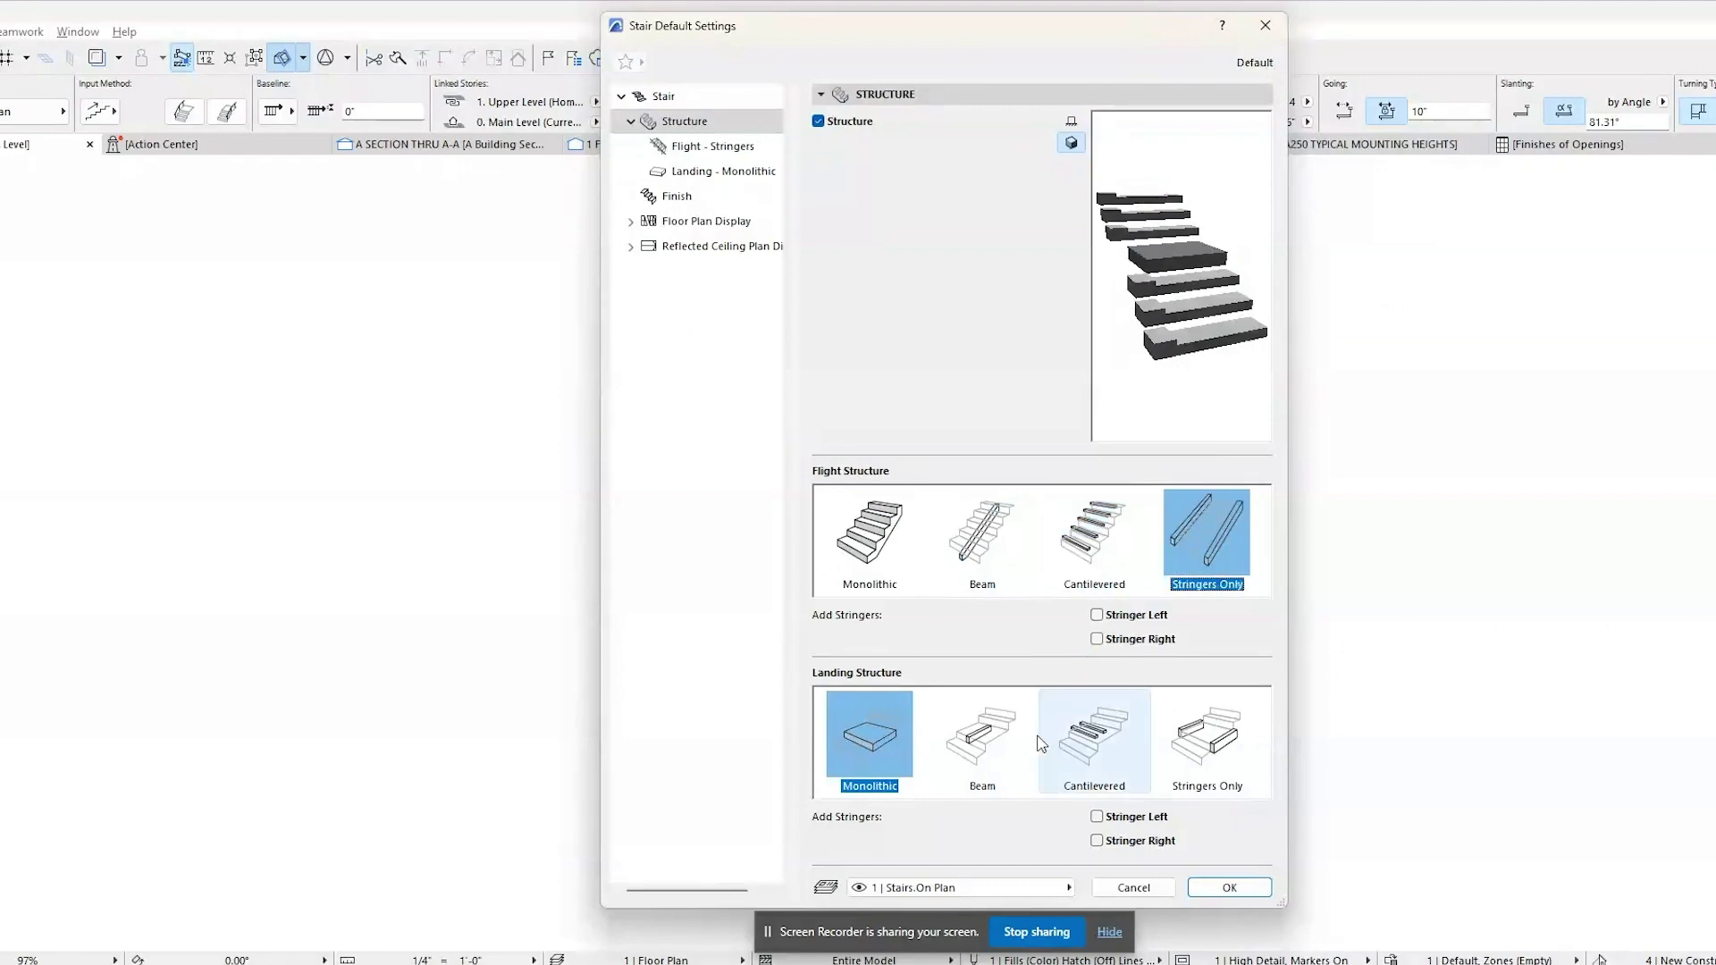
pyautogui.click(1006, 760)
pyautogui.click(1060, 746)
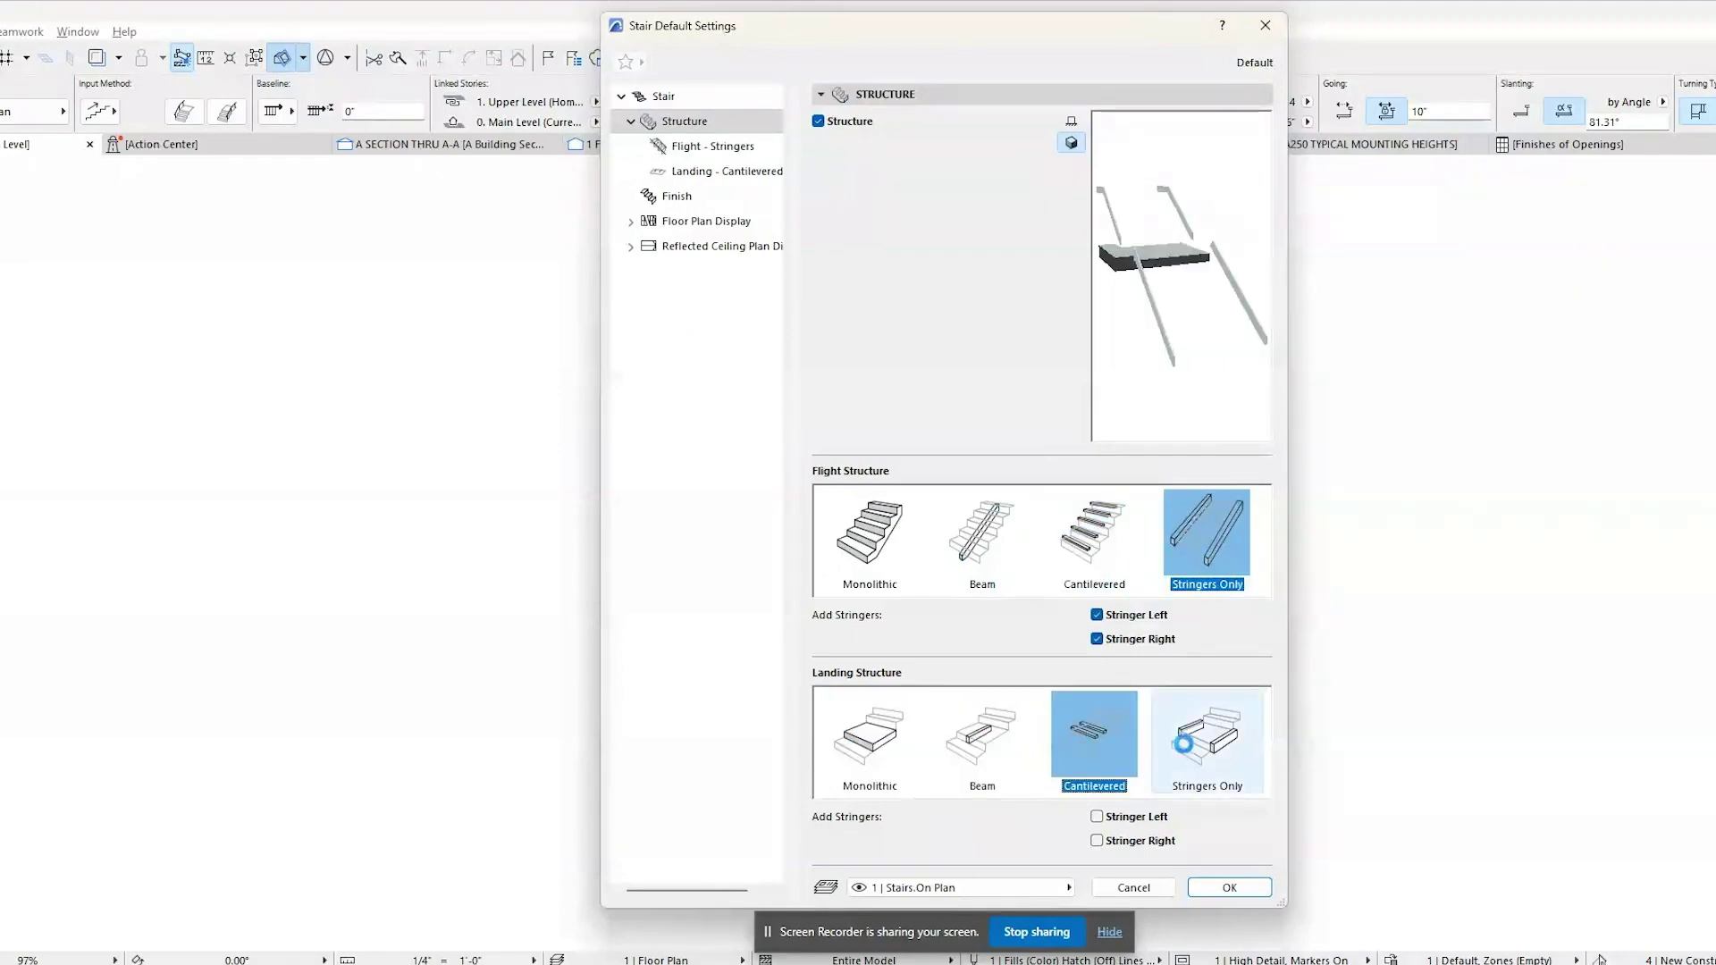
pyautogui.click(1190, 749)
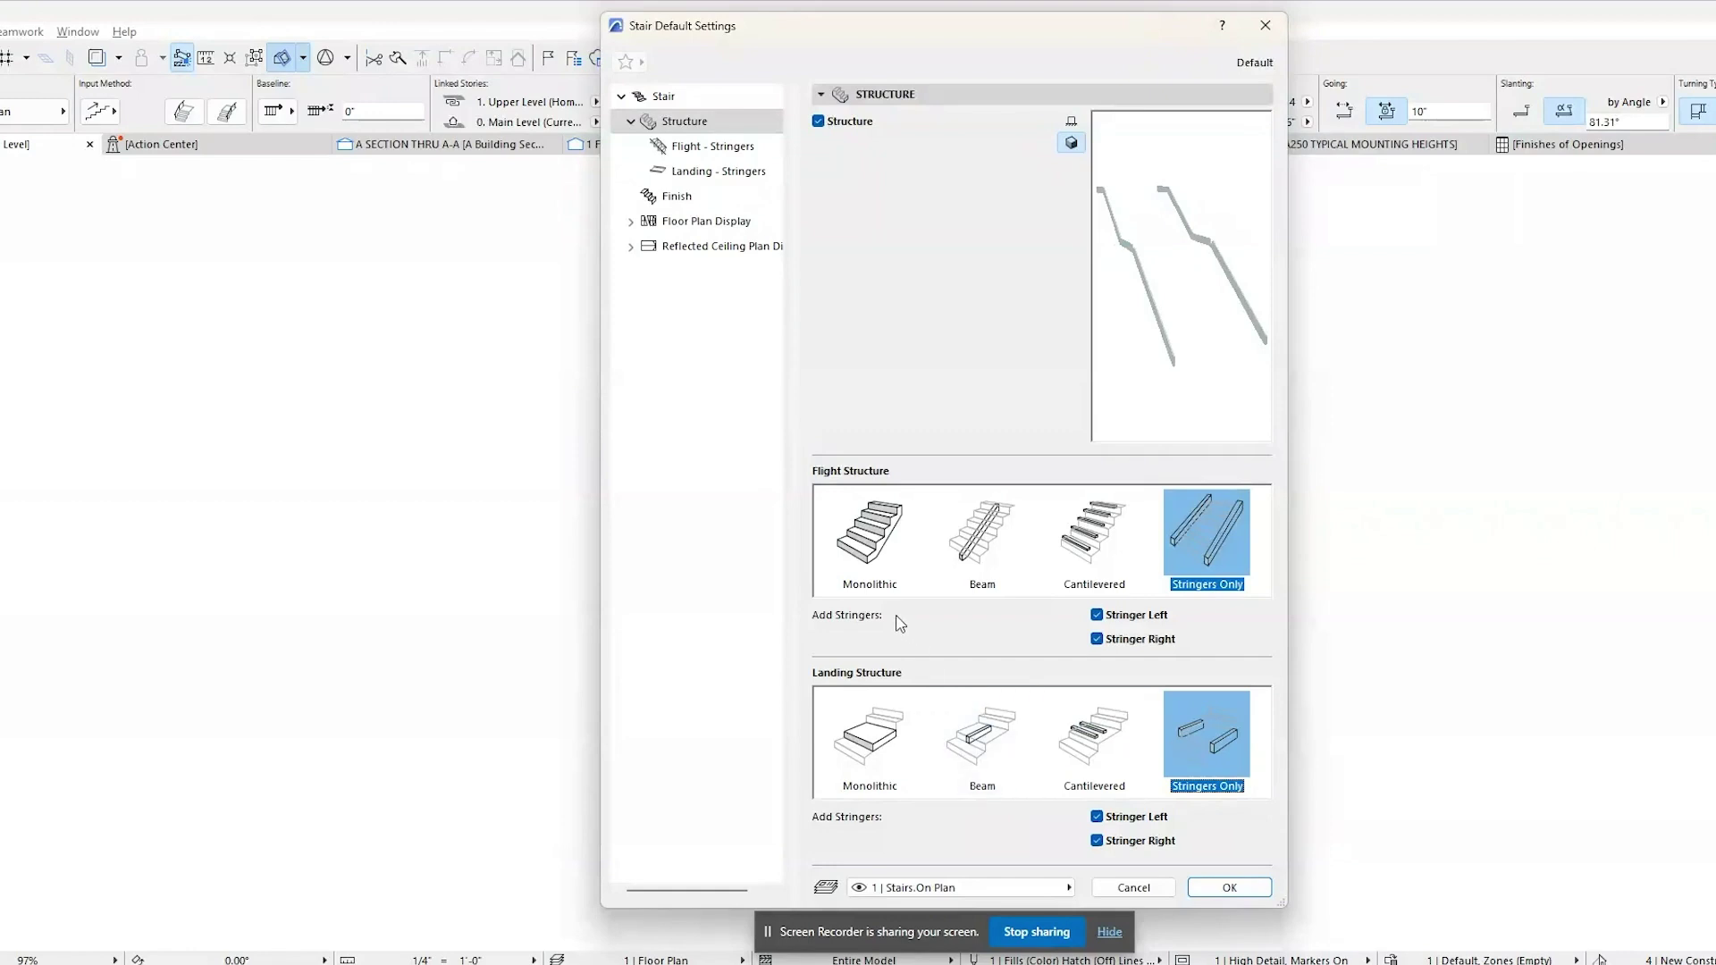
pyautogui.click(1100, 616)
# Try the stepped form for the flight stringers, and switch them to the straight Flight Stringer 26.
pyautogui.click(719, 146)
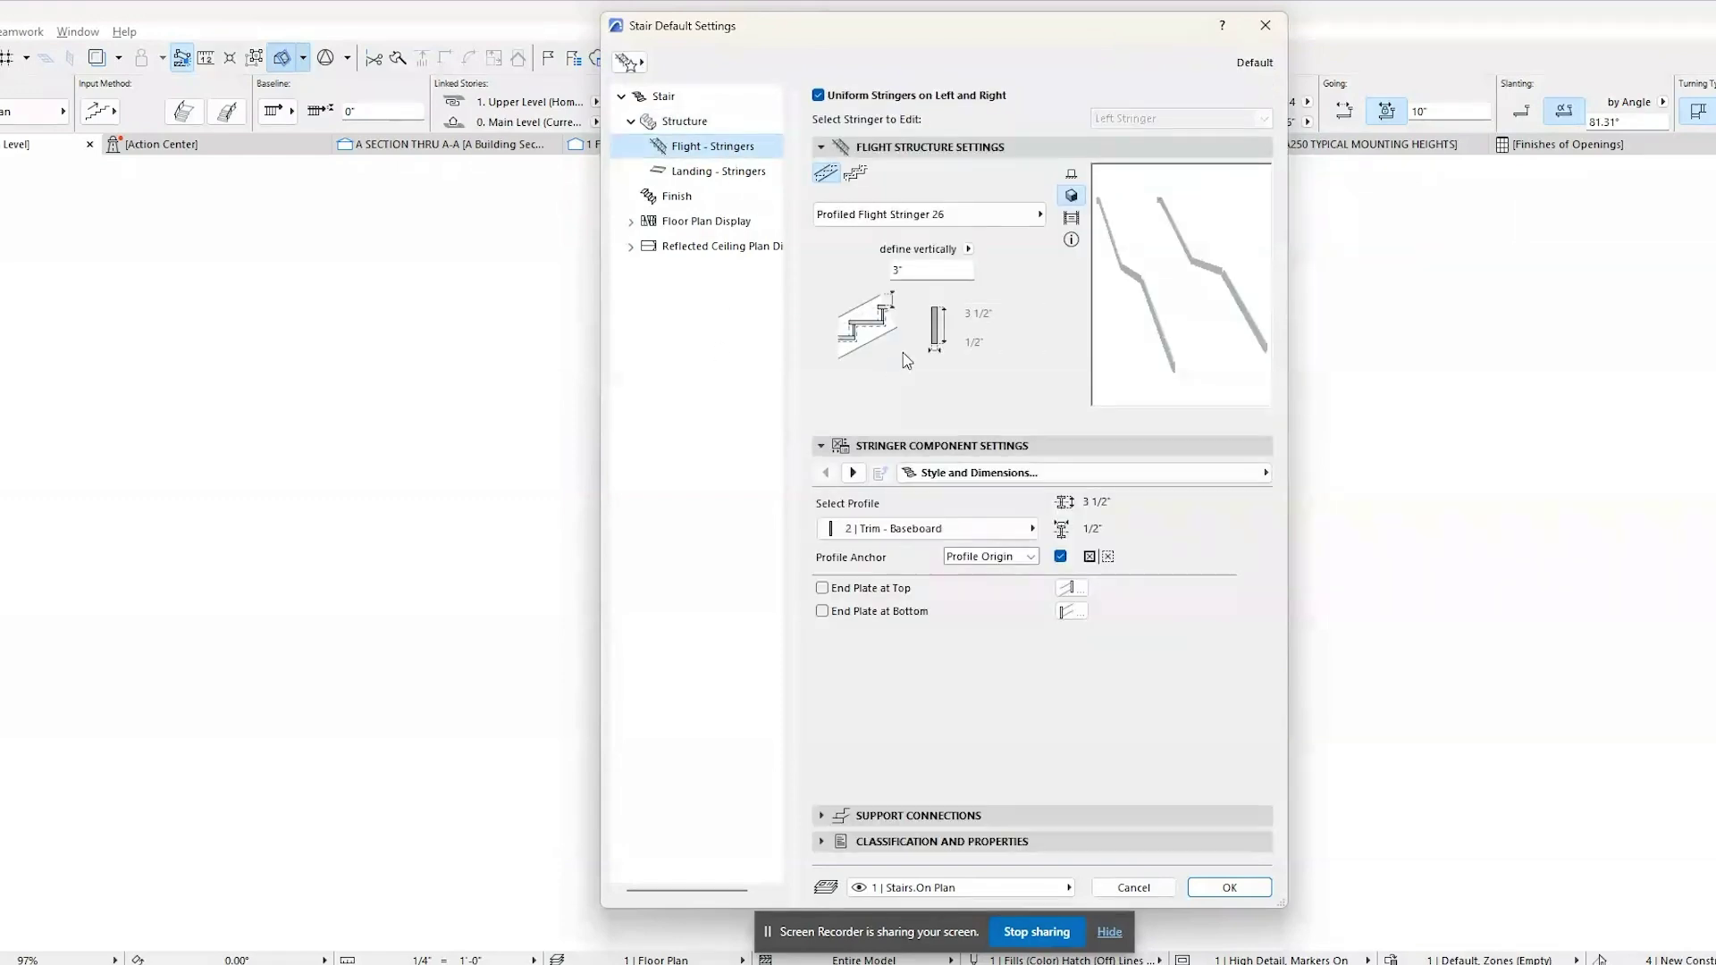
pyautogui.click(858, 179)
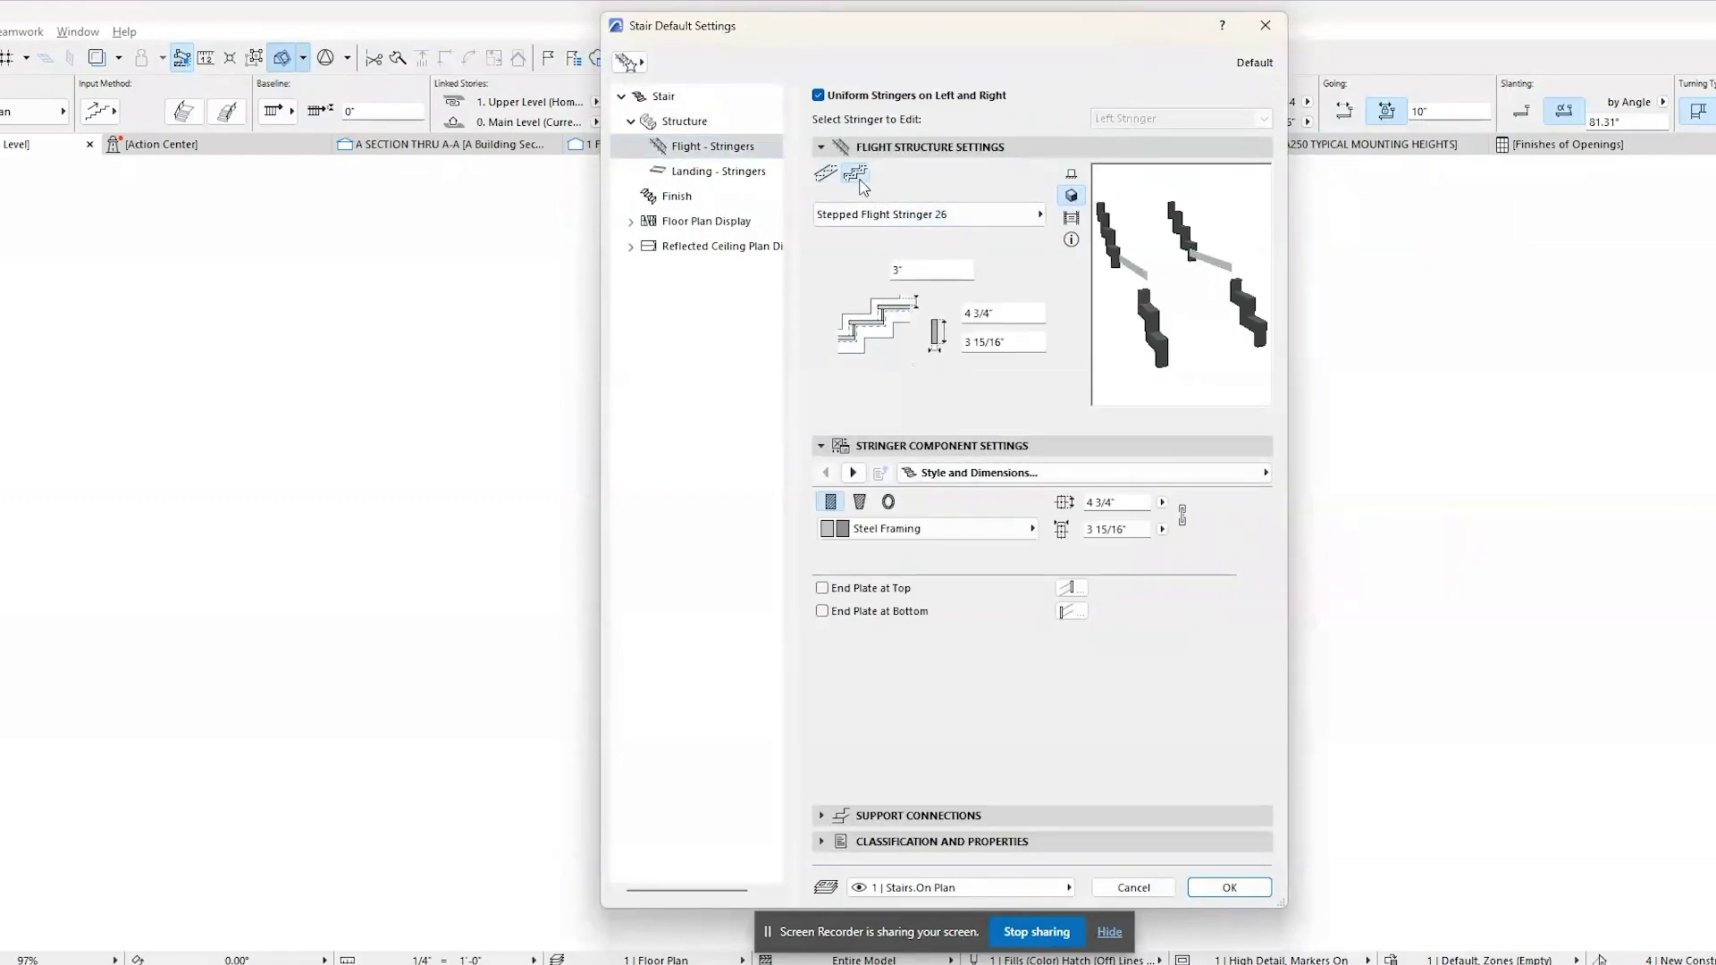
pyautogui.click(827, 175)
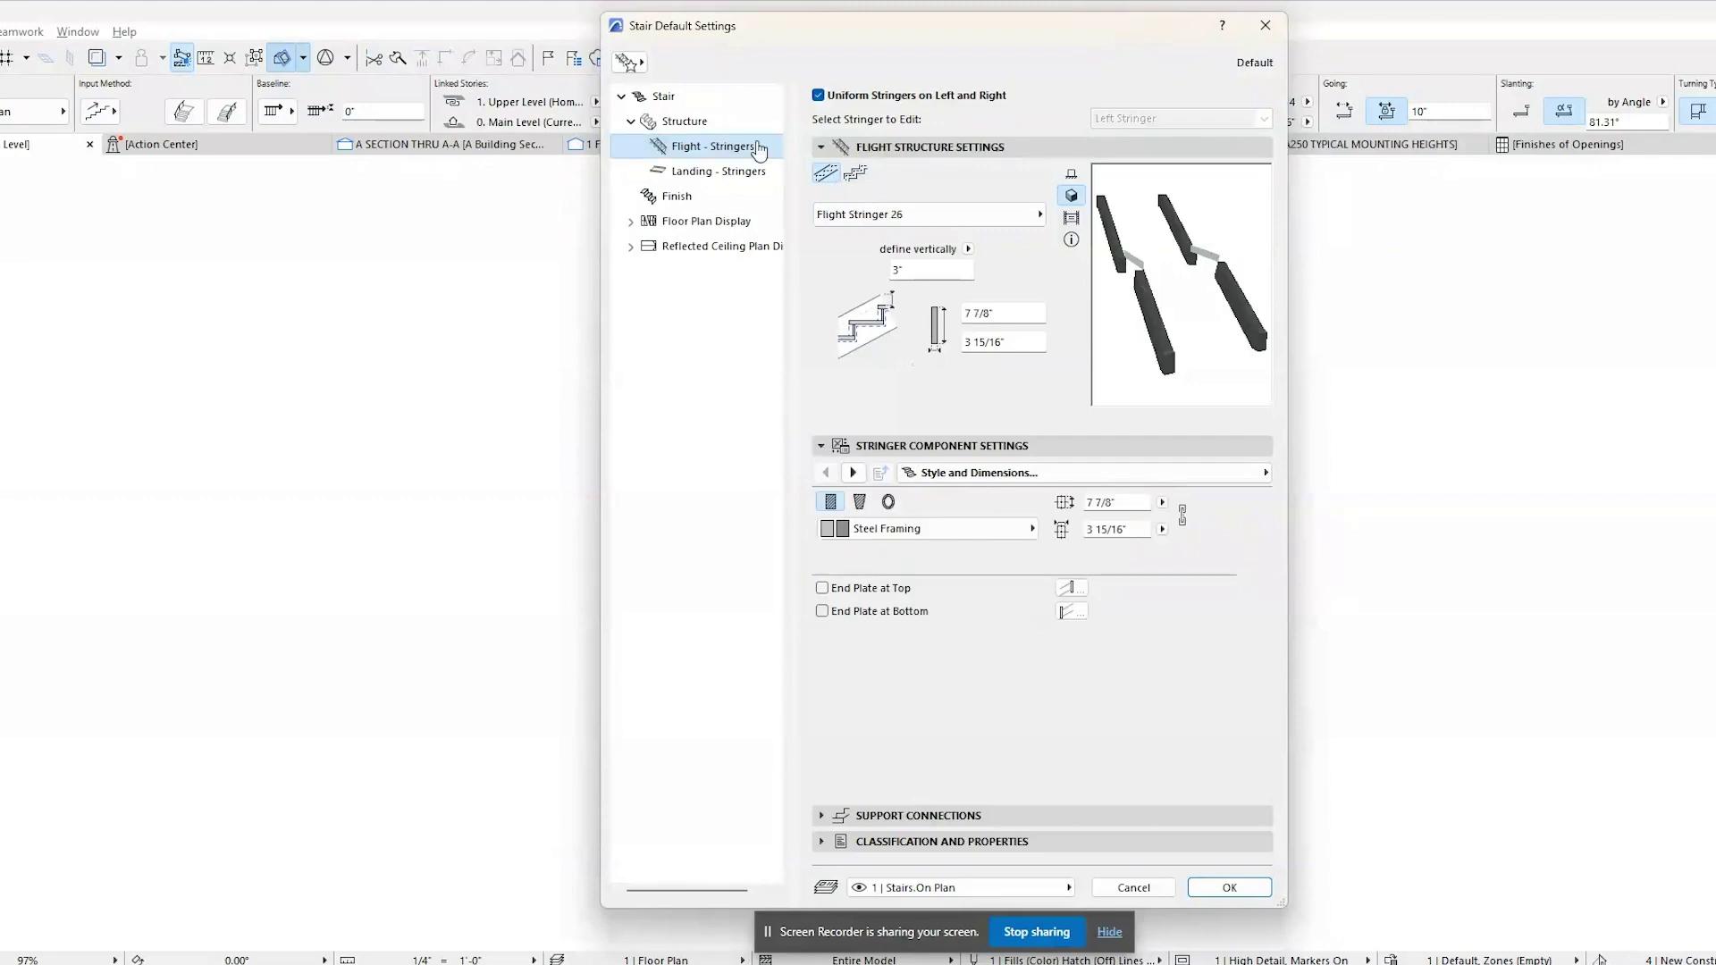
pyautogui.click(849, 214)
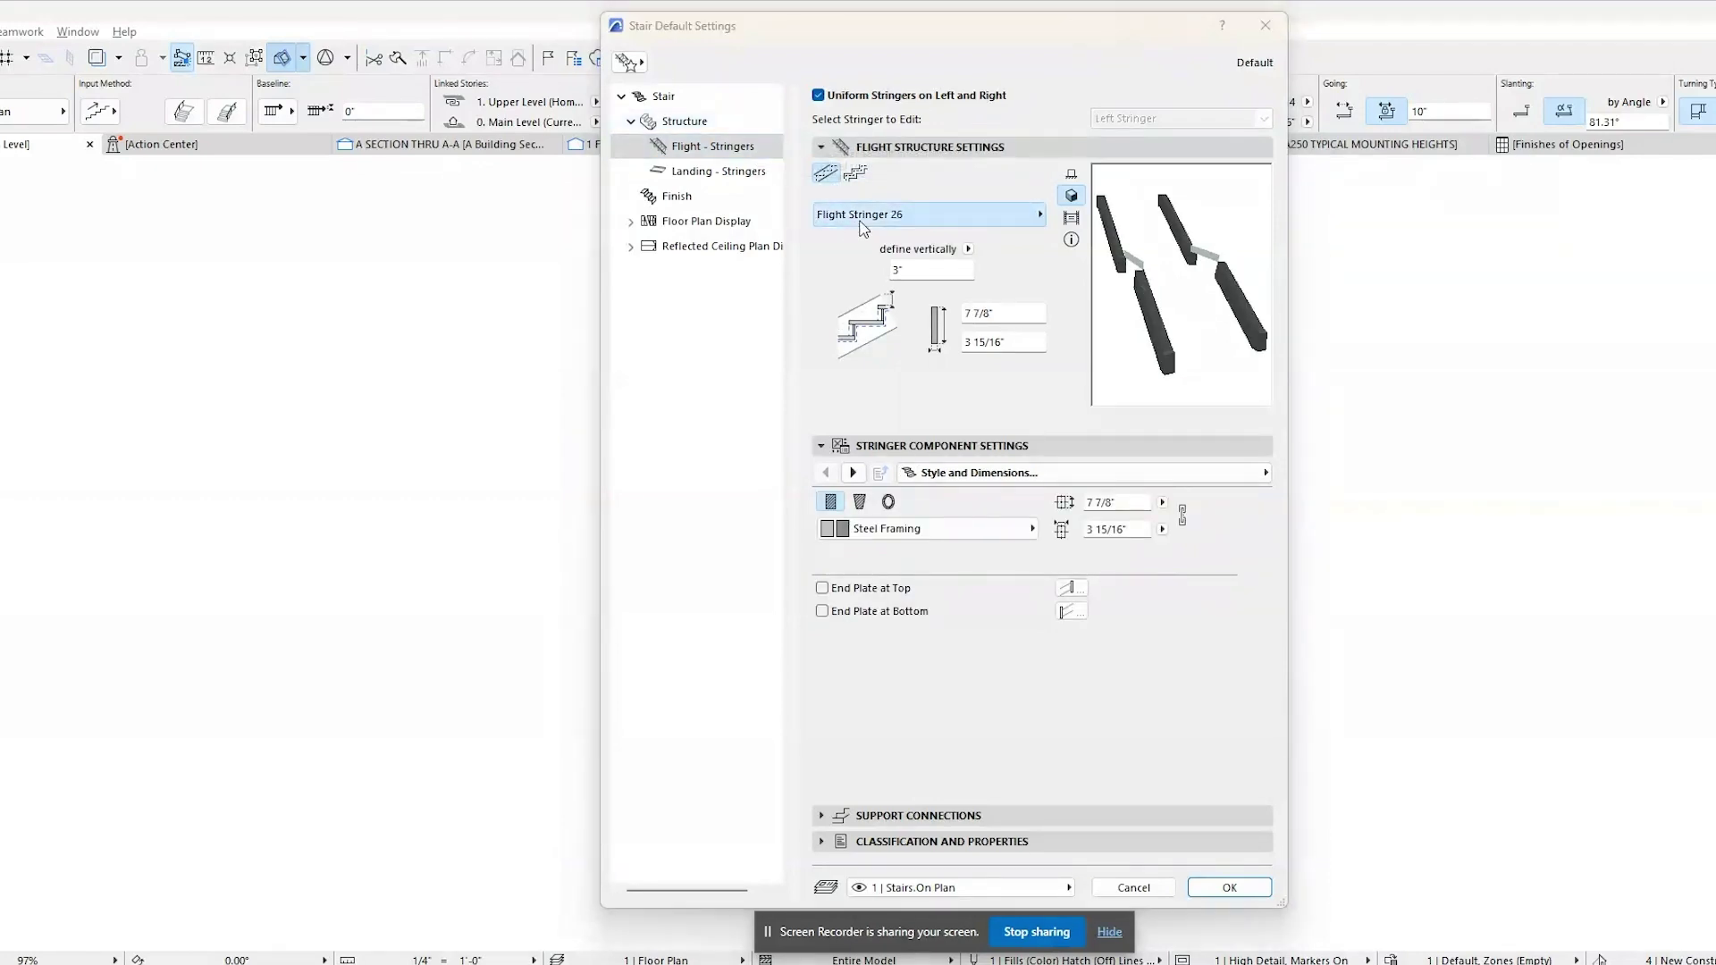
pyautogui.click(784, 218)
# Examine the landing stringer types and profile, and the finish options of the stair defaults.
pyautogui.click(738, 177)
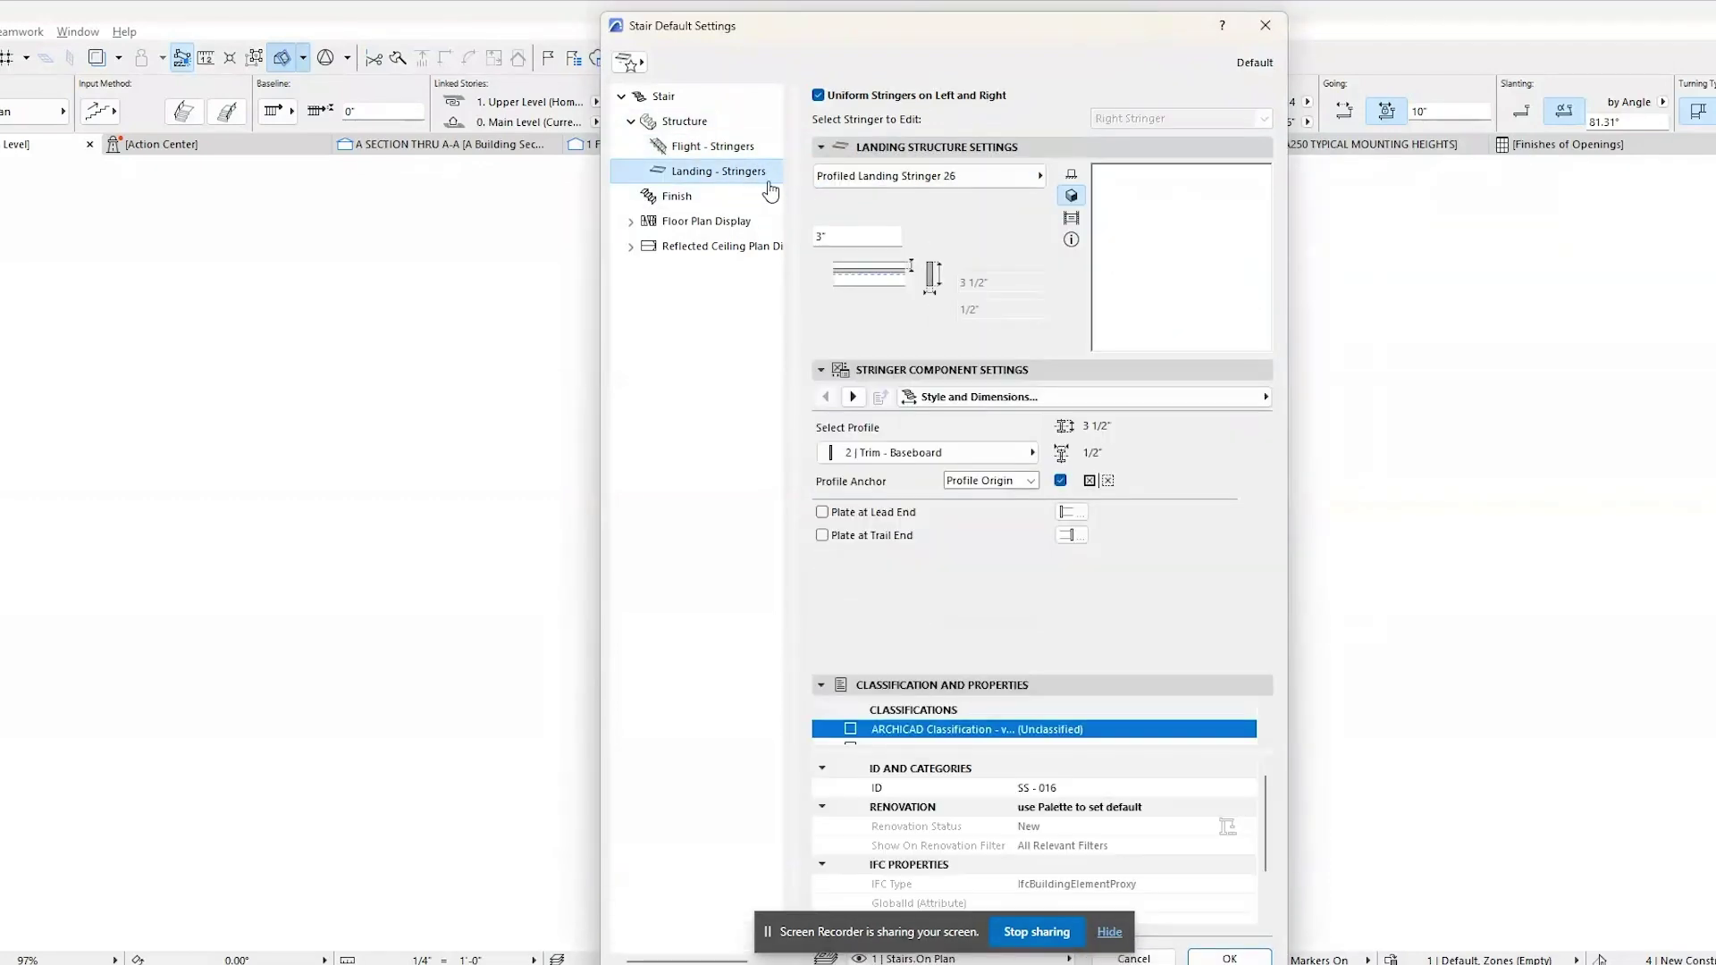
pyautogui.click(931, 185)
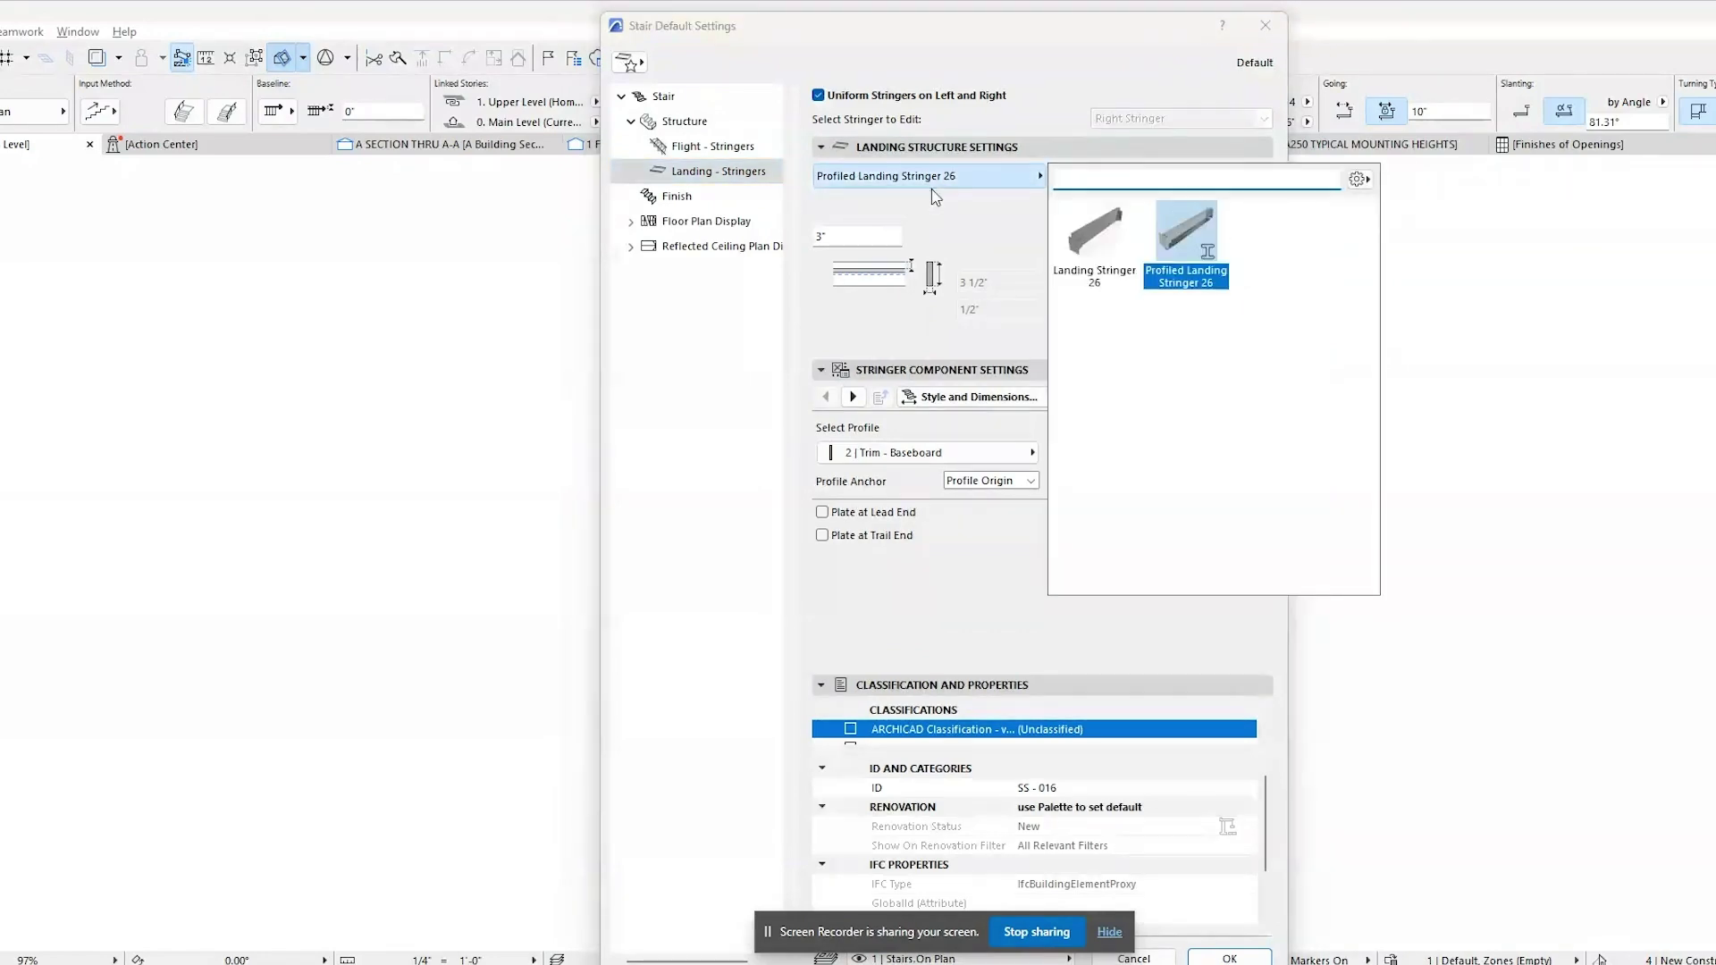
pyautogui.click(931, 190)
pyautogui.click(919, 454)
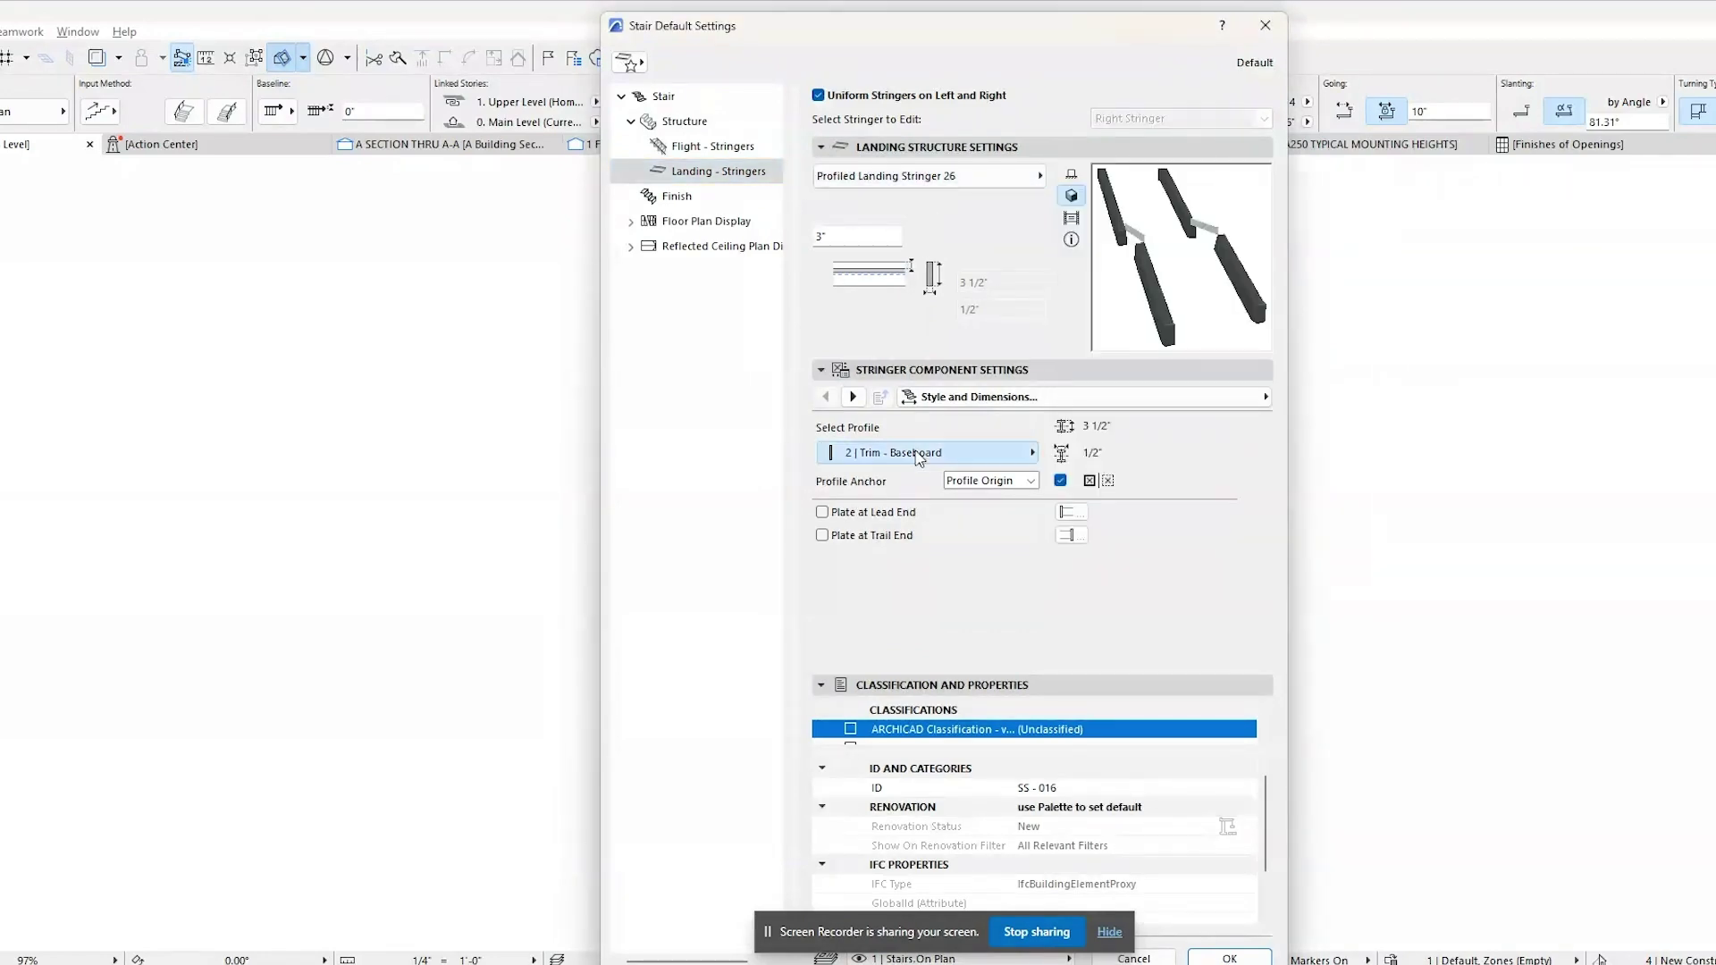
pyautogui.click(919, 454)
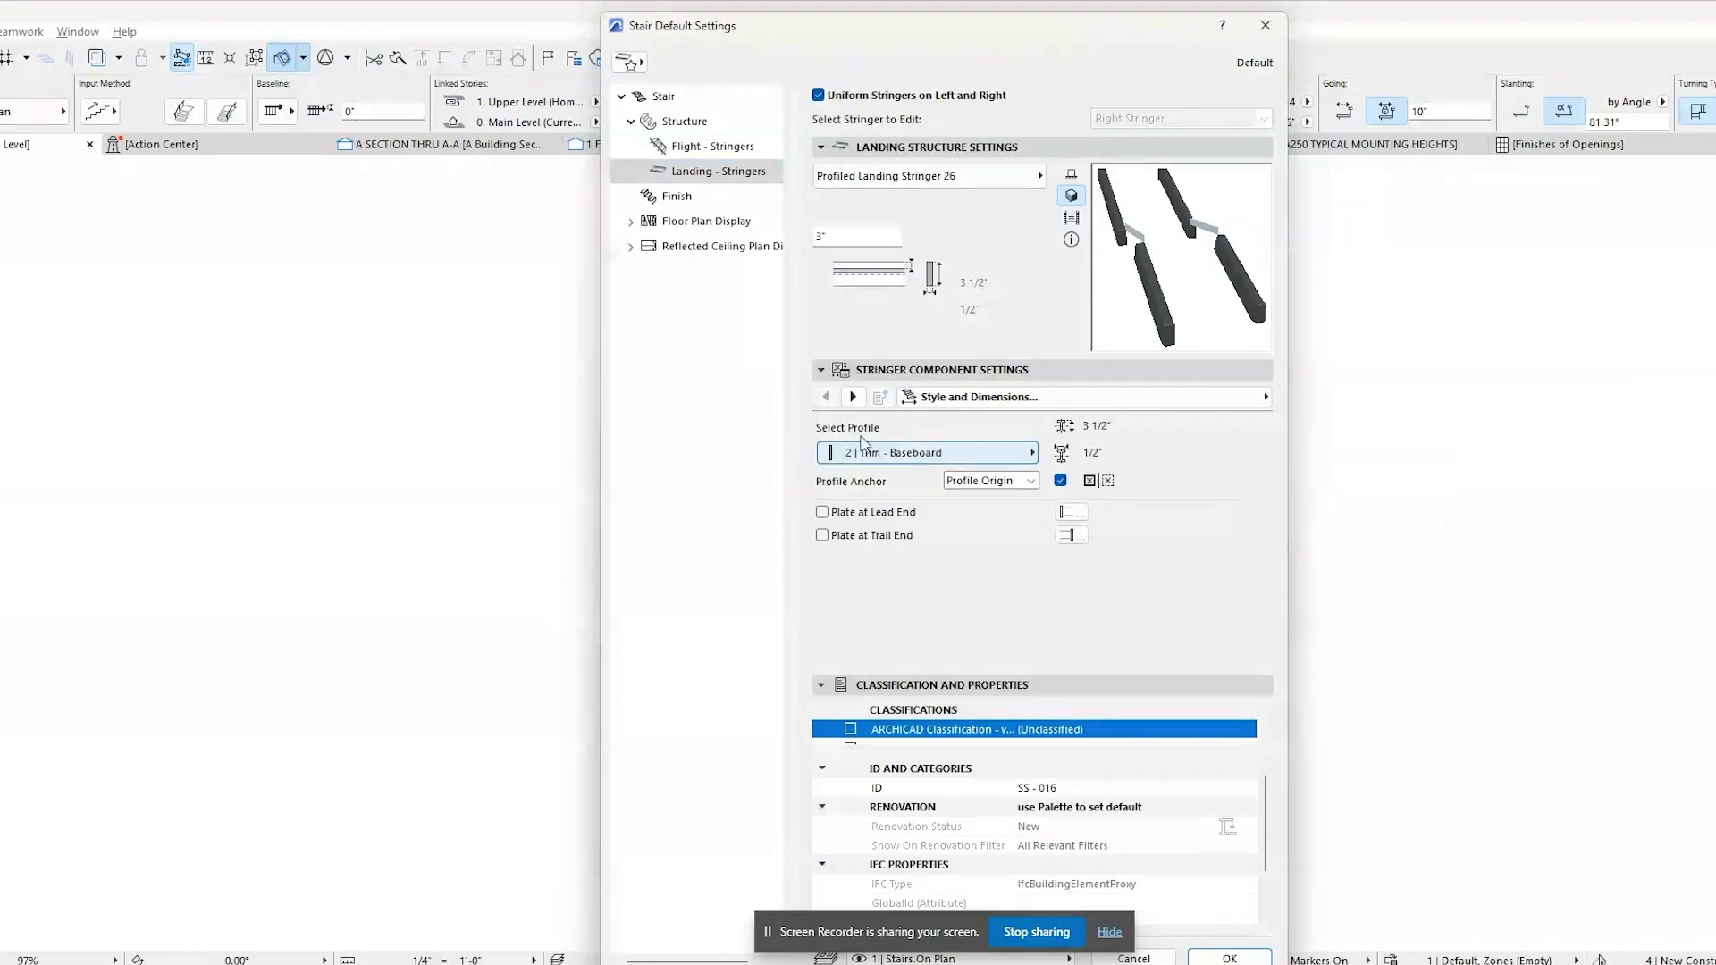
pyautogui.click(684, 197)
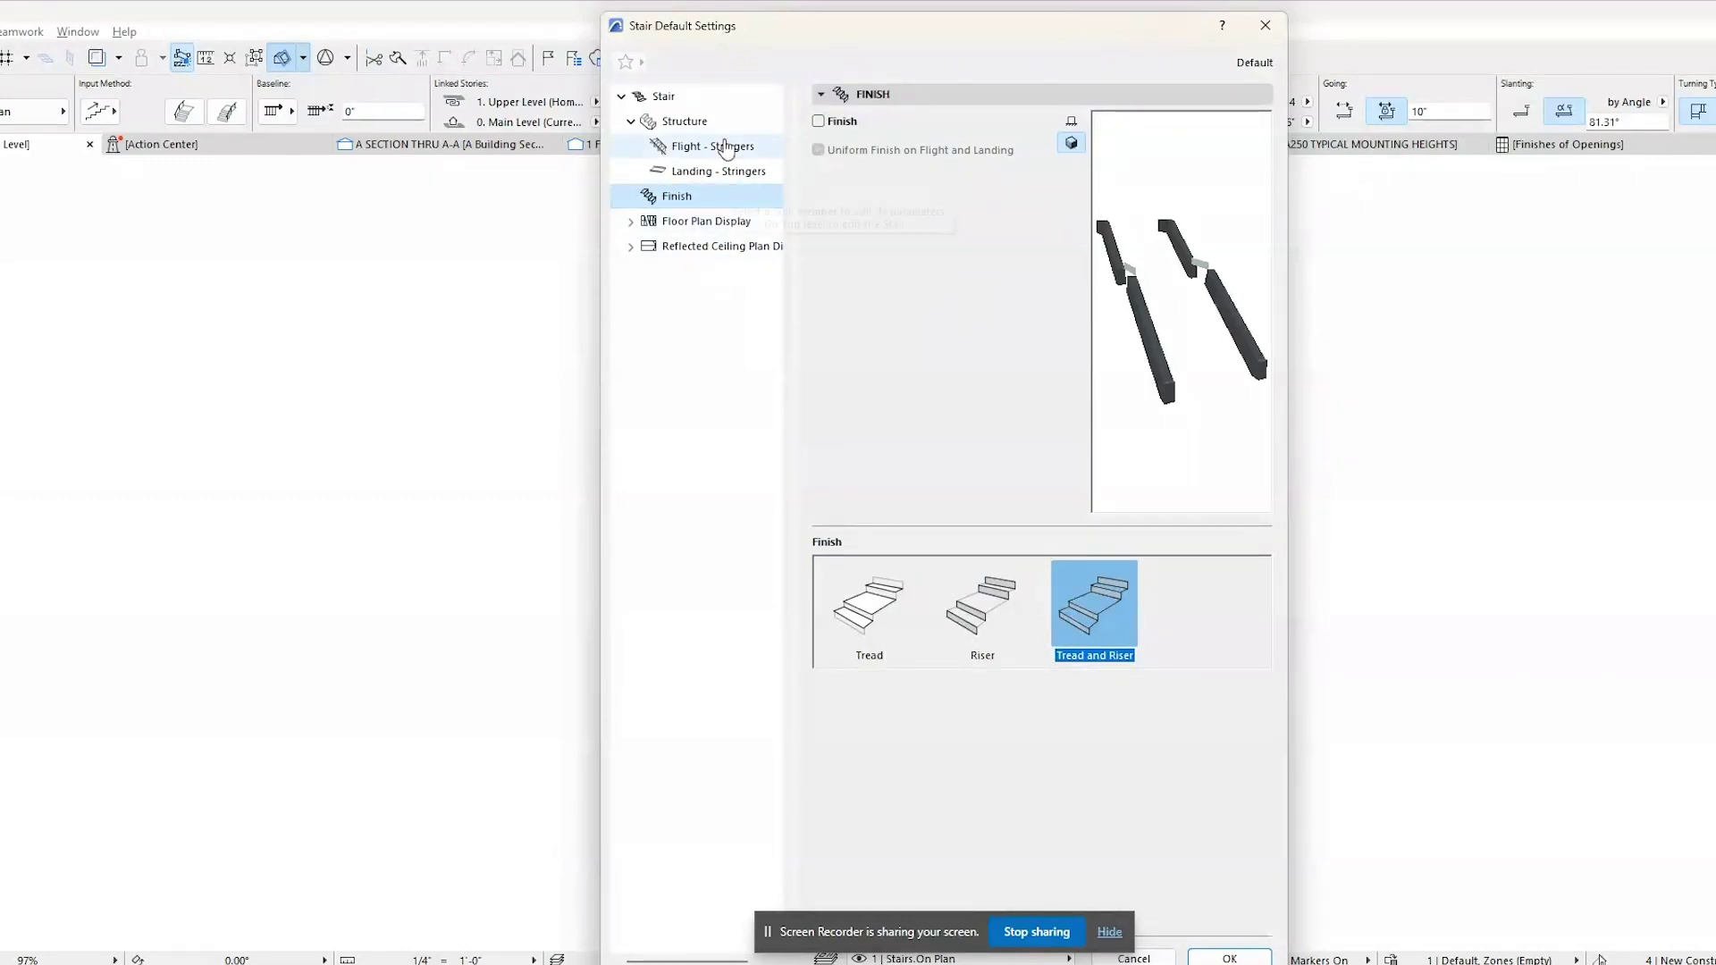
pyautogui.click(726, 123)
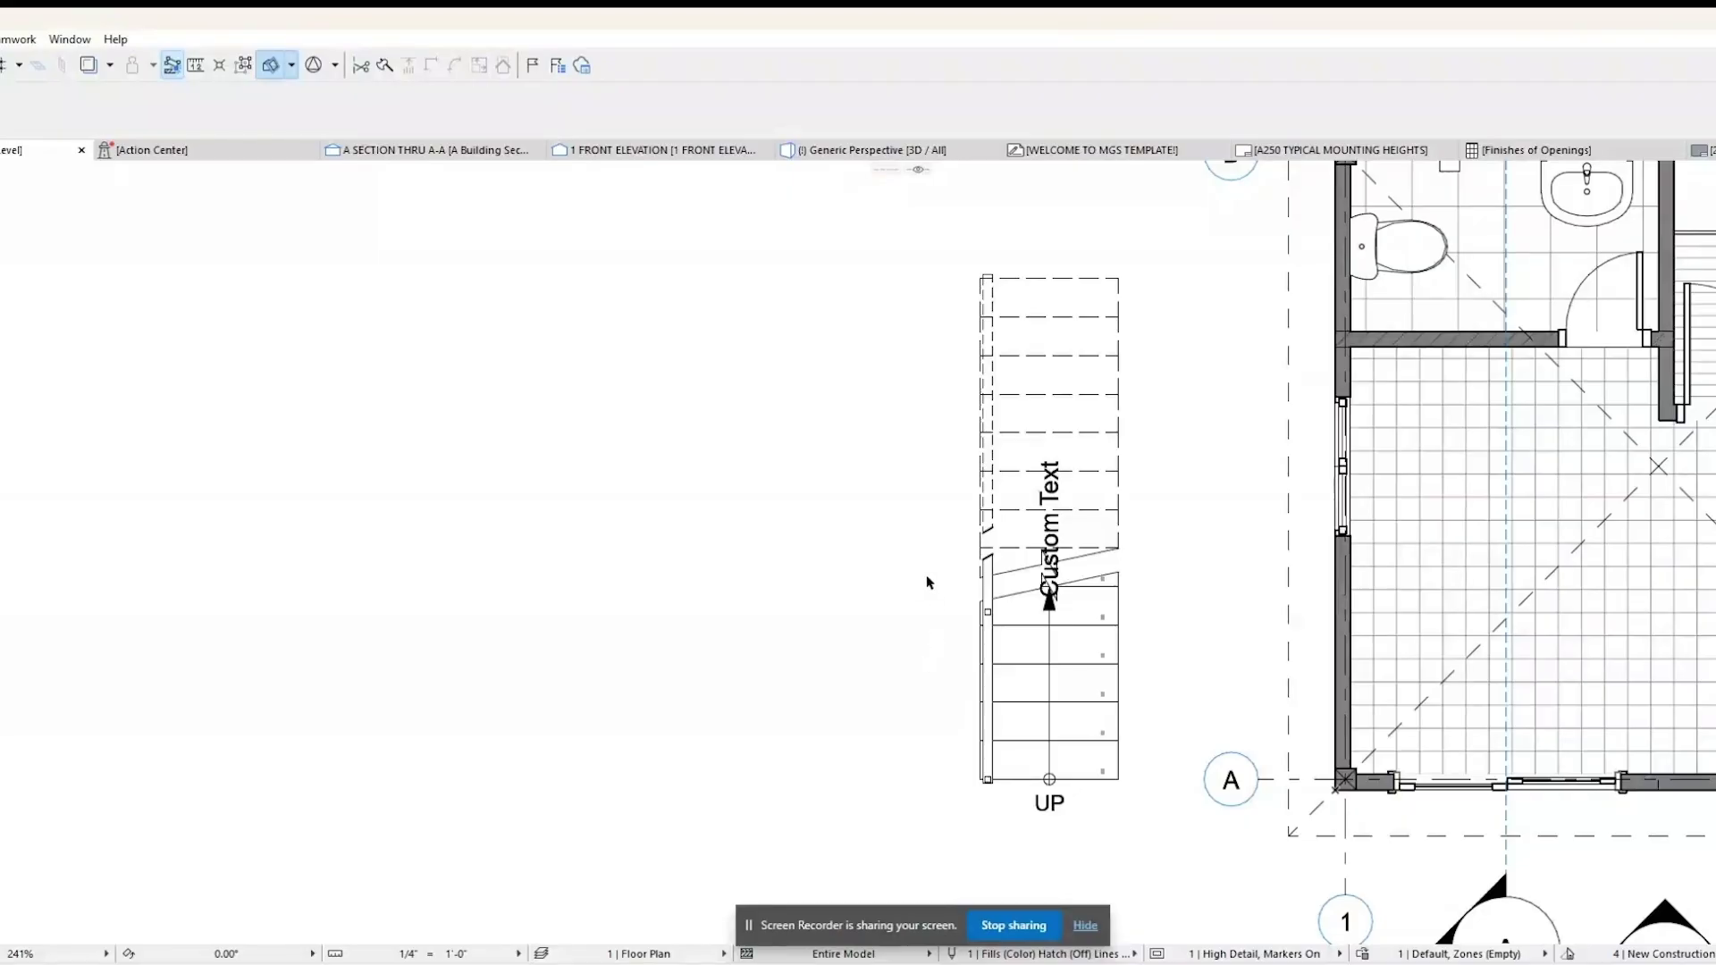
# Pick up the straight stair's settings and draw a curved 14-riser stair beside it with a center-point arc.
pyautogui.press('alt')
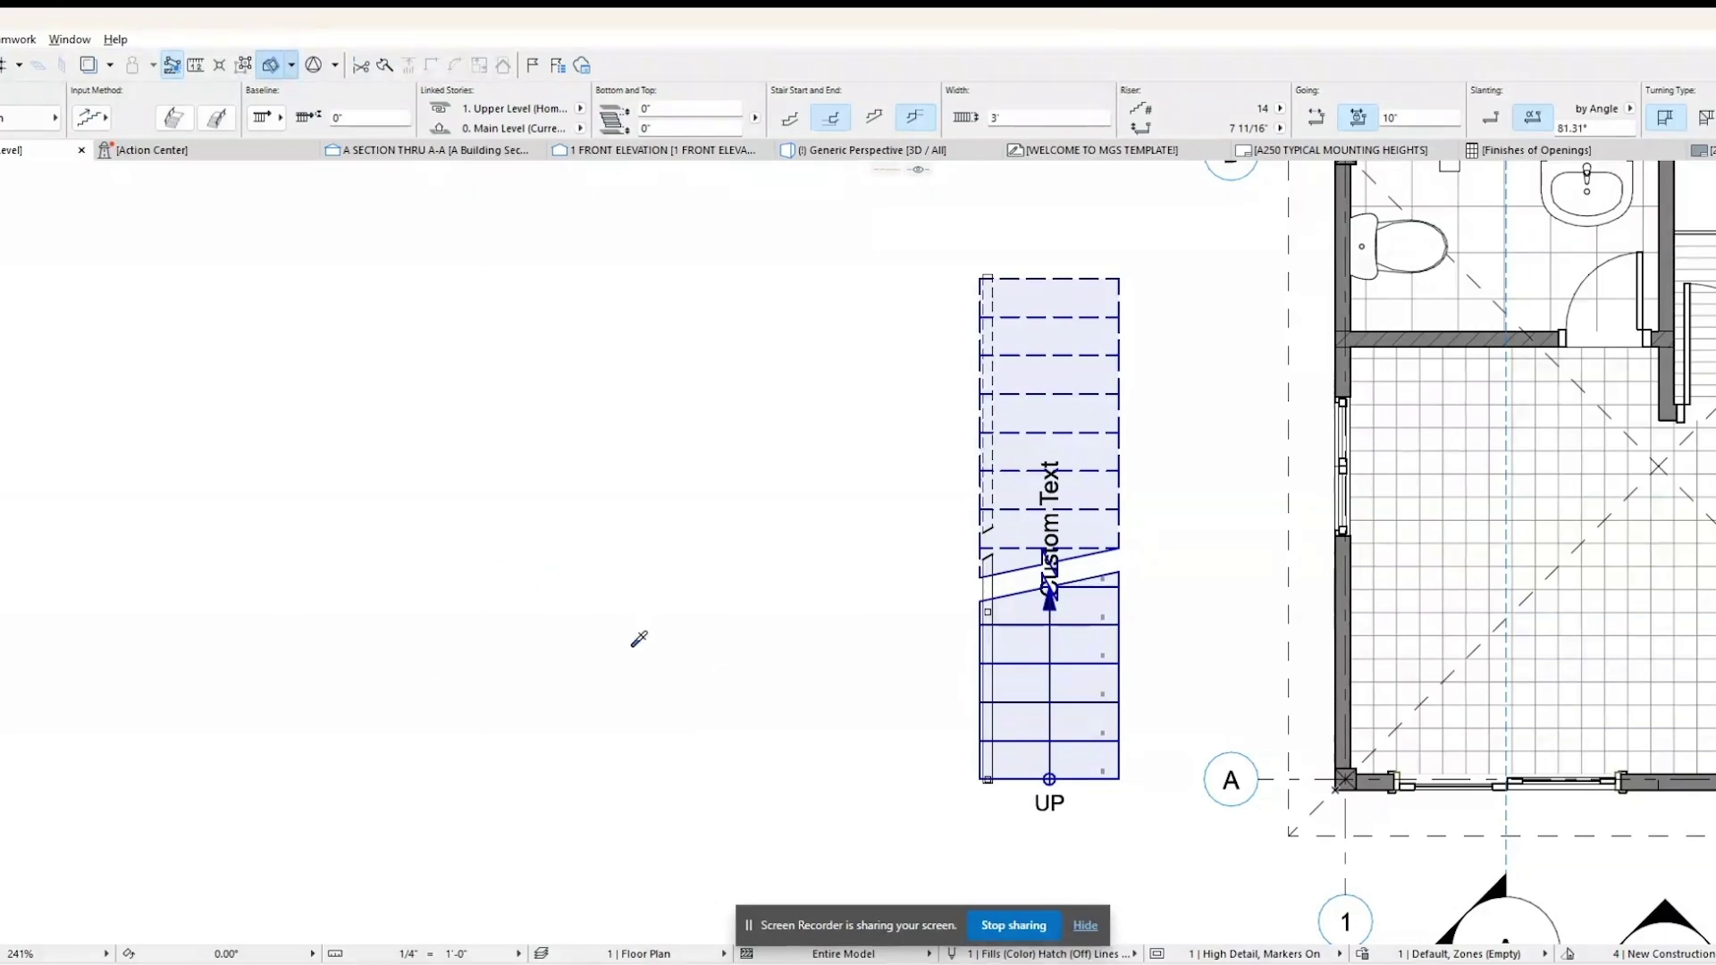
pyautogui.scroll(2, 640, 630)
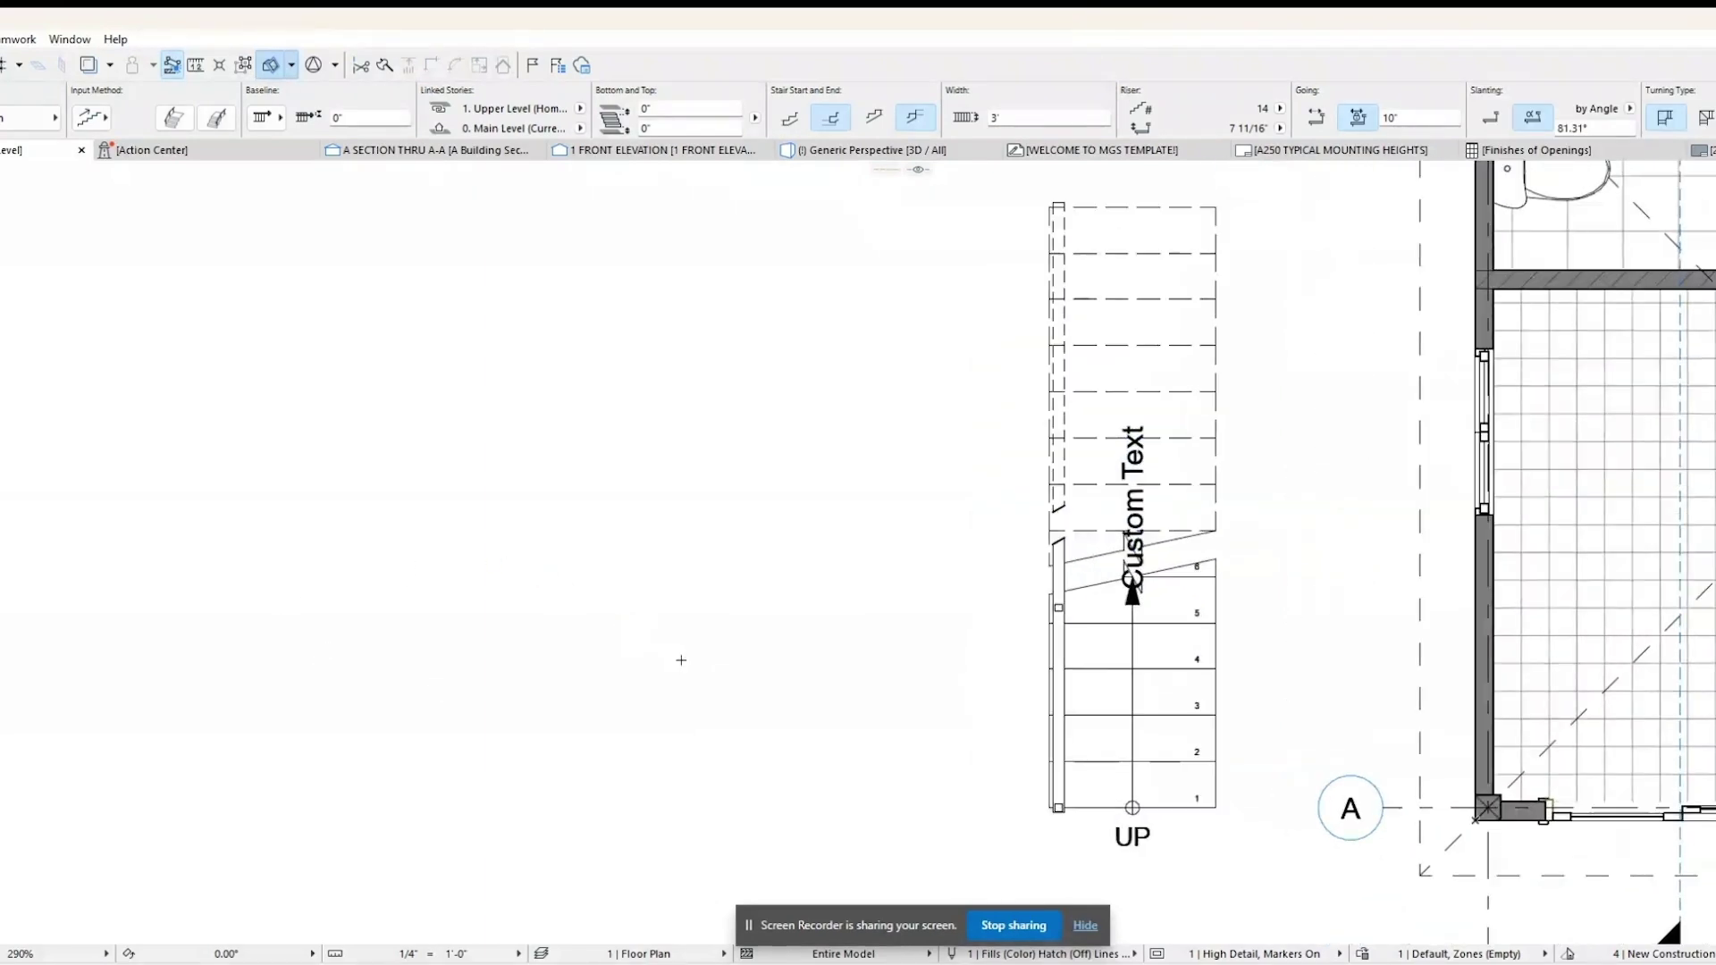
pyautogui.click(626, 698)
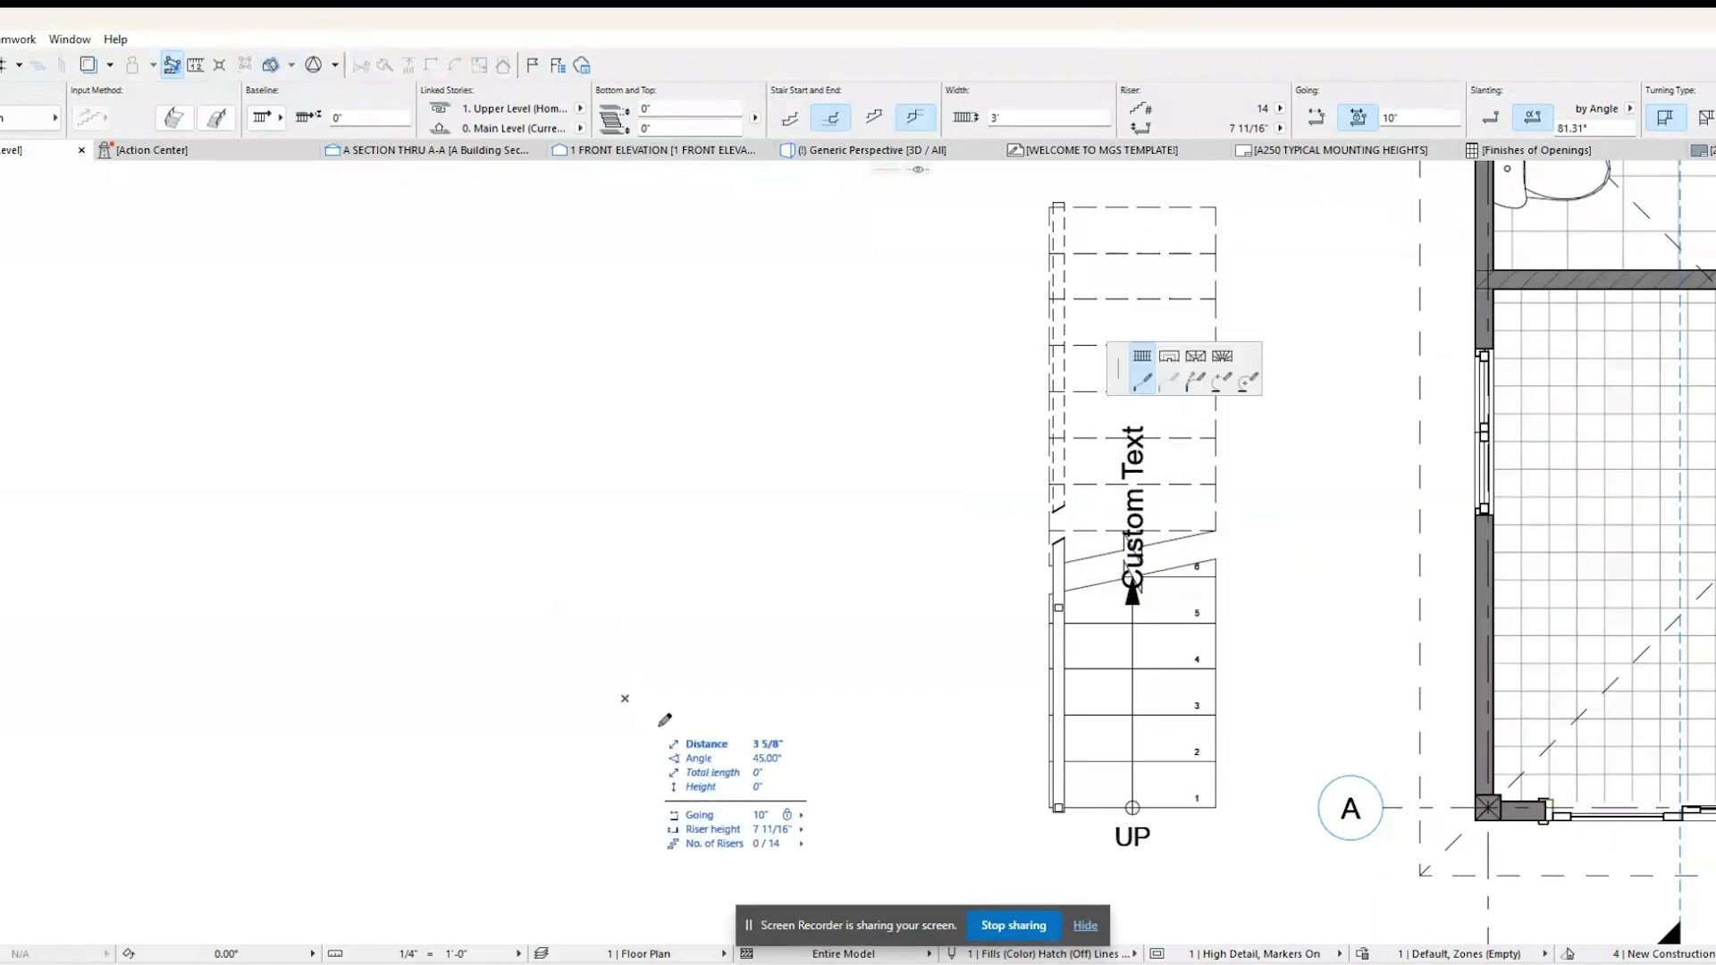
pyautogui.click(1247, 384)
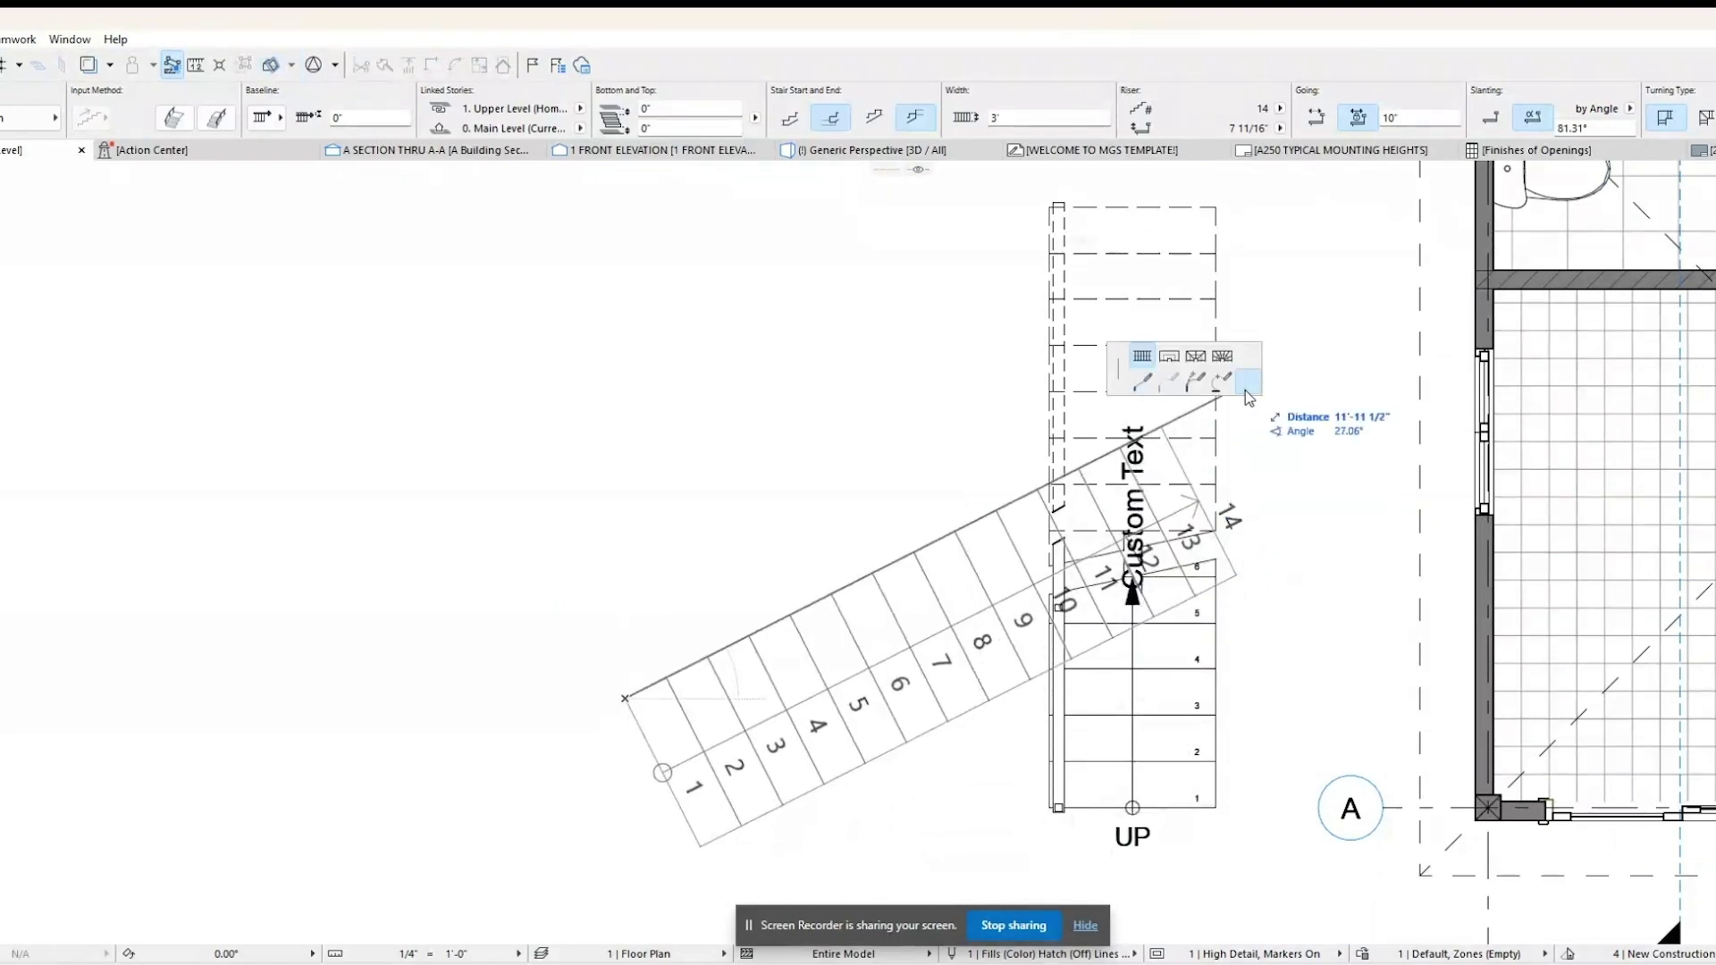
pyautogui.click(833, 698)
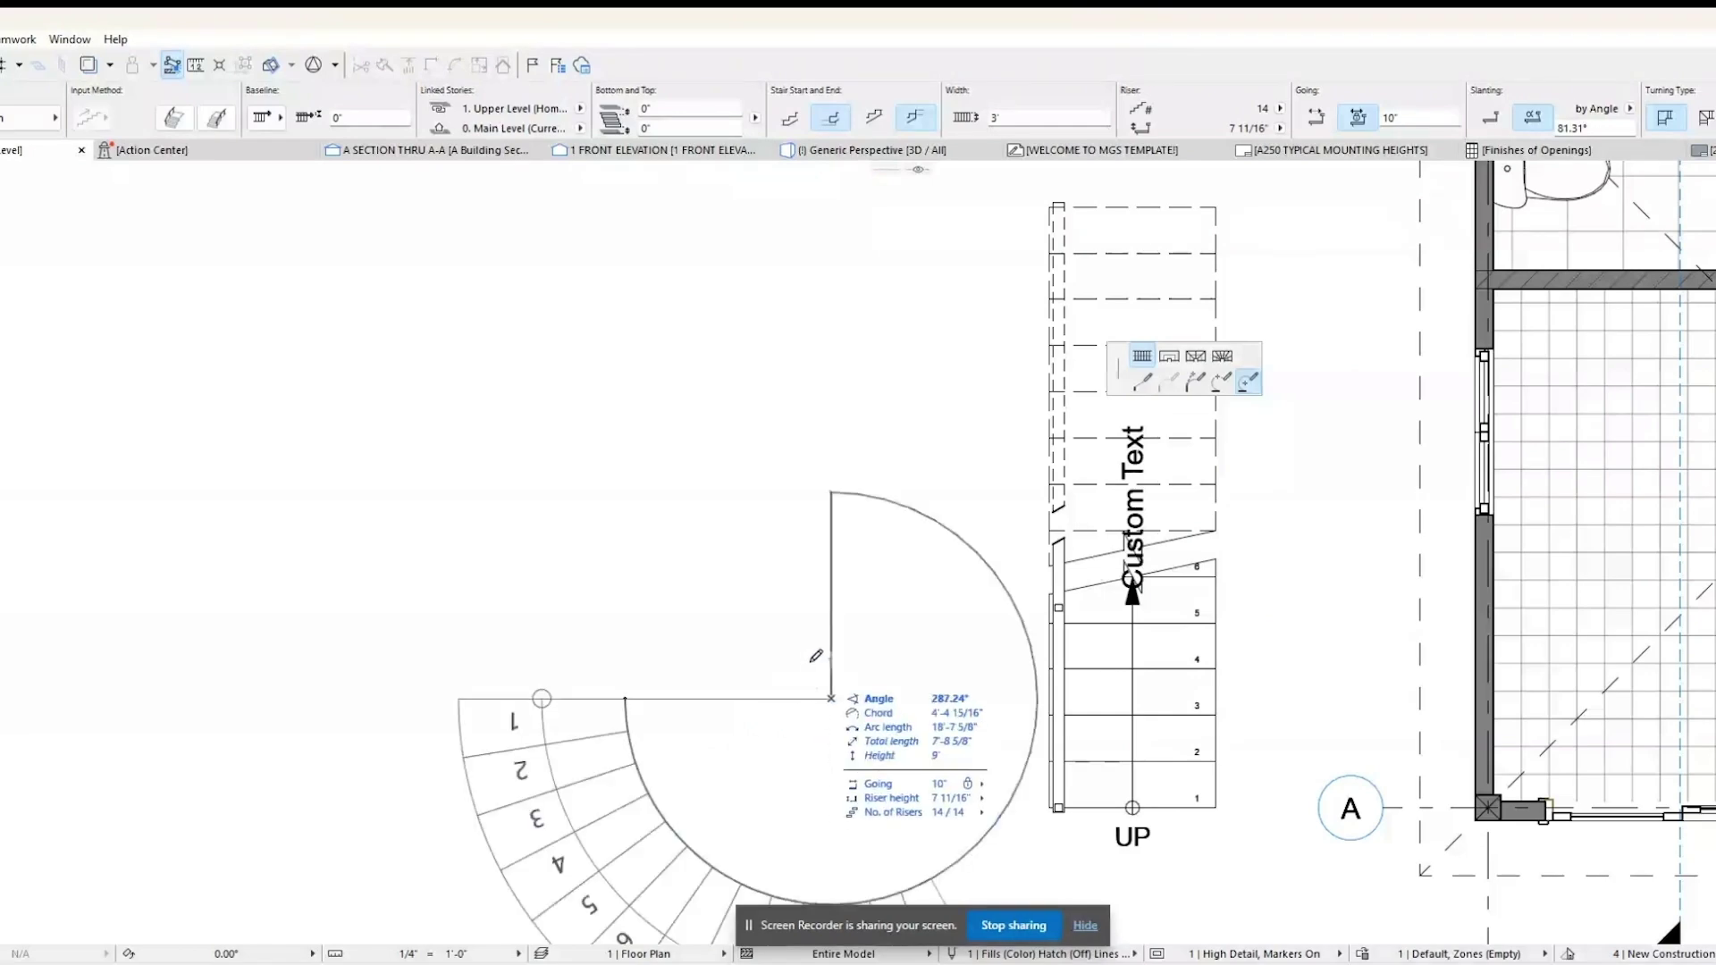
pyautogui.scroll(-3, 917, 767)
pyautogui.moveTo(914, 766); pyautogui.dragTo(829, 682, button='middle')
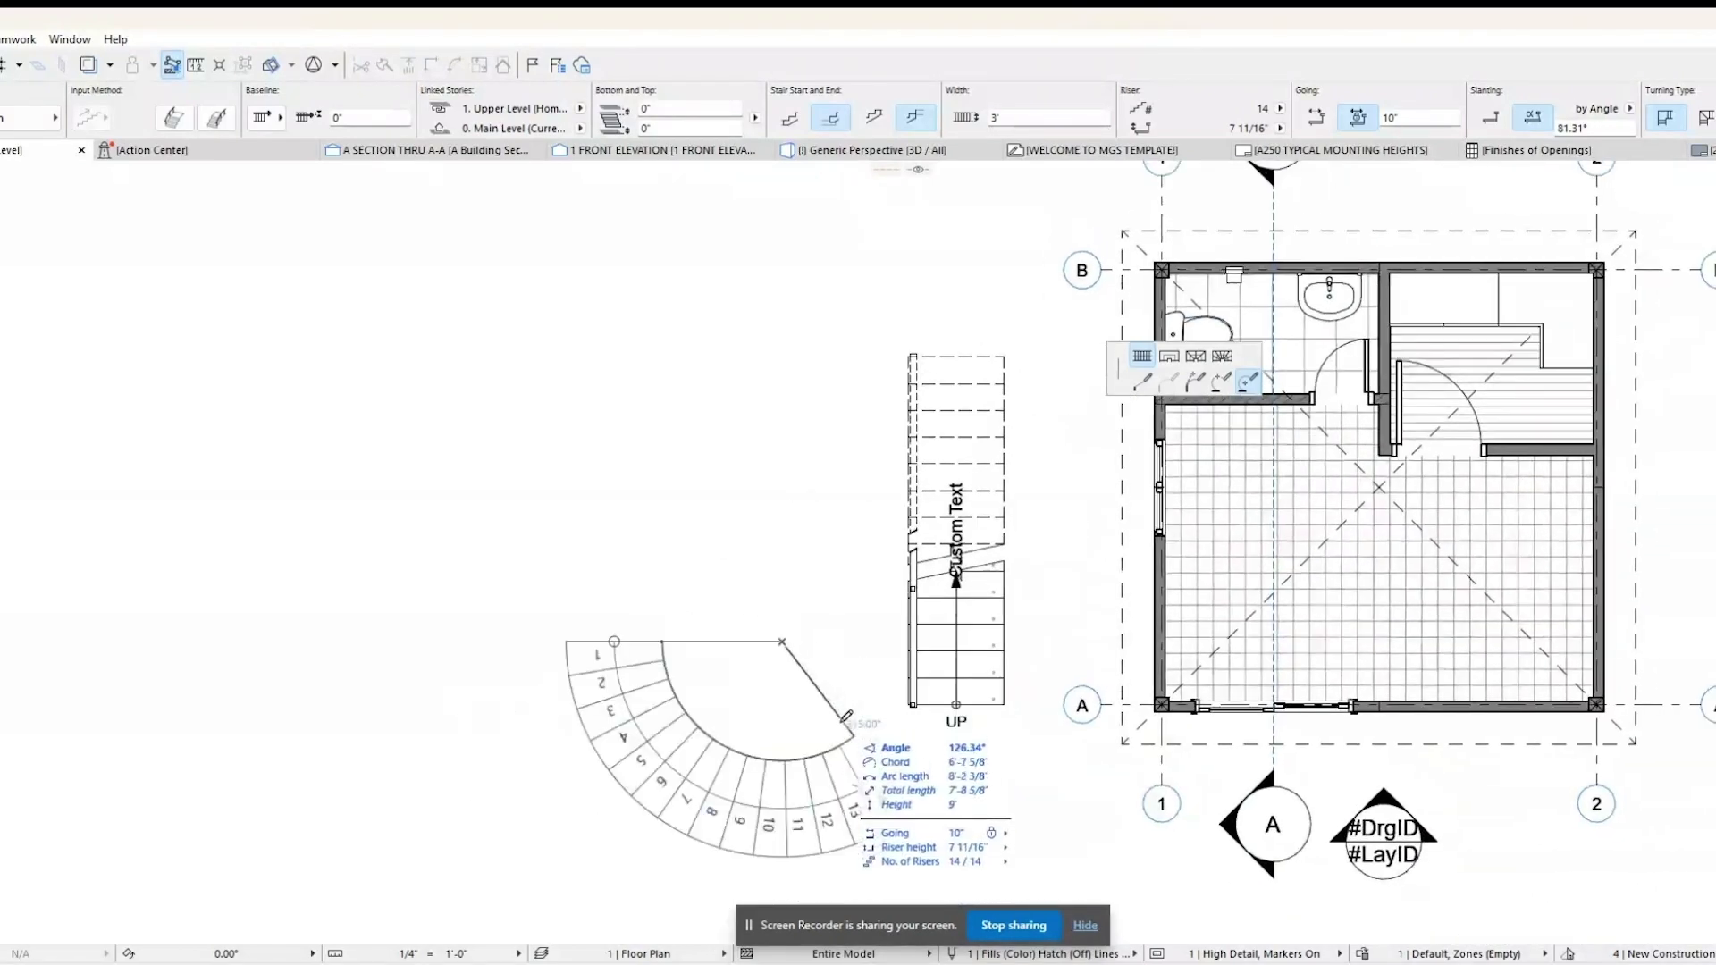
pyautogui.scroll(3, 838, 744)
pyautogui.scroll(-3, 838, 745)
pyautogui.moveTo(838, 745); pyautogui.dragTo(798, 673, button='middle')
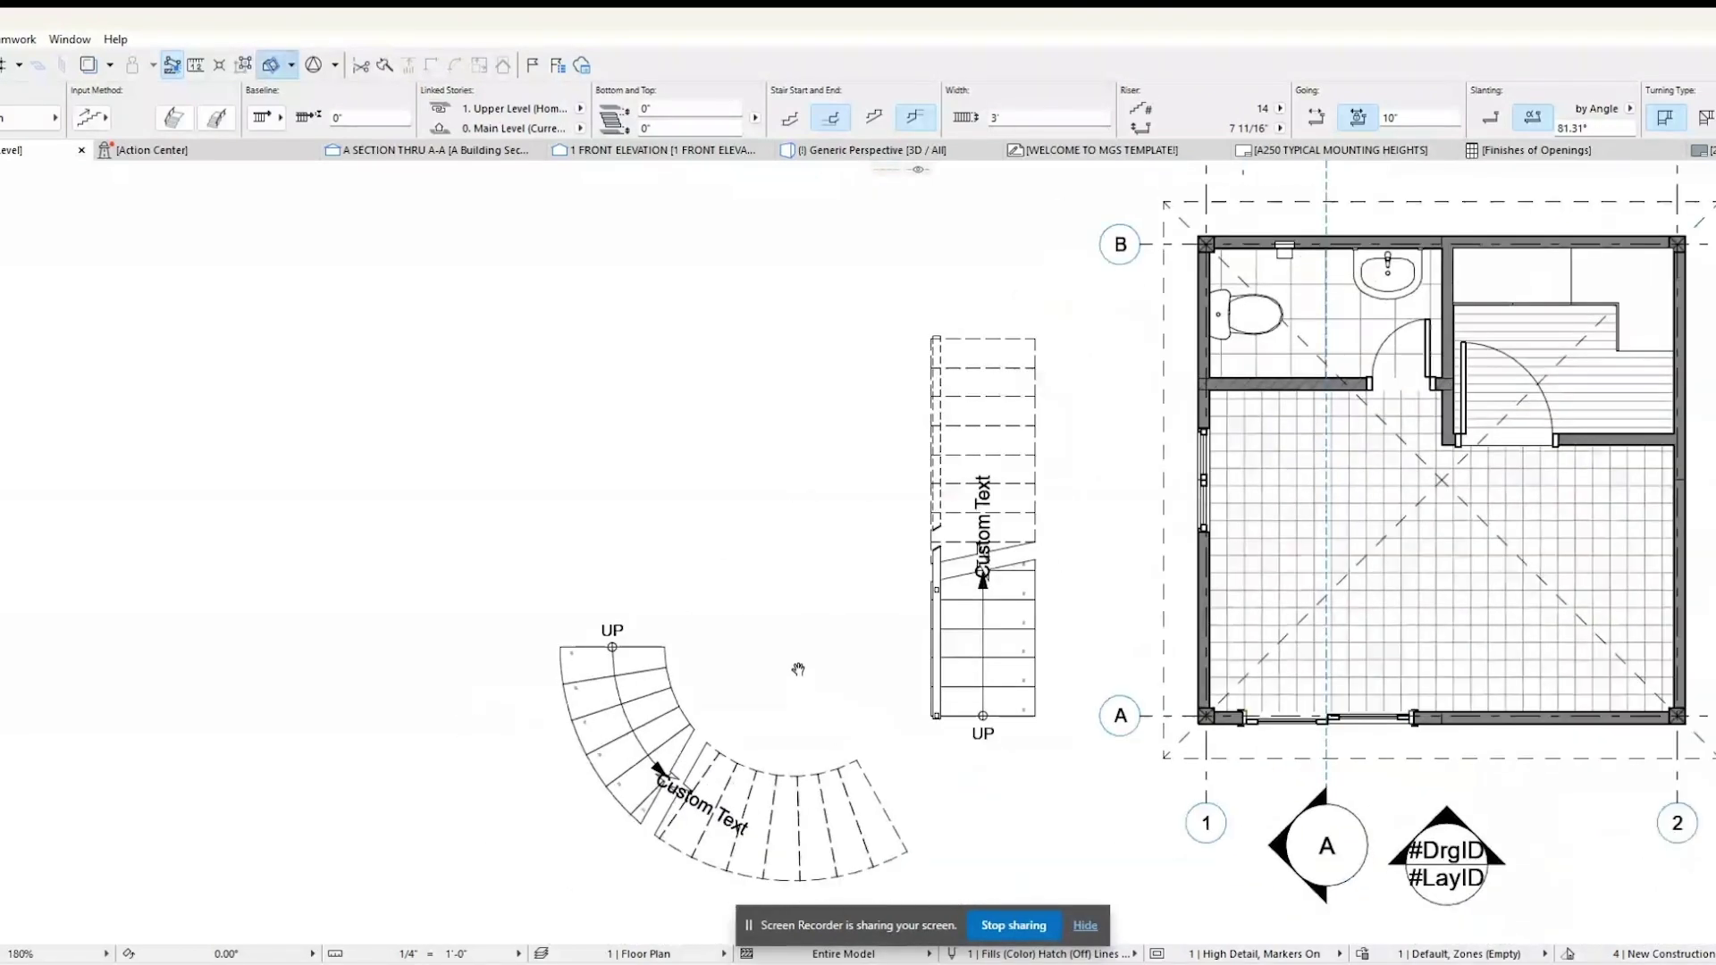
# Rotate the curved stair half a turn about its inner start corner.
pyautogui.keyDown('shift'); pyautogui.click(677, 652); pyautogui.keyUp('shift')
pyautogui.click(677, 651)
pyautogui.click(676, 653)
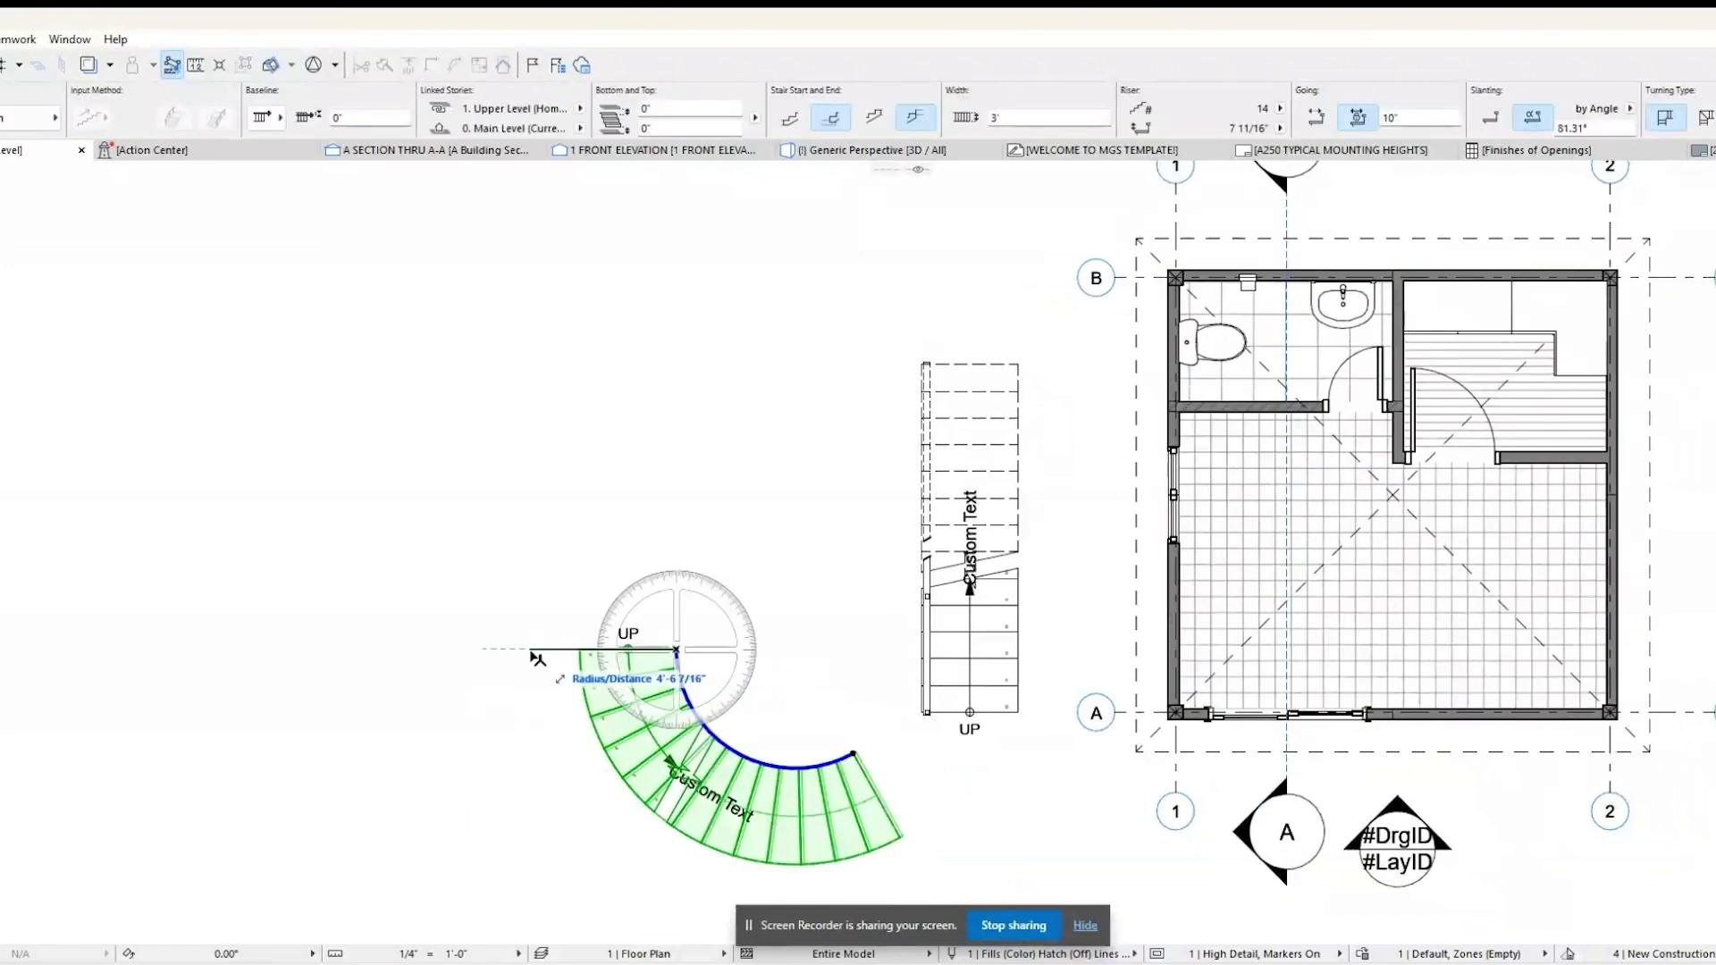
pyautogui.click(868, 662)
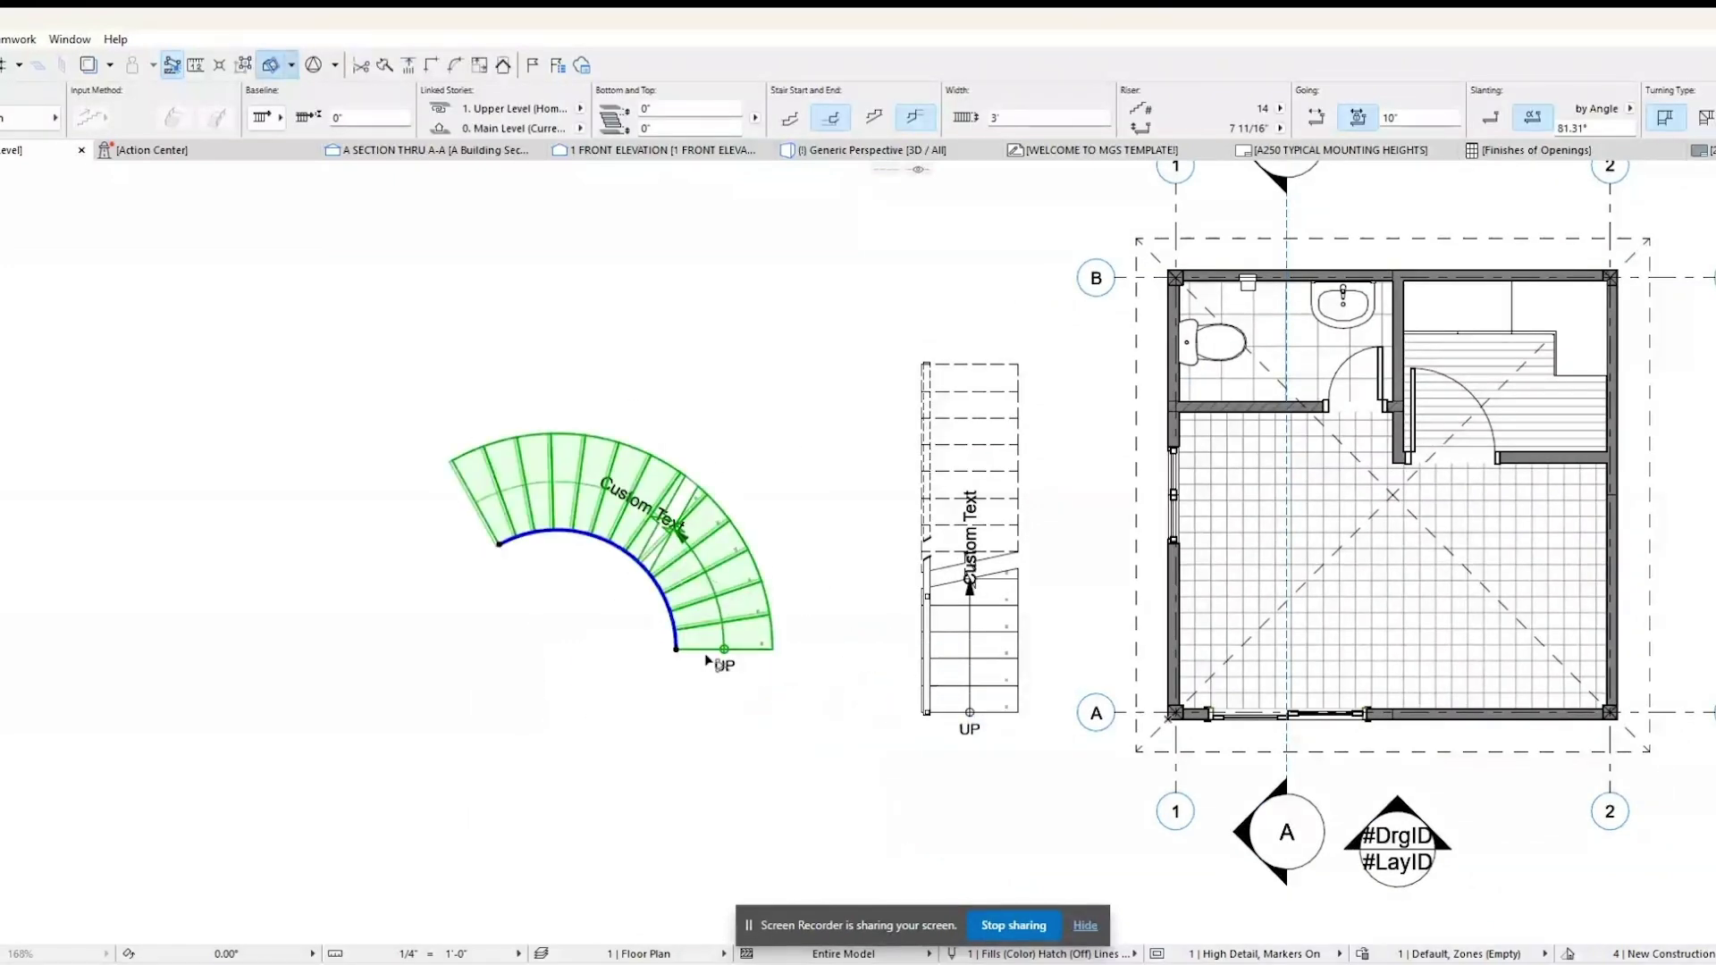
# Move the curved stair so its start edge lines up with the straight stair's base, and shift it closer to that stair.
pyautogui.click(676, 653)
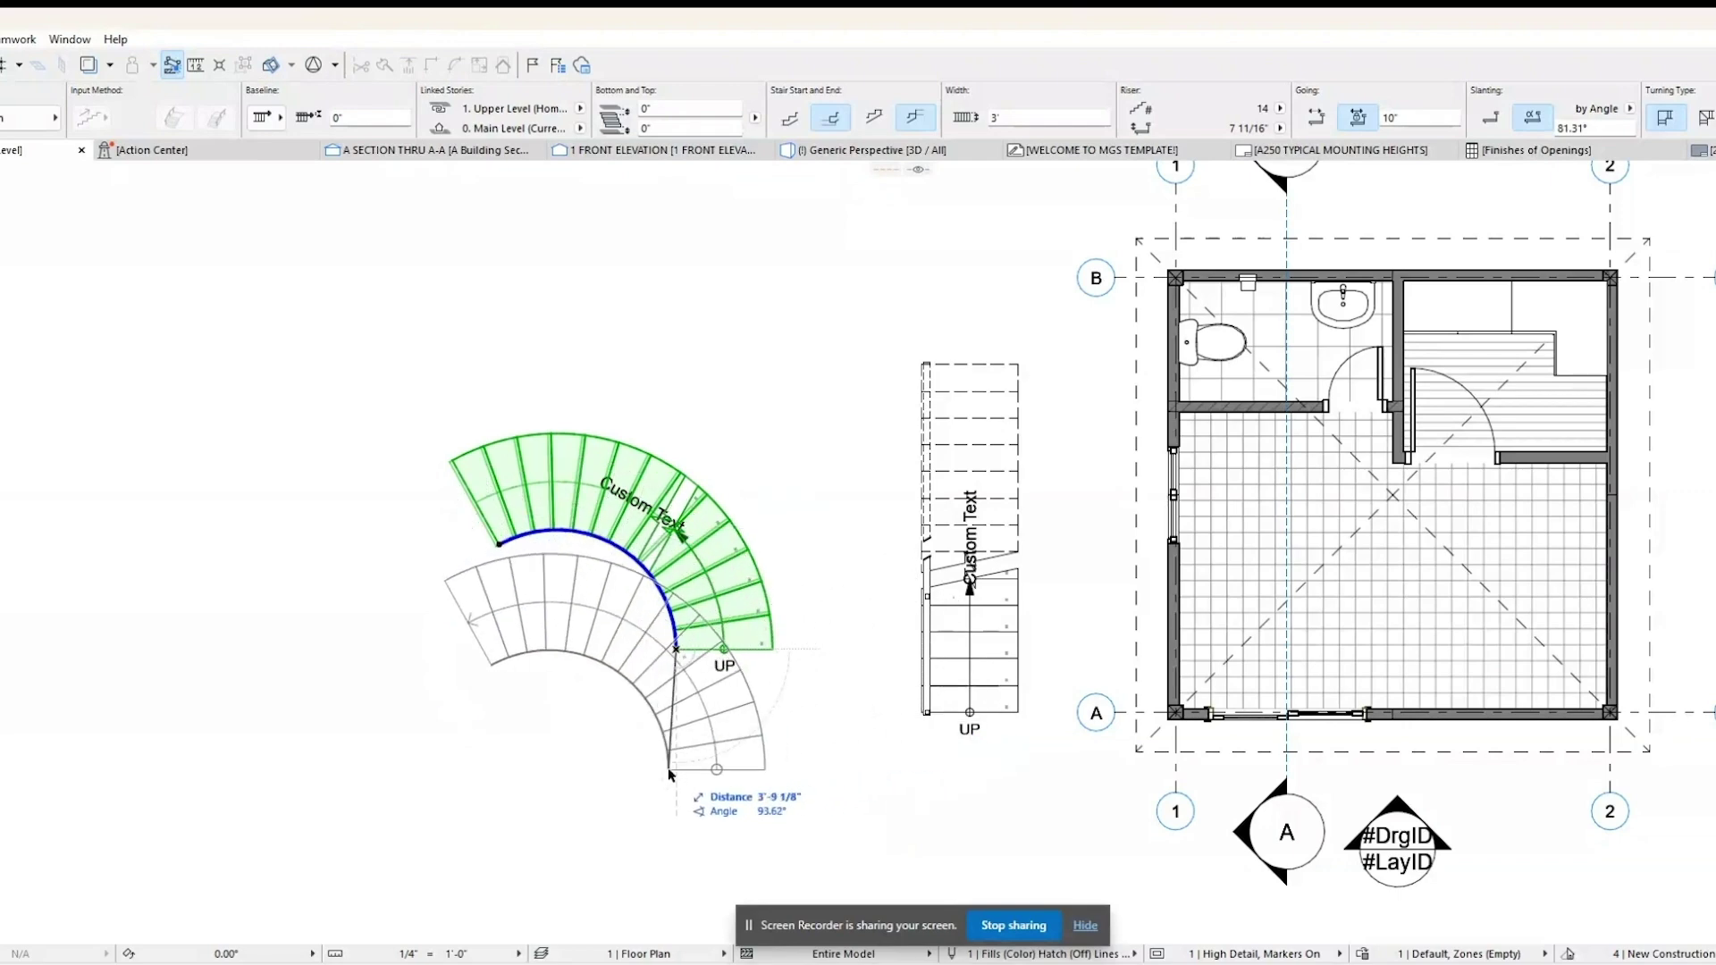
pyautogui.click(902, 716)
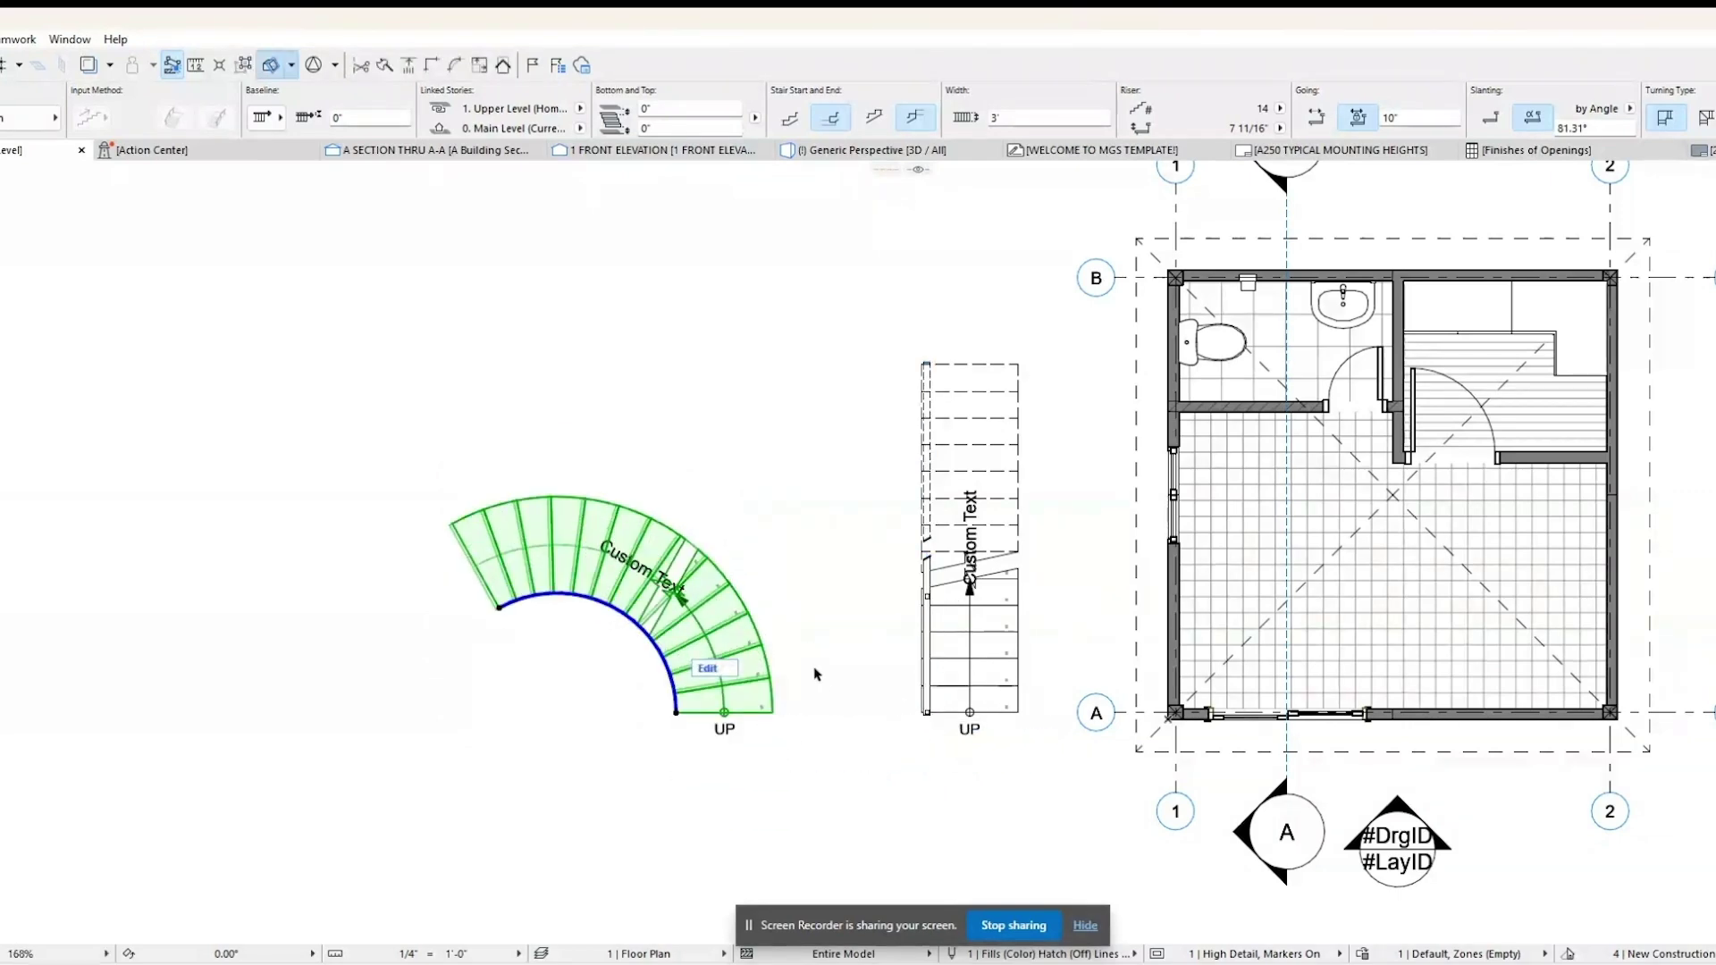
pyautogui.hotkey('ctrl', 'd')
pyautogui.click(757, 709)
pyautogui.click(838, 710)
pyautogui.press('Escape')
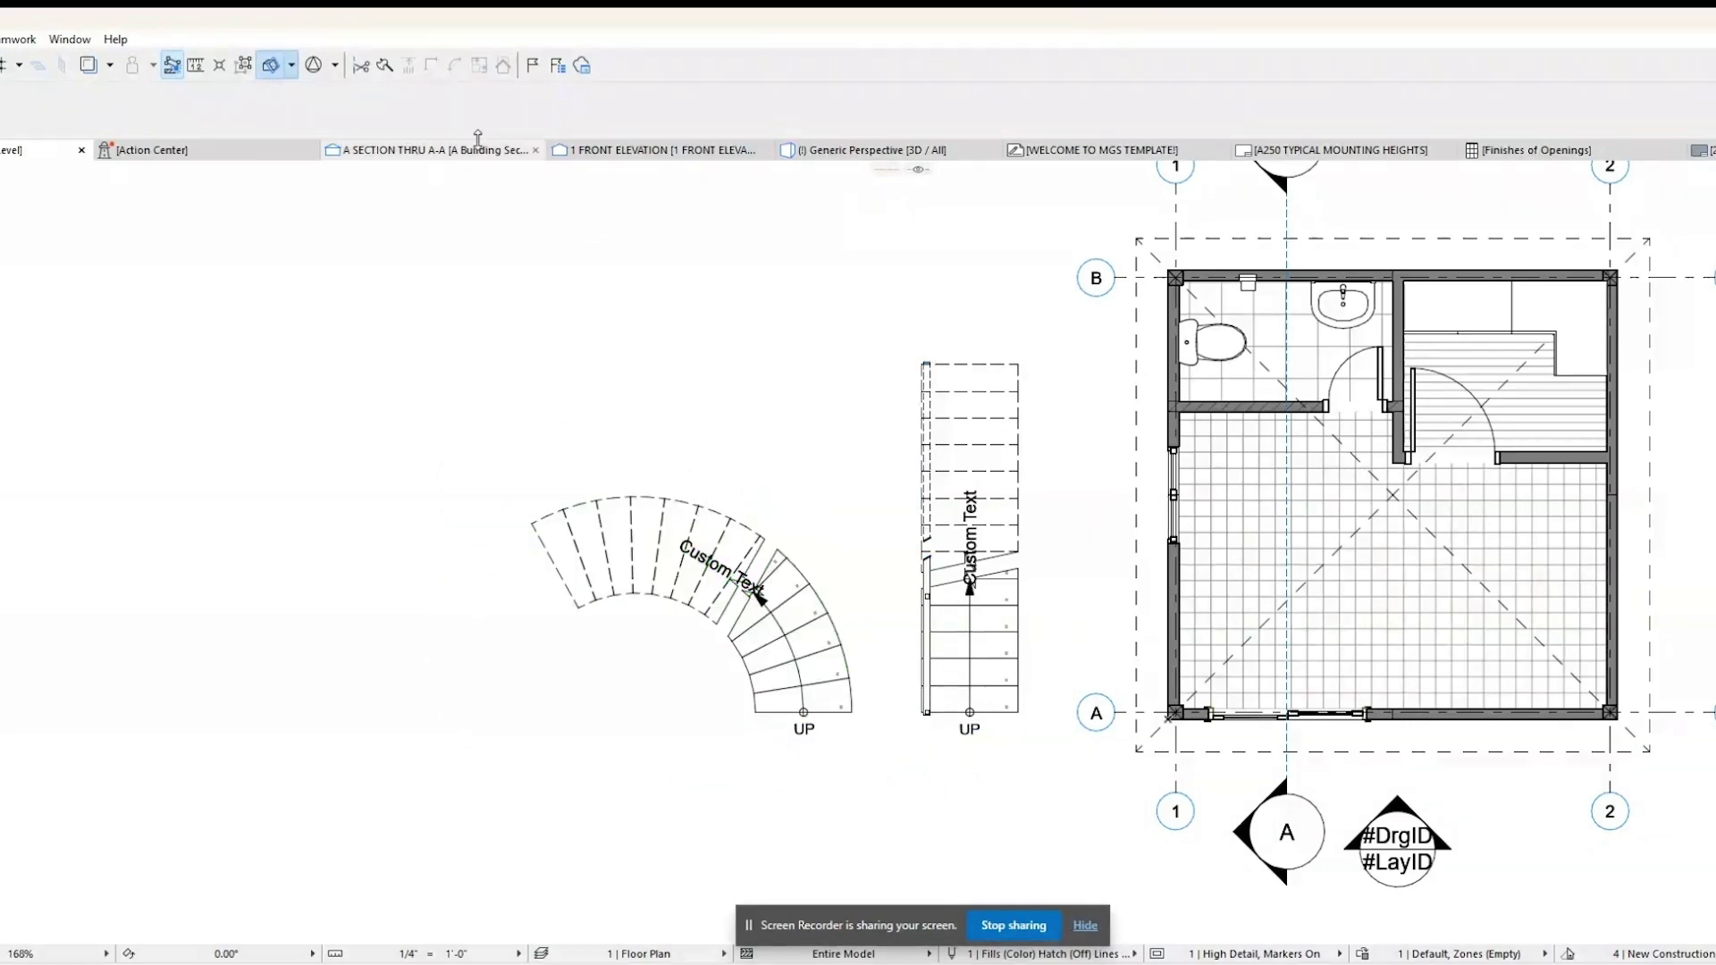
# Inspect the curved stair next to the straight one in the 3D perspective, and return to the floor plan.
pyautogui.click(832, 150)
pyautogui.keyDown('shift'); pyautogui.moveTo(885, 375); pyautogui.dragTo(878, 638, button='middle'); pyautogui.keyUp('shift')
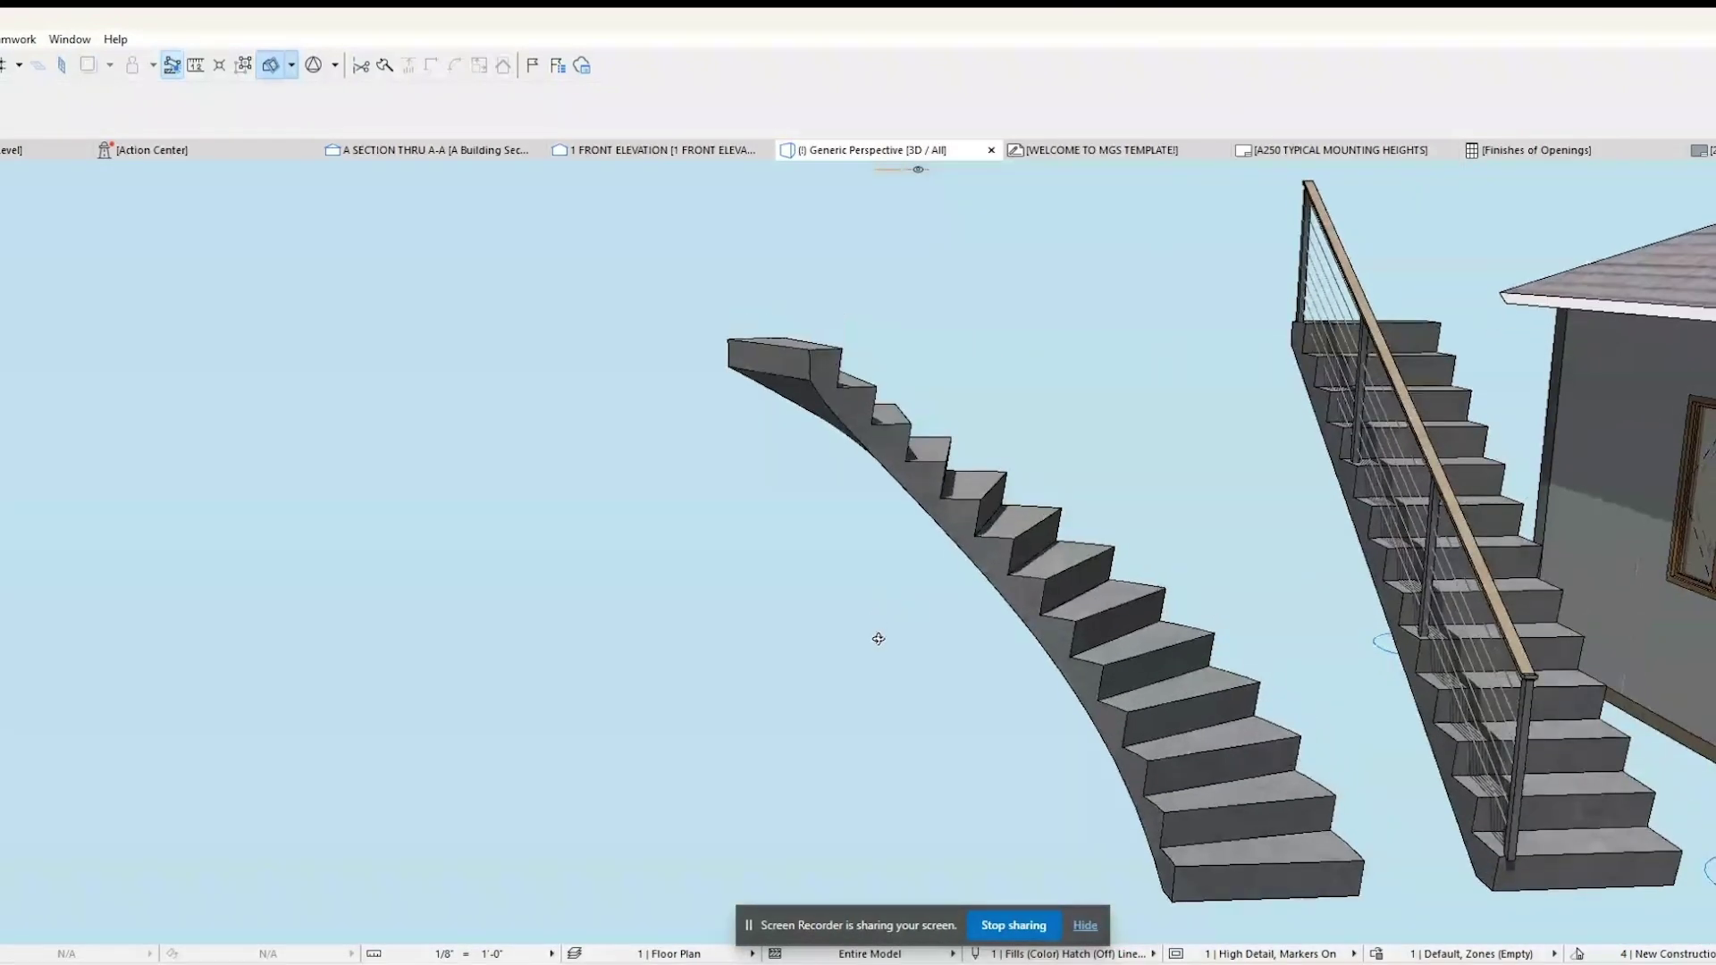
pyautogui.click(7, 154)
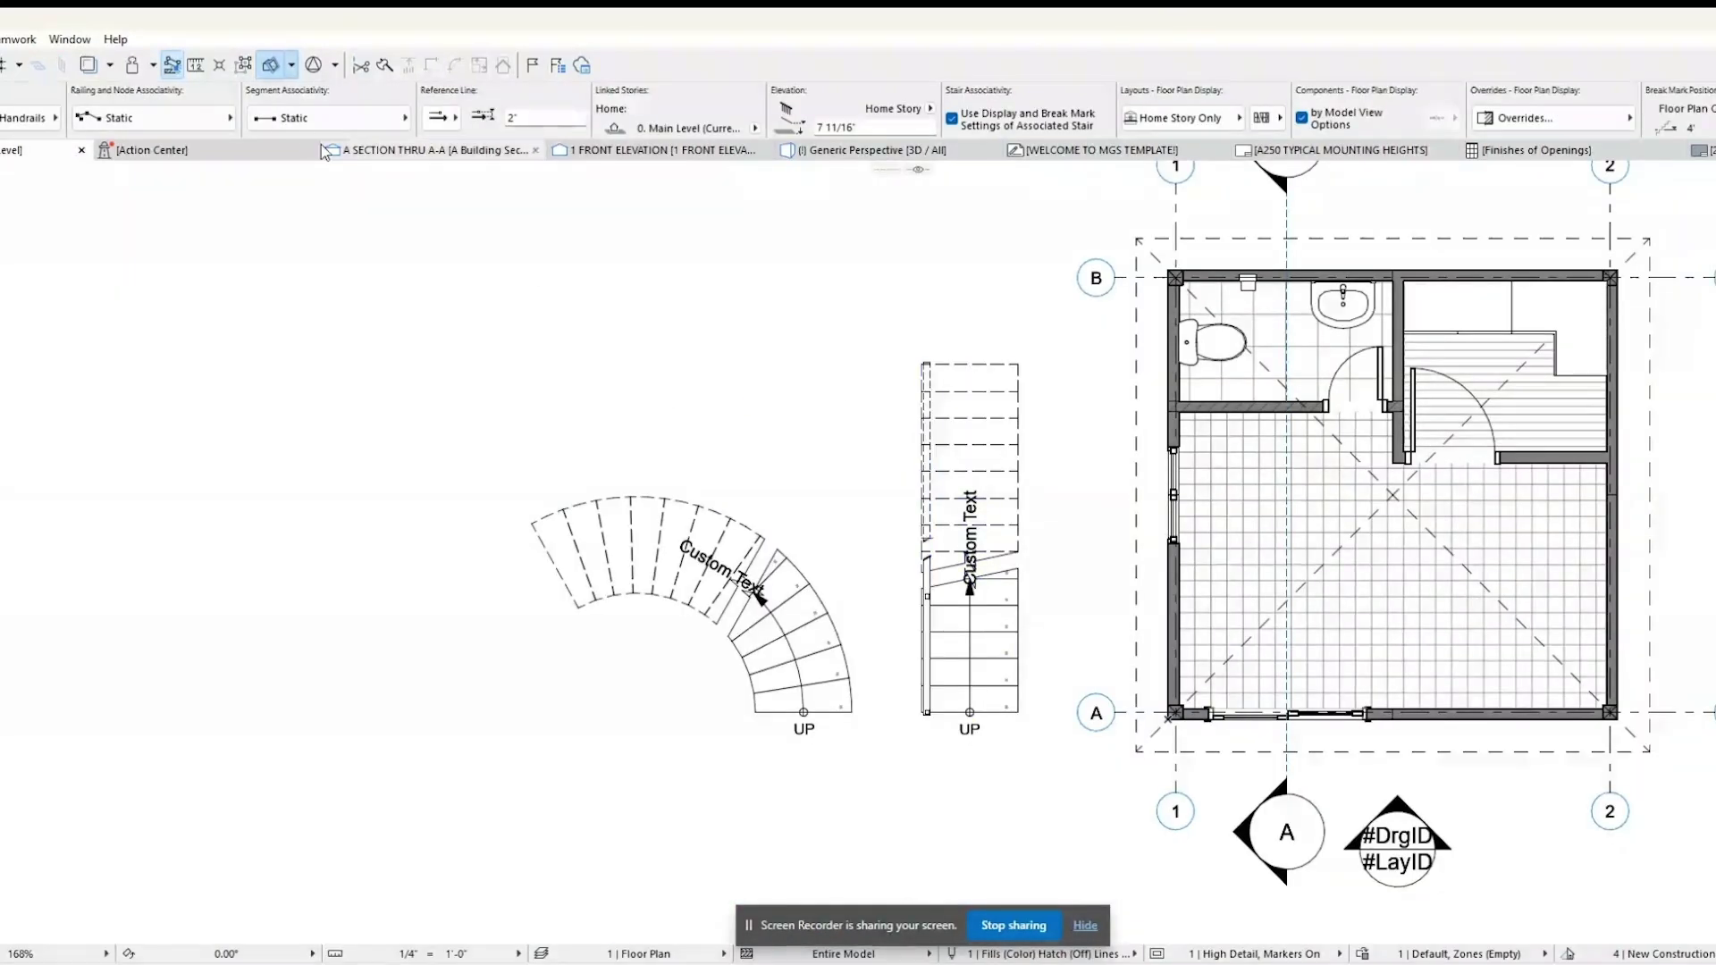
# Set the railing's node and segment associativity to Associative, and place it along the curved stair's outer edge.
pyautogui.click(215, 117)
pyautogui.click(300, 154)
pyautogui.click(391, 119)
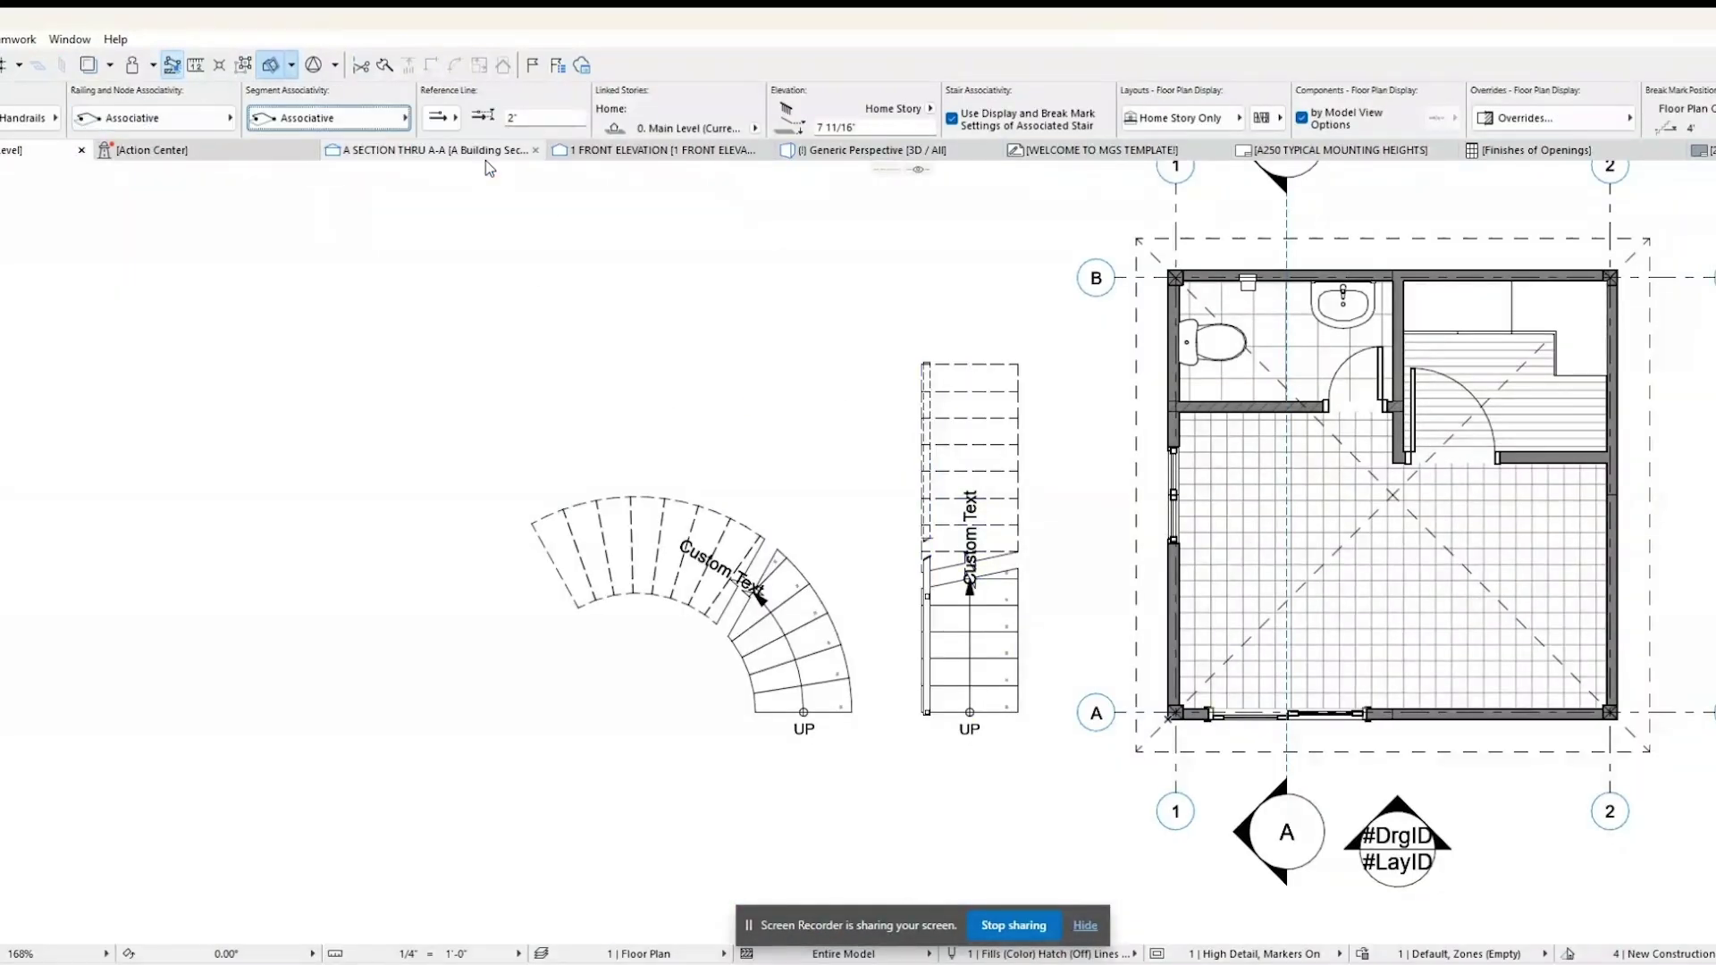
pyautogui.click(469, 154)
pyautogui.click(852, 712)
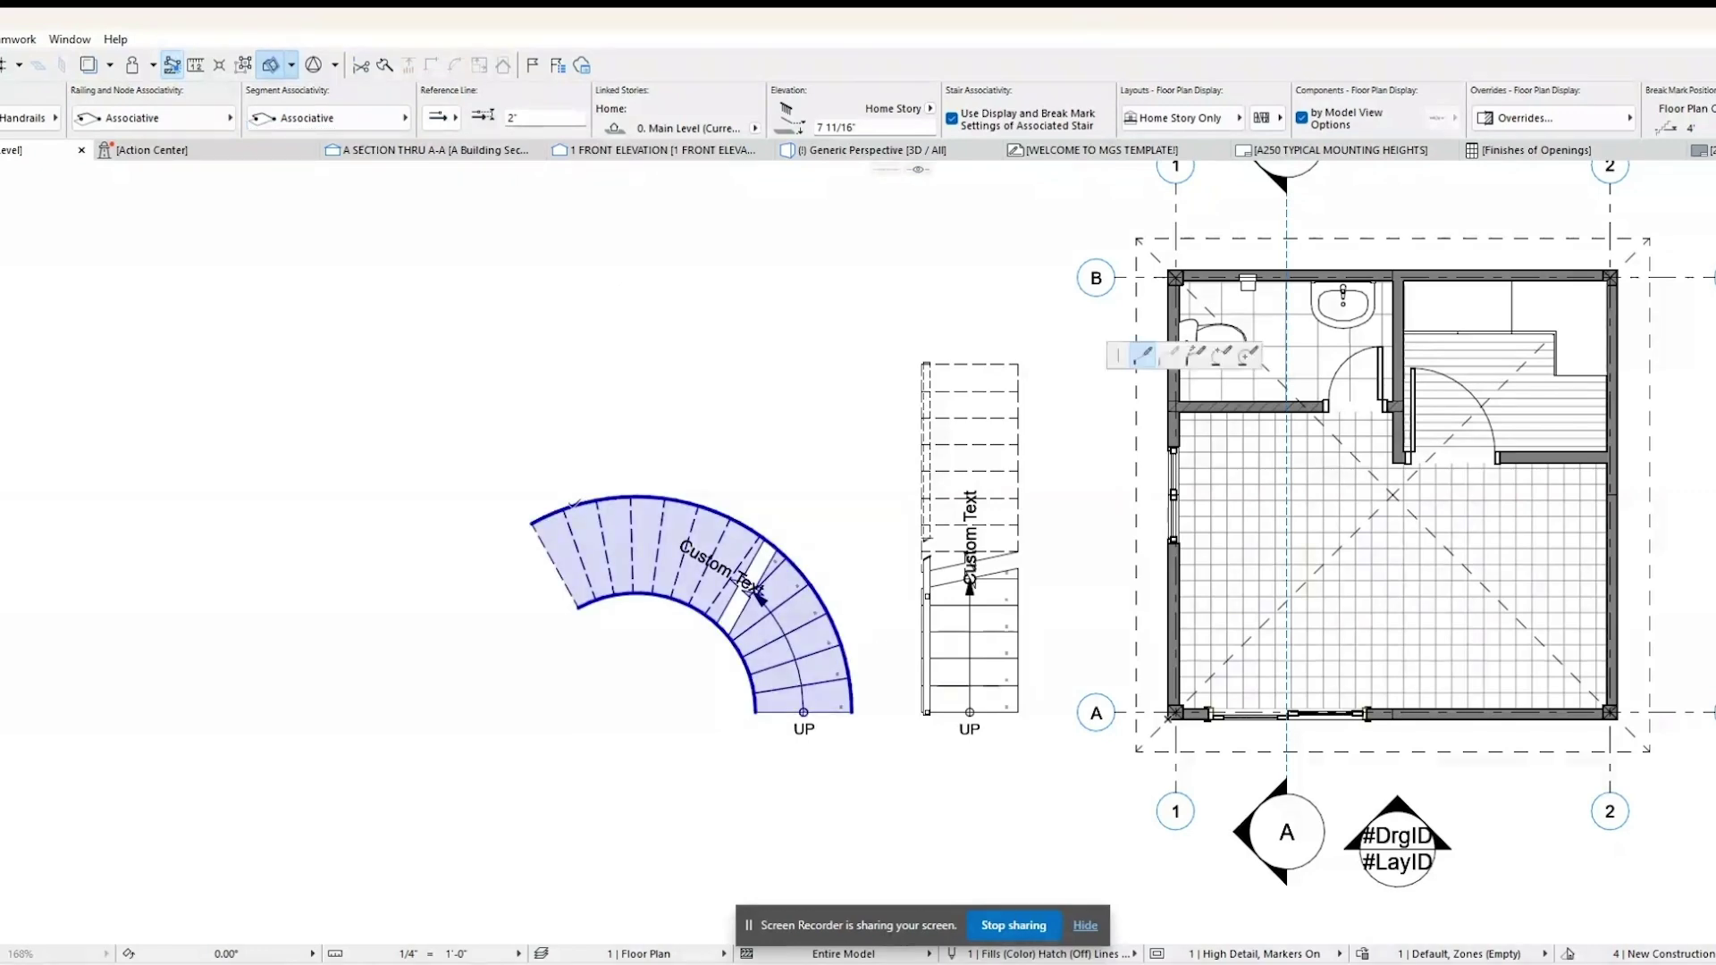
pyautogui.click(536, 520)
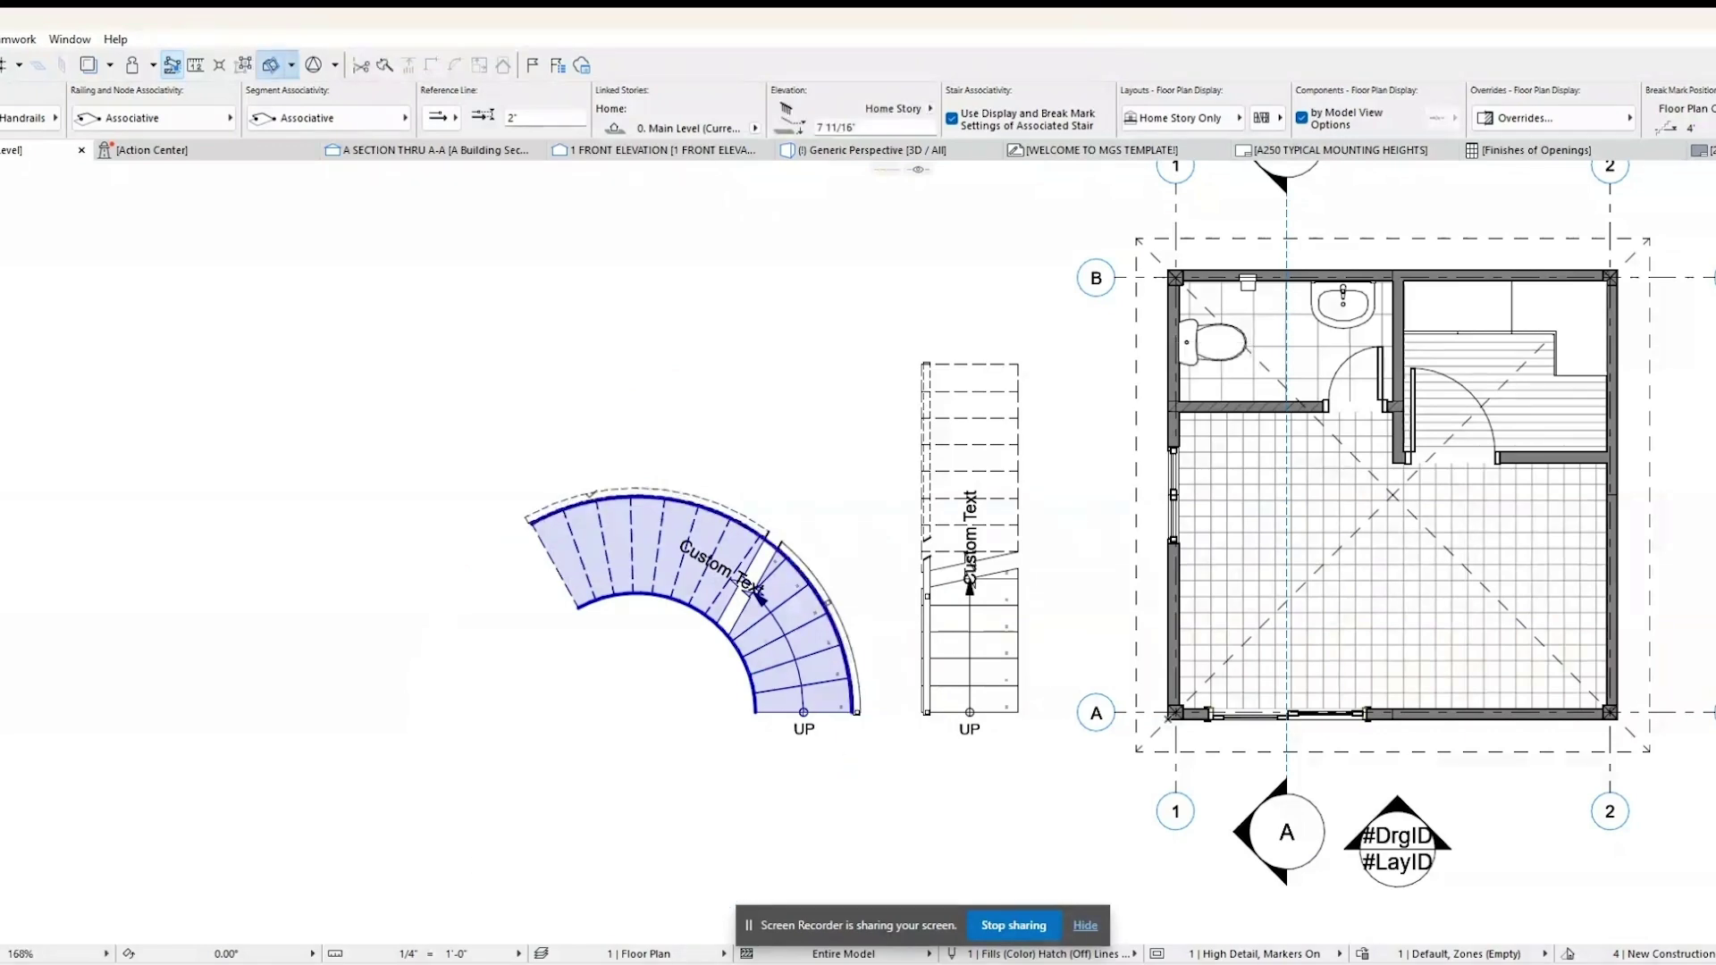
# Flip the railing's reference line offset so that the railing sits on the treads, inside the curved stair's outer edge.
pyautogui.scroll(2, 771, 545)
pyautogui.scroll(1, 765, 599)
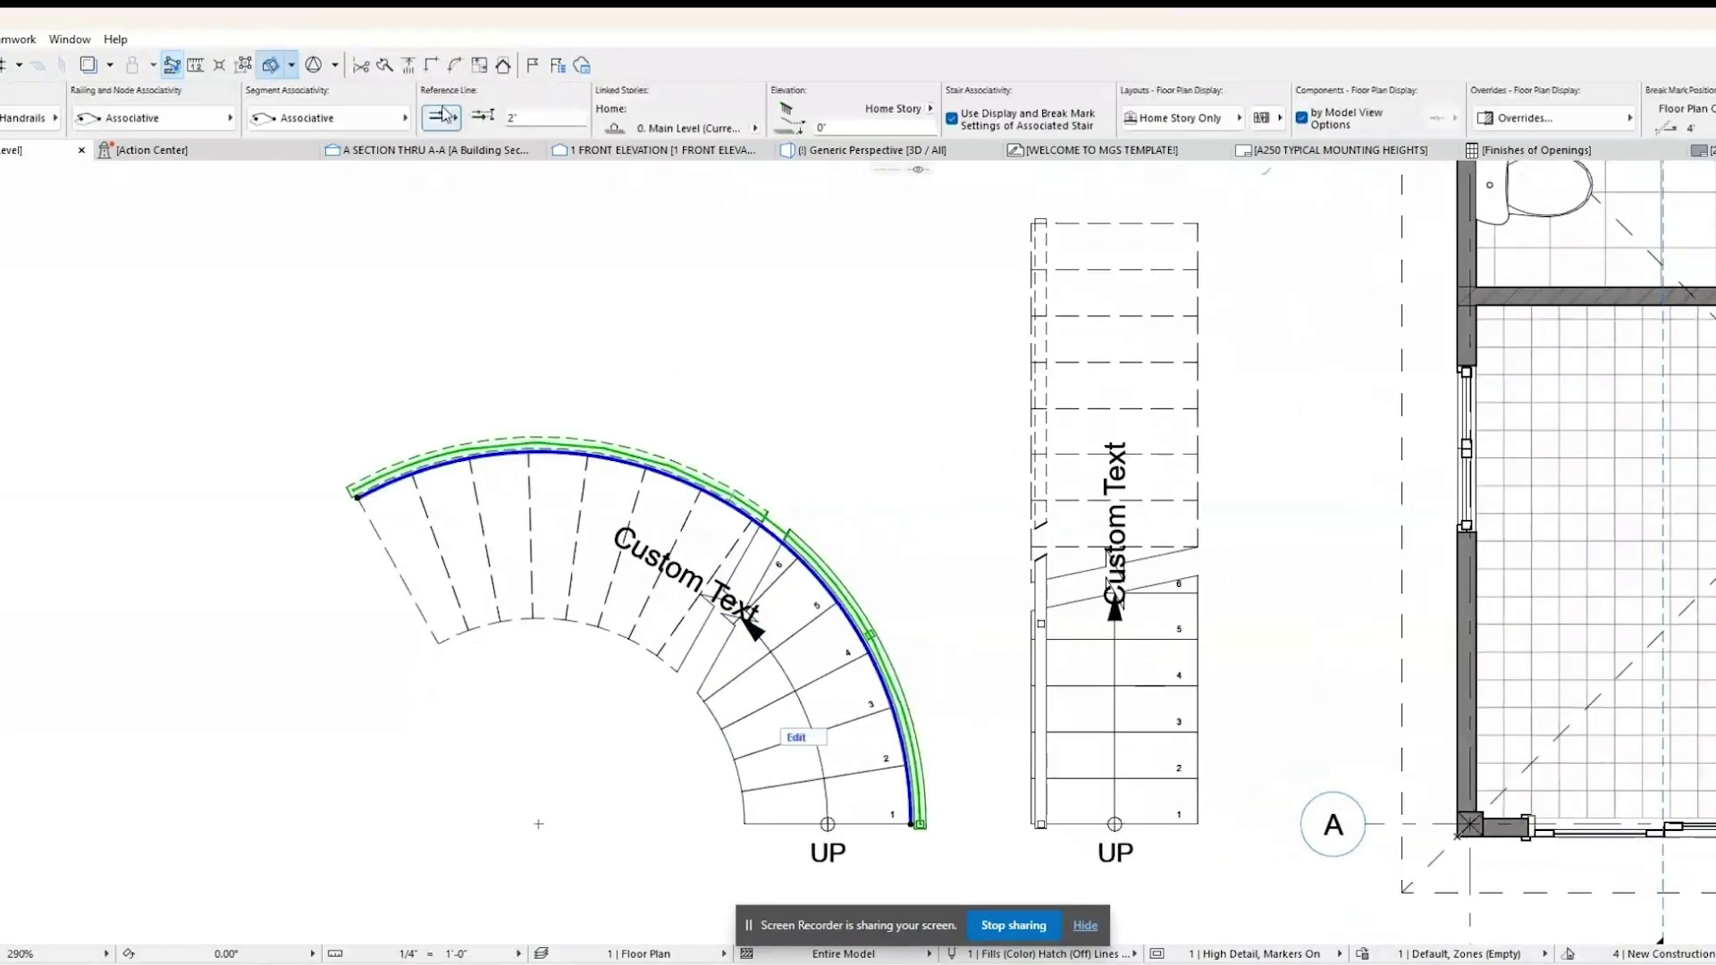
pyautogui.click(516, 126)
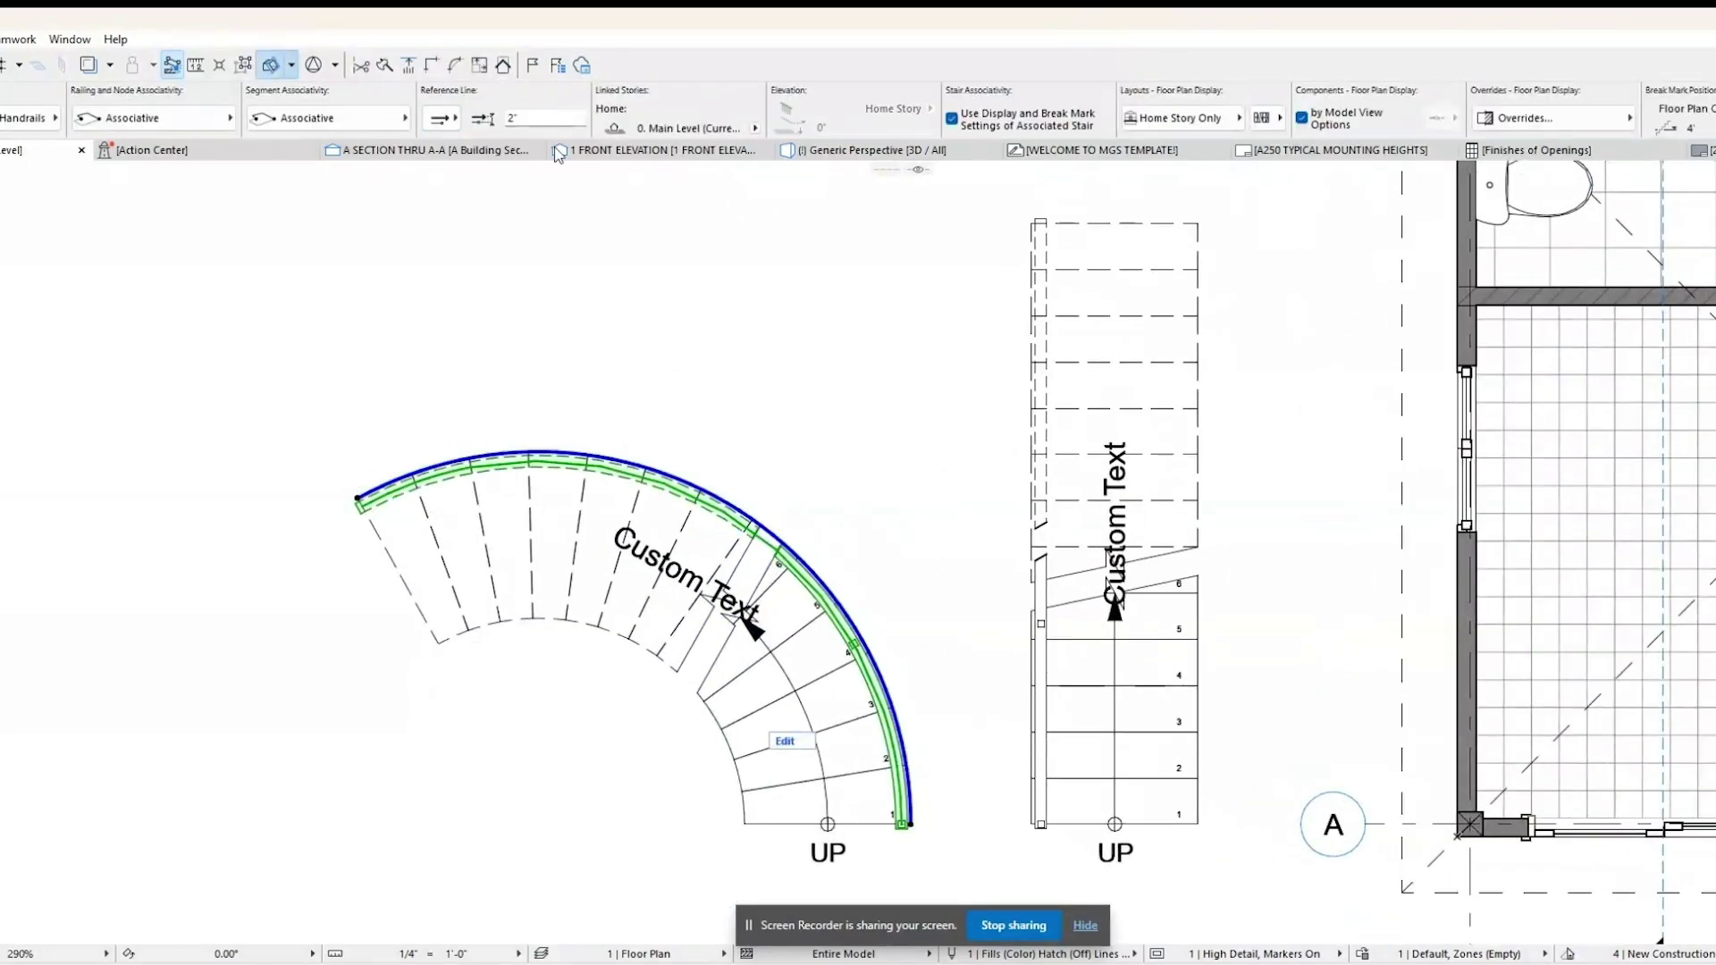
# Inspect the curved stair's railing in the 3D perspective from another angle, and return to the floor plan.
pyautogui.click(871, 150)
pyautogui.keyDown('shift'); pyautogui.moveTo(988, 499); pyautogui.dragTo(960, 561, button='middle'); pyautogui.keyUp('shift')
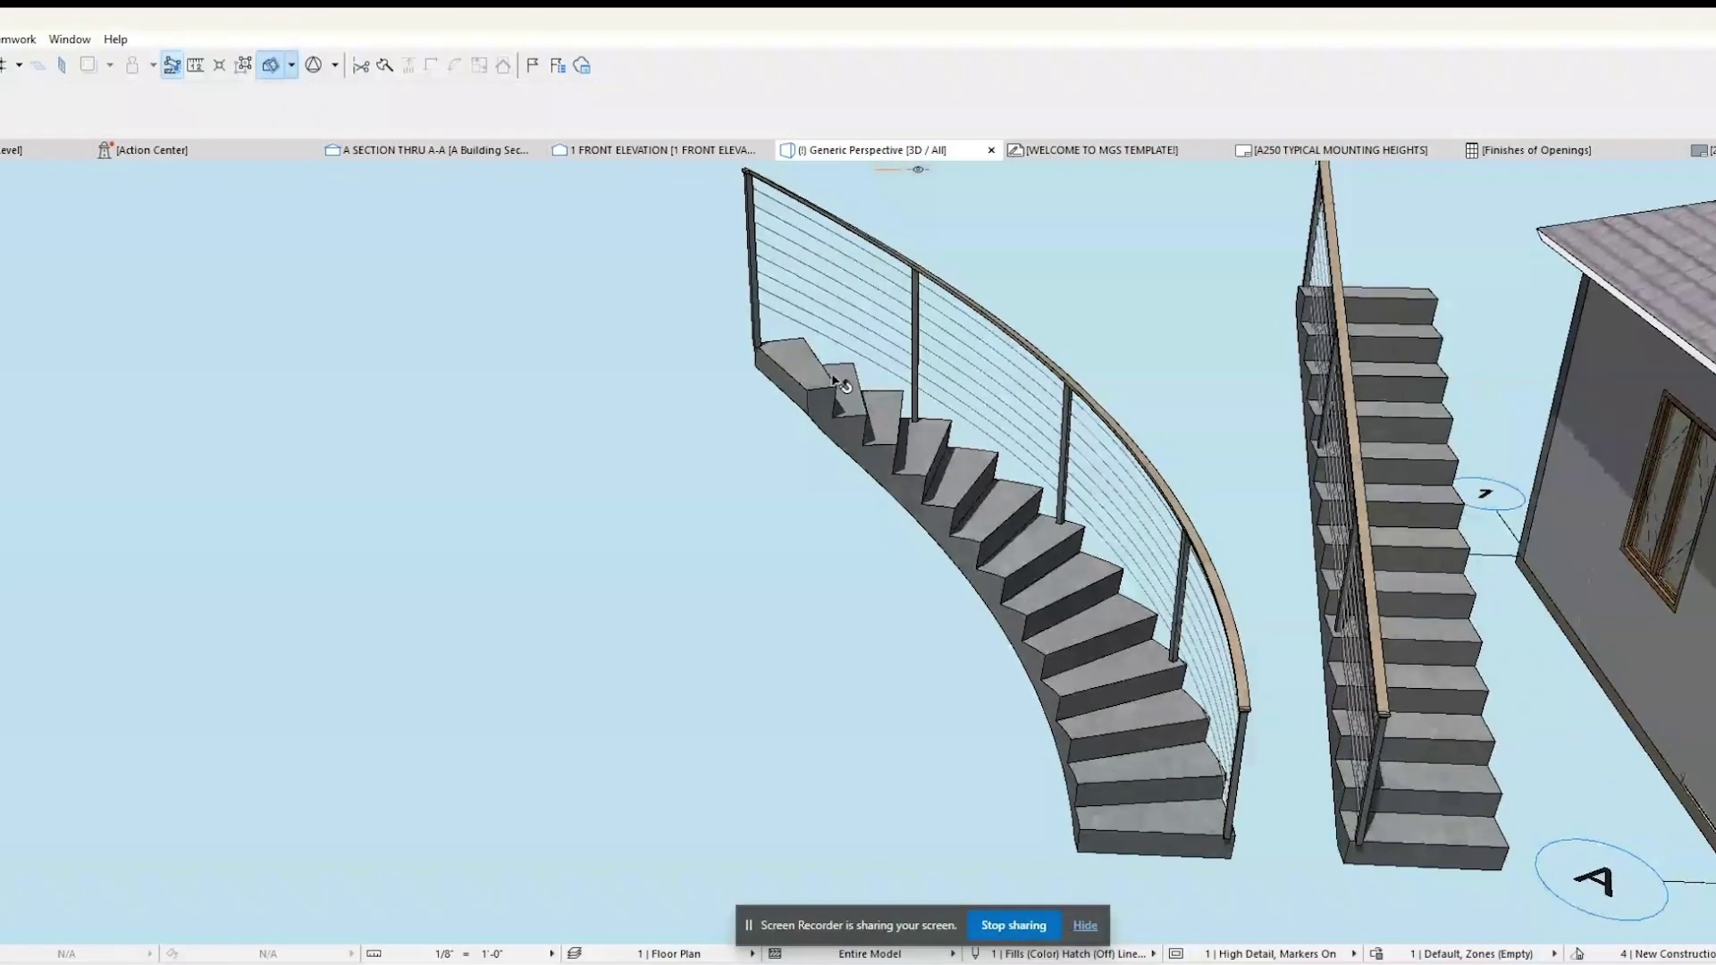
pyautogui.click(18, 150)
pyautogui.scroll(-3, 801, 568)
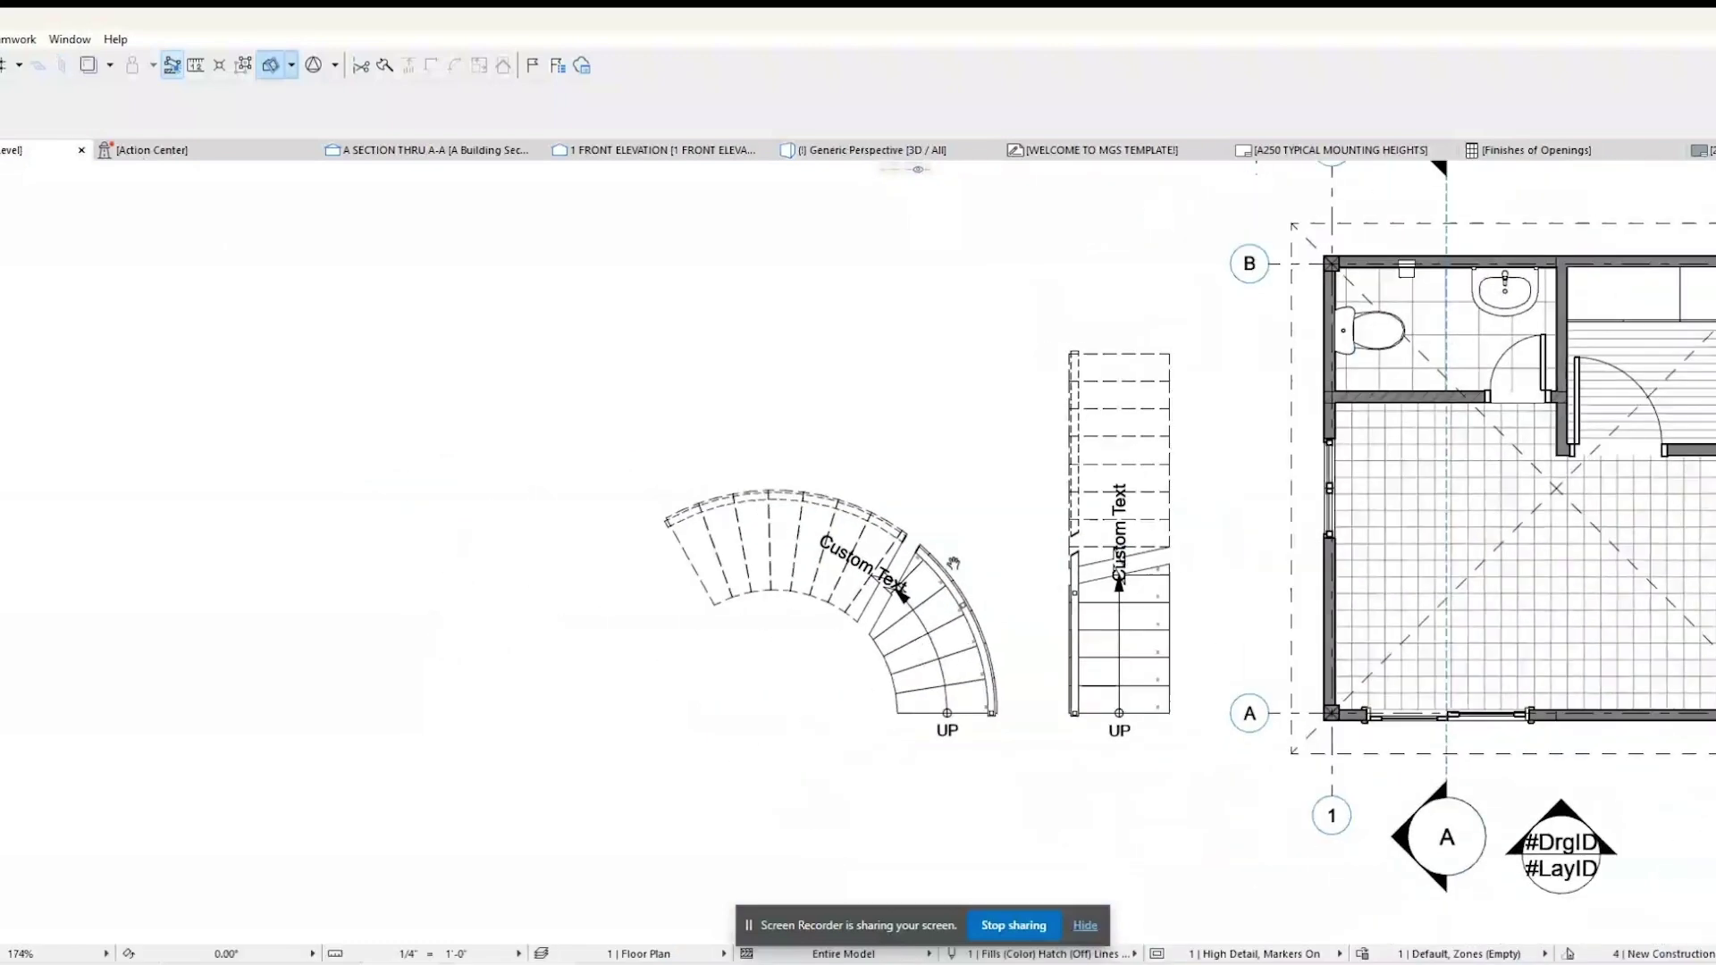
# Using the curved stair's settings, draw an L-shaped stair with a first leg about 6'-8" long, accepting the Stair Solver solution that alters the corner turning.
pyautogui.keyDown('alt'); pyautogui.click(800, 569); pyautogui.keyUp('alt')
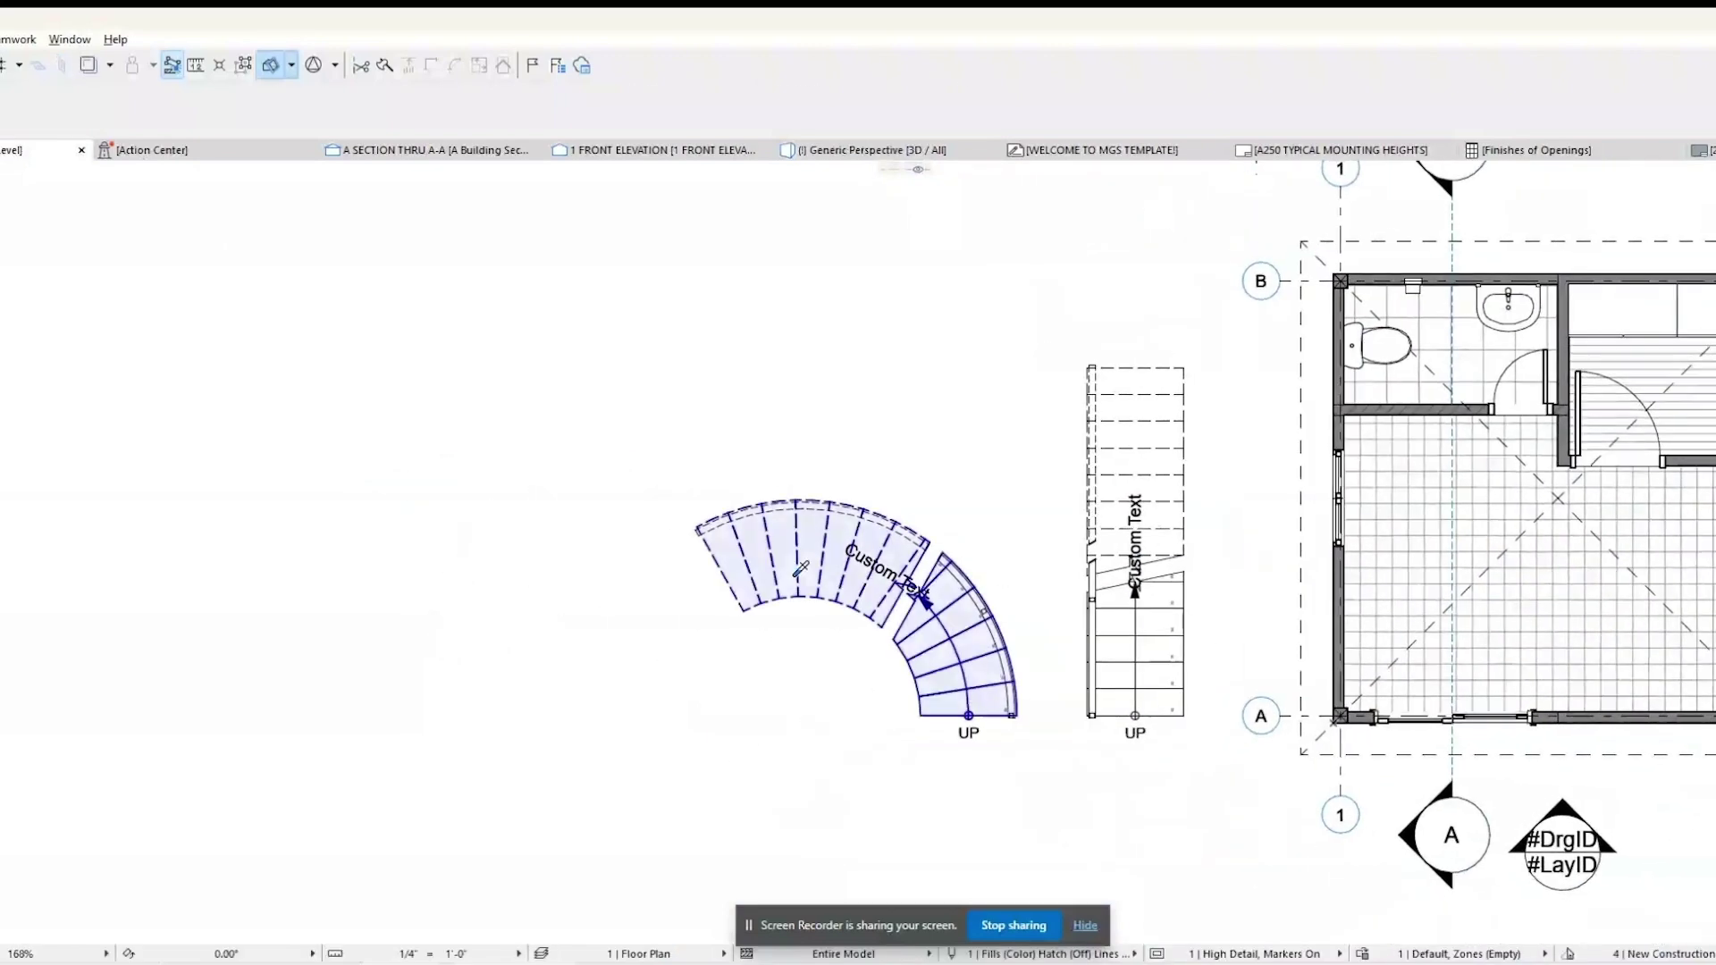
pyautogui.click(593, 694)
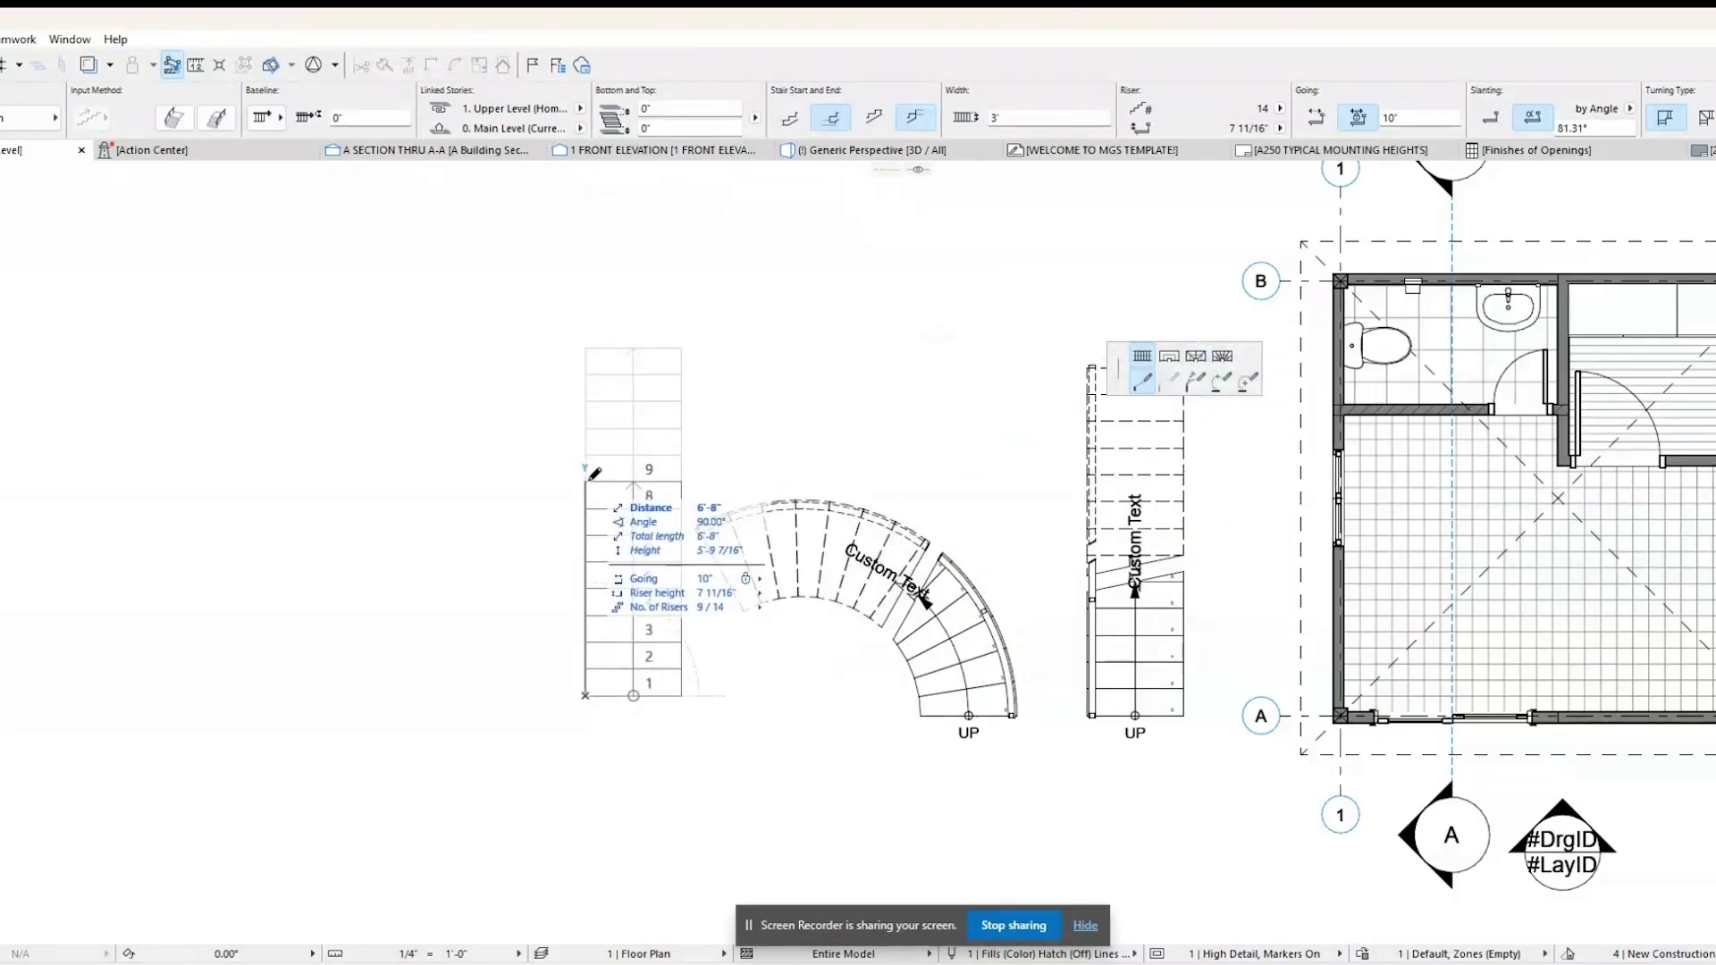
pyautogui.click(587, 484)
pyautogui.click(1166, 357)
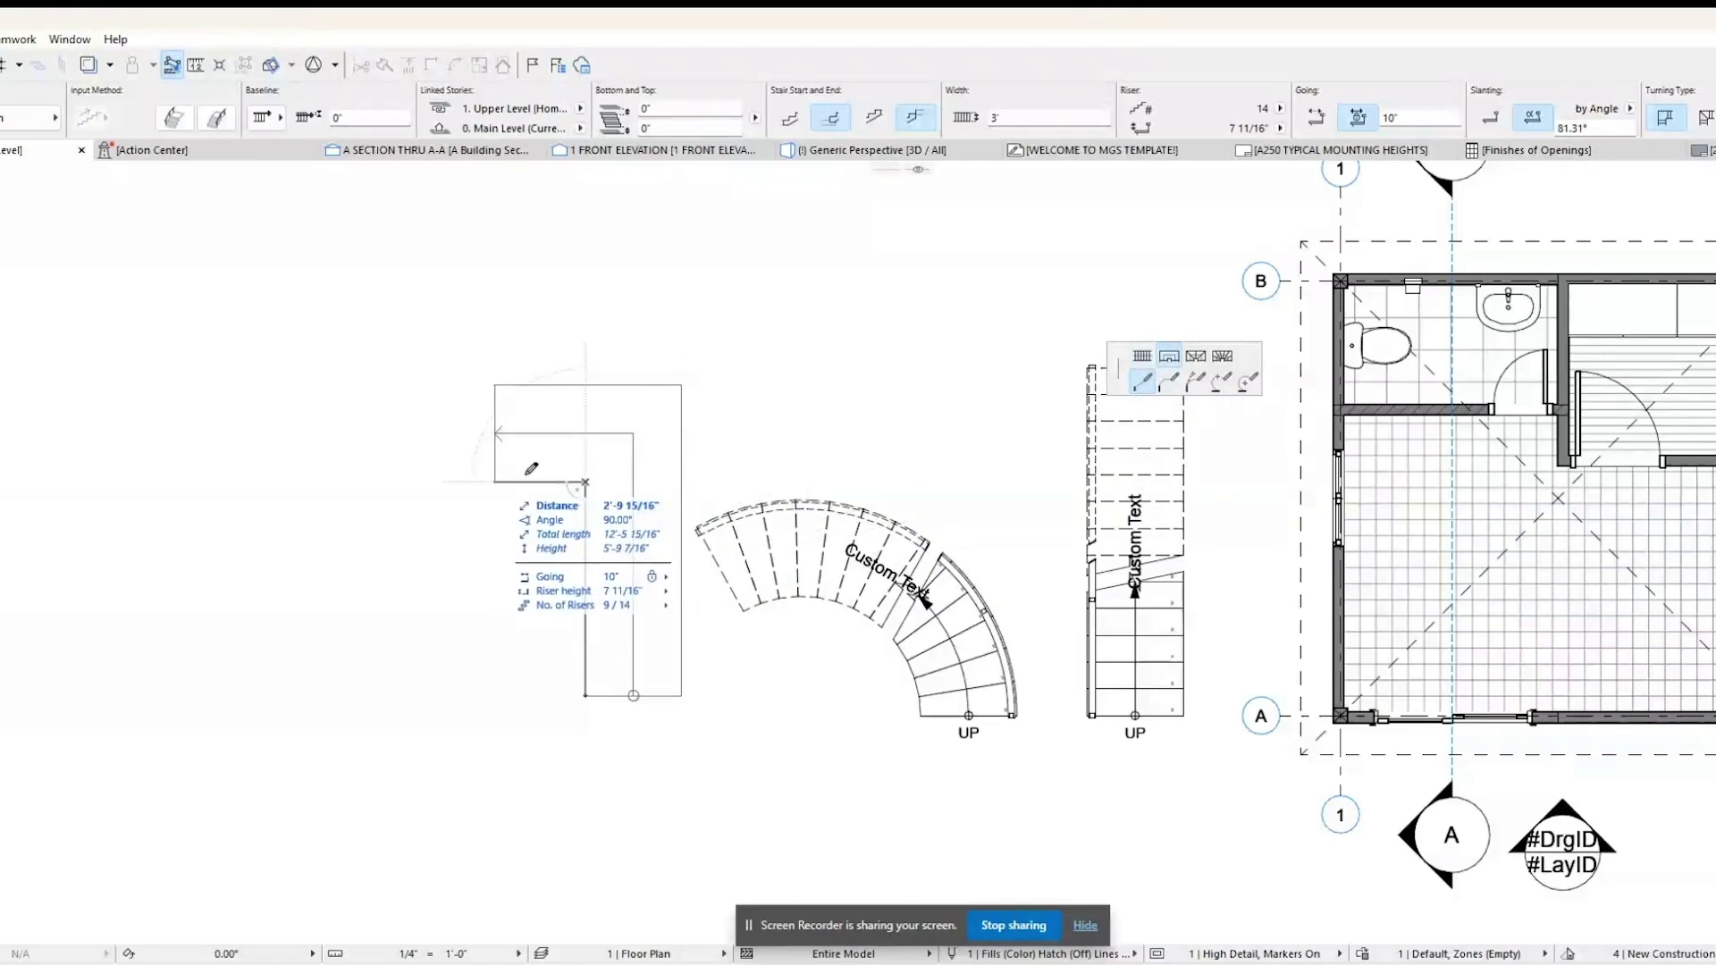
pyautogui.click(1142, 356)
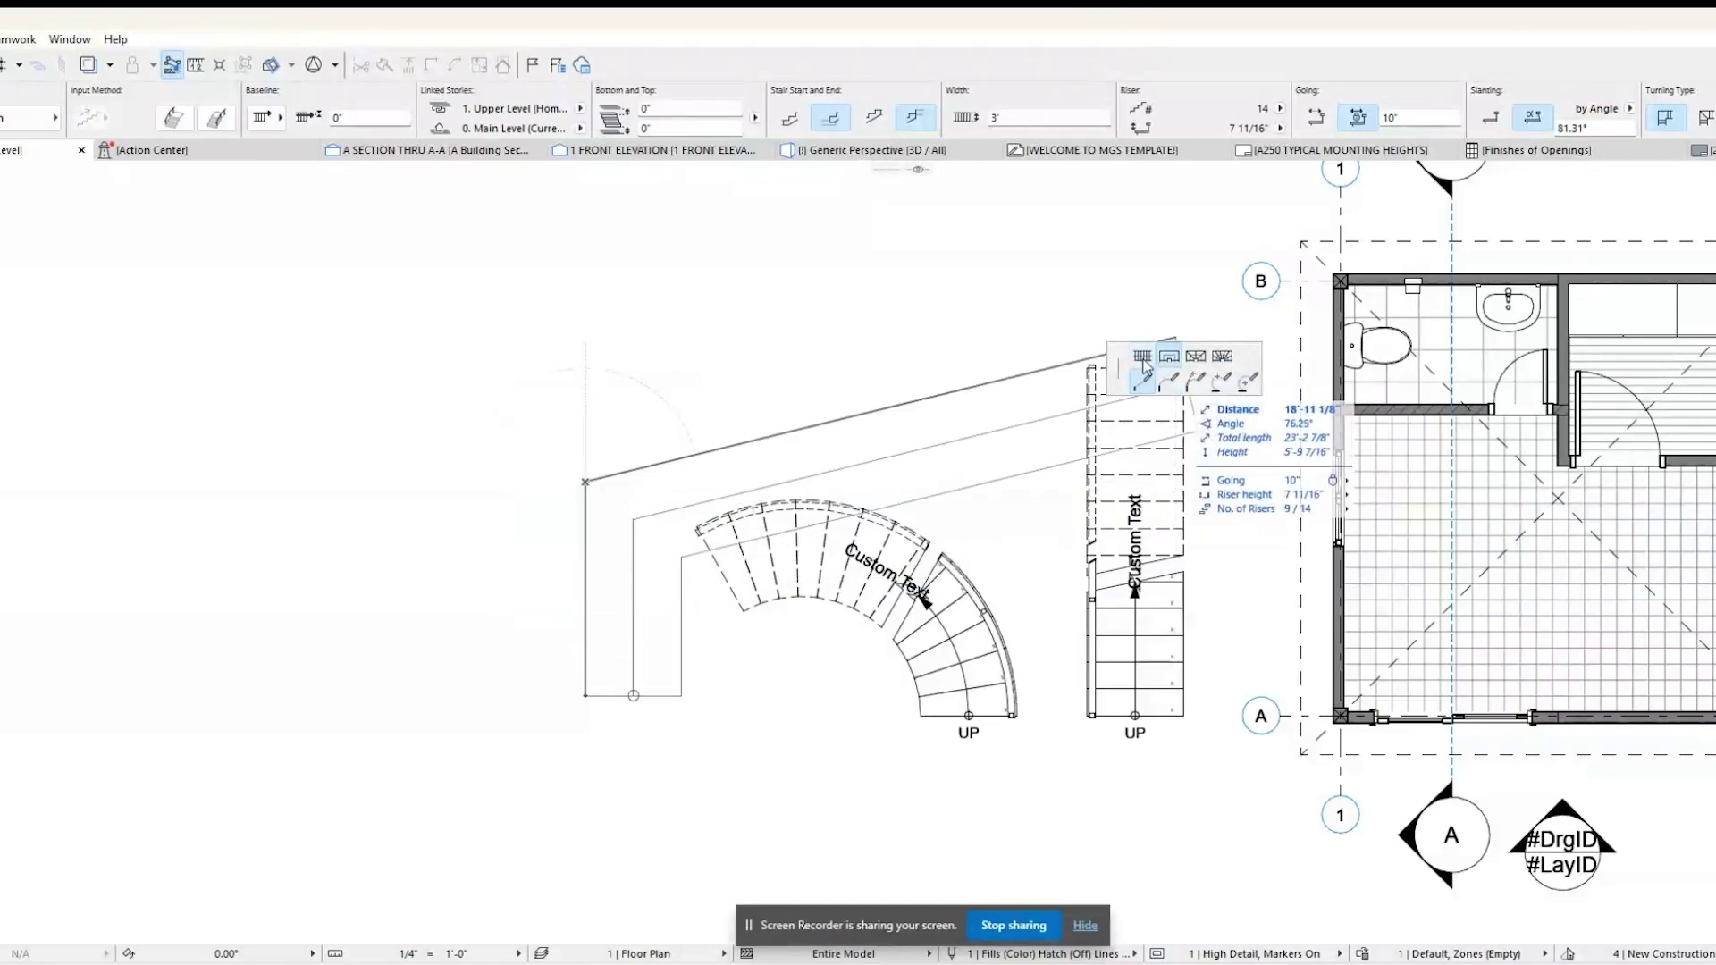
pyautogui.doubleClick(507, 479)
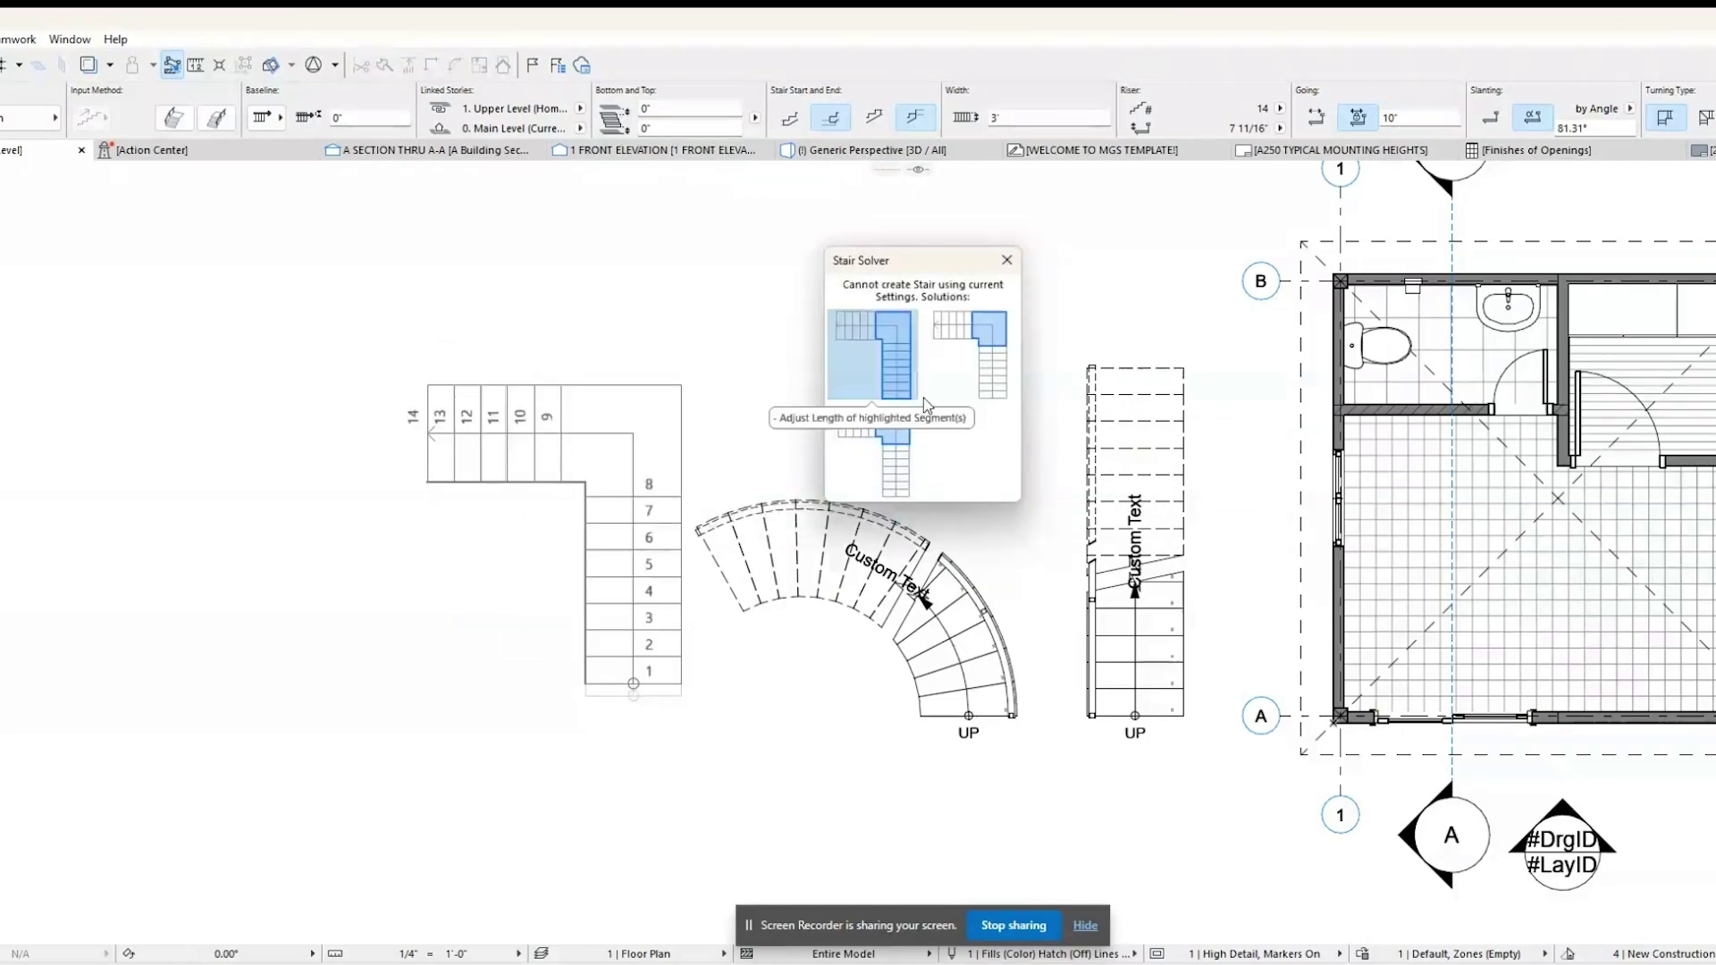
pyautogui.click(1007, 381)
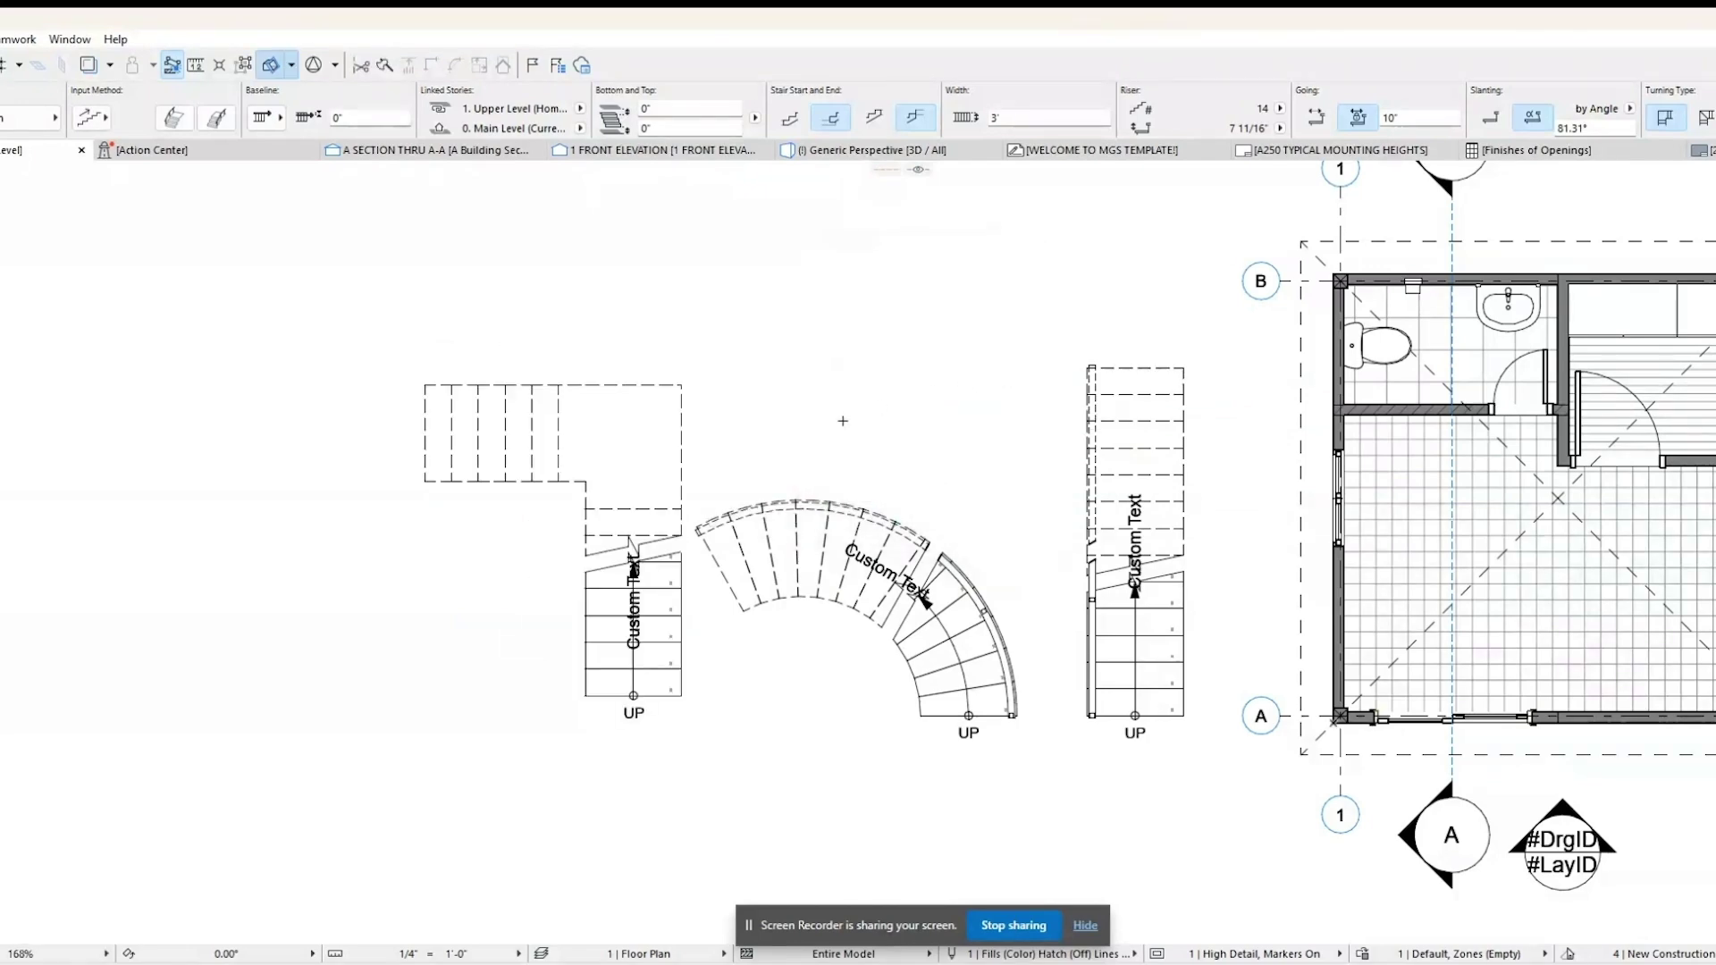
# Move the L-shaped stair so its start edge lines up with the curved stair's base, and shift it slightly farther from that stair.
pyautogui.scroll(2, 679, 507)
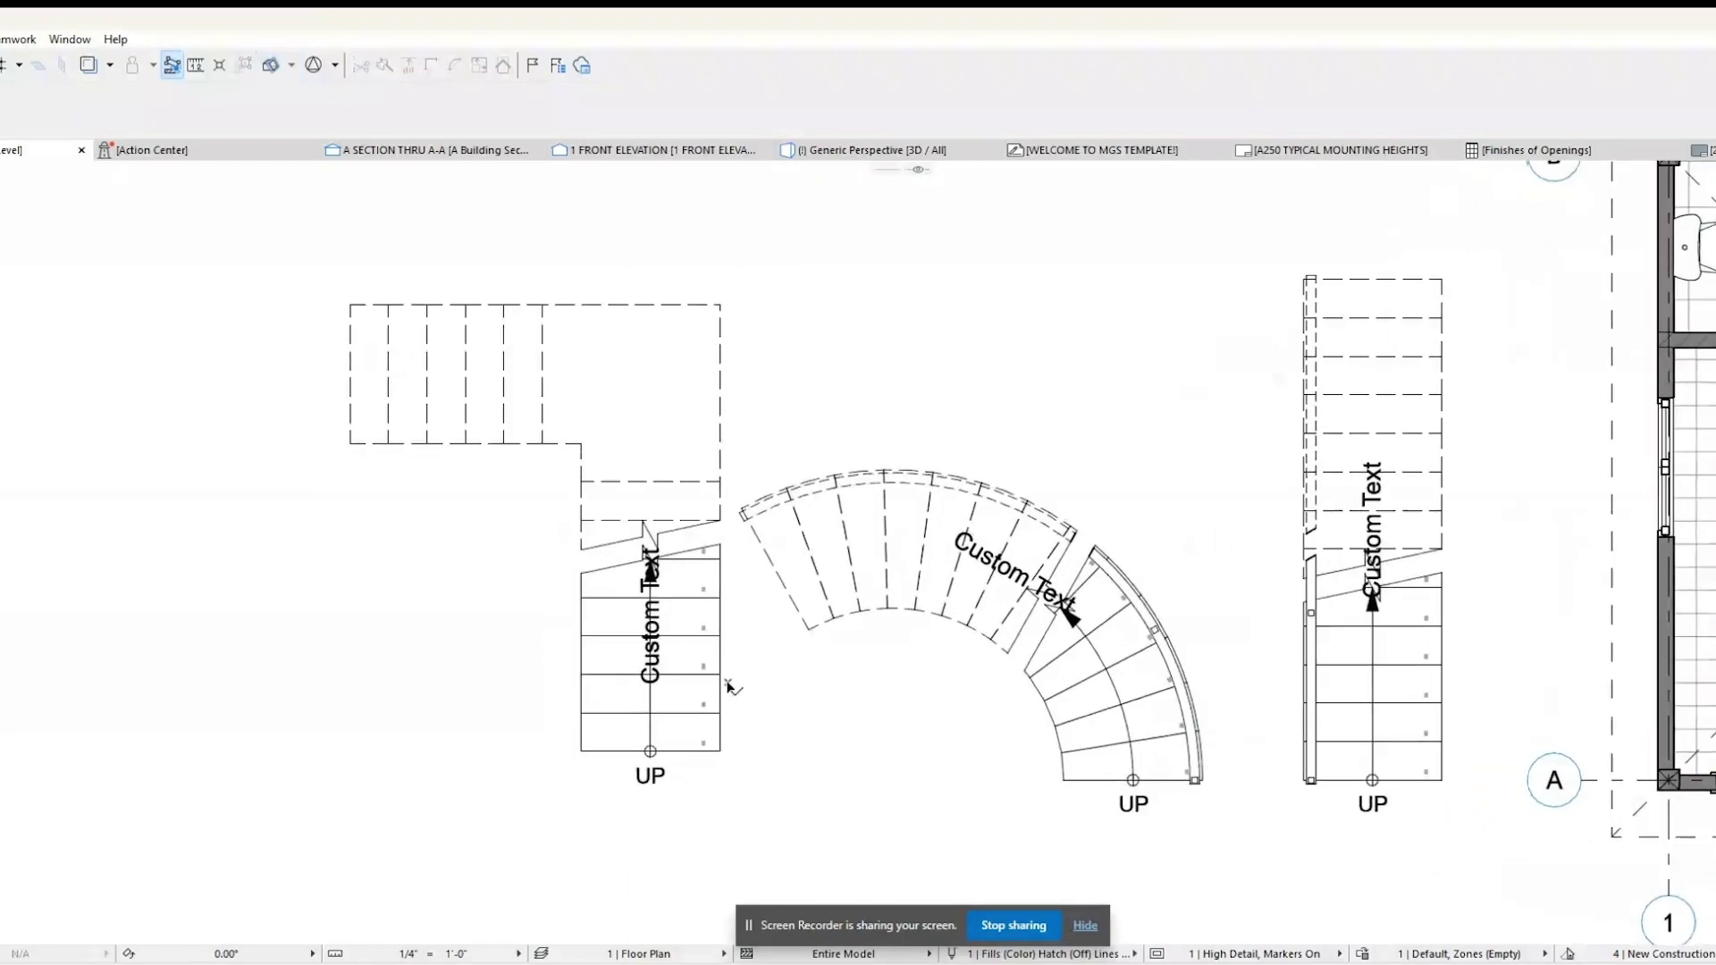
pyautogui.click(633, 753)
pyautogui.hotkey('ctrl', 'd')
pyautogui.click(581, 753)
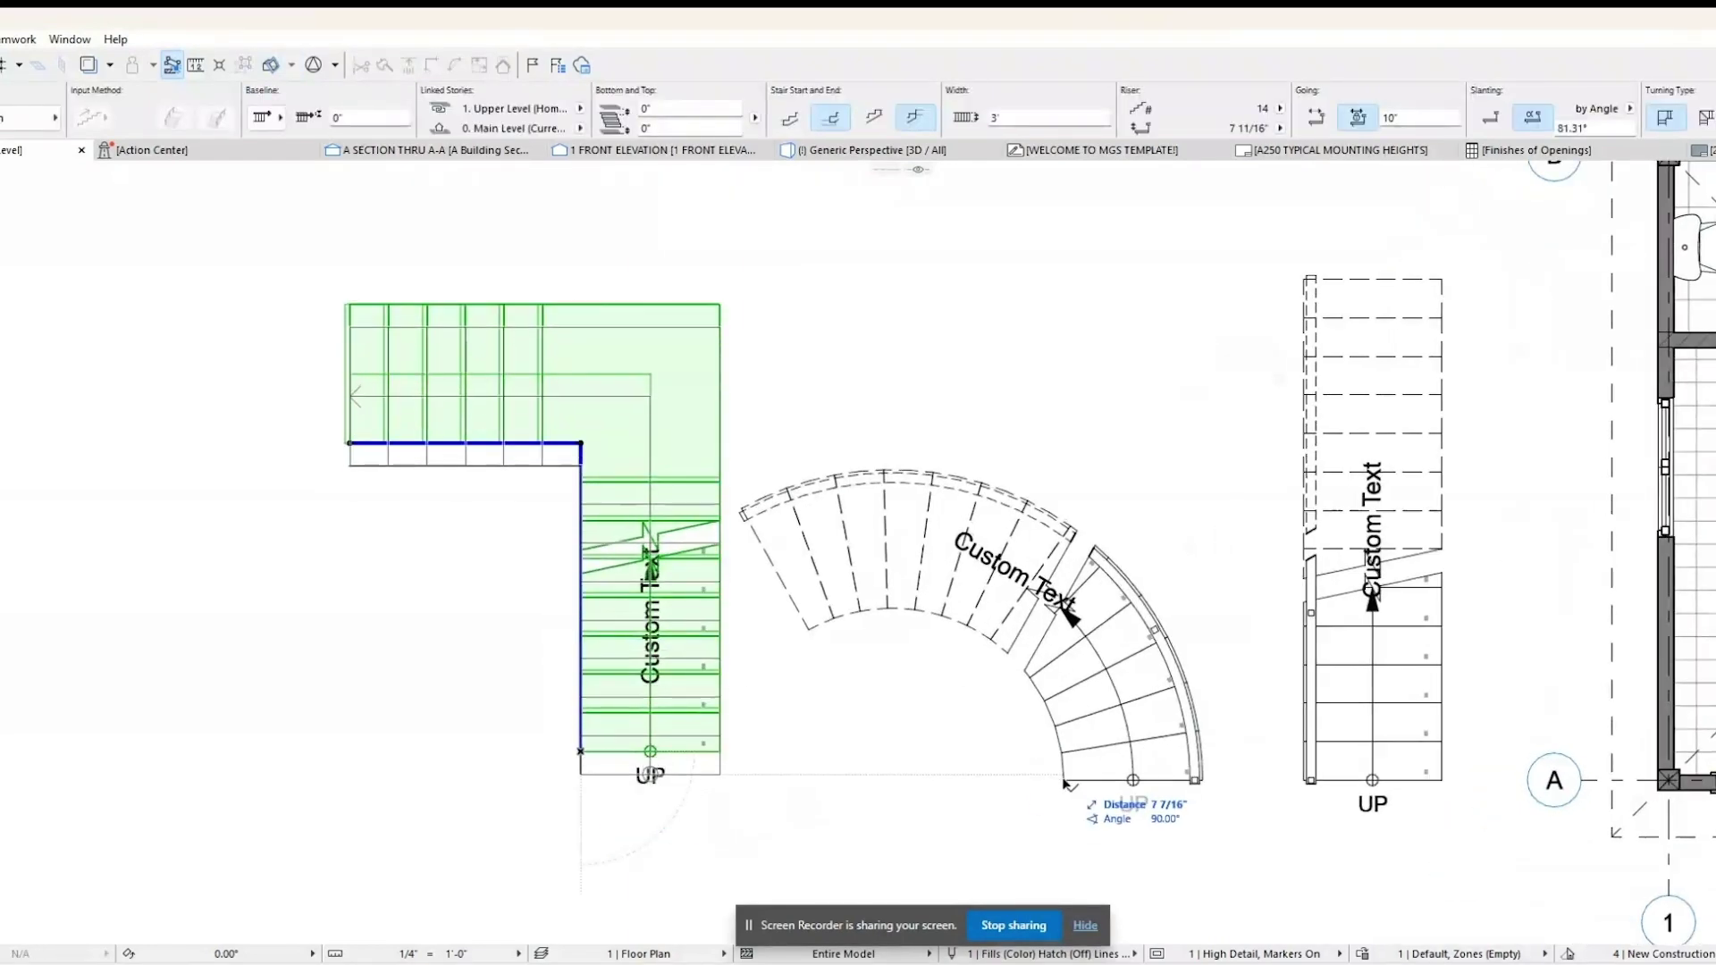
pyautogui.keyDown('shift'); pyautogui.click(1123, 781); pyautogui.keyUp('shift')
pyautogui.click(581, 780)
pyautogui.click(534, 780)
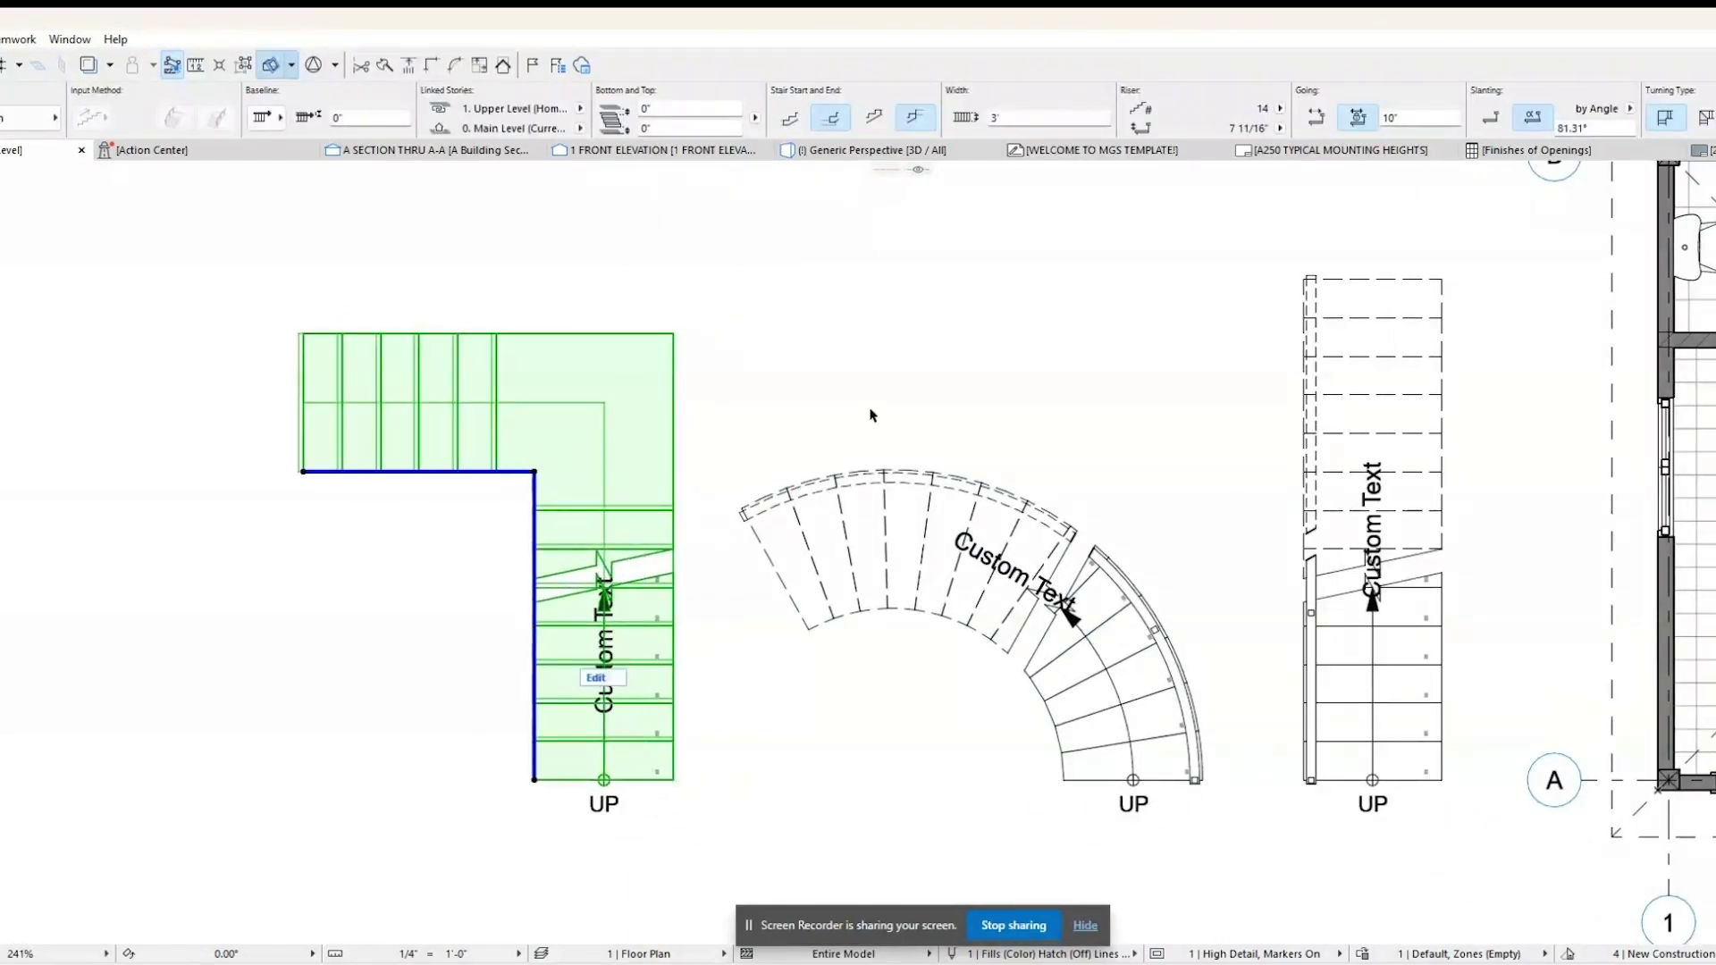
# Place a railing with Associative node and segment settings along both legs of the L-shaped stair's outer edge.
pyautogui.click(925, 411)
pyautogui.click(1321, 374)
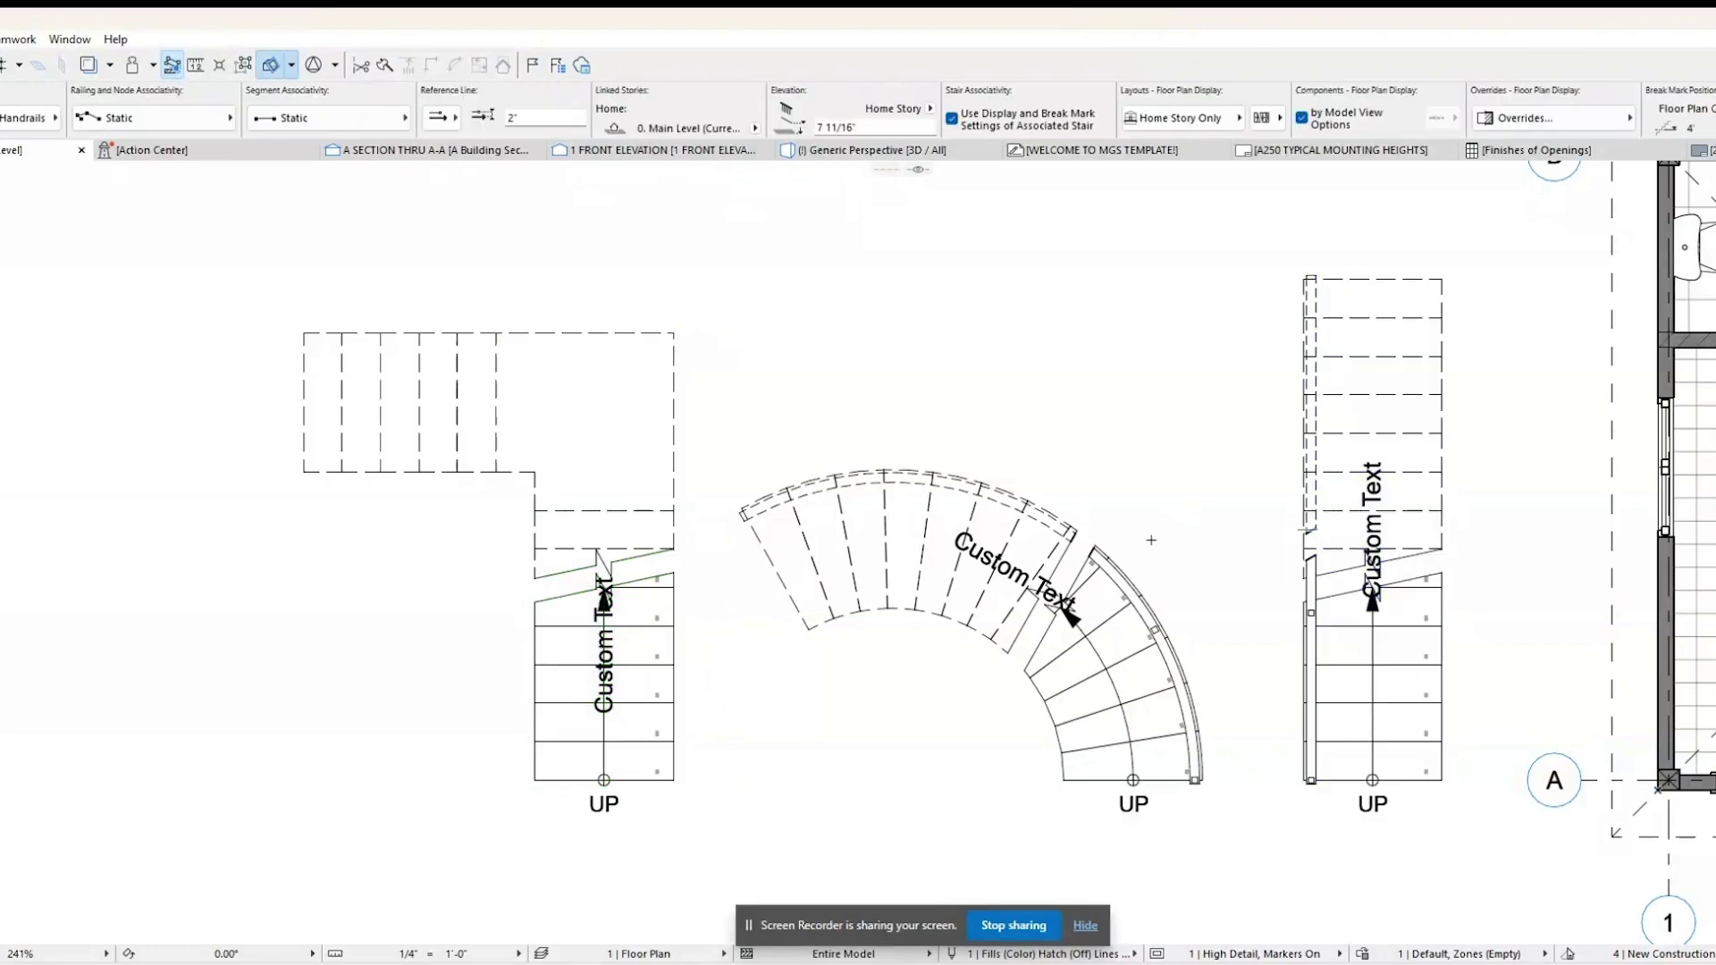
pyautogui.click(676, 774)
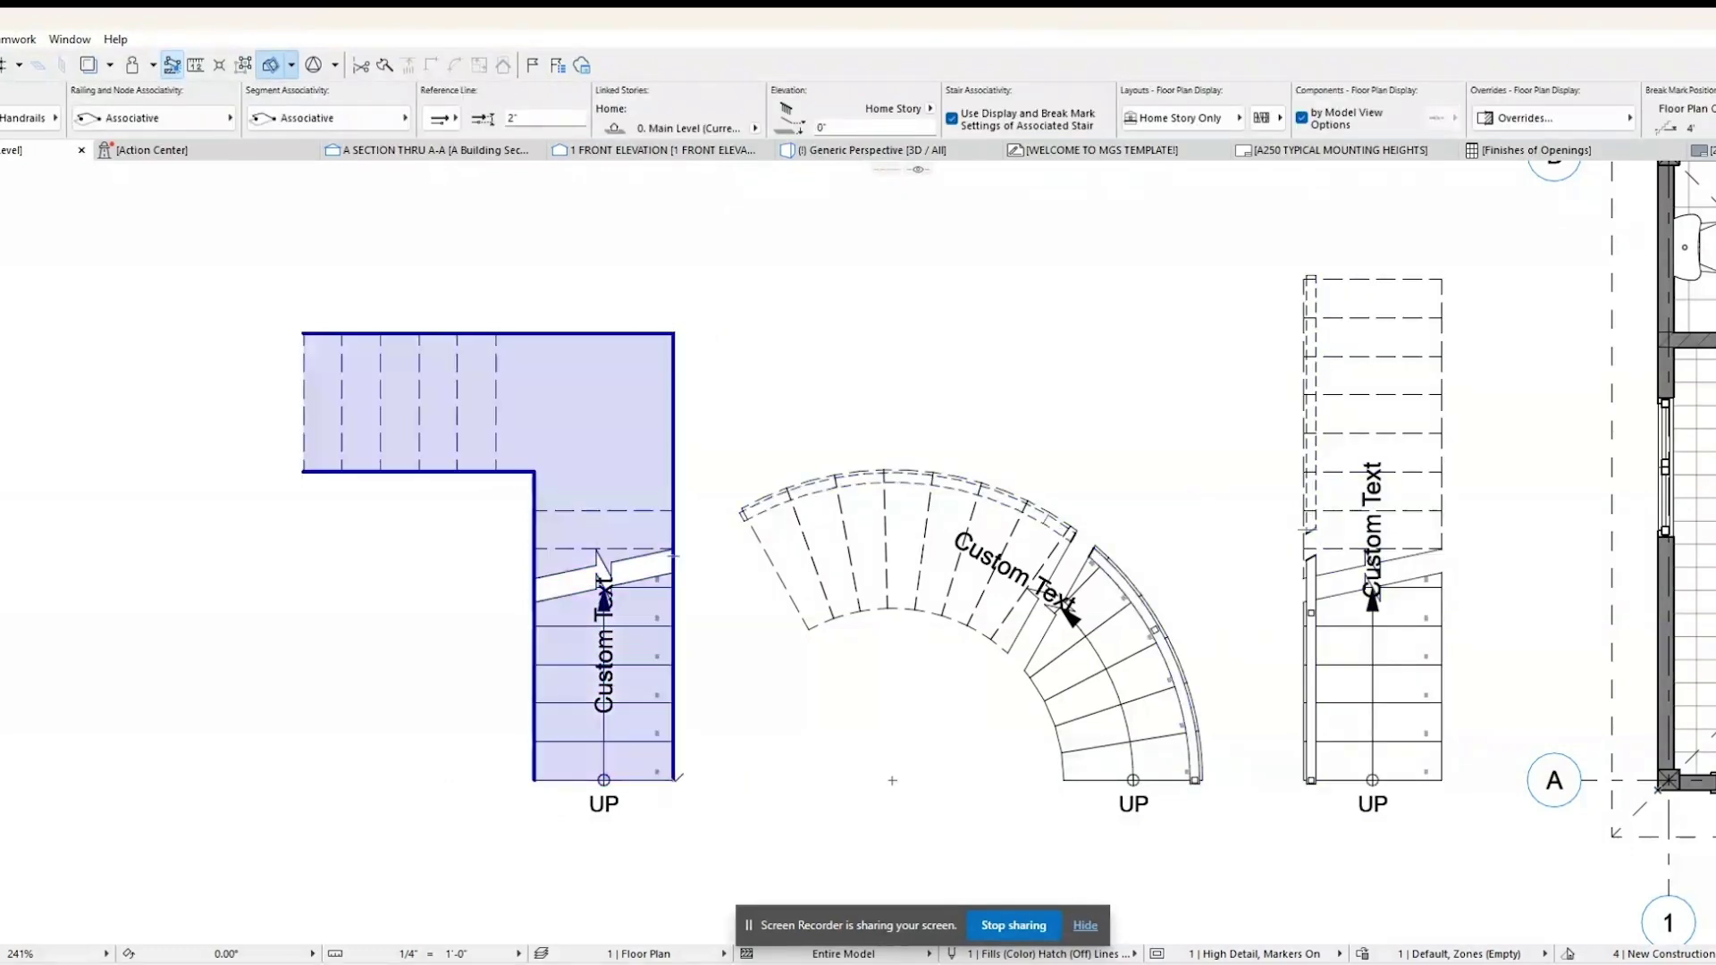
pyautogui.click(674, 778)
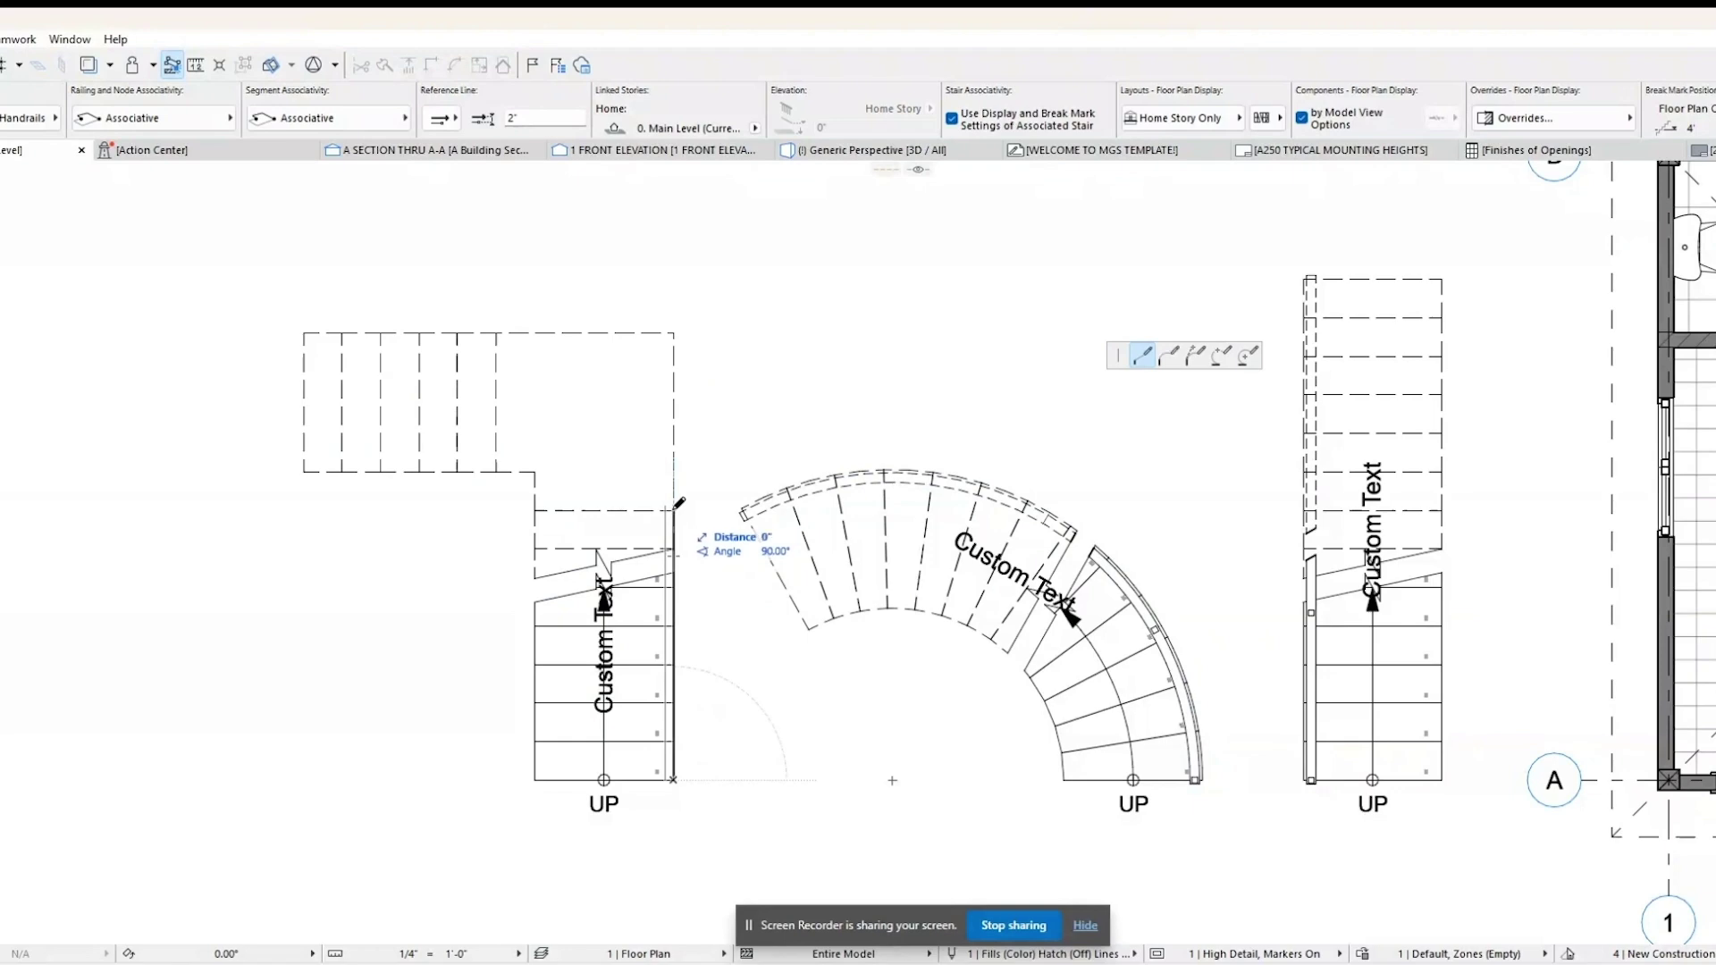
pyautogui.click(673, 333)
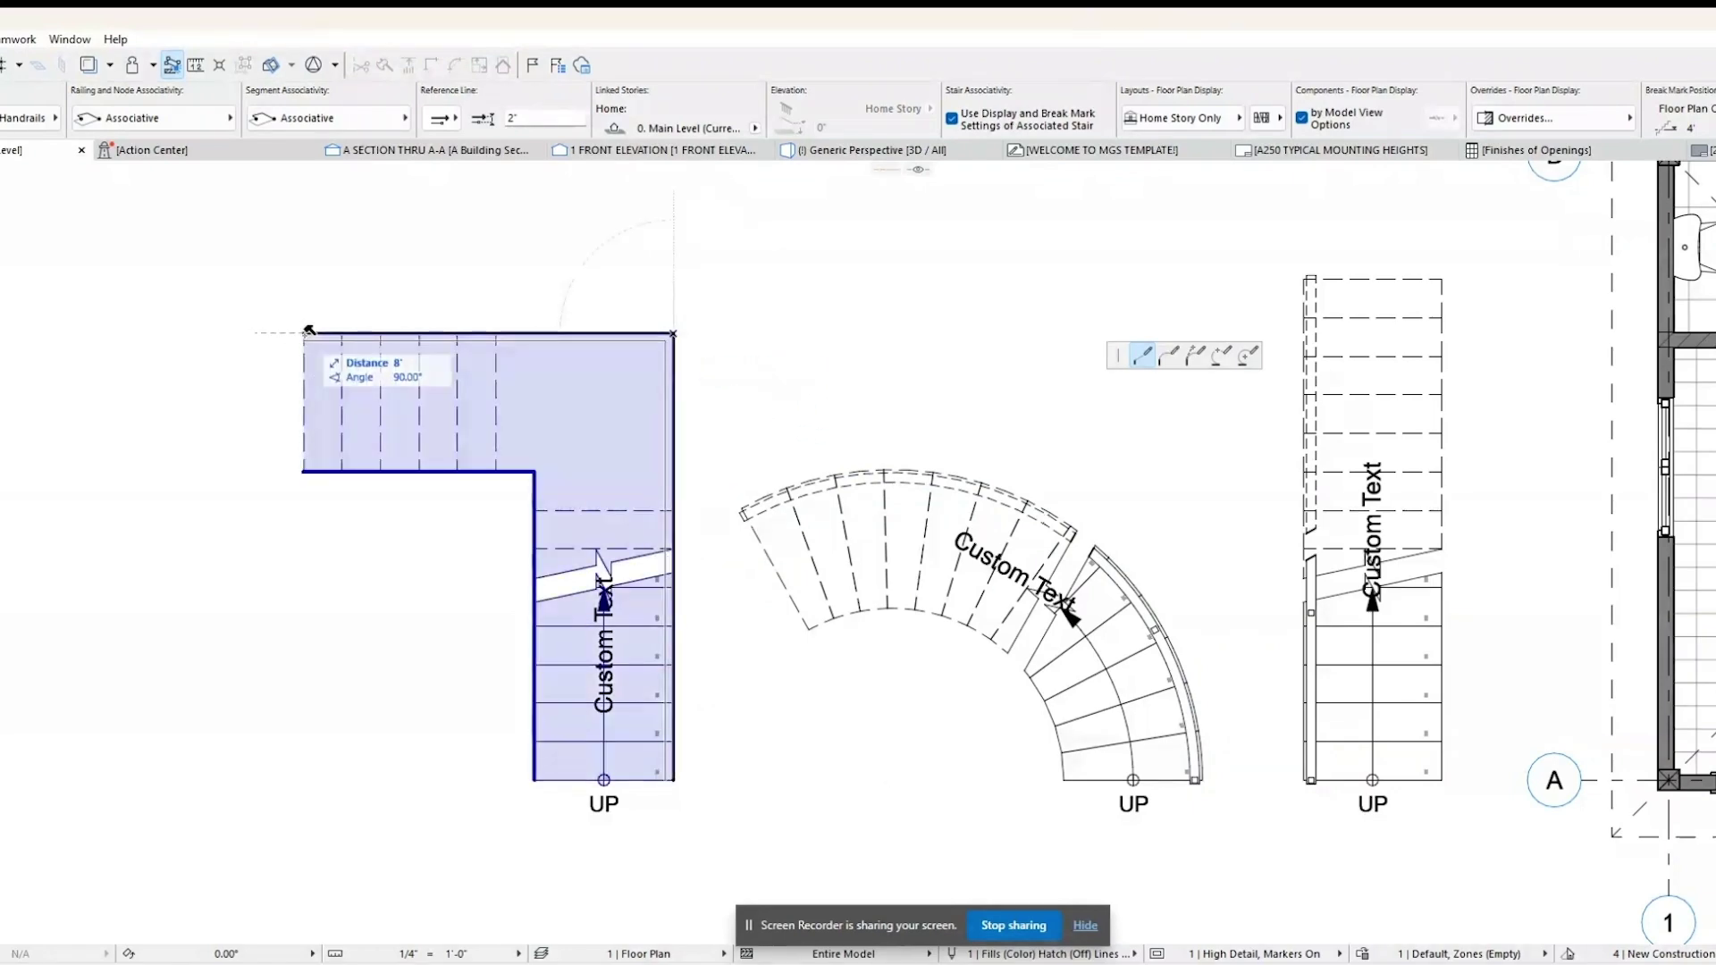
pyautogui.doubleClick(305, 333)
pyautogui.press('Escape')
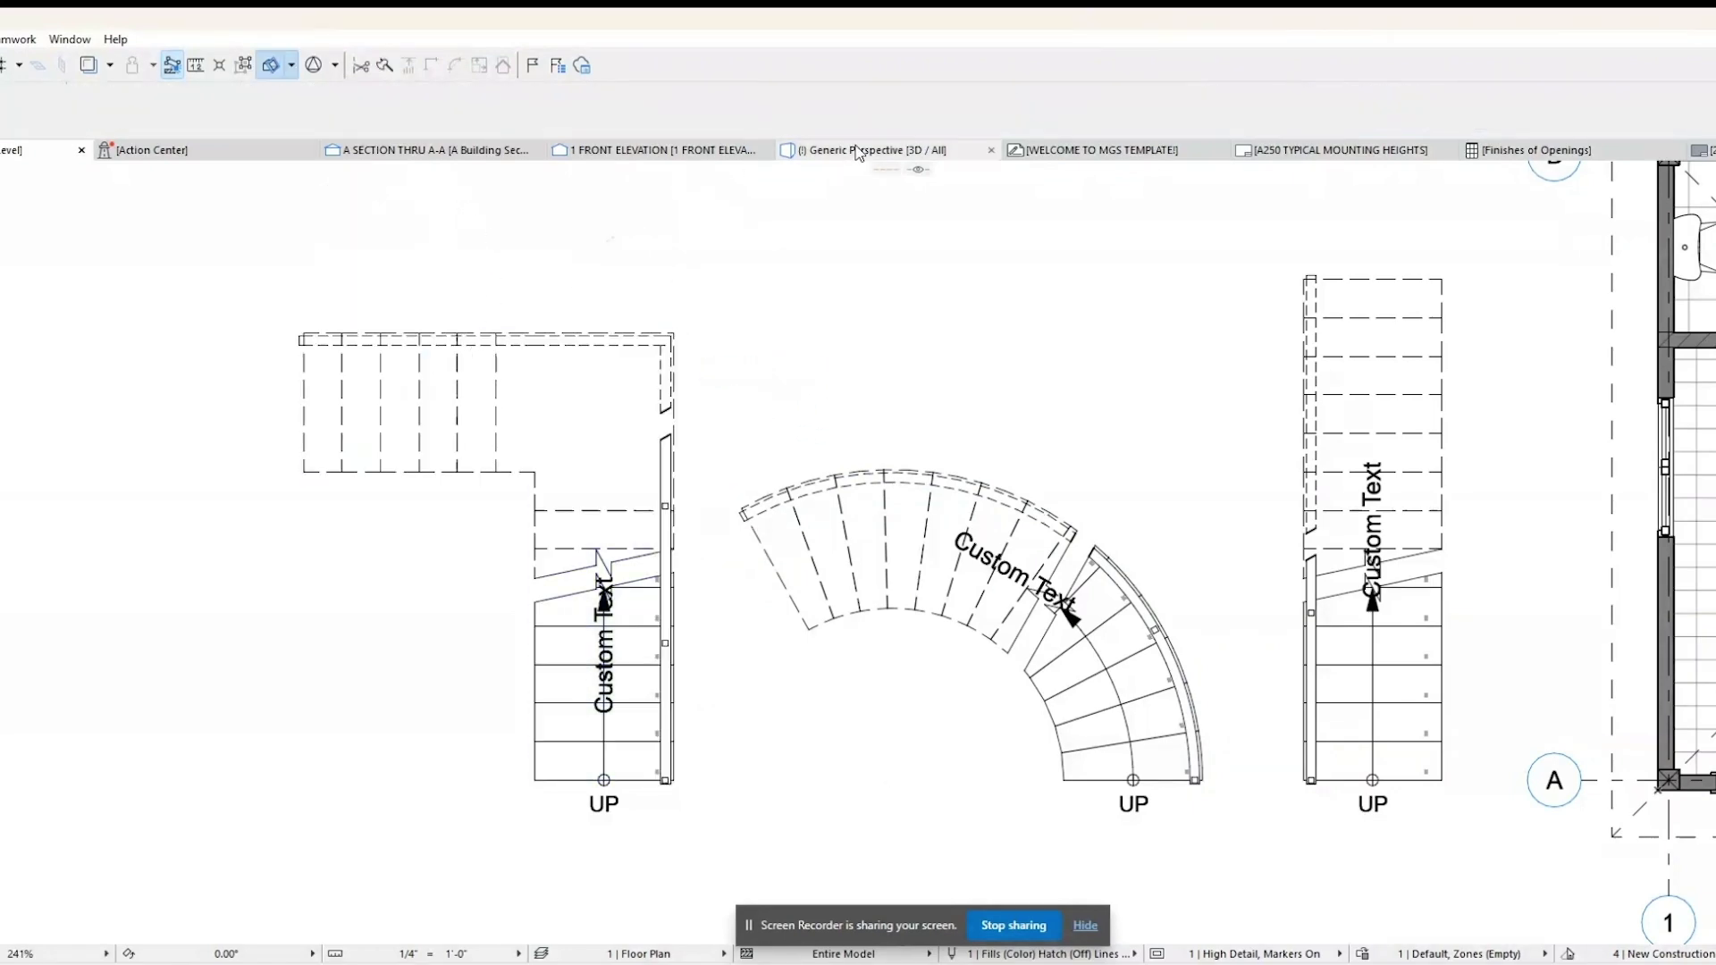
# Inspect the L-shaped stair and its railing in the 3D perspective, and return to the floor plan.
pyautogui.click(856, 151)
pyautogui.keyDown('shift'); pyautogui.moveTo(934, 433); pyautogui.dragTo(840, 440, button='middle'); pyautogui.keyUp('shift')
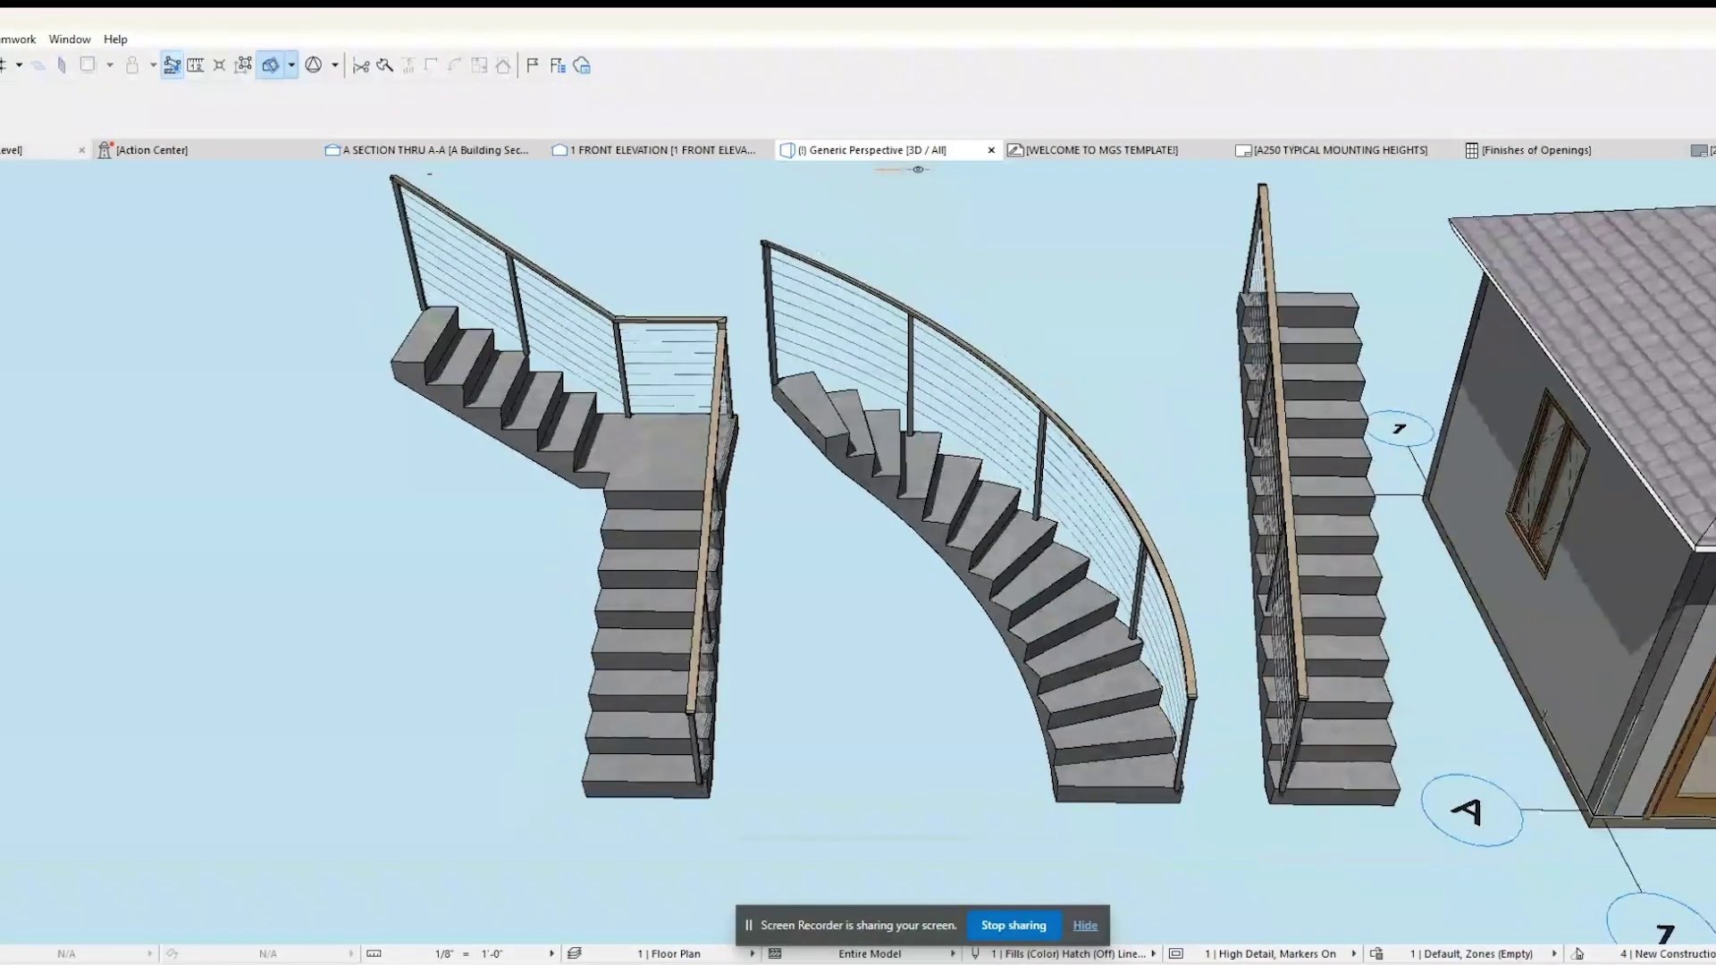
pyautogui.press('F2')
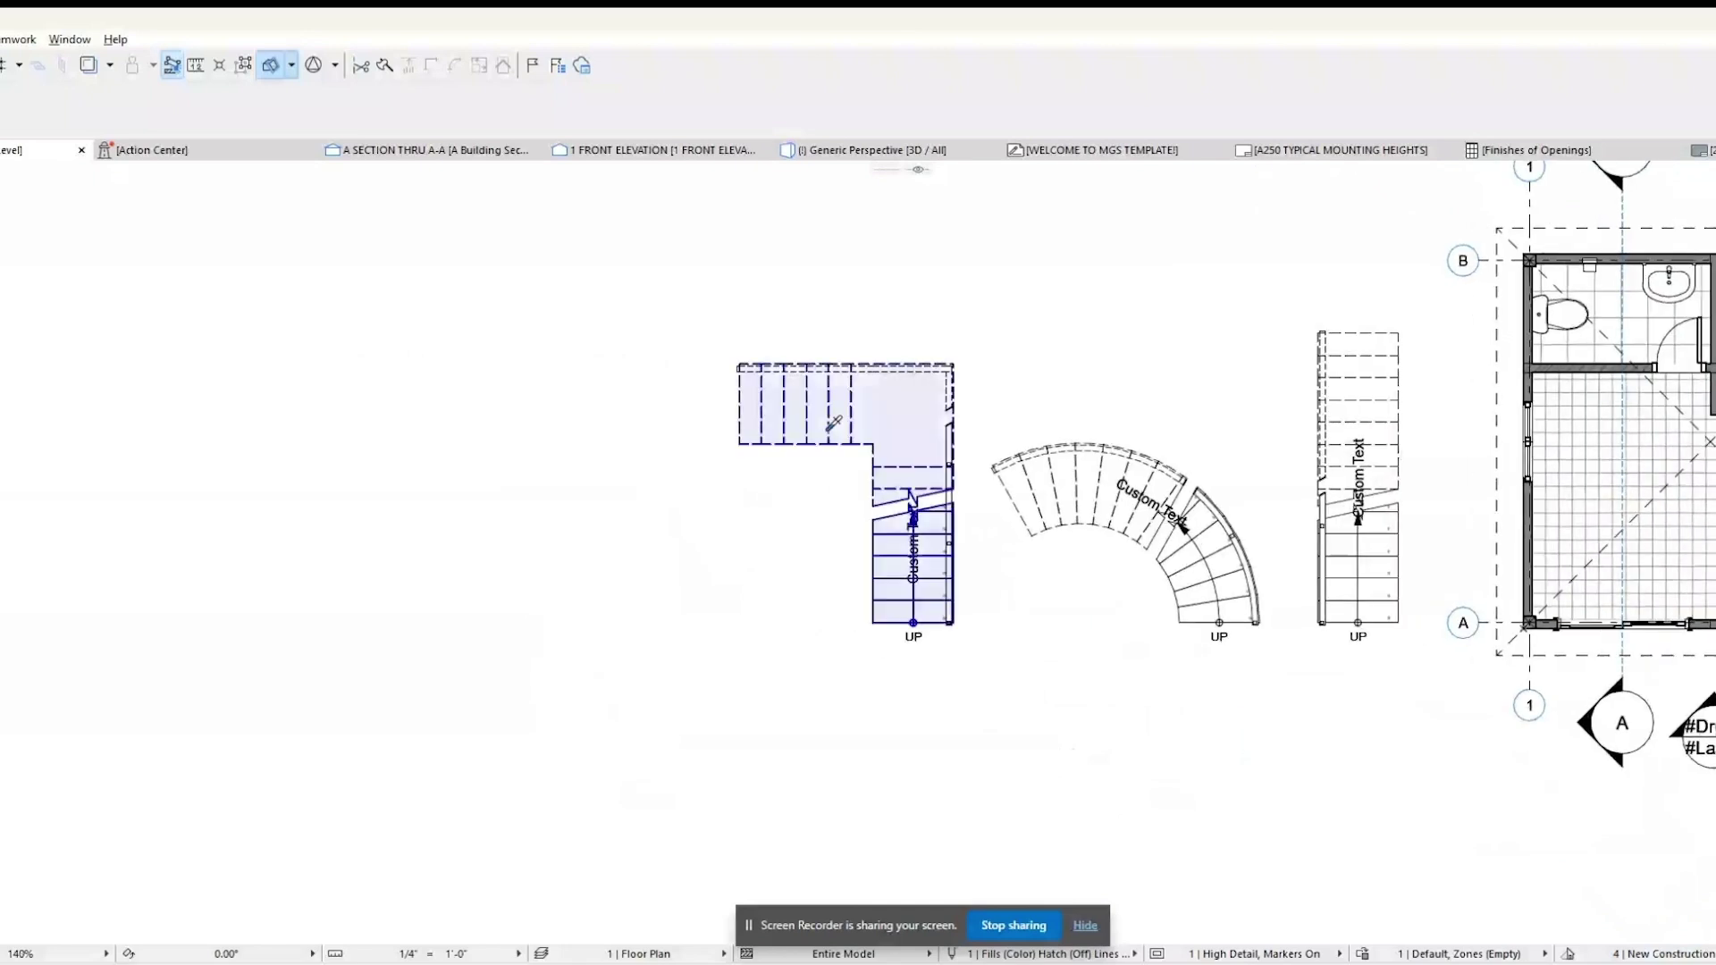
pyautogui.click(639, 634)
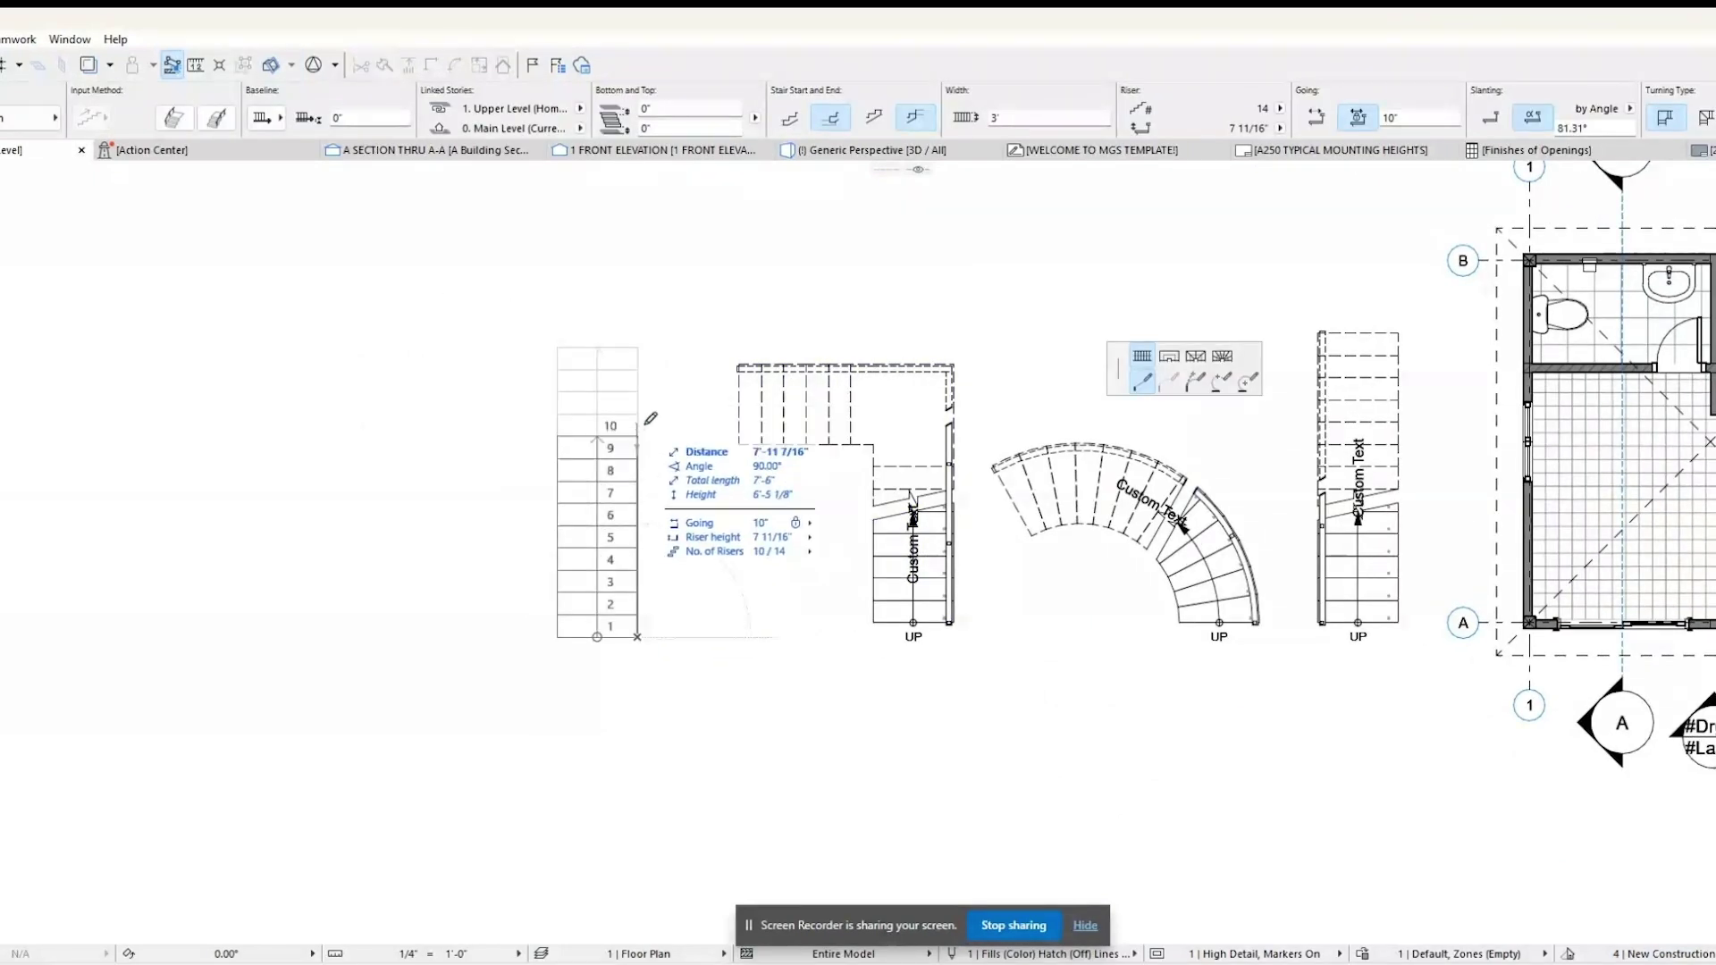
pyautogui.click(458, 436)
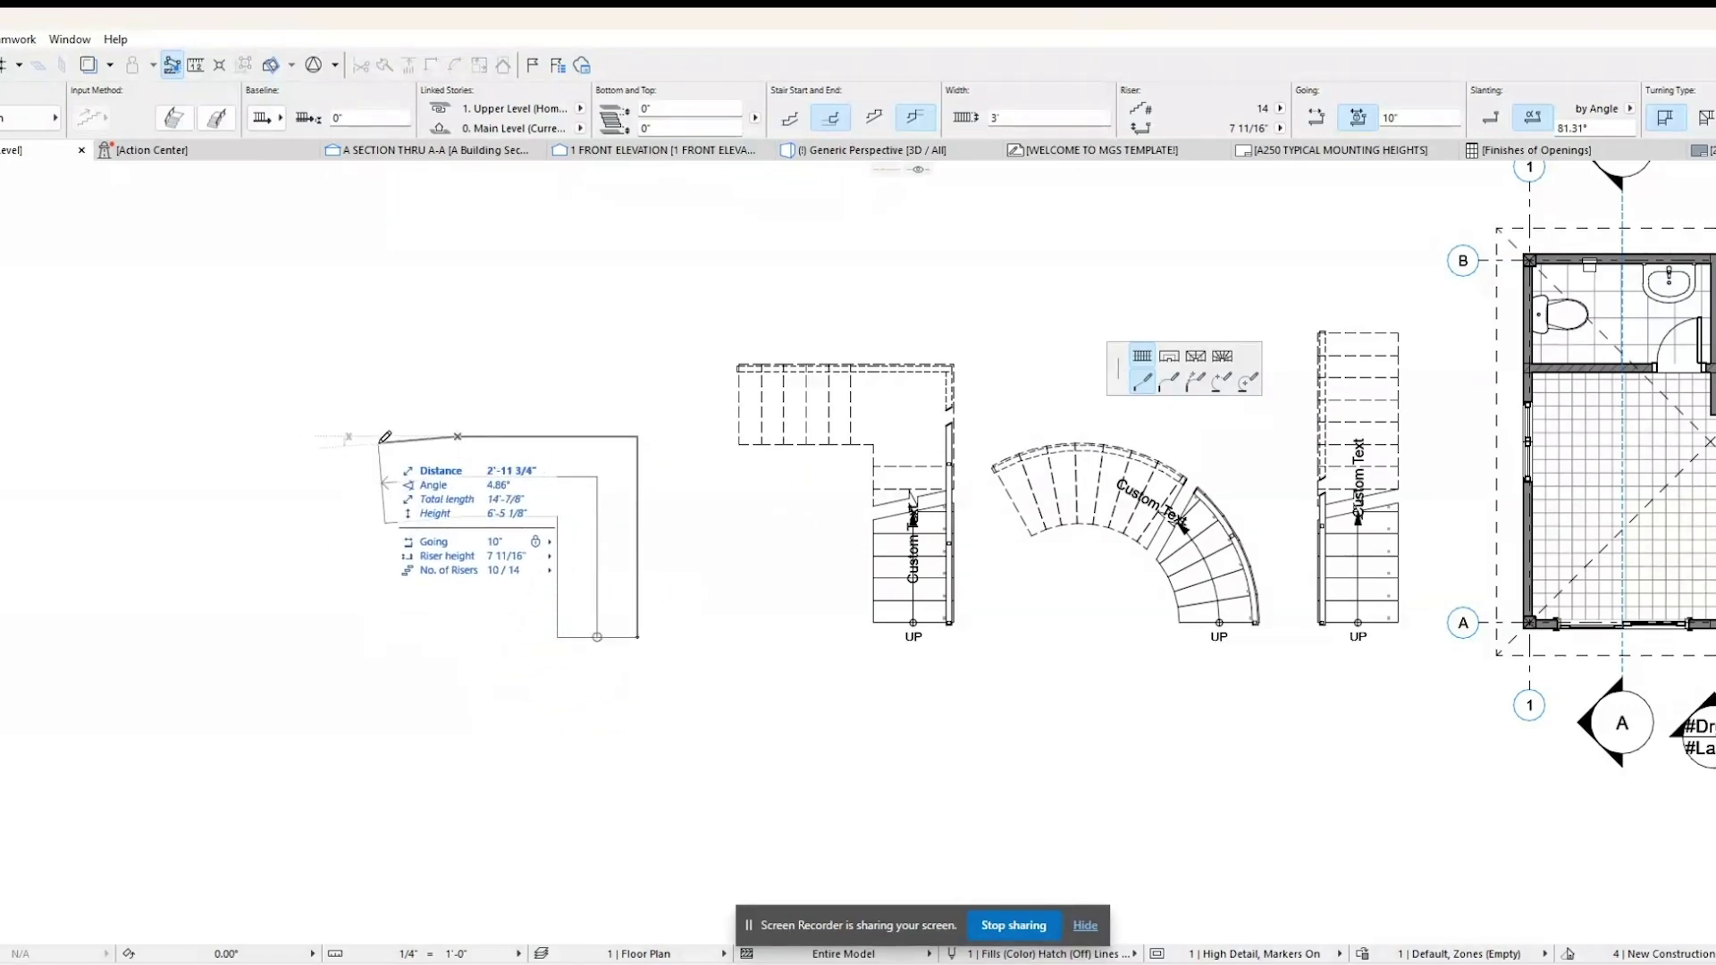
pyautogui.press('Escape')
# Draw a U-shaped stair beside the L-shaped one with a last leg about 7'-6" long, accepting the Stair Solver solution that adjusts the highlighted segments.
pyautogui.click(573, 561)
pyautogui.click(573, 361)
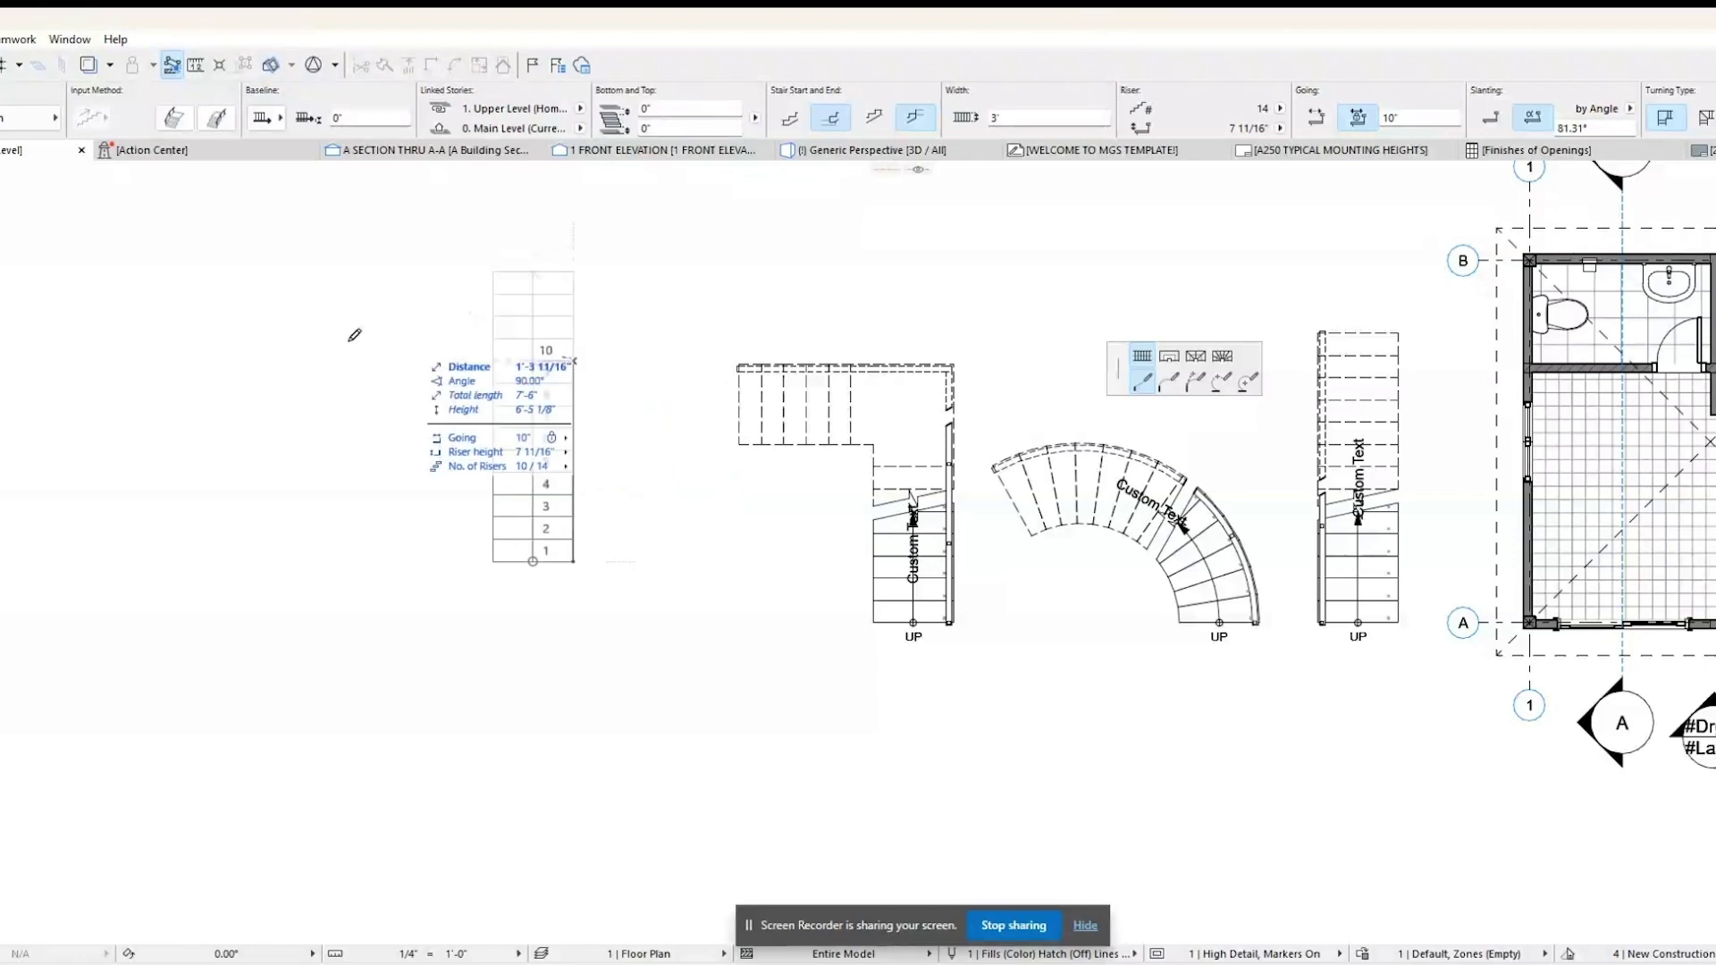
pyautogui.click(304, 361)
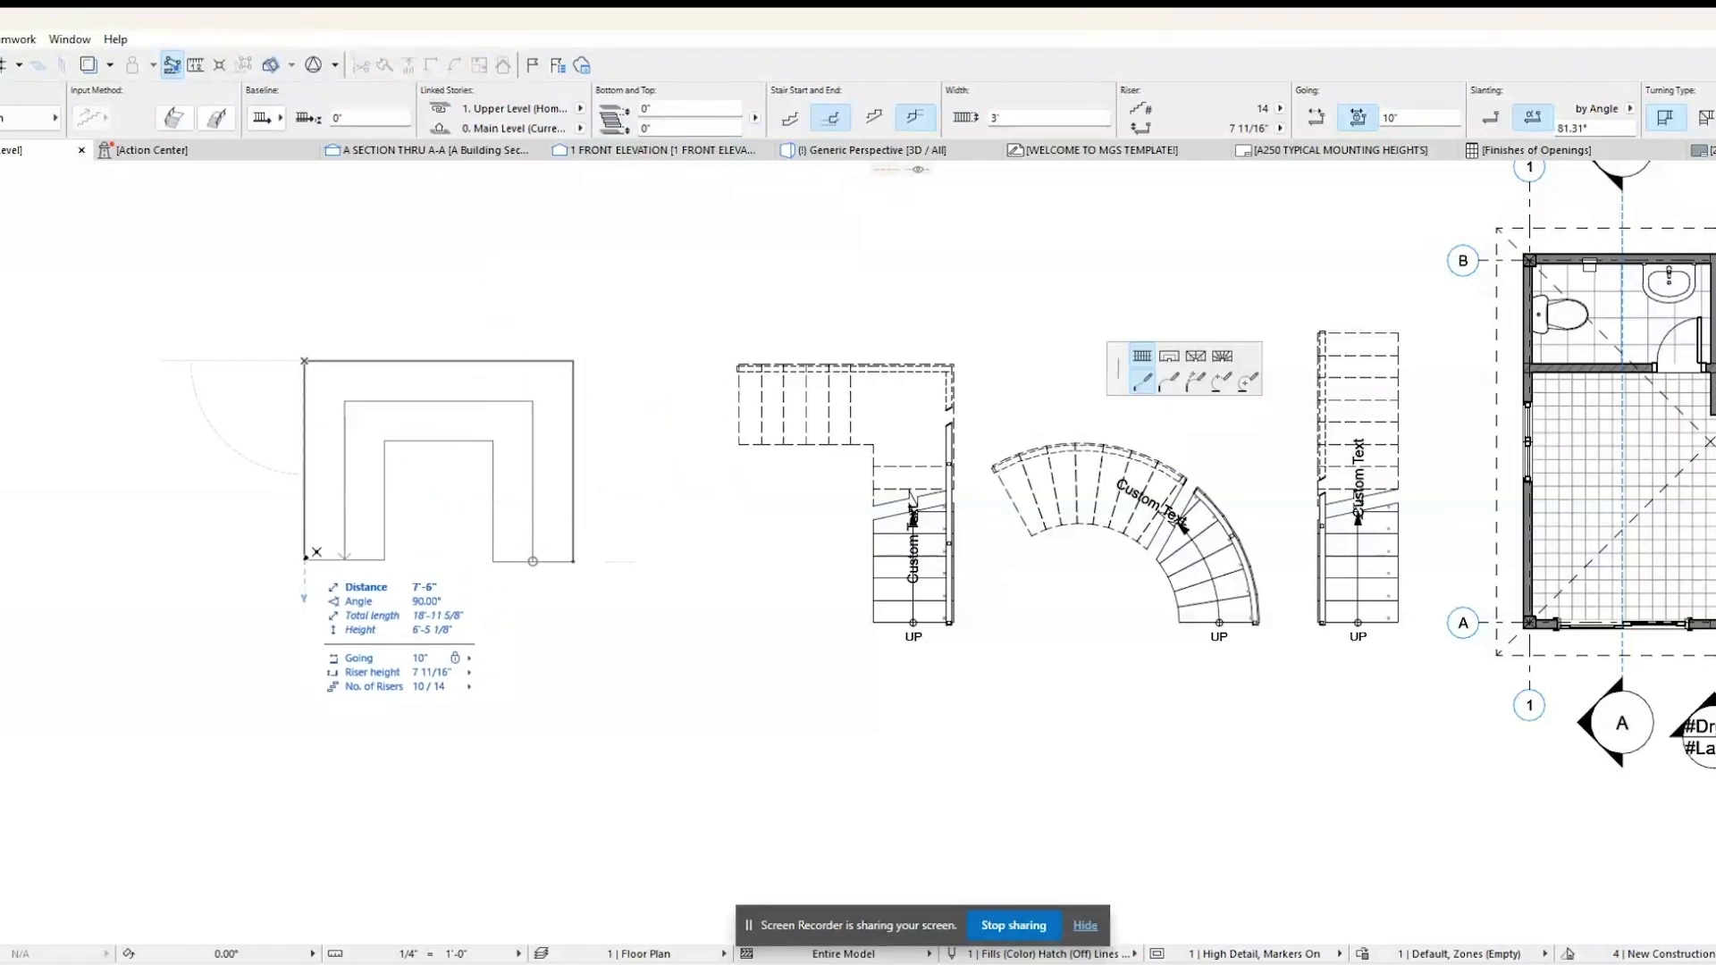
pyautogui.doubleClick(304, 560)
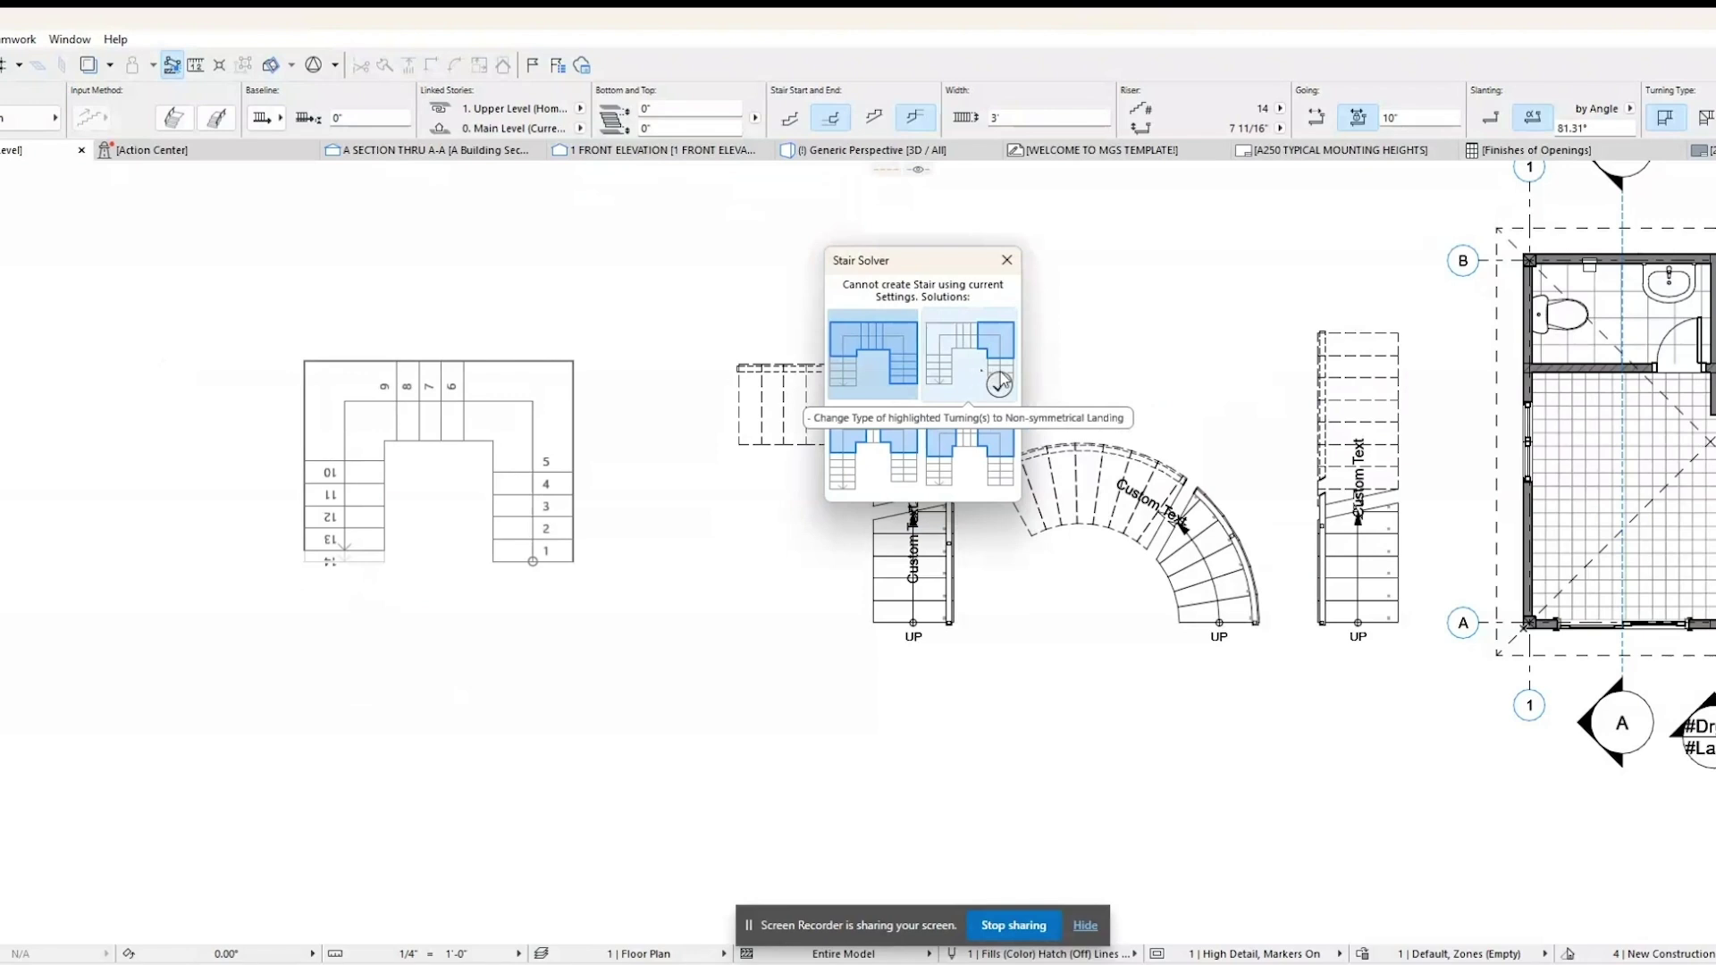
pyautogui.click(900, 384)
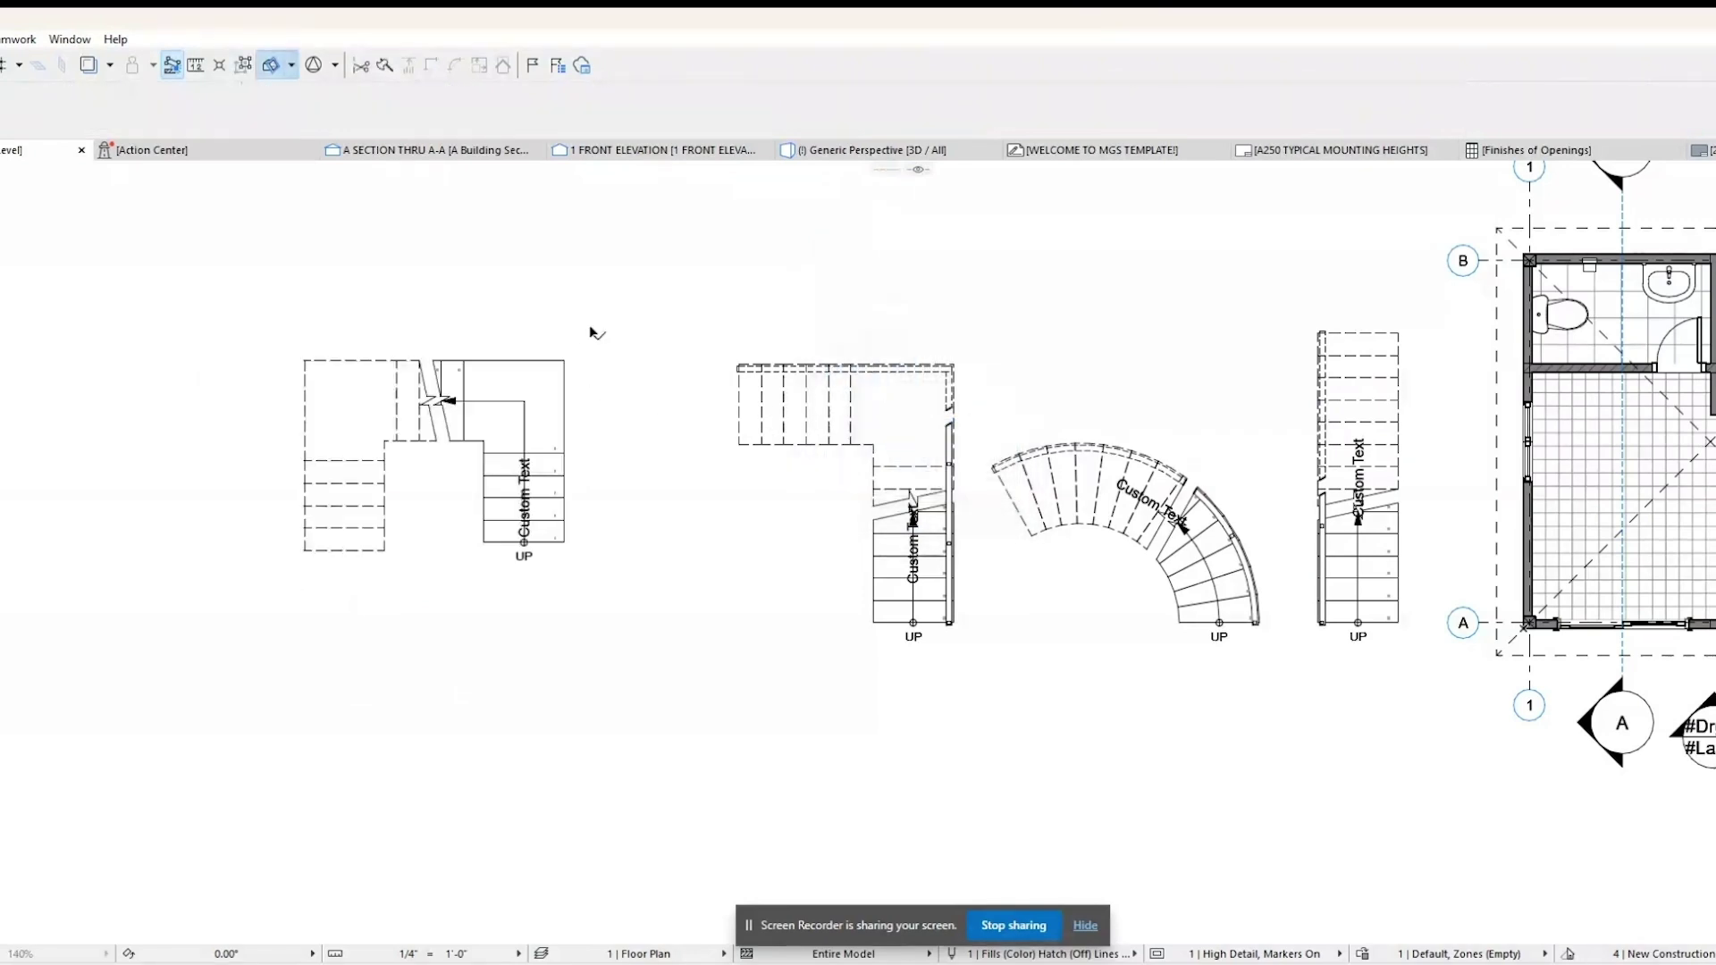
# Move the U-shaped stair so its start edge lines up with the L-shaped stair's base, and leave a gap between the two.
pyautogui.click(566, 542)
pyautogui.moveTo(566, 543); pyautogui.dragTo(954, 623)
pyautogui.moveTo(952, 623); pyautogui.dragTo(687, 621)
# Offset the U-shaped stair's upper-flight outer edge inward by about 2', accepting the first Stair Solver solution.
pyautogui.scroll(1, 580, 481)
pyautogui.click(398, 534)
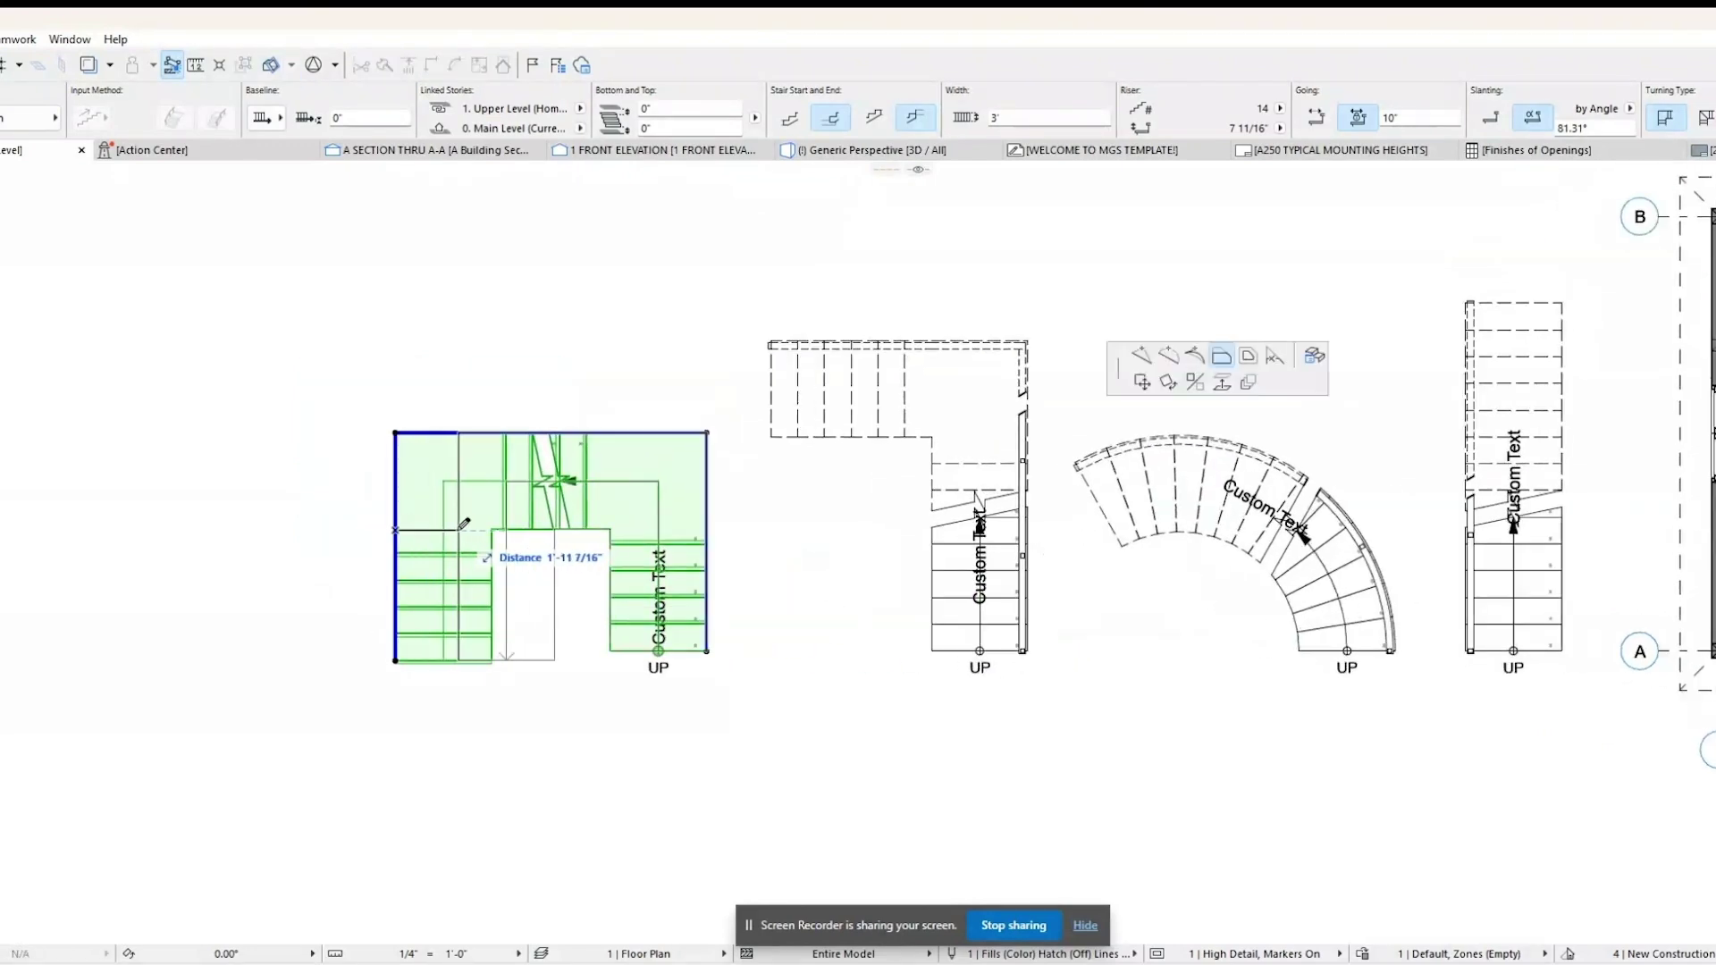
pyautogui.doubleClick(460, 529)
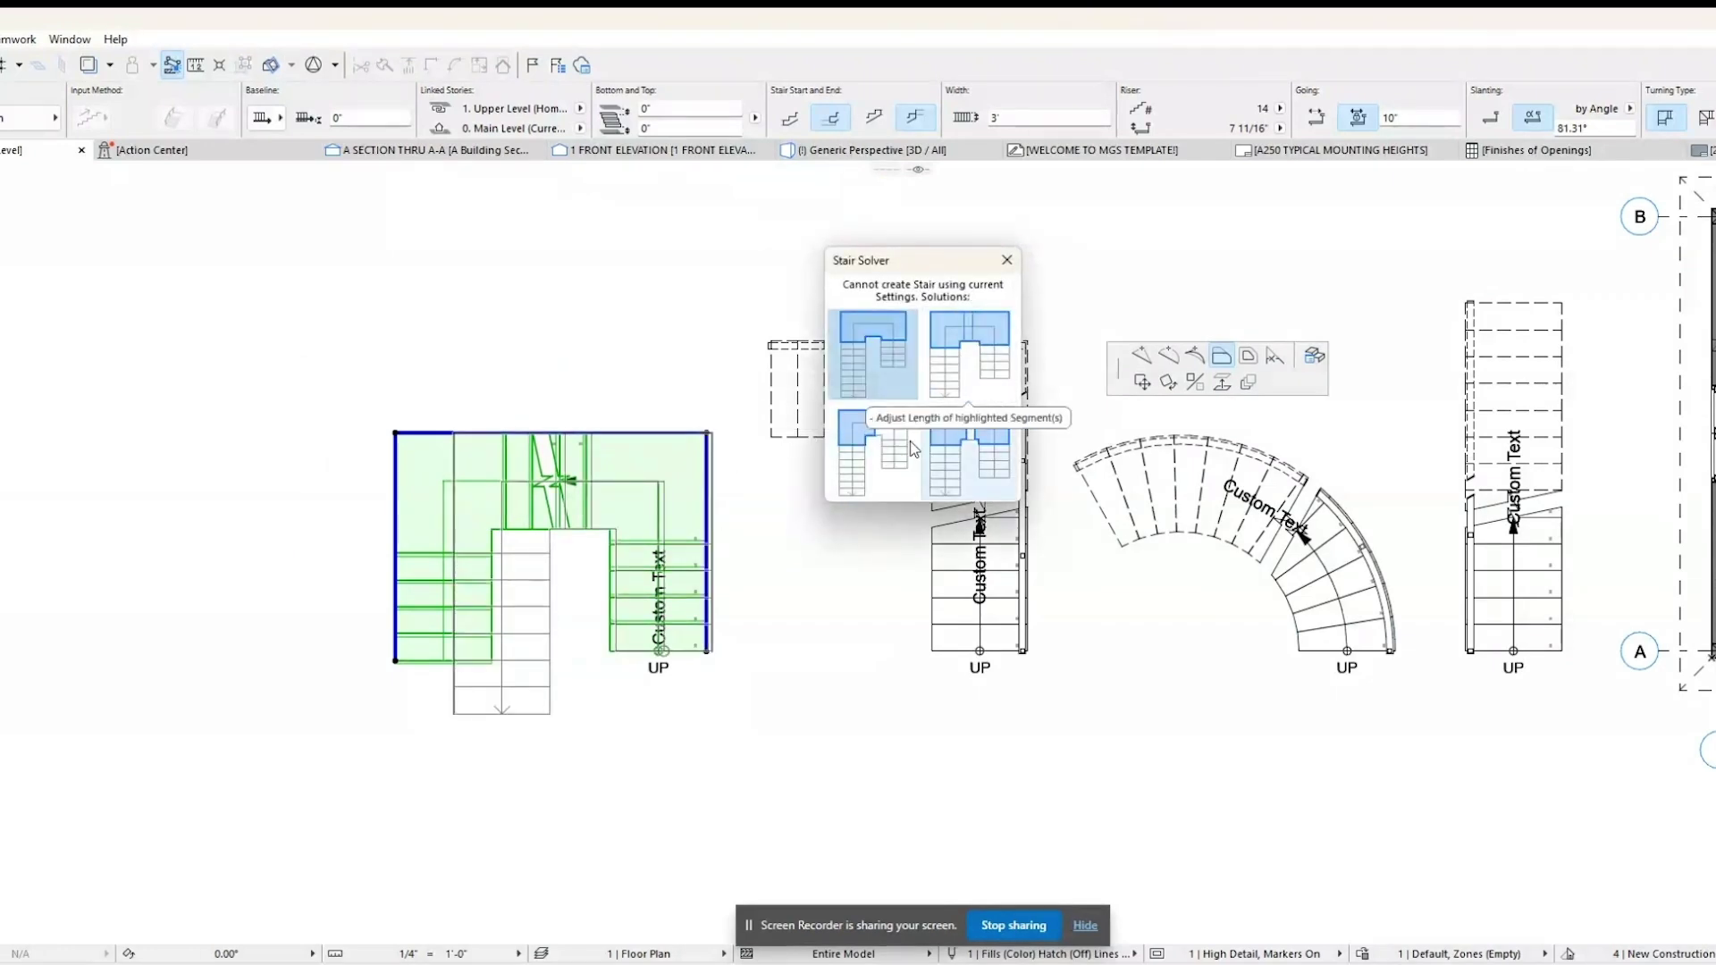
pyautogui.click(885, 375)
pyautogui.scroll(-2, 537, 585)
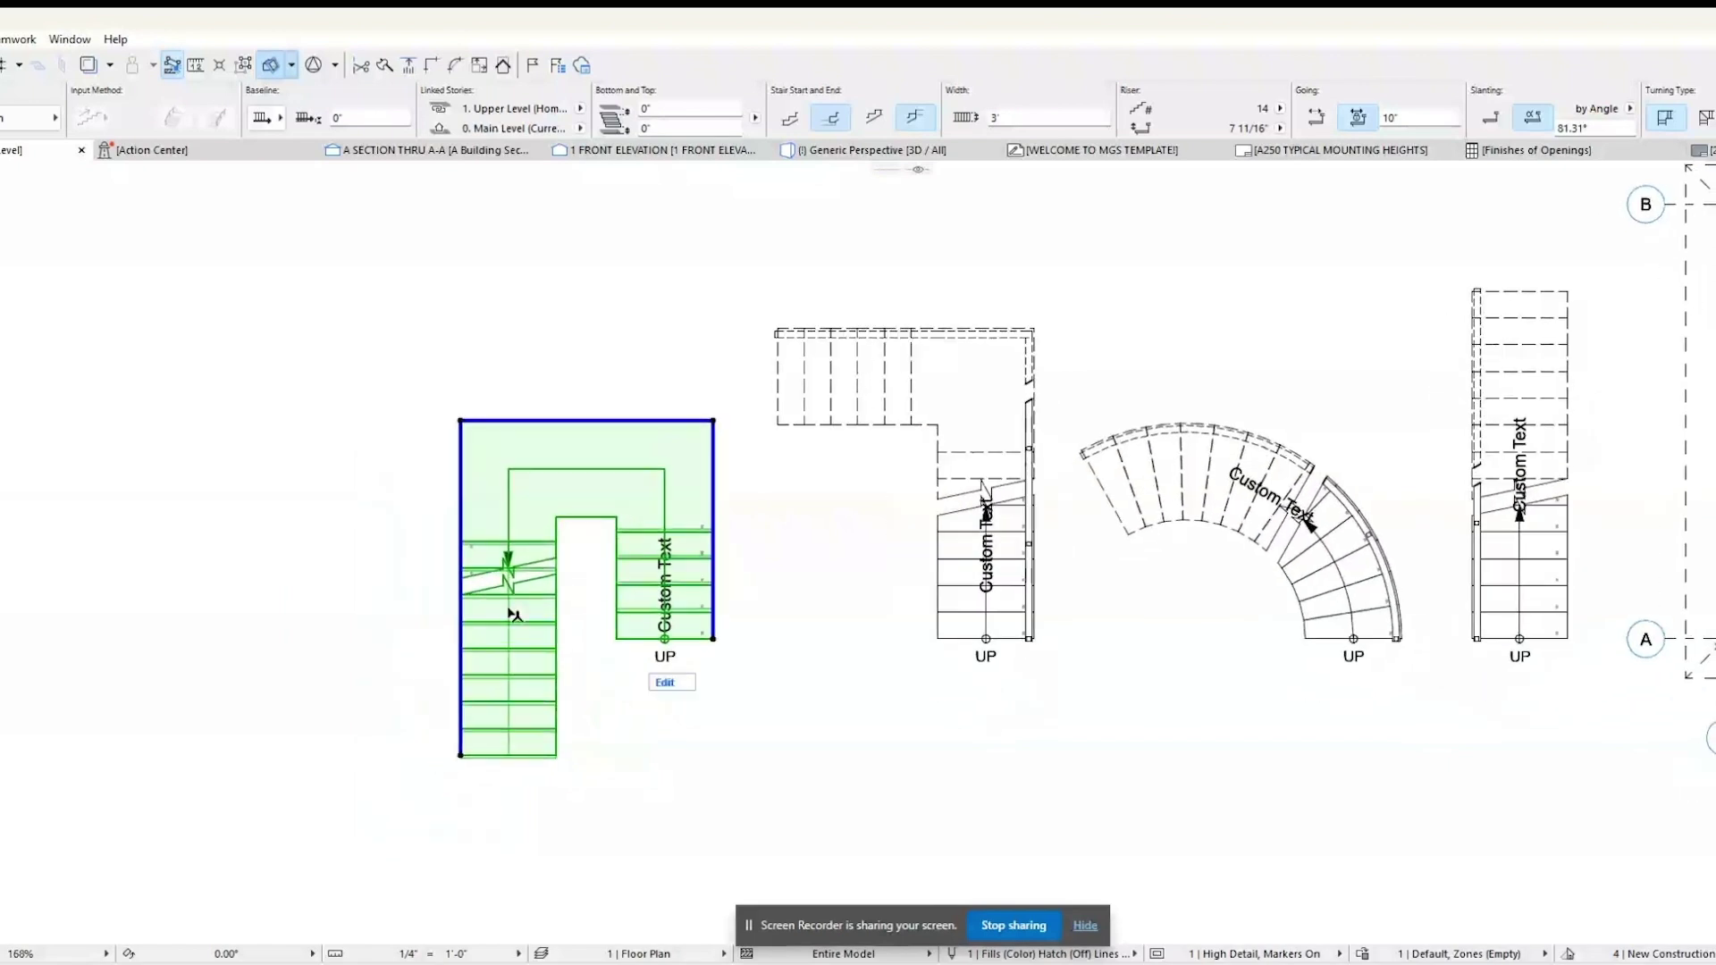
# Extend the U-shaped stair's first flight to the level of the other flight's end, accepting the Stair Solver solution that adjusts the highlighted segment's length.
pyautogui.click(712, 642)
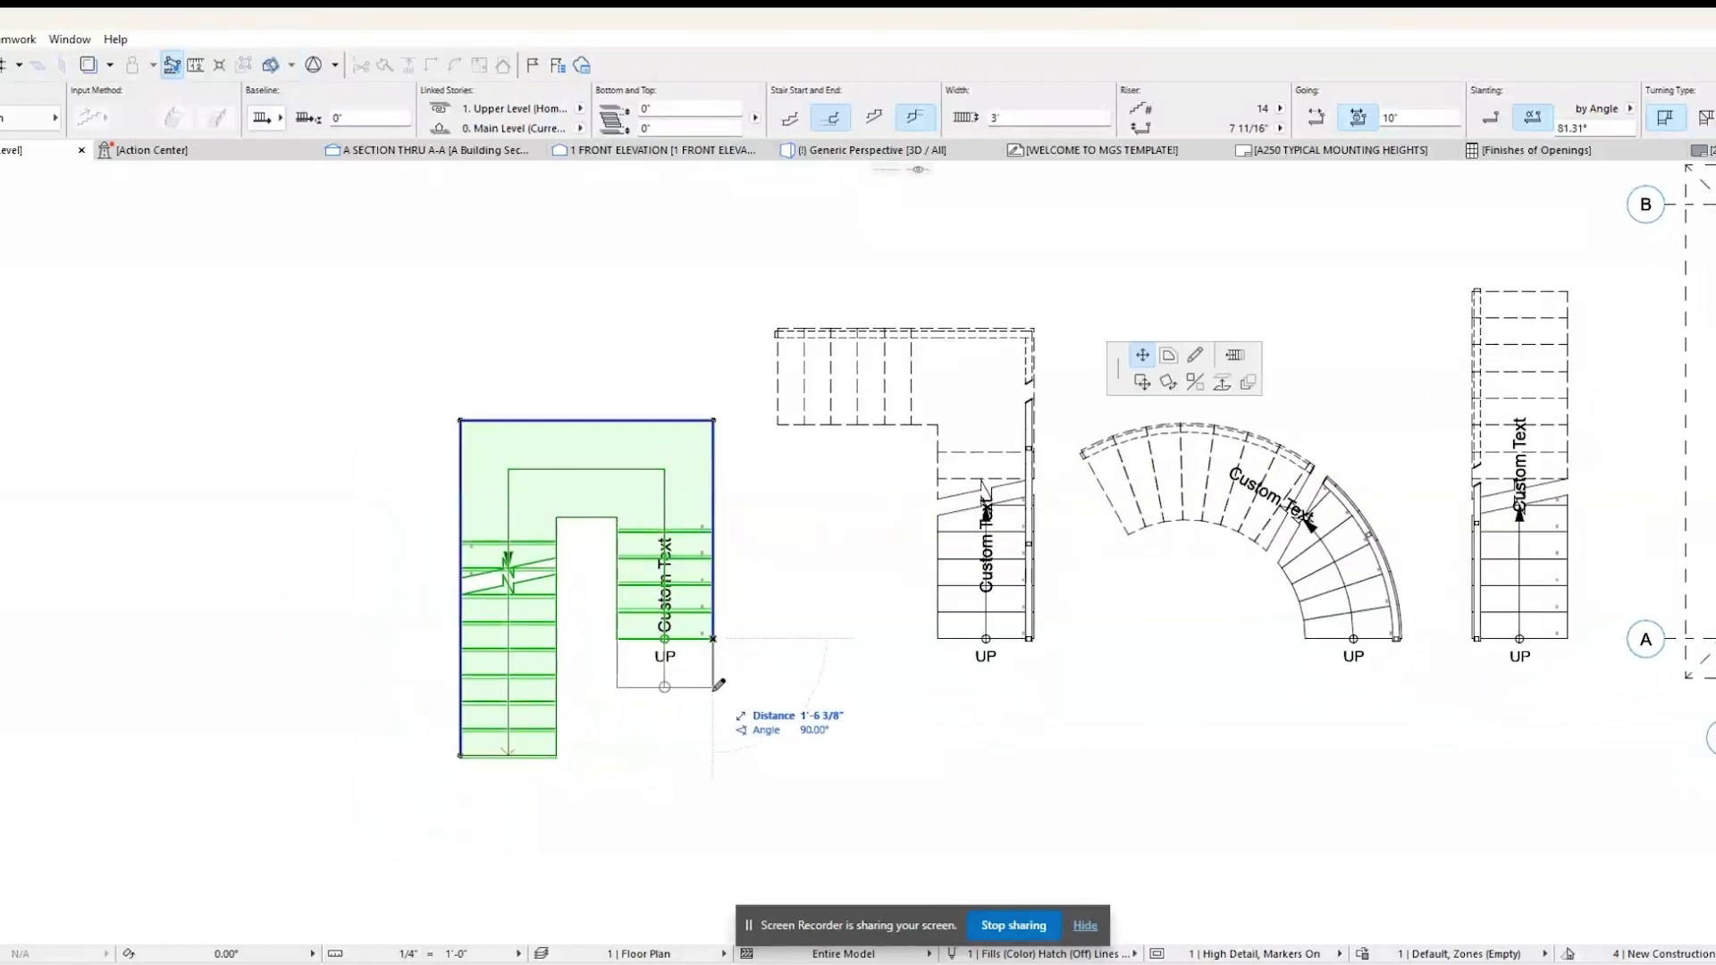
pyautogui.click(563, 746)
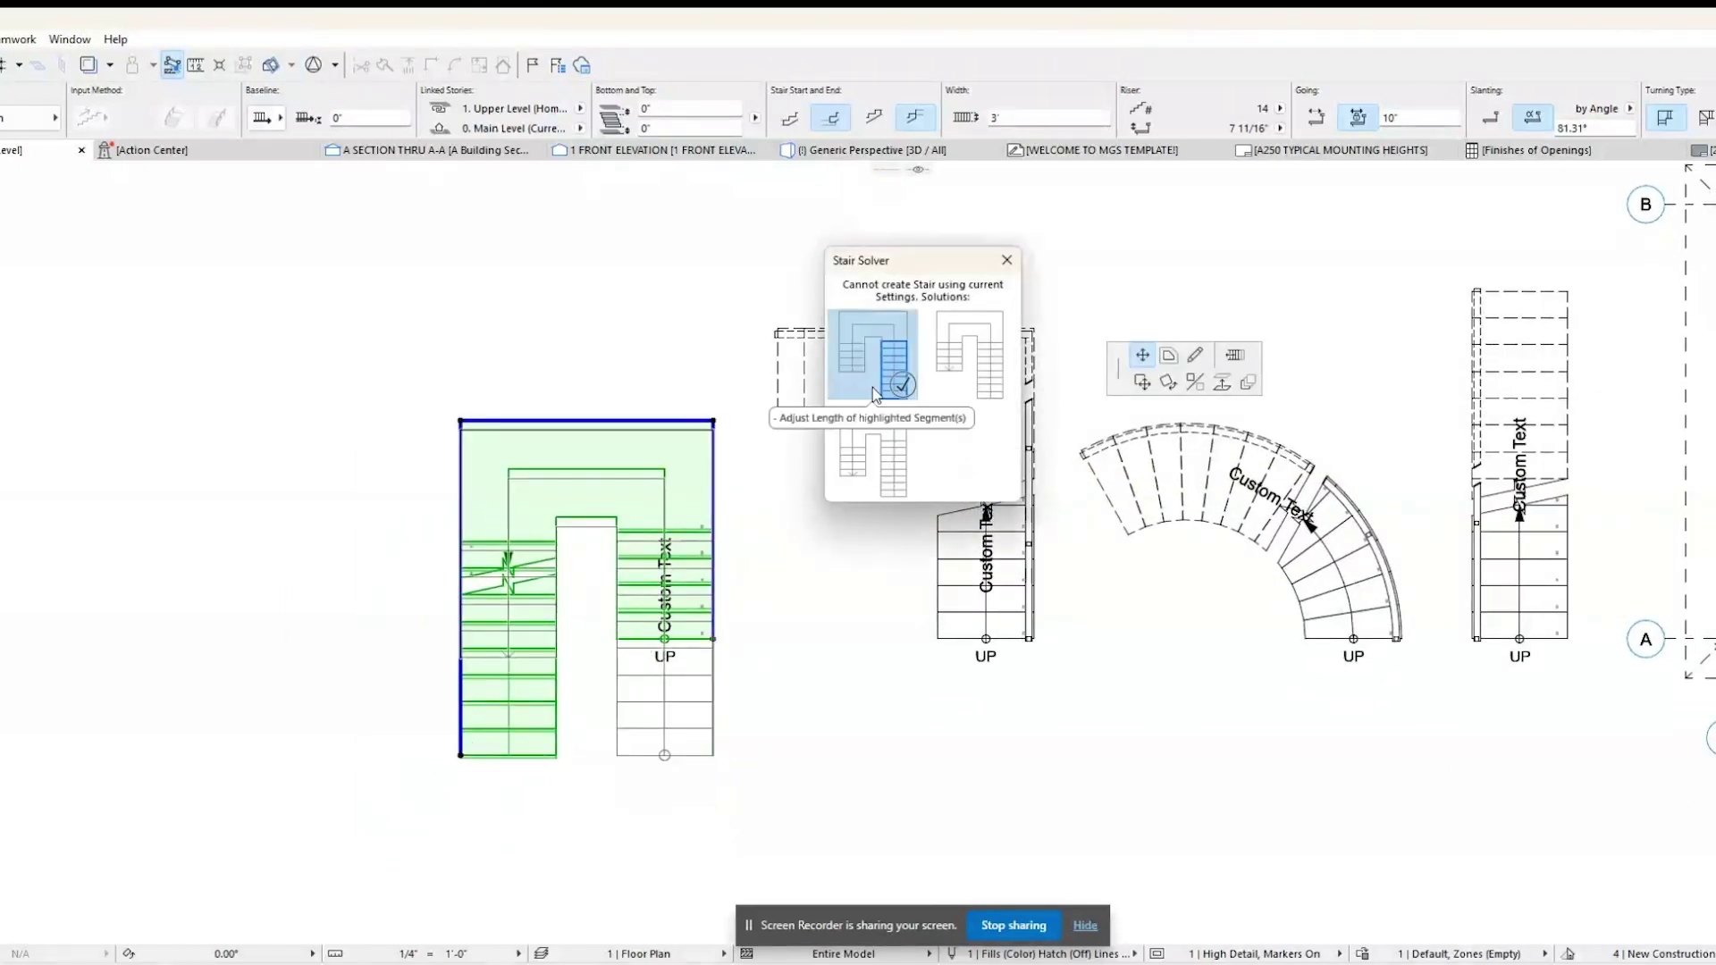
pyautogui.click(905, 392)
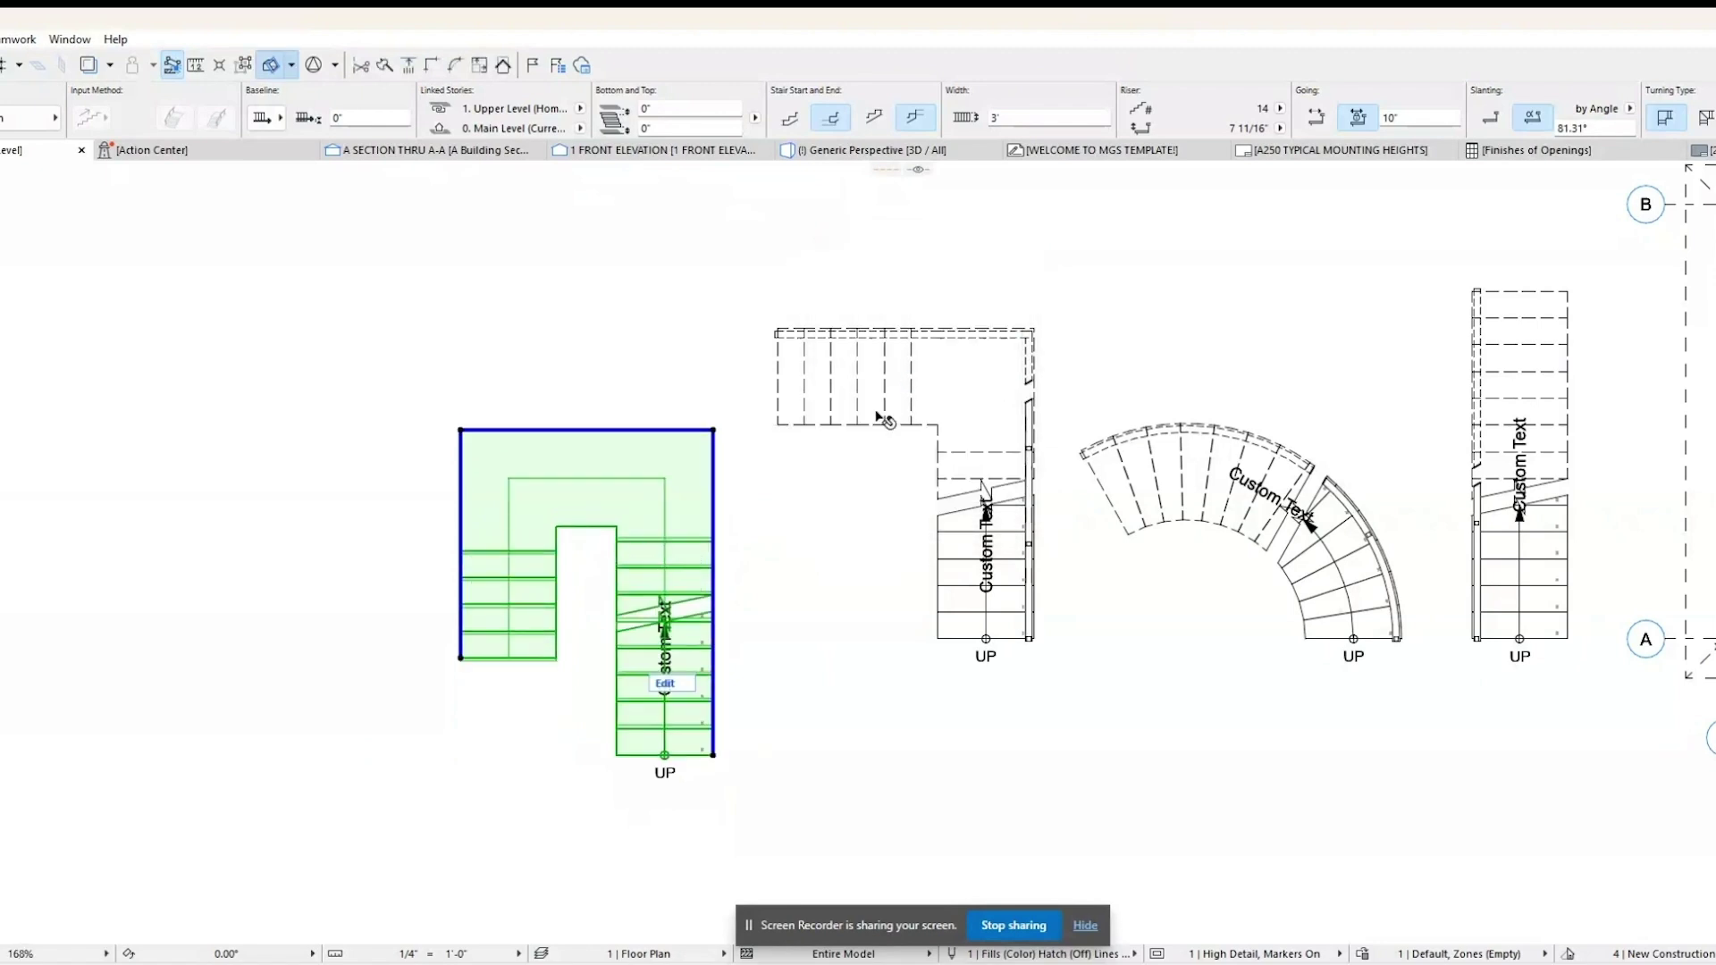
# Offset the U-shaped stair's outer edge inward to leave a narrow gap between flights, and realign its start edge with the L-shaped stair's base.
pyautogui.click(758, 604)
pyautogui.click(637, 475)
pyautogui.click(461, 511)
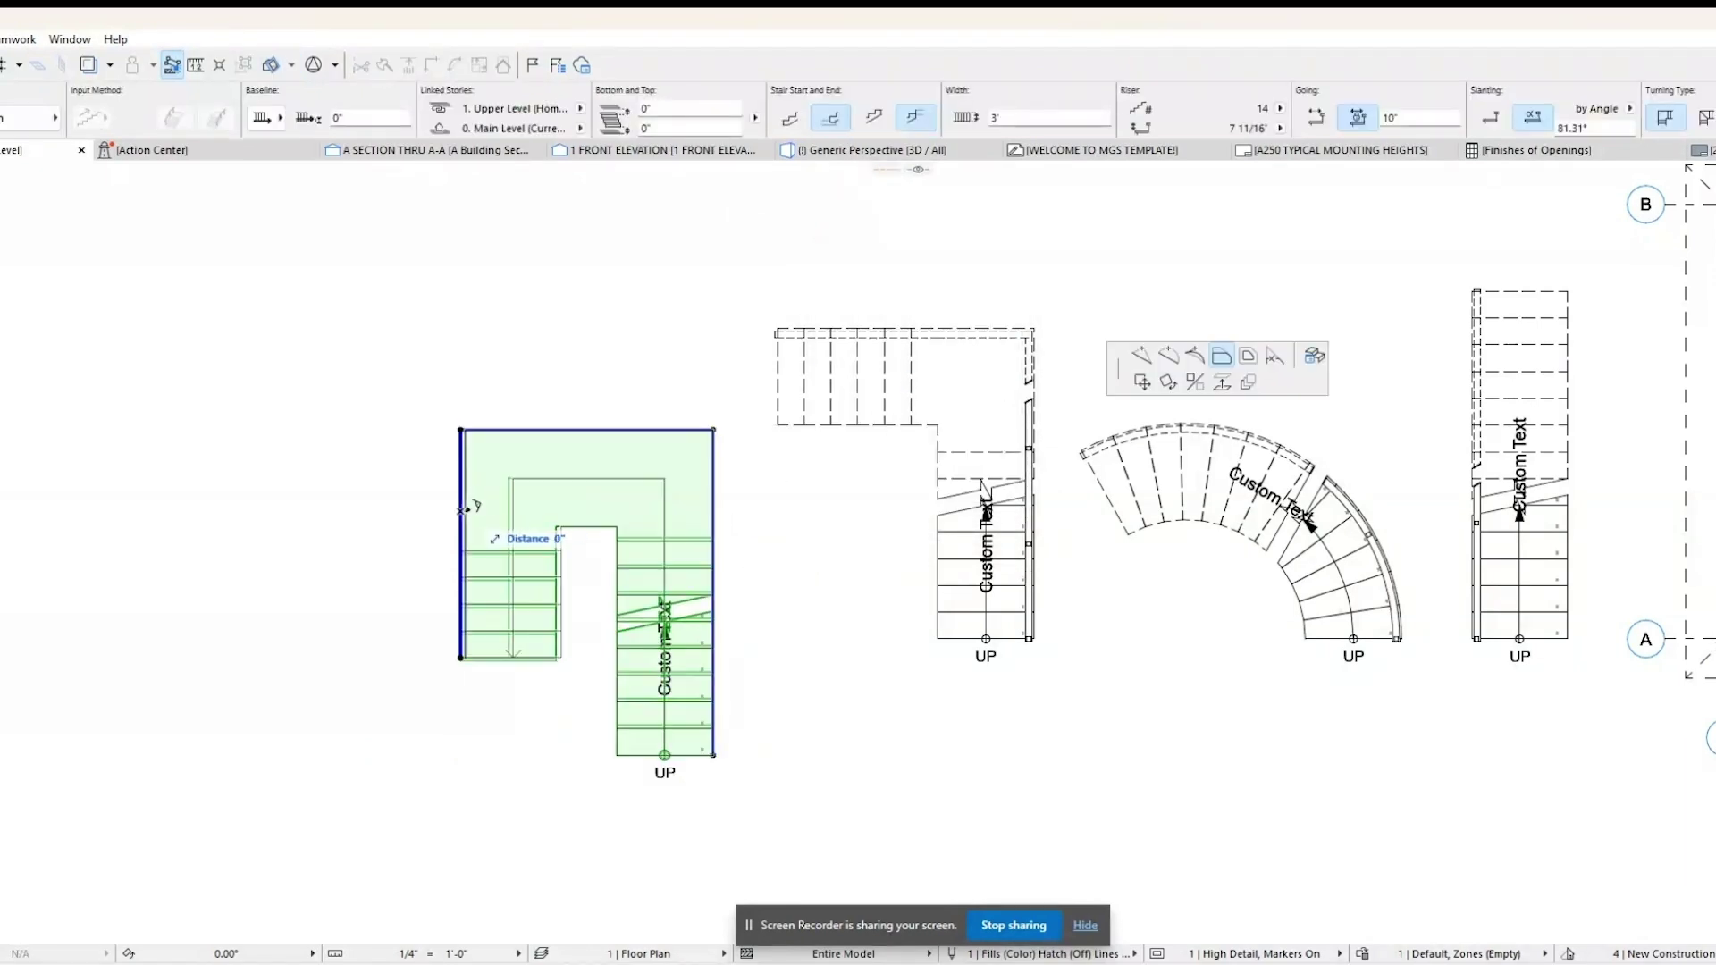
pyautogui.click(509, 514)
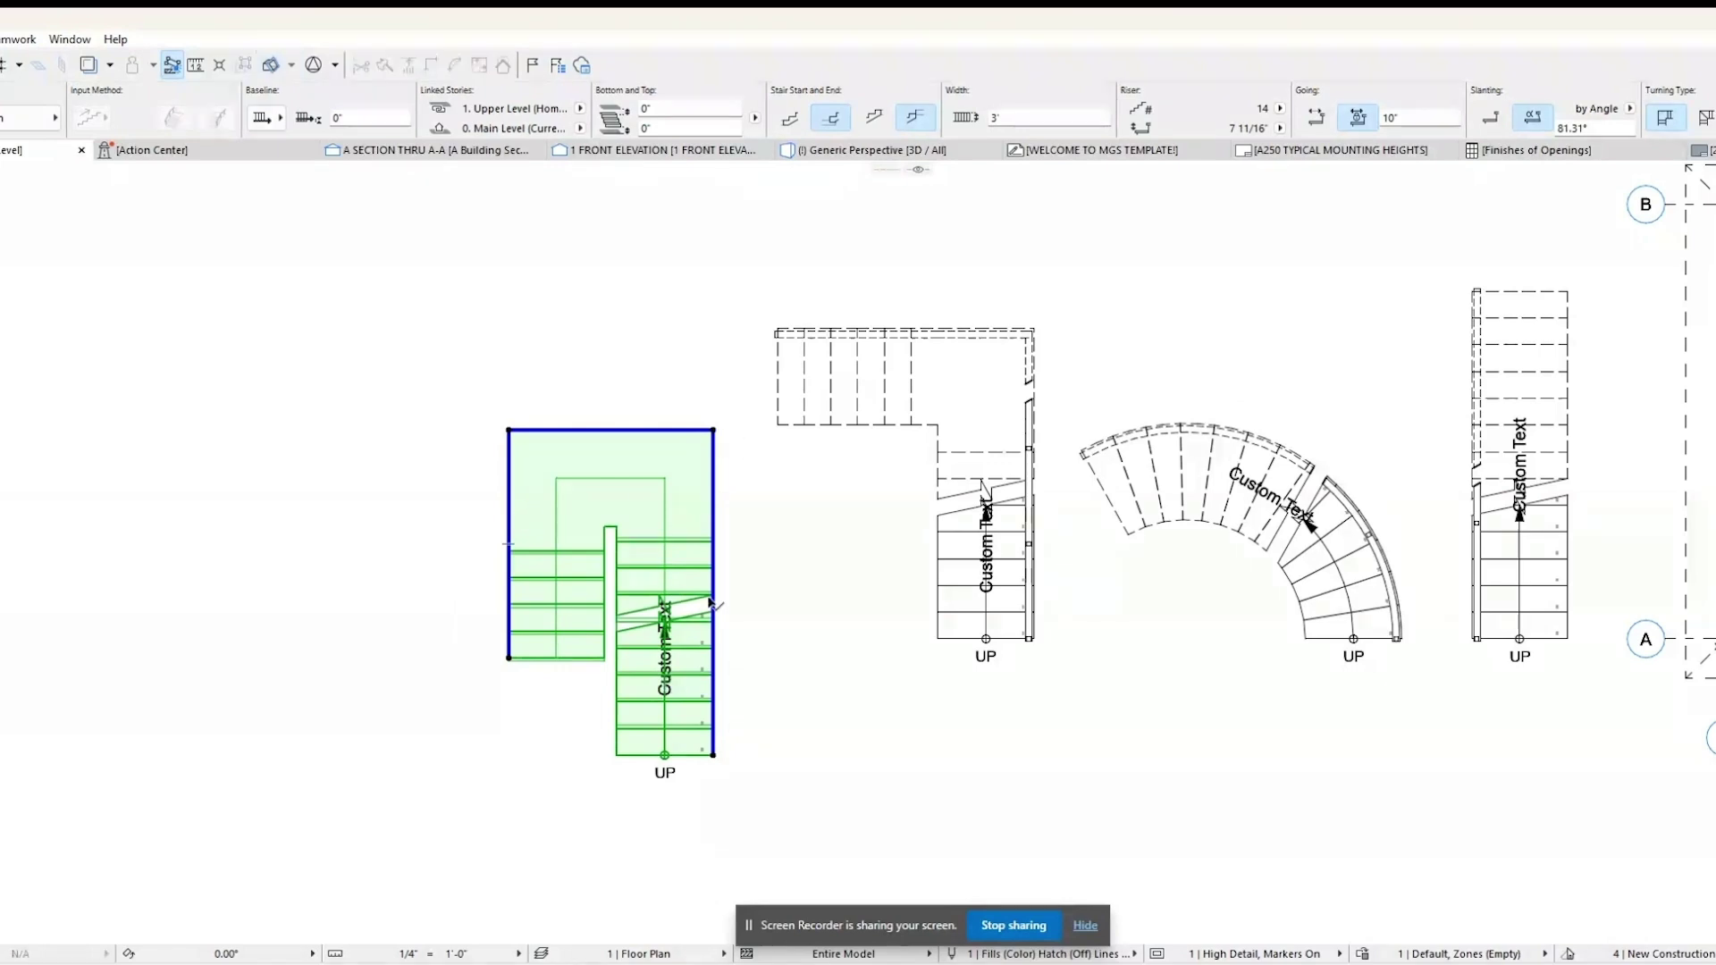
pyautogui.click(714, 756)
pyautogui.keyDown('shift'); pyautogui.click(938, 639); pyautogui.keyUp('shift')
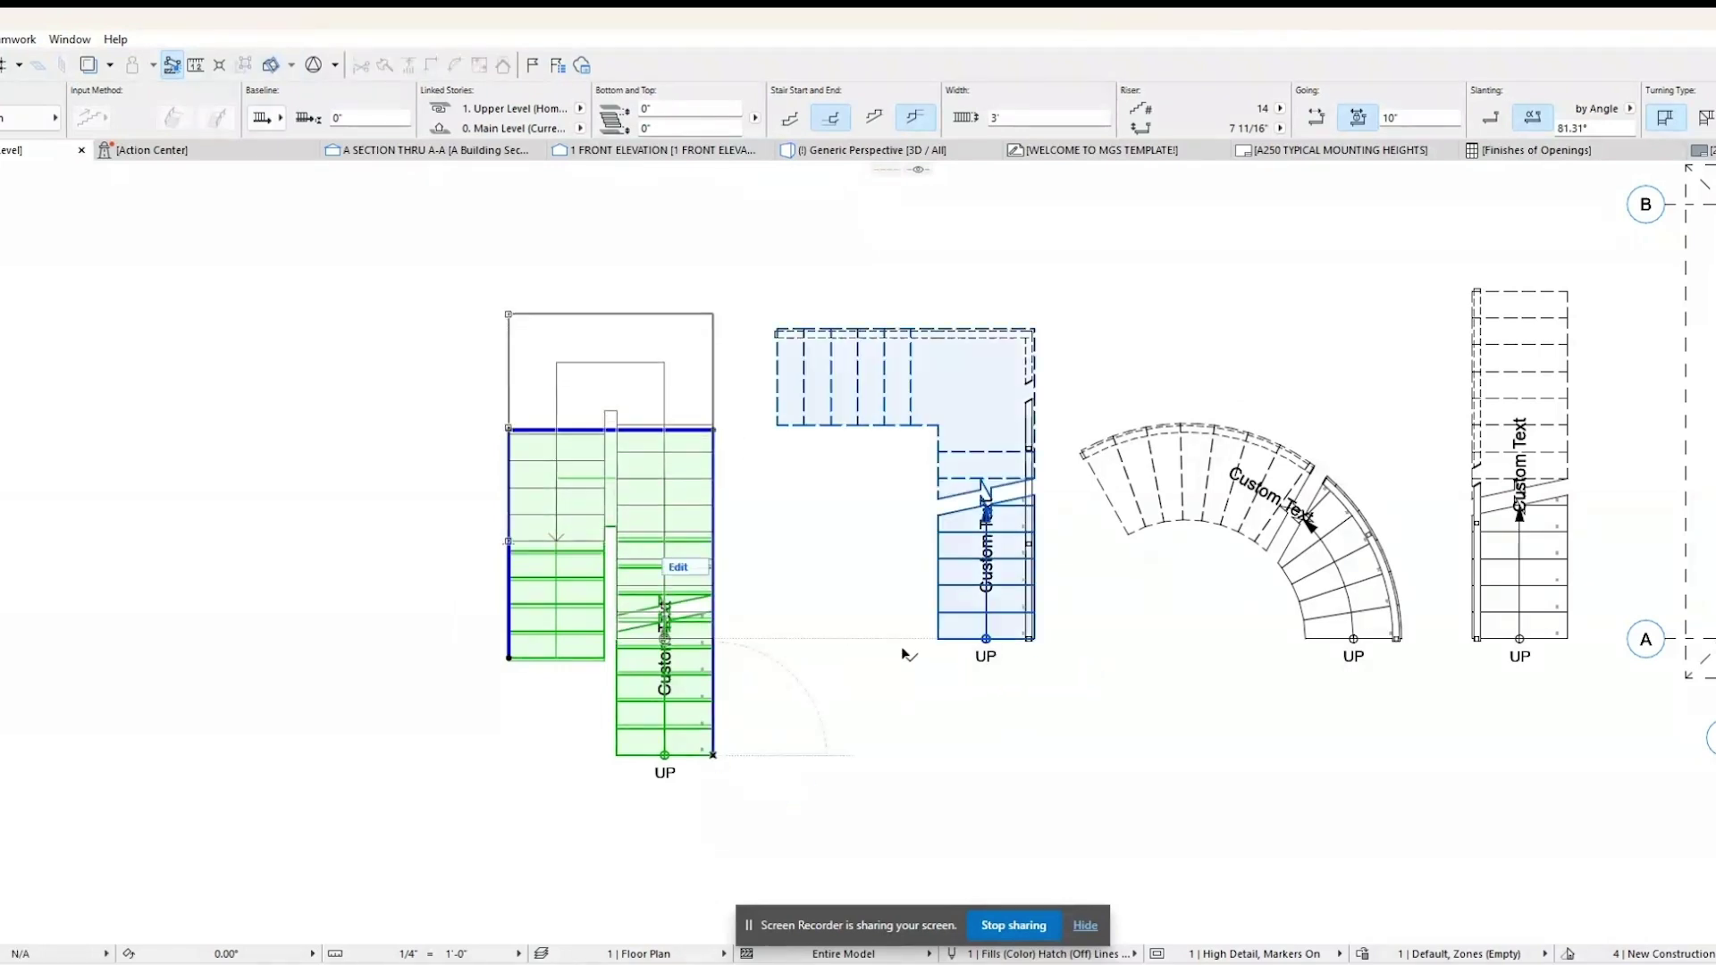
# Place an associative railing along the U-shaped stair's outer edge, starting from its base corner.
pyautogui.click(894, 494)
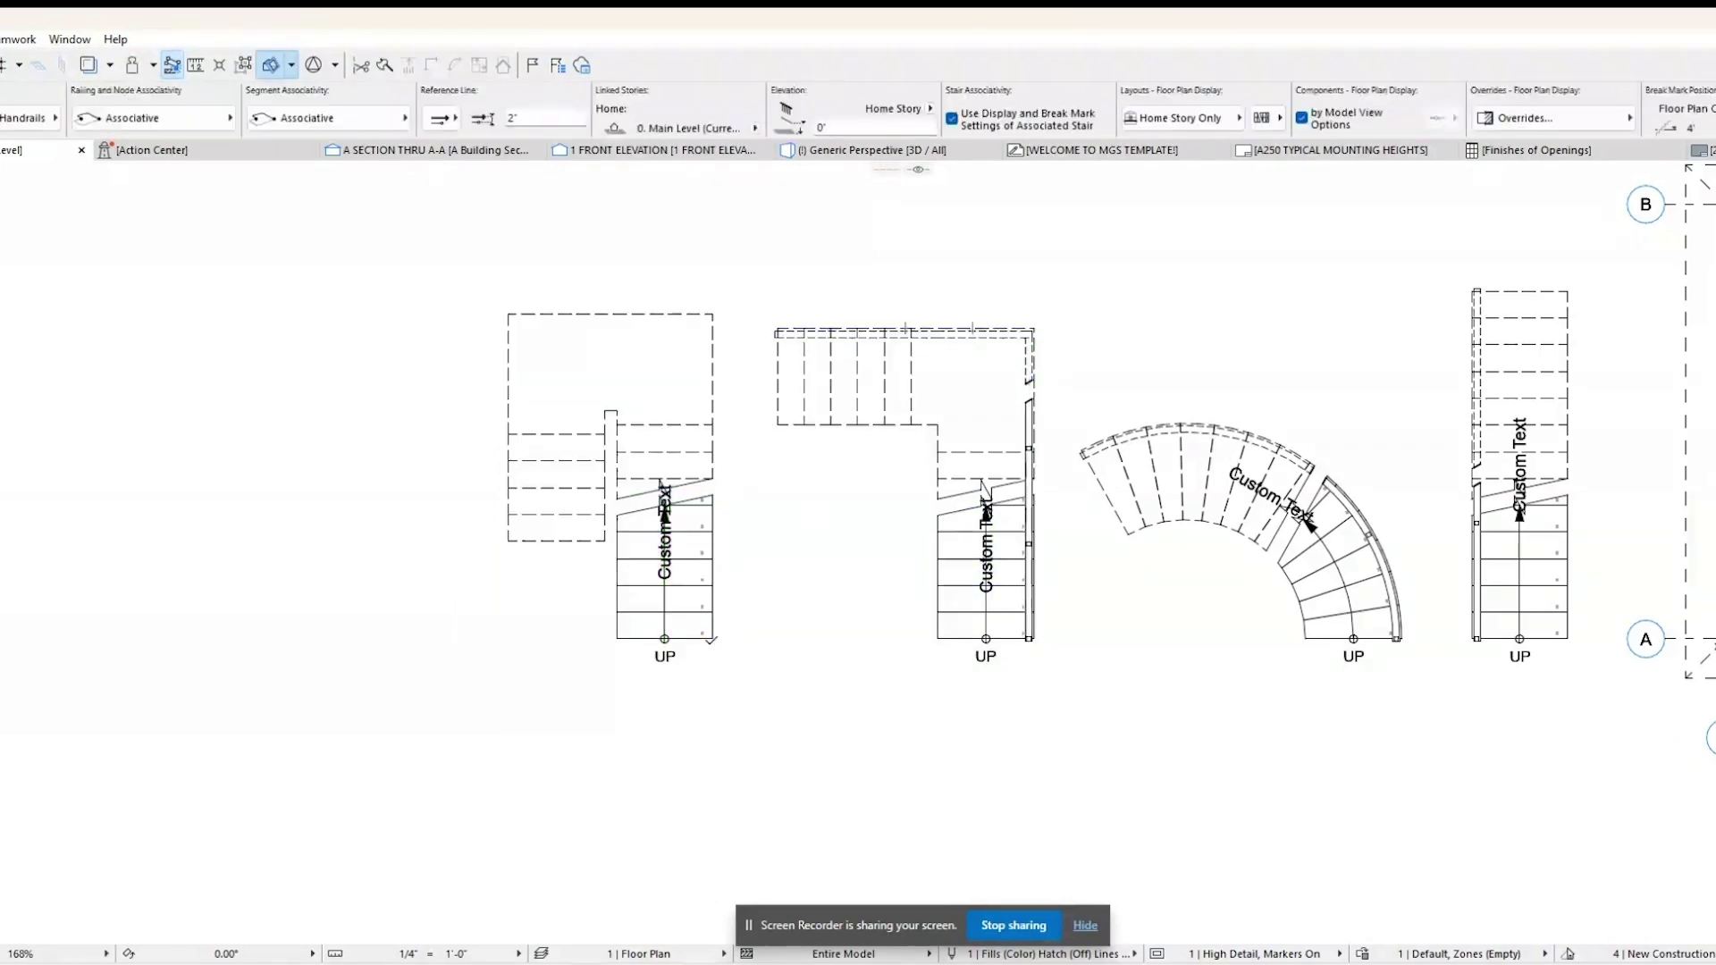
pyautogui.click(710, 641)
pyautogui.click(804, 702)
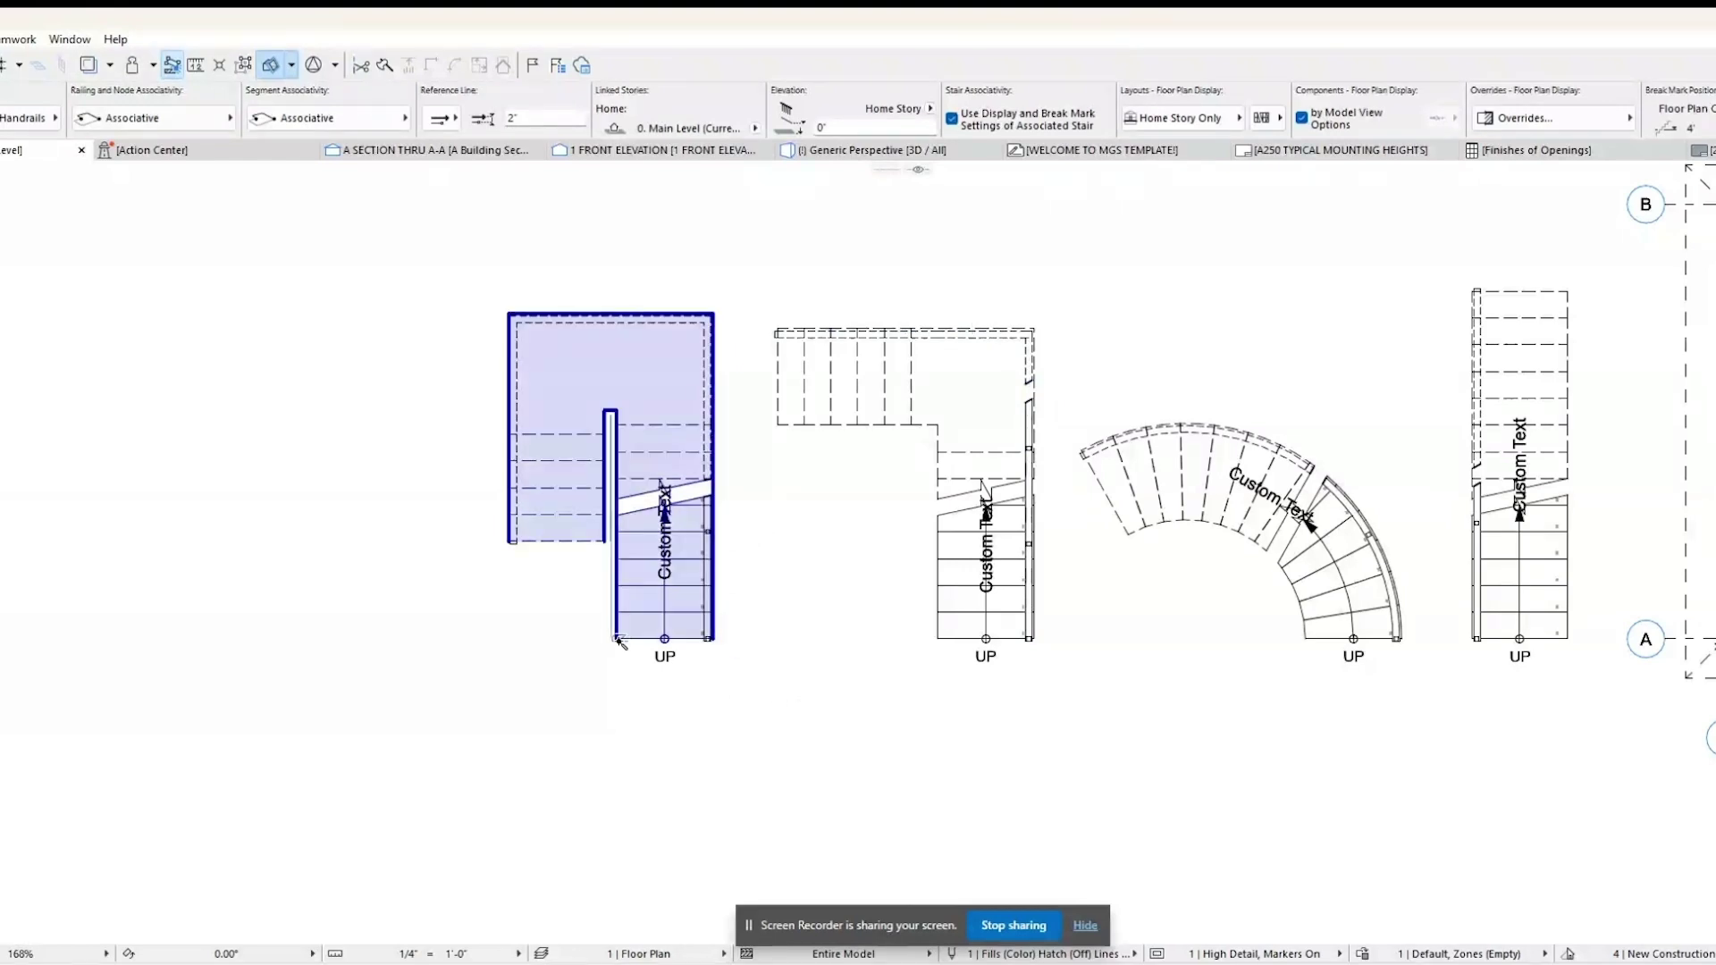
# Change the railing's reference line setting and place an associative railing along the U-shaped stair's inner edge.
pyautogui.click(443, 128)
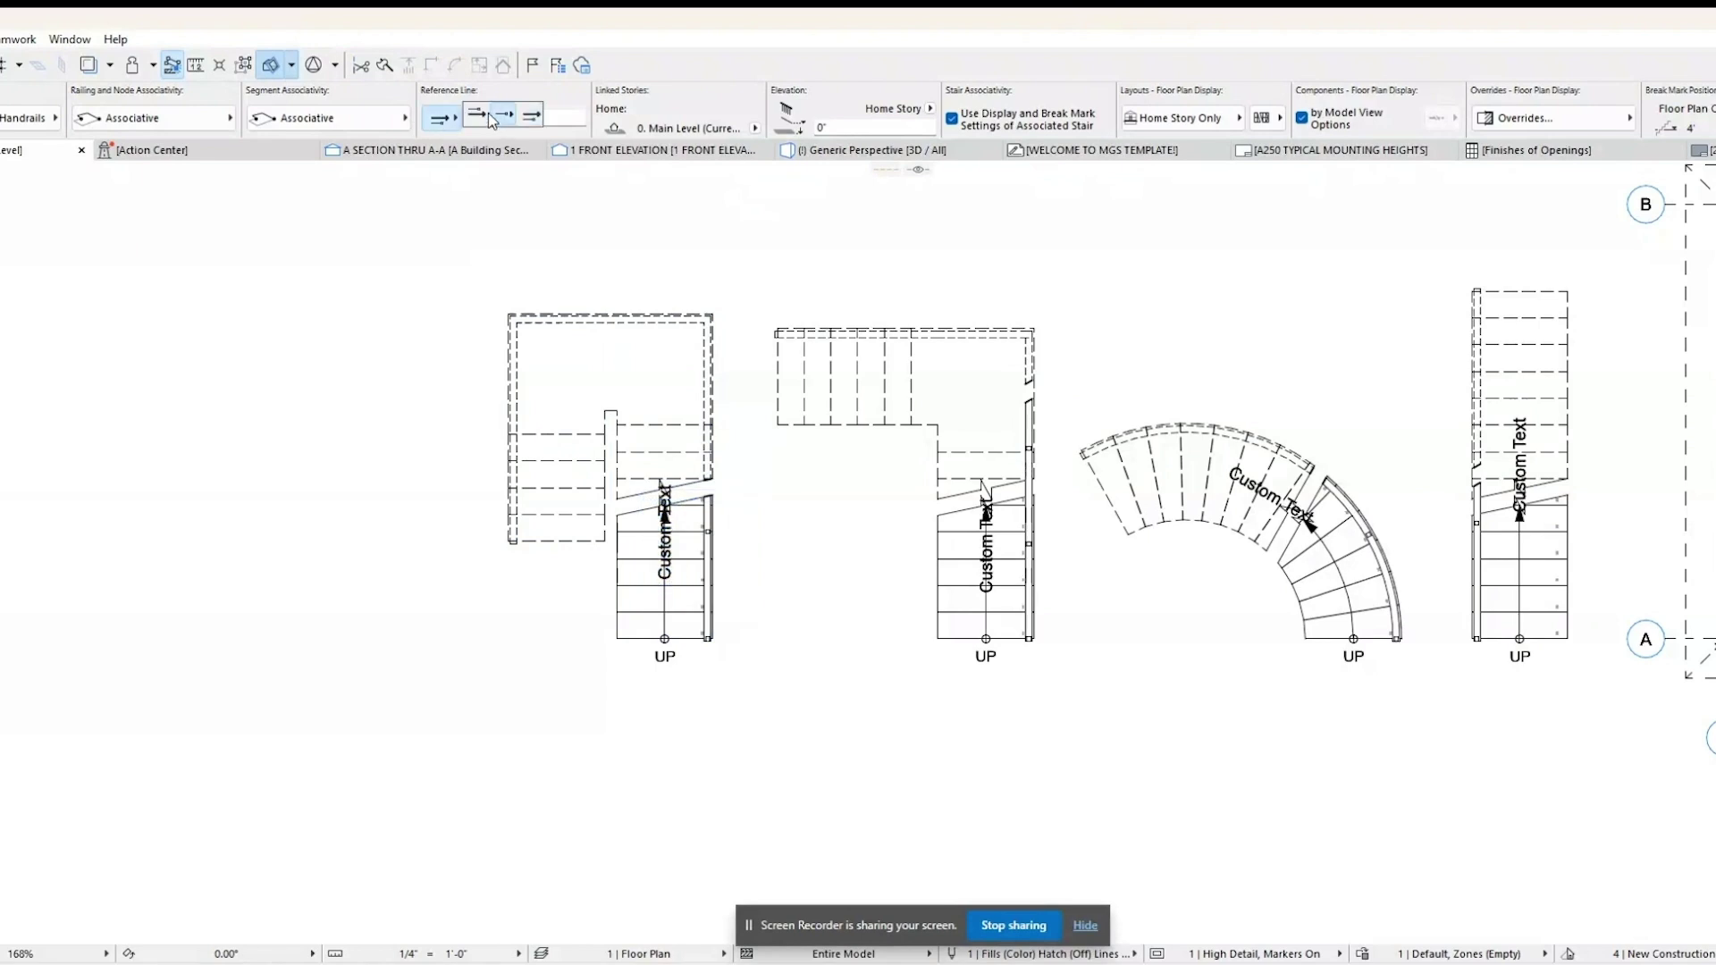
pyautogui.click(499, 119)
pyautogui.press('space')
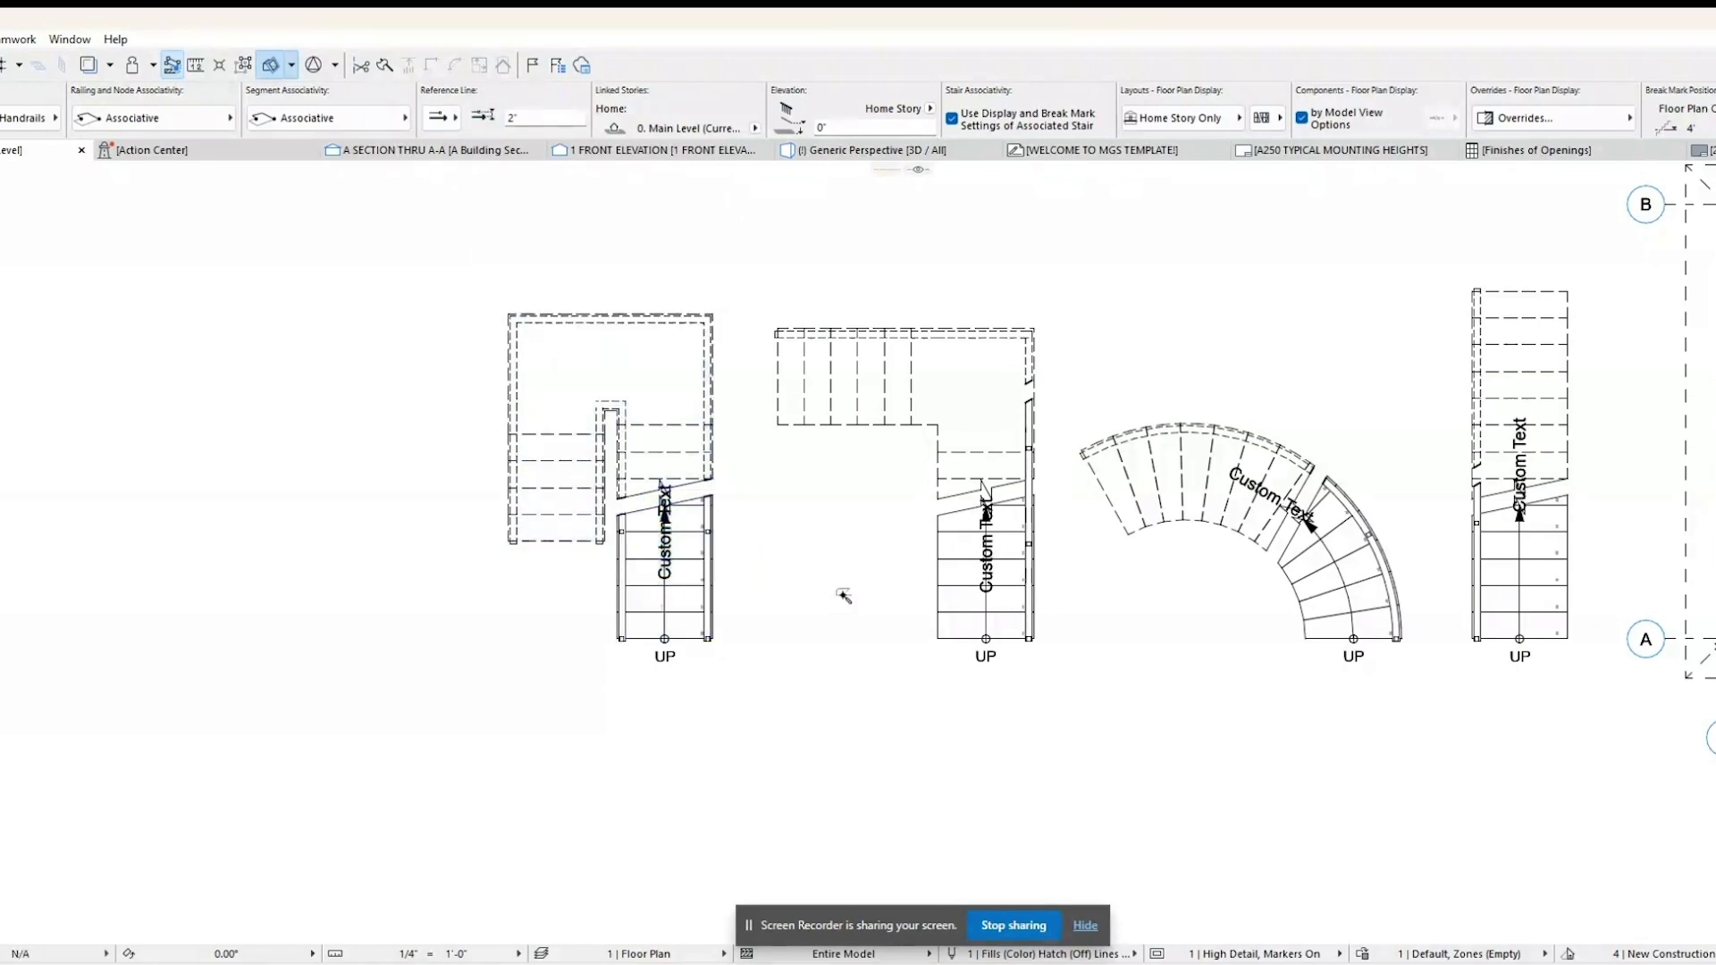
# Examine the U-shaped stair and its inner and outer railings in the 3D perspective, and return to the floor plan.
pyautogui.click(863, 150)
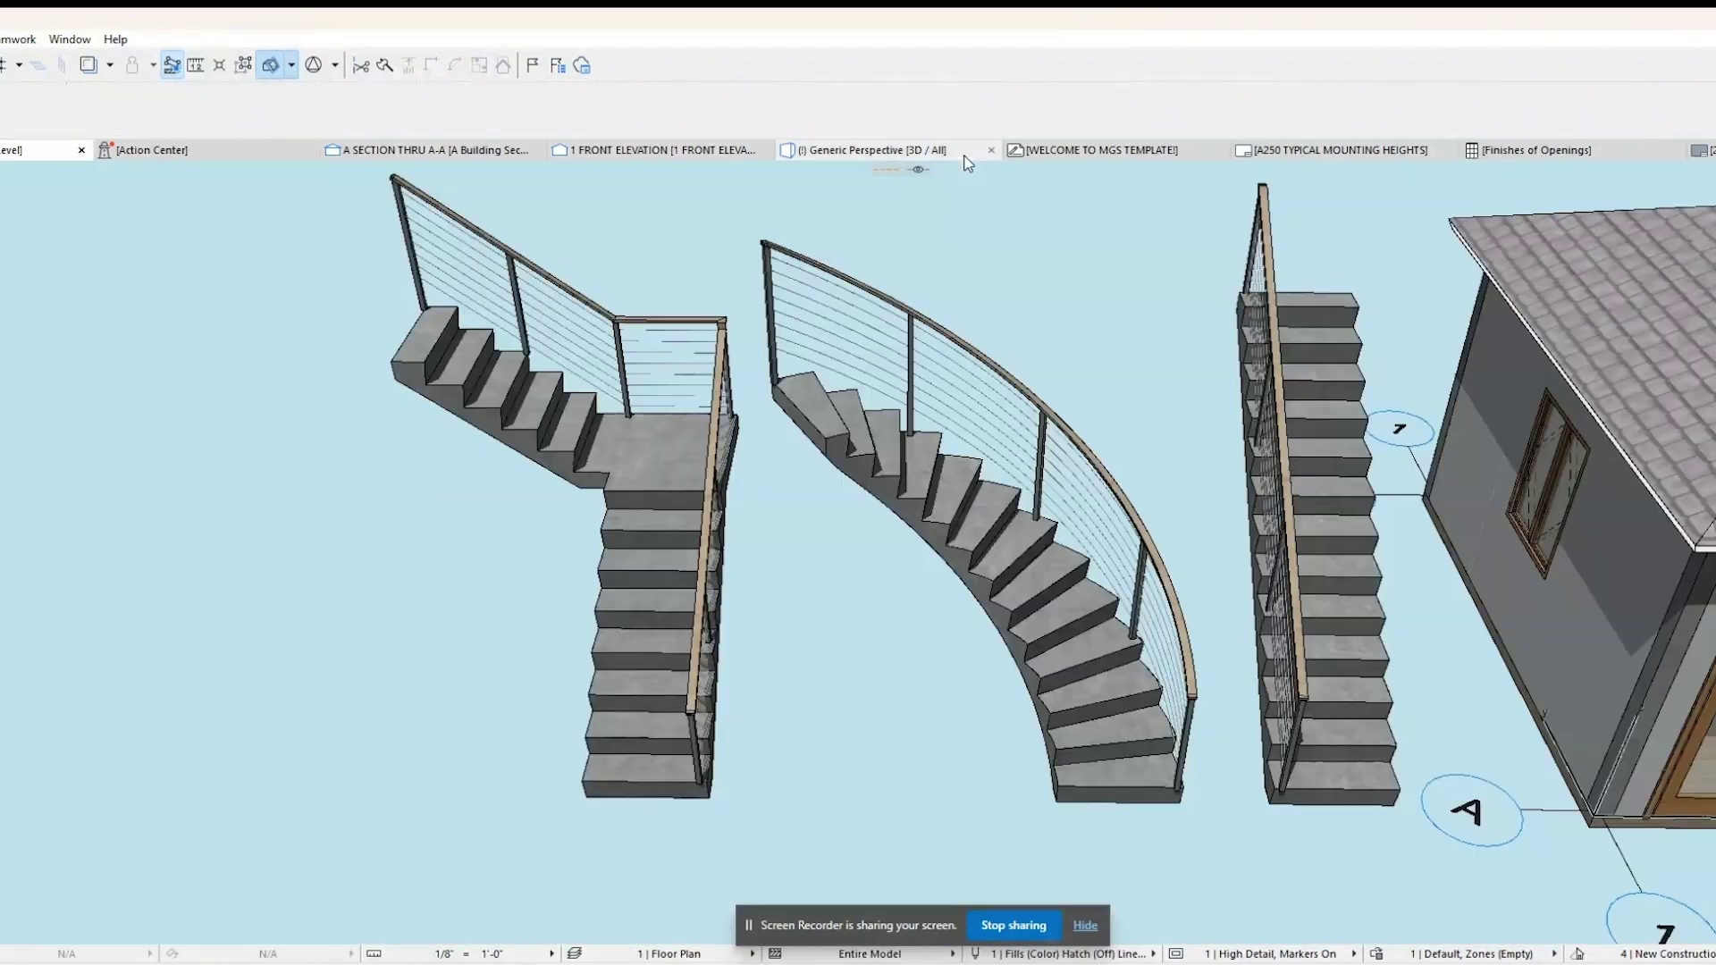
pyautogui.scroll(-2, 656, 508)
pyautogui.keyDown('shift'); pyautogui.moveTo(650, 510); pyautogui.dragTo(476, 775, button='middle'); pyautogui.keyUp('shift')
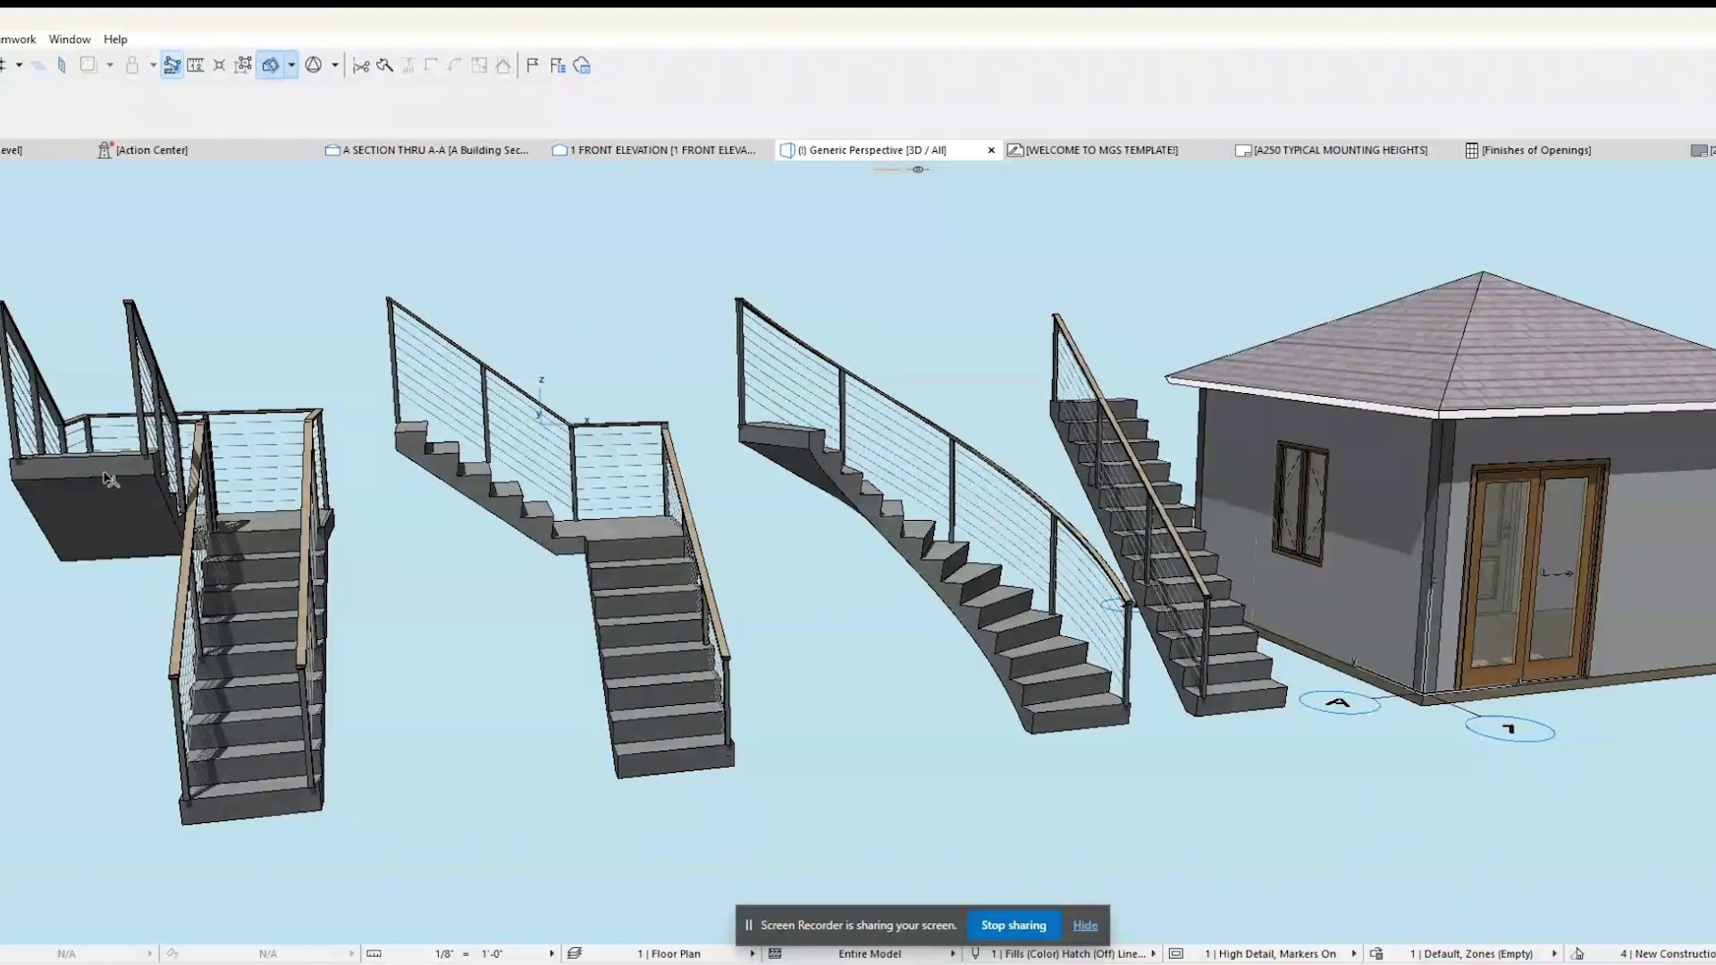
pyautogui.scroll(2, 104, 478)
pyautogui.keyDown('shift'); pyautogui.moveTo(105, 478); pyautogui.dragTo(649, 420, button='middle'); pyautogui.keyUp('shift')
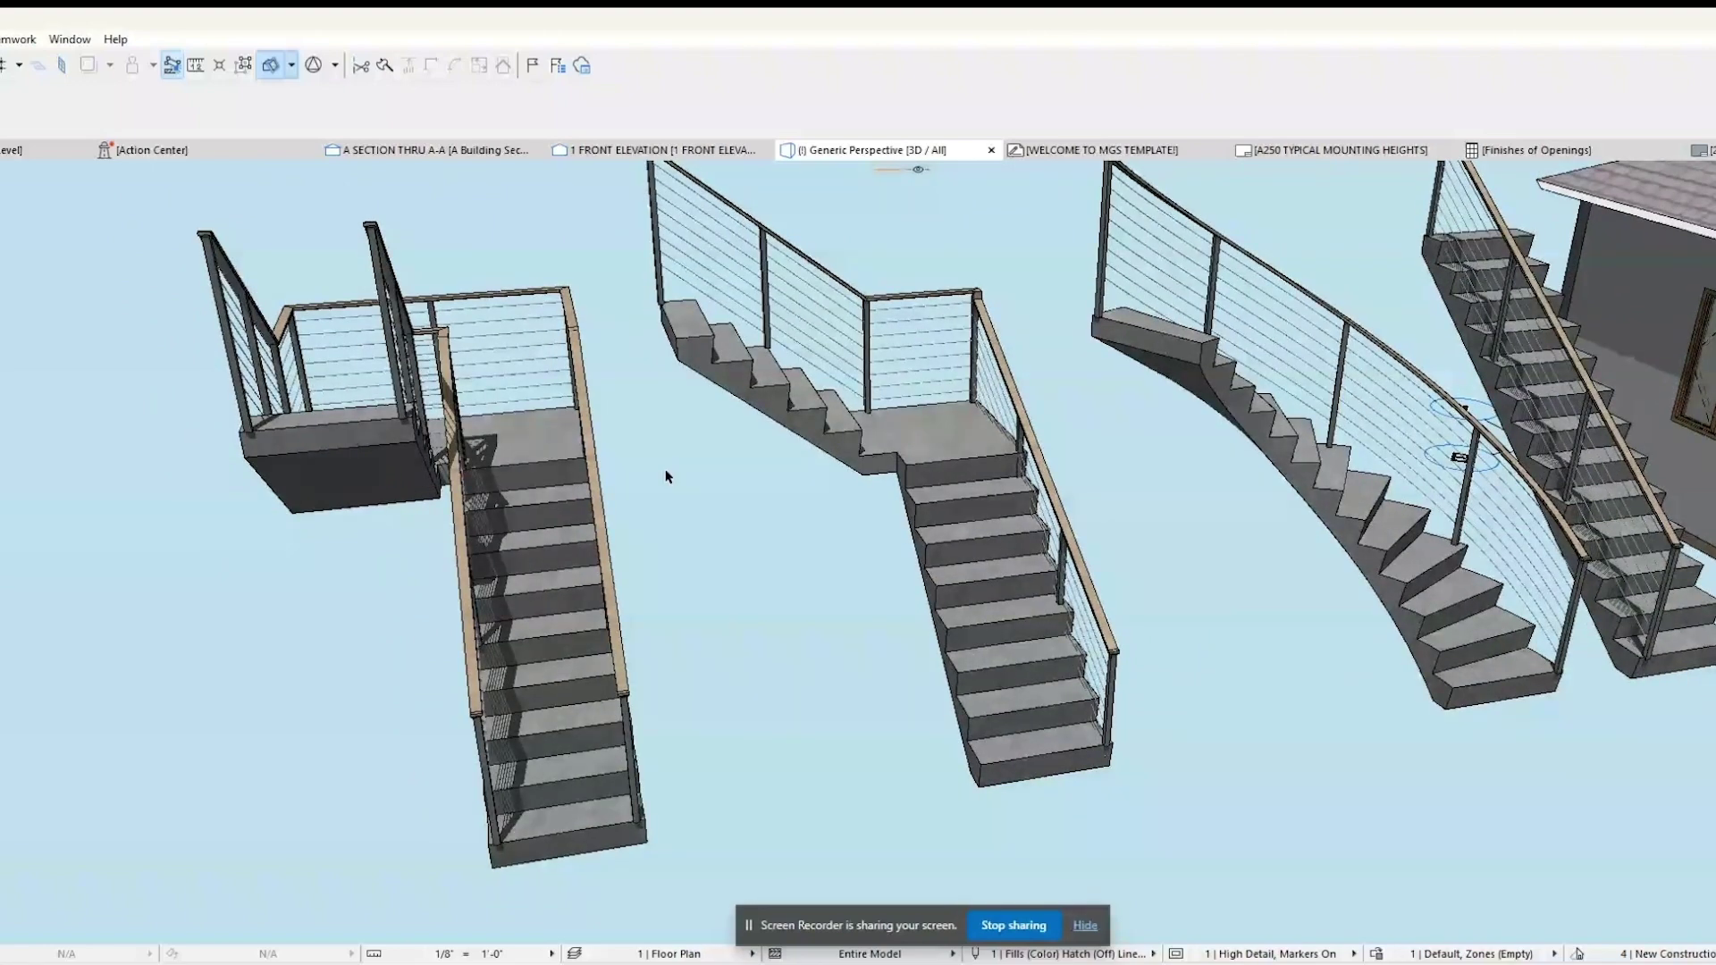
pyautogui.keyDown('shift'); pyautogui.moveTo(660, 496); pyautogui.dragTo(575, 453, button='middle'); pyautogui.keyUp('shift')
pyautogui.click(29, 156)
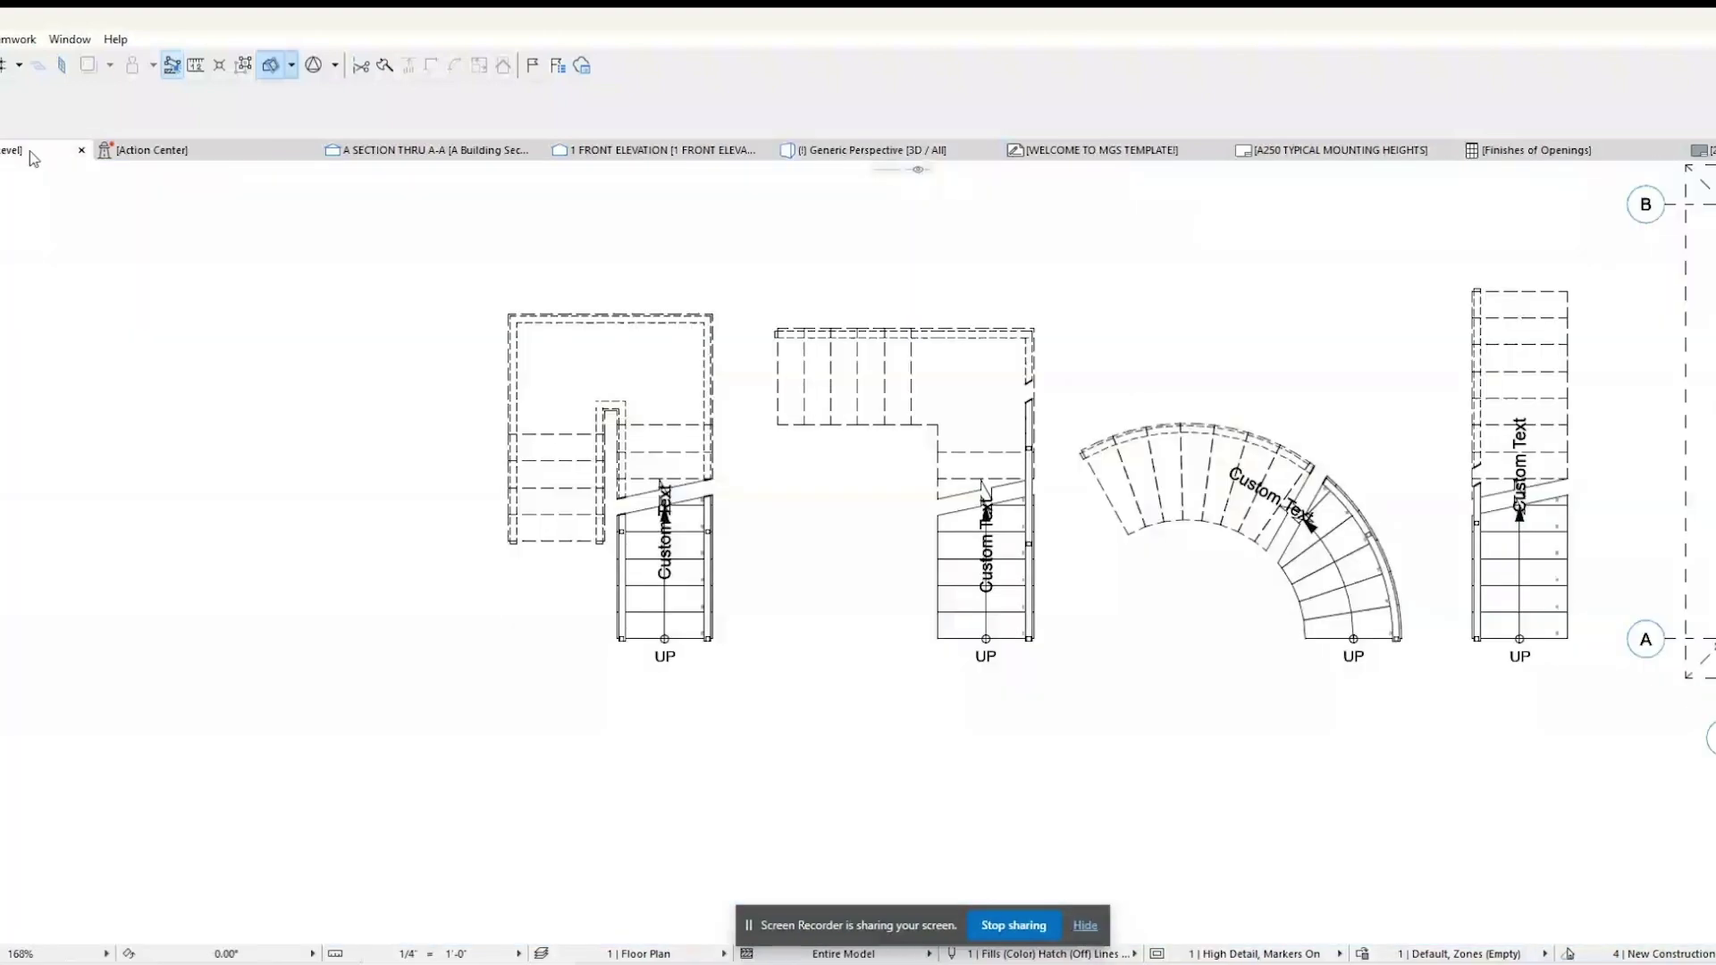
pyautogui.scroll(-2, 590, 434)
pyautogui.moveTo(601, 416); pyautogui.dragTo(661, 463, button='middle')
# Draw a 3' wide L-shaped stair beside the U-shaped one, with winders at the corner after a short first leg.
pyautogui.click(662, 462)
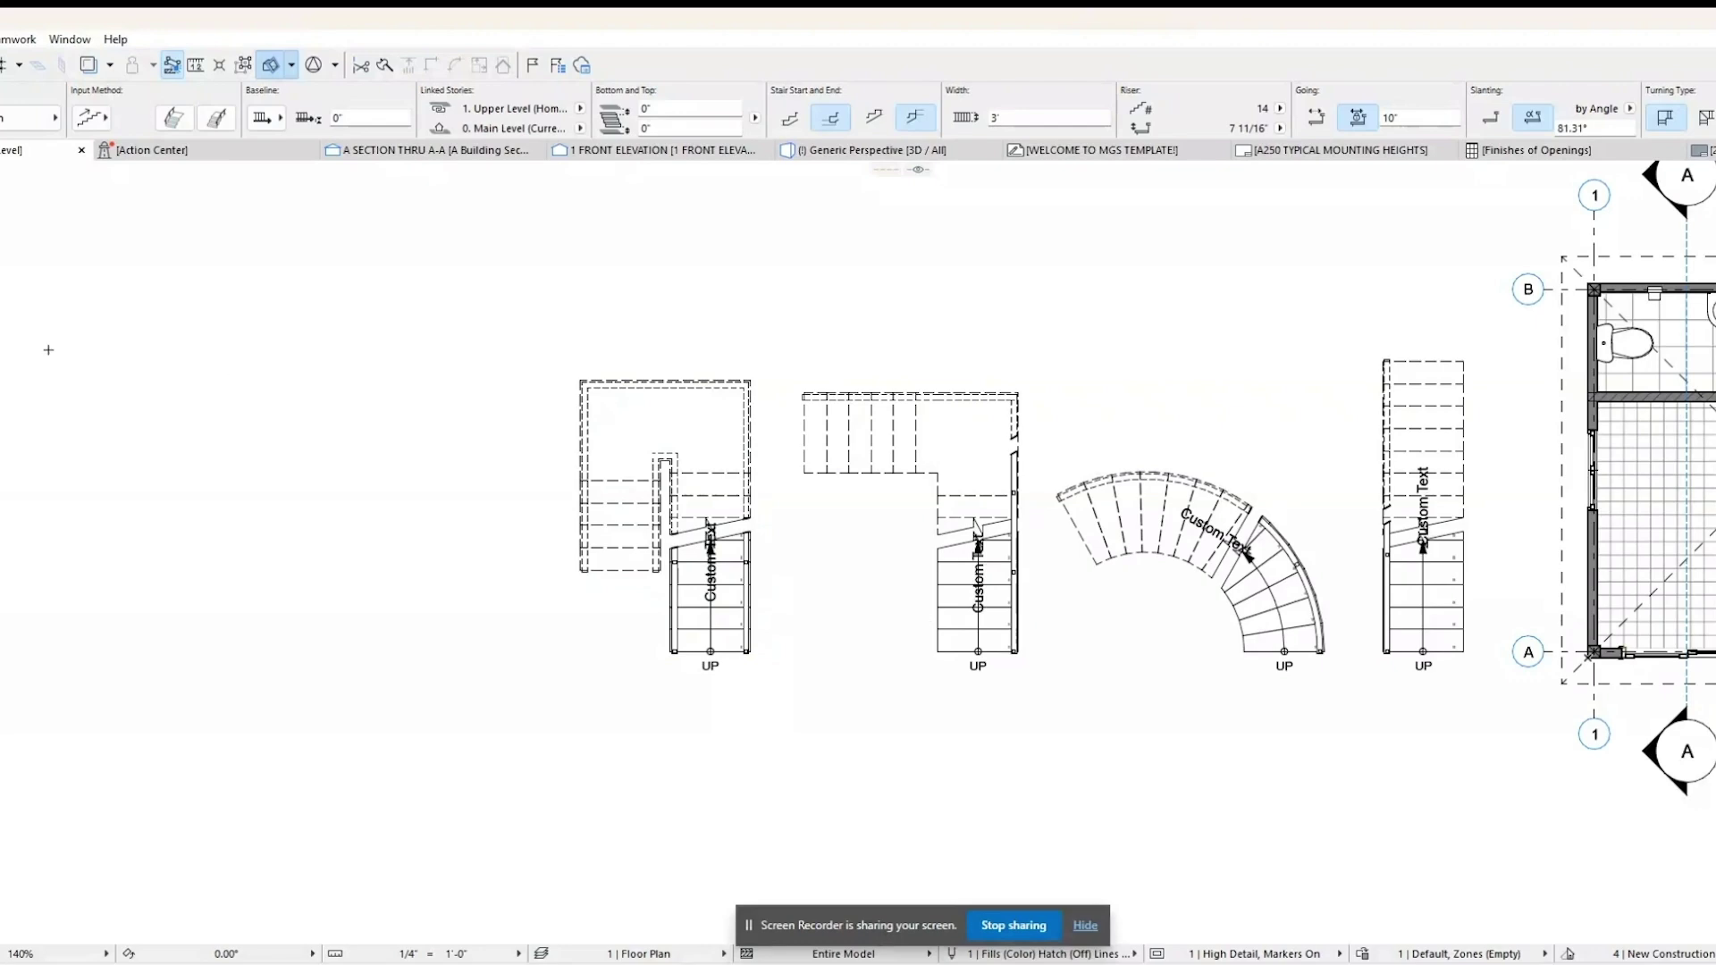
pyautogui.scroll(3, 441, 644)
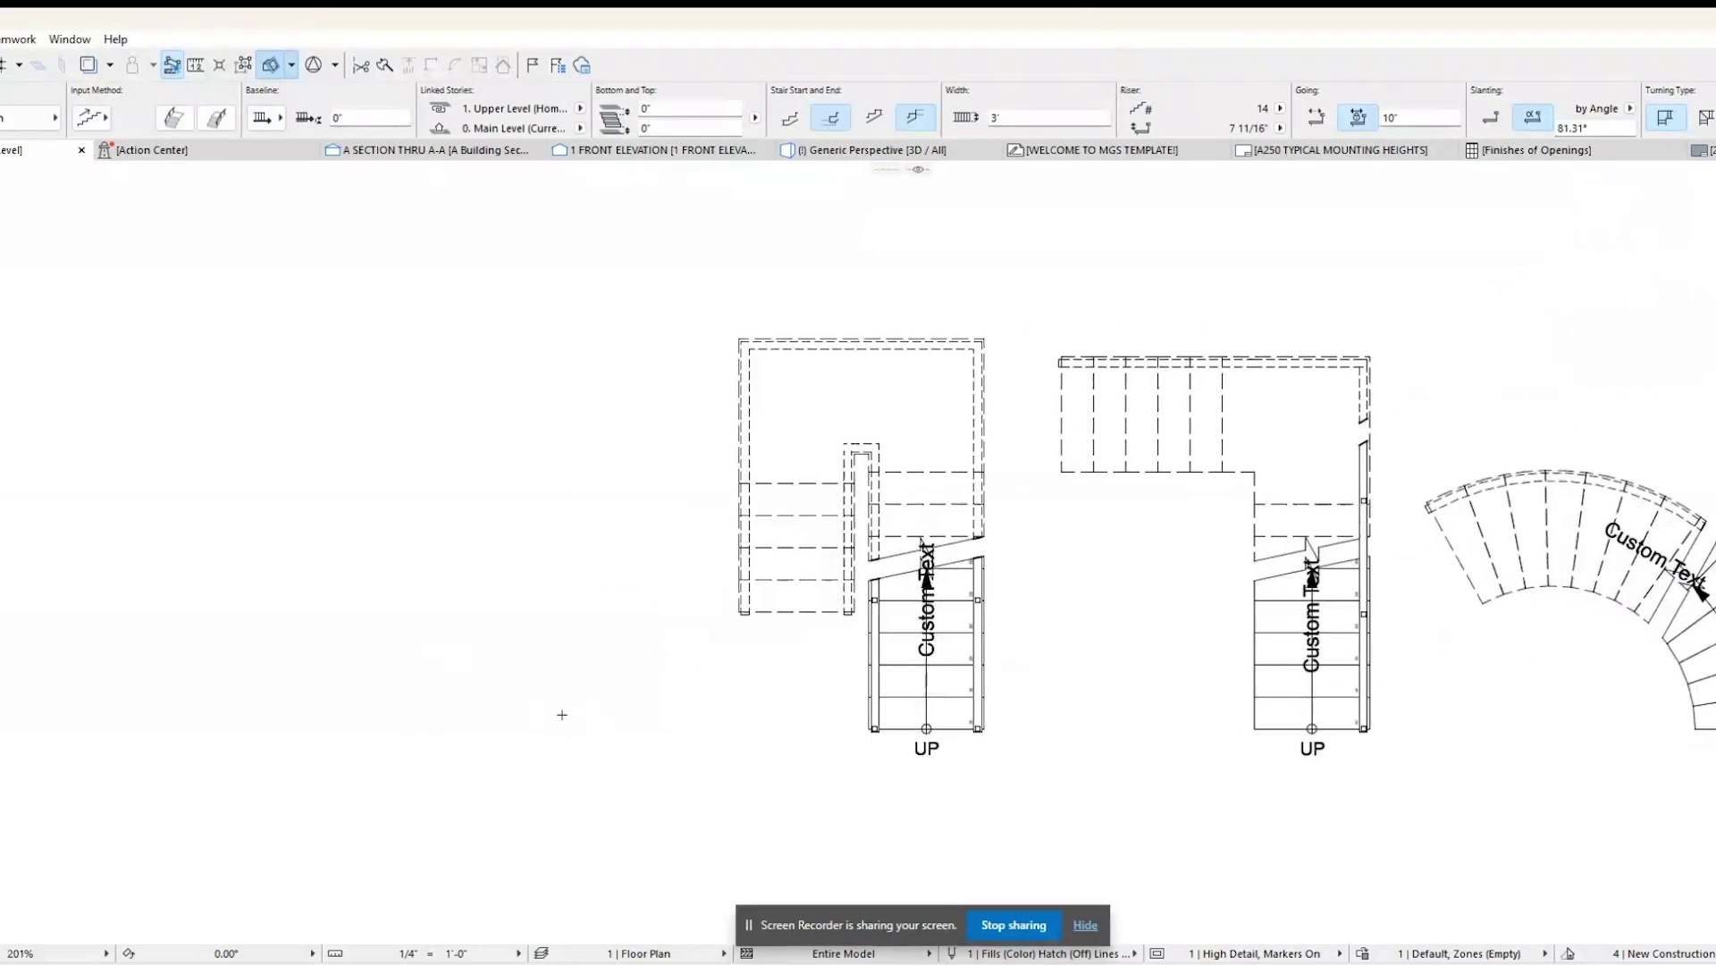
pyautogui.click(628, 728)
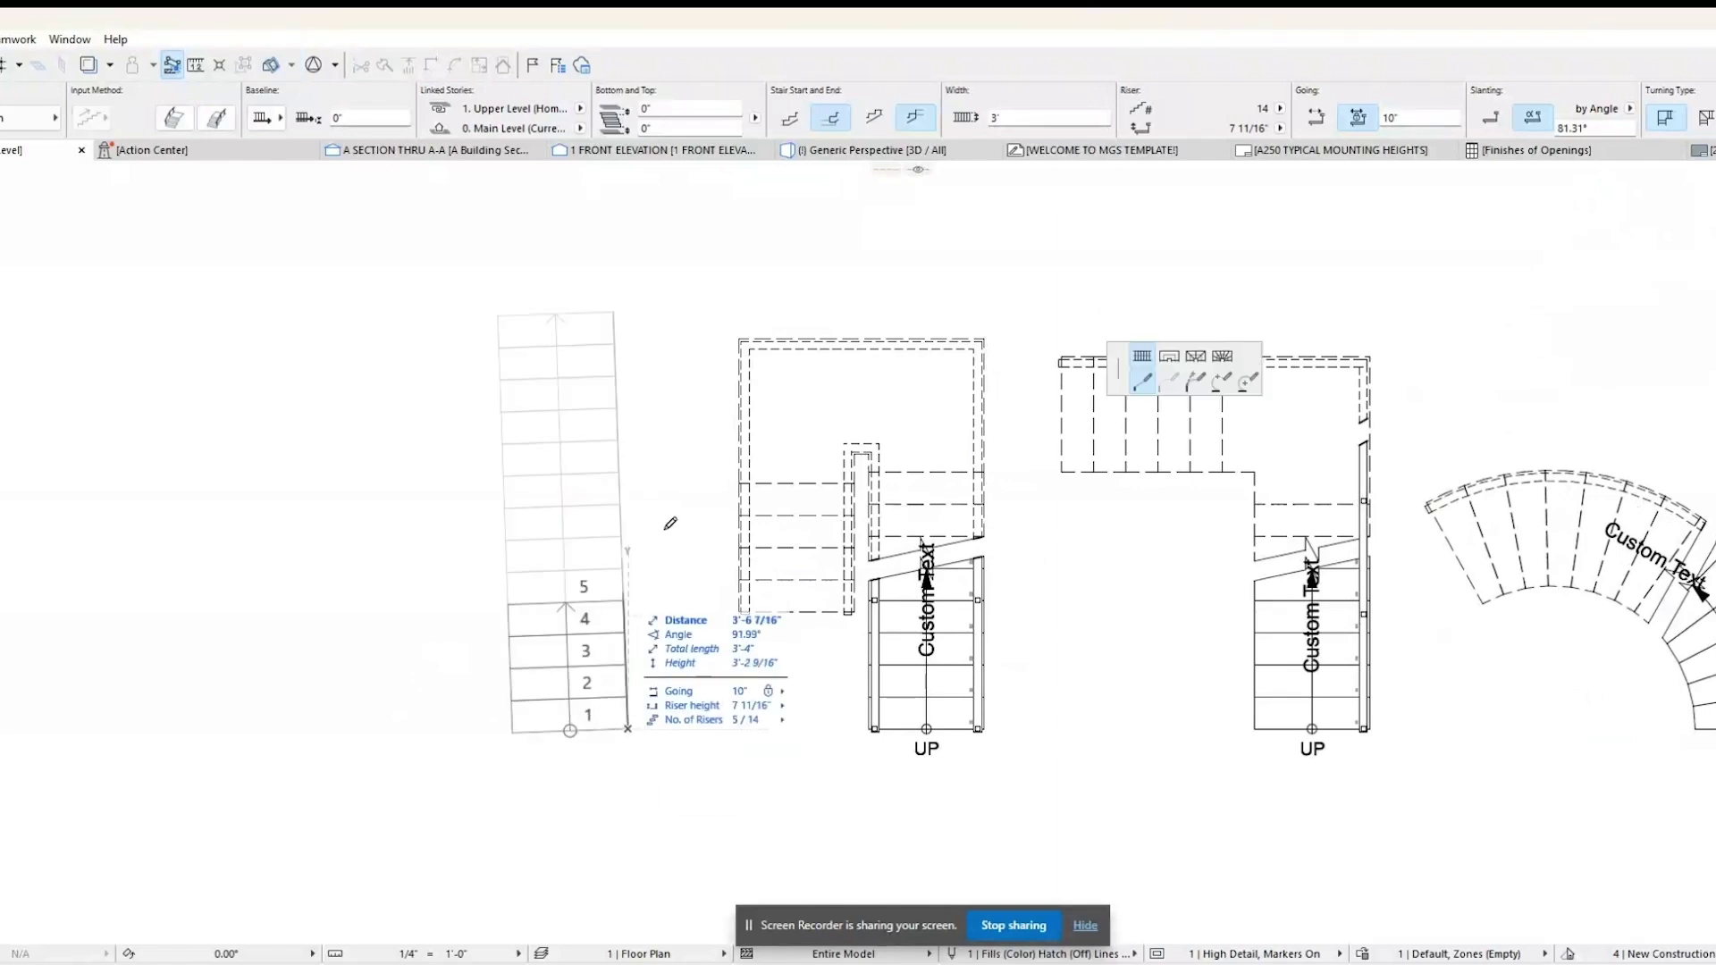
pyautogui.click(1222, 360)
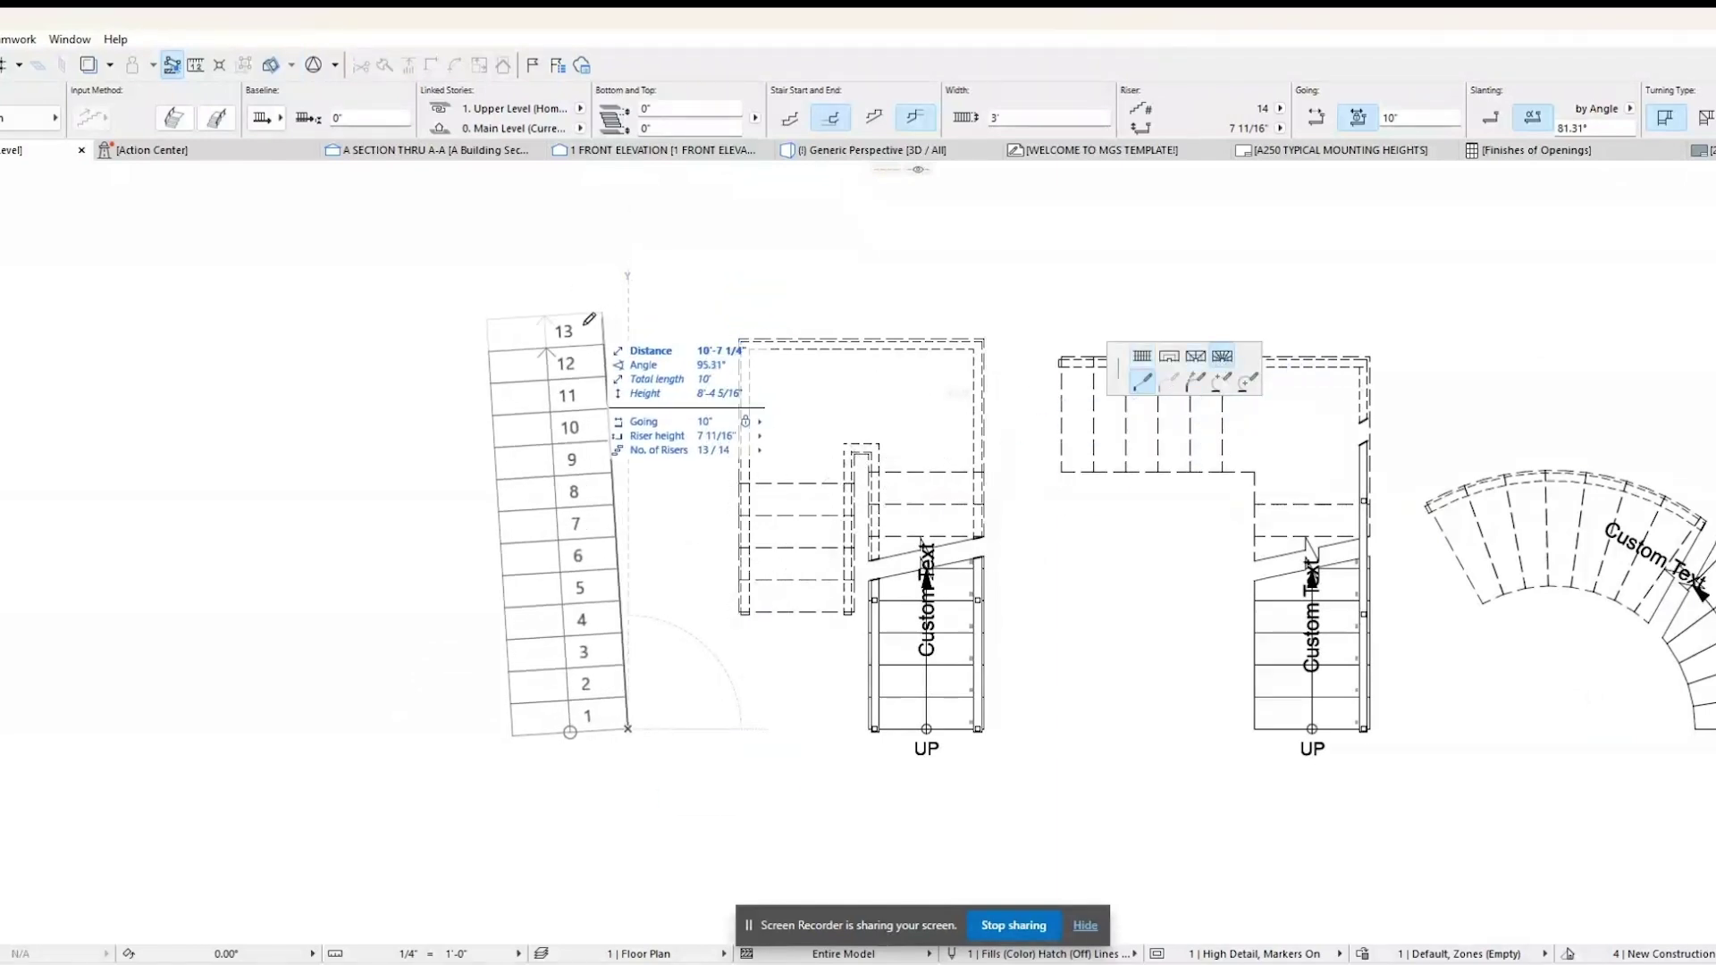
pyautogui.click(627, 551)
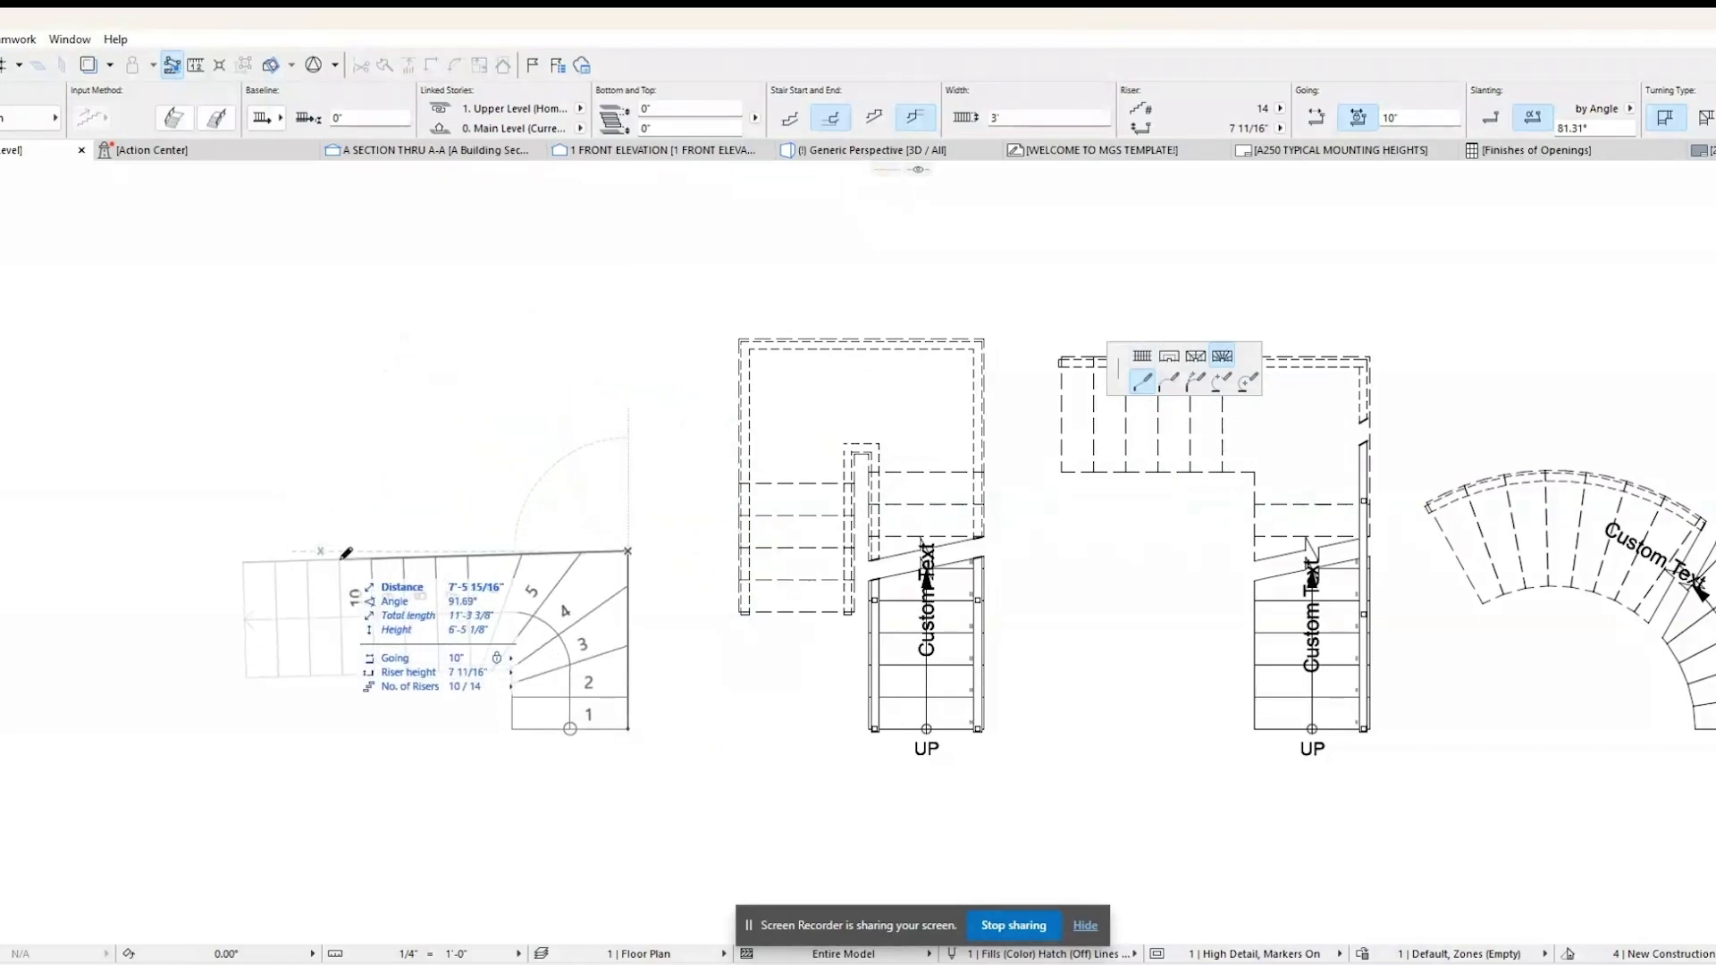
pyautogui.click(329, 550)
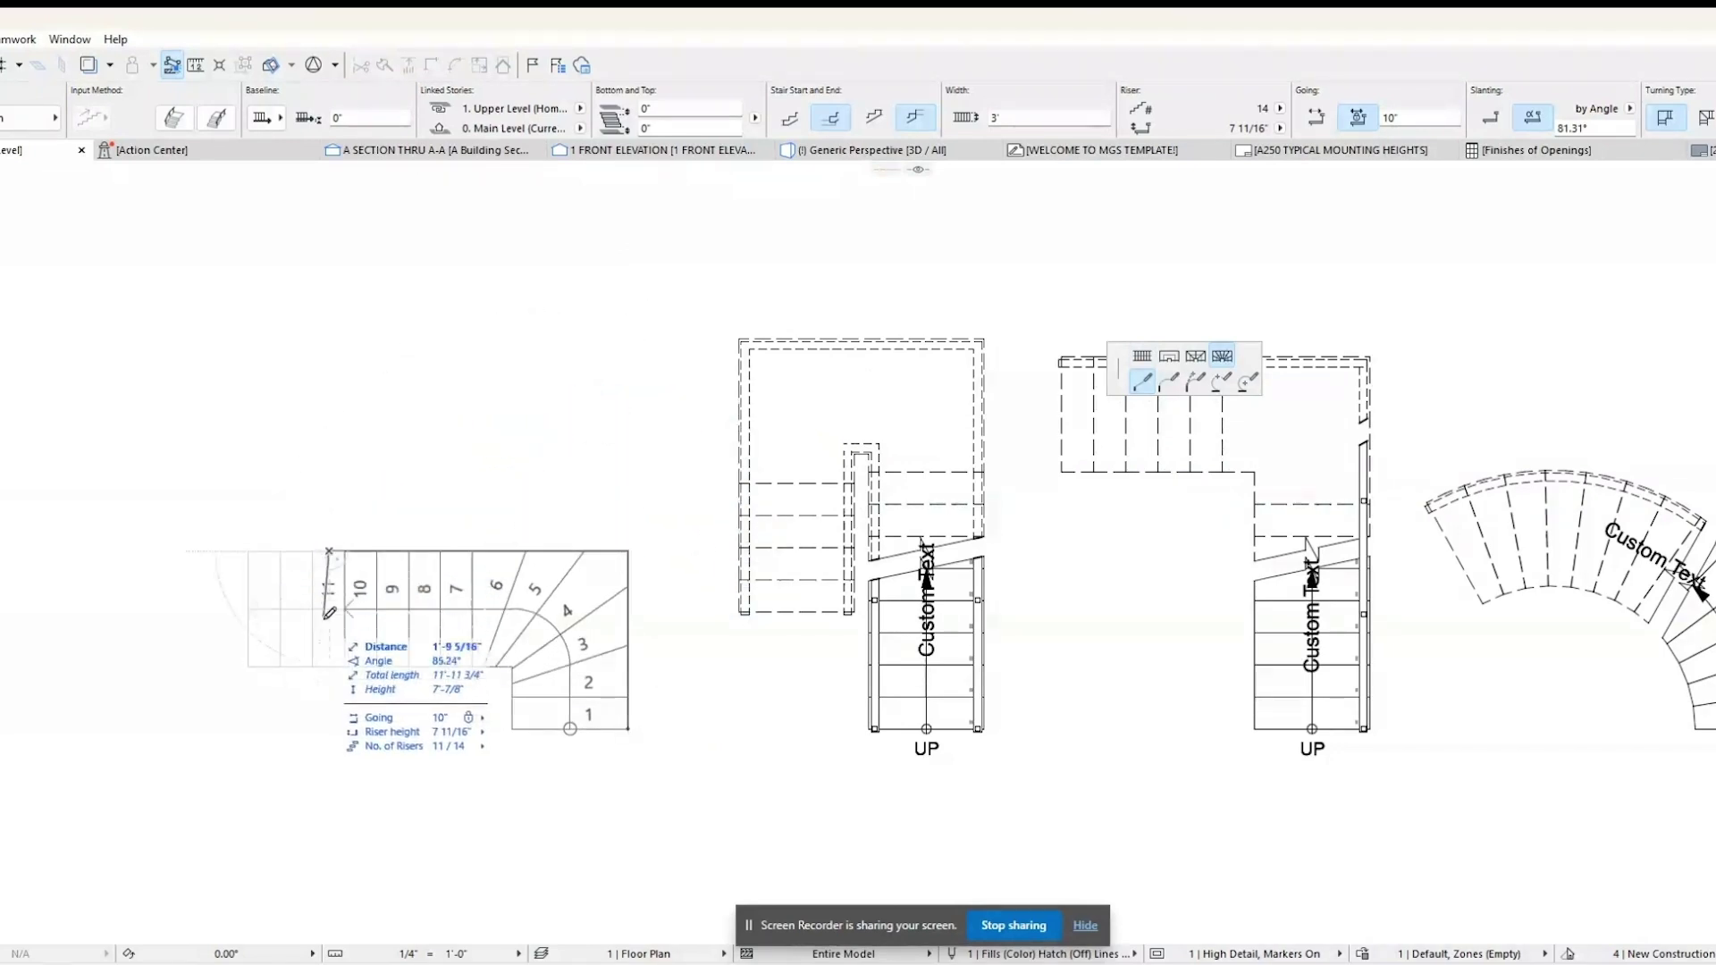
pyautogui.click(329, 550)
# Align the winder stair's start edge with the U-shaped stair's base and place an associative railing along its outer edge.
pyautogui.moveTo(483, 581); pyautogui.dragTo(577, 610, button='middle')
pyautogui.keyDown('shift'); pyautogui.click(723, 647); pyautogui.keyUp('shift')
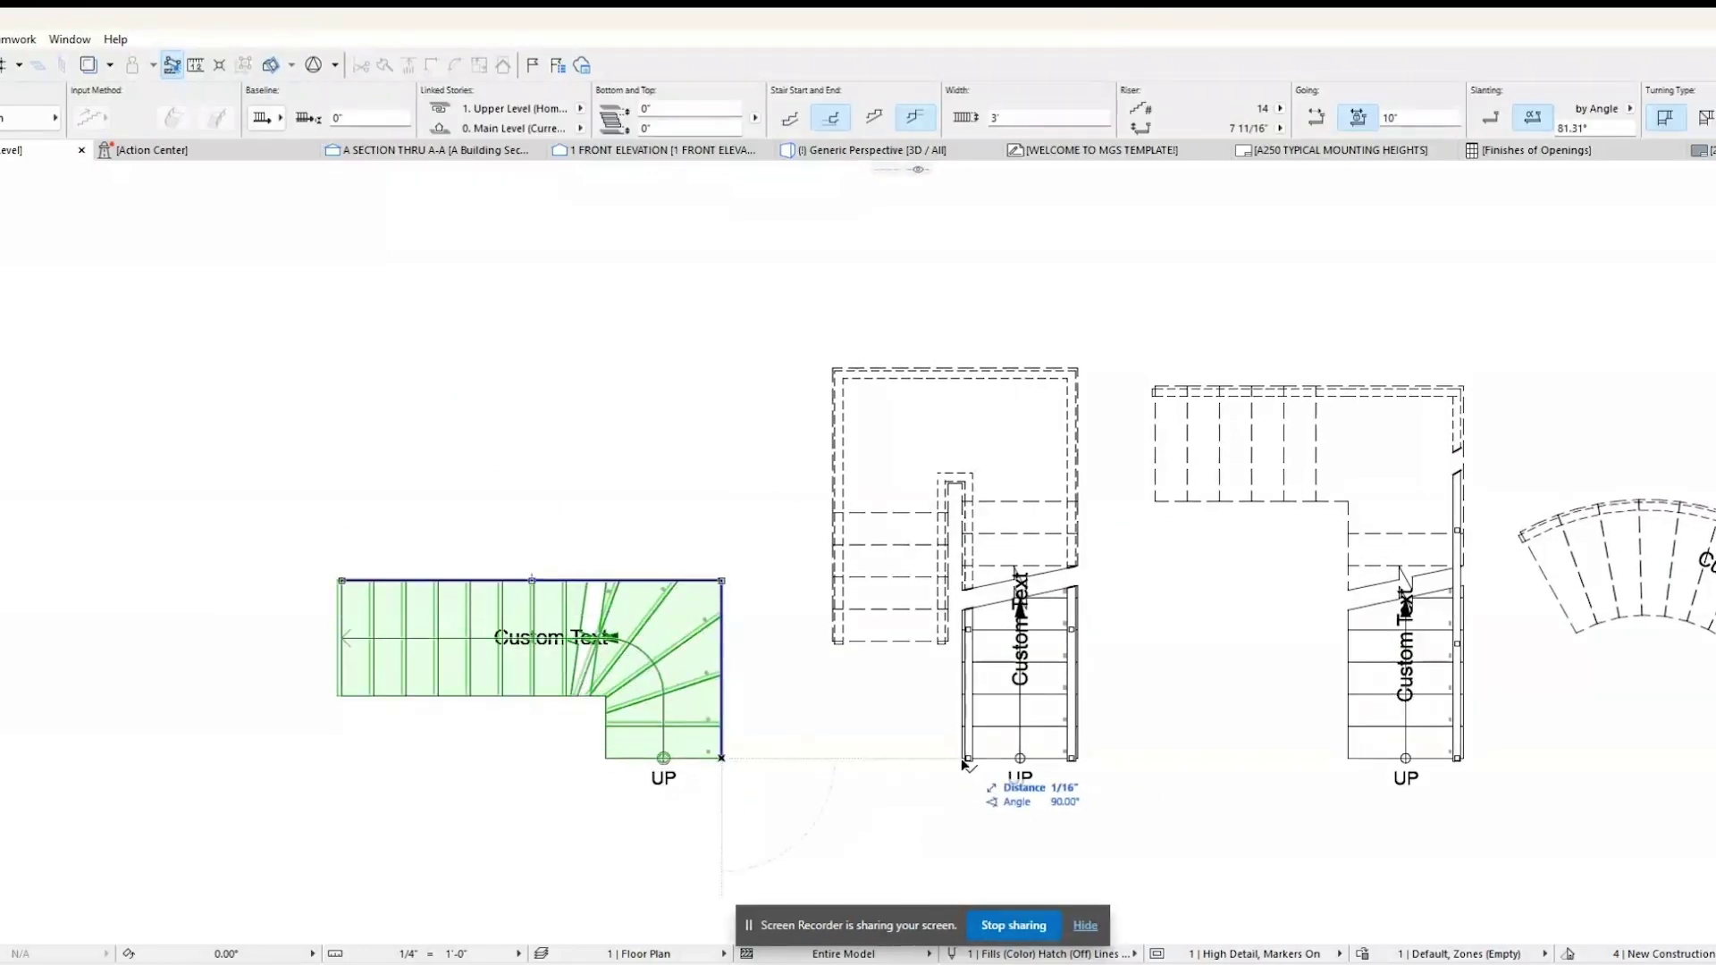
pyautogui.press('Escape')
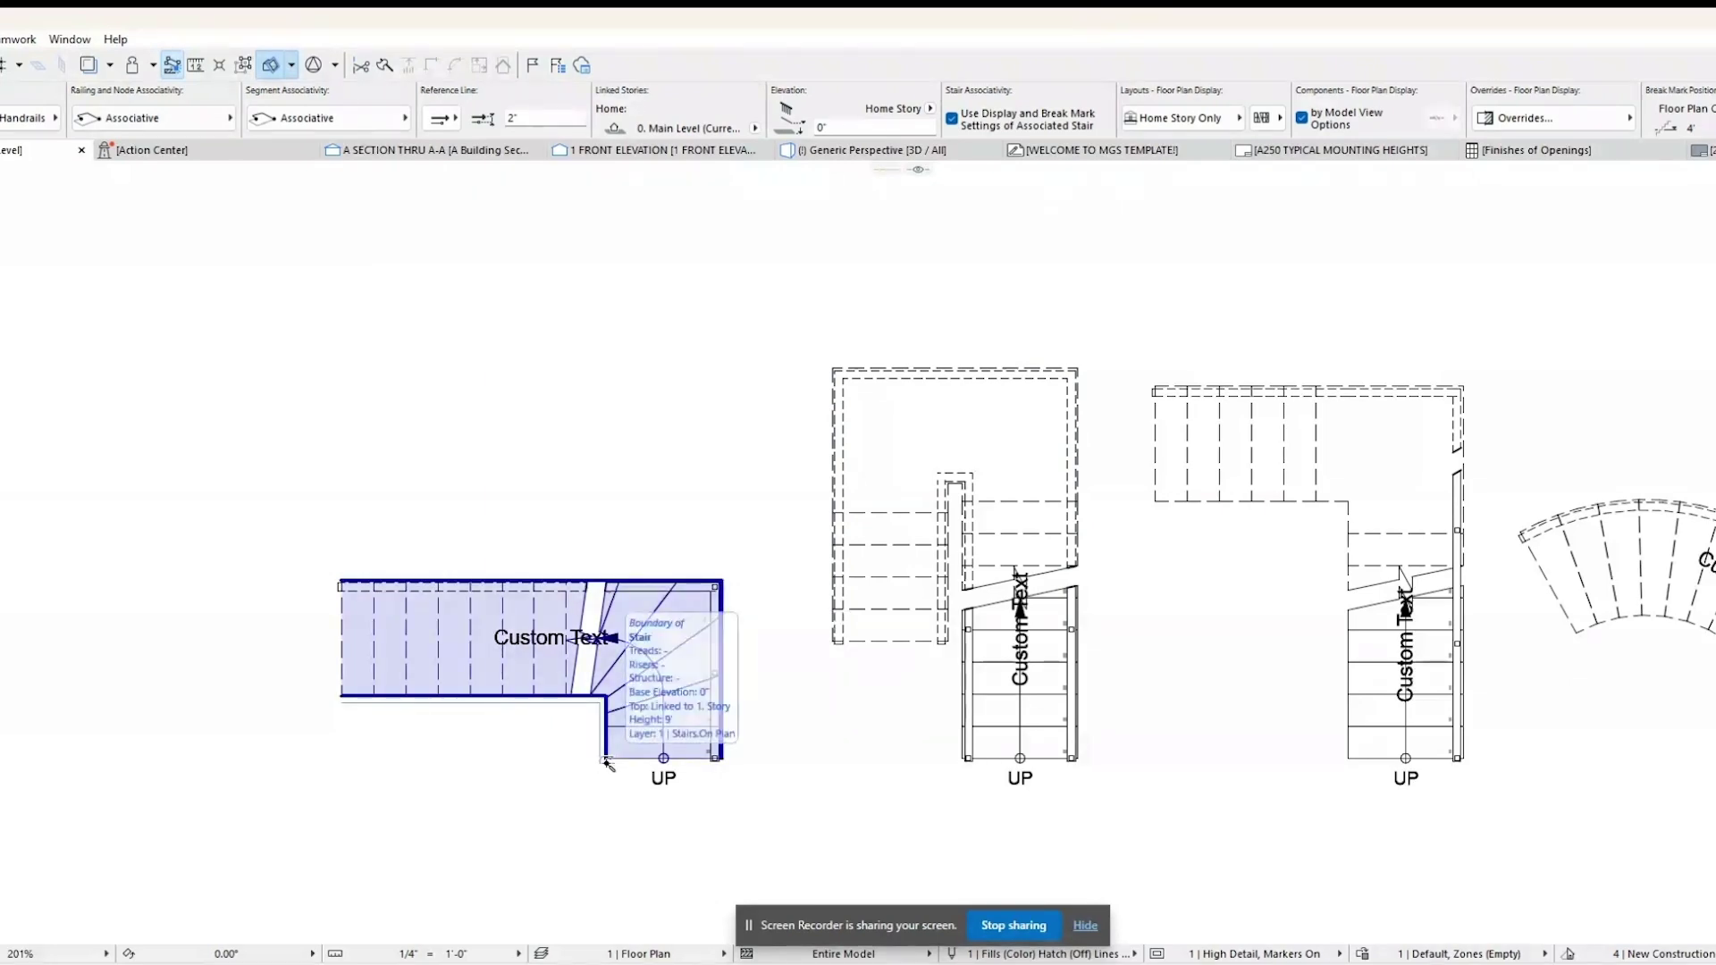
# Examine the L-shaped winder stair and its railing in the 3D perspective, and return to the floor plan.
pyautogui.click(867, 150)
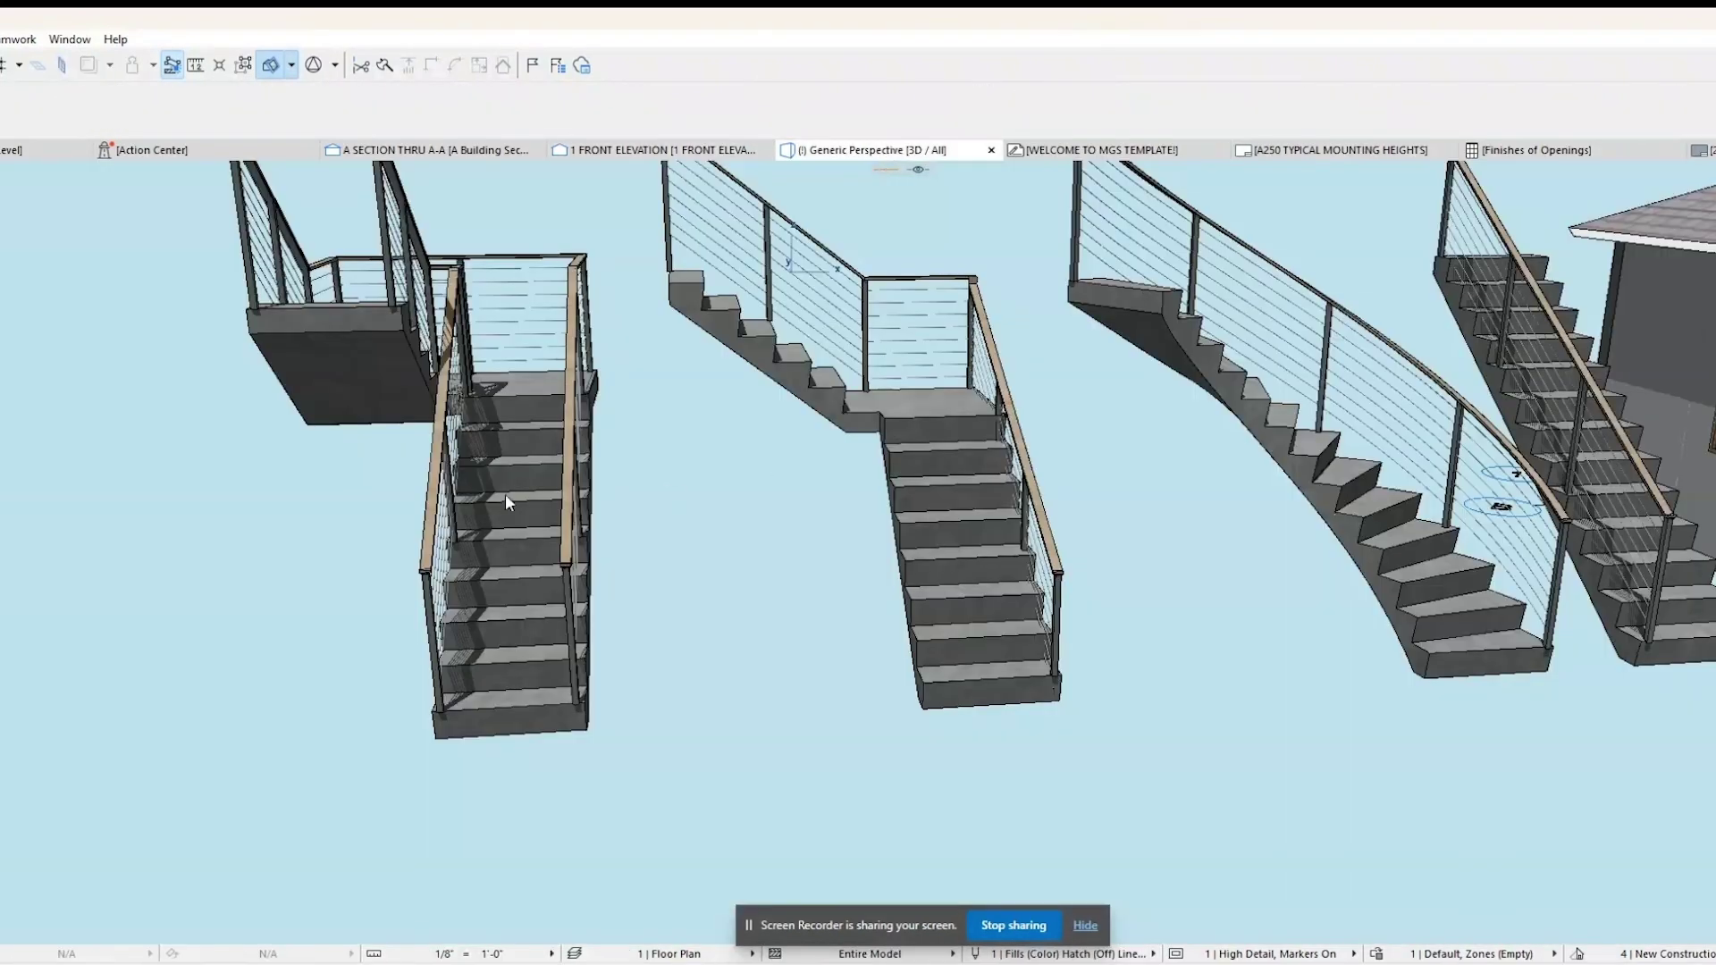
pyautogui.scroll(-2, 492, 517)
pyautogui.moveTo(468, 536); pyautogui.dragTo(930, 627, button='middle')
pyautogui.moveTo(685, 412); pyautogui.dragTo(748, 430, button='middle')
pyautogui.click(4, 150)
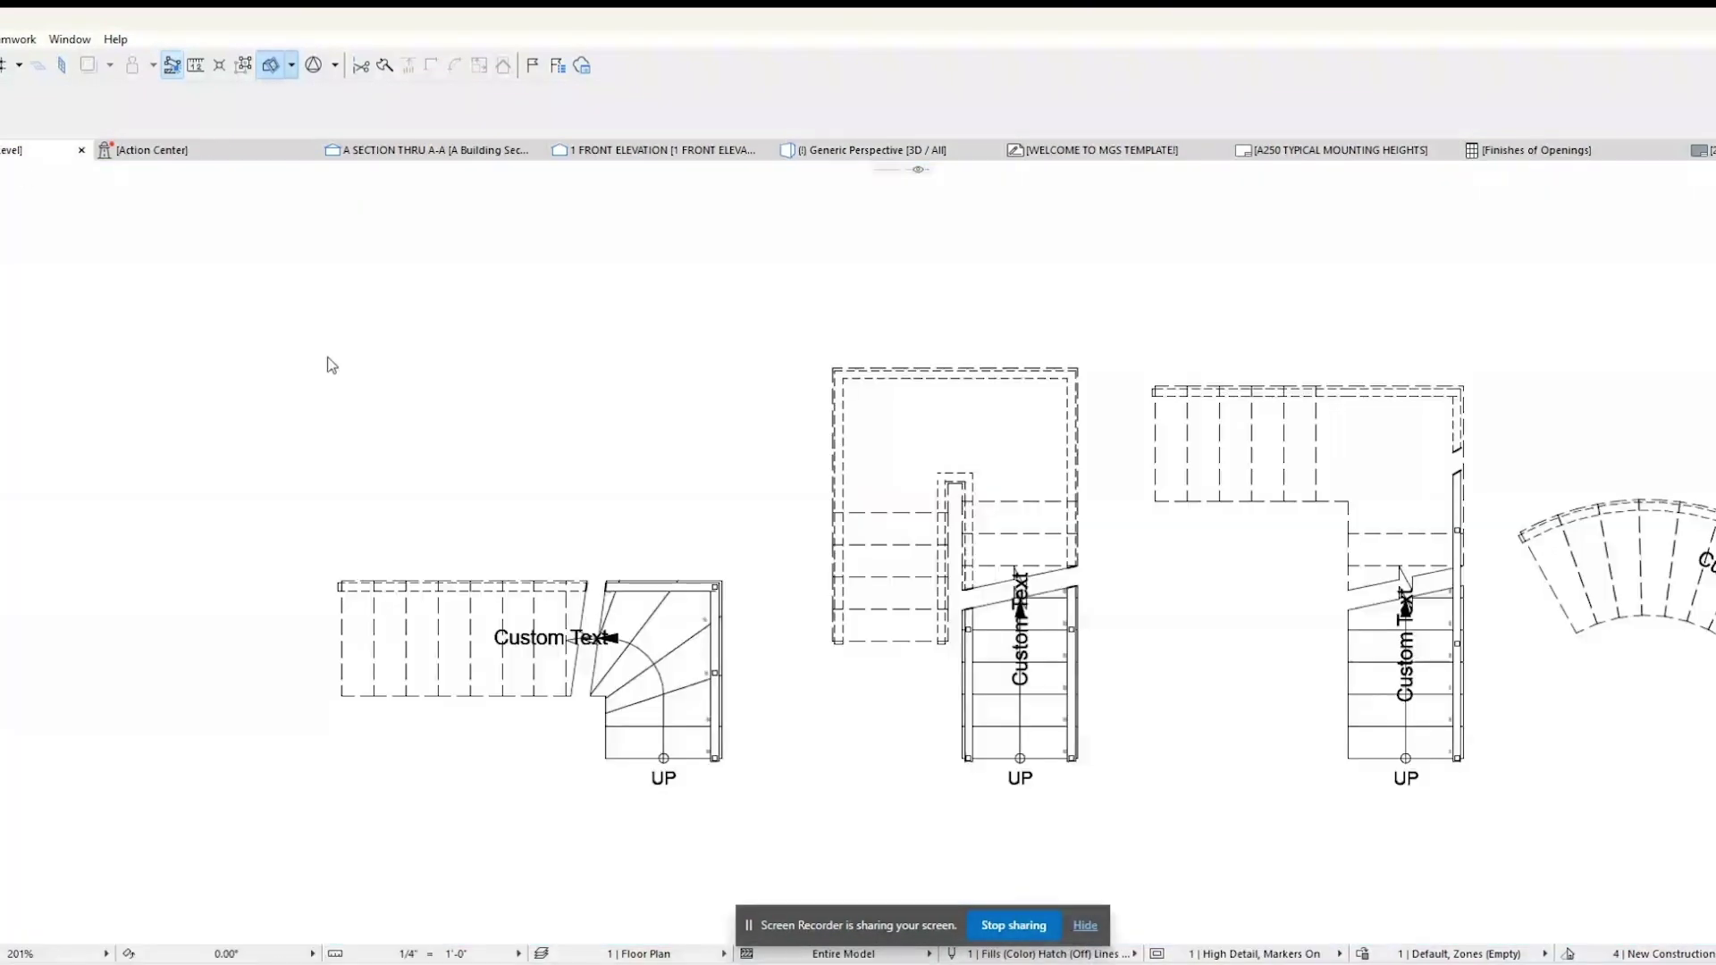
pyautogui.scroll(-2, 699, 608)
pyautogui.moveTo(702, 610); pyautogui.dragTo(834, 588, button='middle')
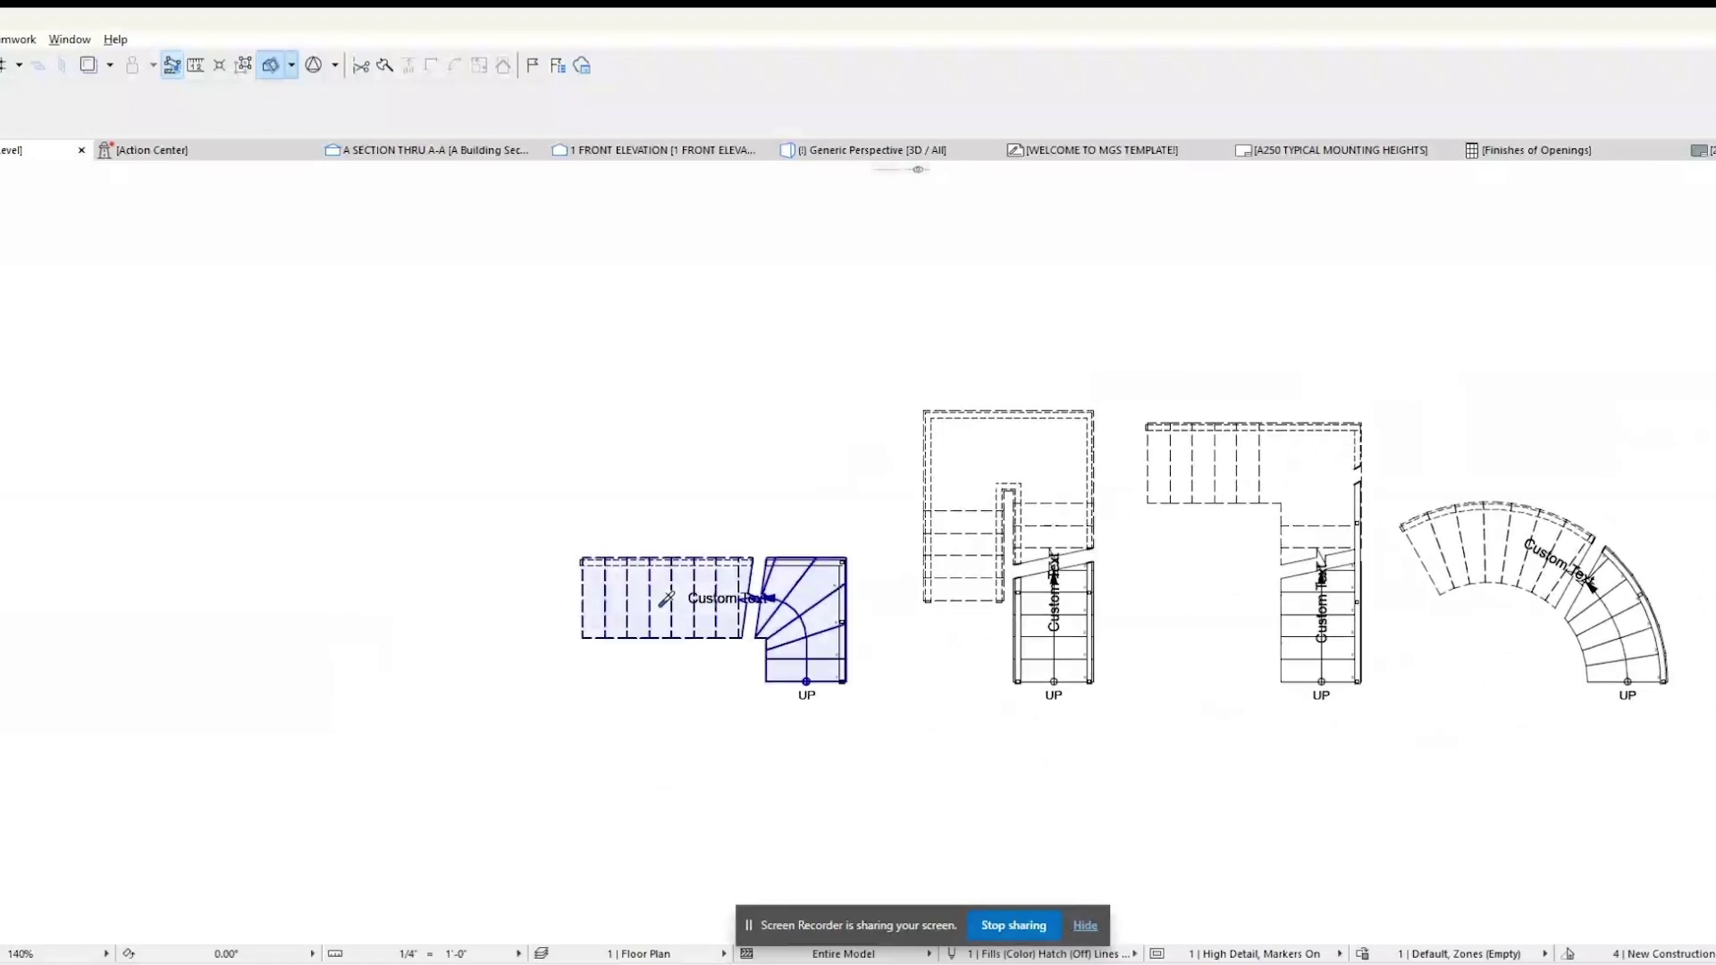
# Using the first winder stair's settings, draw a second L-shaped stair beside it with the other winder type and a longer first leg.
pyautogui.keyDown('alt'); pyautogui.click(665, 604); pyautogui.keyUp('alt')
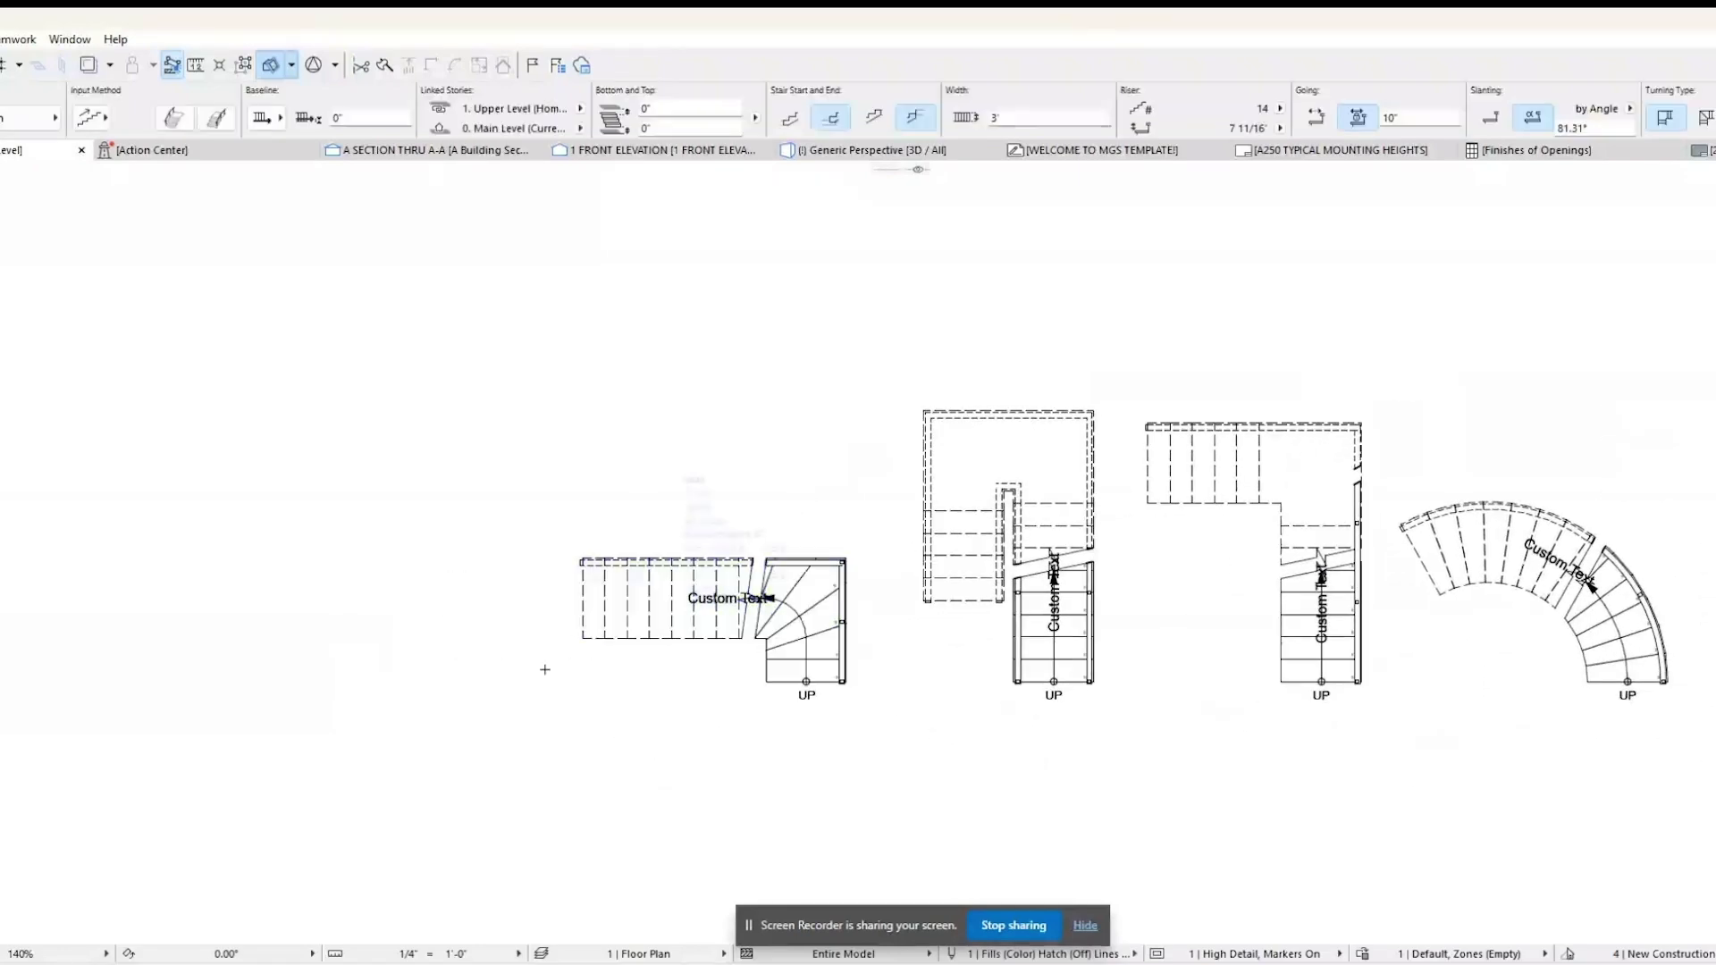
pyautogui.click(483, 681)
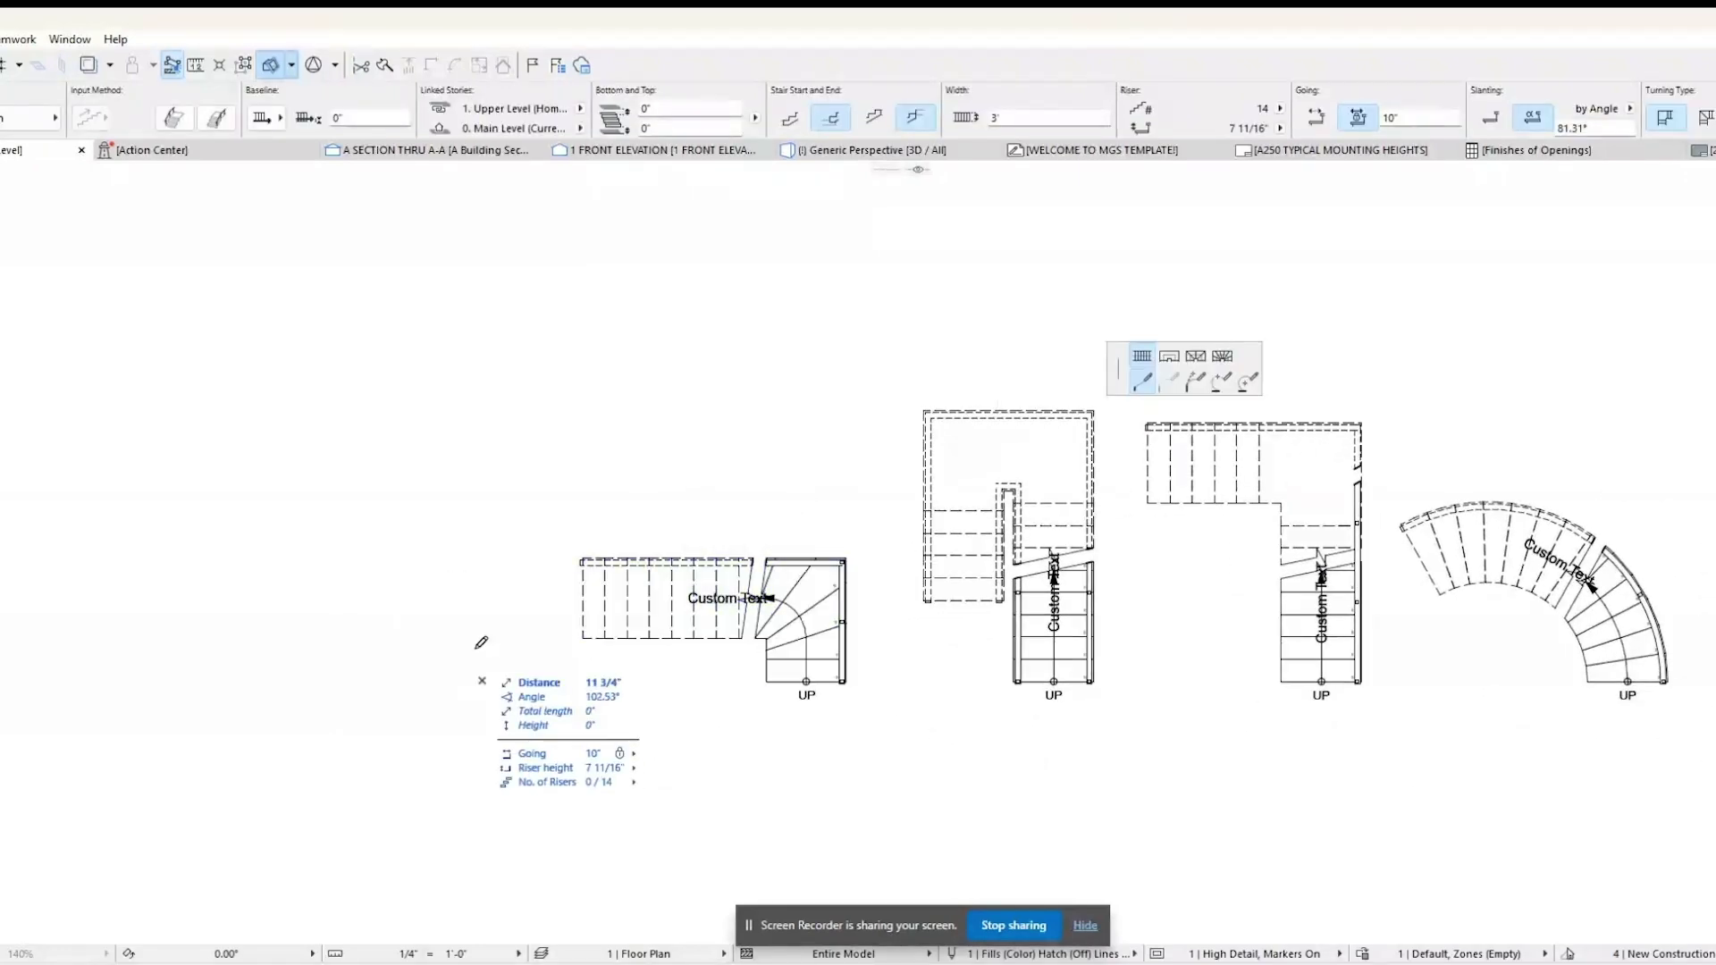
pyautogui.click(1198, 356)
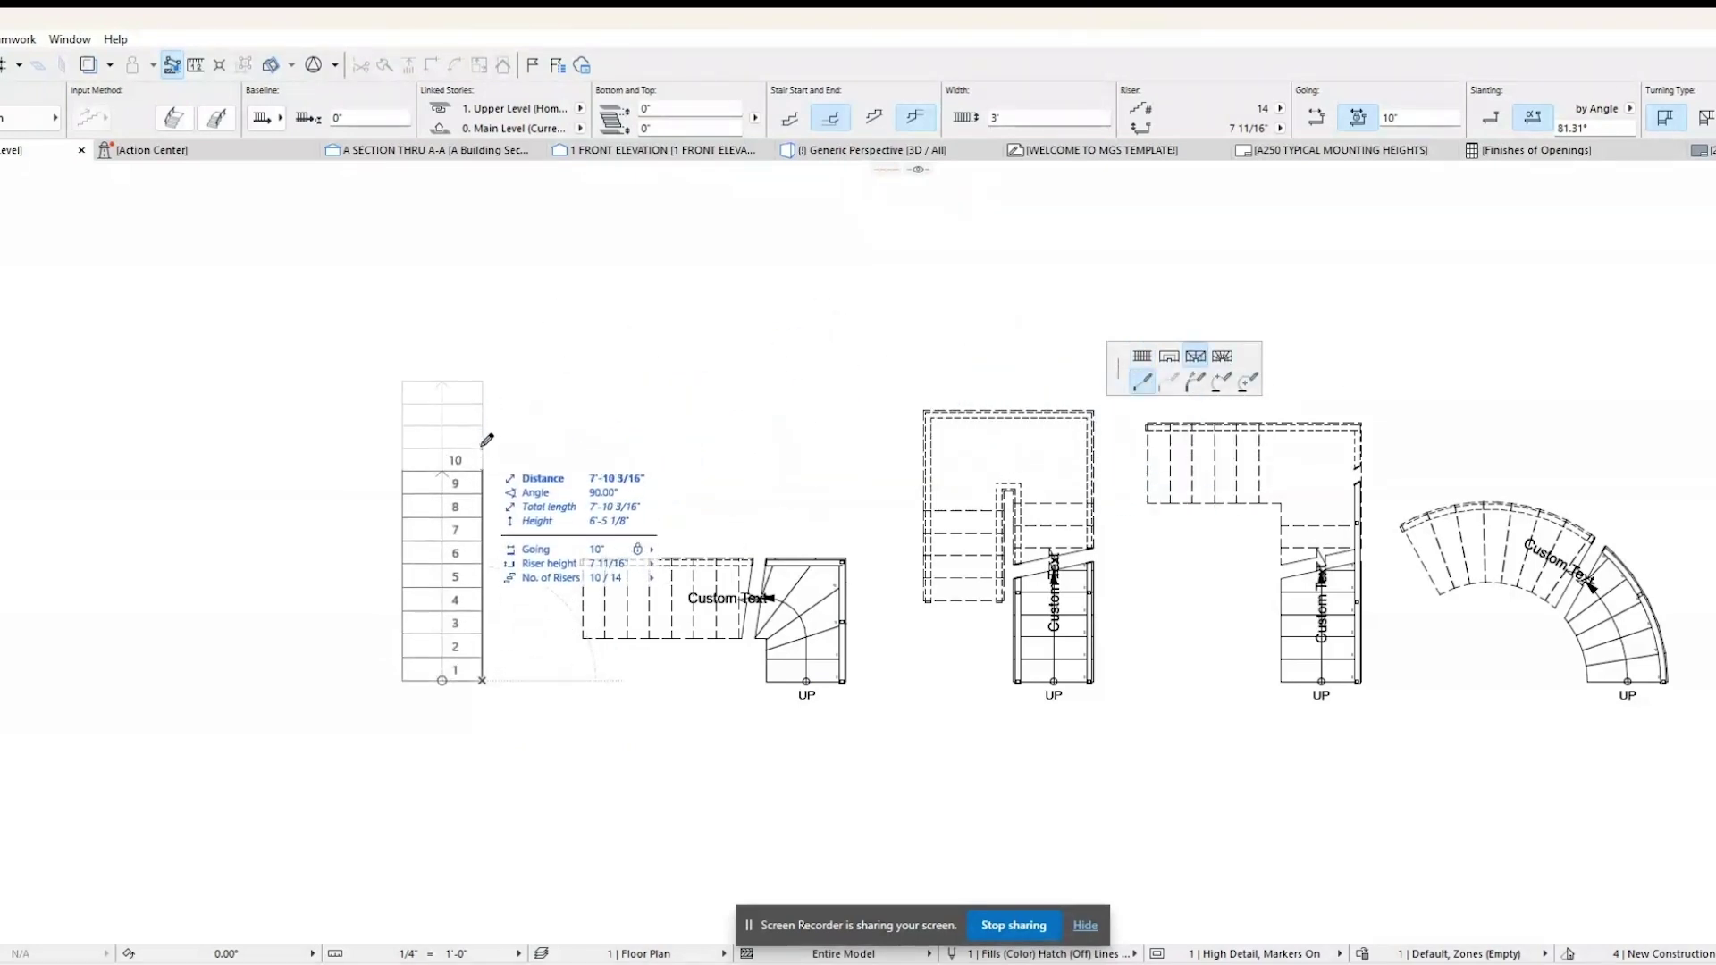
pyautogui.click(483, 476)
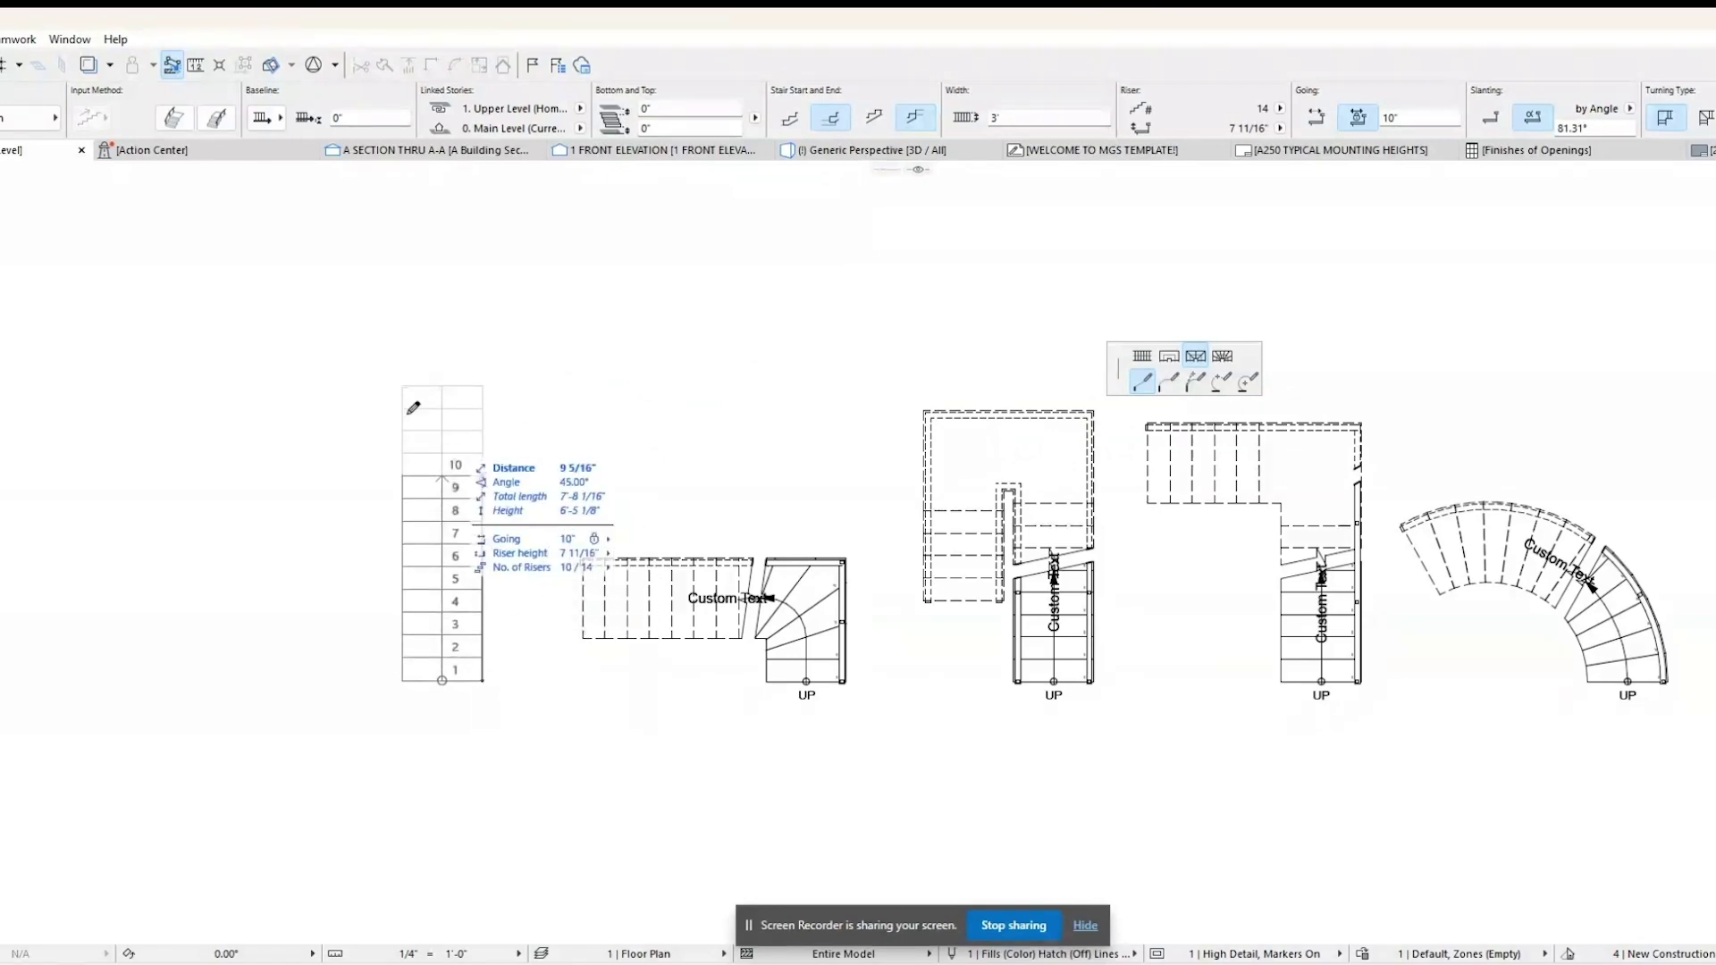
pyautogui.click(268, 475)
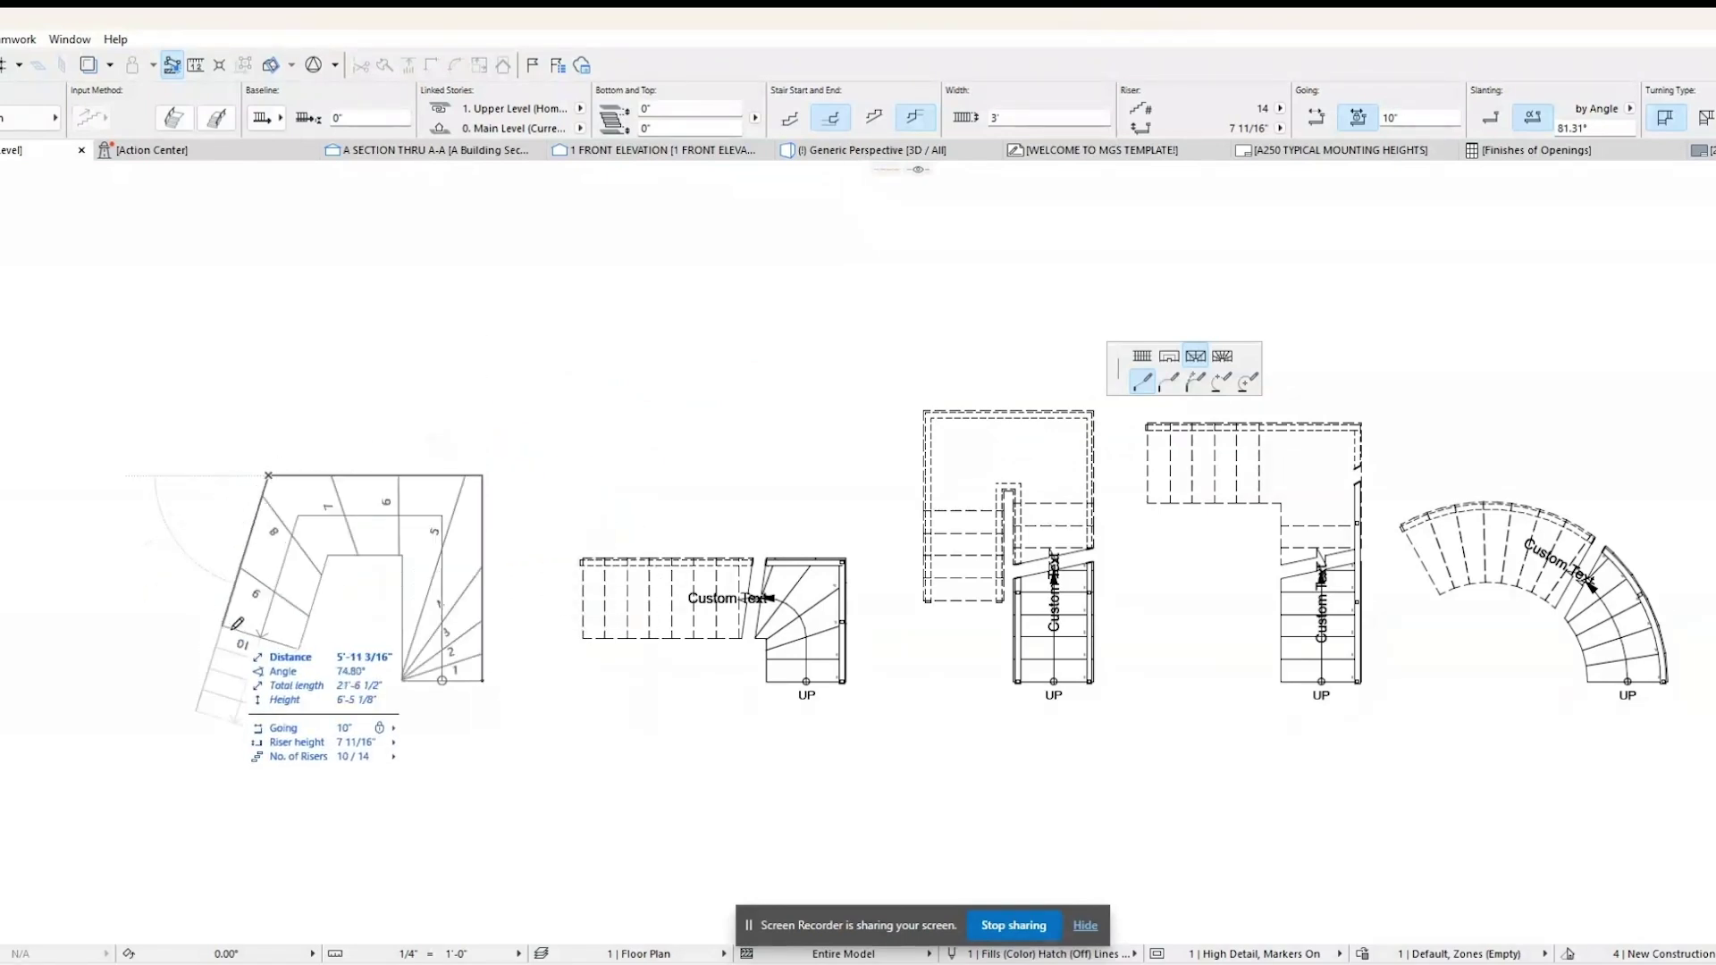
pyautogui.doubleClick(269, 475)
# Move the second winder stair so its start edge lines up with the neighbouring winder stair's base.
pyautogui.scroll(3, 512, 626)
pyautogui.moveTo(513, 627); pyautogui.dragTo(616, 617, button='middle')
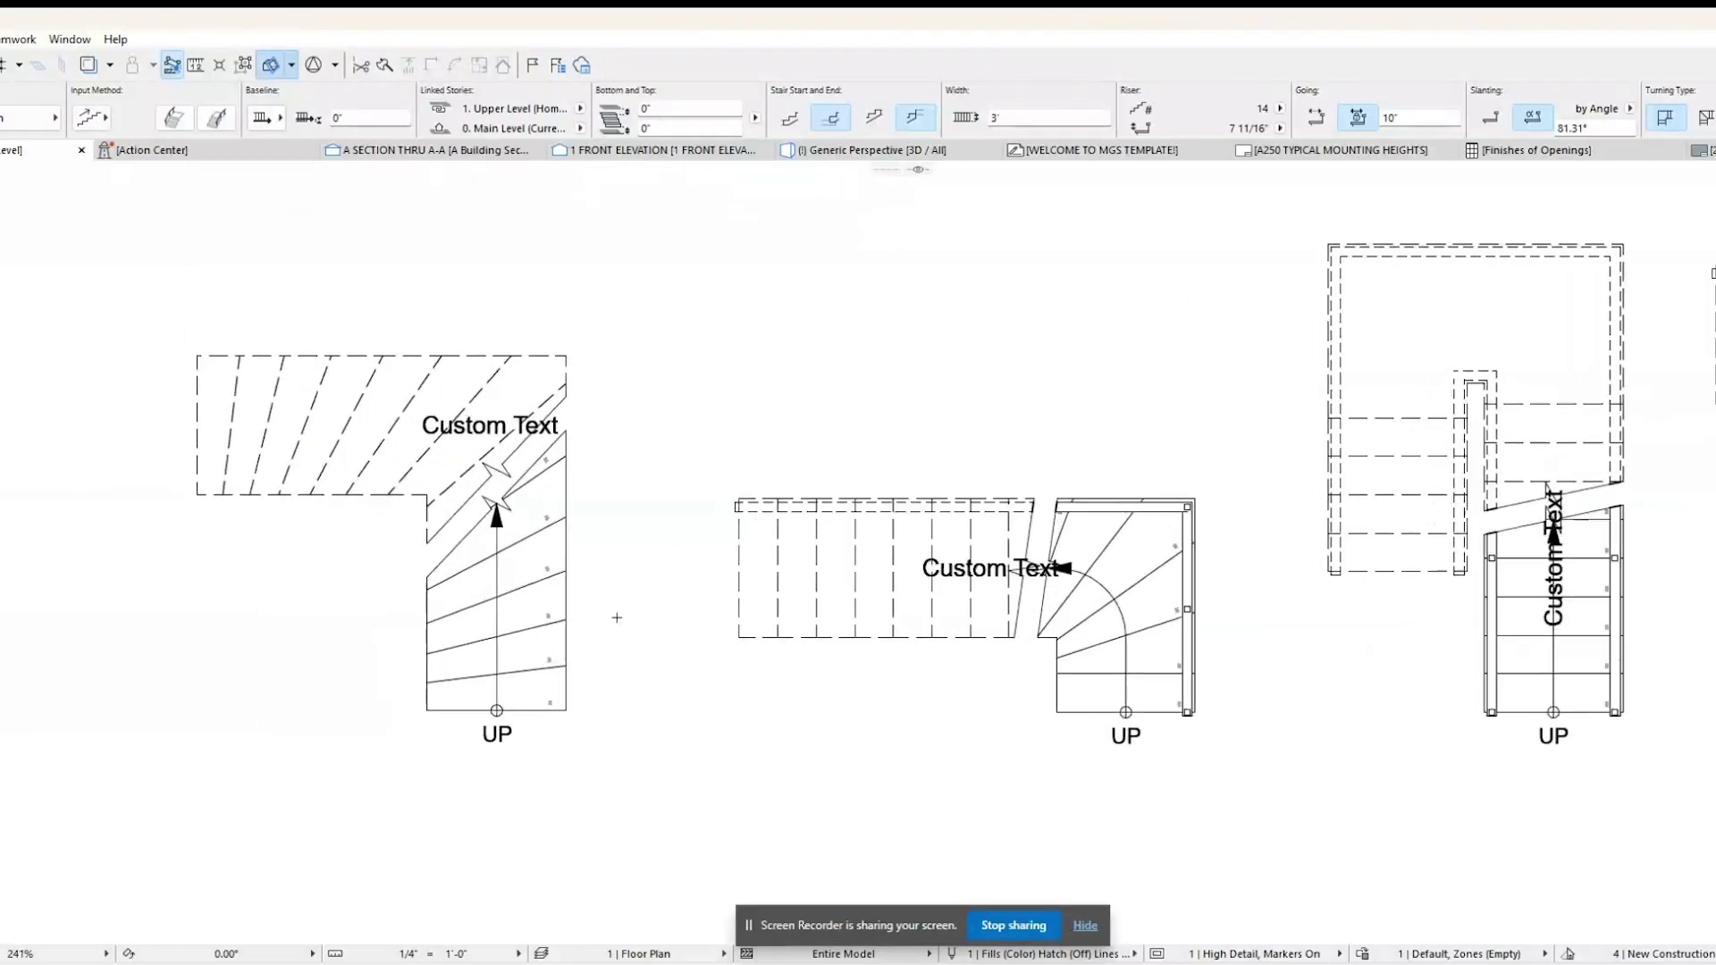
pyautogui.keyDown('shift'); pyautogui.click(567, 712); pyautogui.keyUp('shift')
pyautogui.hotkey('ctrl', 'd')
pyautogui.click(566, 712)
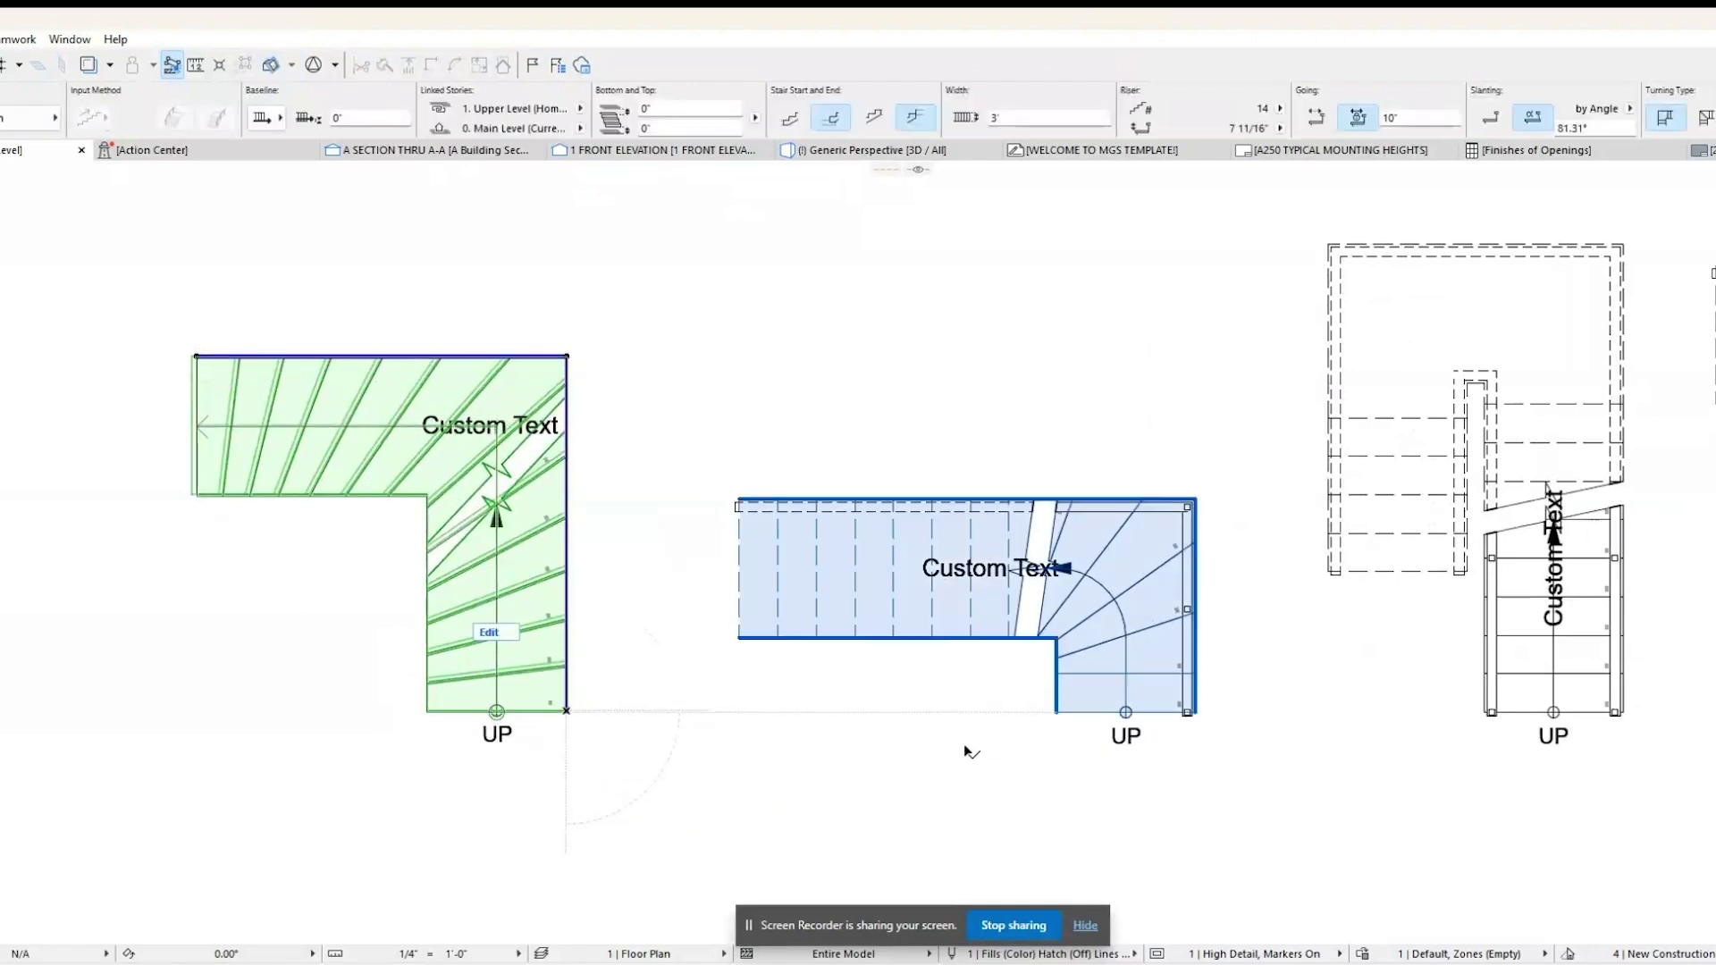
pyautogui.press('Escape')
# Place an associative railing along the second winder stair's outer edge and view the stairs in the 3D perspective.
pyautogui.click(565, 712)
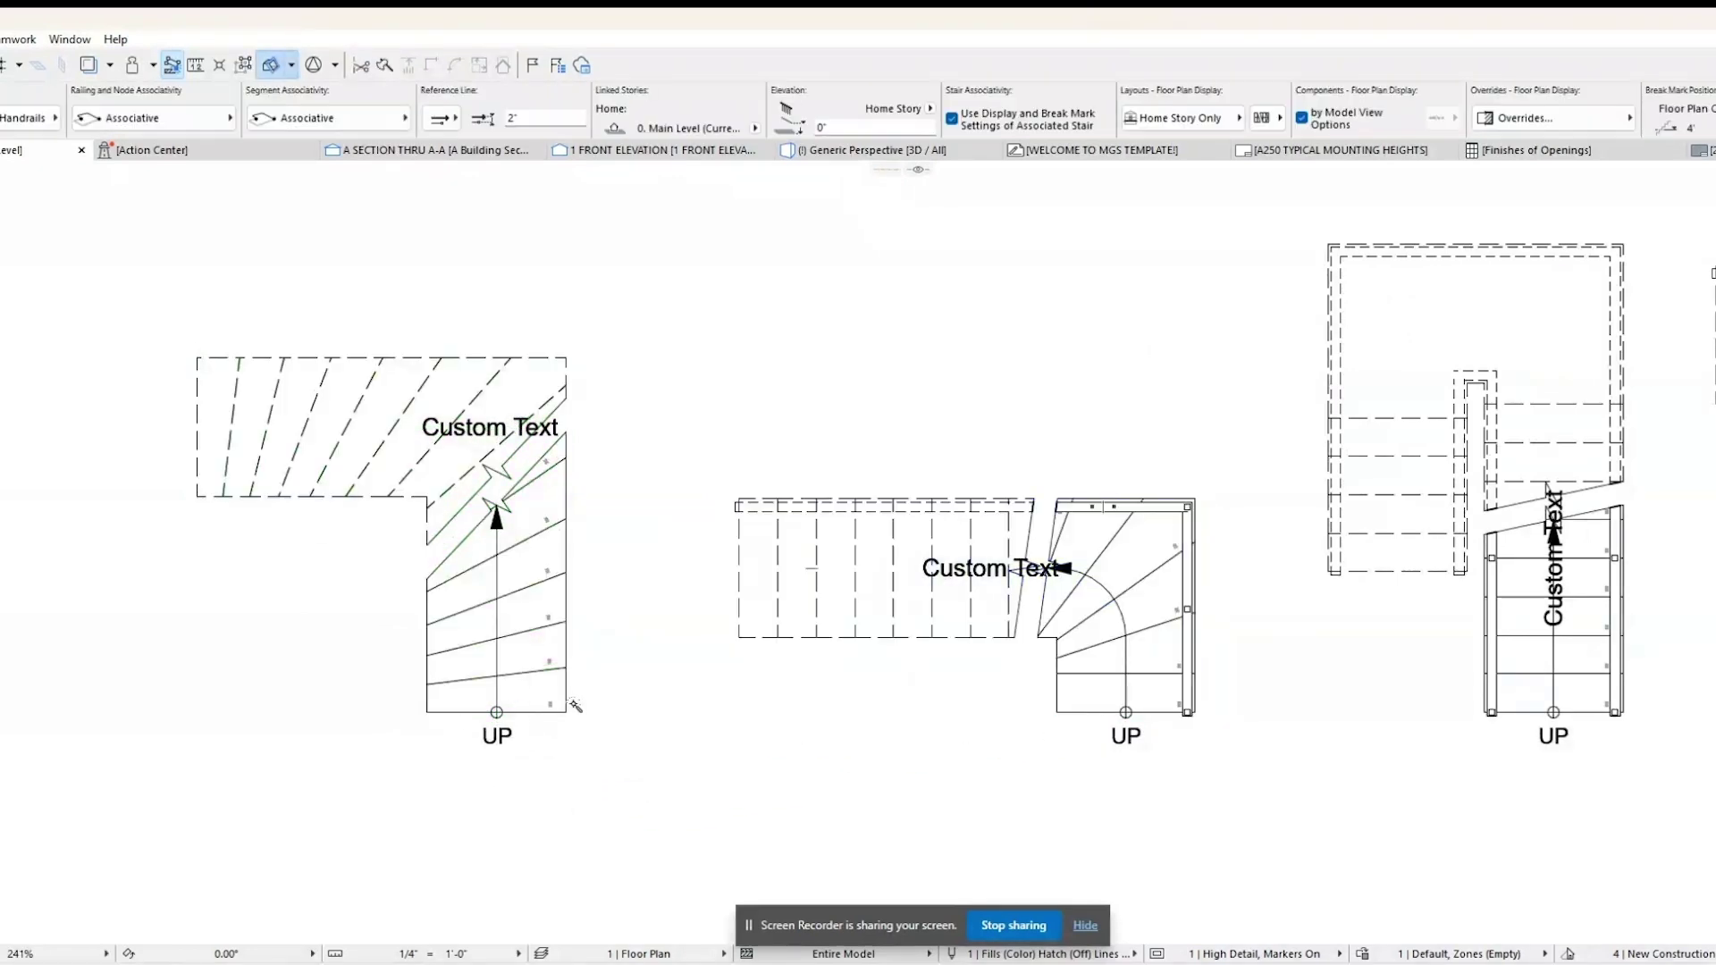
pyautogui.press('Escape')
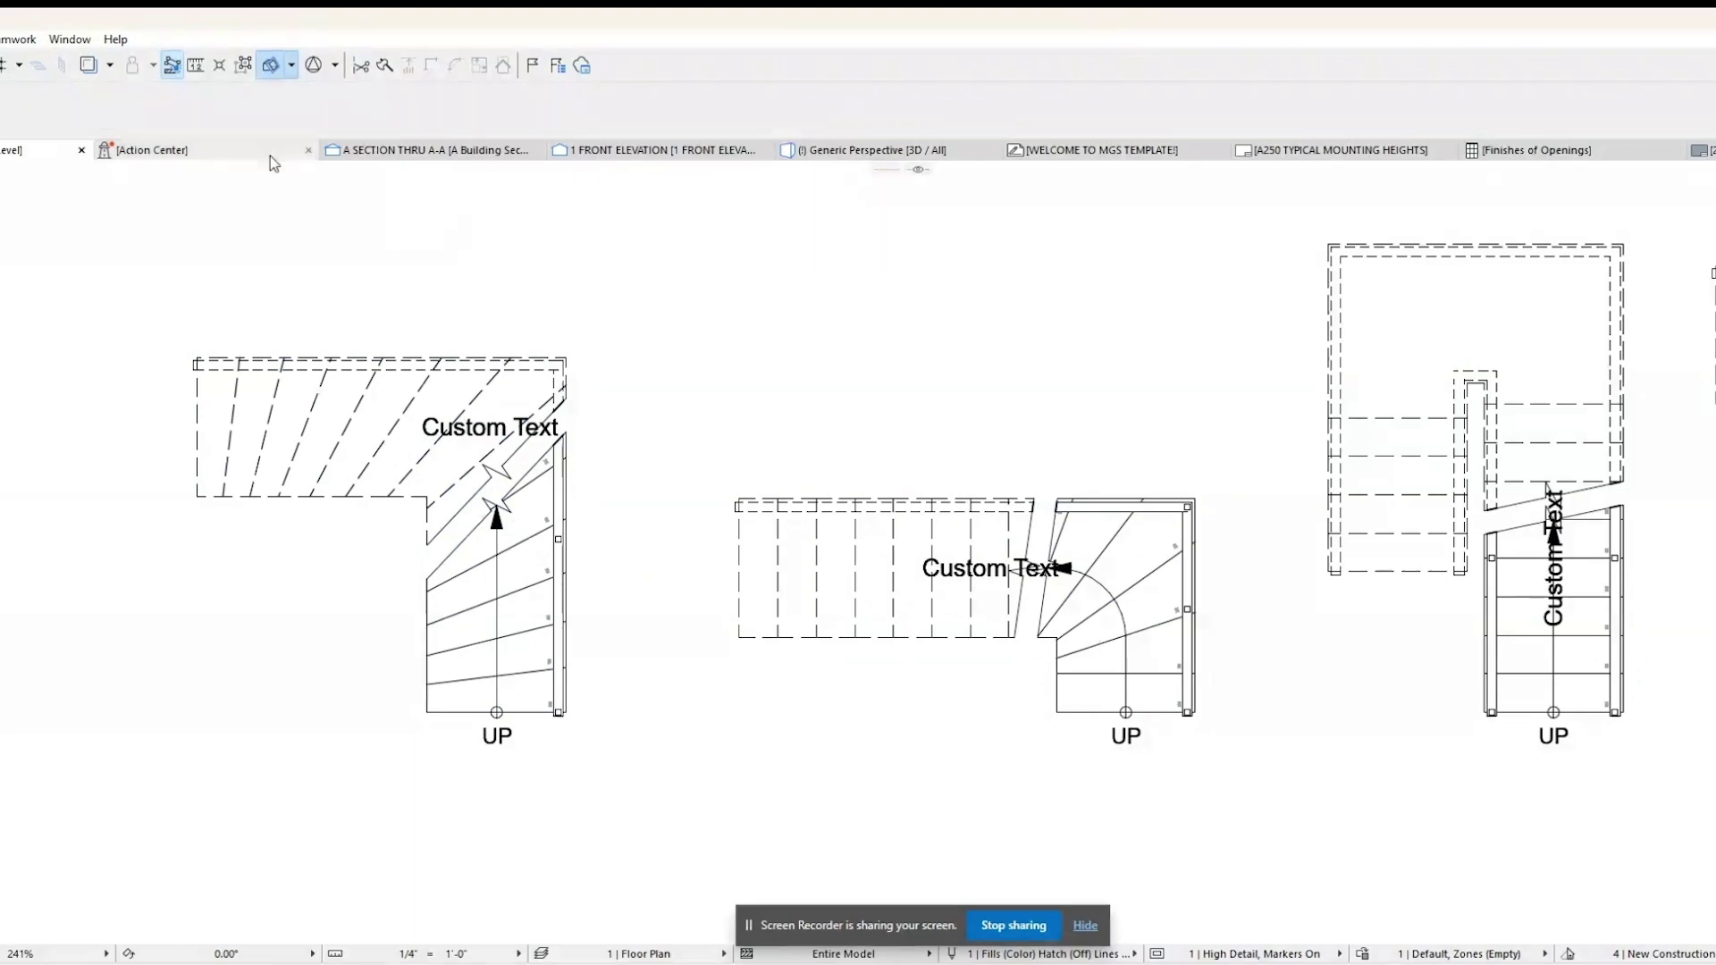
pyautogui.click(903, 151)
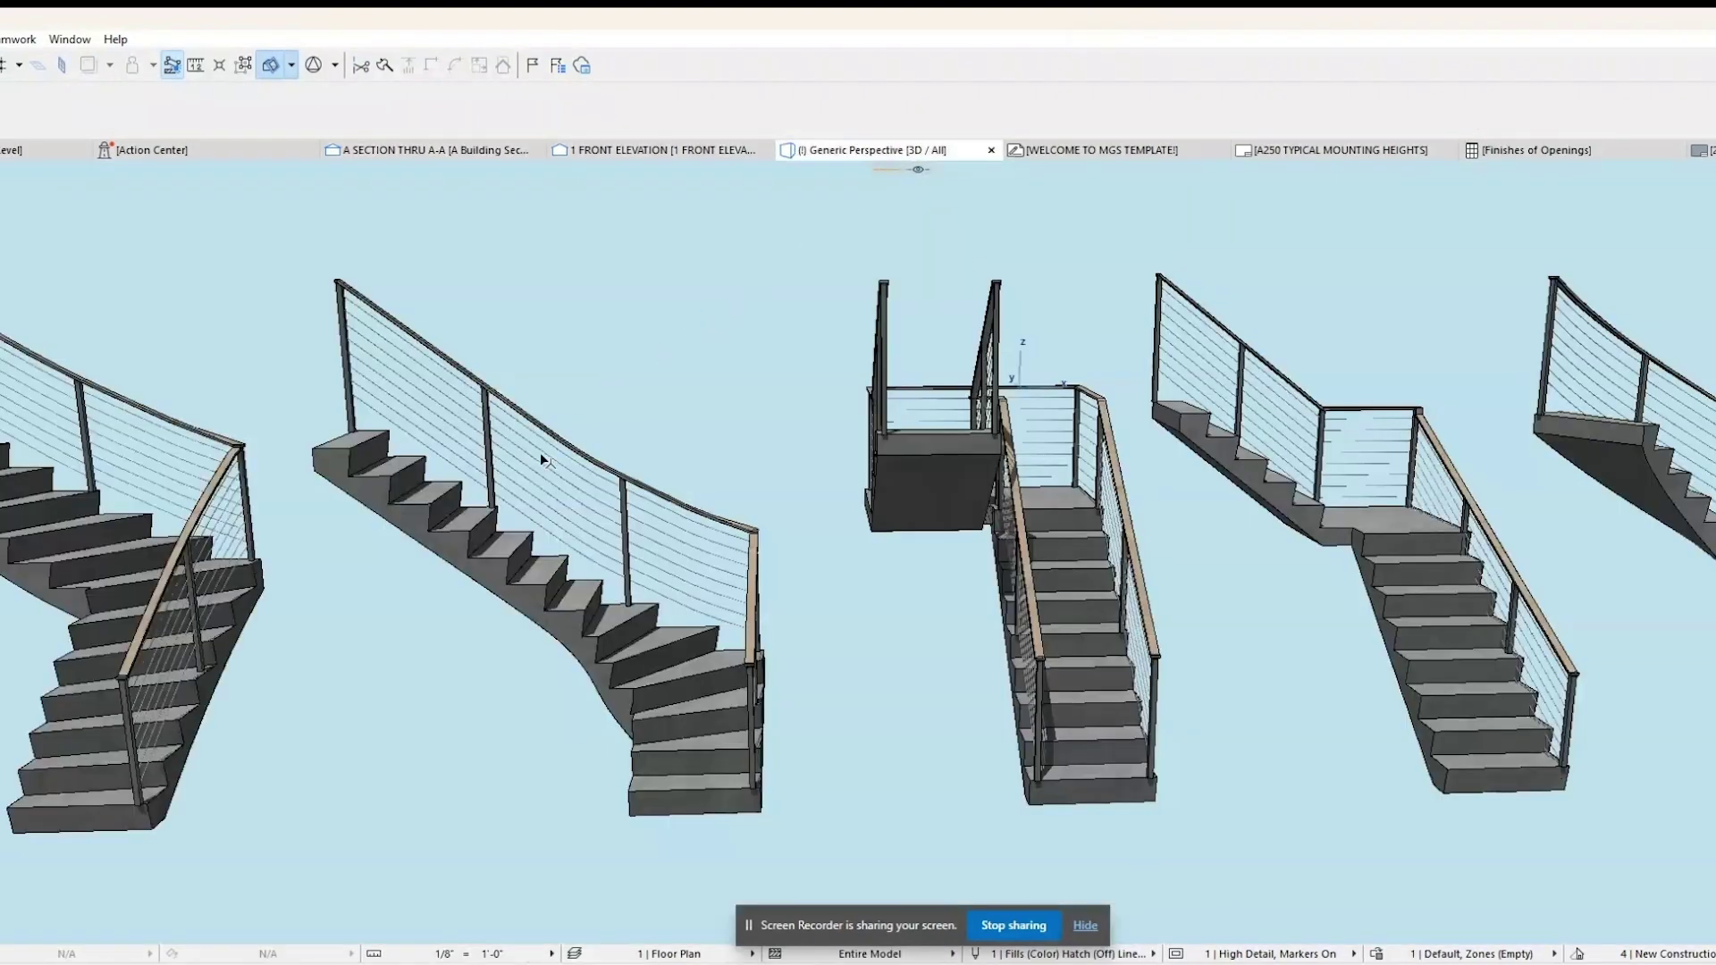
pyautogui.keyDown('shift'); pyautogui.moveTo(539, 452); pyautogui.dragTo(897, 581, button='middle'); pyautogui.keyUp('shift')
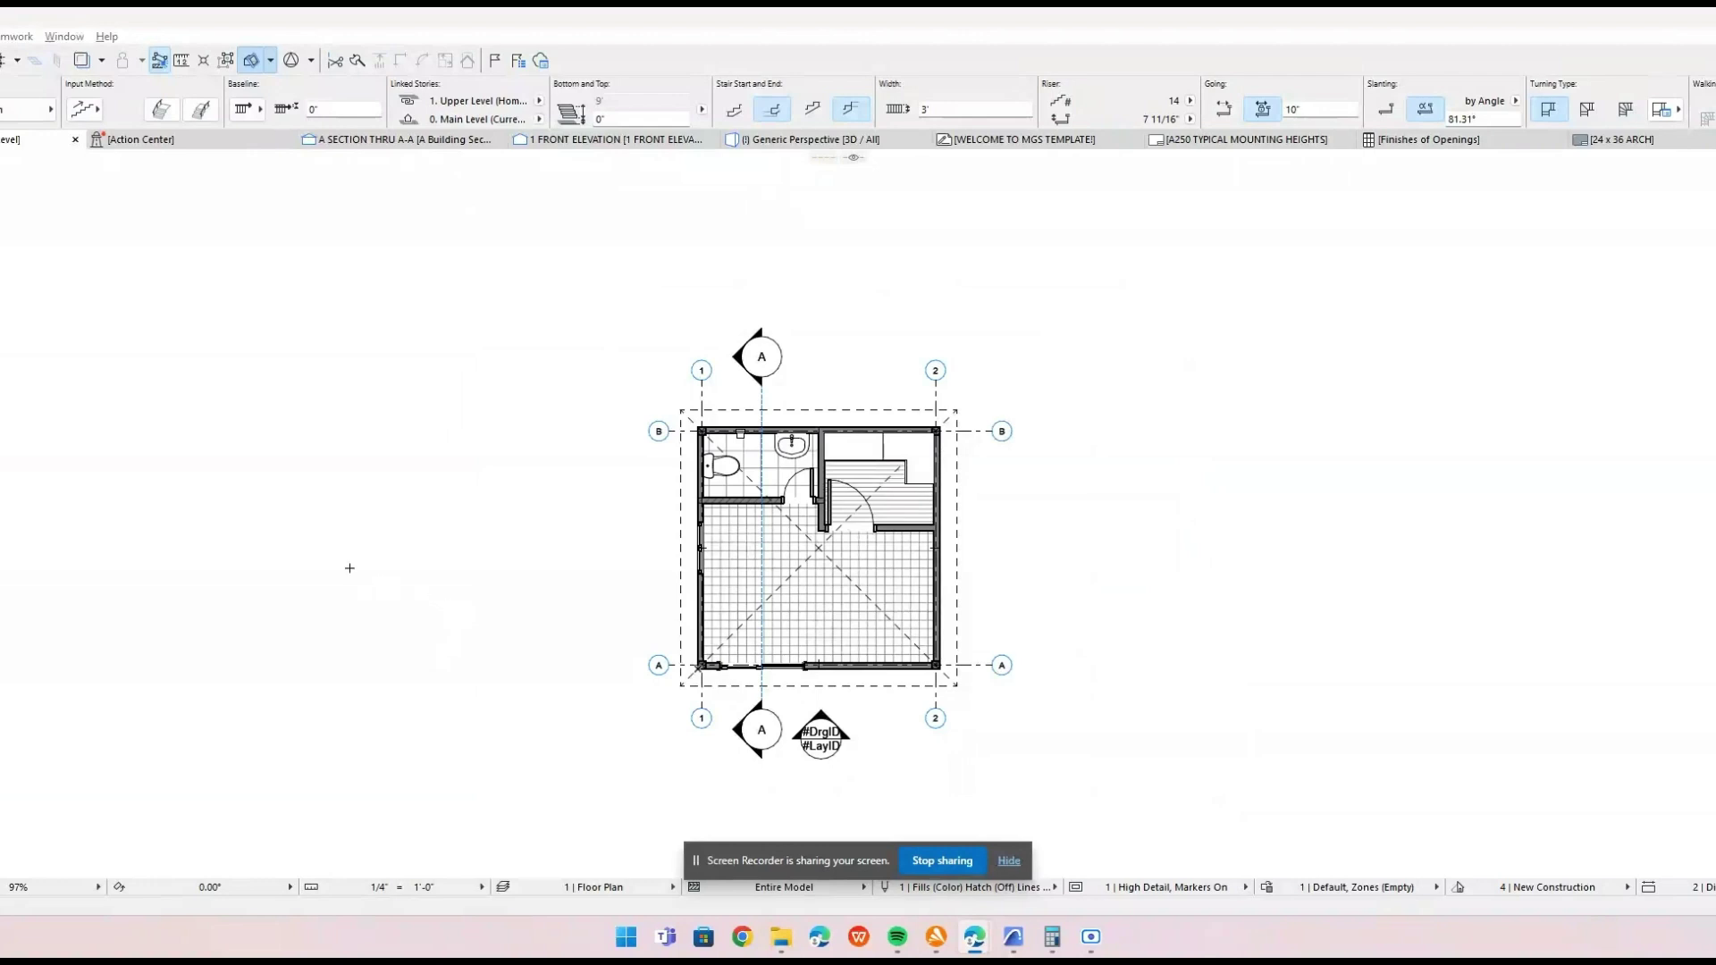
# Place a straight 3' wide stair with 14 risers along the building's grid 1 wall, starting at the A/1 corner.
pyautogui.scroll(4, 704, 657)
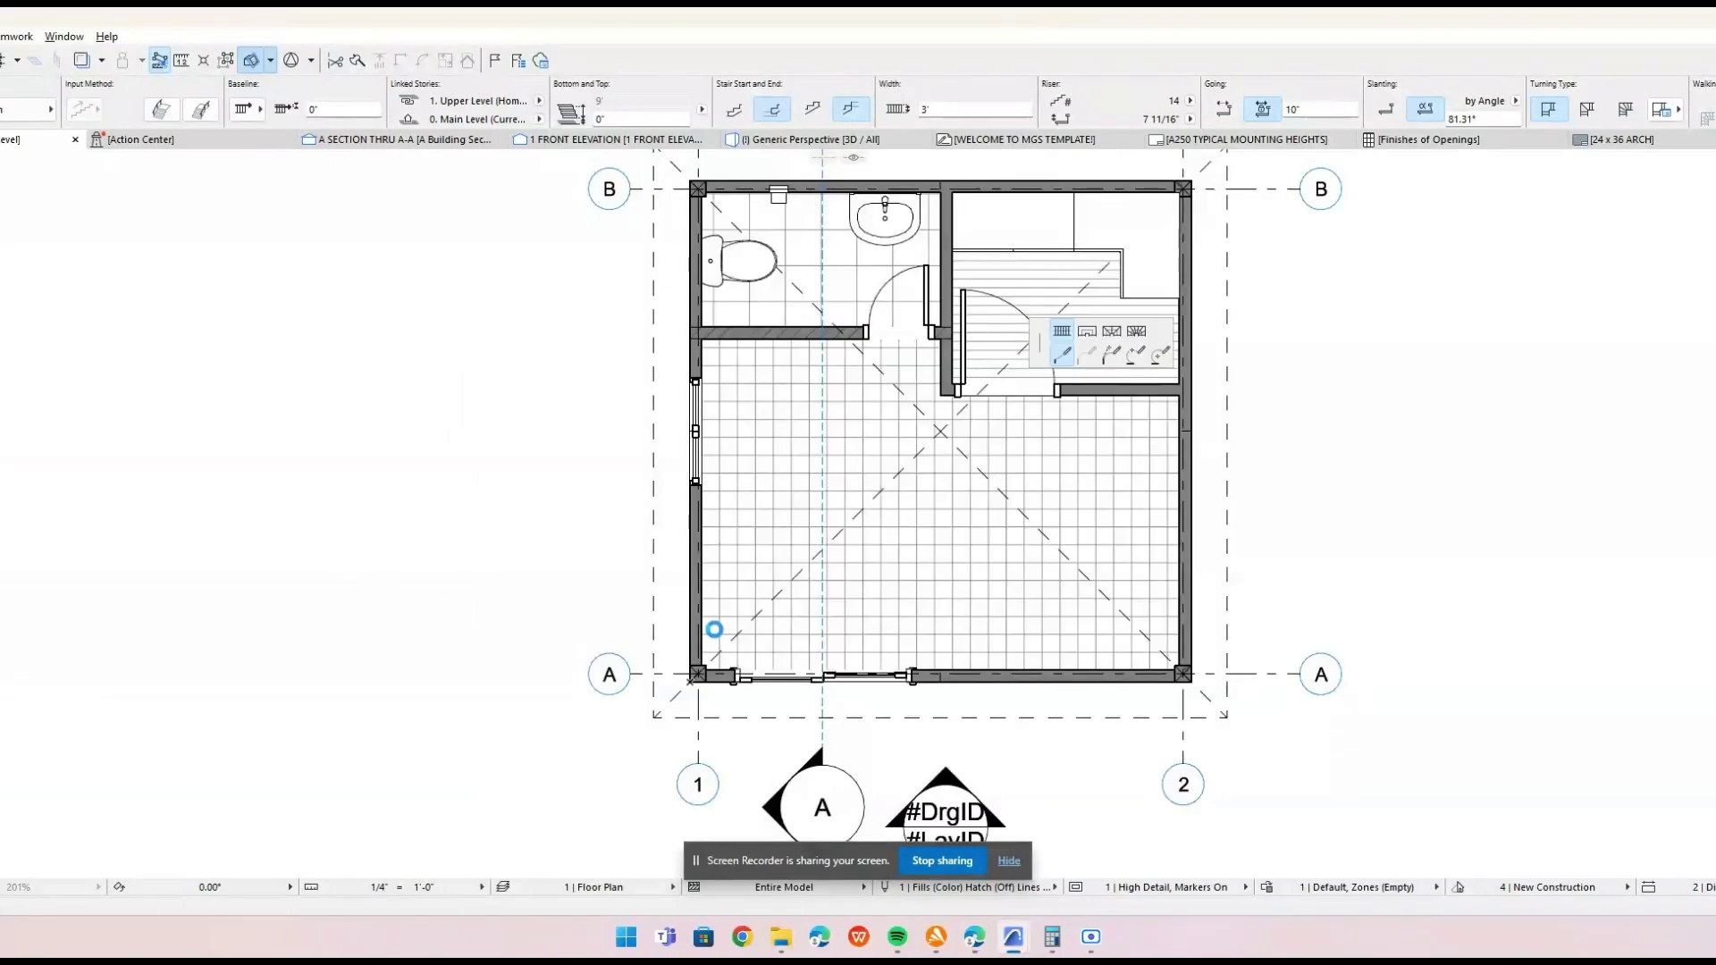
pyautogui.click(704, 656)
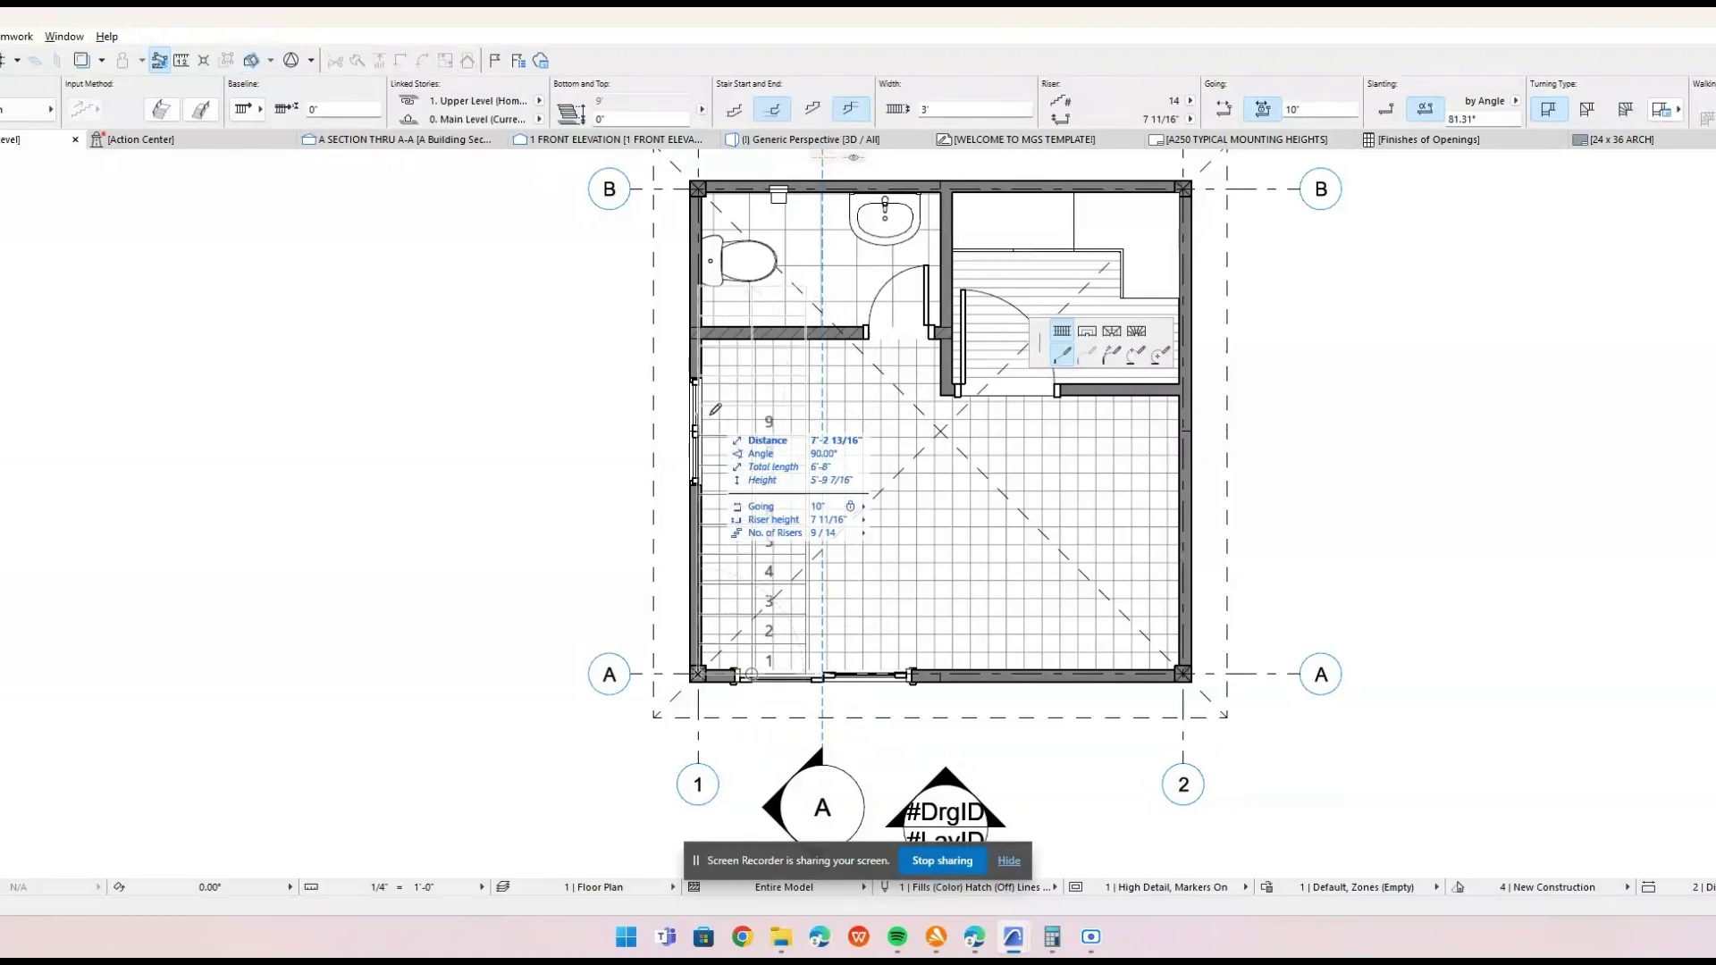
pyautogui.click(699, 313)
# Move the straight stair horizontally outside the building beyond the grid 1 wall, keeping its base on grid line A.
pyautogui.keyDown('shift'); pyautogui.click(771, 554); pyautogui.keyUp('shift')
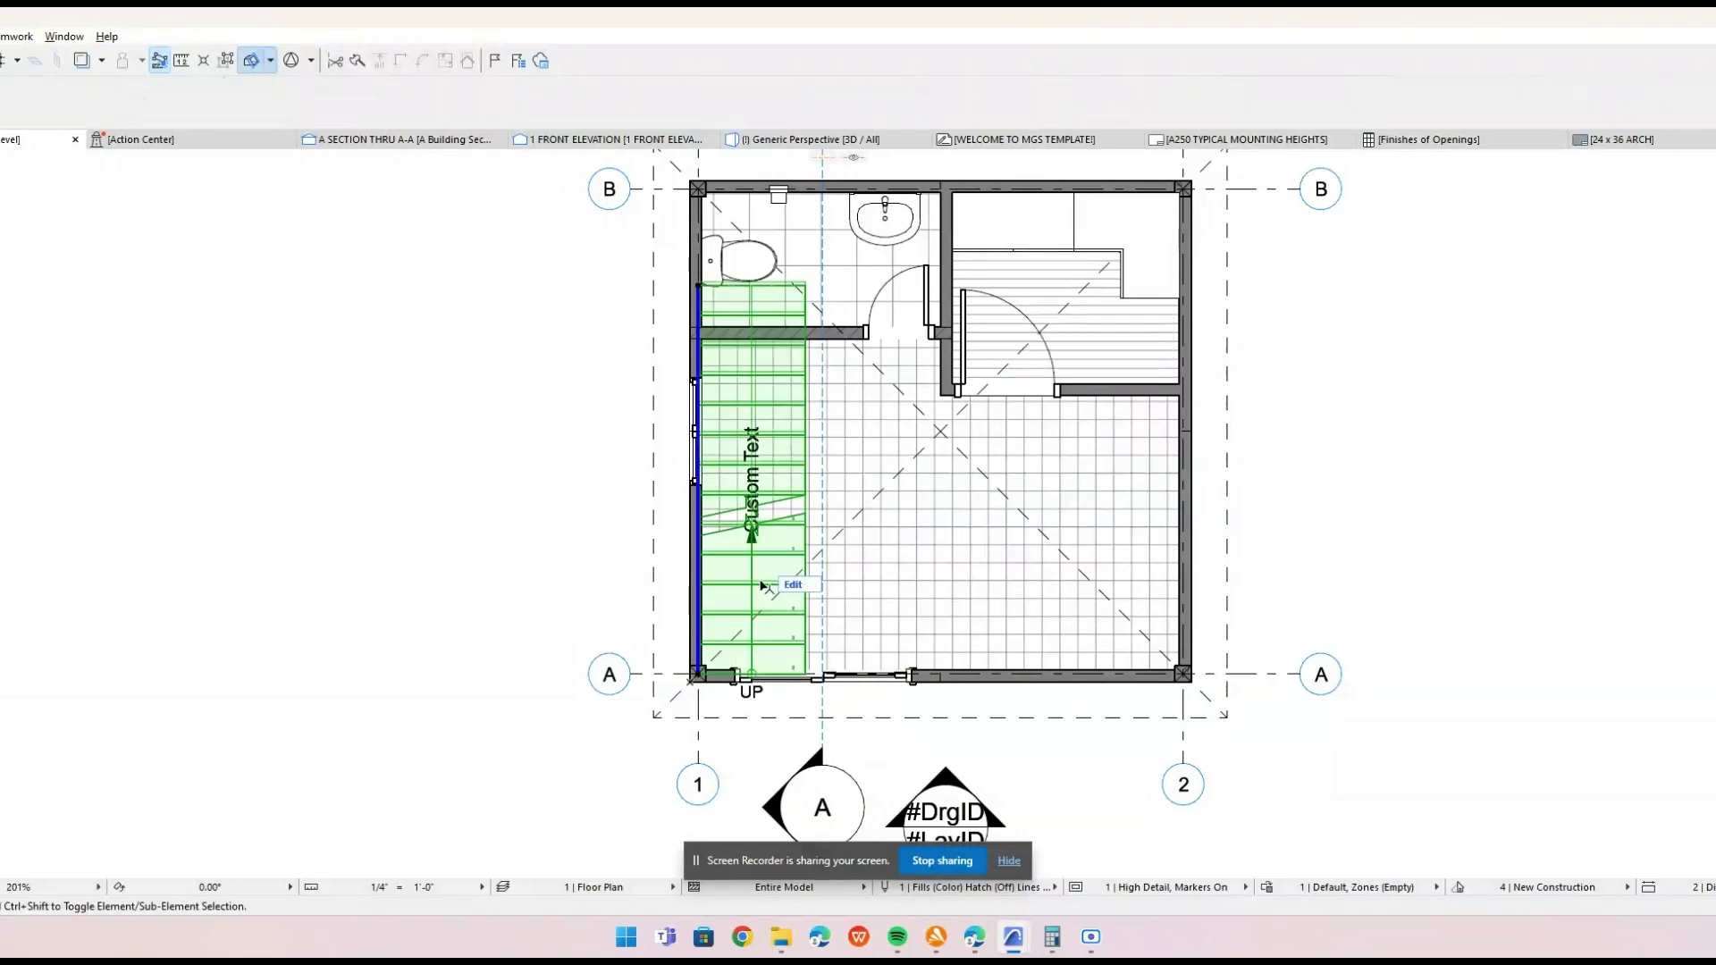
pyautogui.hotkey('ctrl', 'd')
pyautogui.click(698, 674)
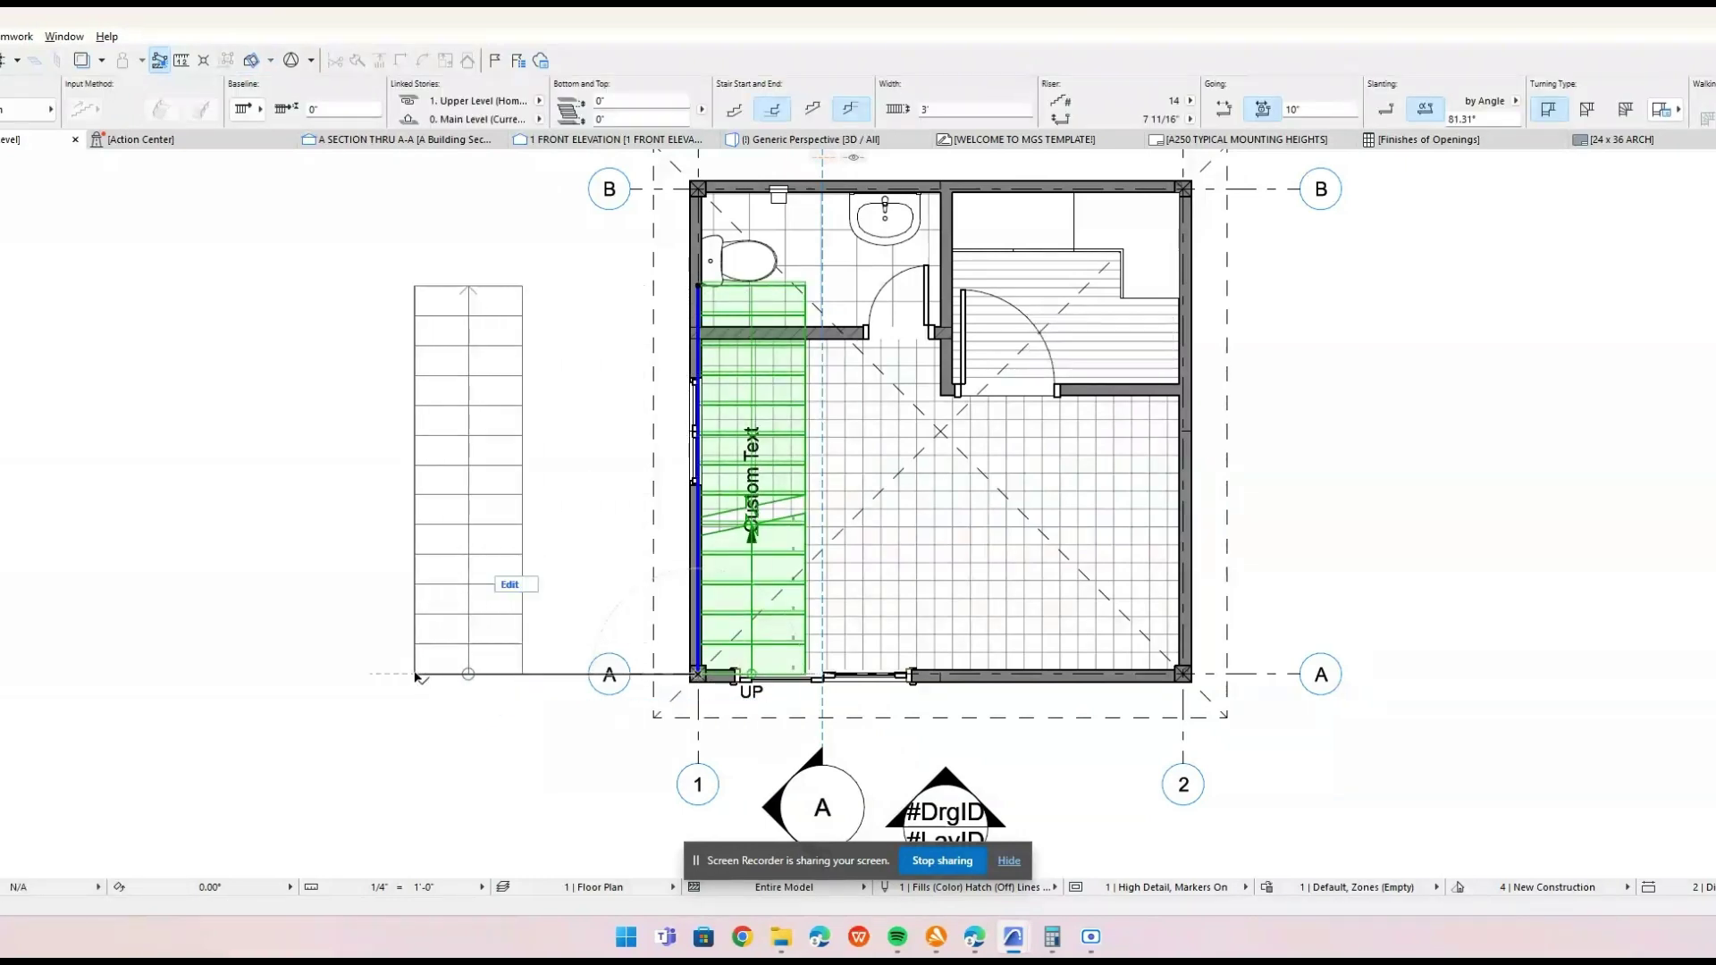
pyautogui.click(415, 675)
# View the straight stair beside the building in the 3D perspective and select it.
pyautogui.click(564, 459)
pyautogui.moveTo(565, 462); pyautogui.dragTo(560, 516, button='middle')
pyautogui.click(490, 582)
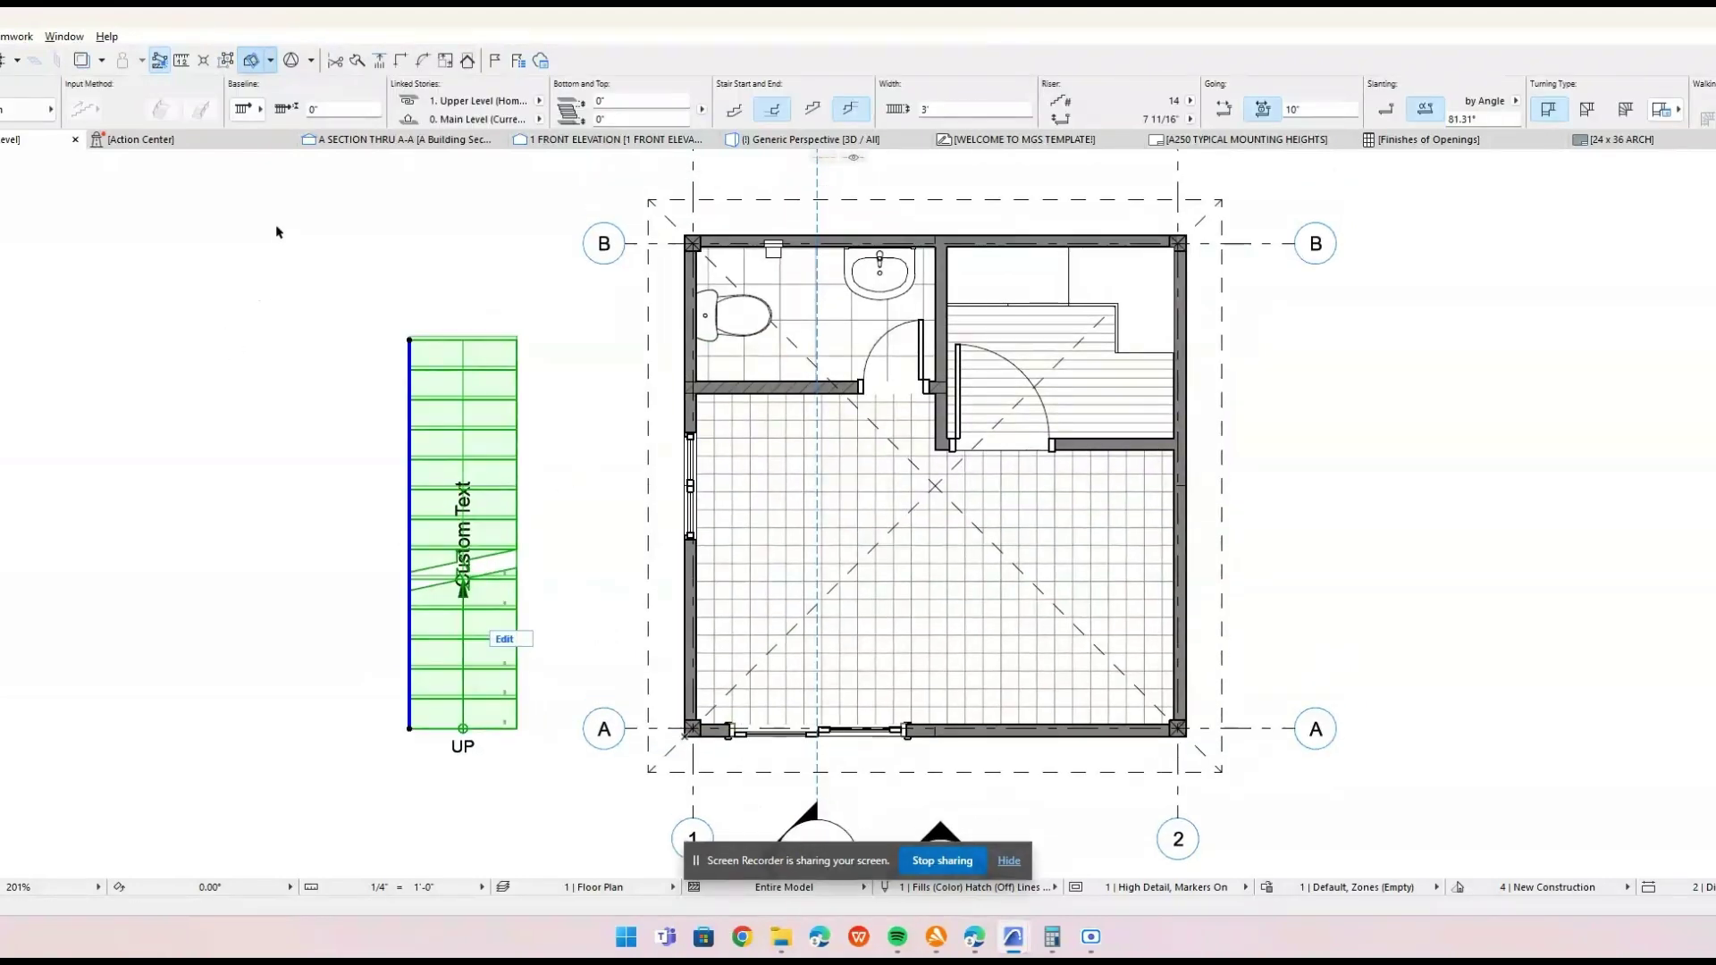
pyautogui.click(614, 119)
pyautogui.click(205, 179)
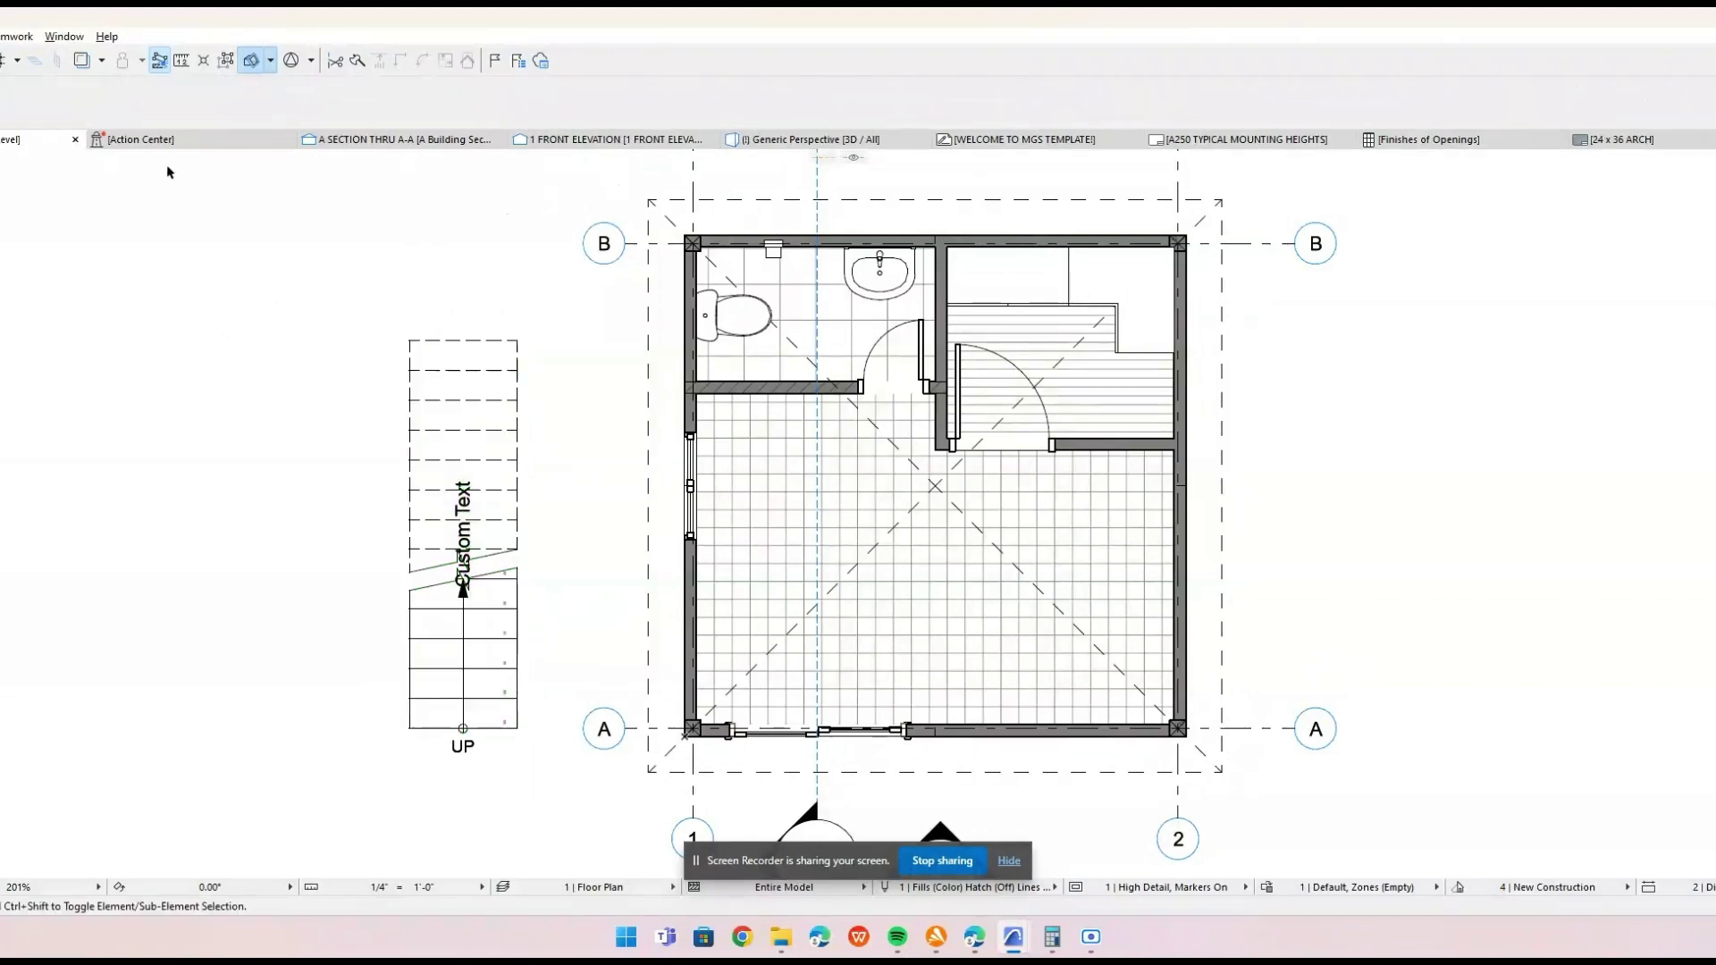
pyautogui.press('F3')
pyautogui.click(437, 448)
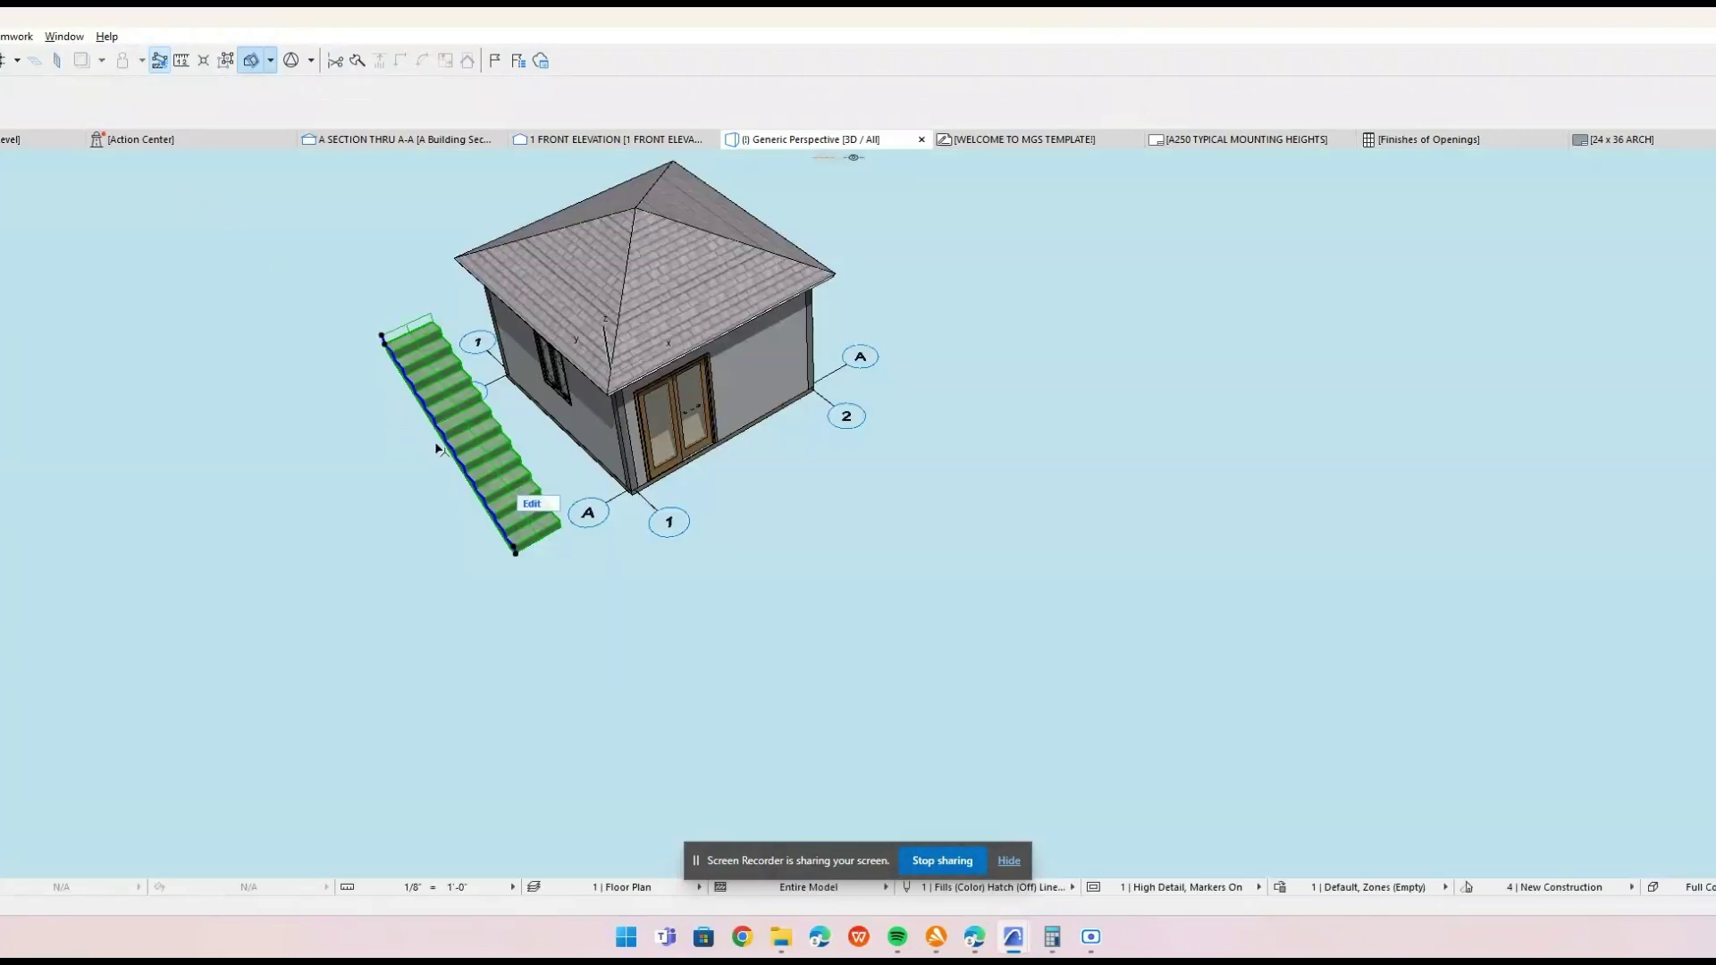
pyautogui.scroll(2, 452, 500)
pyautogui.keyDown('shift'); pyautogui.moveTo(452, 501); pyautogui.dragTo(459, 376, button='middle'); pyautogui.keyUp('shift')
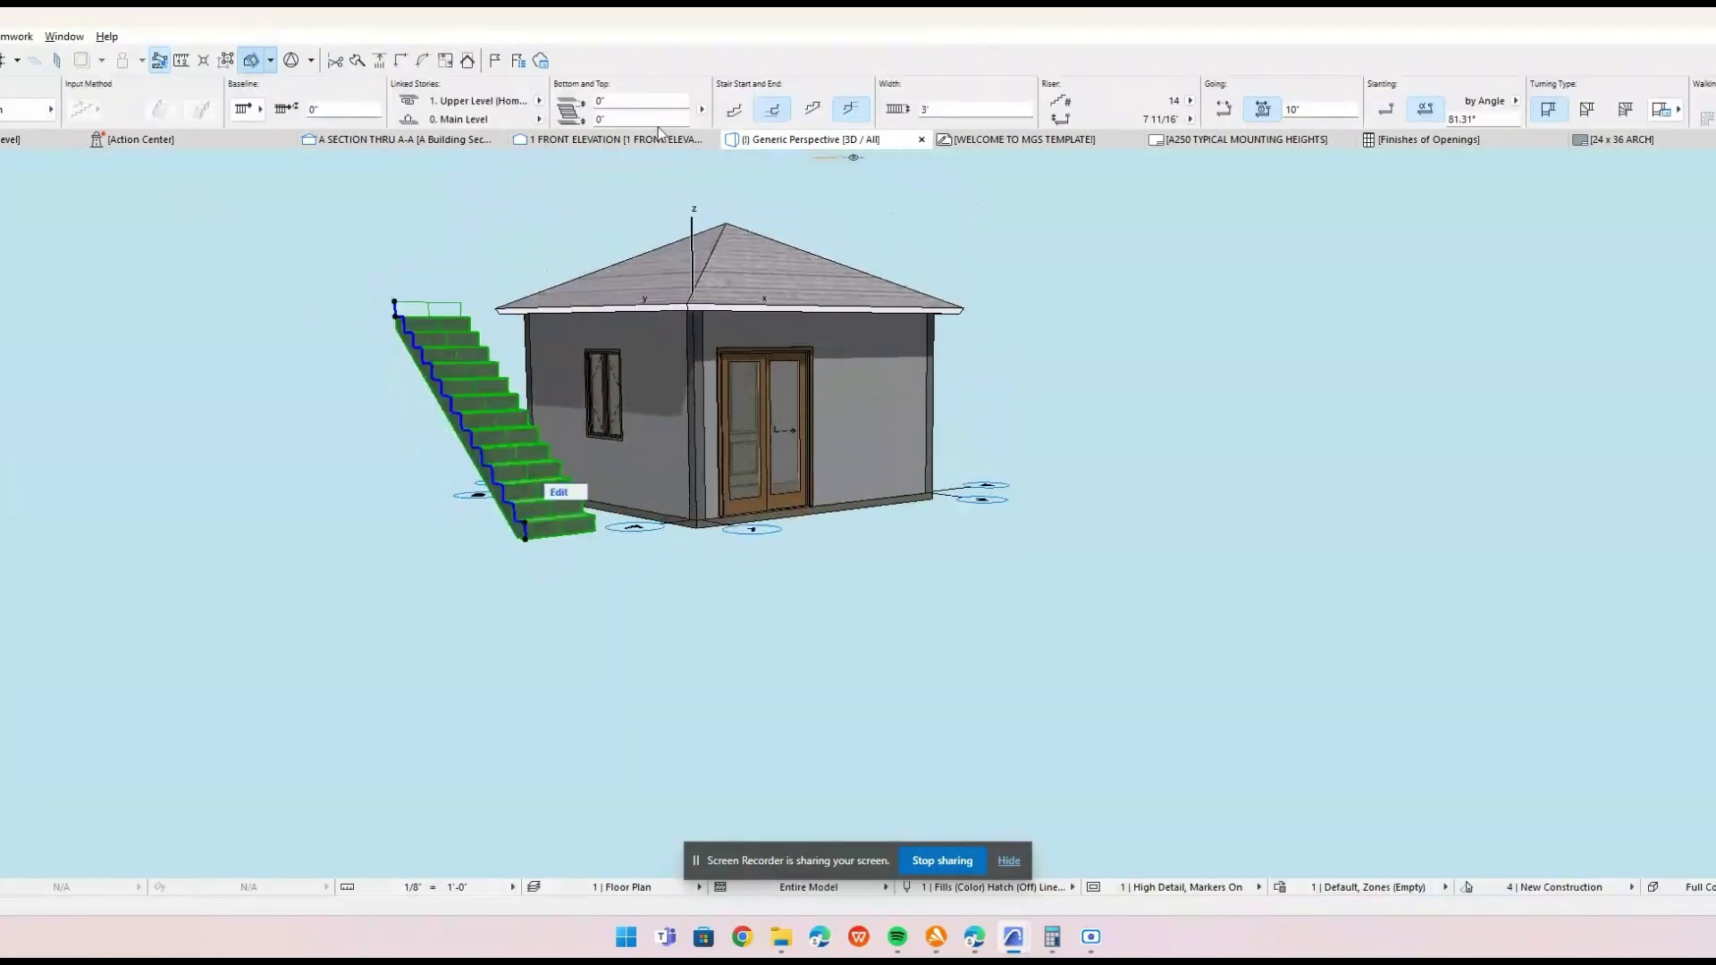
# Set both the bottom and top offsets of the selected straight stair to 4".
pyautogui.moveTo(652, 121); pyautogui.dragTo(550, 127)
pyautogui.write("4'")
pyautogui.press('Return')
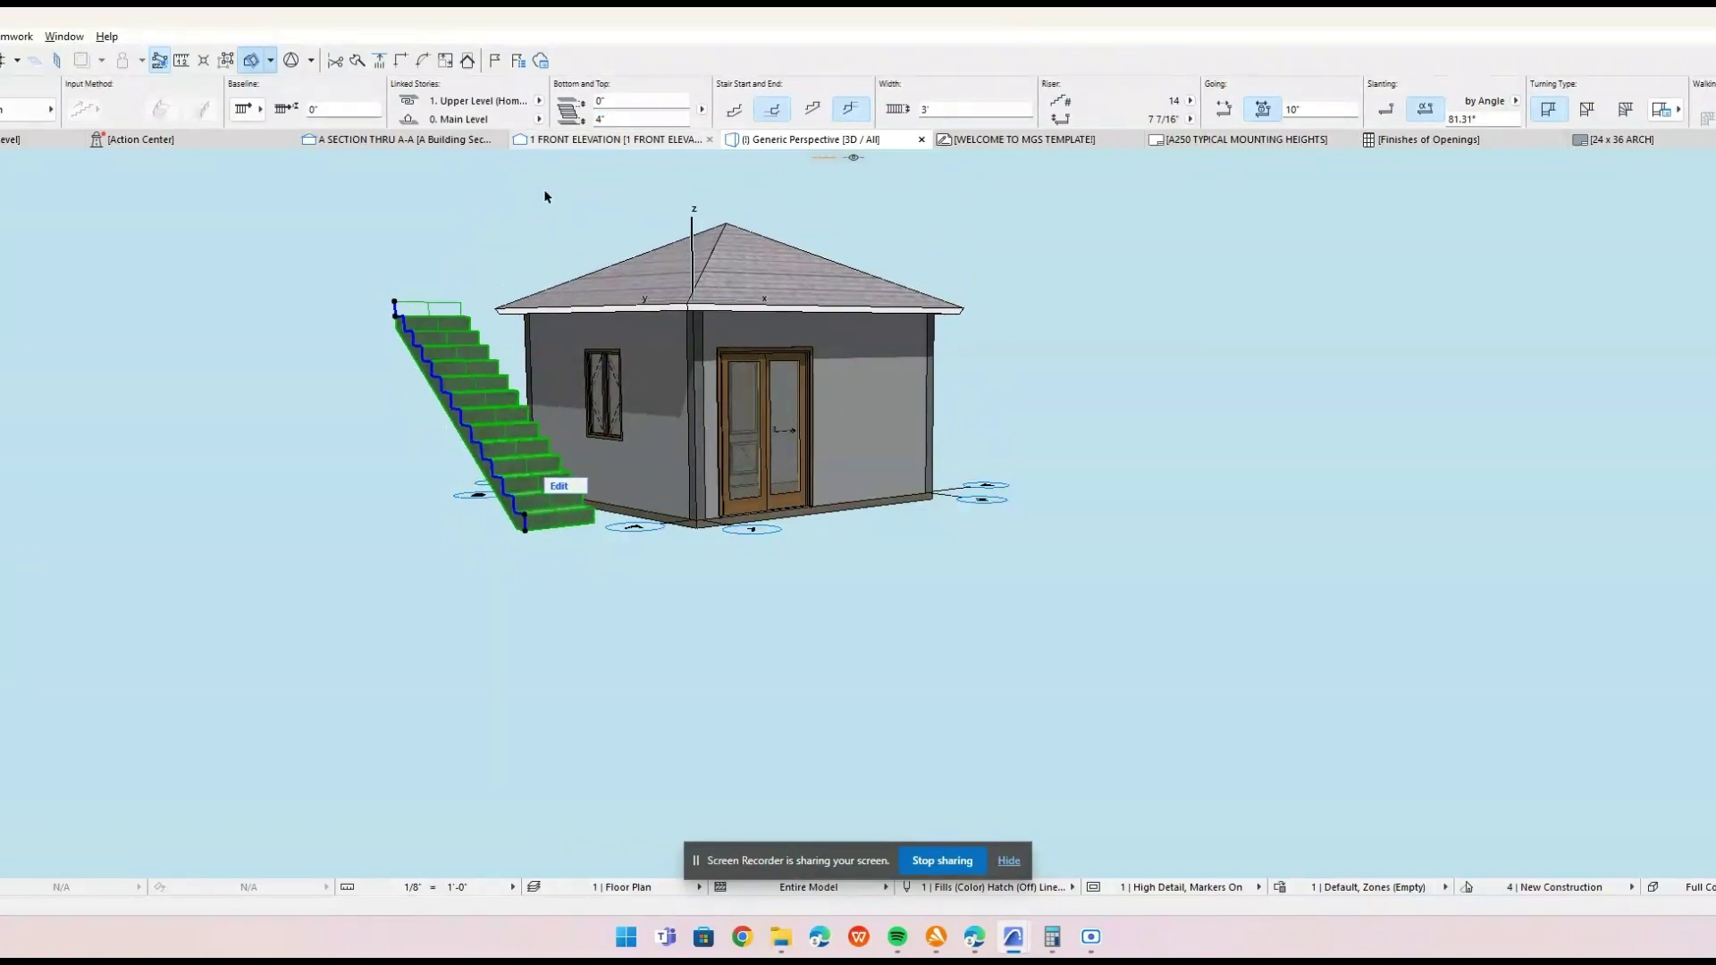
pyautogui.click(645, 104)
pyautogui.moveTo(646, 103); pyautogui.dragTo(516, 104)
pyautogui.write('4"')
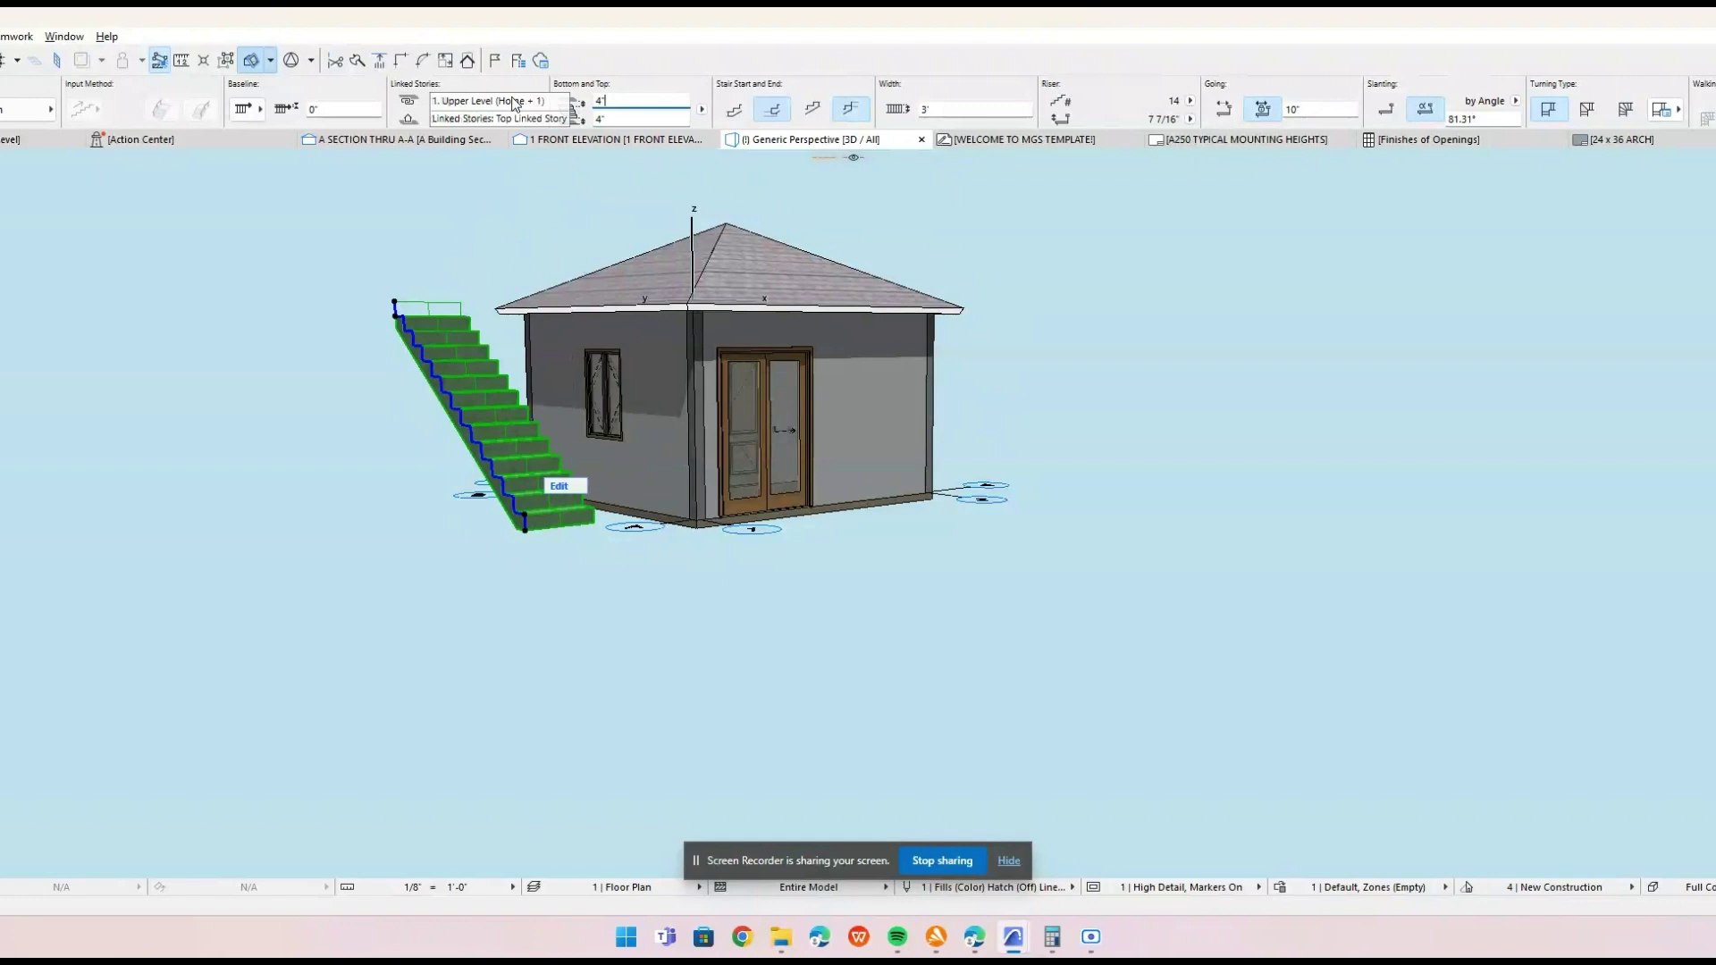
pyautogui.press('Return')
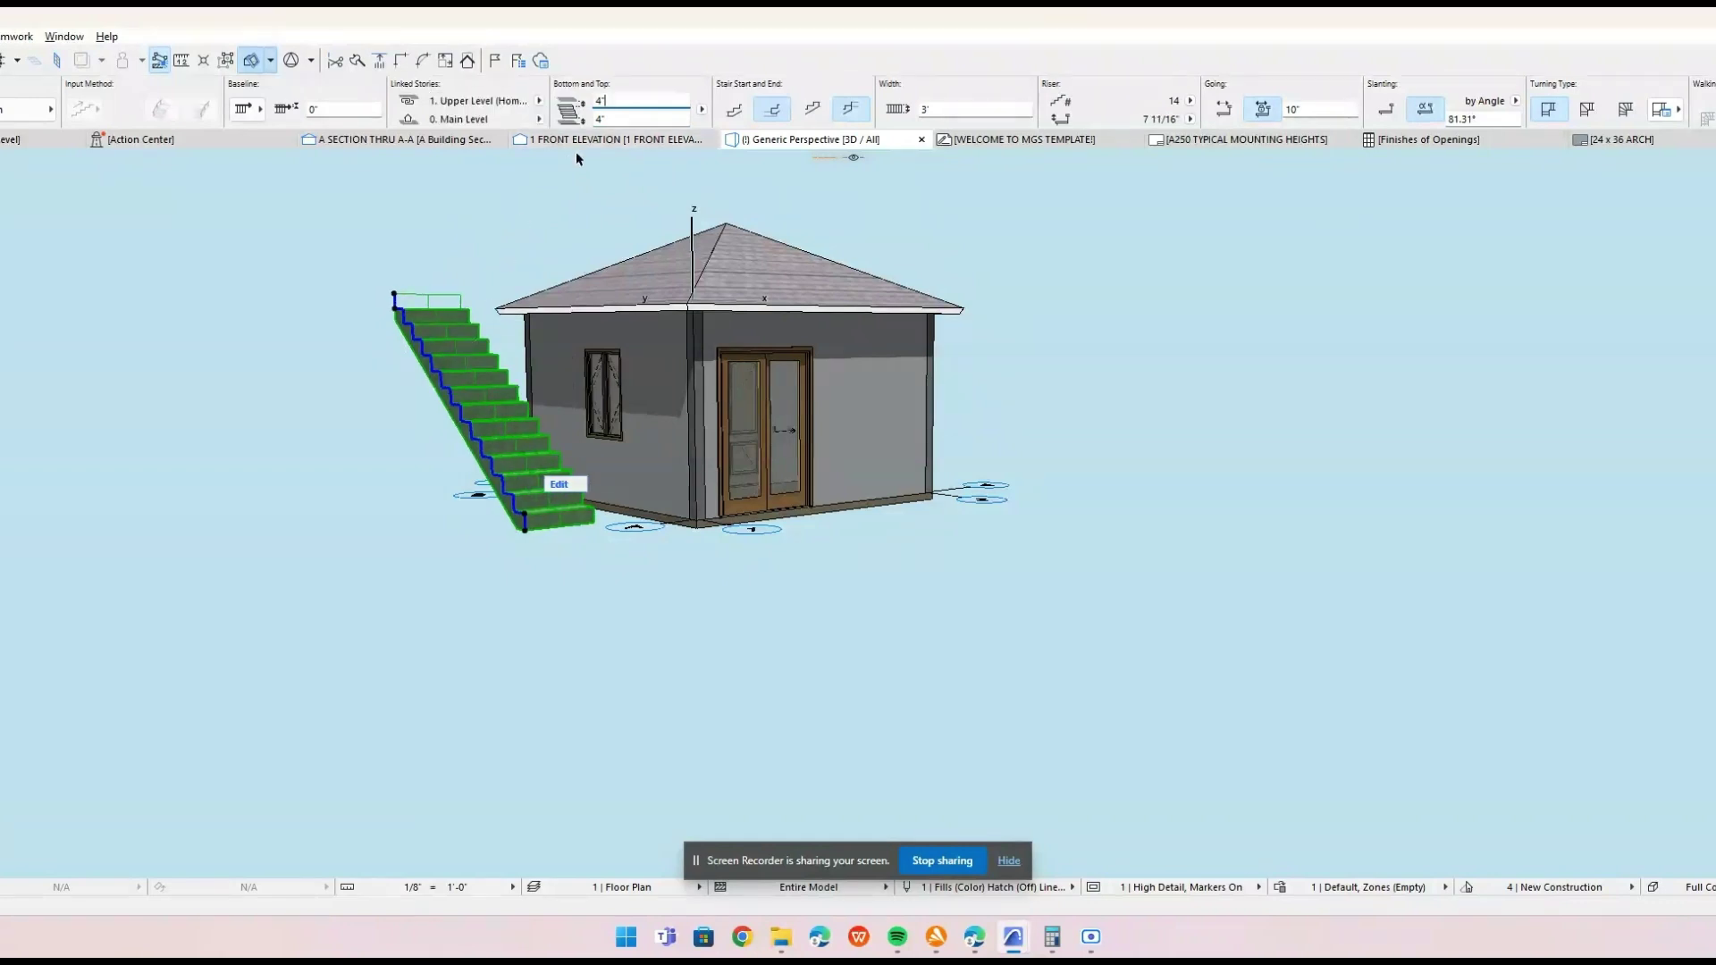
# Reset the straight stair's top and bottom offsets to 0 and deselect the stair.
pyautogui.write('0')
pyautogui.press('Tab')
pyautogui.write('0')
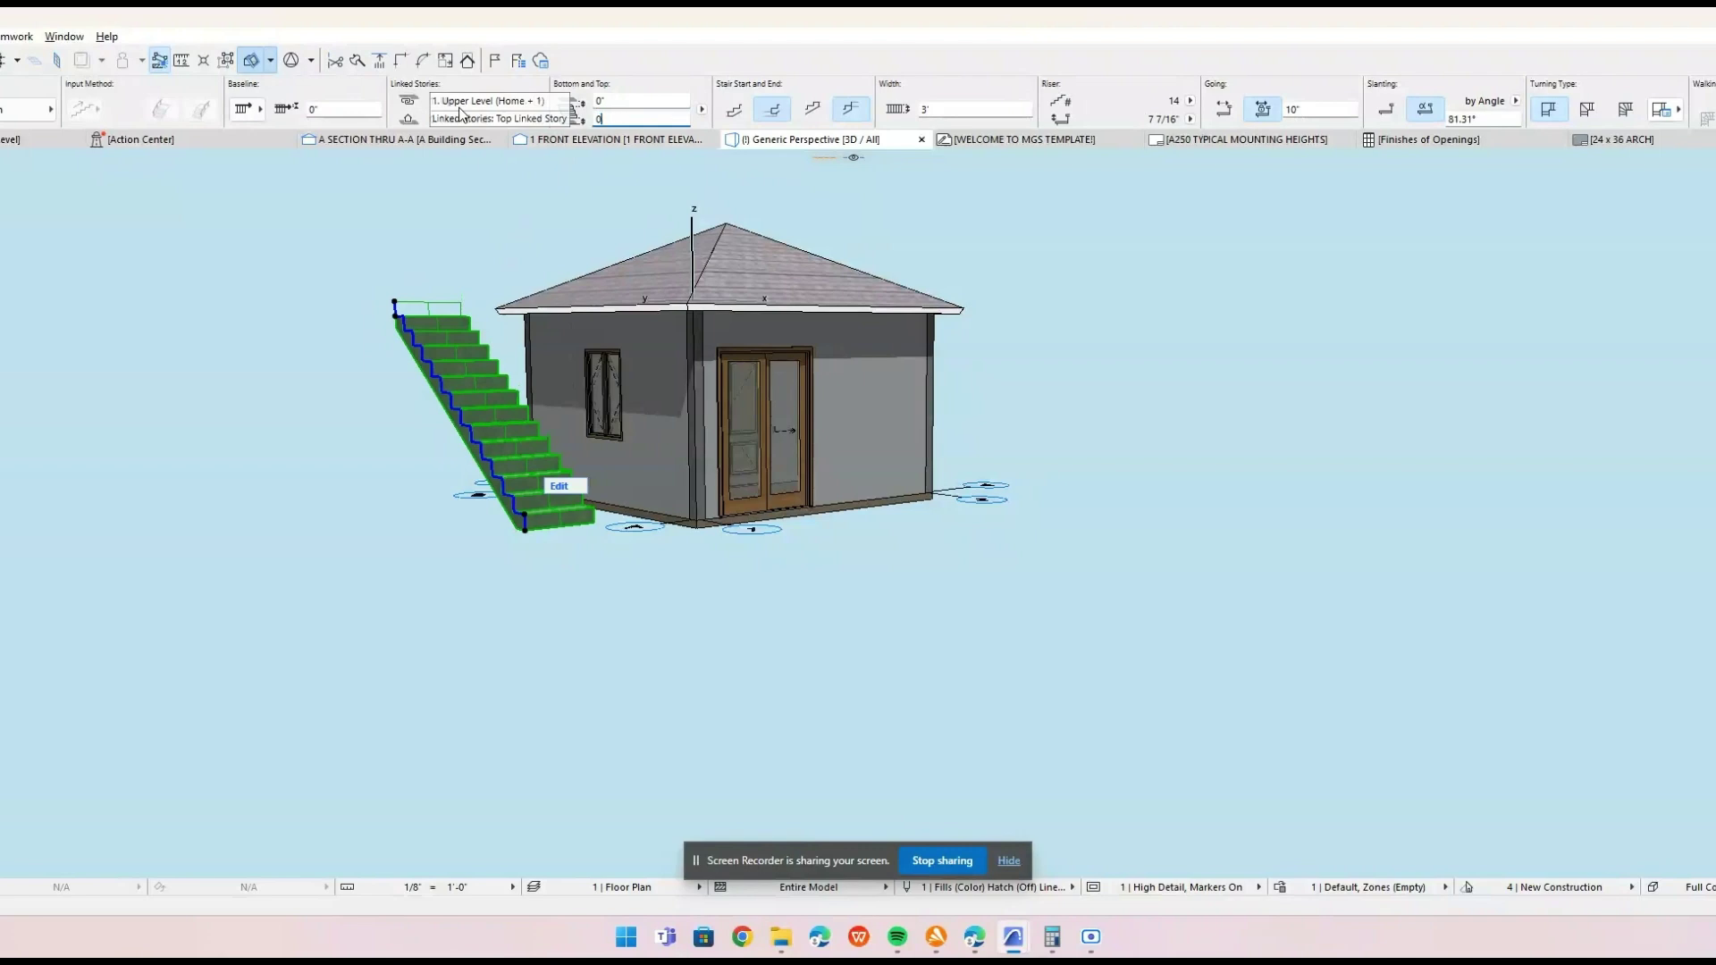
pyautogui.click(354, 444)
# Try widths of 4' and 5' for the straight stair on the floor plan.
pyautogui.scroll(1, 571, 368)
pyautogui.moveTo(571, 370); pyautogui.dragTo(576, 416, button='middle')
pyautogui.click(482, 493)
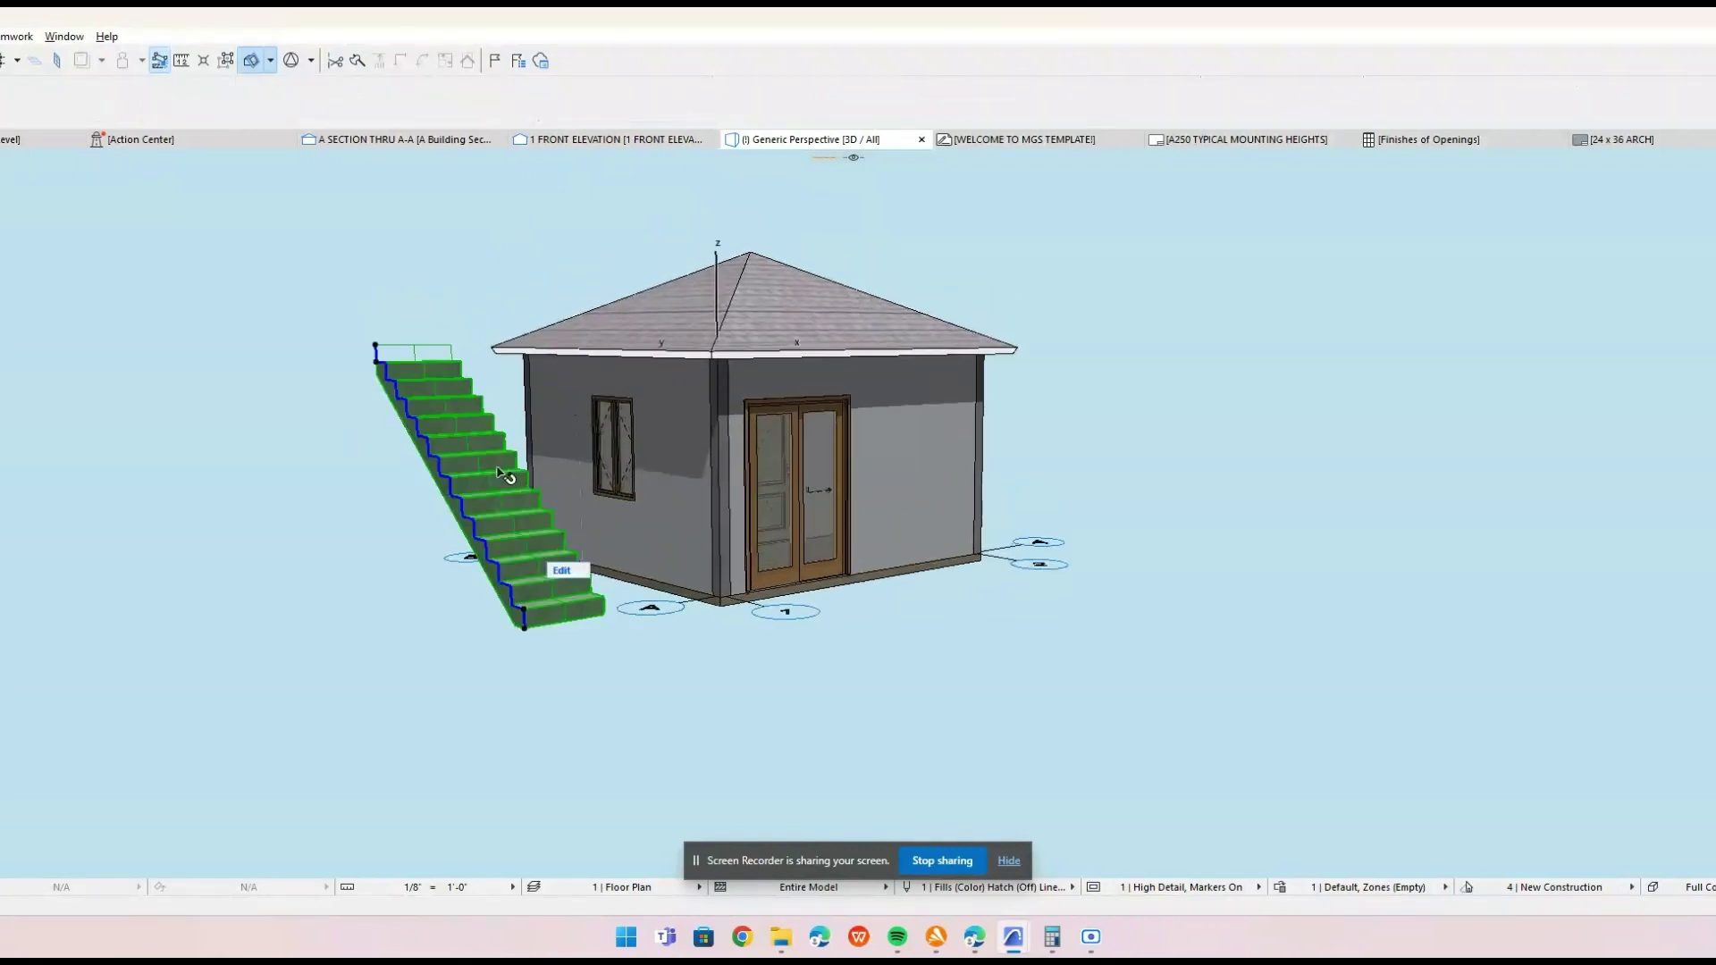
pyautogui.click(943, 115)
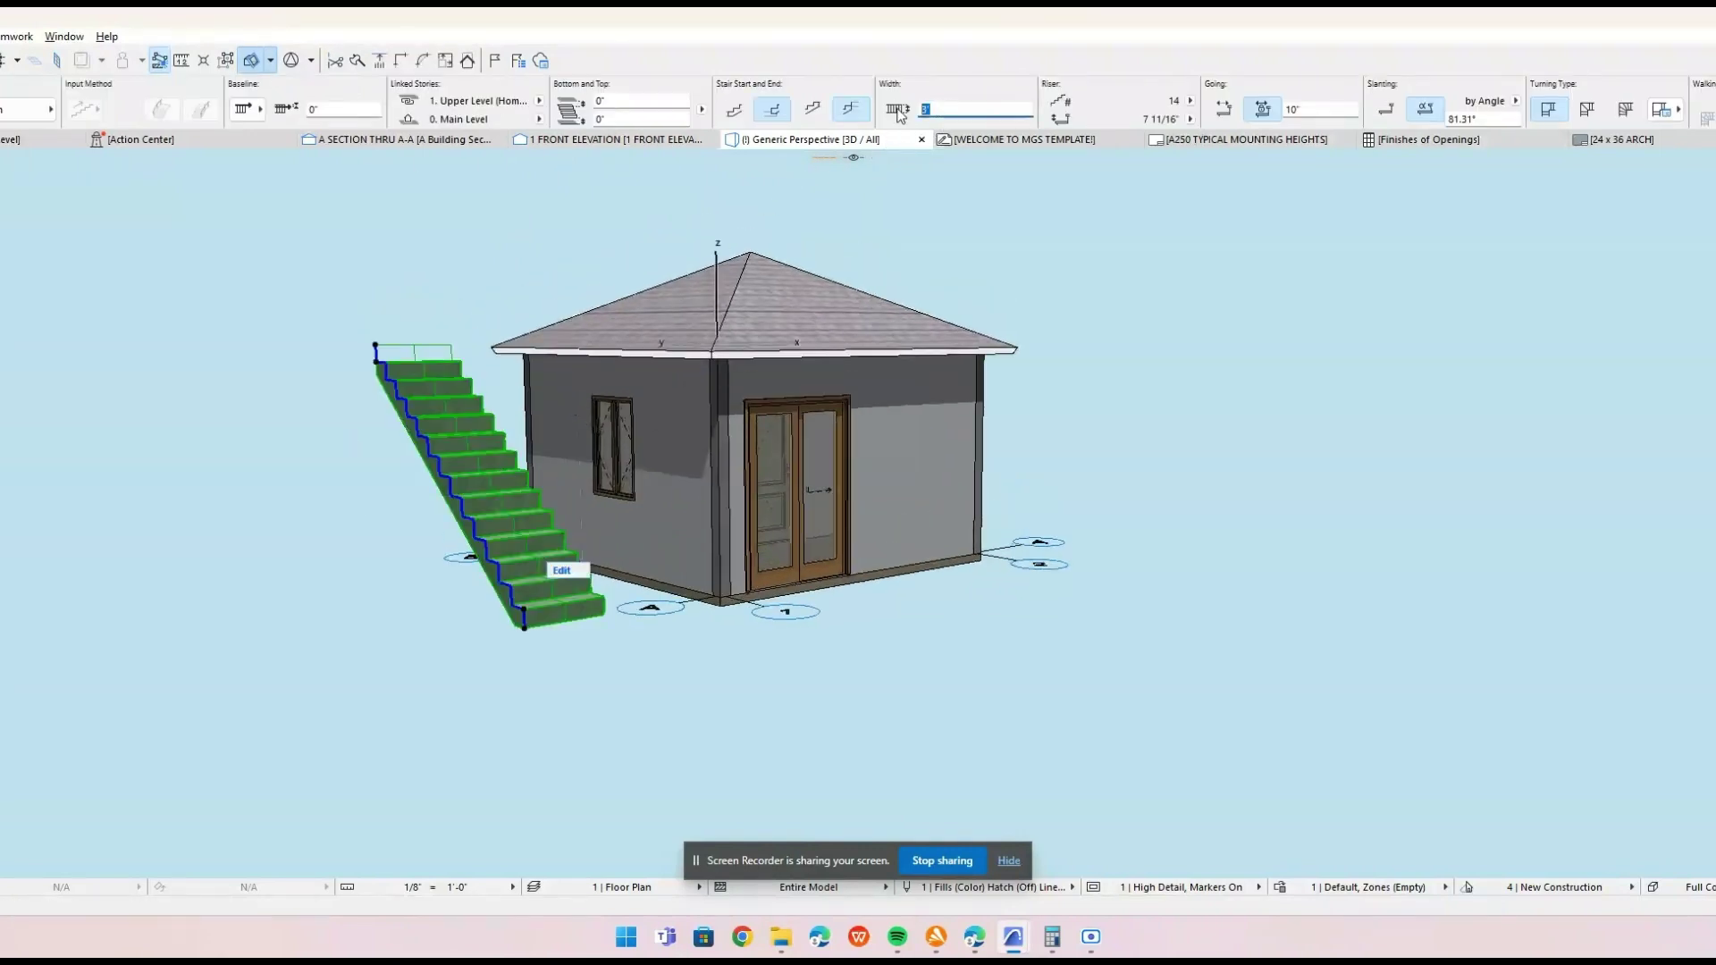
pyautogui.click(11, 142)
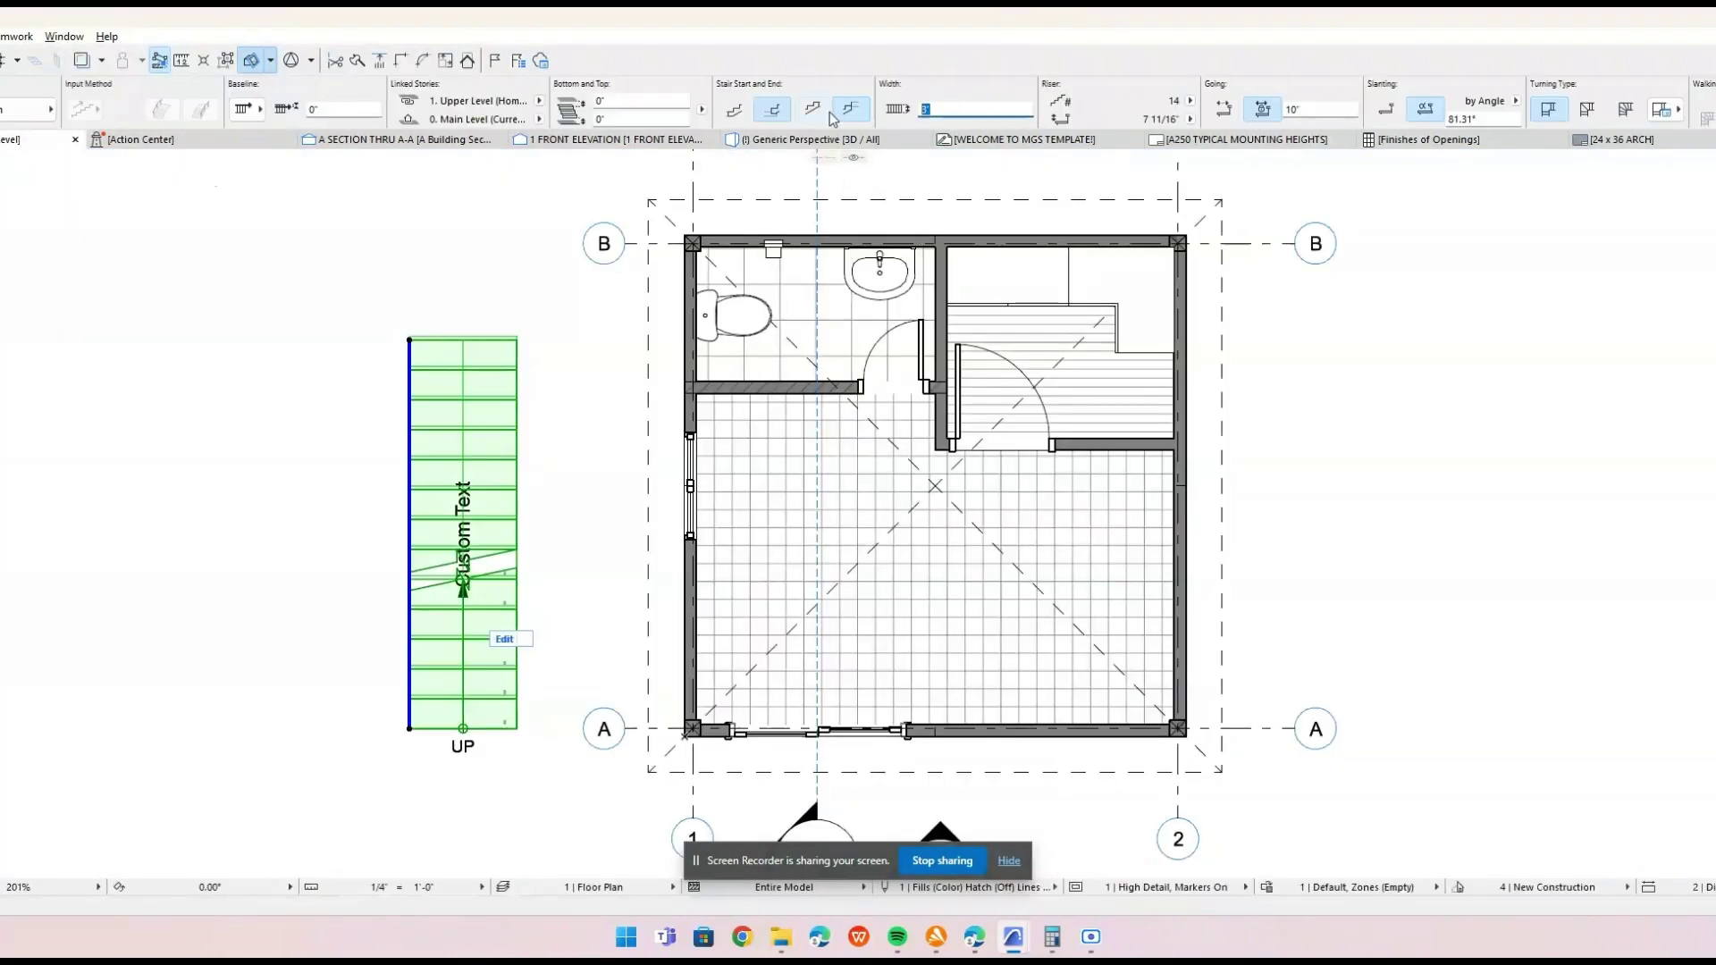
pyautogui.write('4')
pyautogui.press('Return')
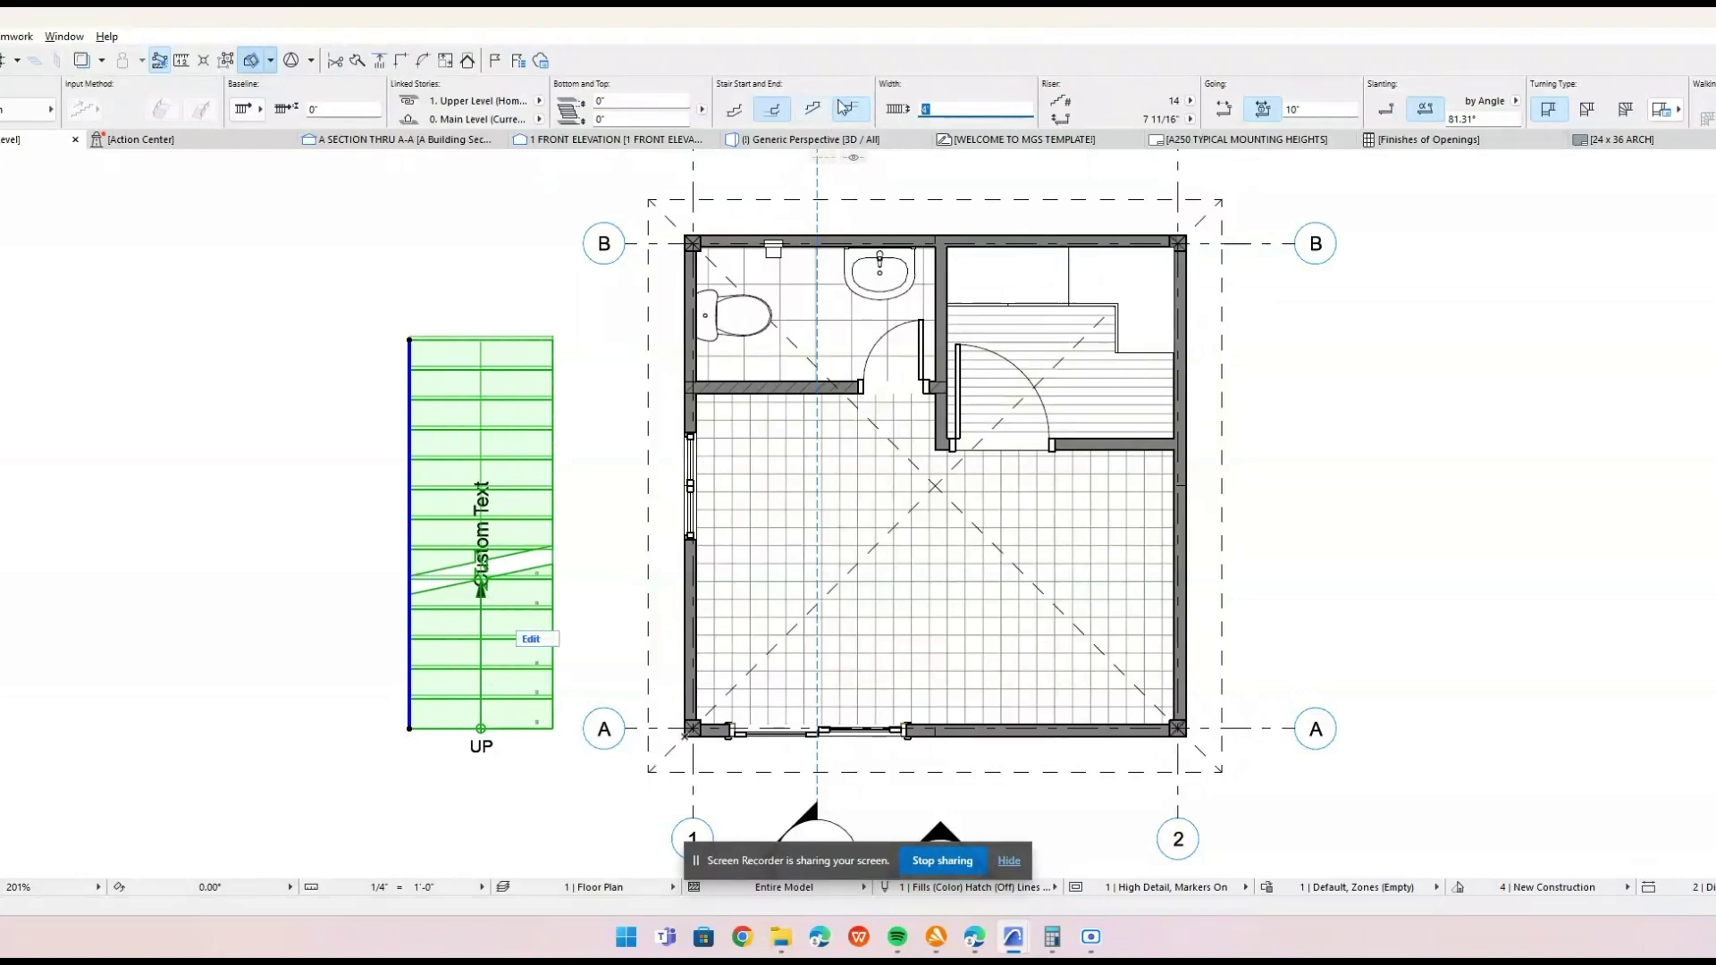
pyautogui.write('5')
pyautogui.click(844, 107)
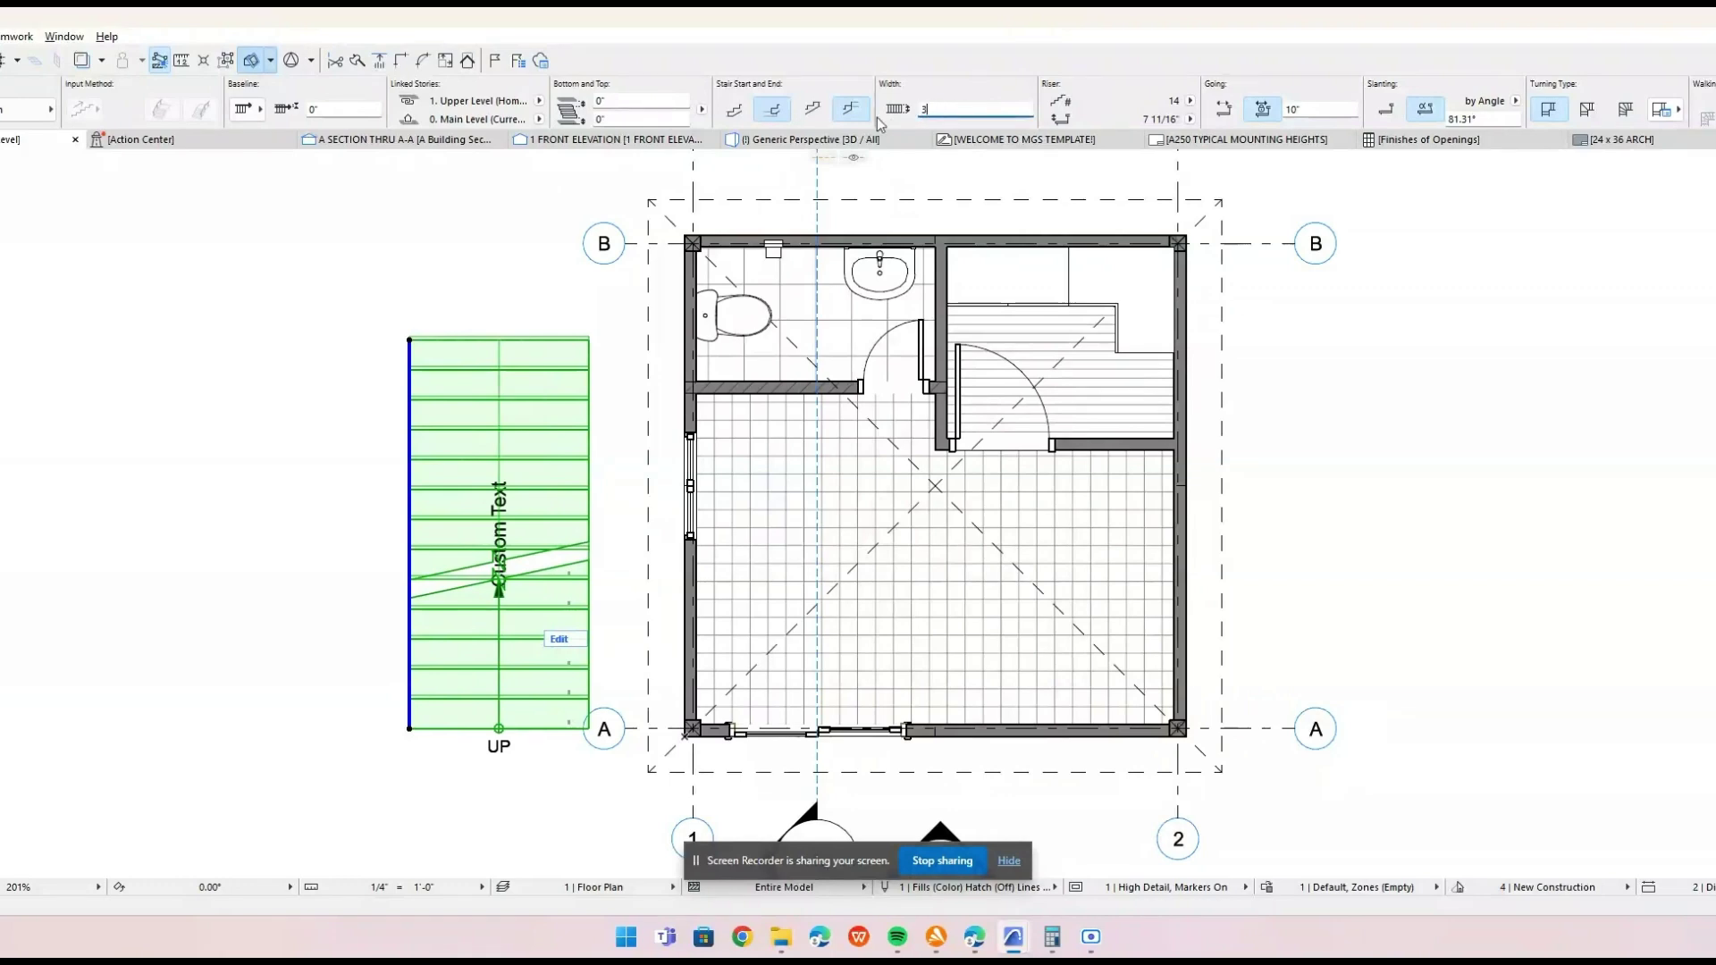
# Return the straight stair's width to 3' and clear the selection.
pyautogui.write('3')
pyautogui.press('Return')
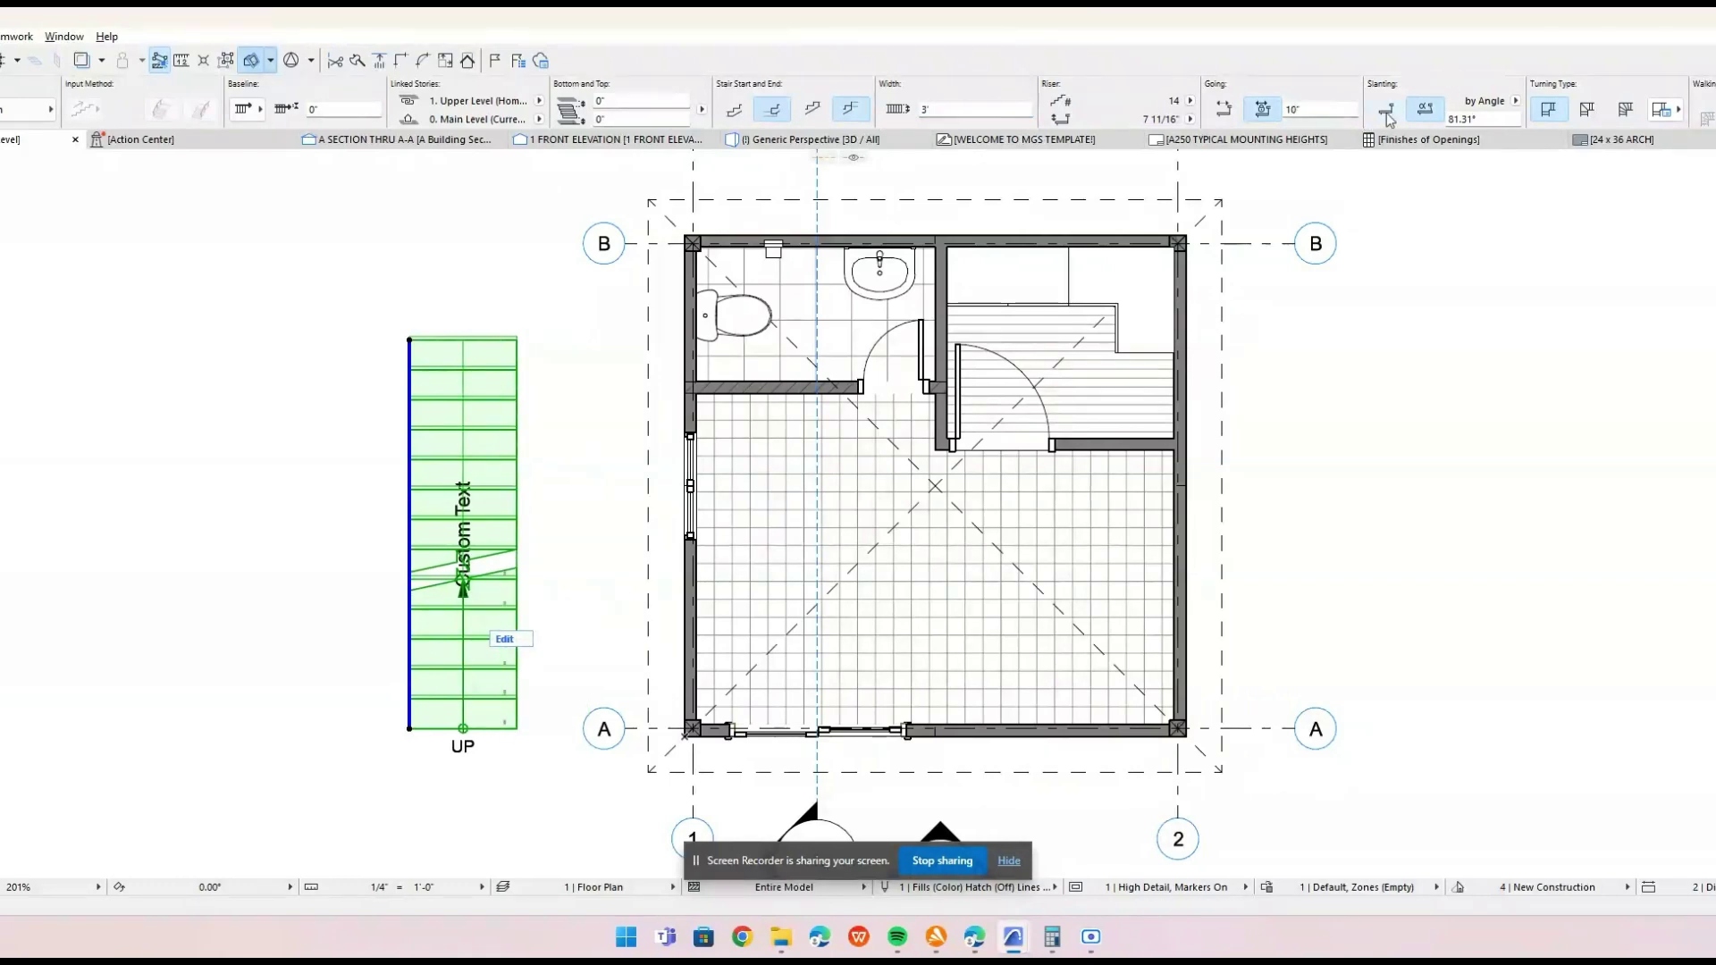
pyautogui.hscroll(2, 1442, 116)
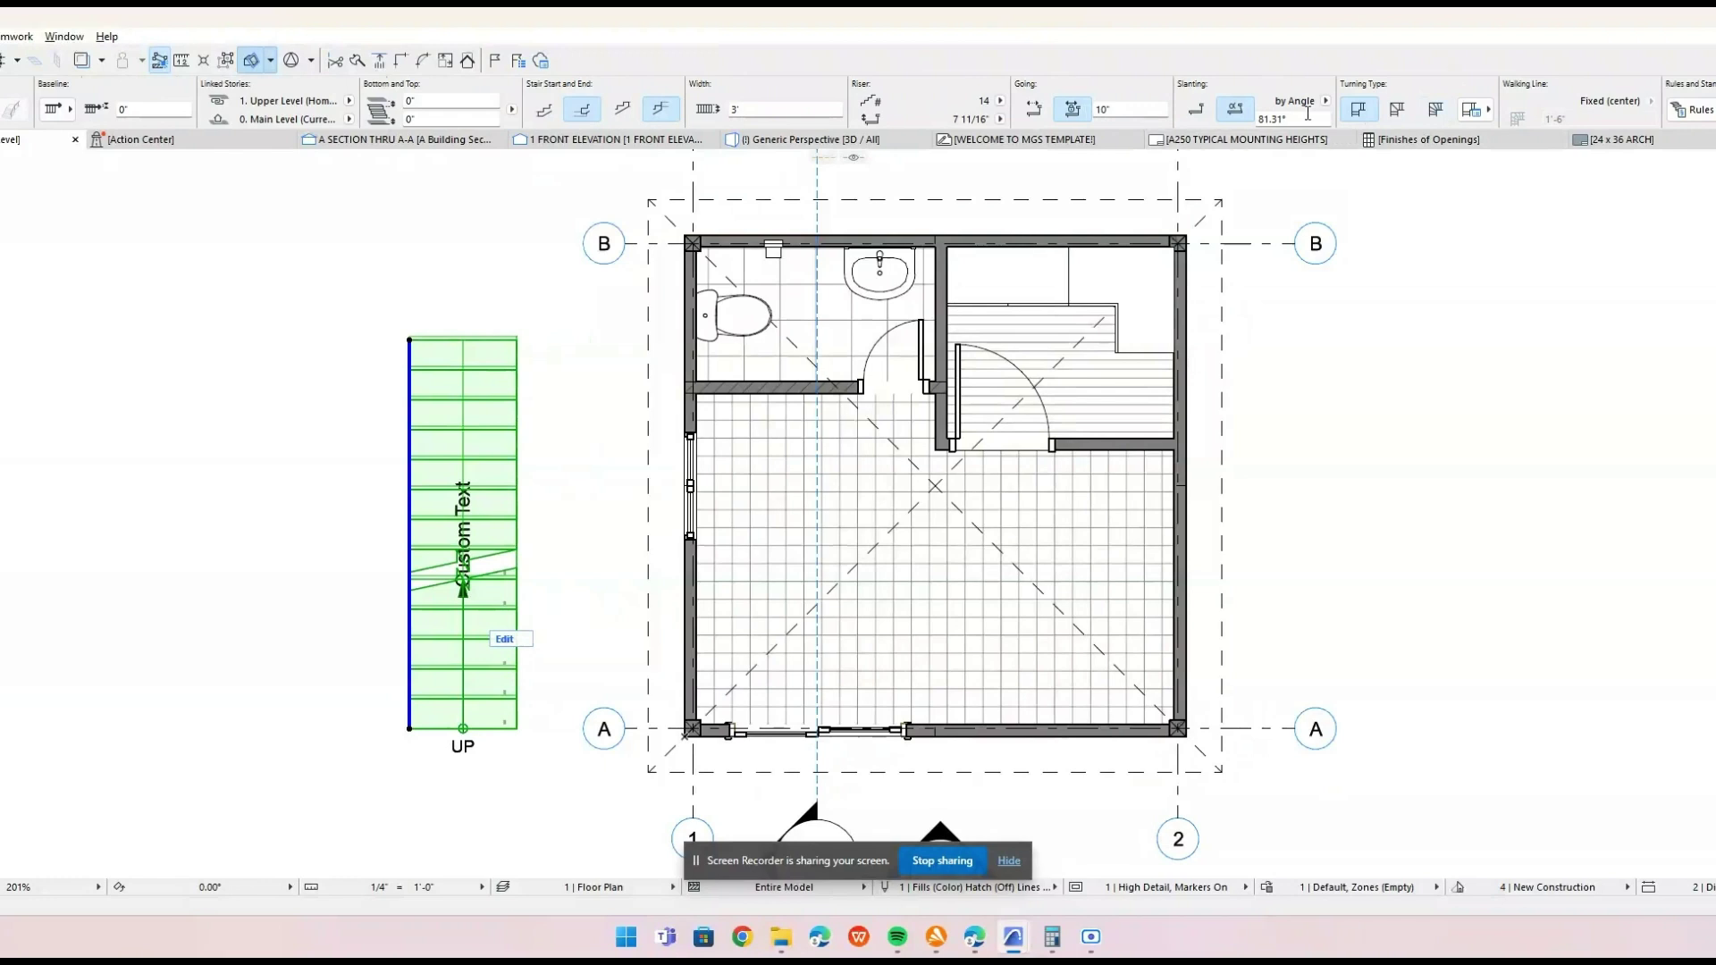
pyautogui.hscroll(4, 1321, 119)
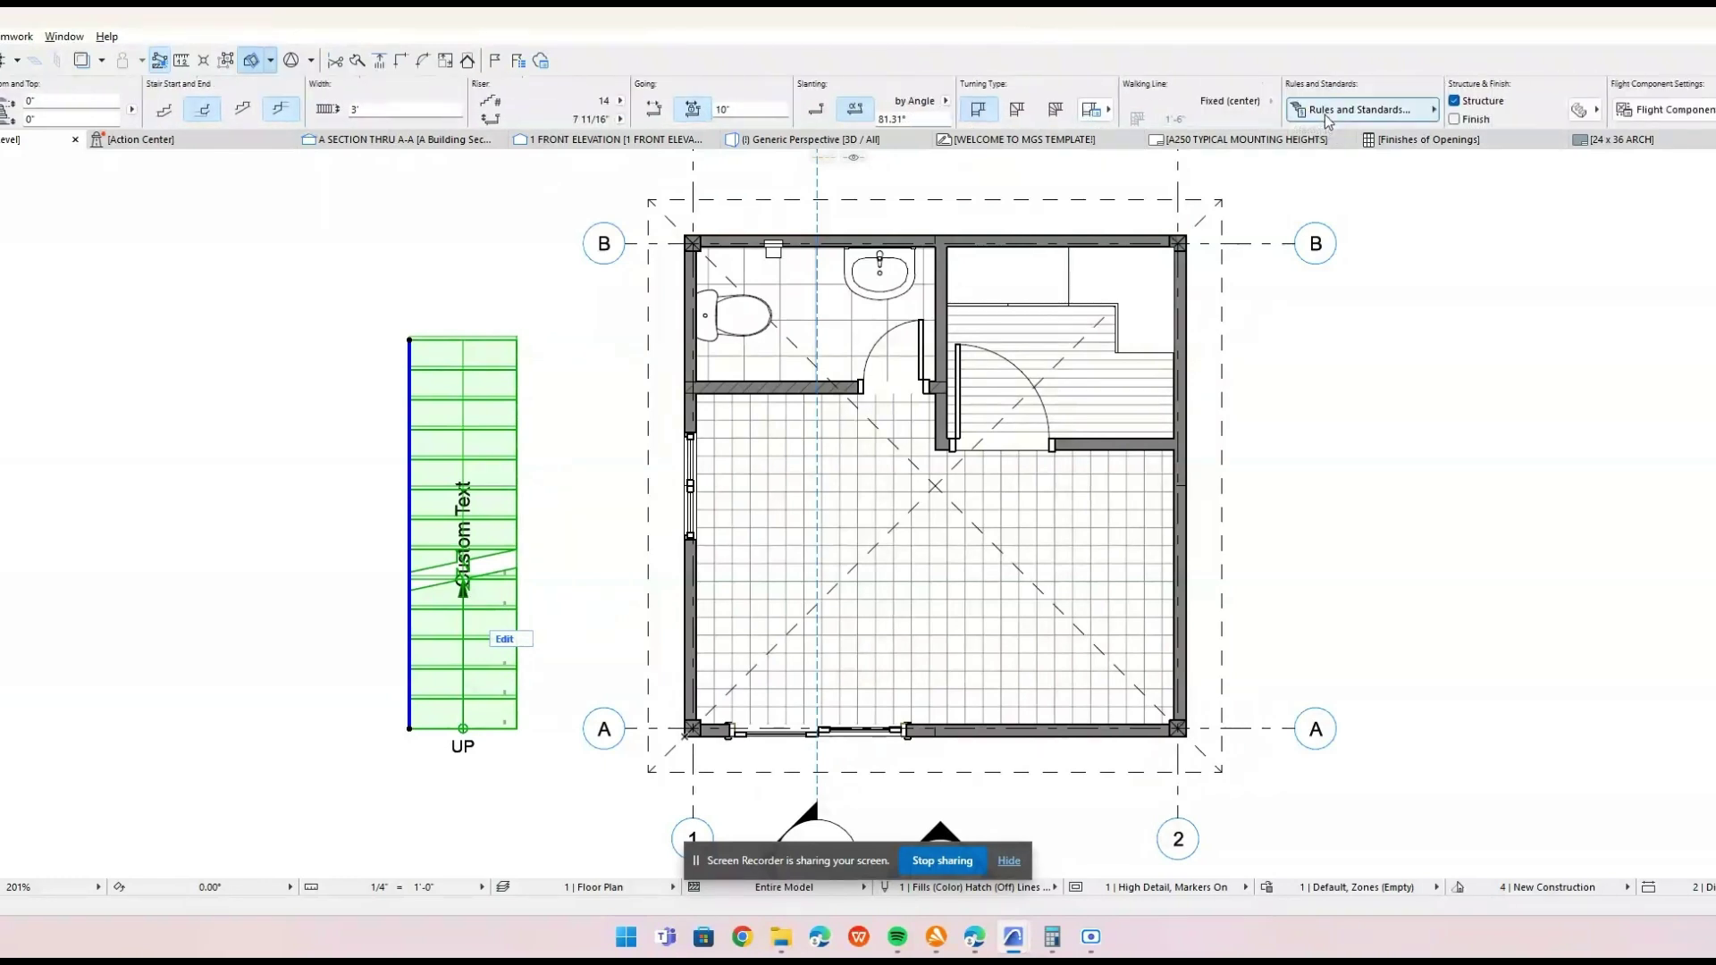
pyautogui.hscroll(-4, 1326, 116)
pyautogui.click(309, 460)
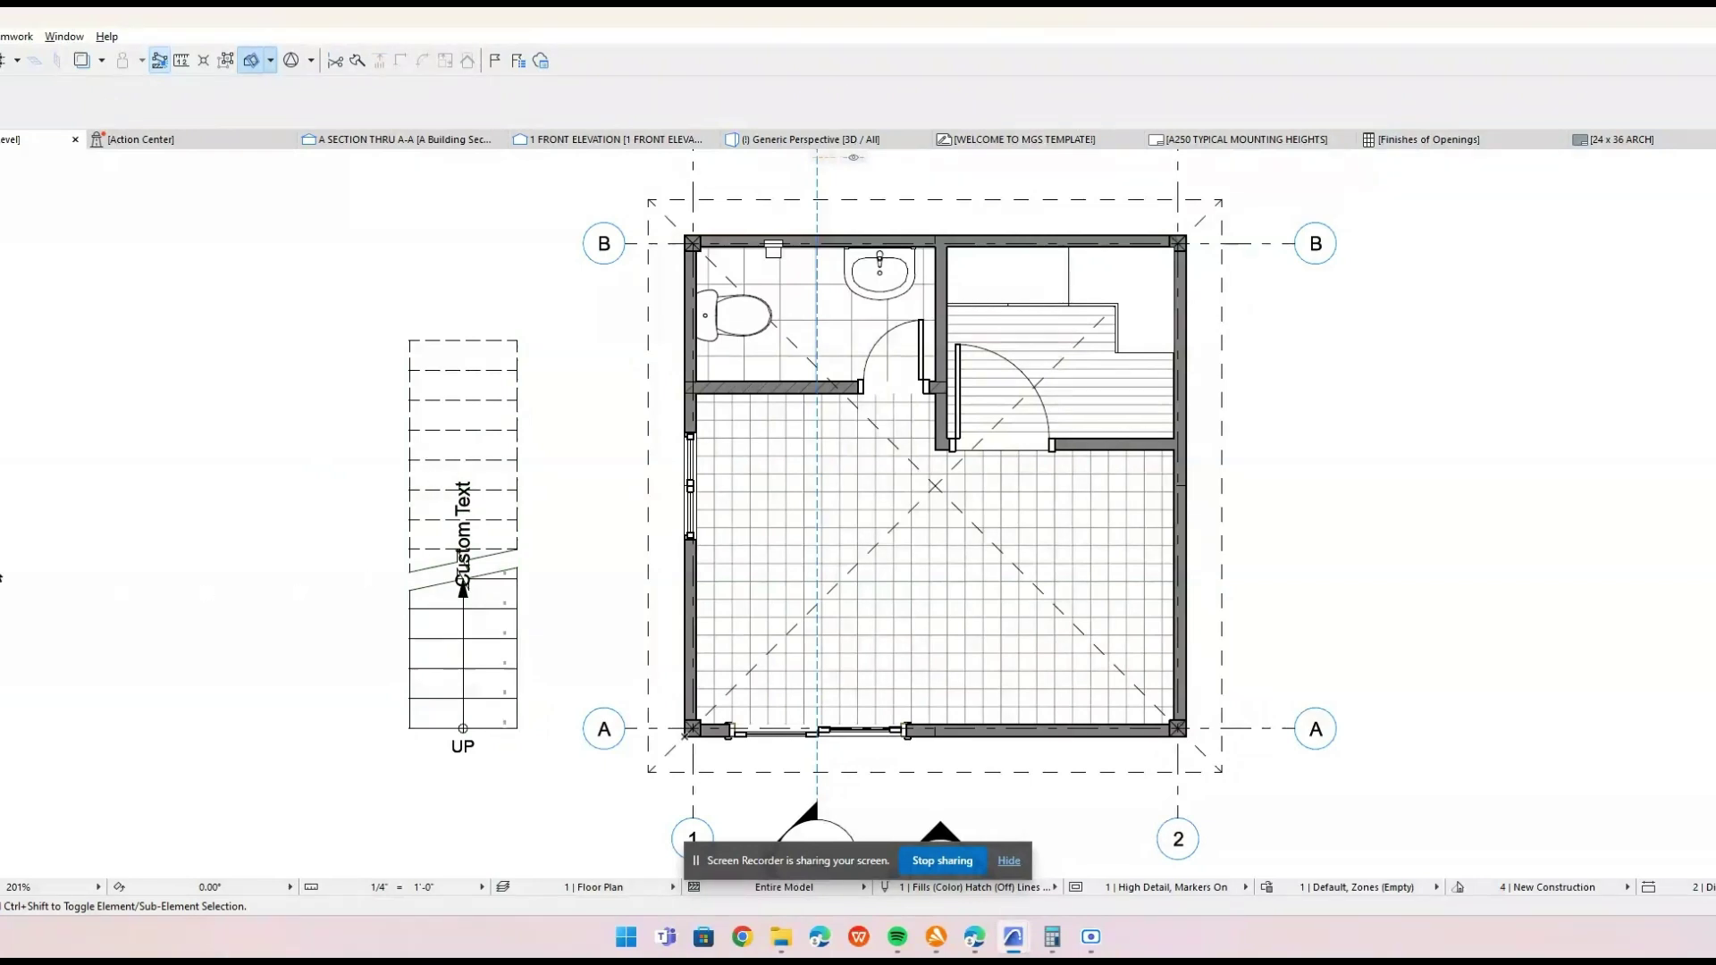
# Draw a static railing on the floor plan along the straight stair's edge facing away from the building, from base to top.
pyautogui.click(462, 581)
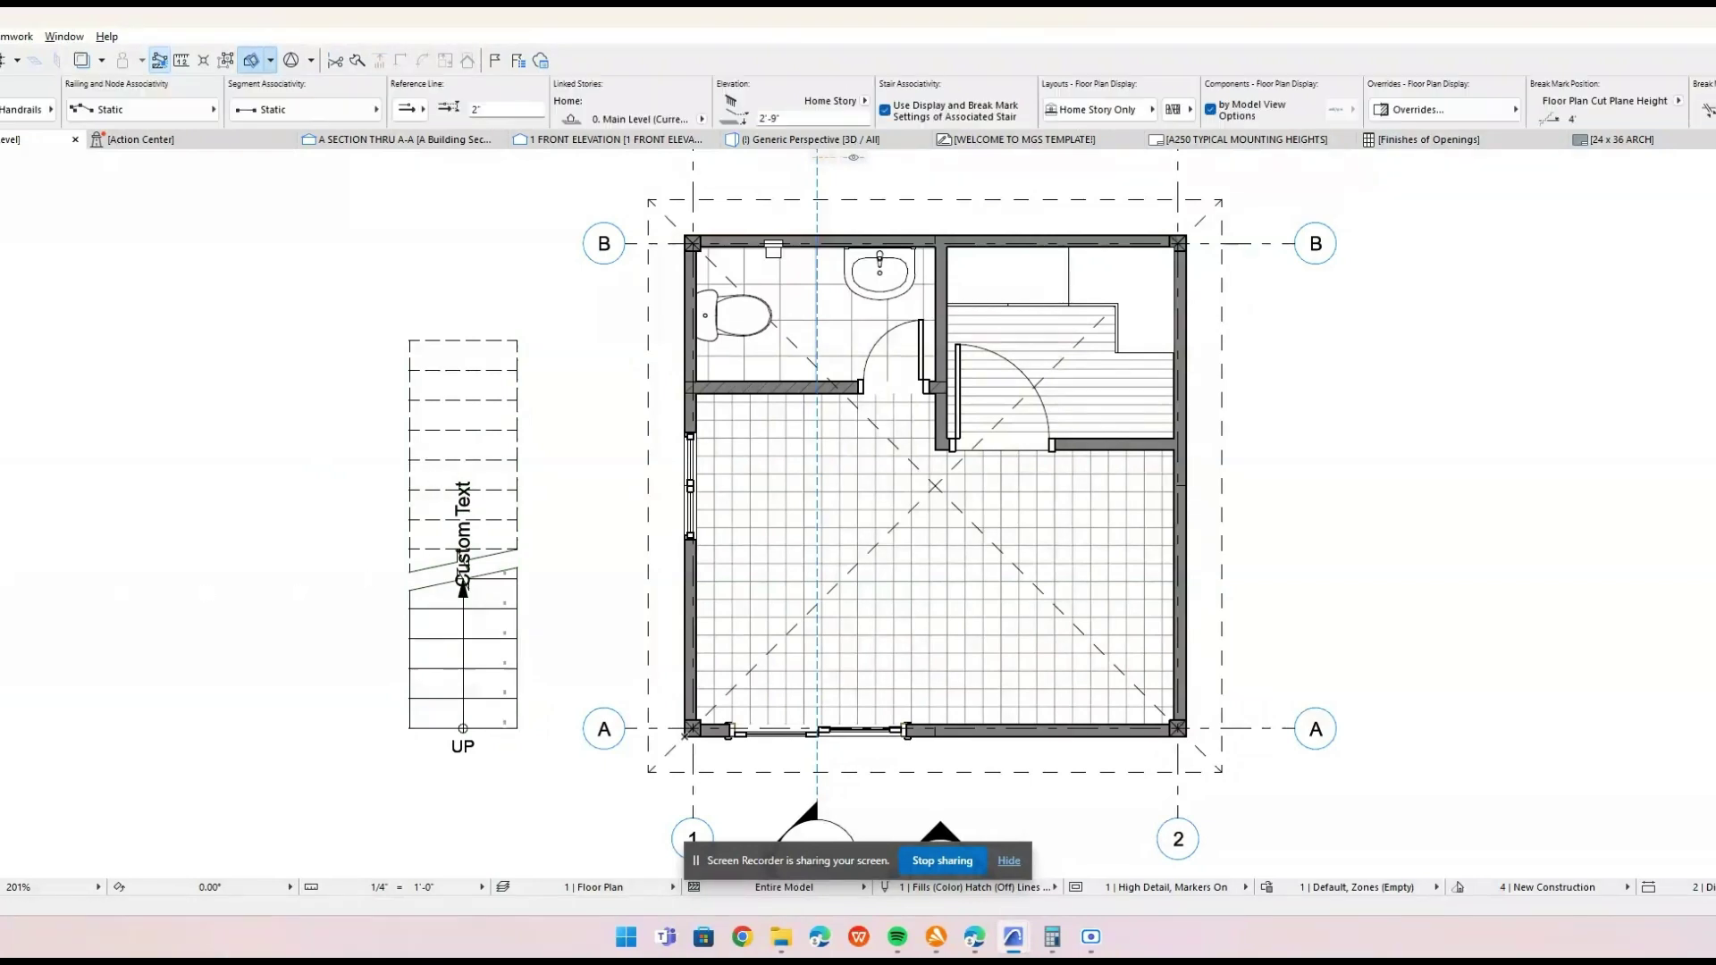
pyautogui.click(409, 728)
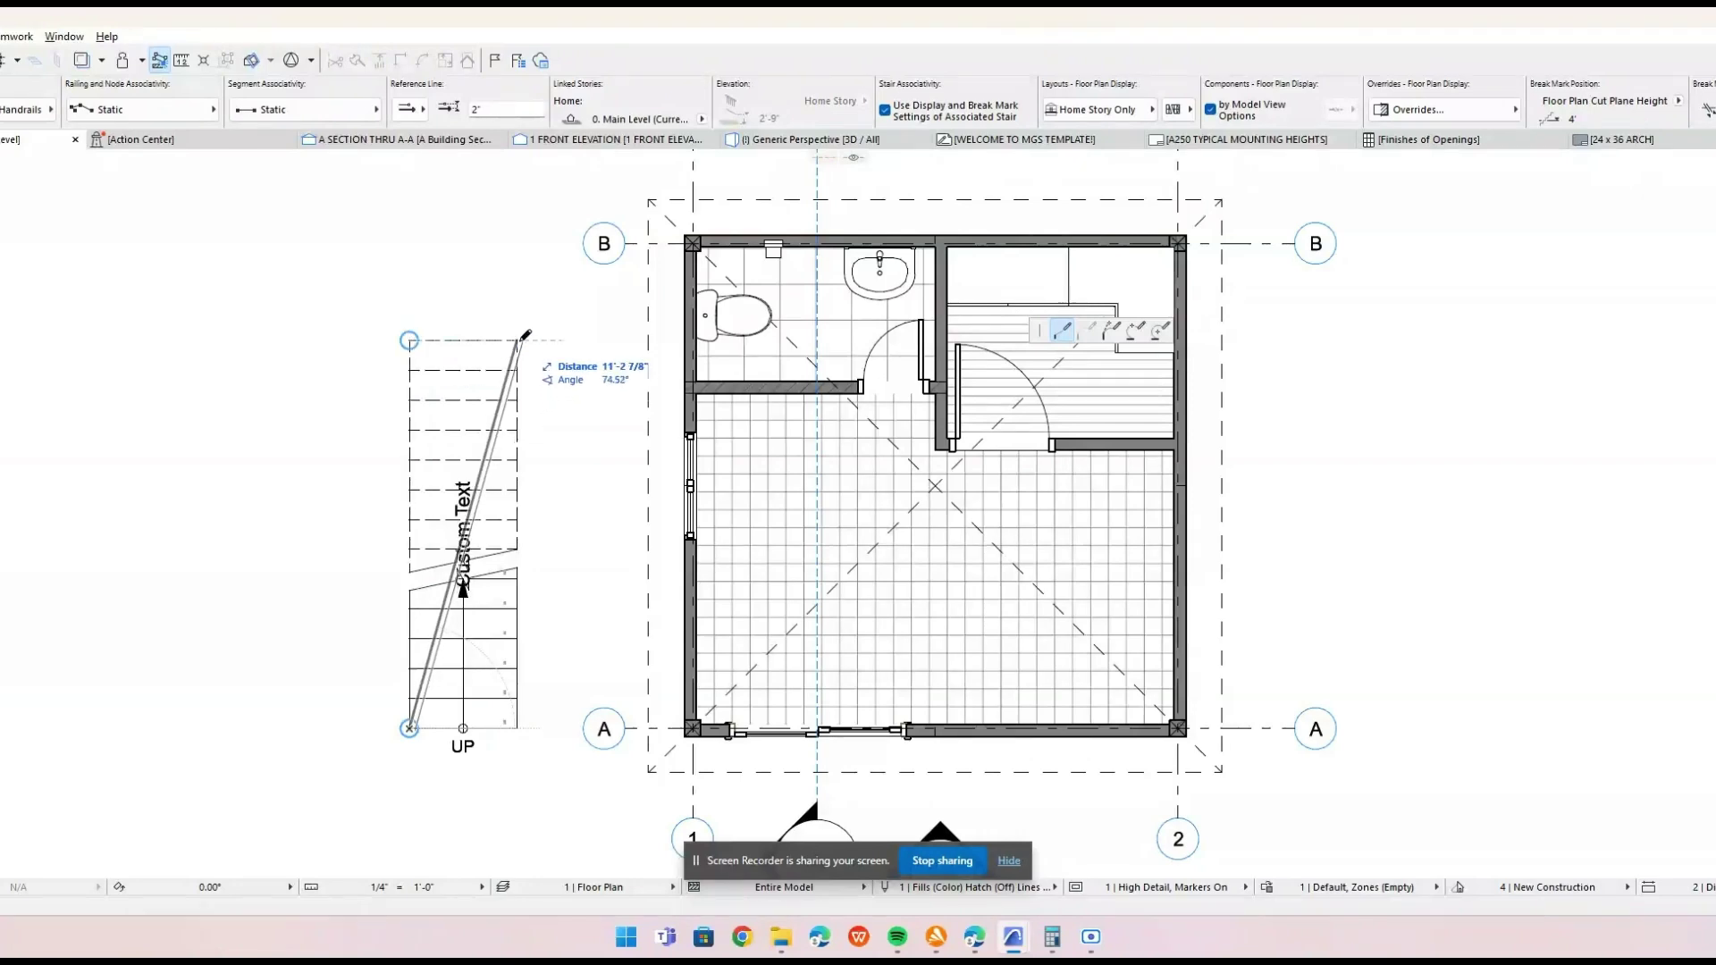
pyautogui.doubleClick(410, 341)
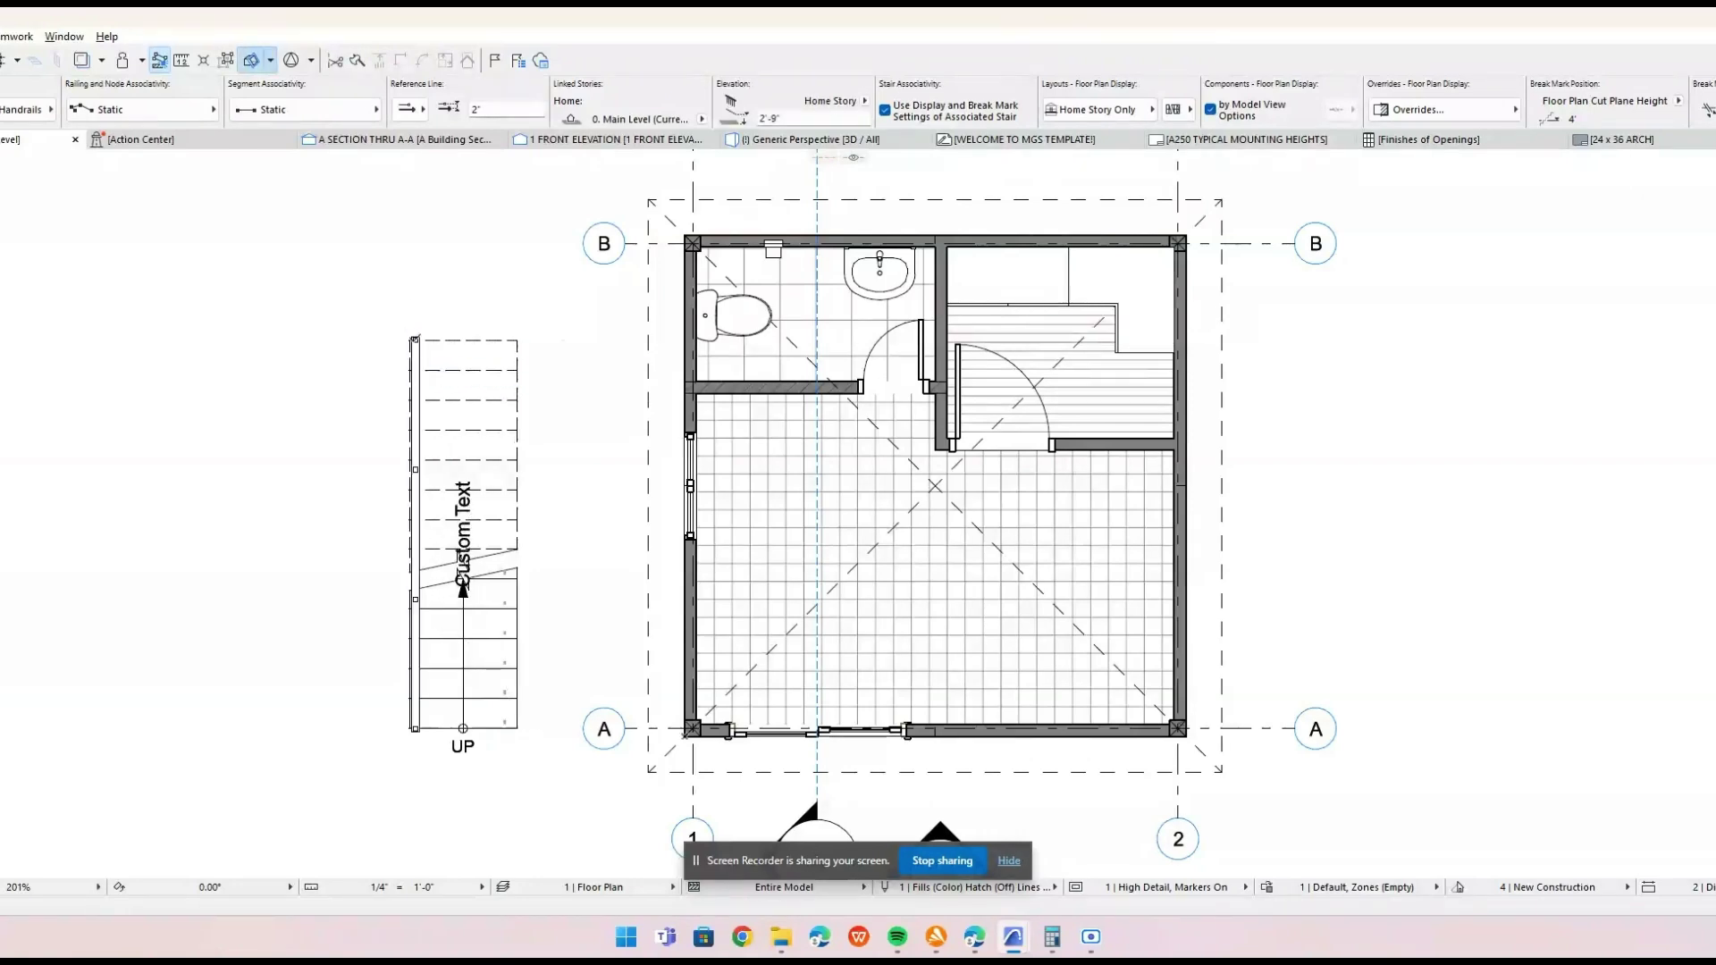
pyautogui.moveTo(436, 445); pyautogui.dragTo(433, 510, button='middle')
pyautogui.press('Escape')
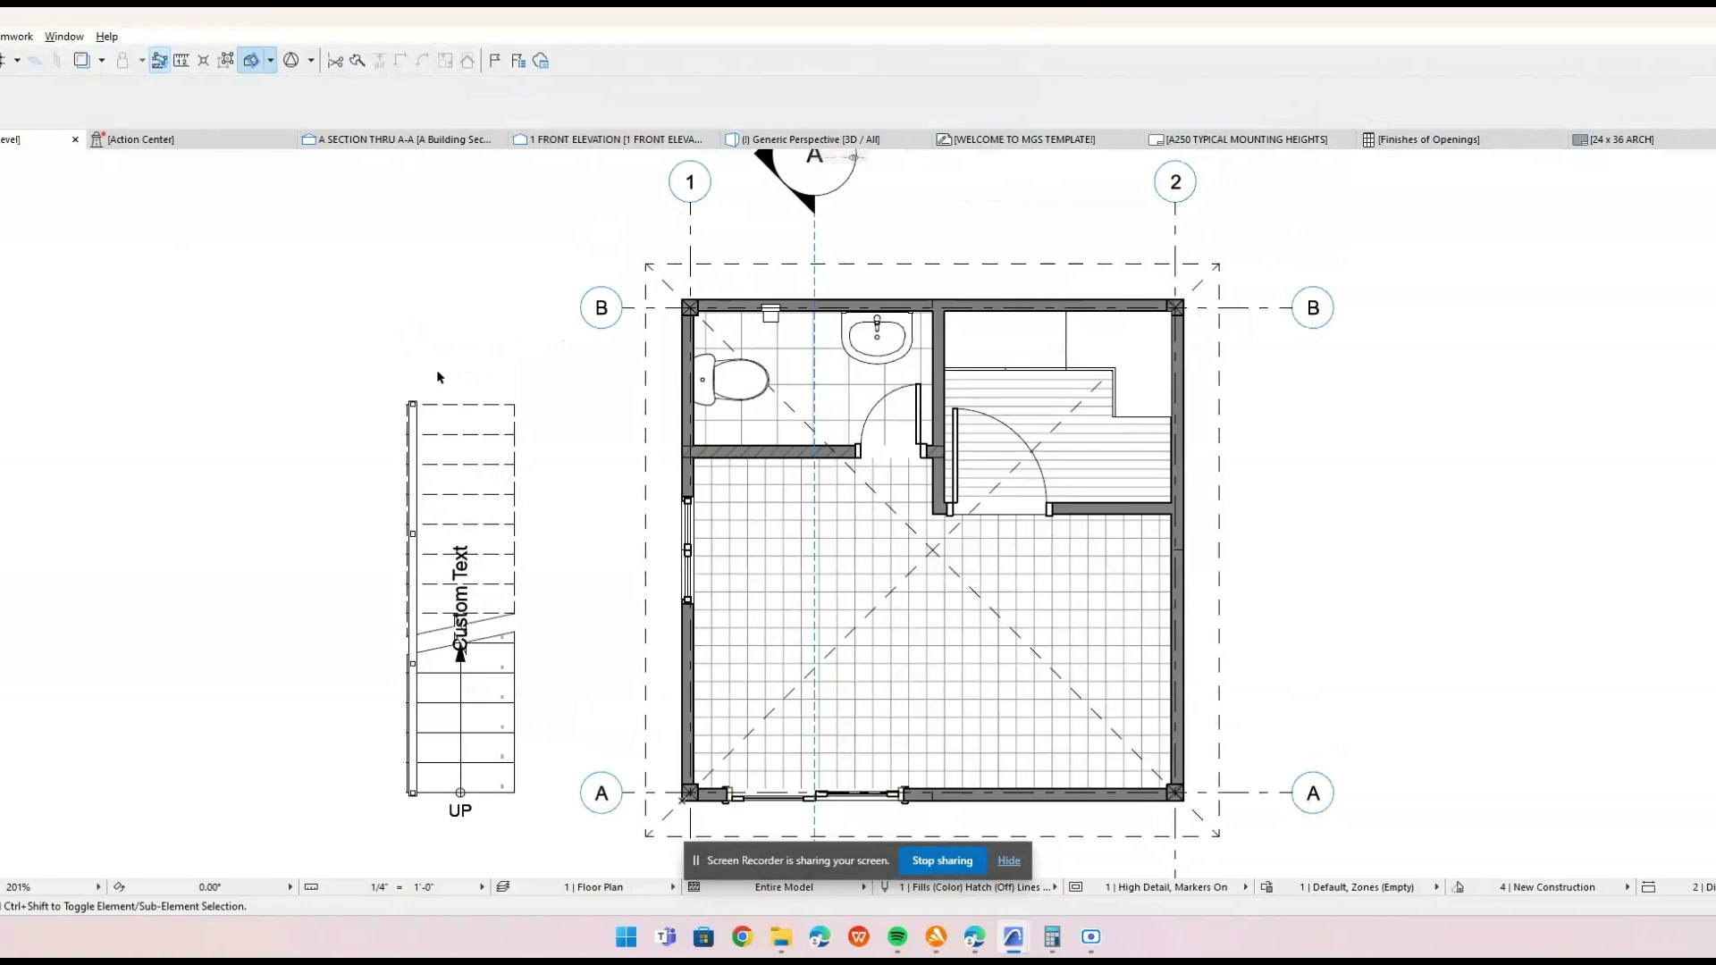
# In 3D, raise the static railing's far end to the stair's top step and lower its near end to the bottom step.
pyautogui.press('F3')
pyautogui.scroll(2, 451, 481)
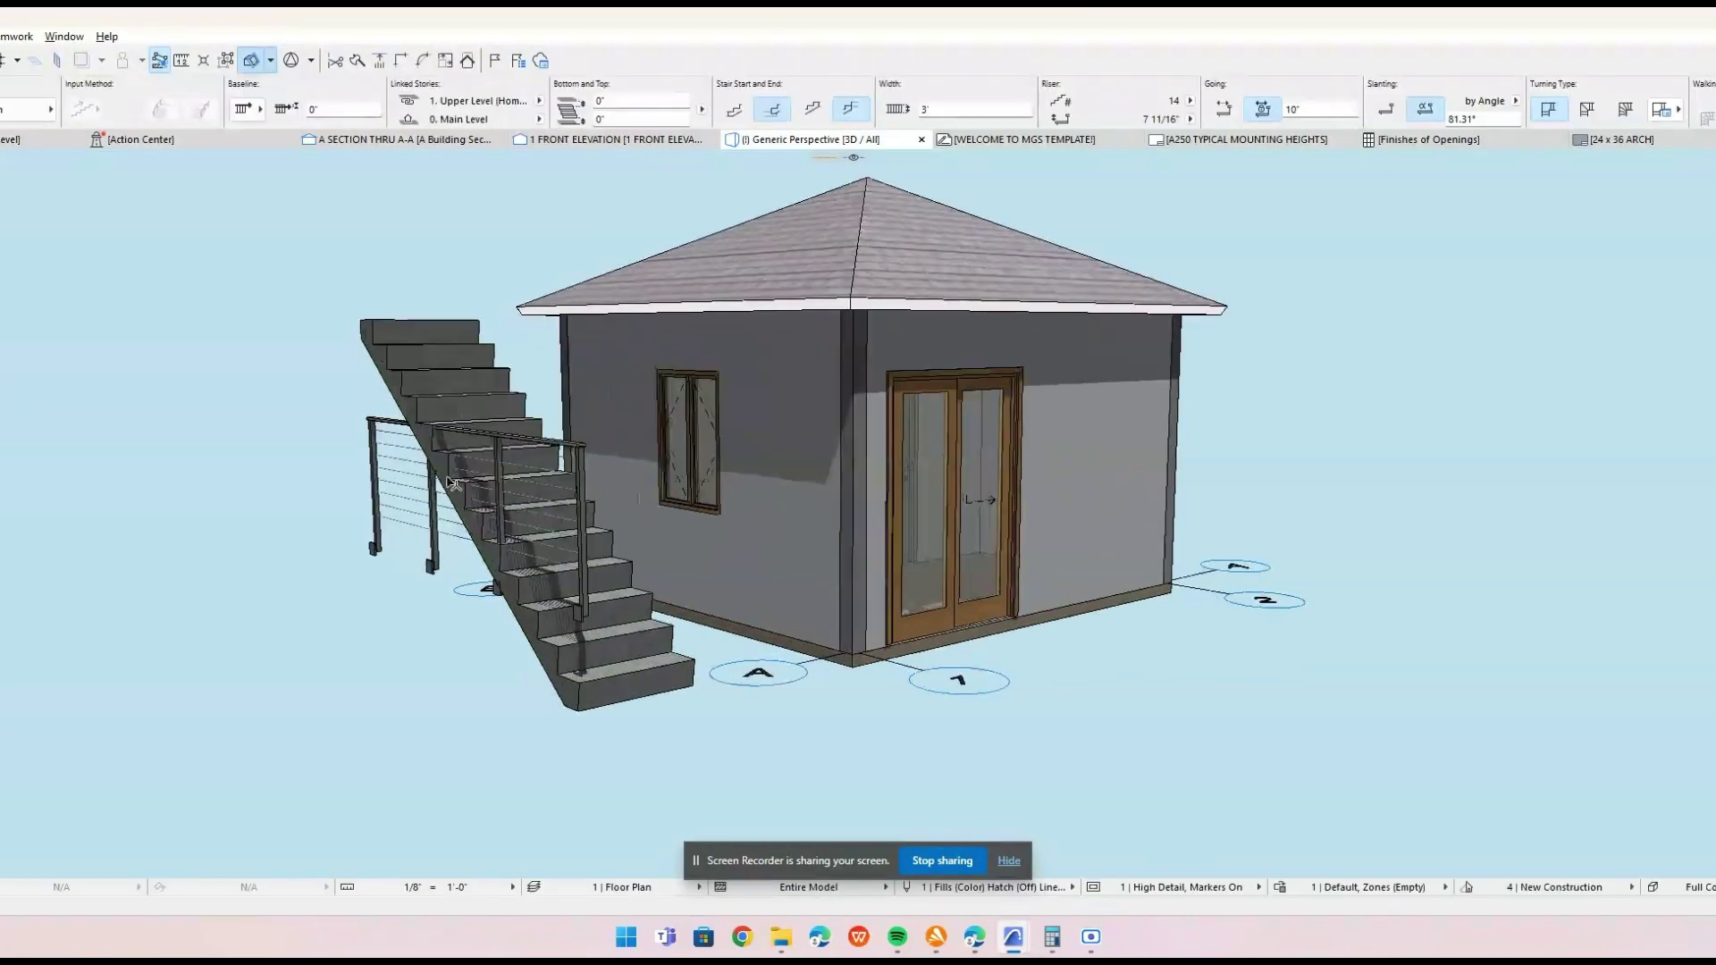
pyautogui.click(583, 451)
pyautogui.scroll(2, 540, 601)
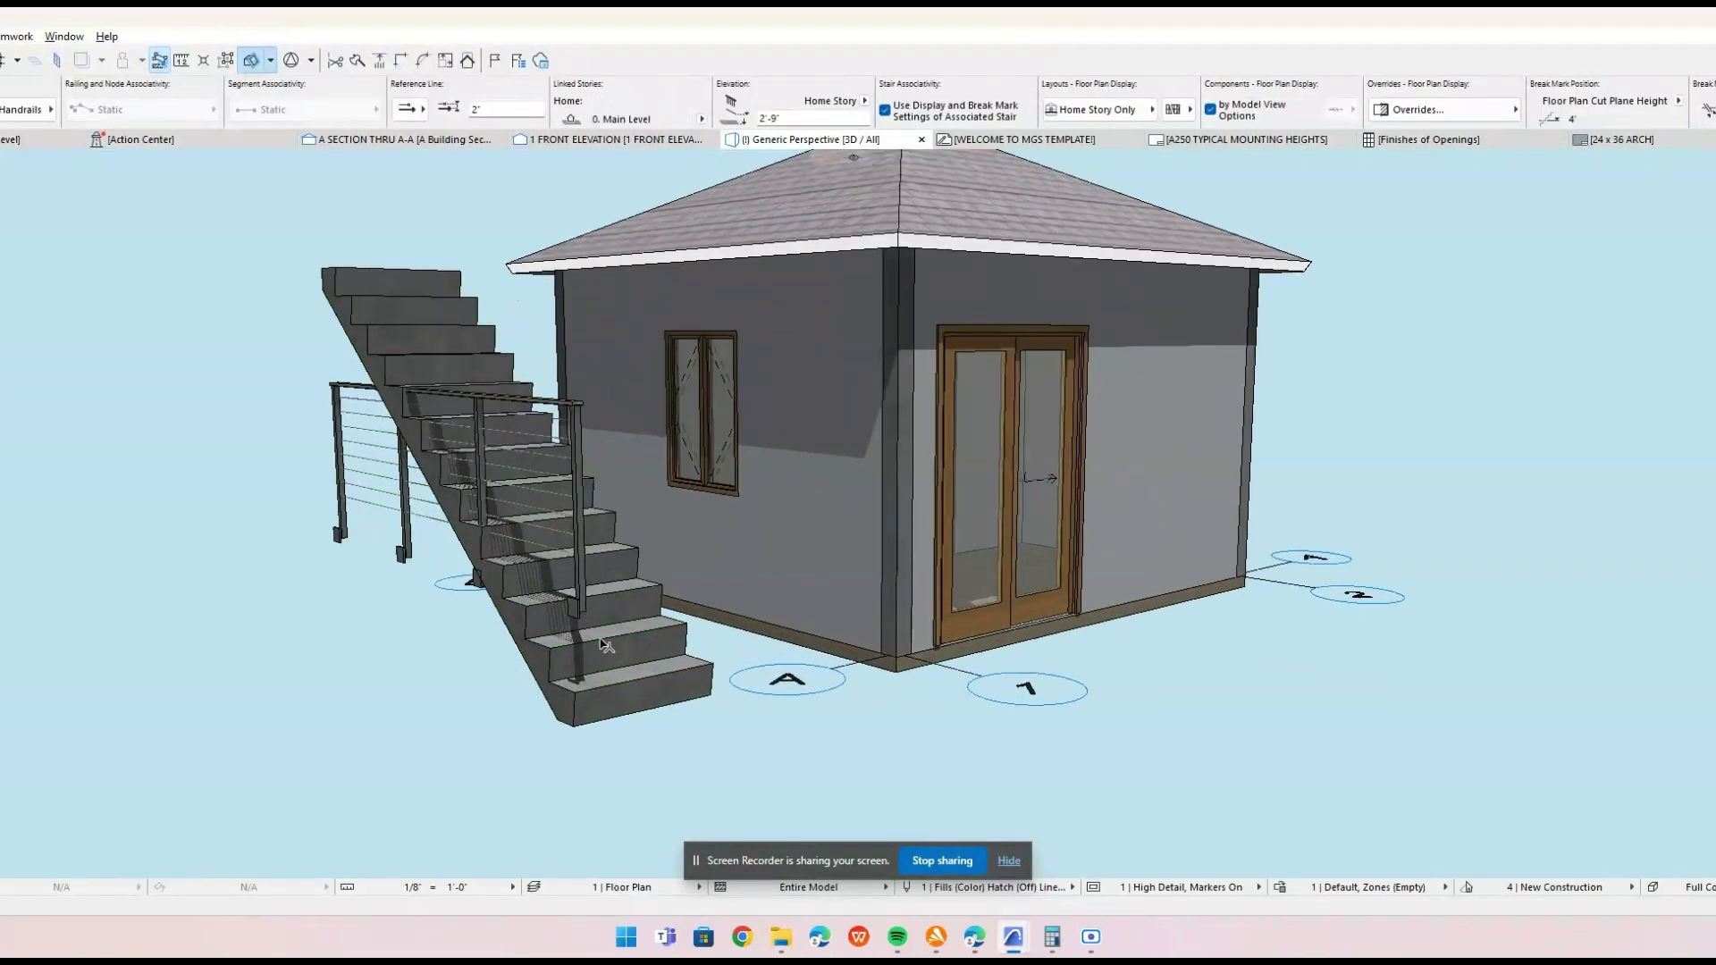
pyautogui.moveTo(540, 602)
pyautogui.keyDown('shift'); pyautogui.mouseDown(button='middle')
pyautogui.moveTo(176, 617)
pyautogui.moveTo(529, 623)
pyautogui.mouseUp(button='middle'); pyautogui.keyUp('shift')
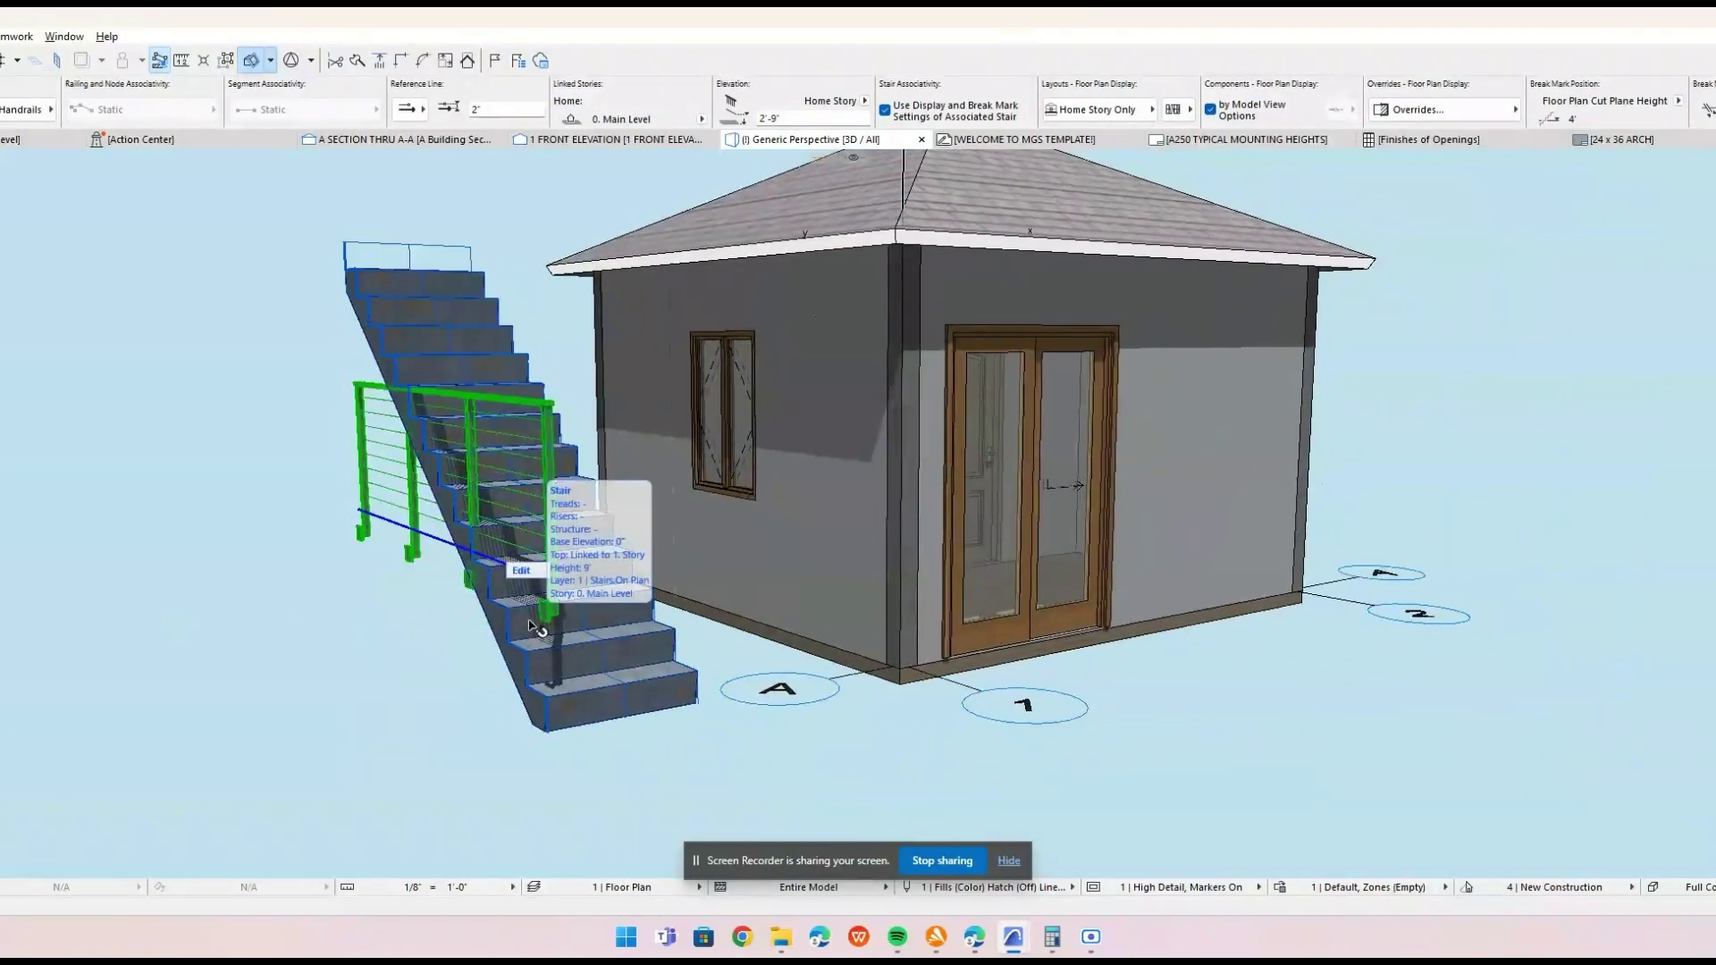
pyautogui.scroll(1, 536, 626)
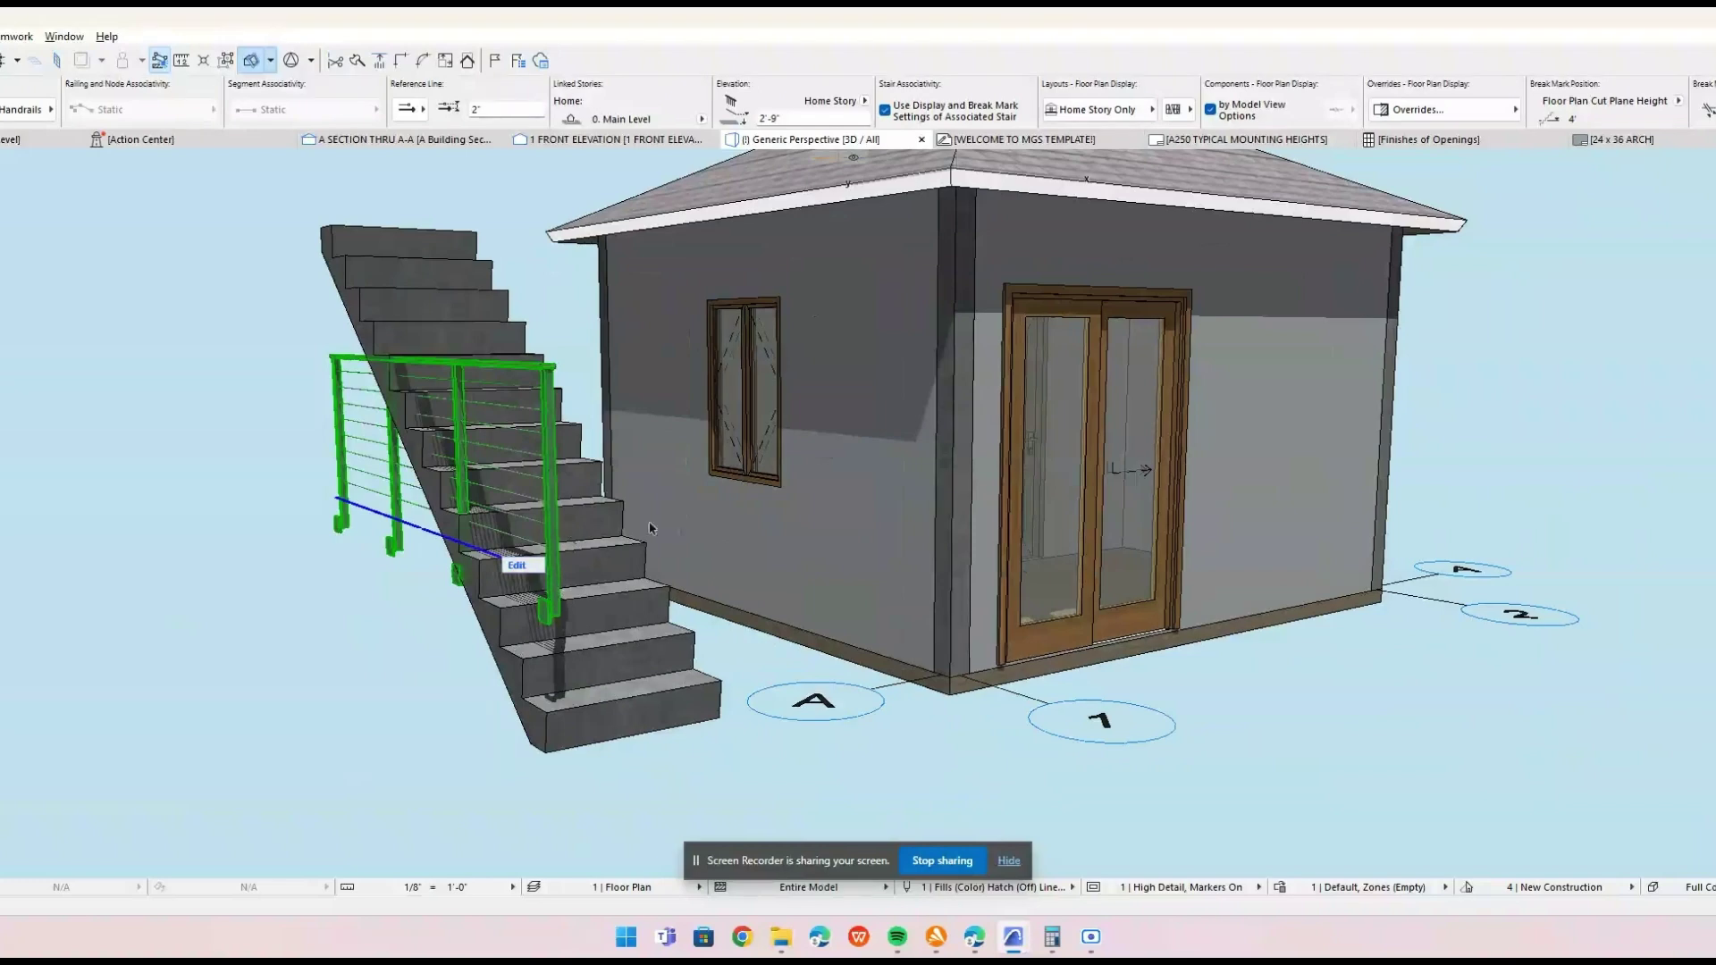
pyautogui.click(337, 497)
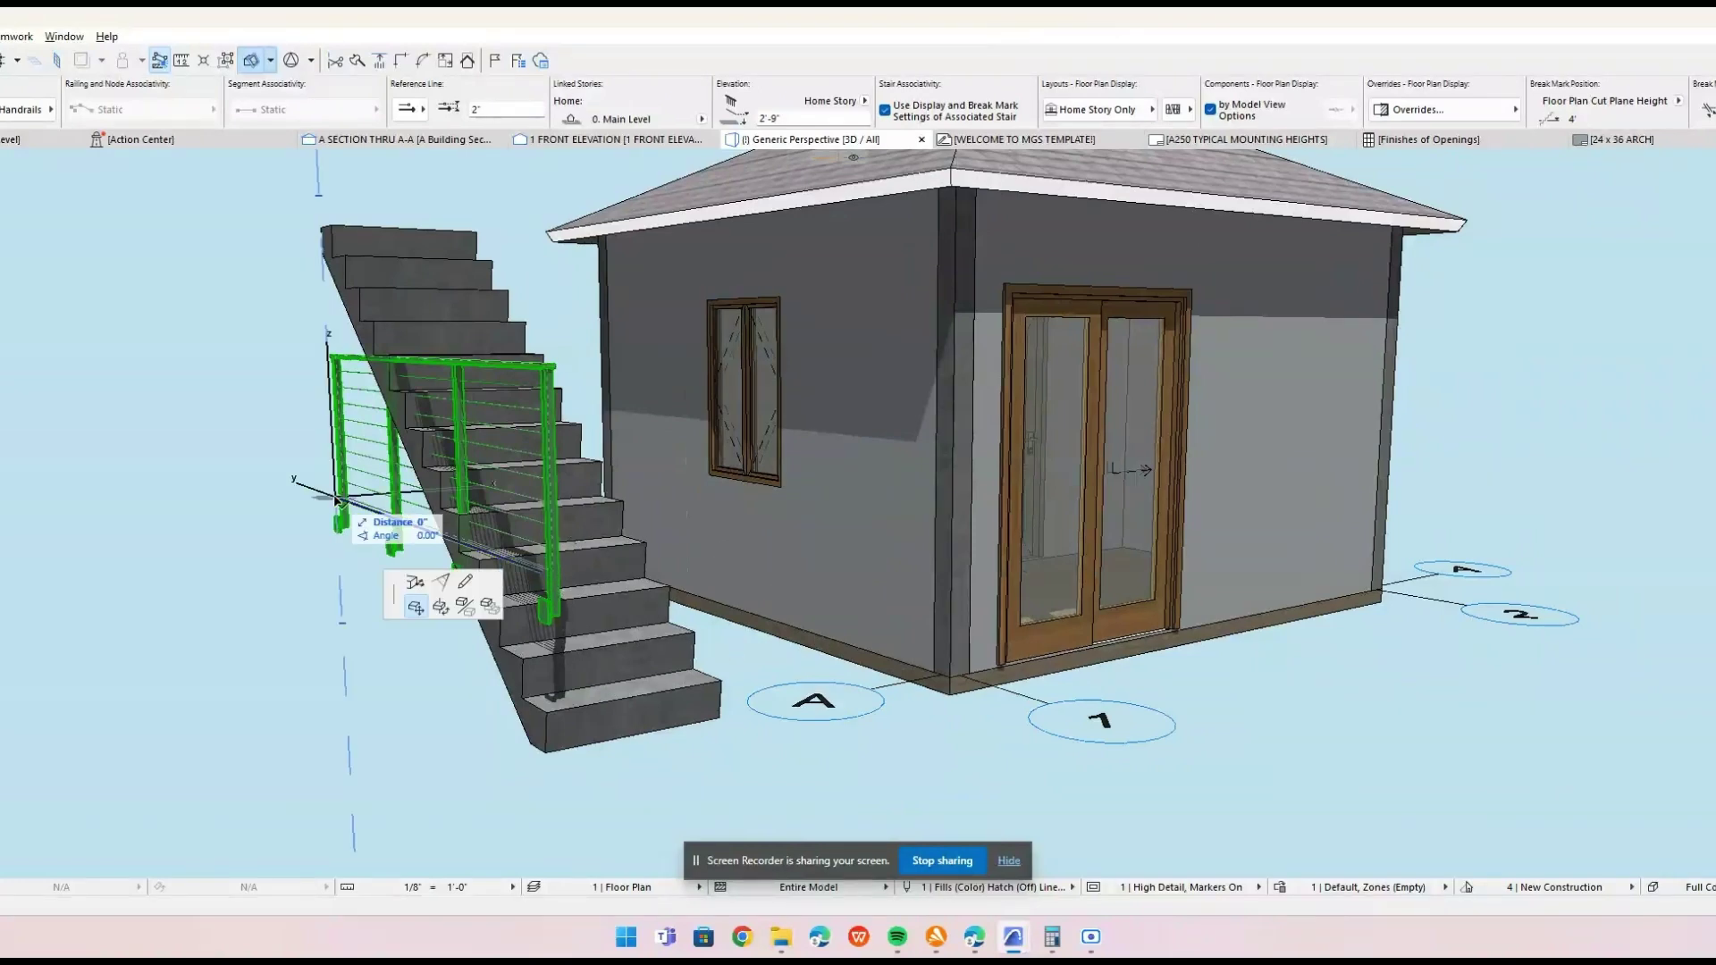
pyautogui.click(330, 227)
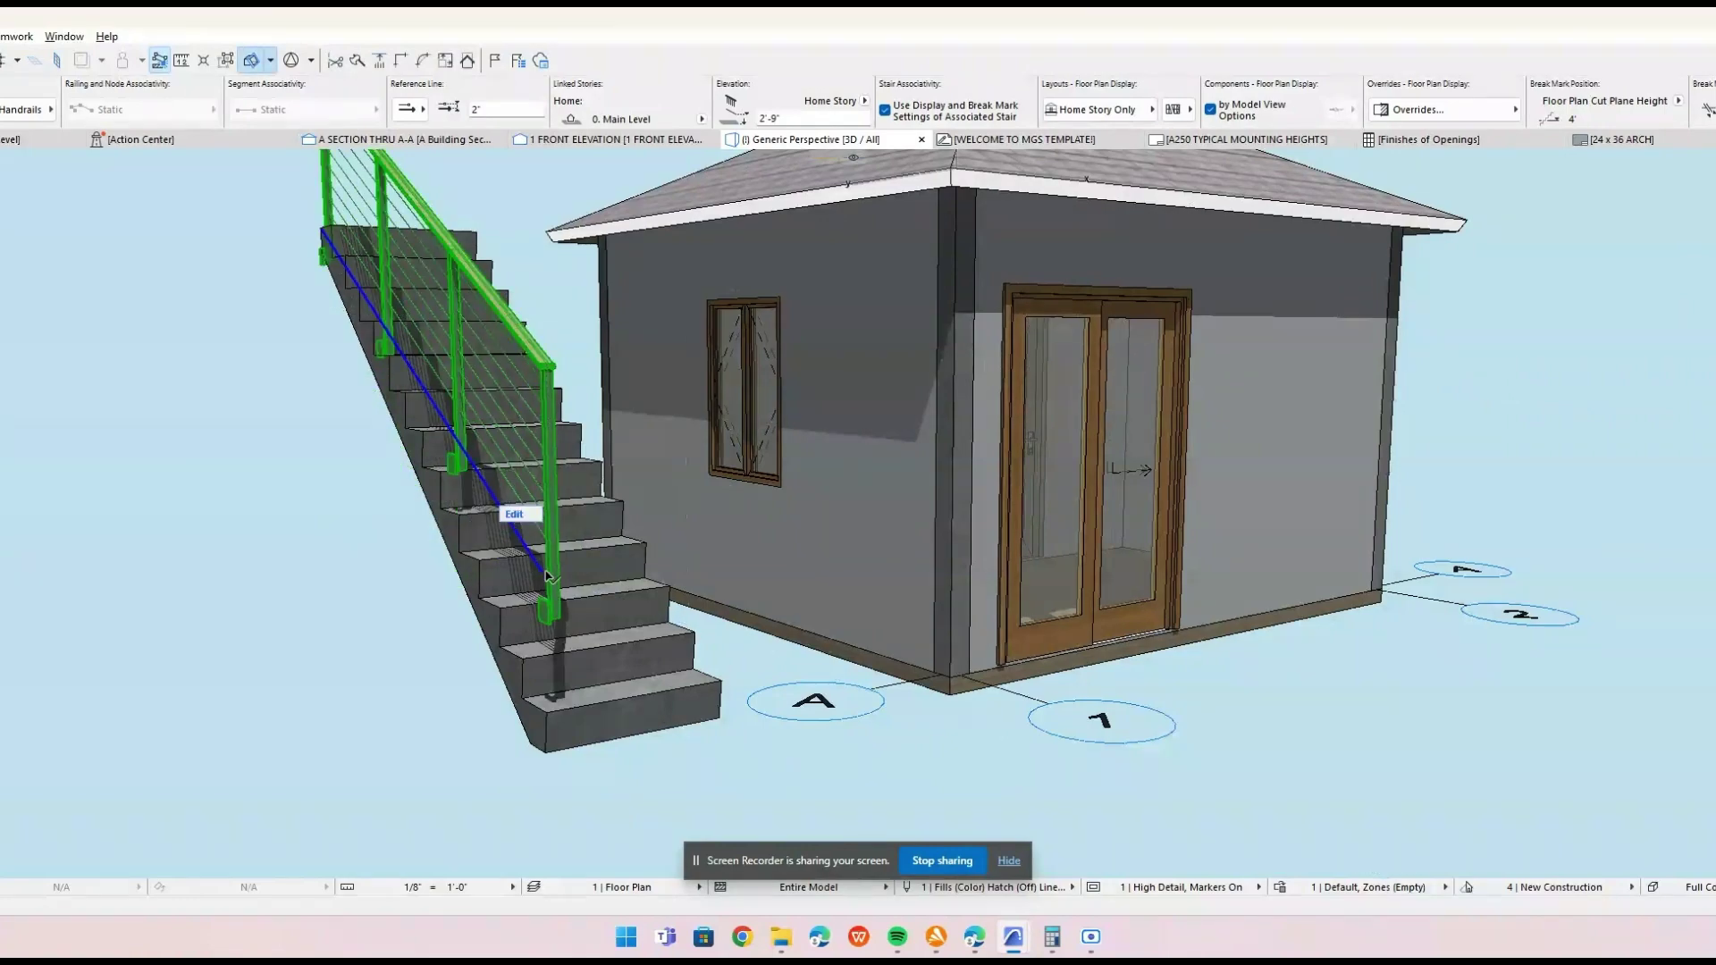
pyautogui.click(546, 574)
pyautogui.click(548, 714)
# In the sloped railing's settings, set the inner posts' offset from the segment bottom to 0.
pyautogui.keyDown('shift'); pyautogui.moveTo(554, 634); pyautogui.dragTo(534, 461, button='middle'); pyautogui.keyUp('shift')
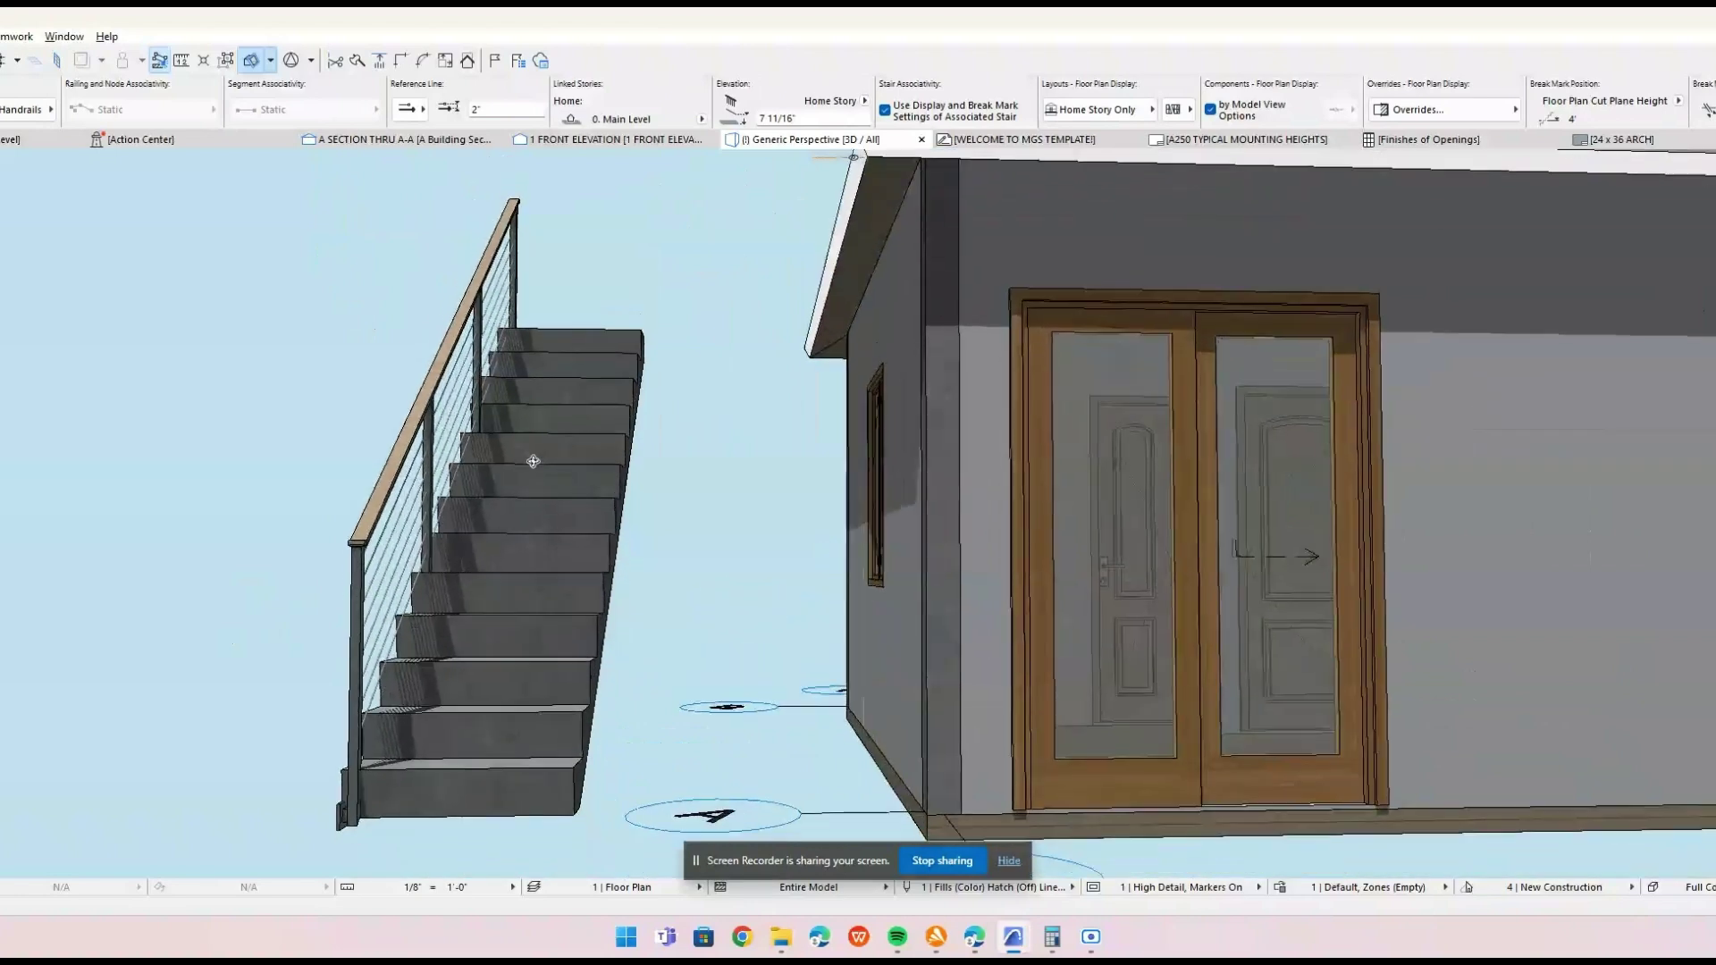
pyautogui.click(536, 465)
pyautogui.hotkey('ctrl', 't')
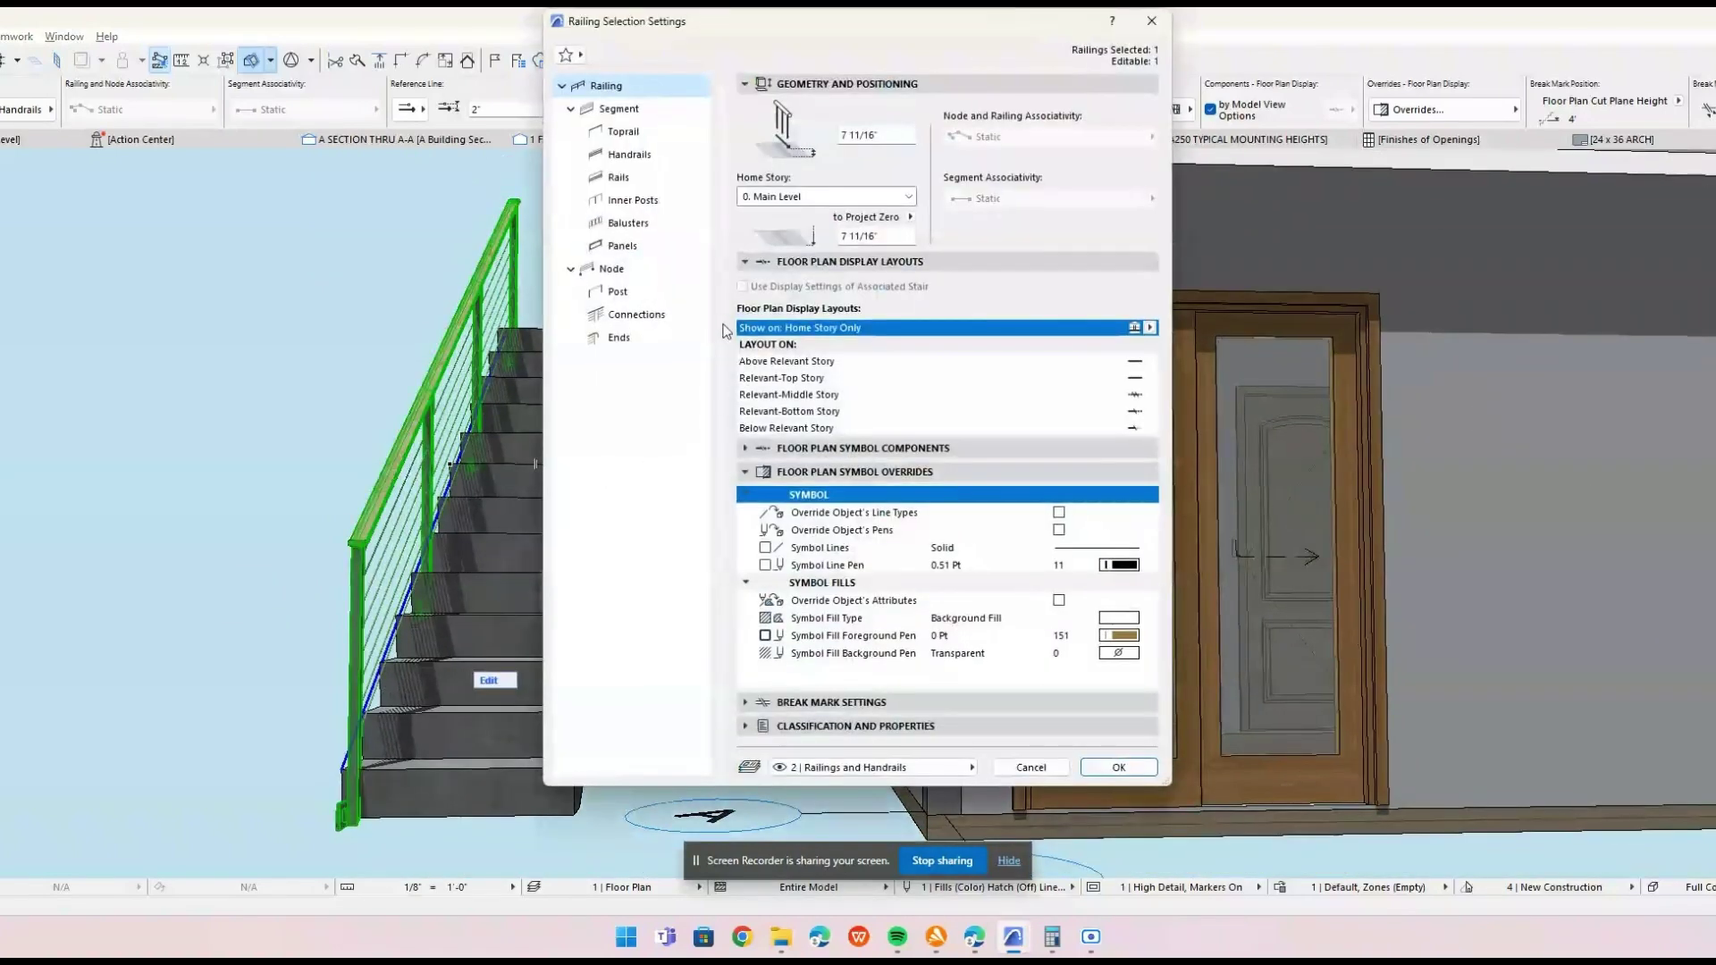
pyautogui.click(619, 108)
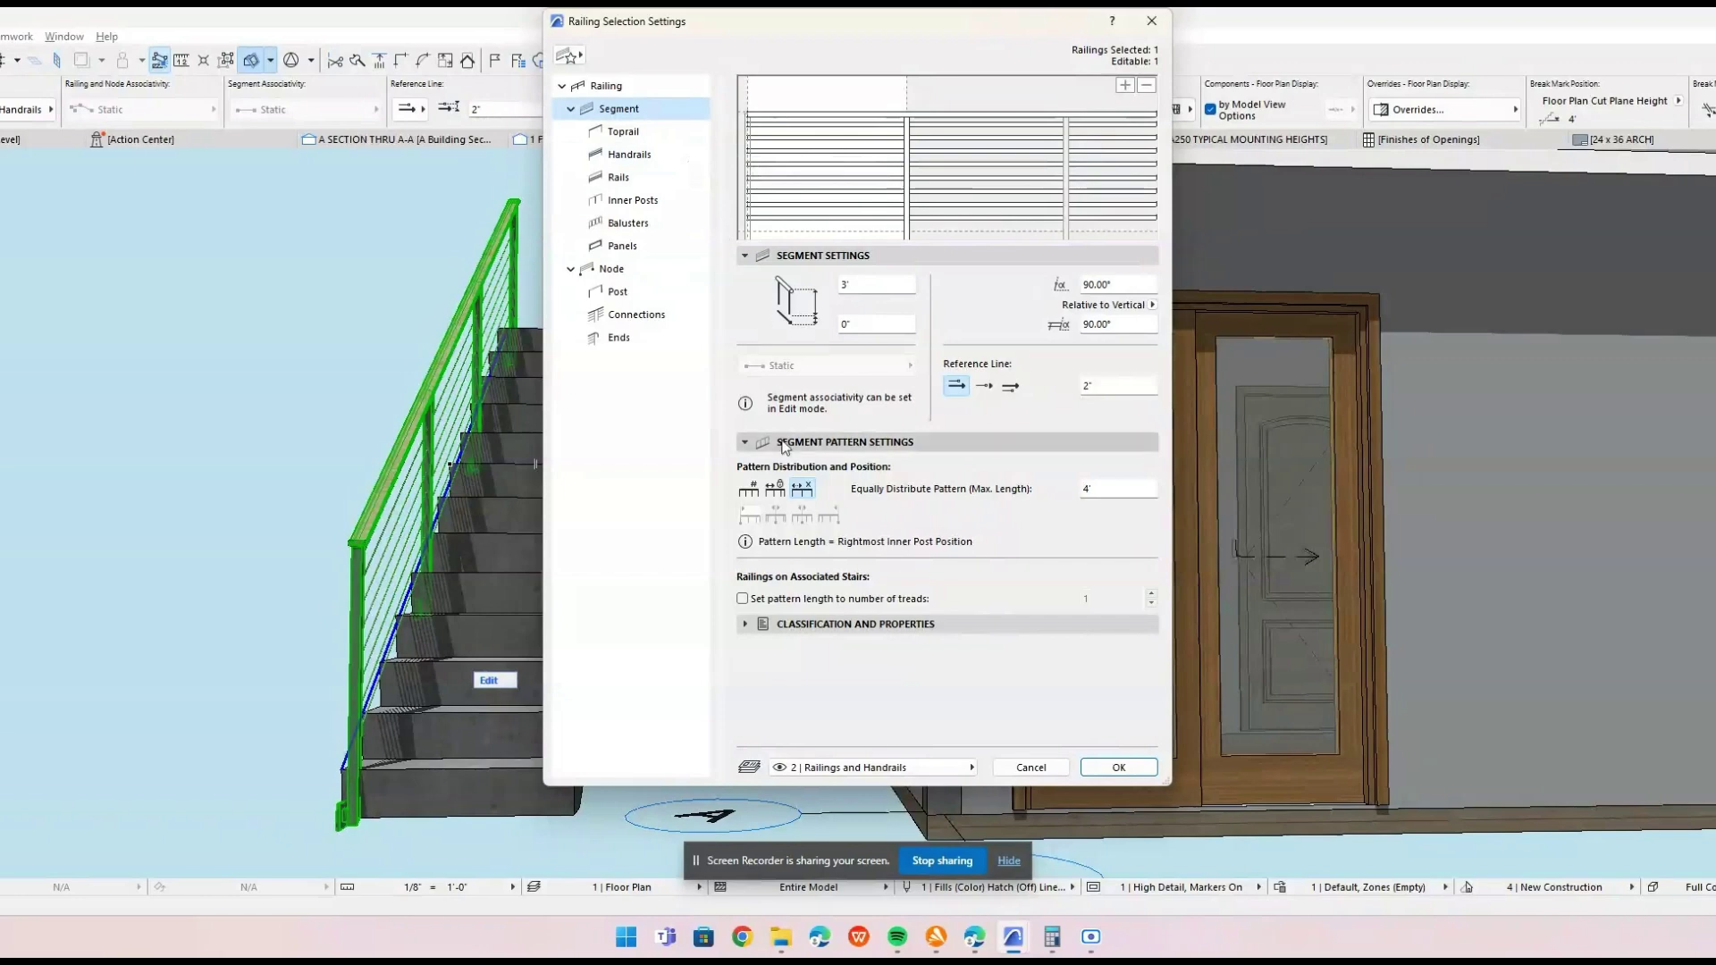
pyautogui.click(669, 135)
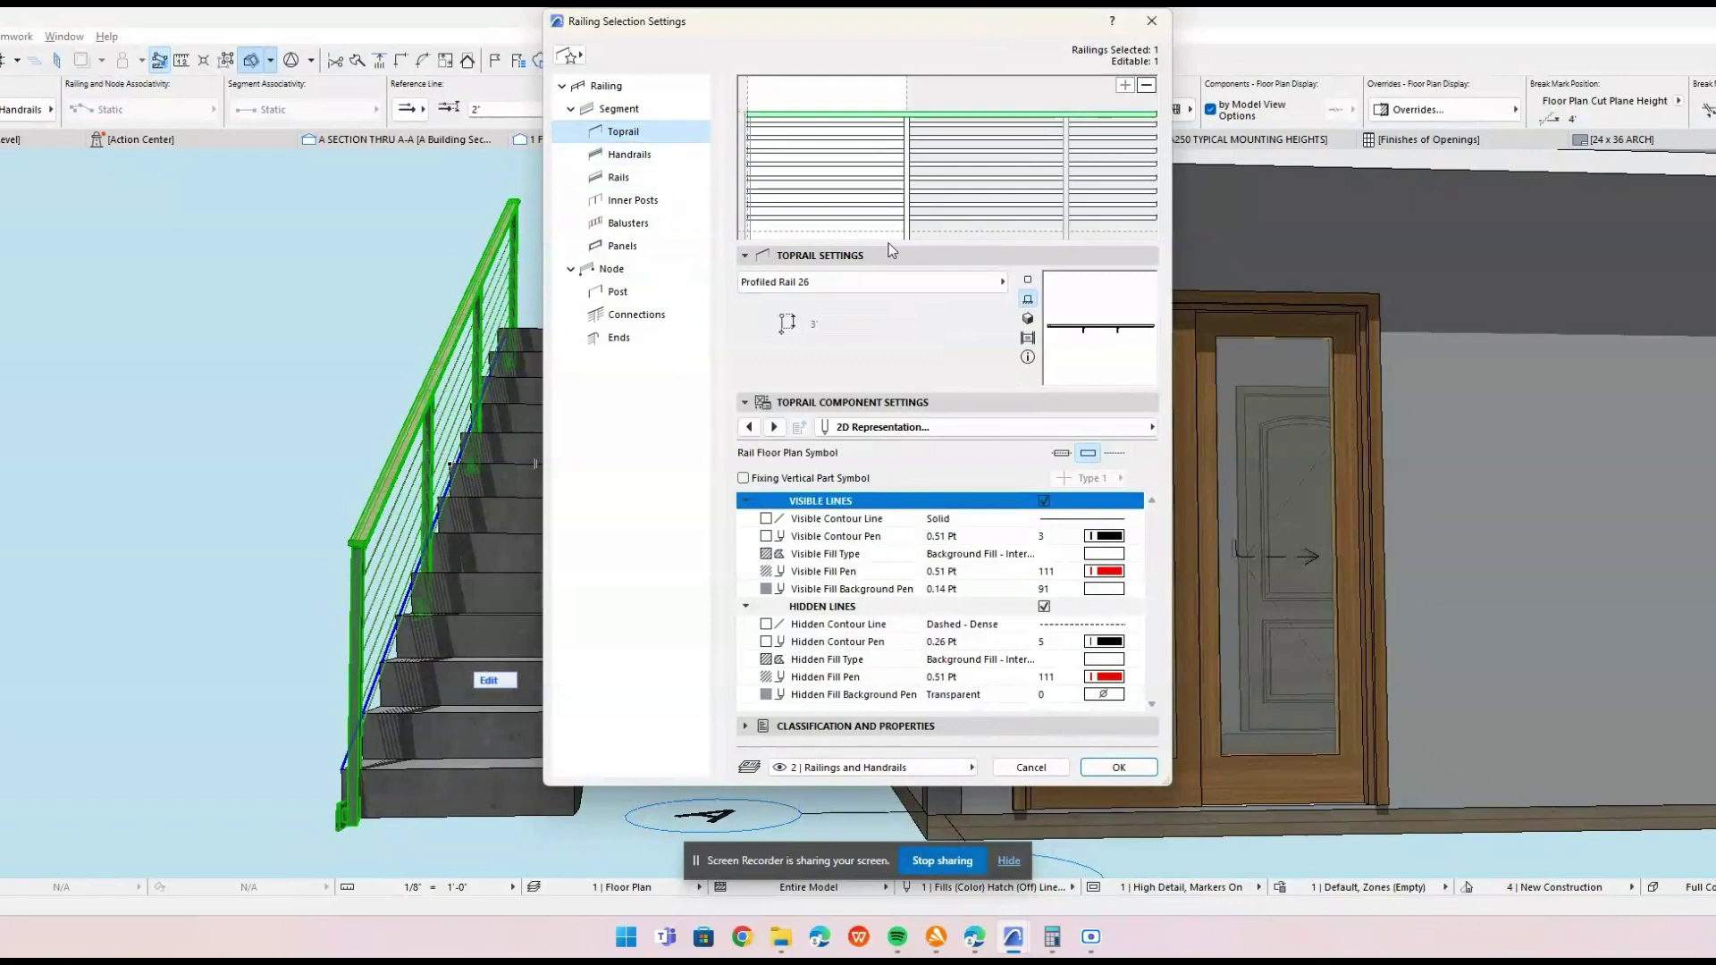
pyautogui.click(907, 227)
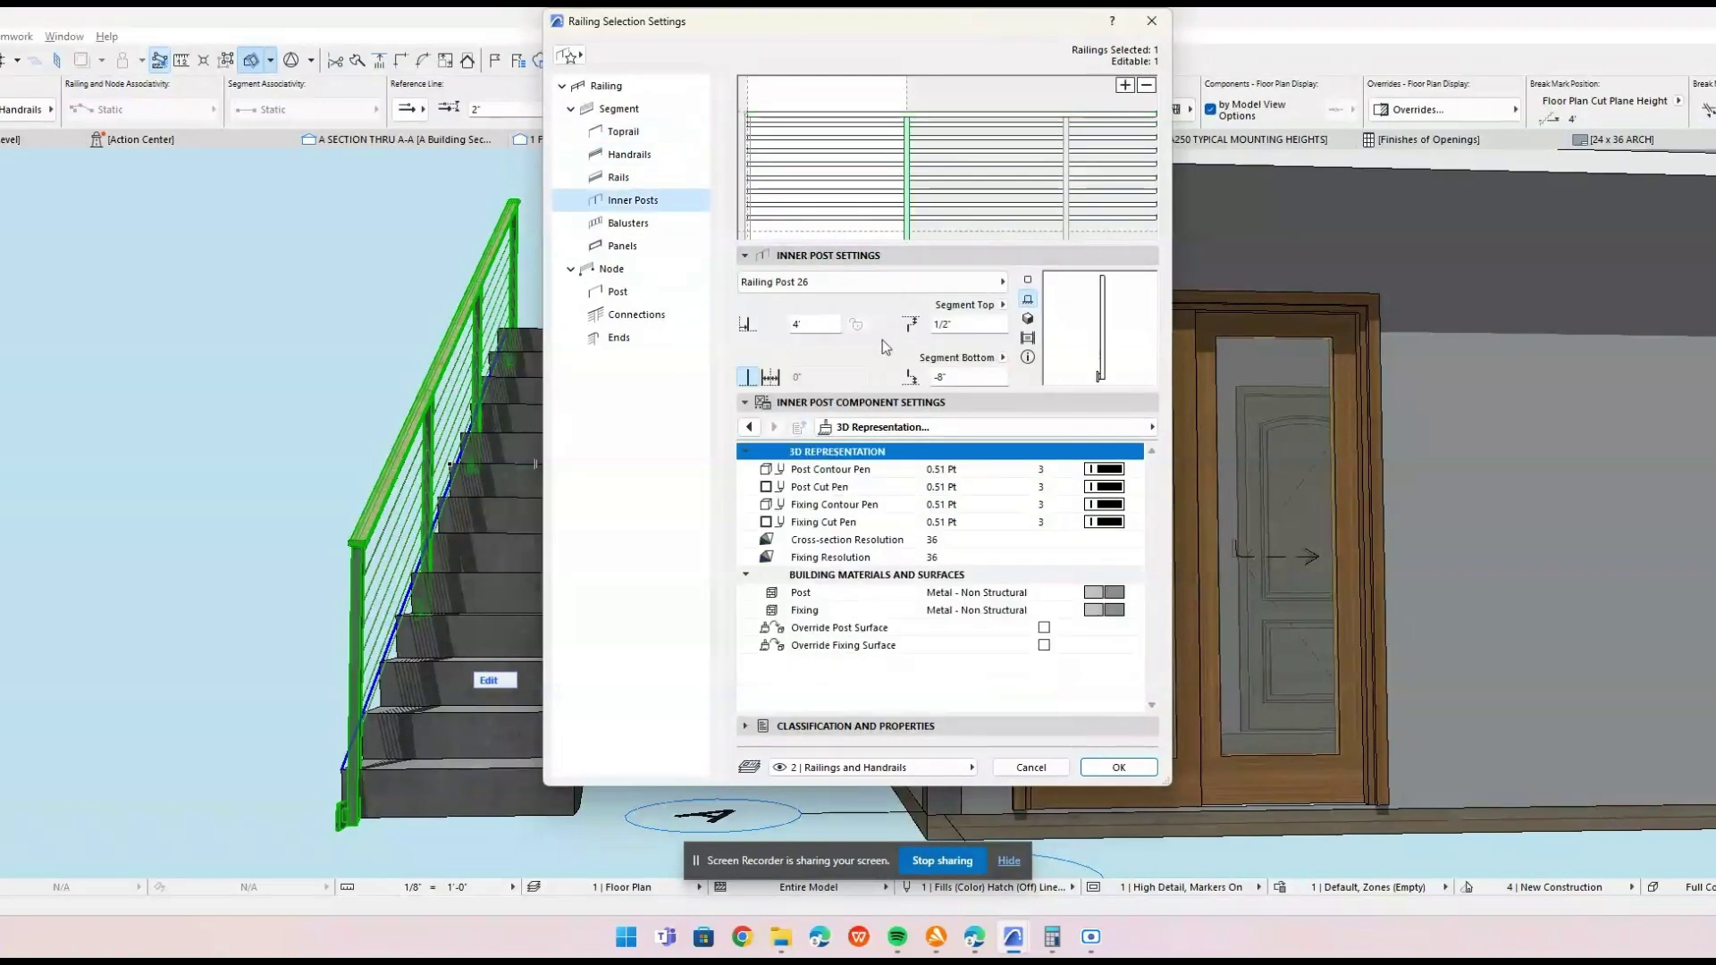
pyautogui.click(749, 428)
pyautogui.doubleClick(961, 383)
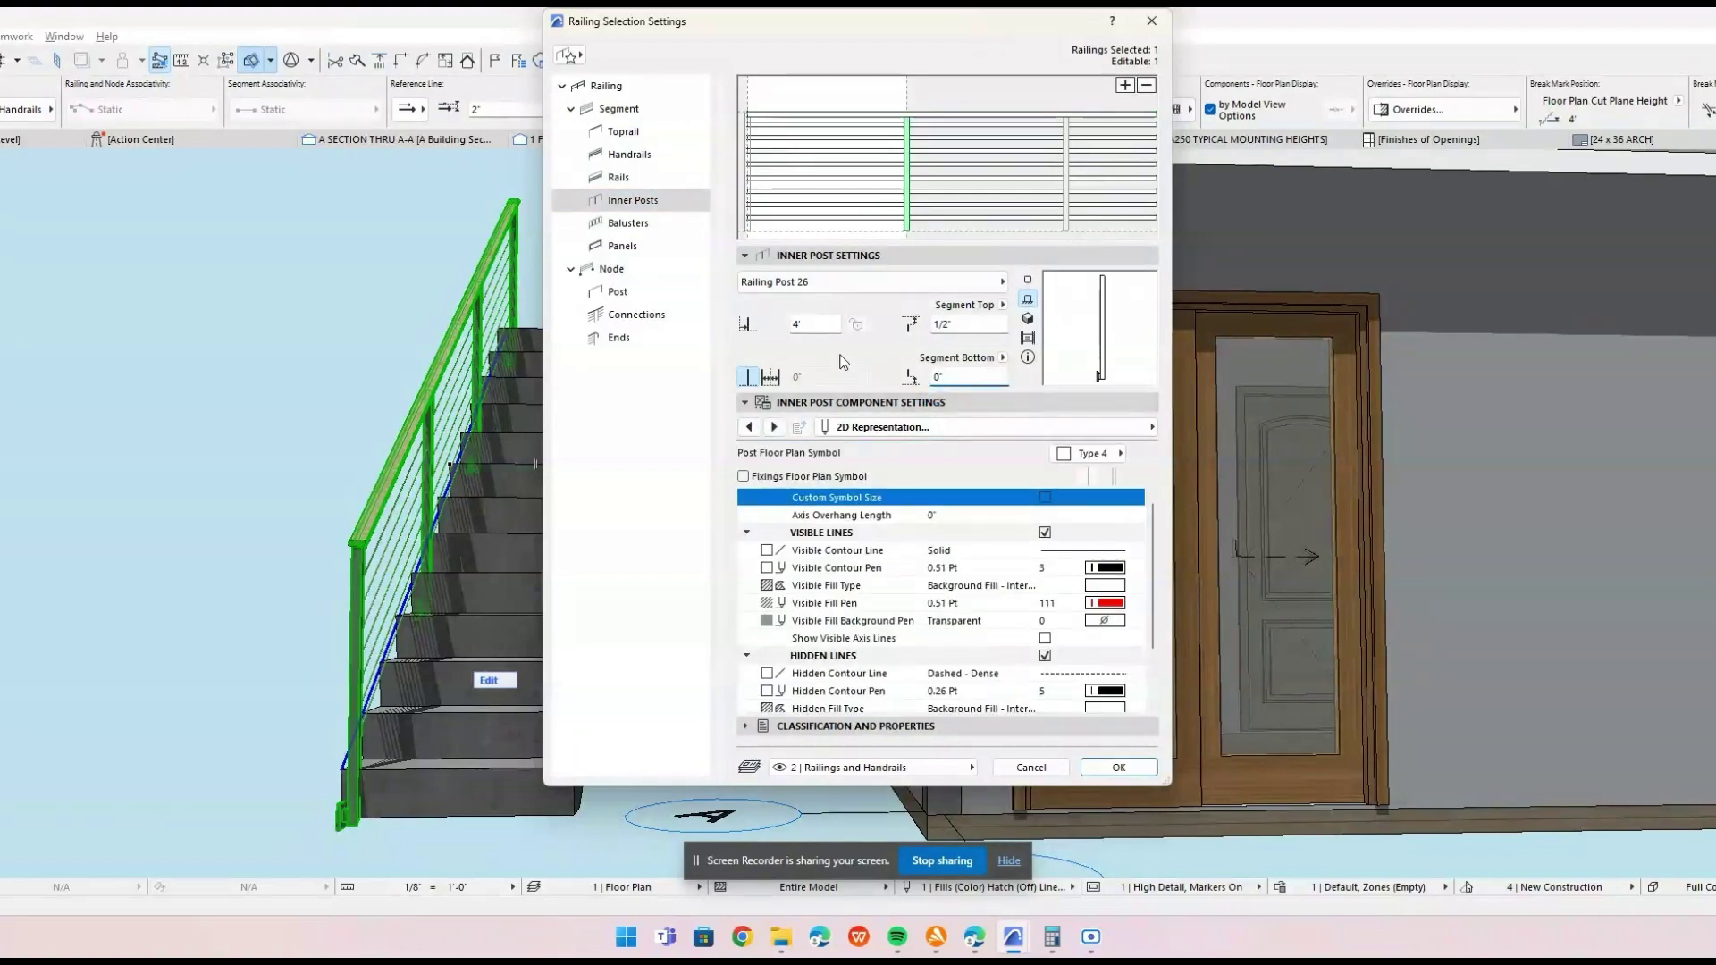
# Turn off the fixing on the railing's inner posts and apply the settings.
pyautogui.click(751, 429)
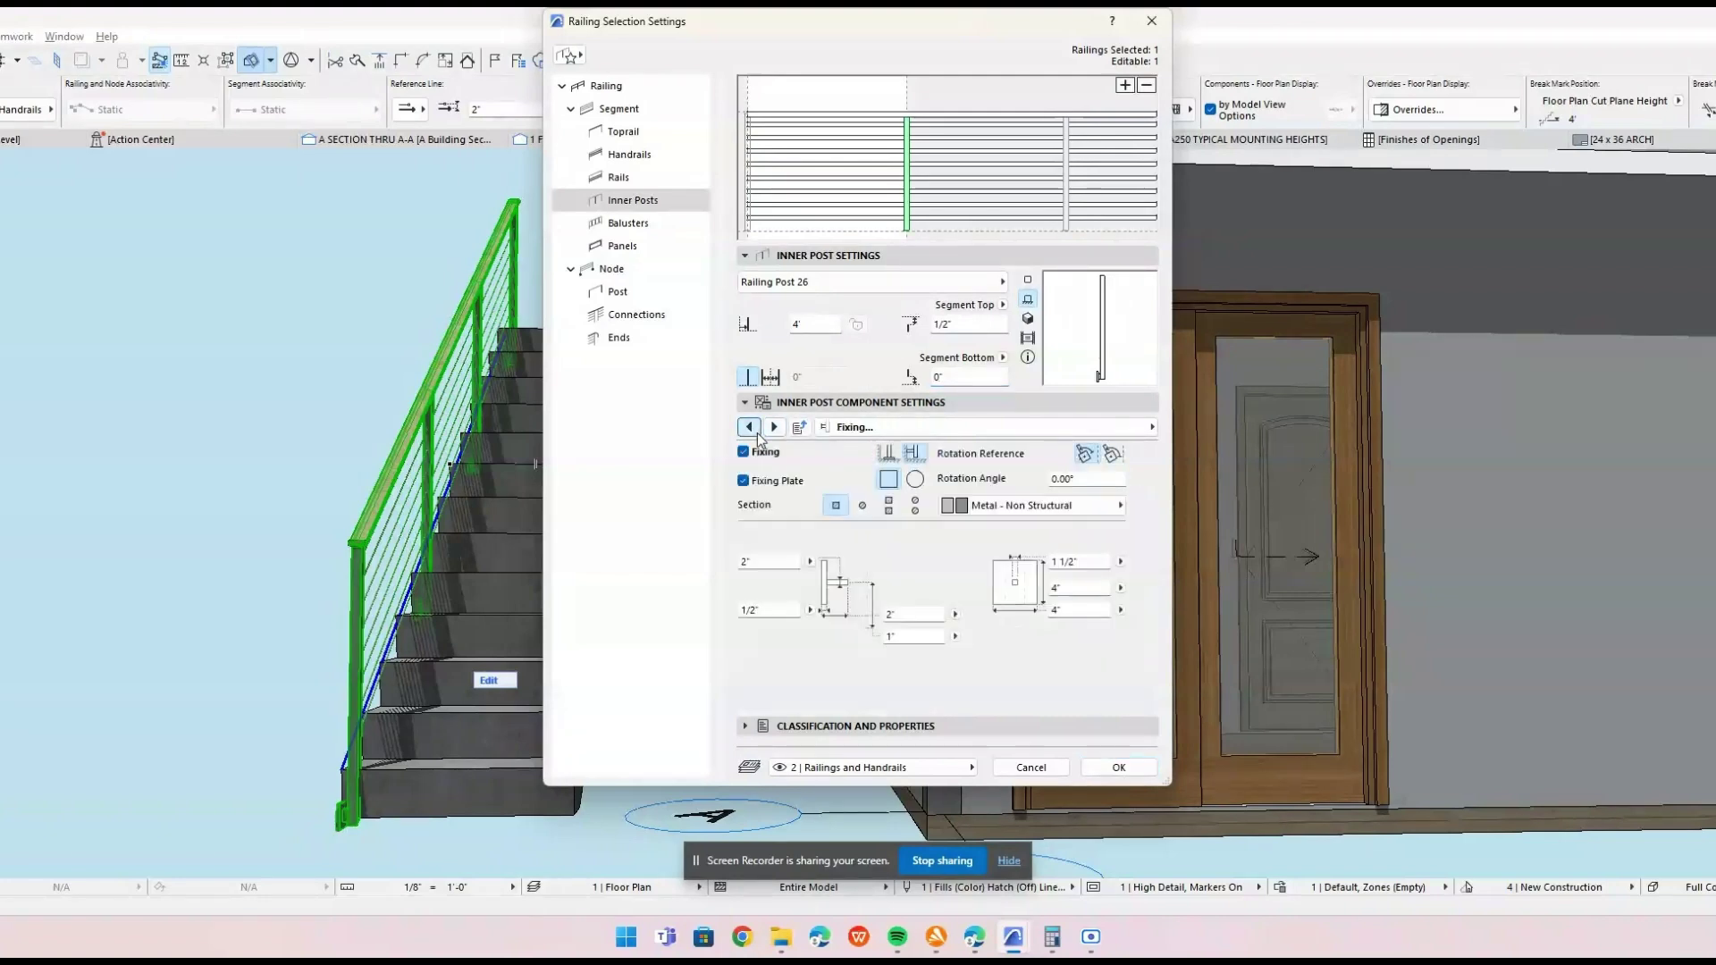
pyautogui.click(743, 453)
pyautogui.click(1097, 767)
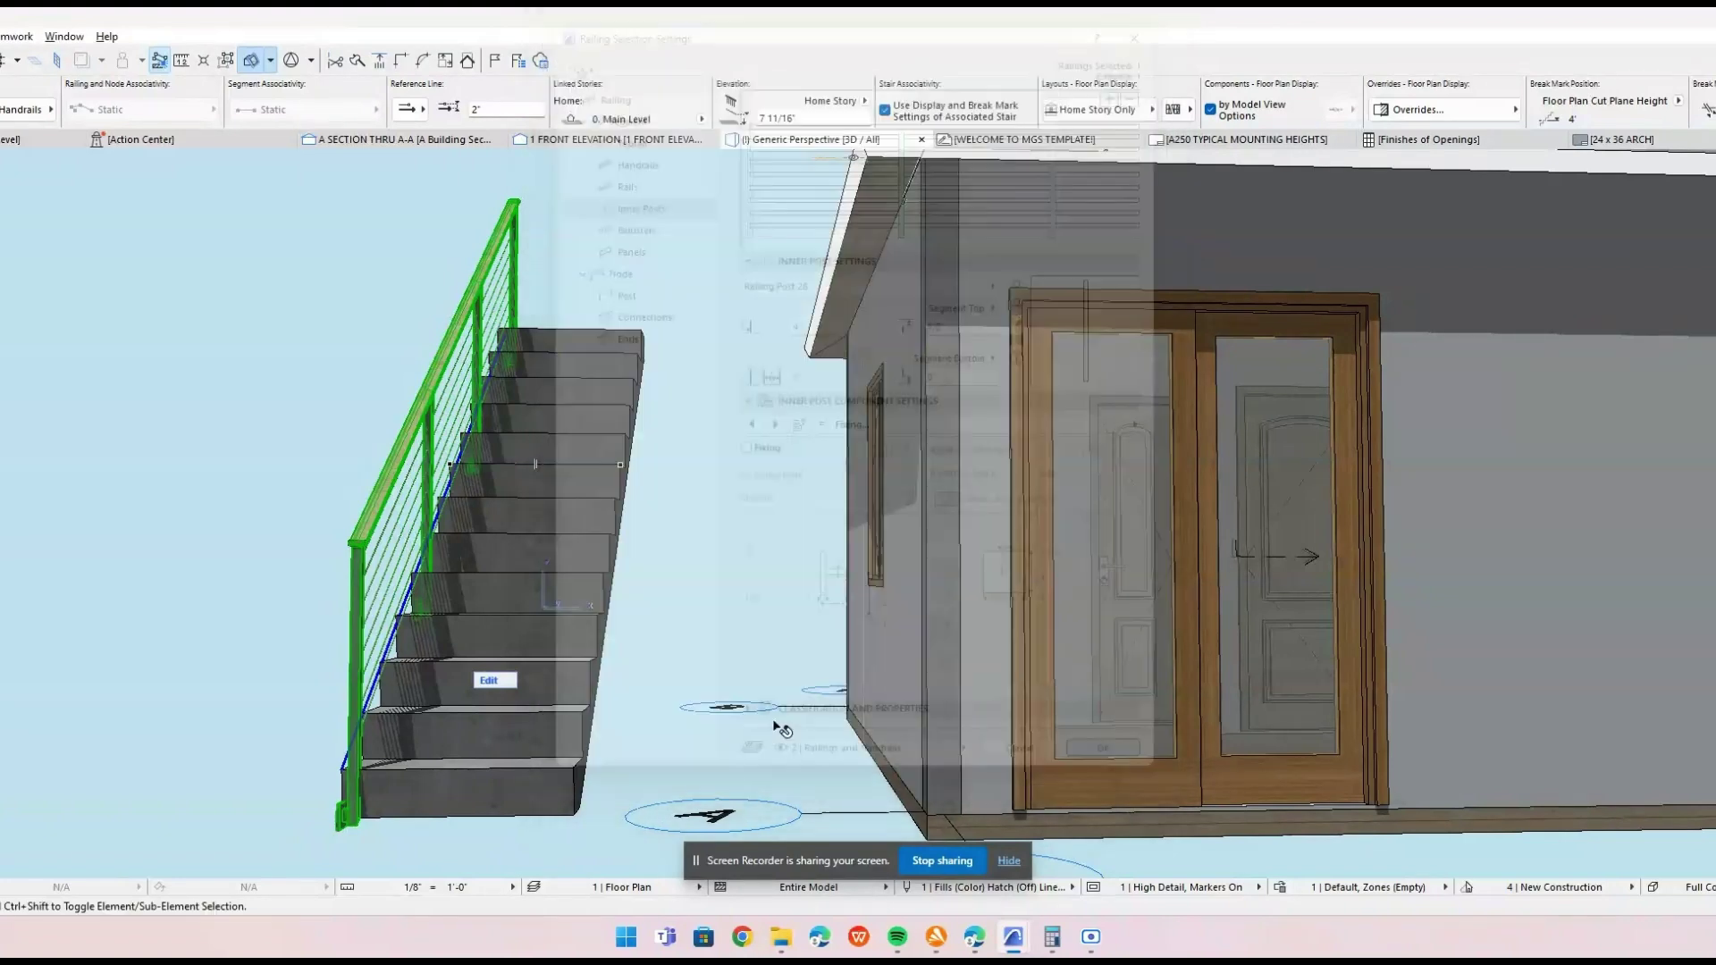
# In the sloped static railing's settings, set the node posts' offset from the segment bottom to 0.
pyautogui.keyDown('shift'); pyautogui.moveTo(412, 688); pyautogui.dragTo(540, 640, button='middle'); pyautogui.keyUp('shift')
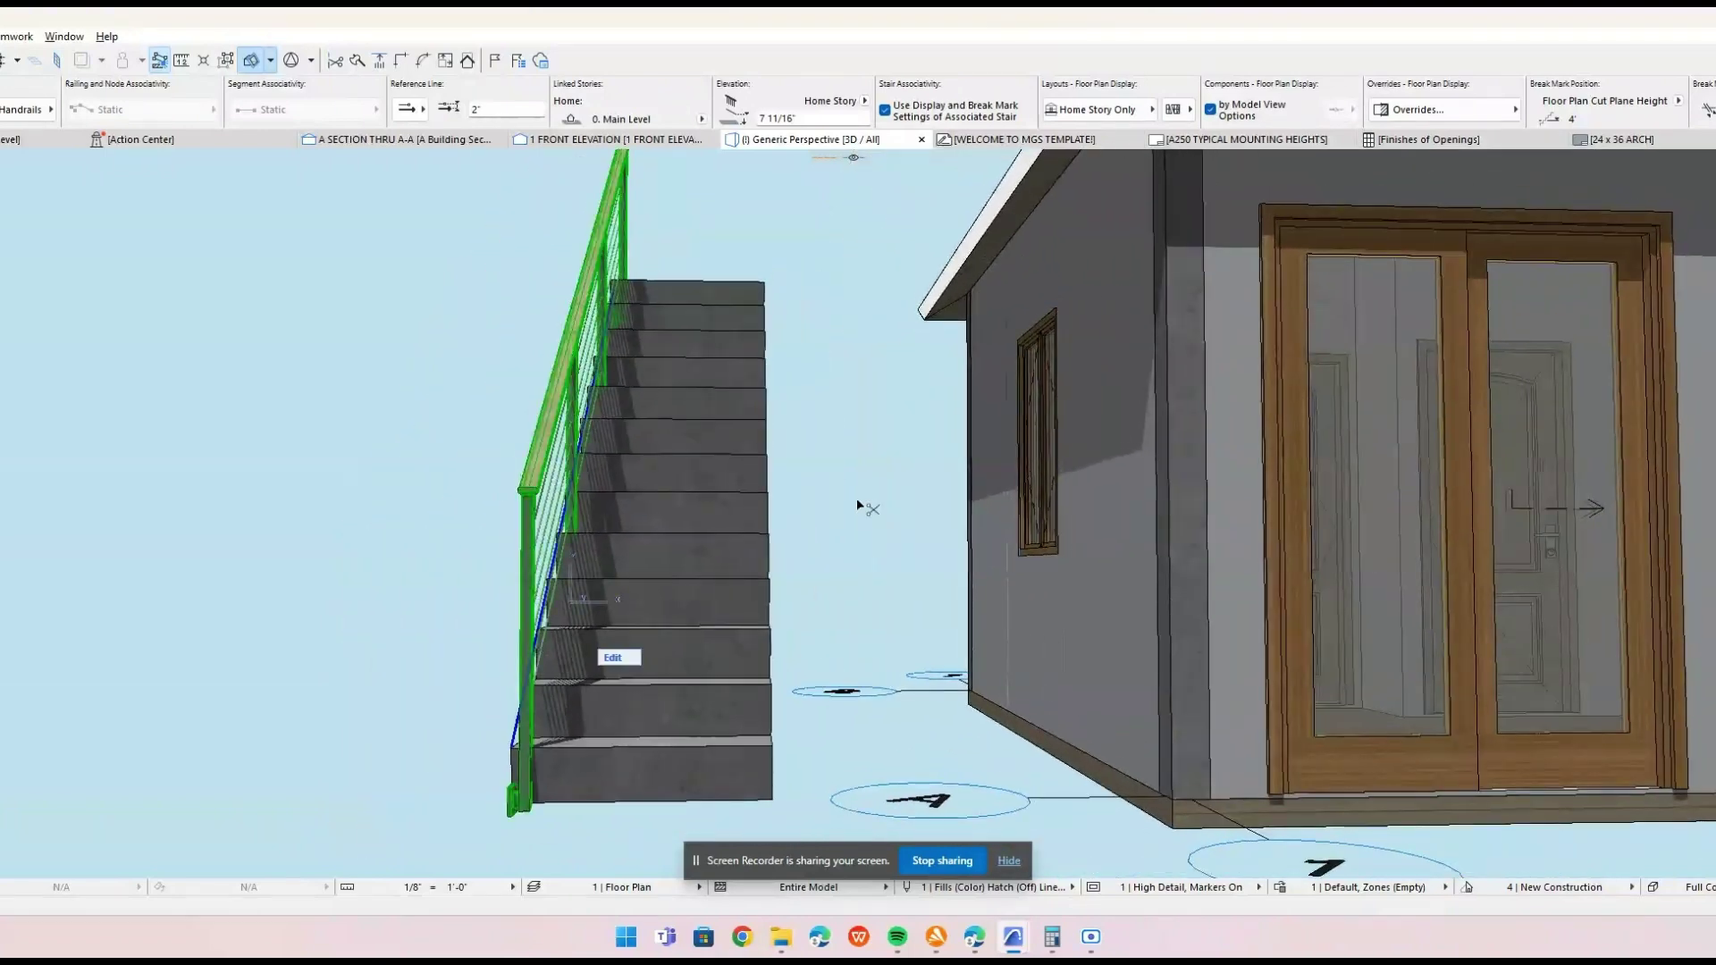
pyautogui.hotkey('ctrl', 't')
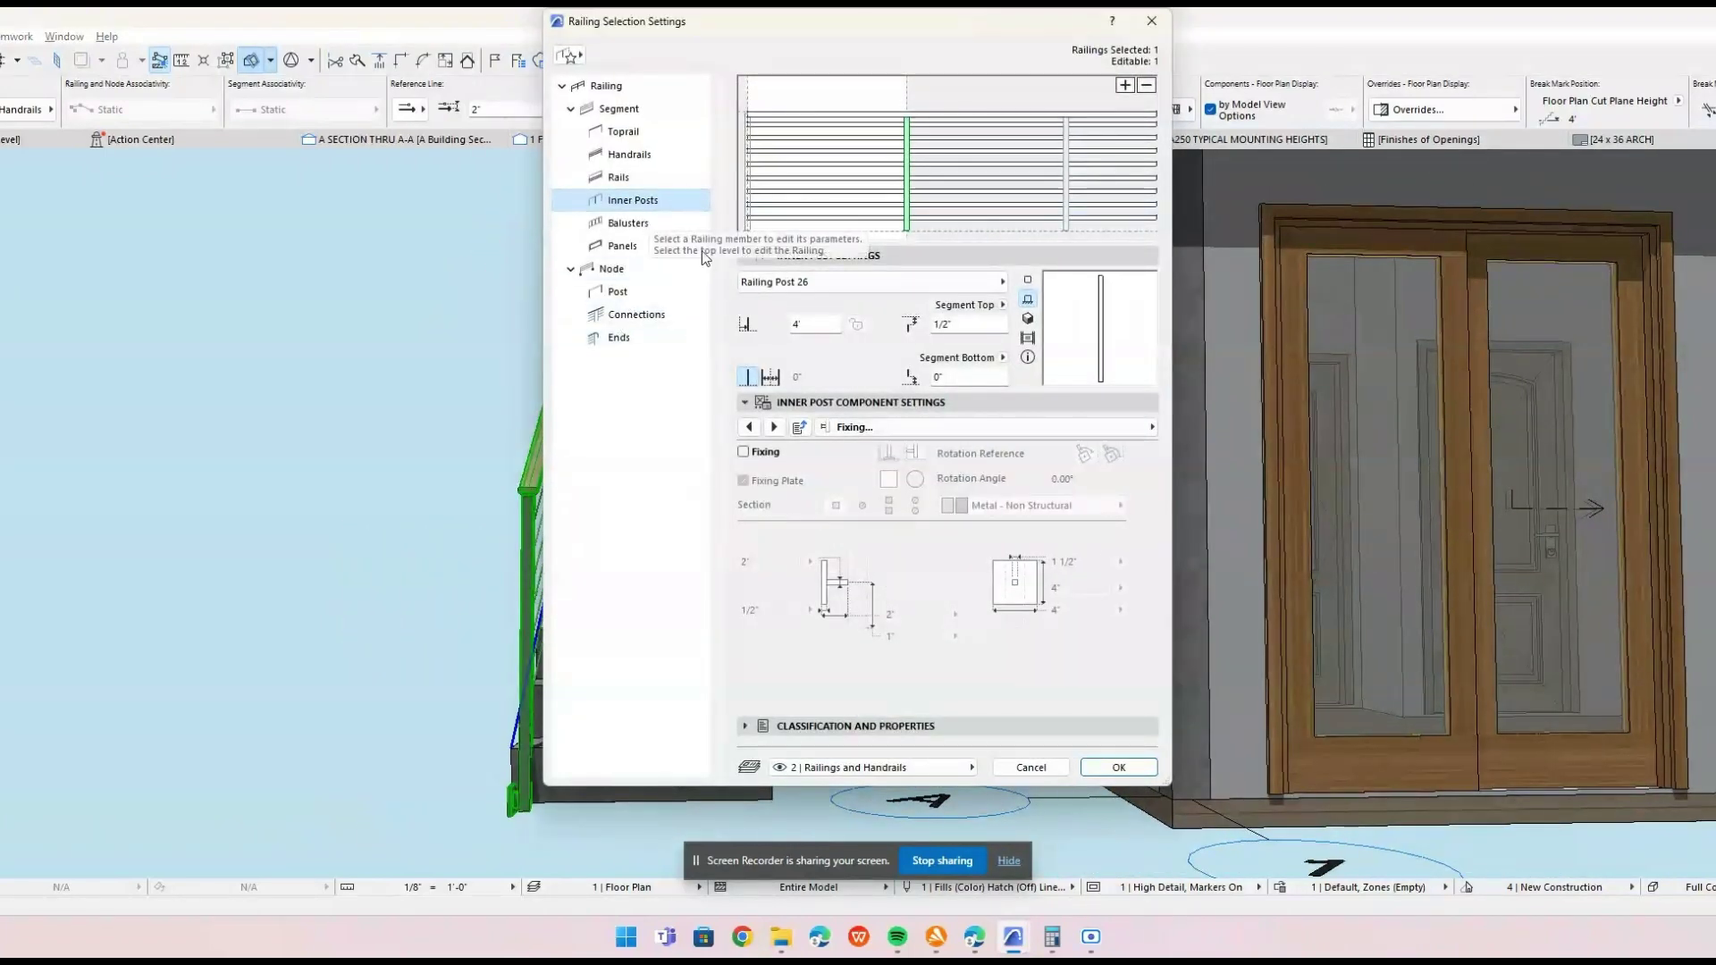
pyautogui.click(658, 295)
pyautogui.moveTo(843, 206); pyautogui.dragTo(633, 211)
pyautogui.write('0')
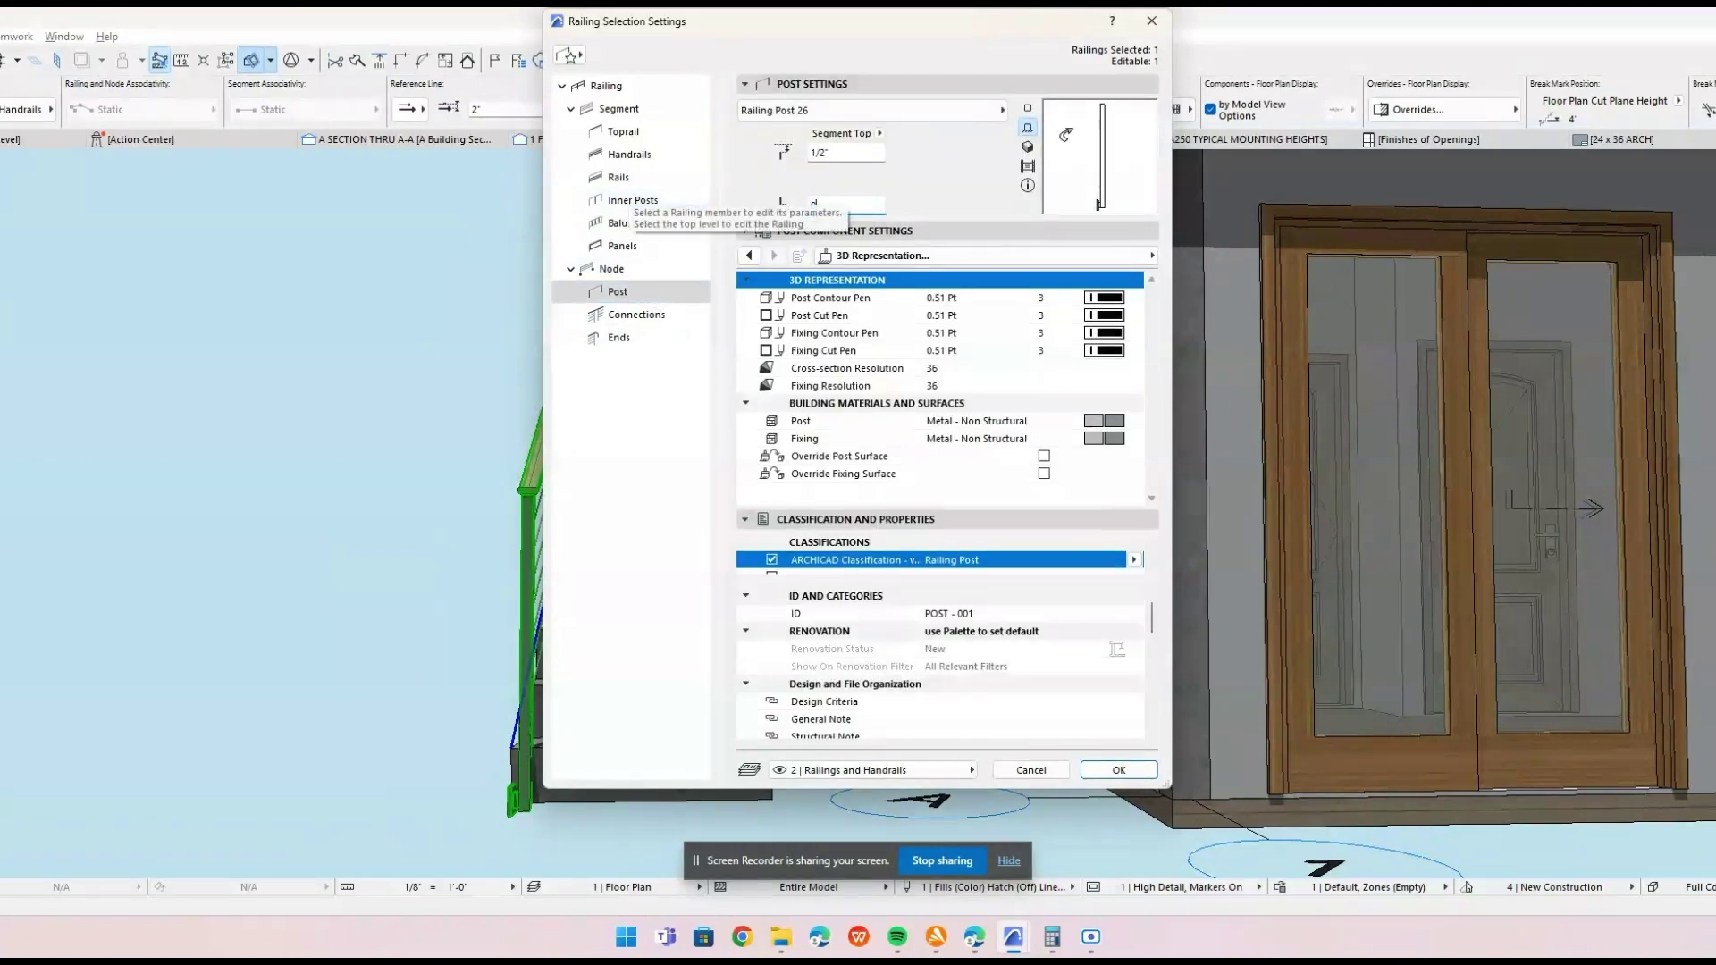
# Turn off the fixing on the railing's node posts, apply the settings and deselect the railing.
pyautogui.click(749, 255)
pyautogui.click(749, 255)
pyautogui.click(755, 285)
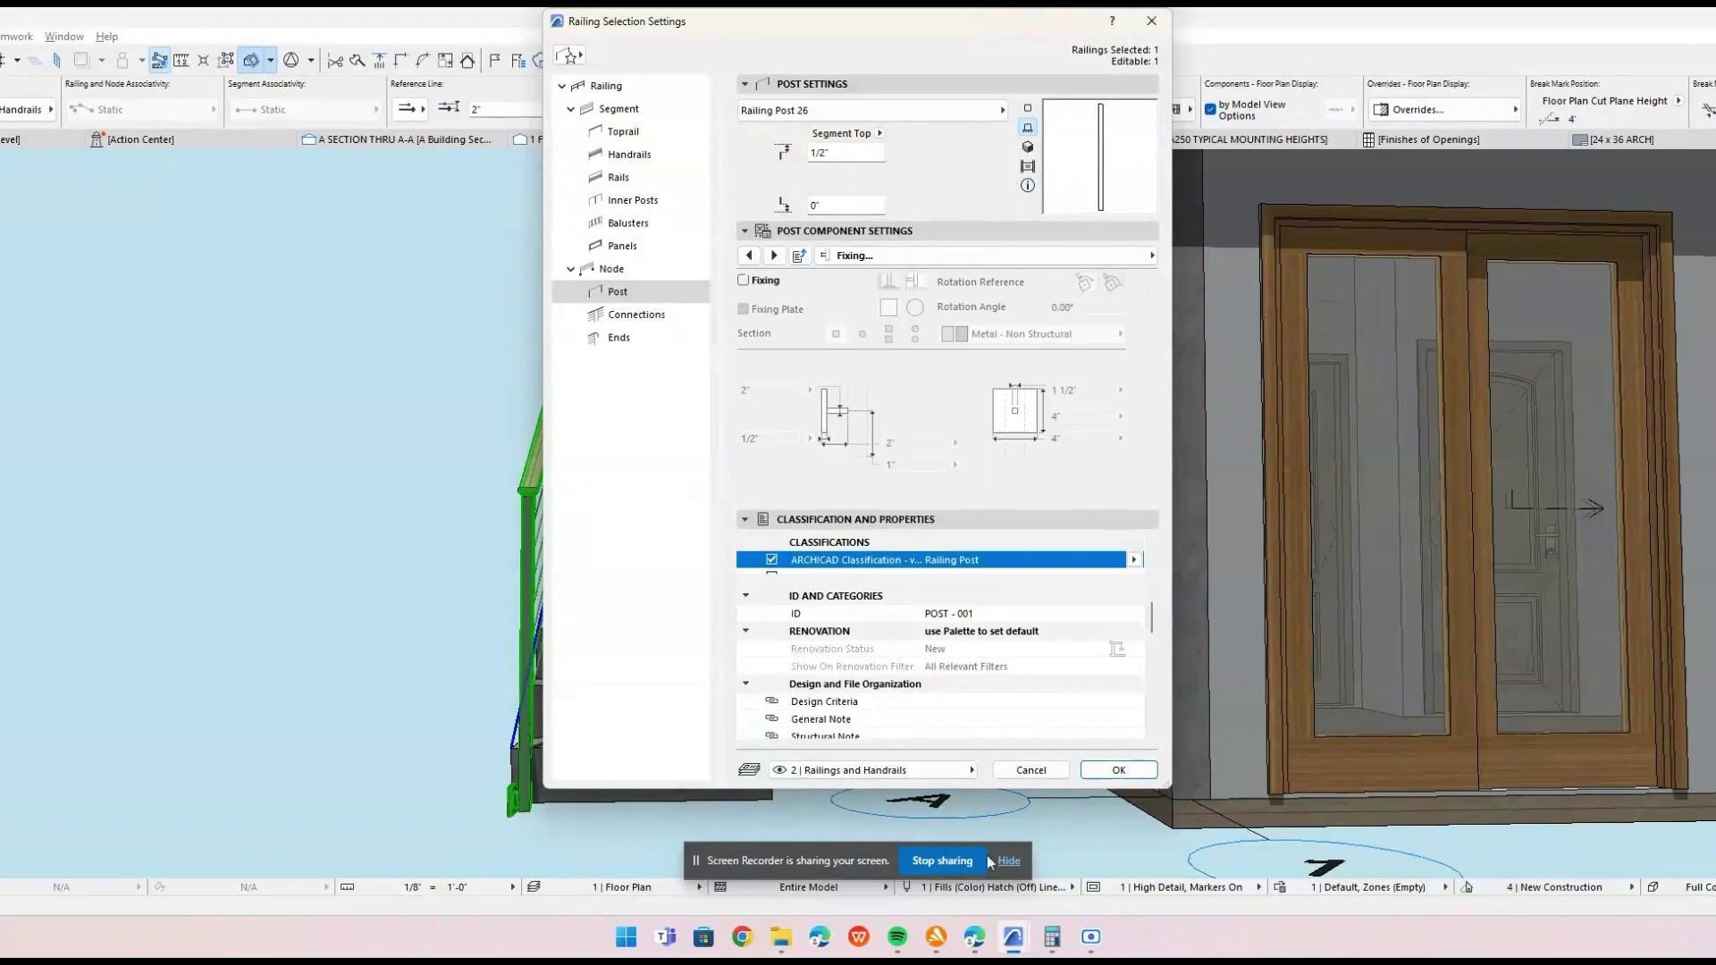
pyautogui.click(1119, 770)
pyautogui.keyDown('shift'); pyautogui.moveTo(687, 704); pyautogui.dragTo(587, 695, button='middle'); pyautogui.keyUp('shift')
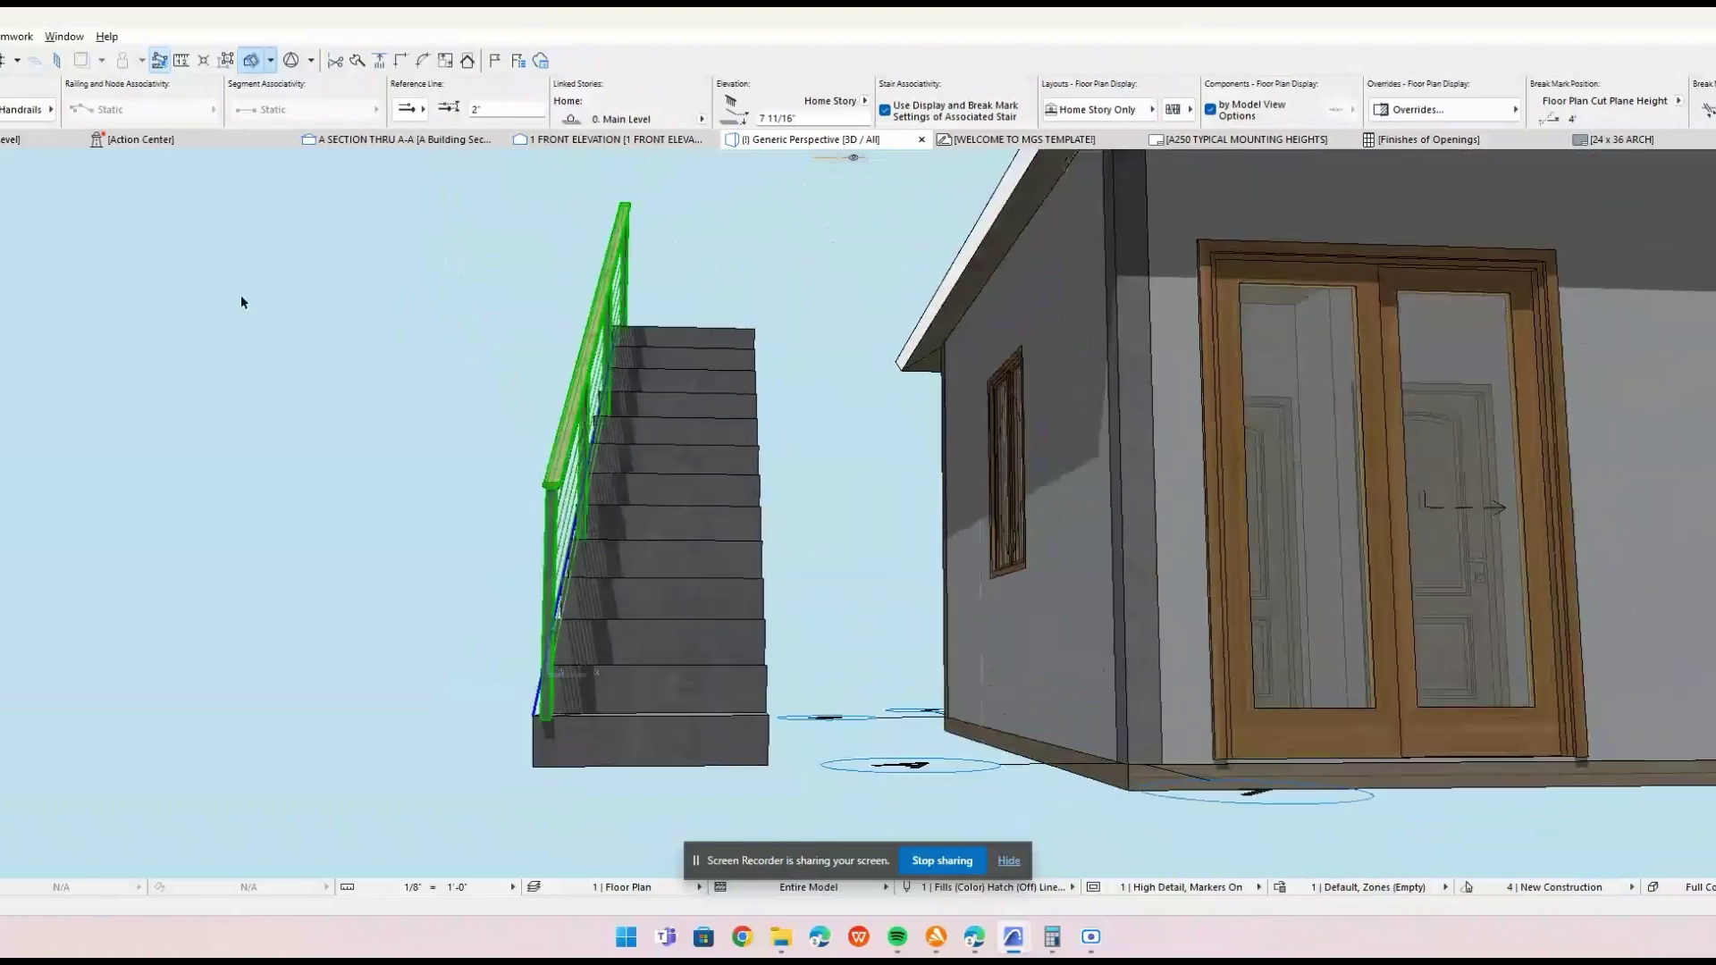
pyautogui.click(207, 251)
# Switch to the Main Level floor plan and examine how the straight stair and its railing are shown.
pyautogui.click(43, 140)
pyautogui.scroll(3, 434, 769)
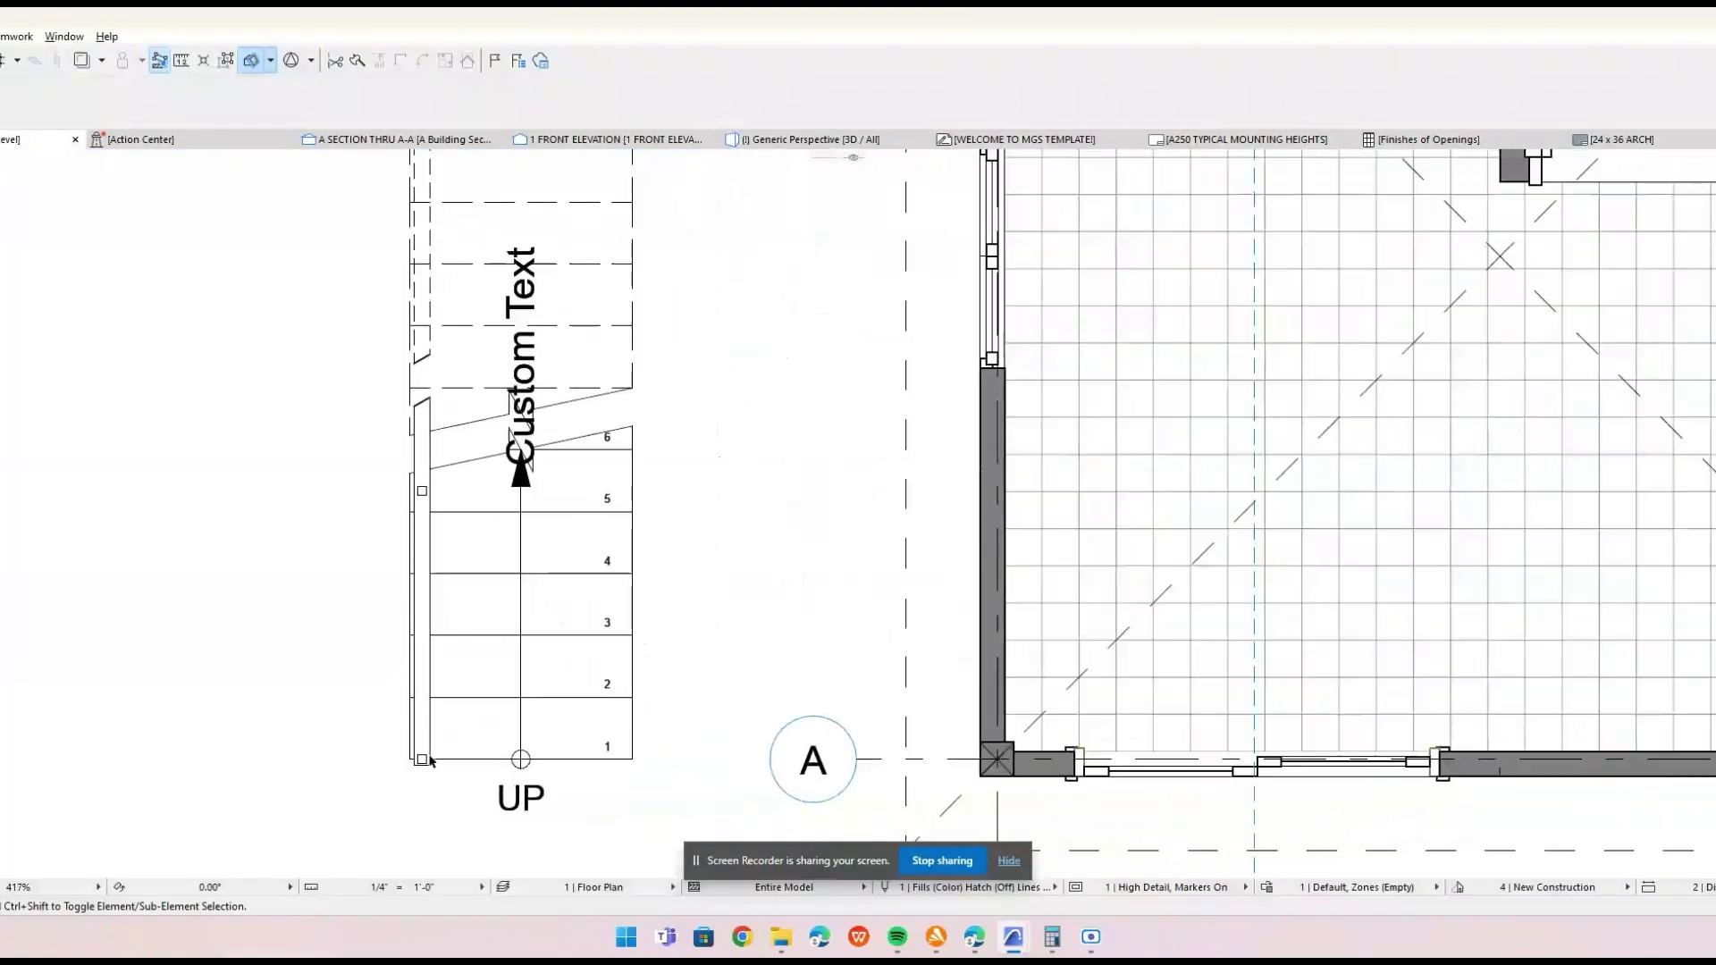
pyautogui.moveTo(645, 668); pyautogui.dragTo(650, 702, button='middle')
pyautogui.click(587, 526)
pyautogui.scroll(-3, 714, 515)
pyautogui.moveTo(714, 518); pyautogui.dragTo(680, 623, button='middle')
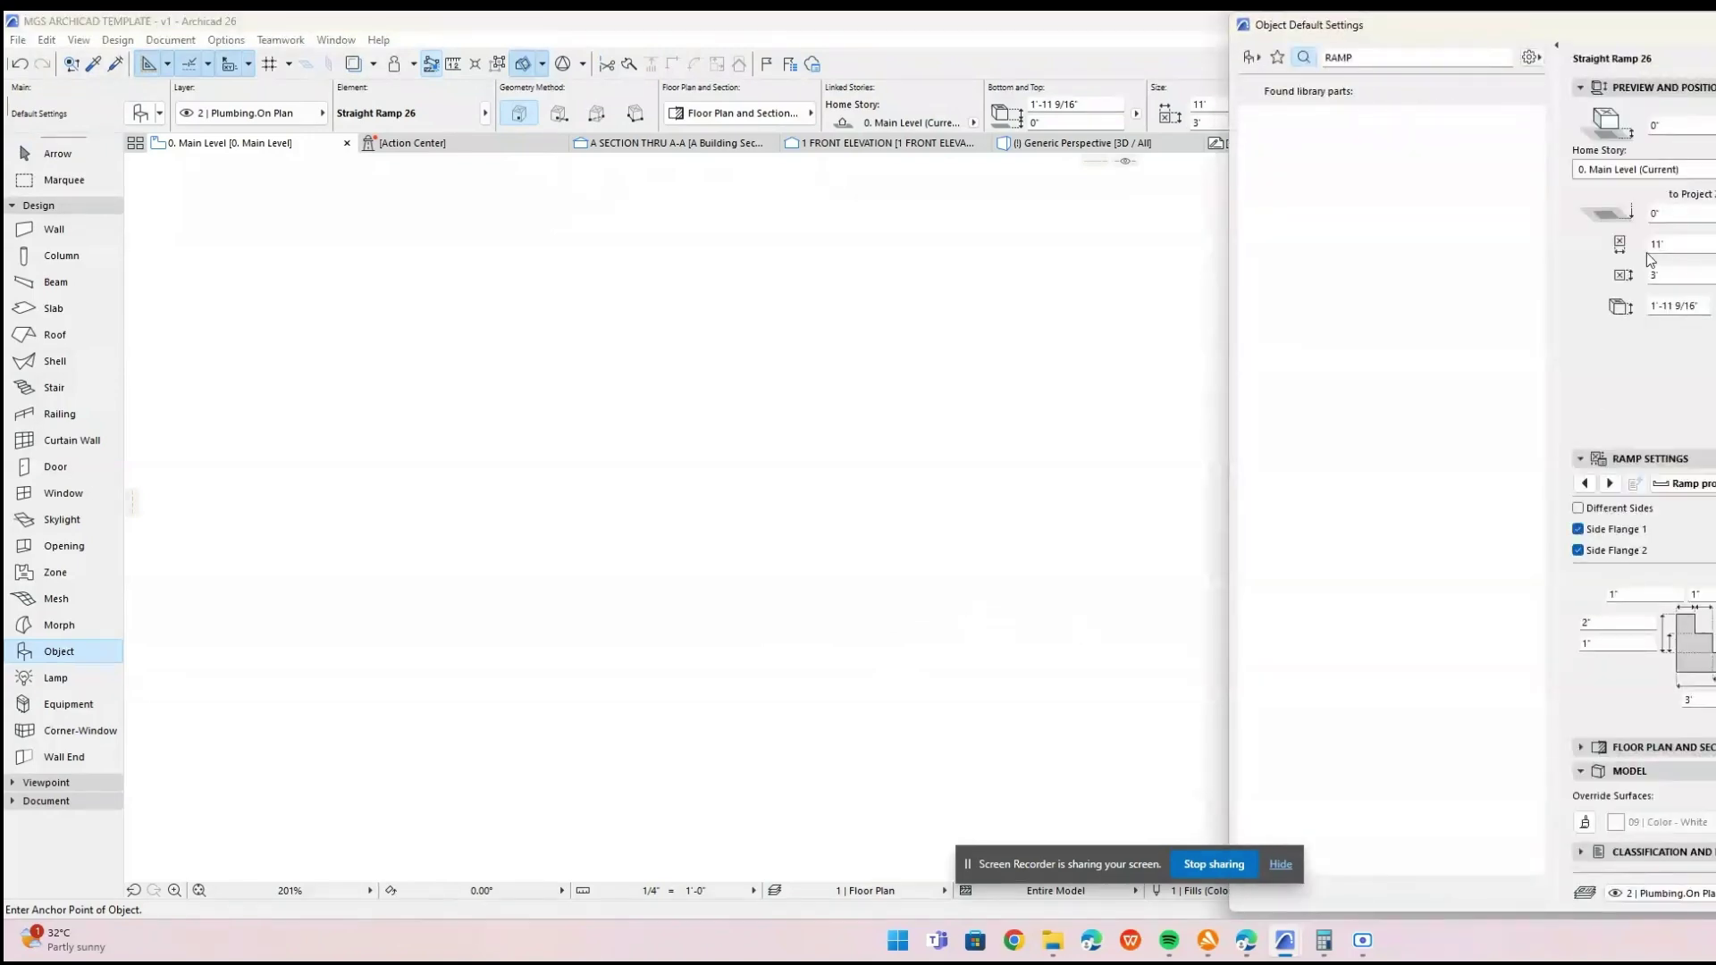
# Browse the Structural Elements 26 library folder, compare the Curved Ramp 26 and Straight Ramp 26 objects, and cancel the object settings.
pyautogui.click(1250, 58)
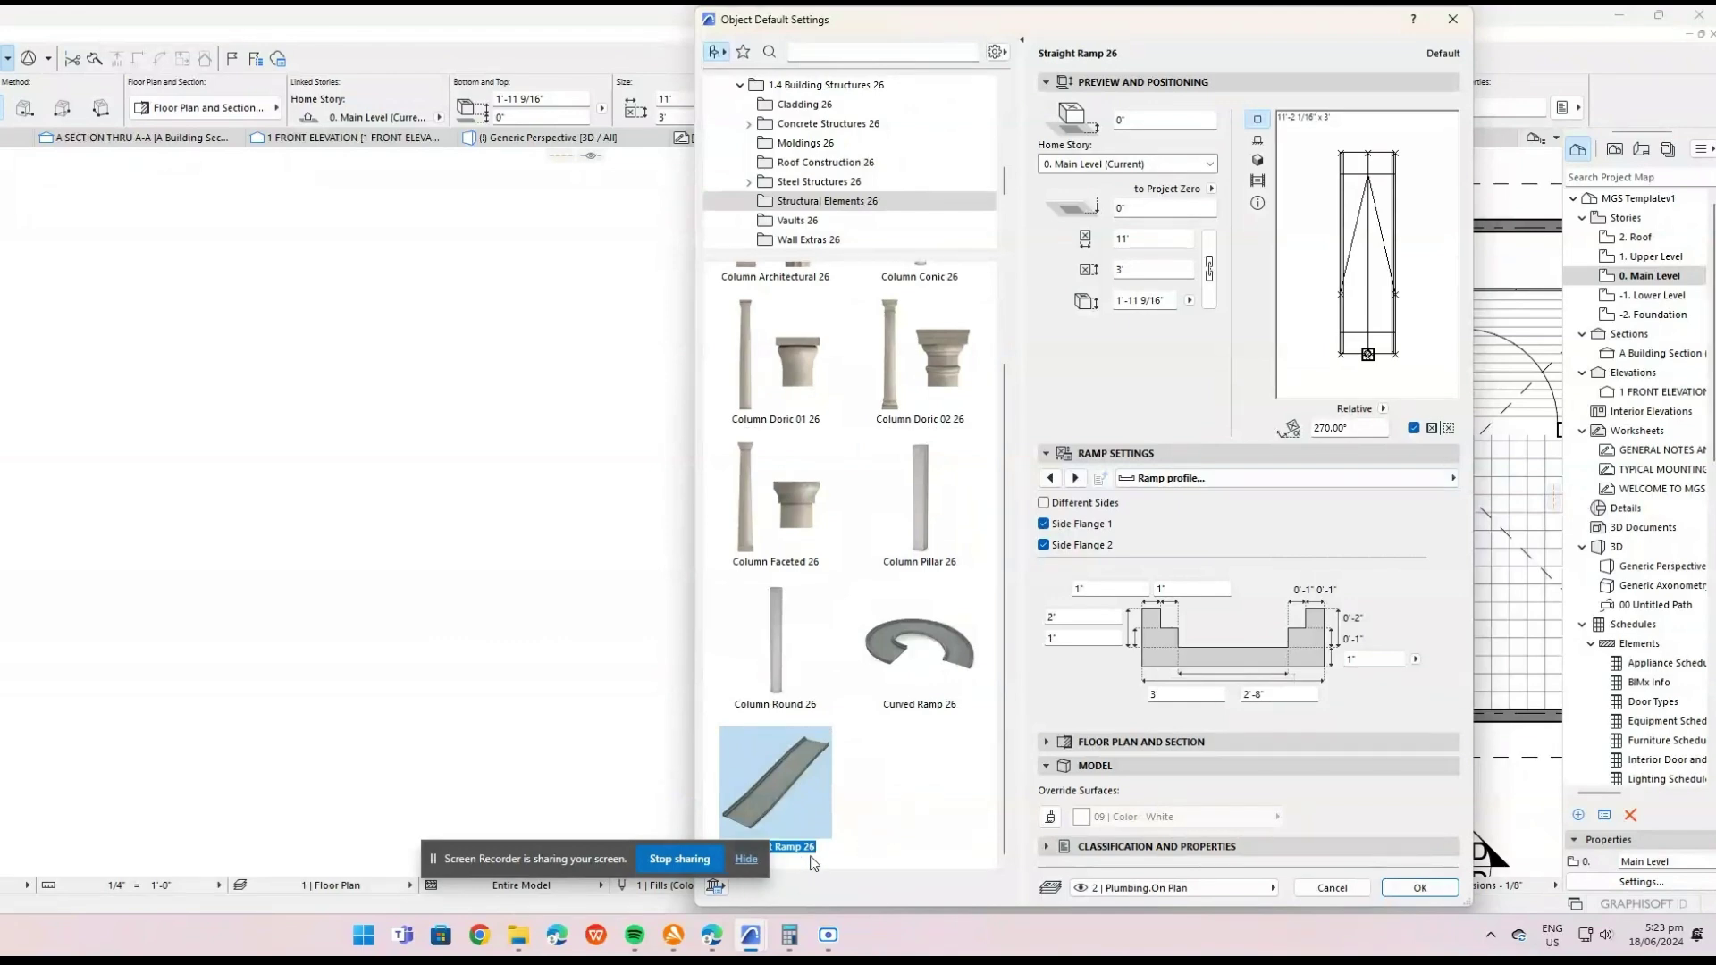
pyautogui.click(749, 860)
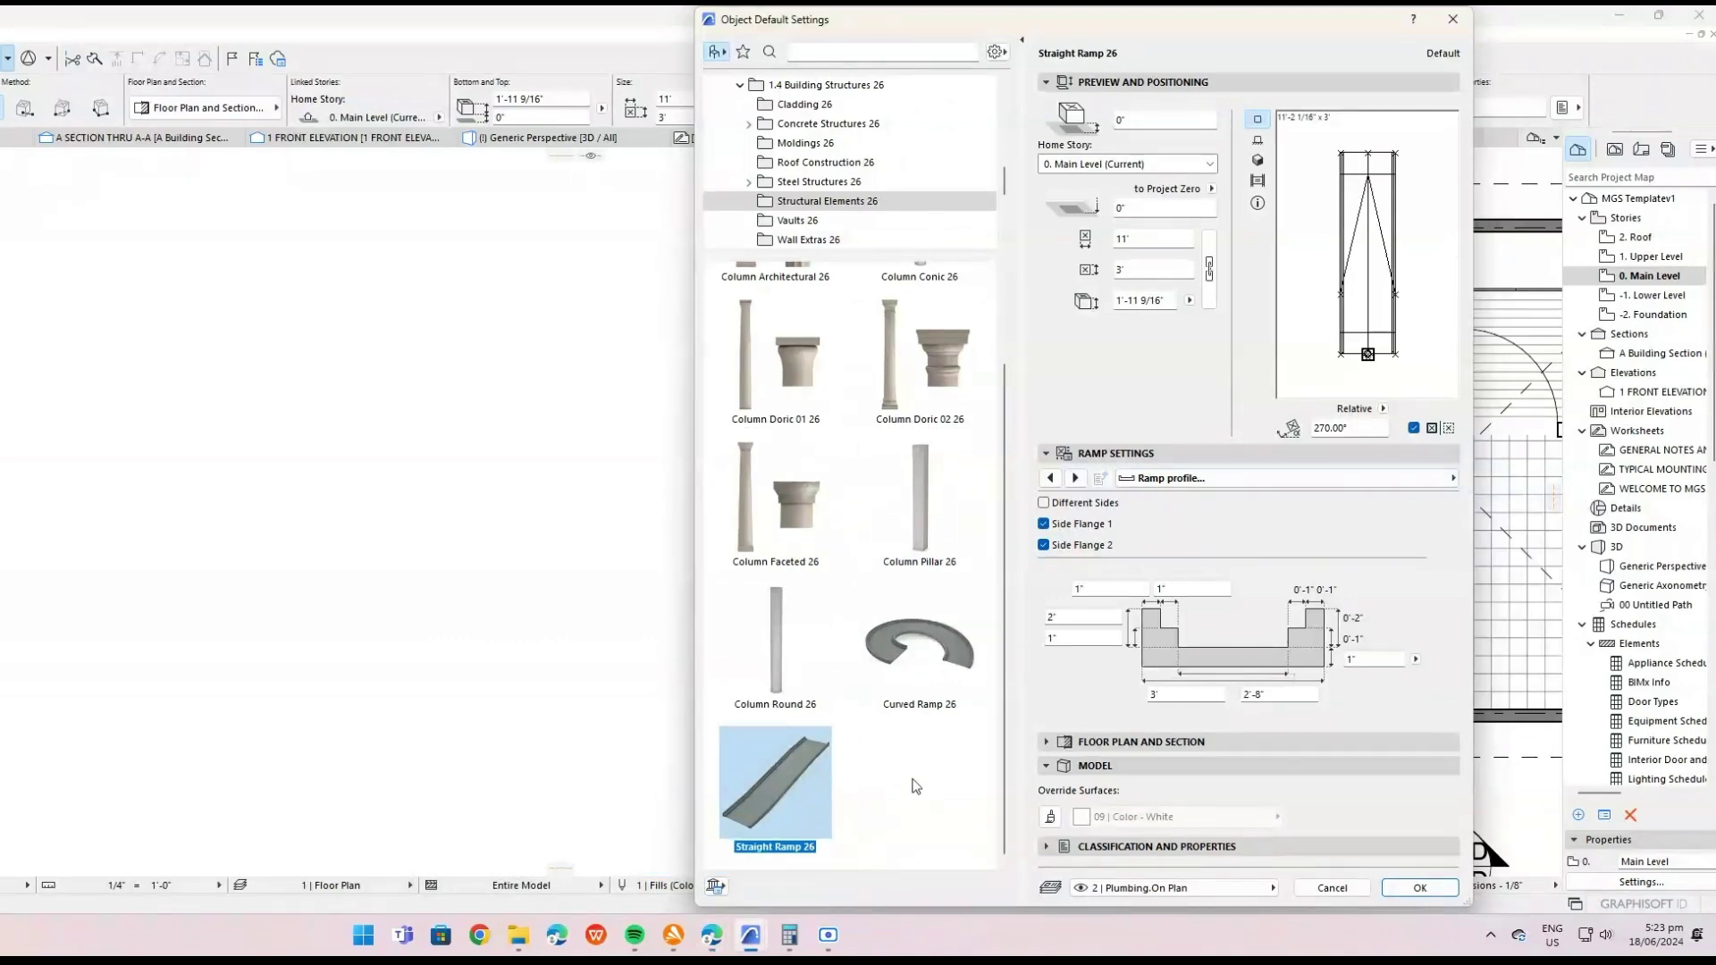
pyautogui.click(931, 716)
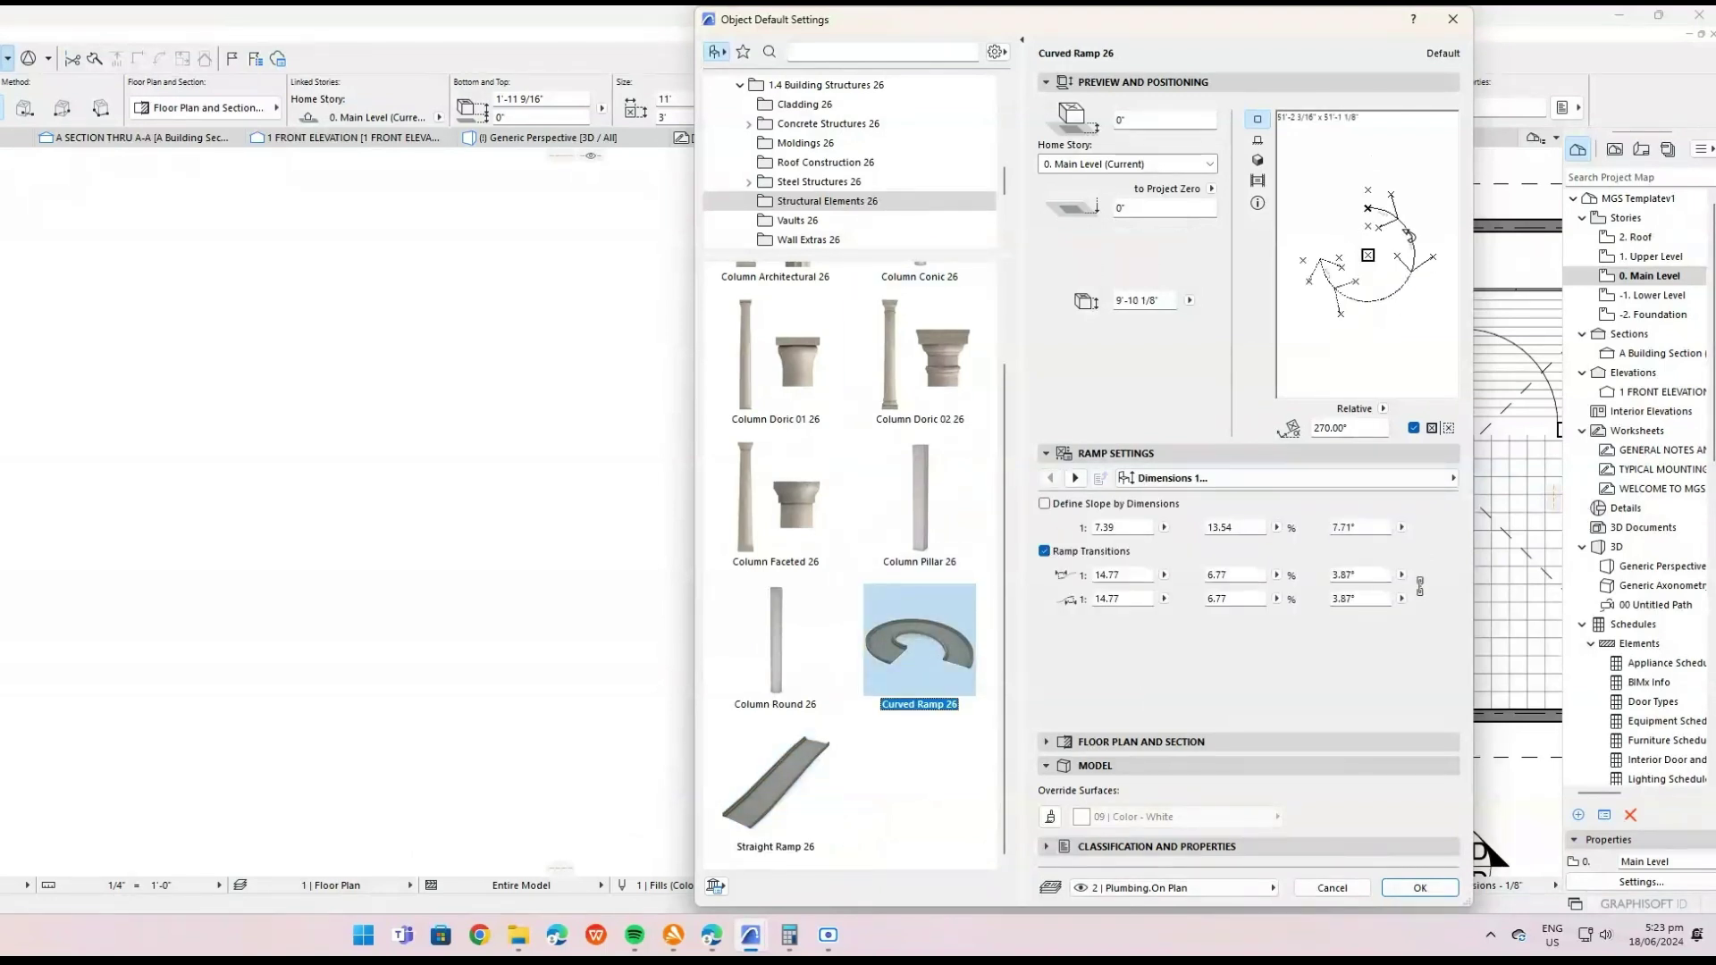
pyautogui.click(790, 790)
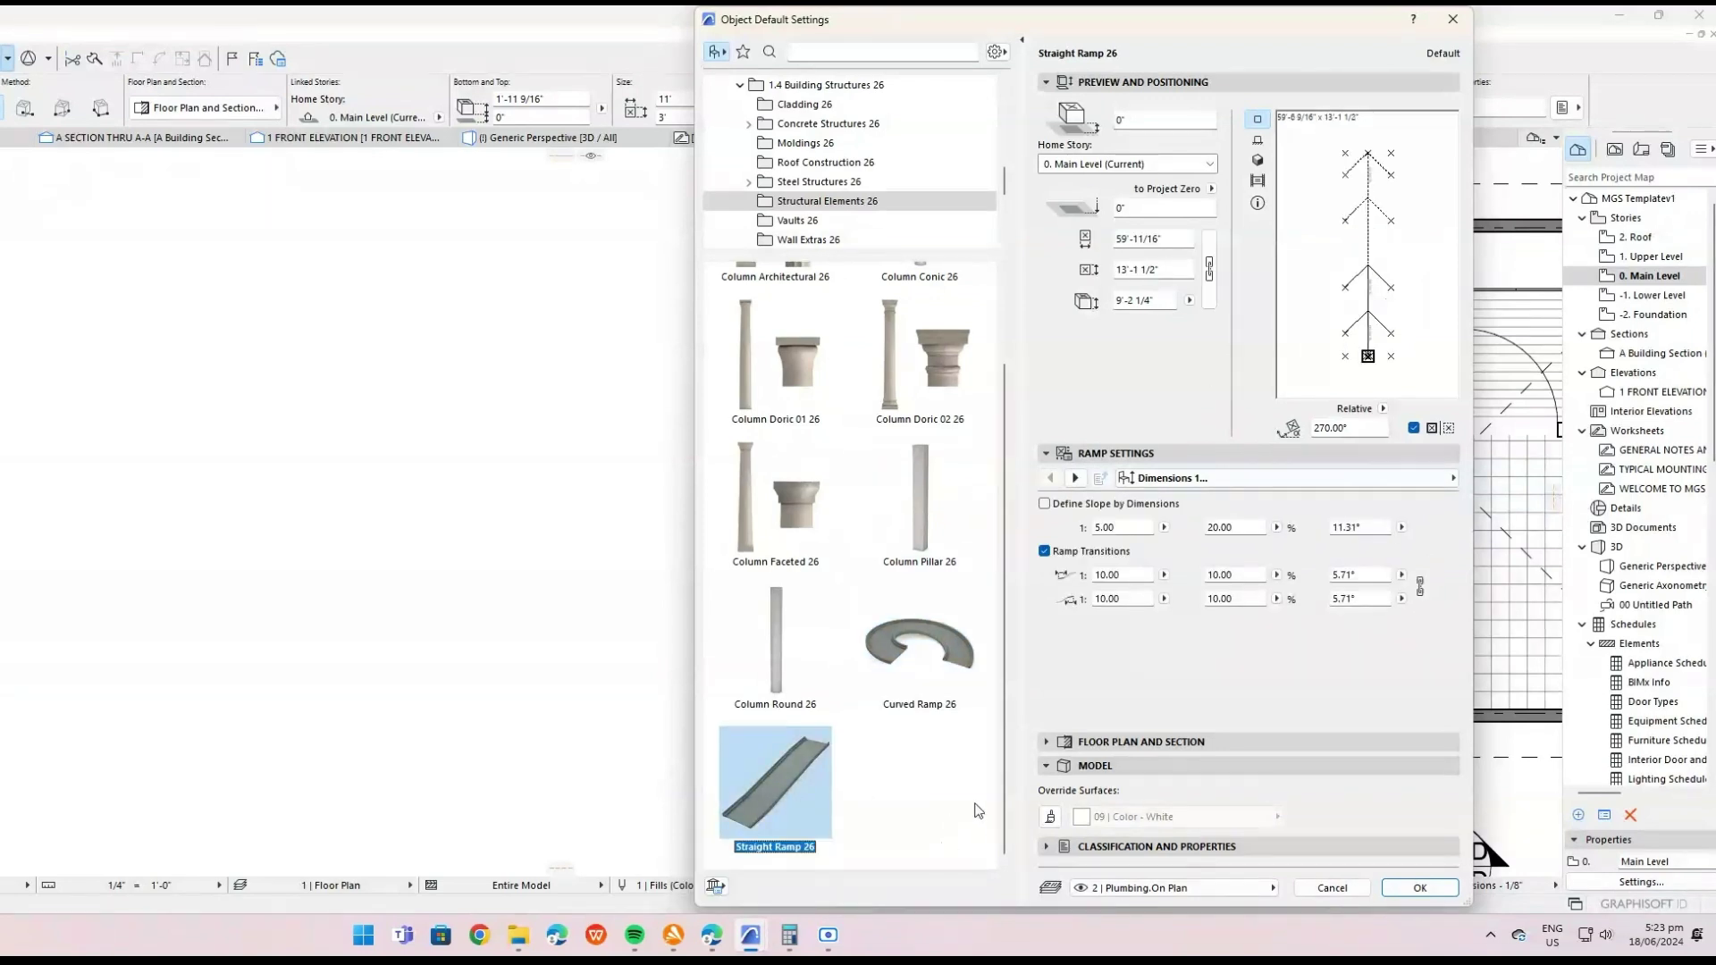
pyautogui.click(1331, 888)
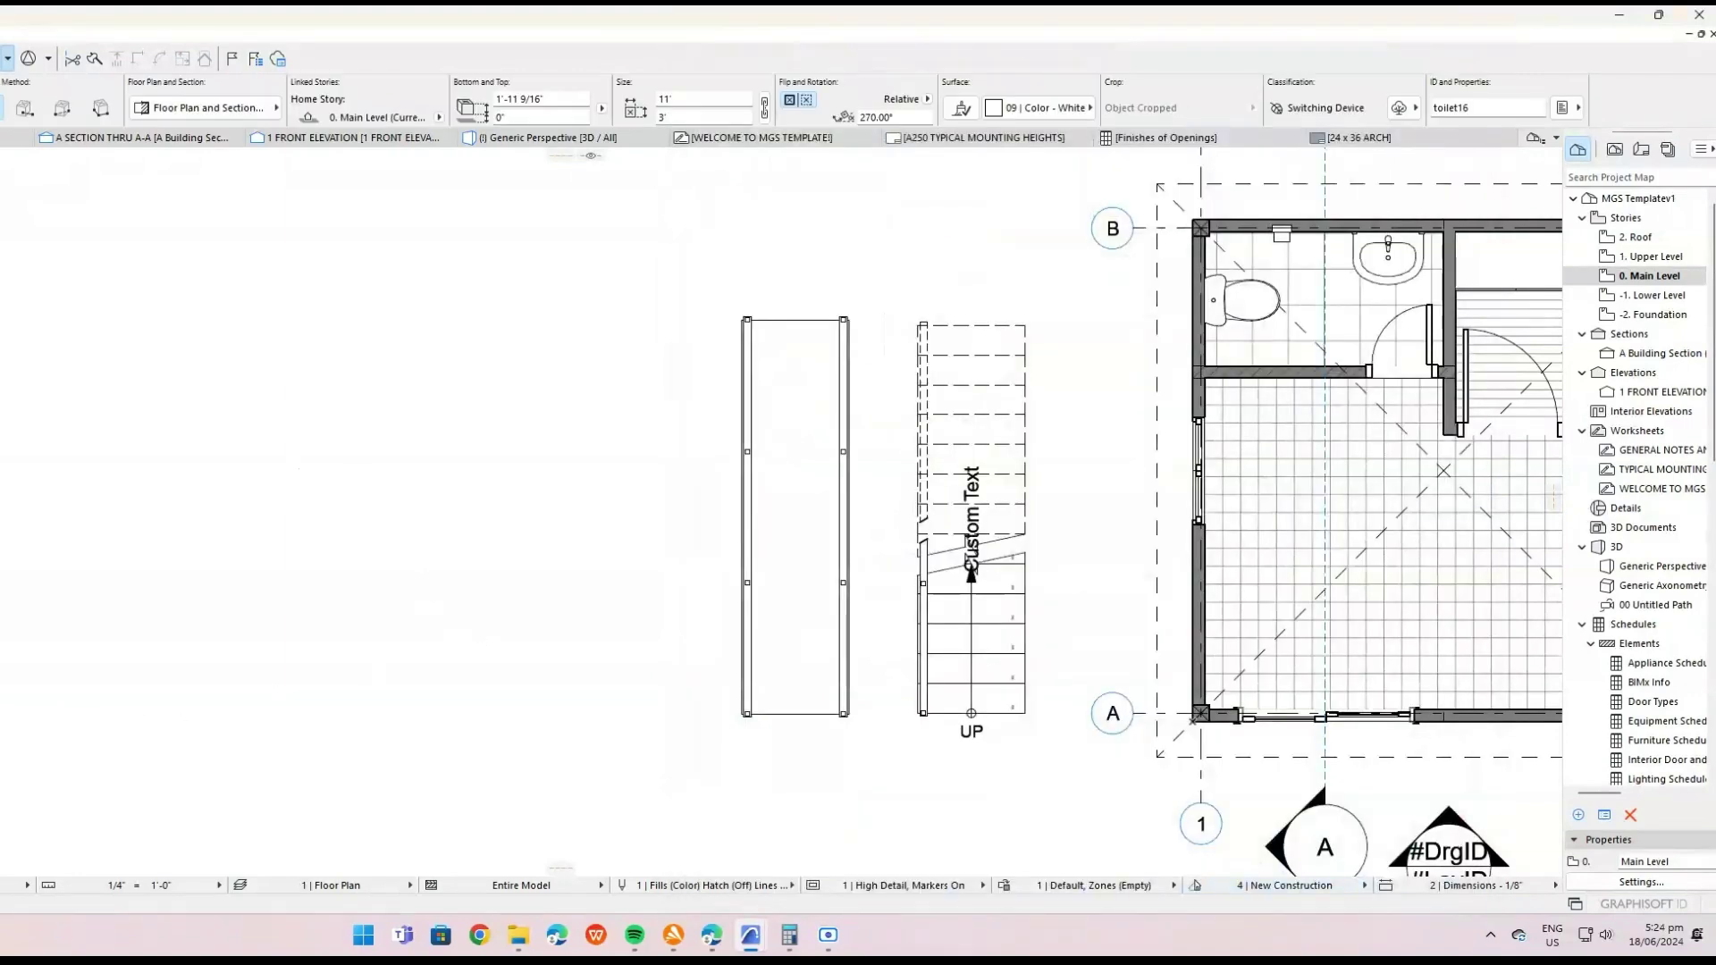
# Place an 11' by 3' straight ramp on the floor plan and move its corner onto the base corner of the railed ramp.
pyautogui.click(436, 685)
pyautogui.click(489, 686)
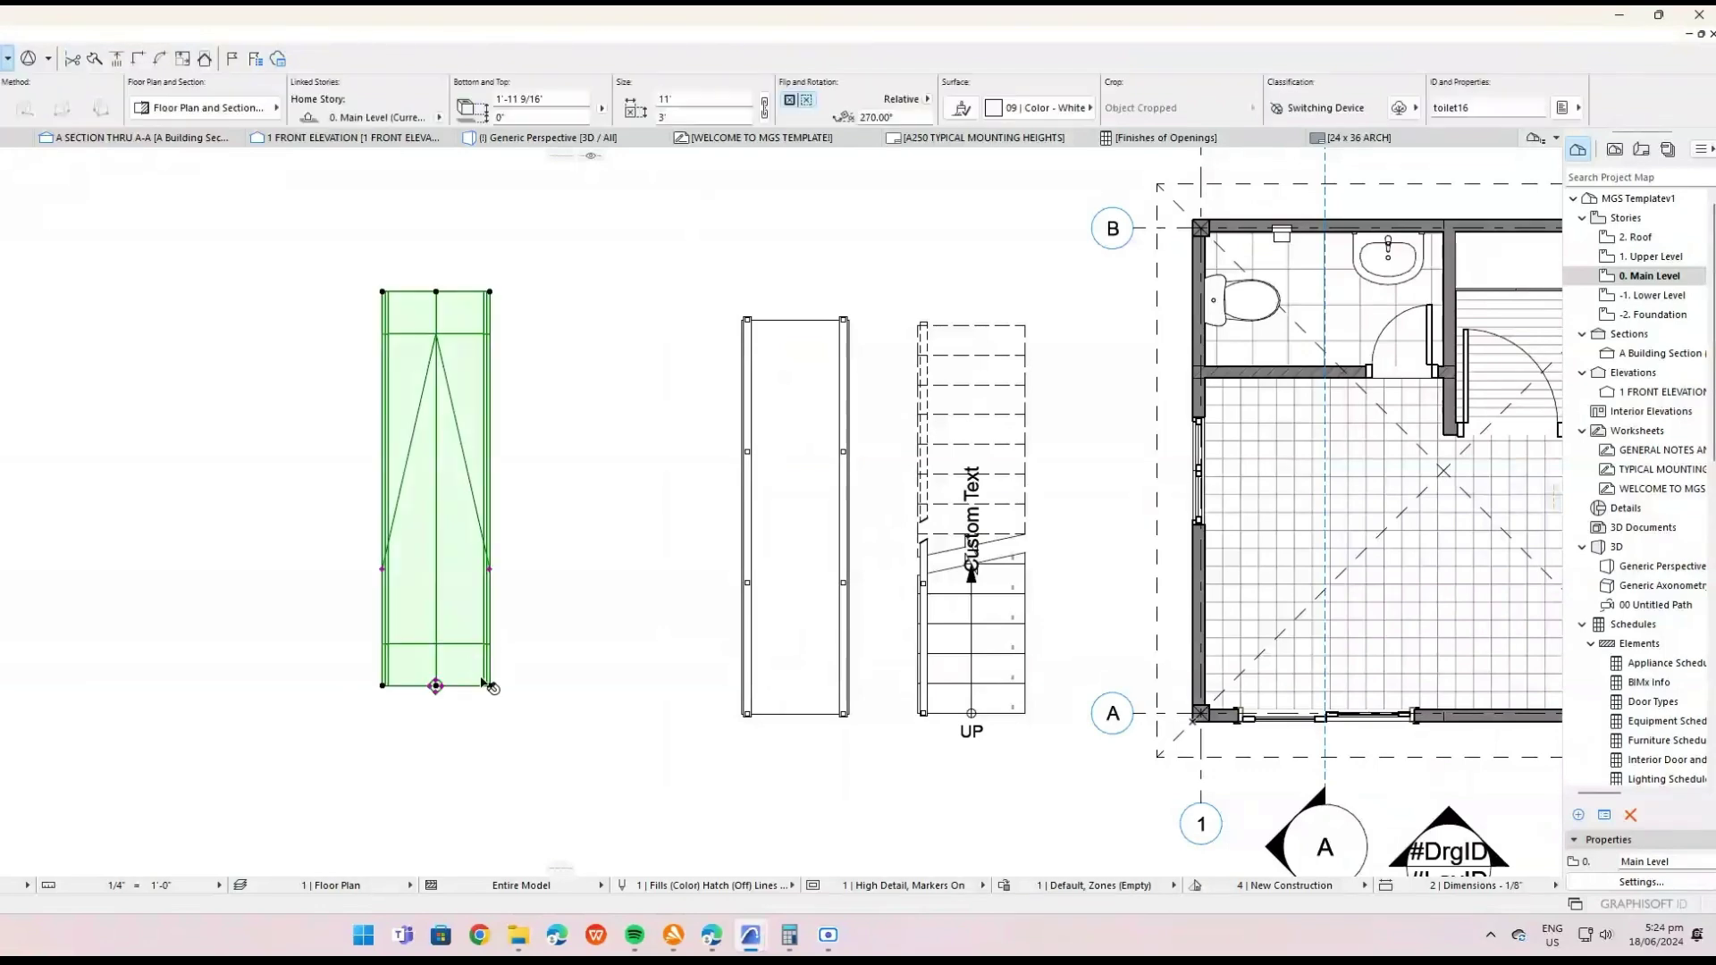
pyautogui.hotkey('ctrl', 'd')
pyautogui.click(490, 686)
pyautogui.click(742, 714)
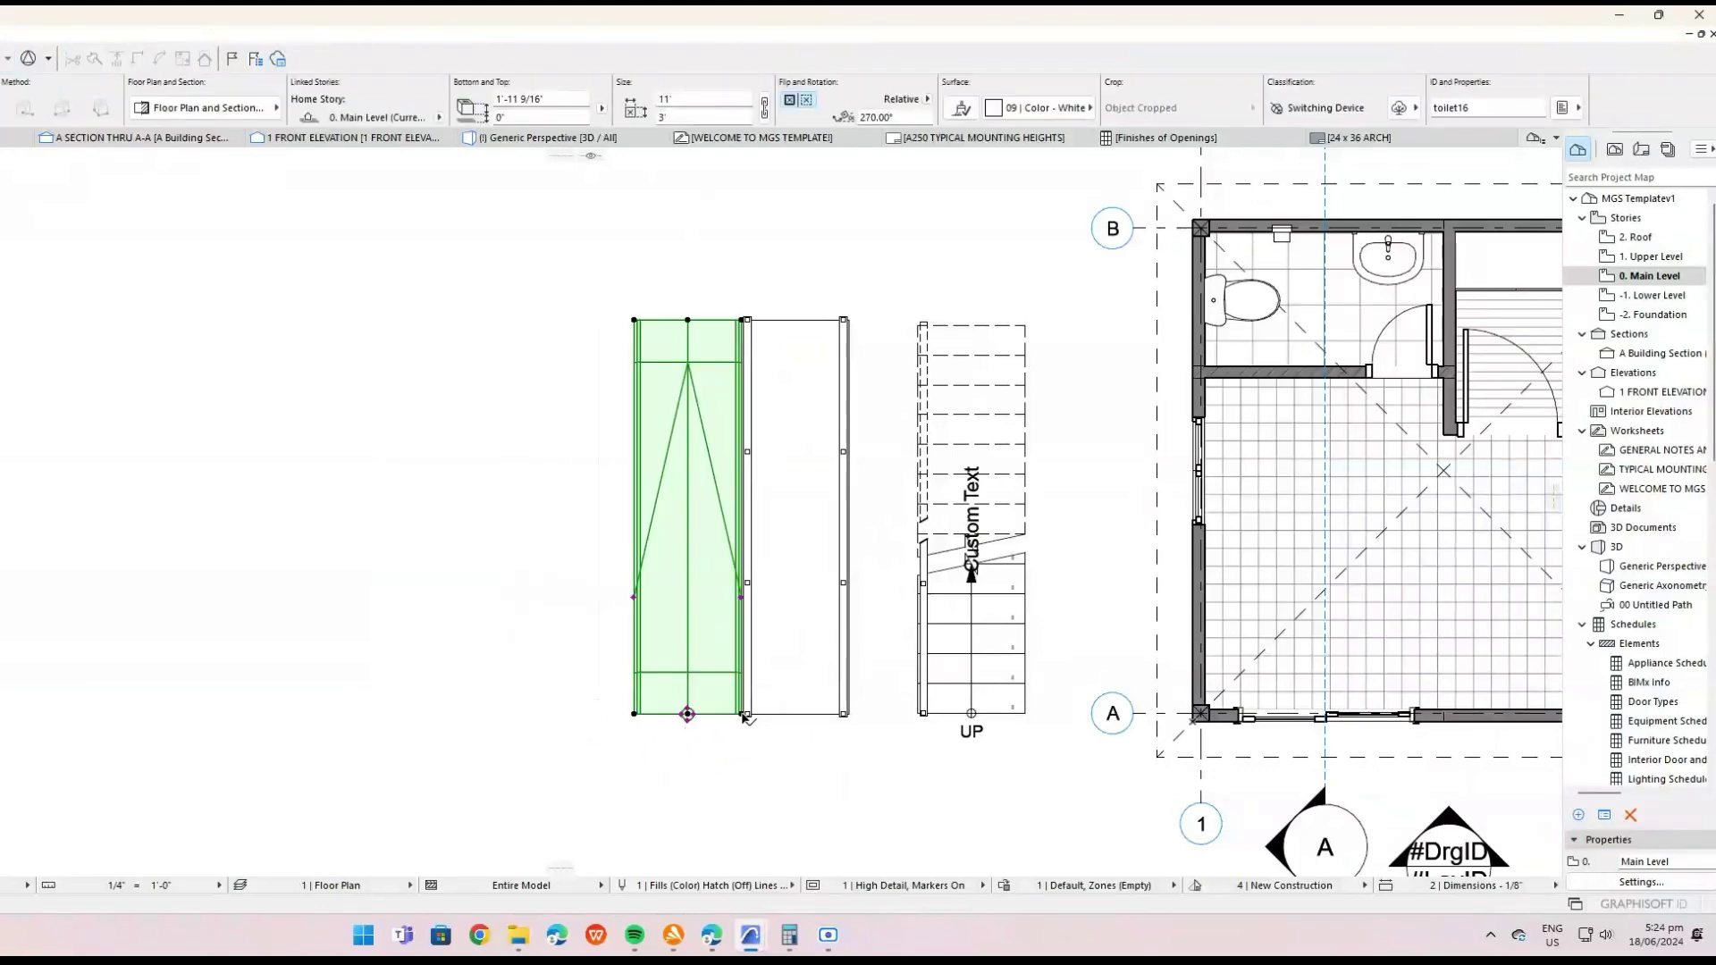
# Move the straight ramp away from the railed ramp, leaving a gap and keeping their lower ends aligned.
pyautogui.hotkey('ctrl', 'd')
pyautogui.click(741, 714)
pyautogui.moveTo(597, 729); pyautogui.dragTo(595, 715)
pyautogui.scroll(3, 572, 711)
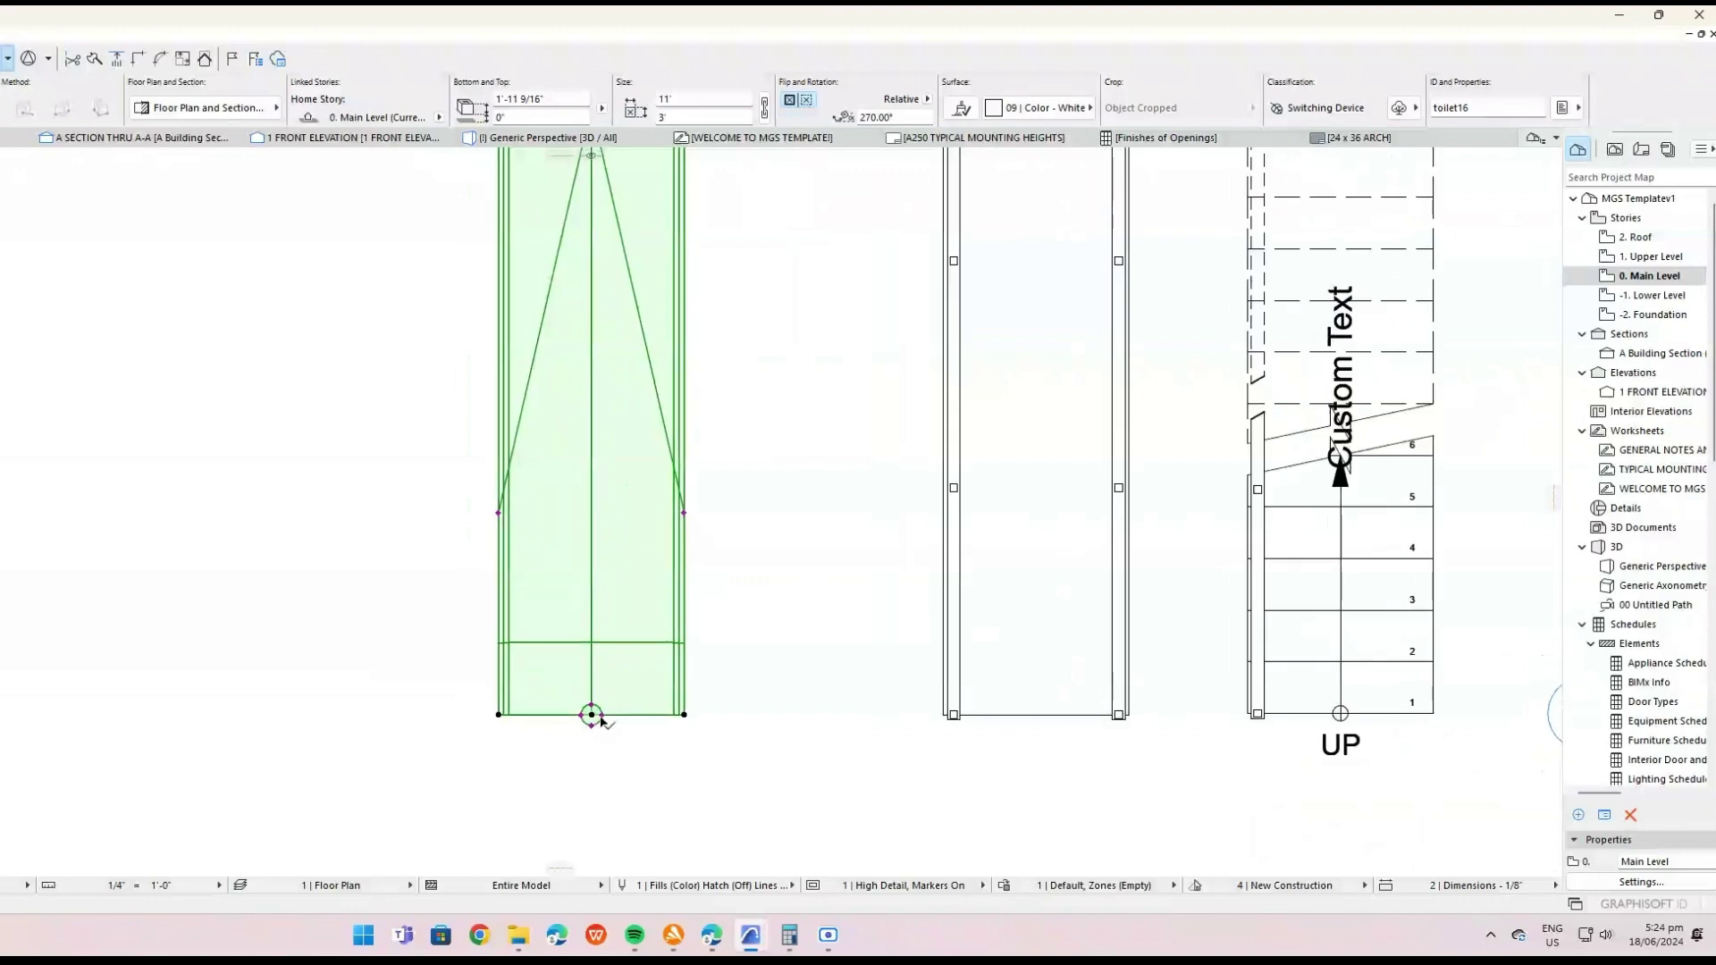
pyautogui.click(591, 714)
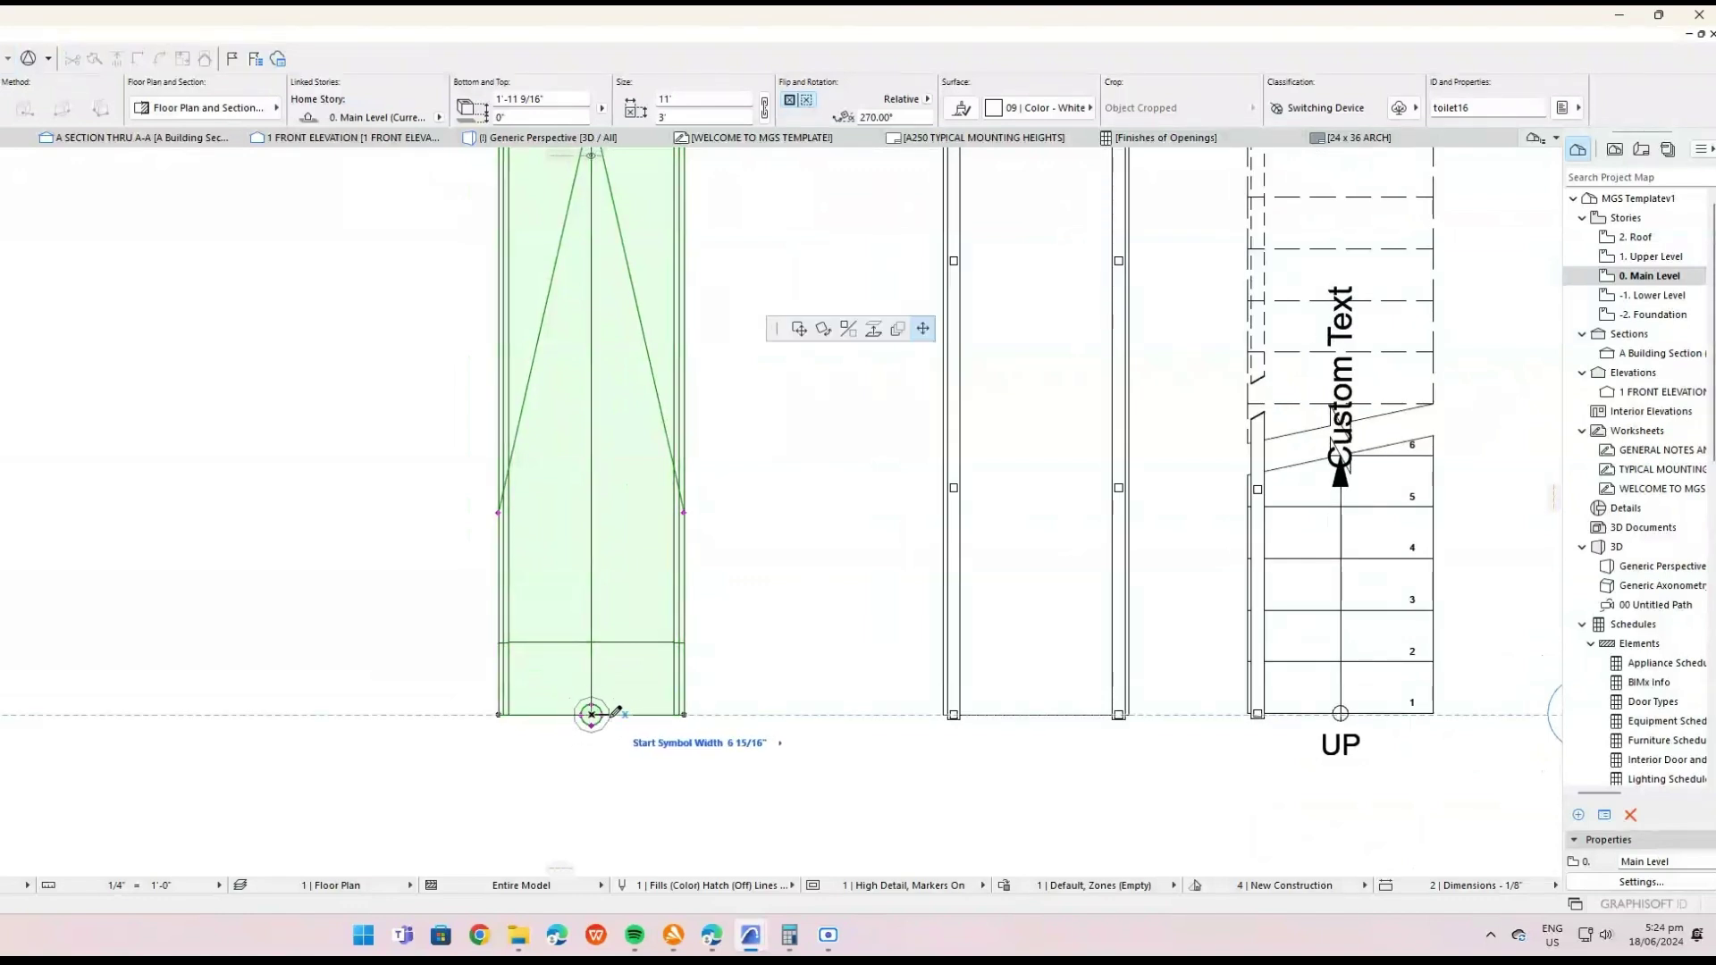
pyautogui.press('Escape')
pyautogui.moveTo(658, 613); pyautogui.dragTo(650, 663, button='middle')
# Examine the Straight Ramp 26 slope, transition, dimension and ramp profile settings.
pyautogui.click(769, 601)
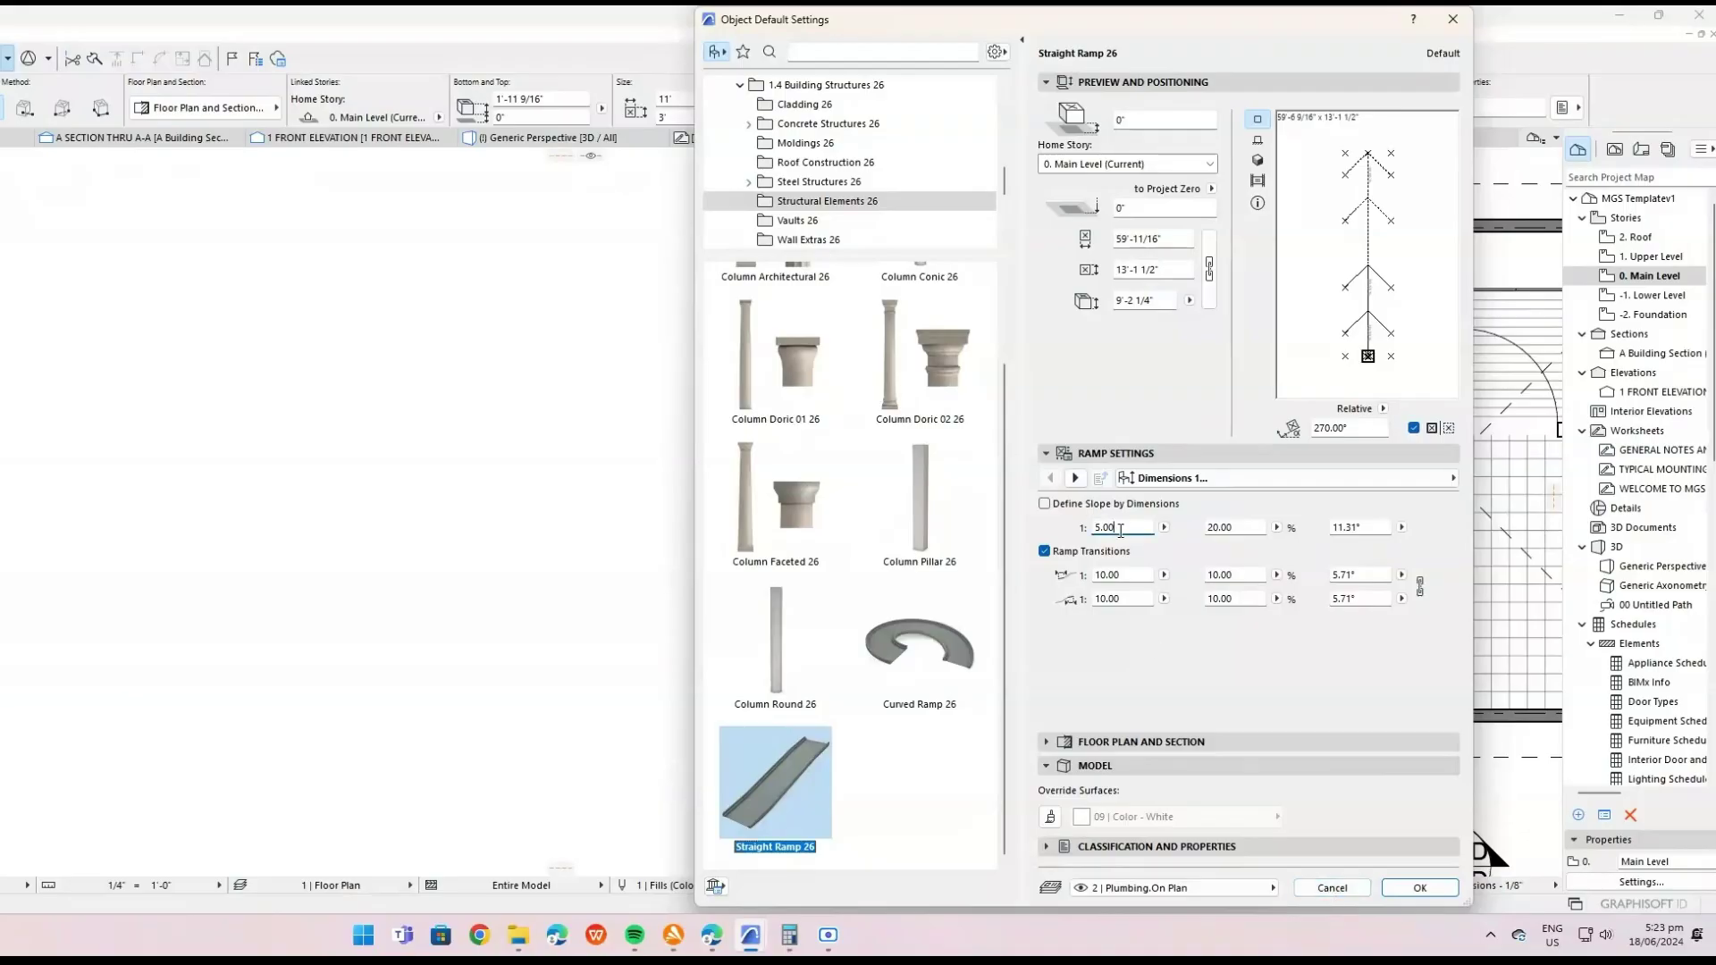
pyautogui.press('Tab')
pyautogui.press('Tab')
pyautogui.press('Tab')
pyautogui.click(1386, 573)
pyautogui.click(1076, 478)
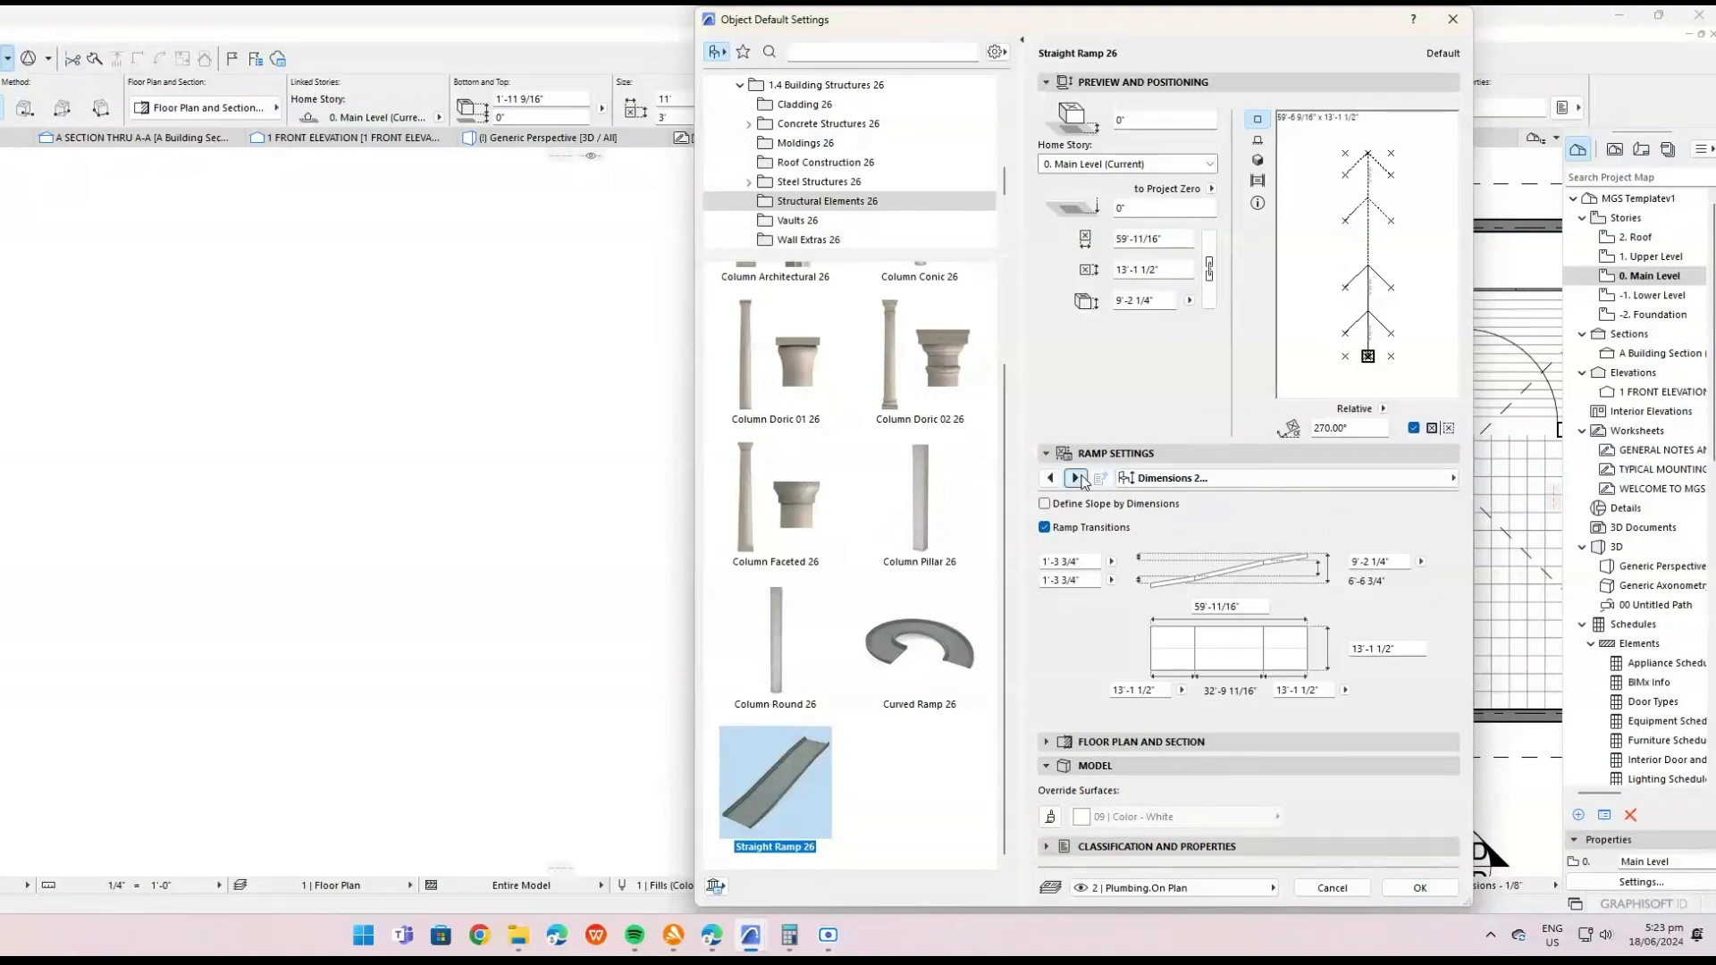
pyautogui.click(1076, 478)
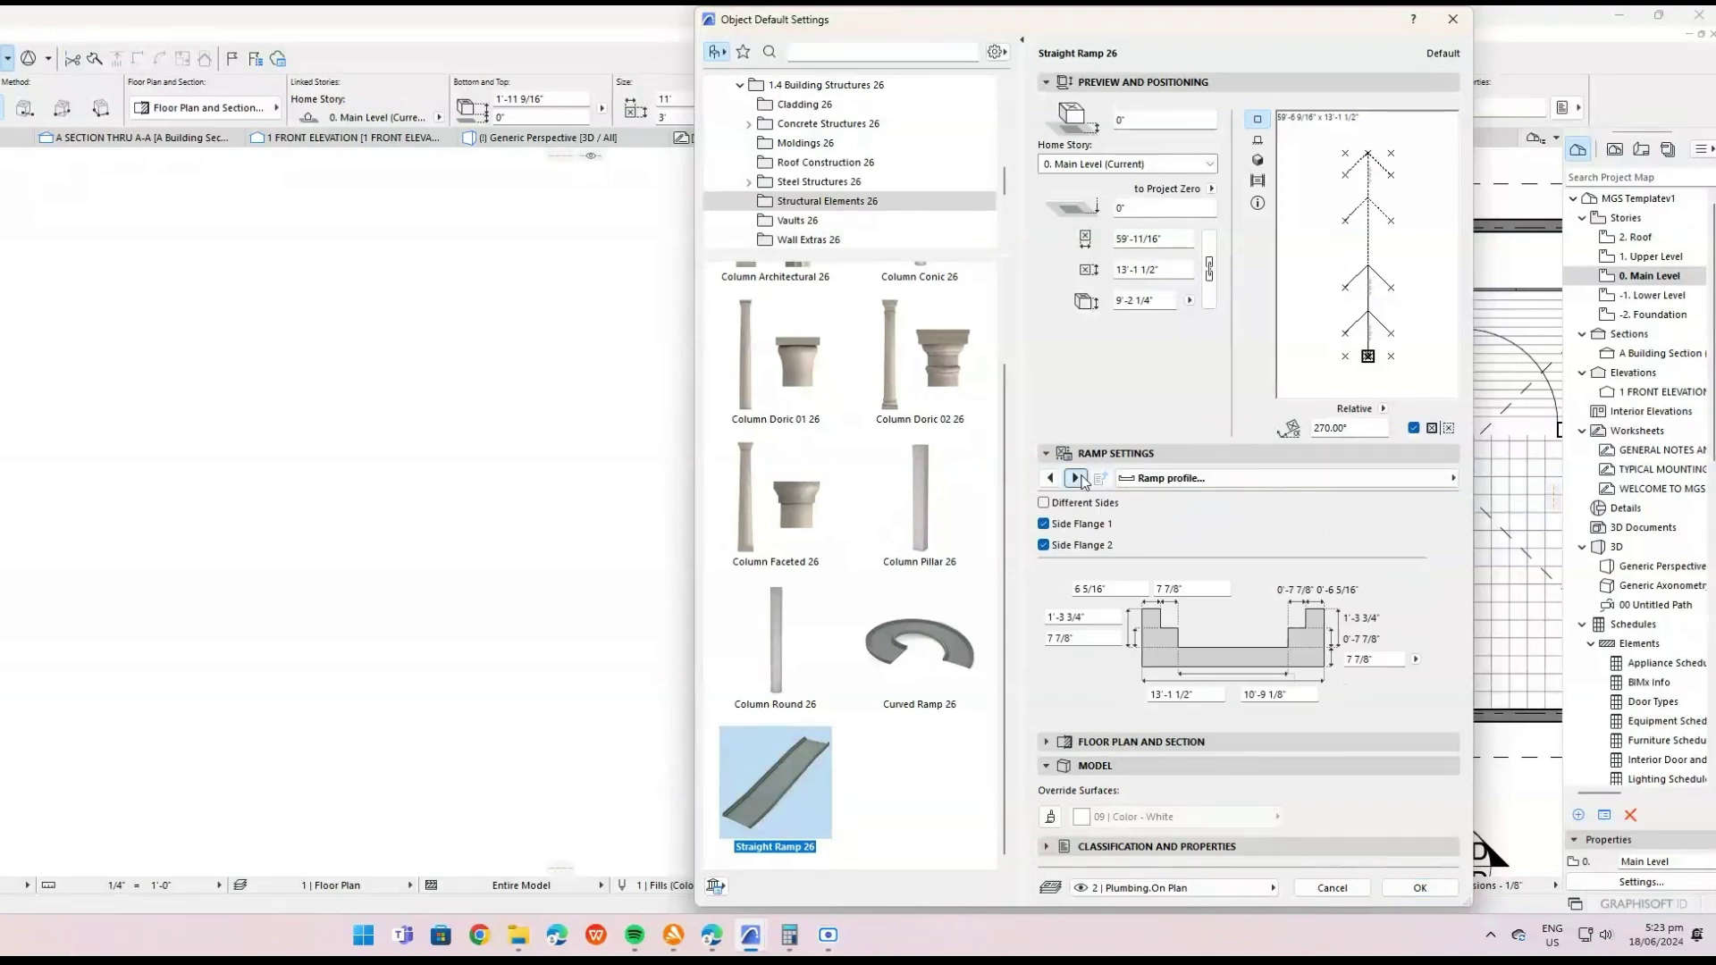
# Examine the ramp's 2D representation options, including contour lines, symbols and the available representation types.
pyautogui.click(1076, 479)
pyautogui.click(1210, 562)
pyautogui.click(1207, 567)
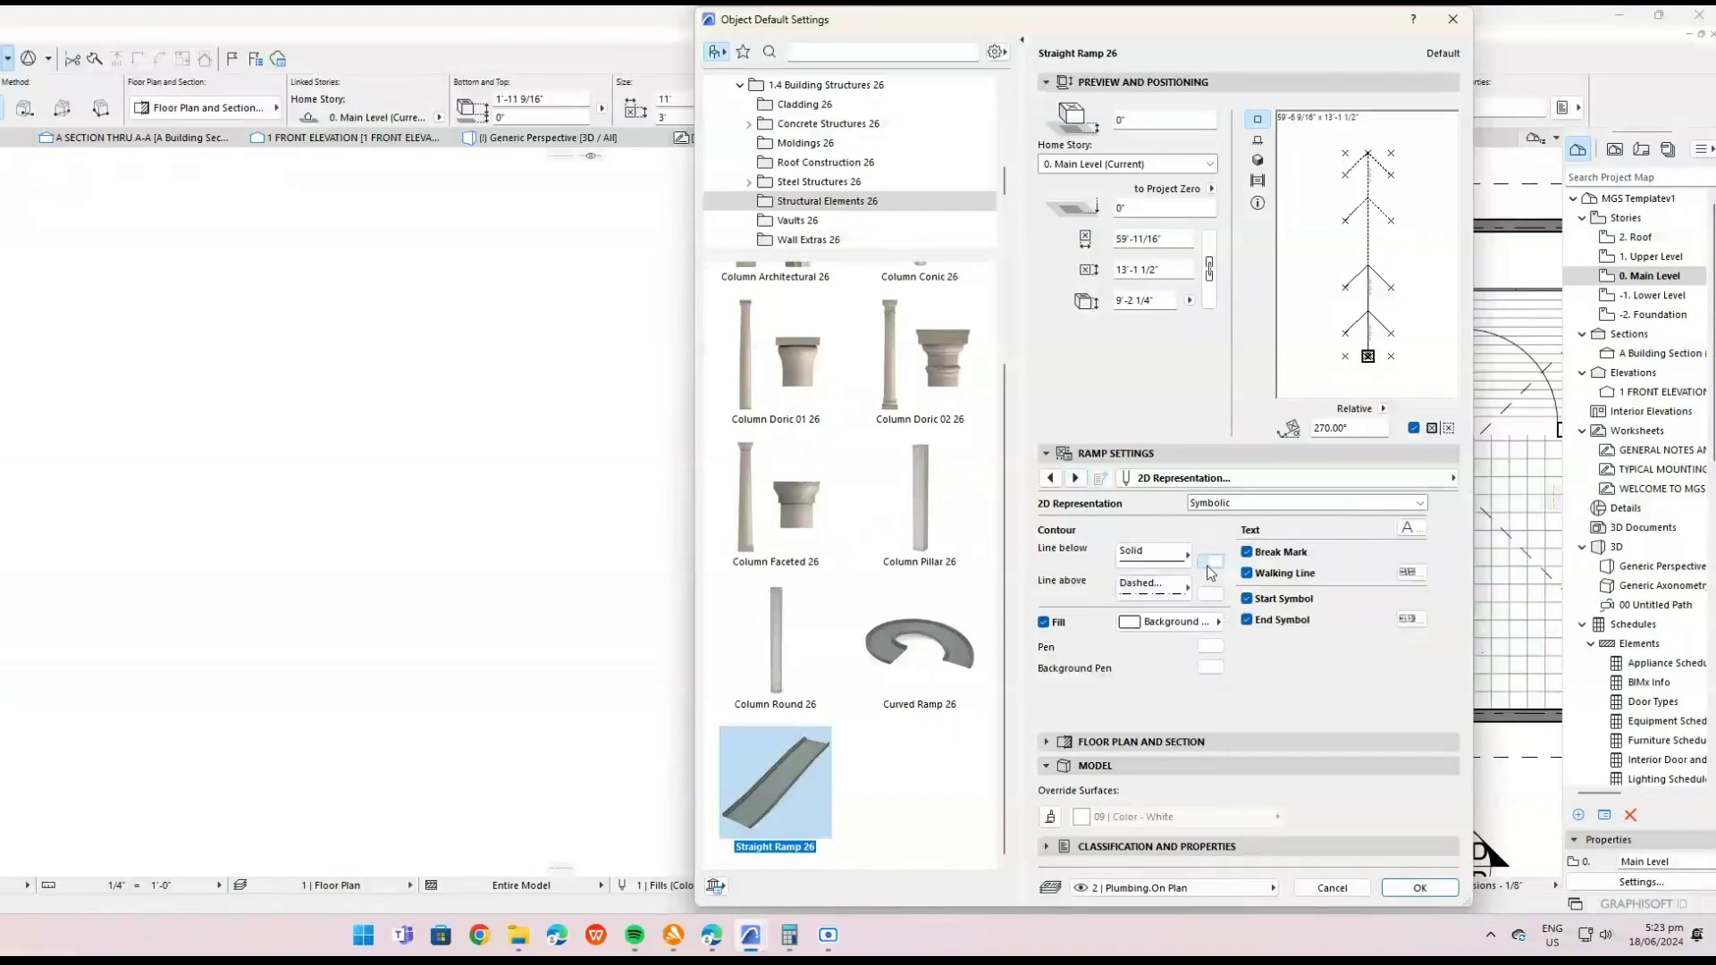
pyautogui.click(1213, 597)
pyautogui.click(1227, 529)
pyautogui.click(1292, 505)
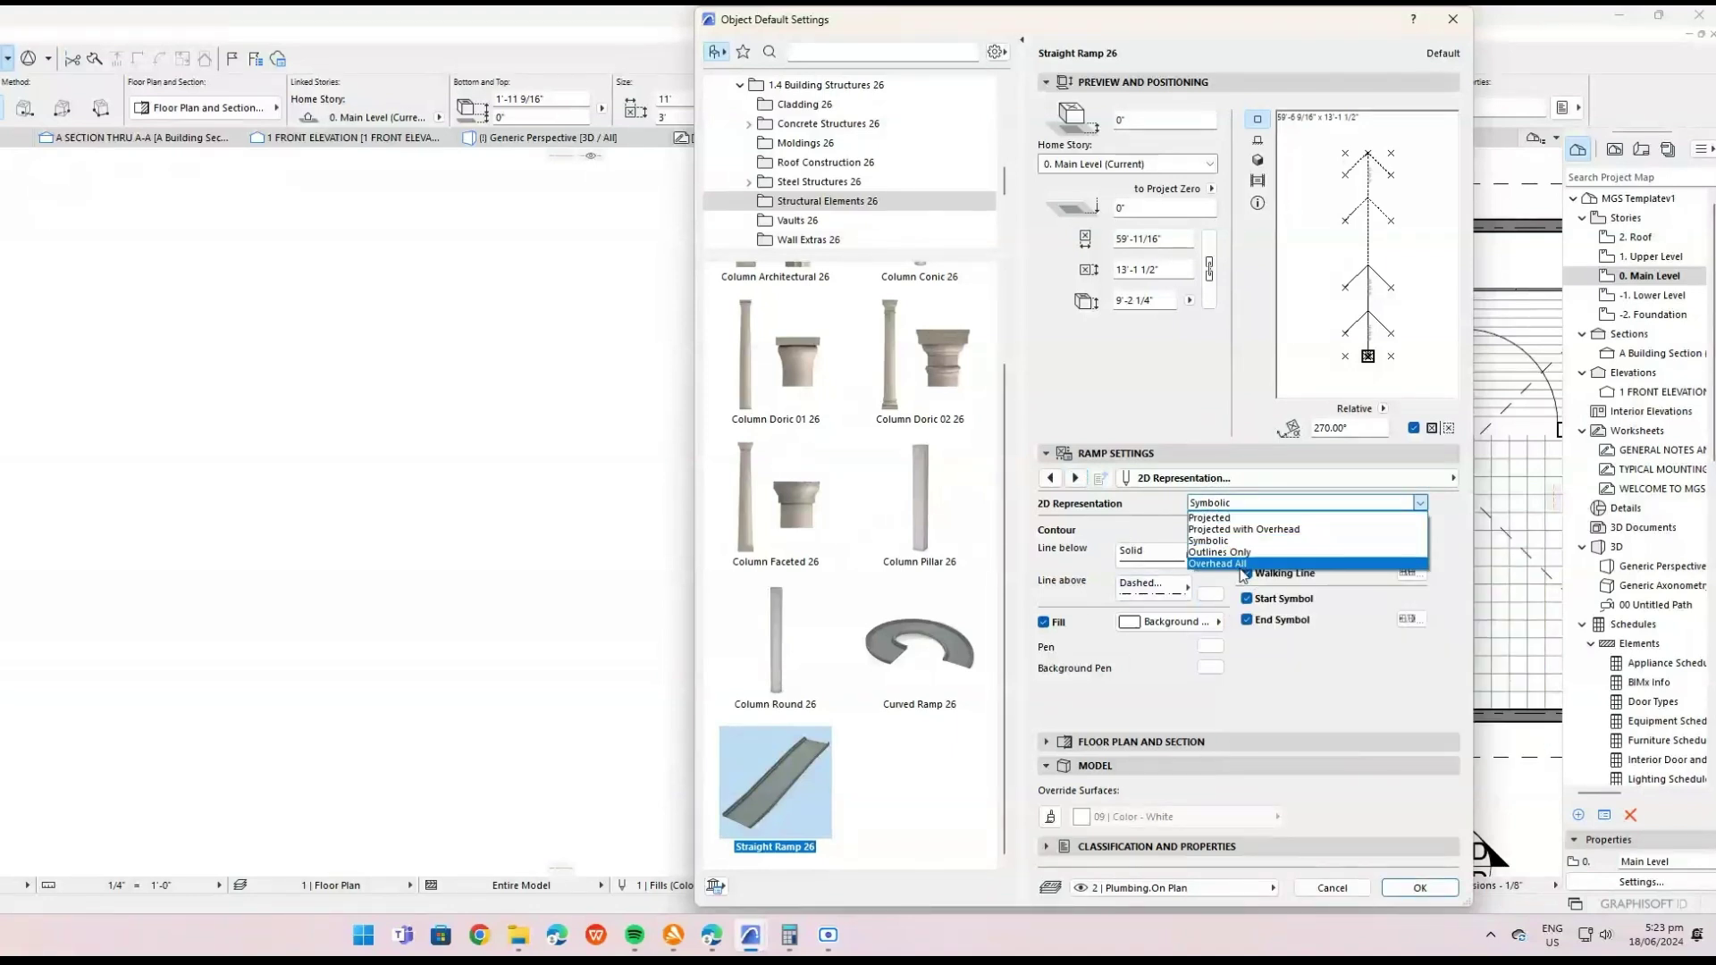
pyautogui.click(1083, 480)
pyautogui.click(1077, 480)
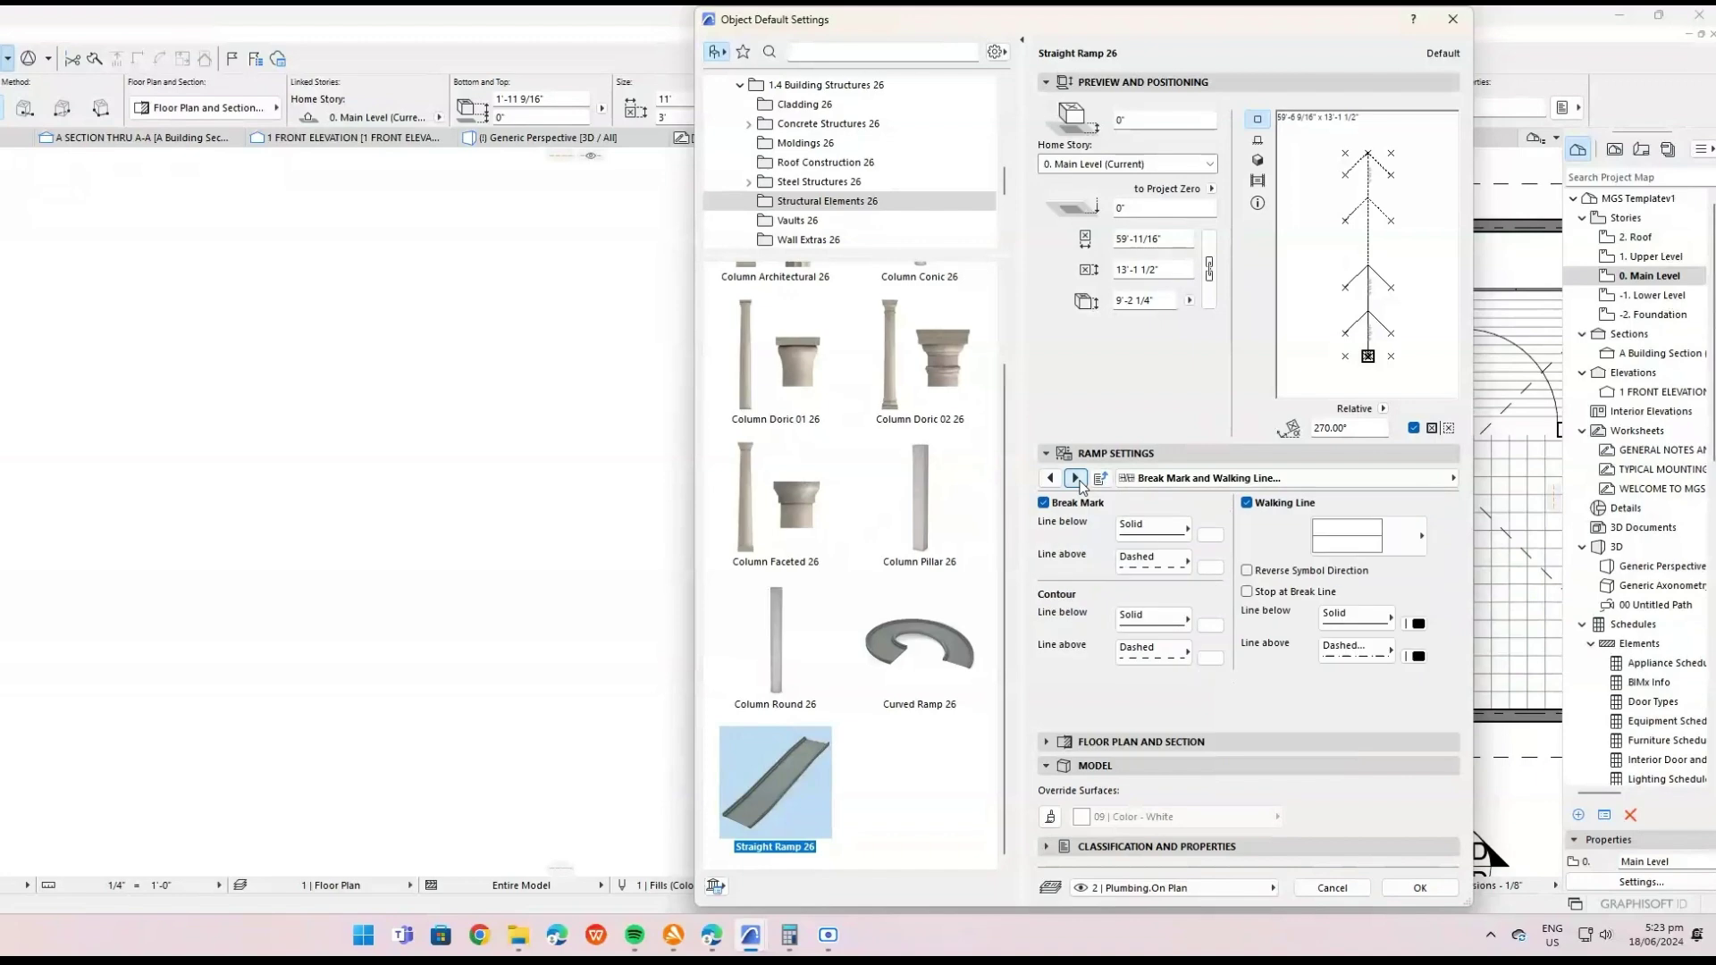
# Try the triangular walking line symbol on the ramp, return to the straight line and check the start and end symbol settings.
pyautogui.click(1362, 546)
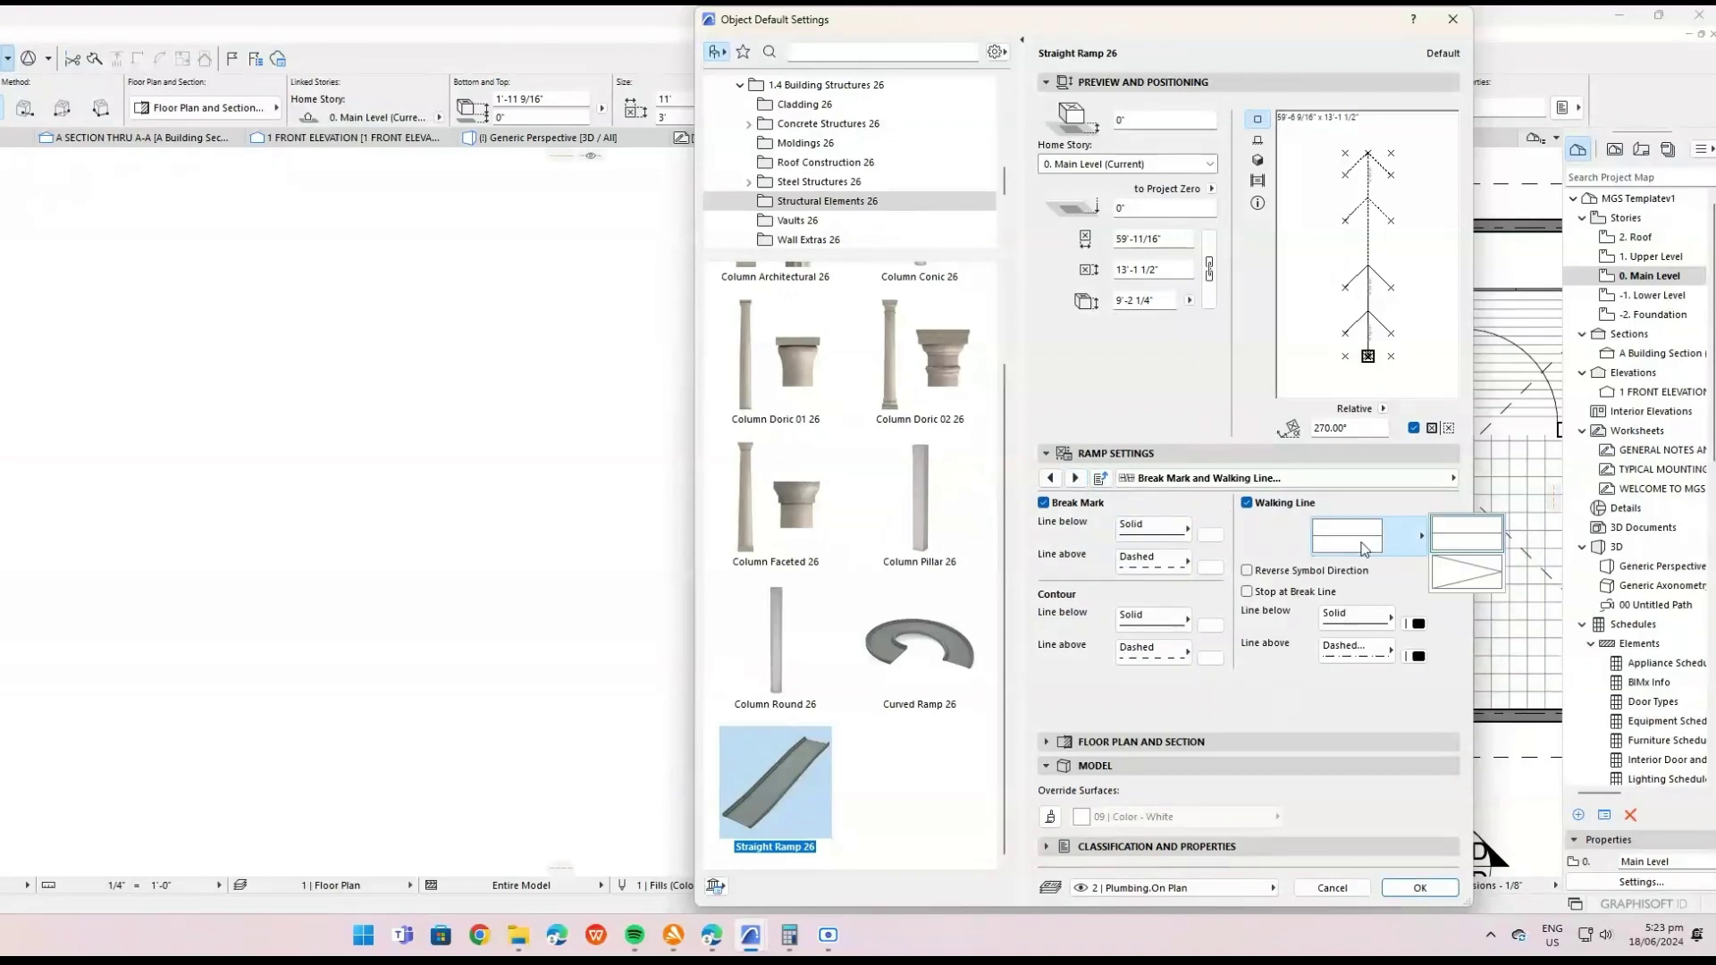
pyautogui.click(1451, 562)
pyautogui.click(1398, 542)
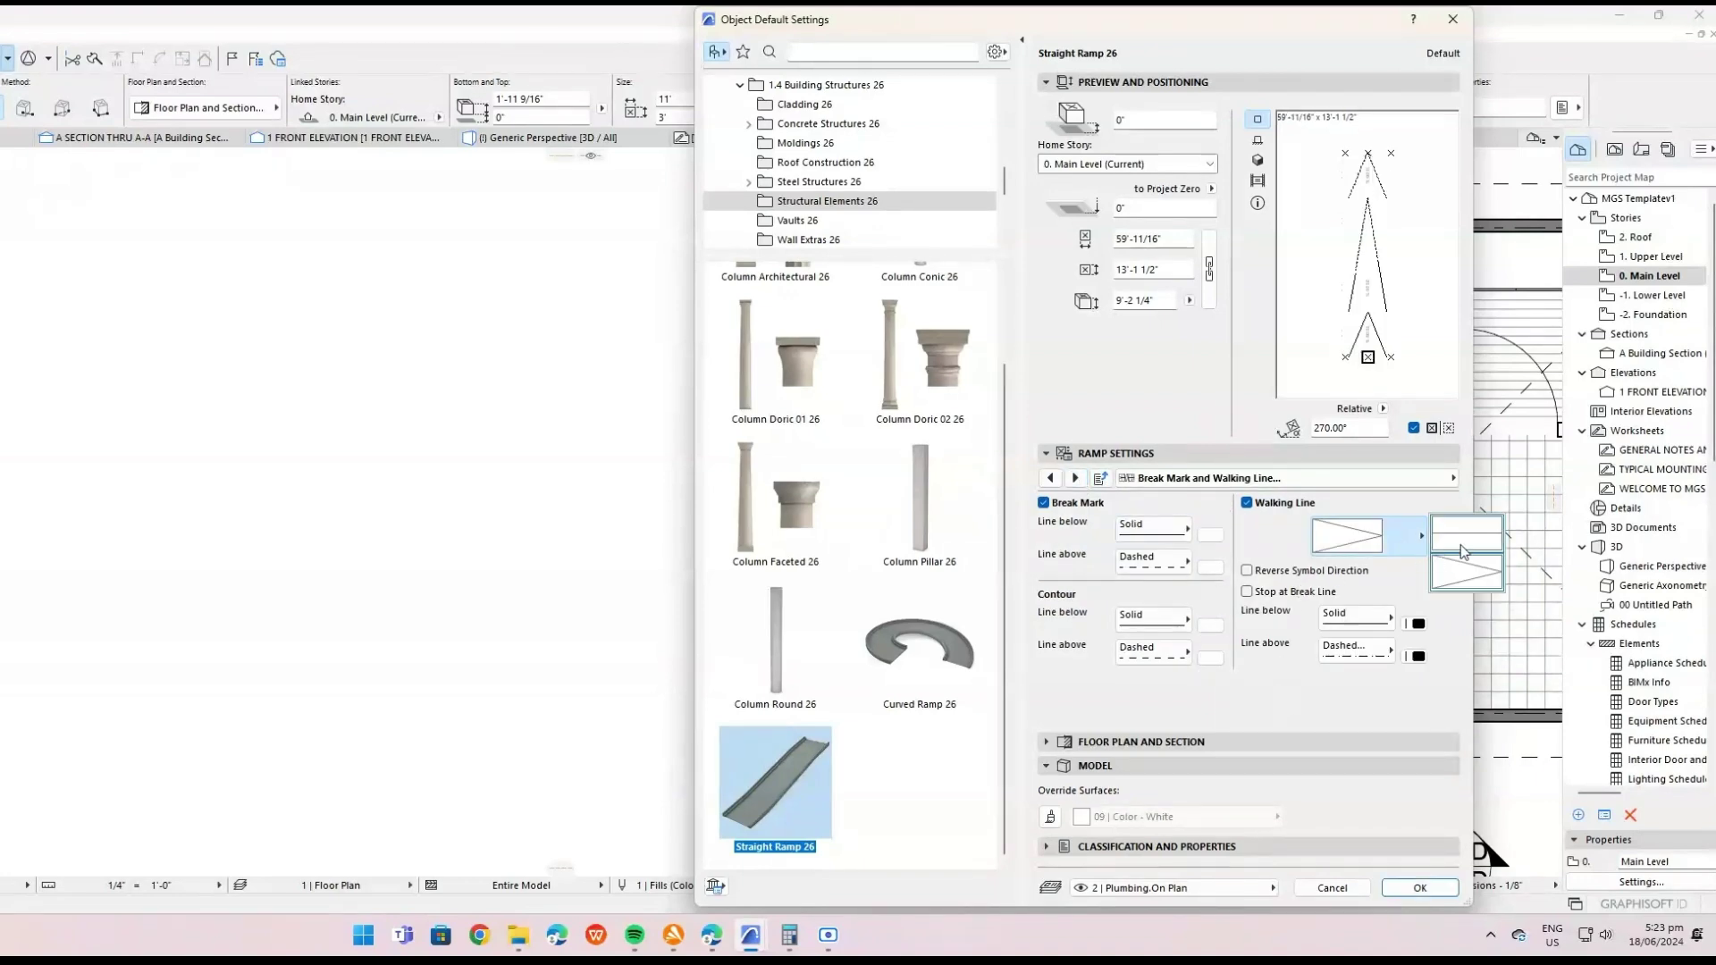
pyautogui.click(1436, 547)
pyautogui.click(1076, 478)
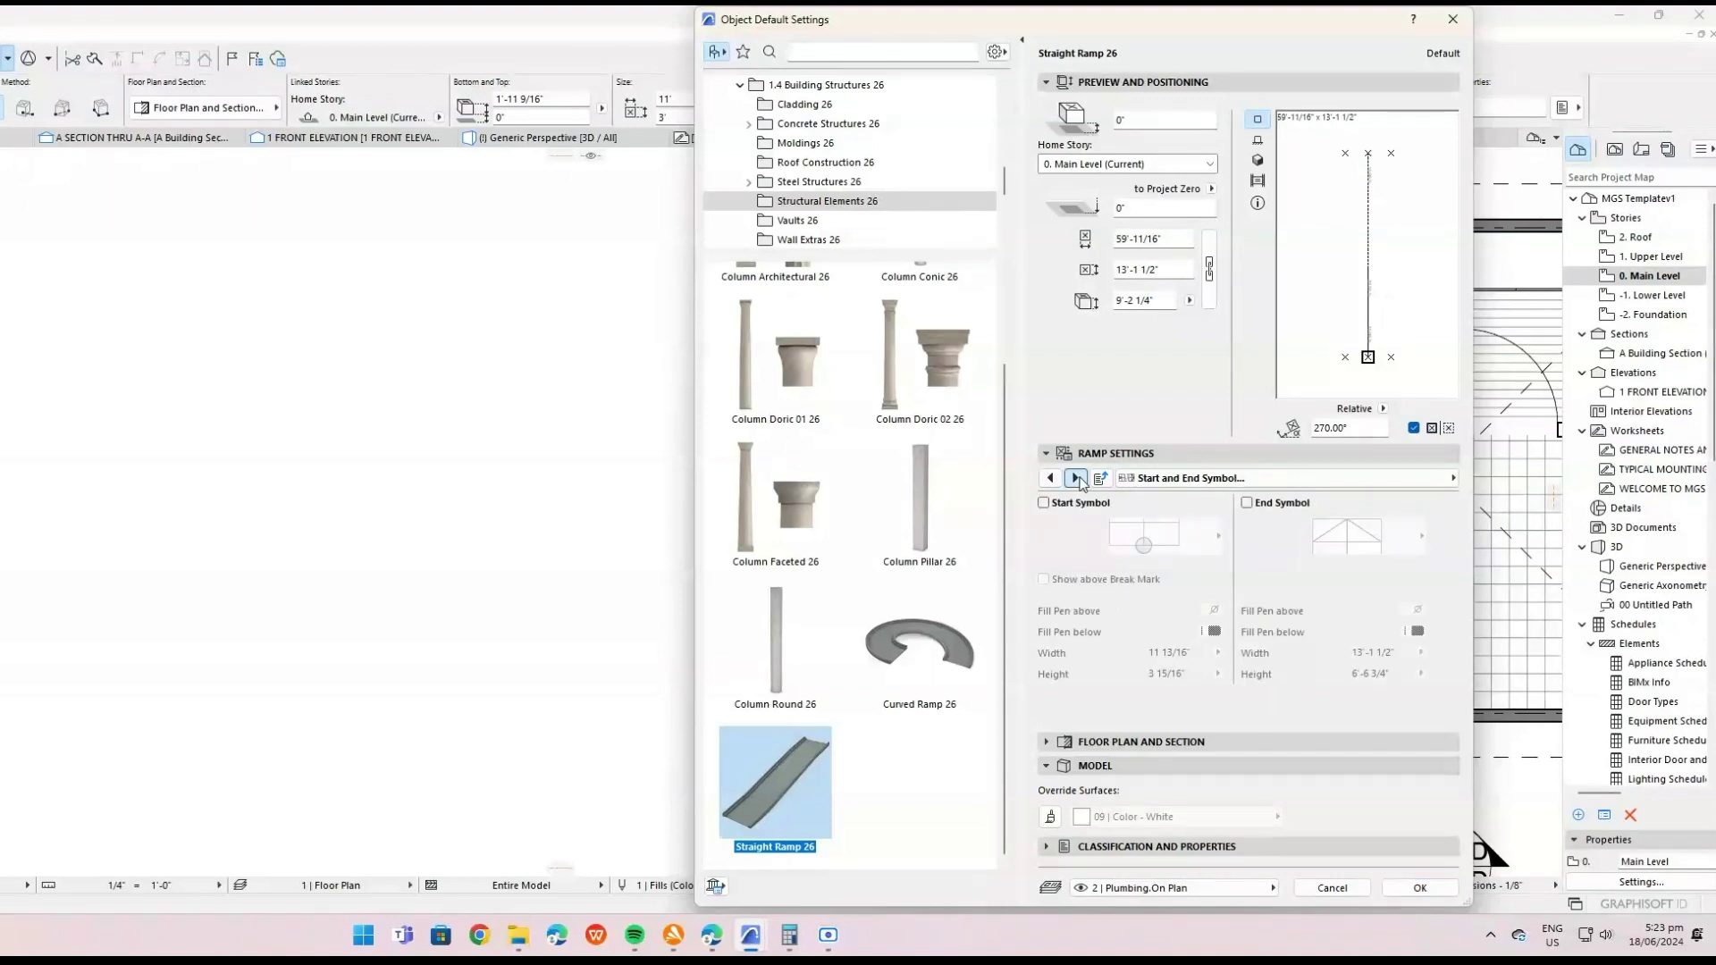
# Try turning the ramp's Text 1 and Text 2 labels on and off, check the material settings and discard the changes.
pyautogui.click(1076, 478)
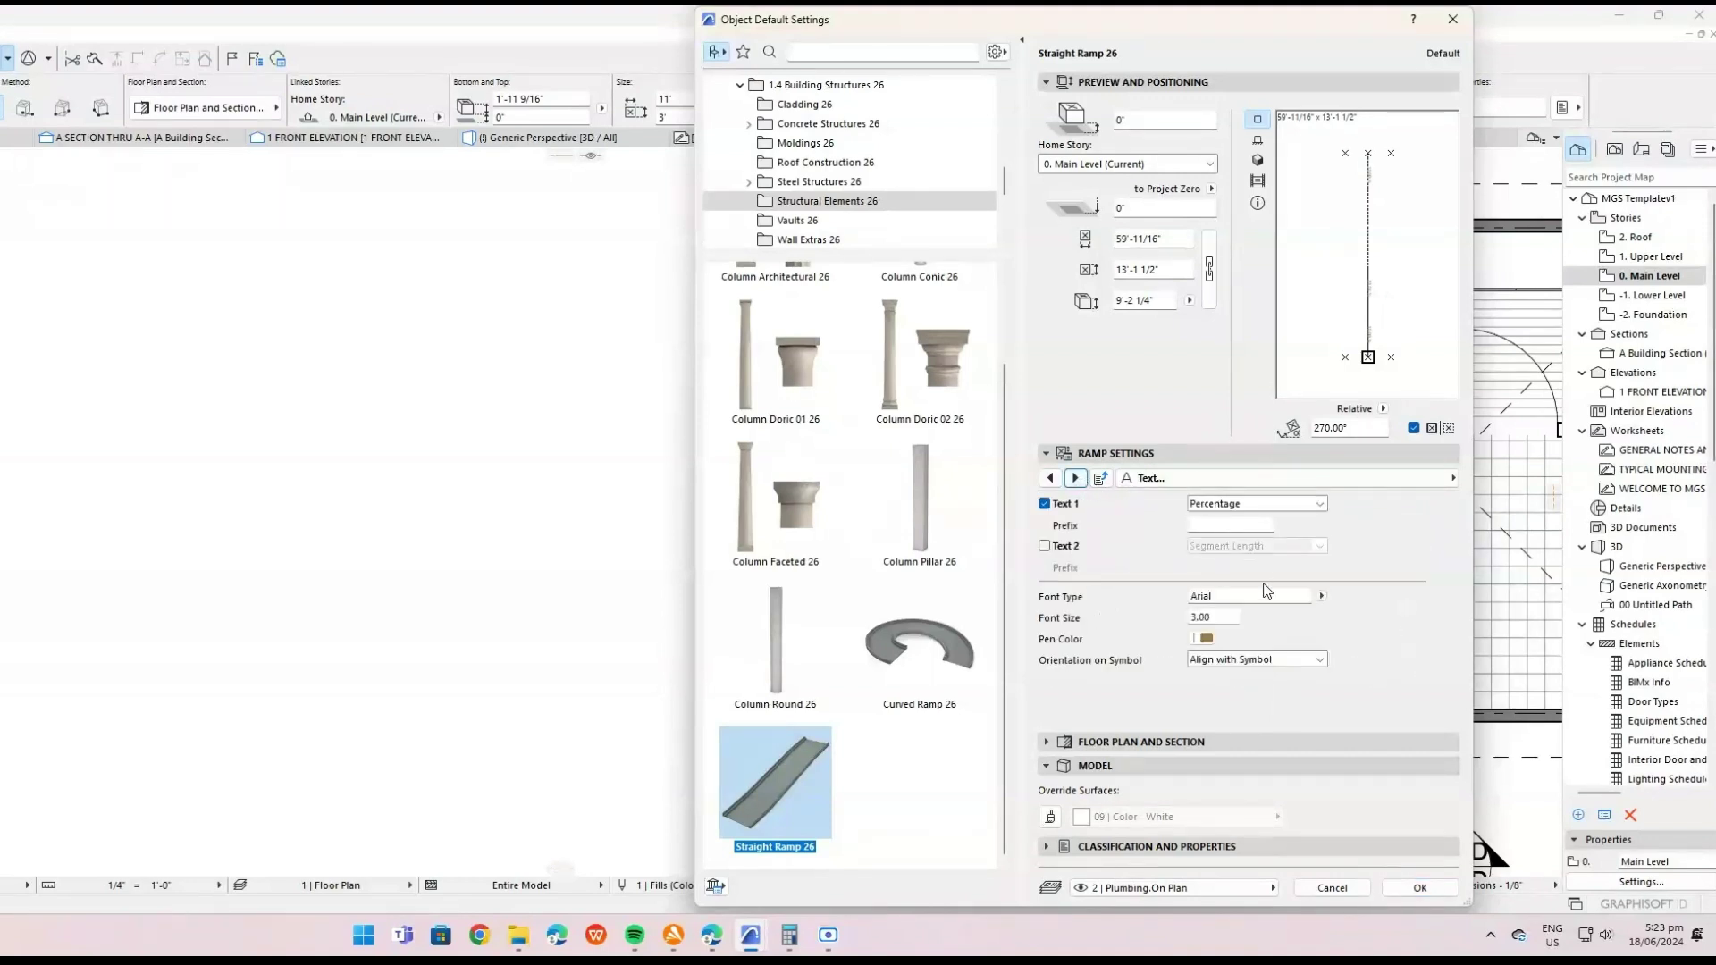
pyautogui.click(1205, 638)
pyautogui.click(1205, 638)
pyautogui.click(1274, 503)
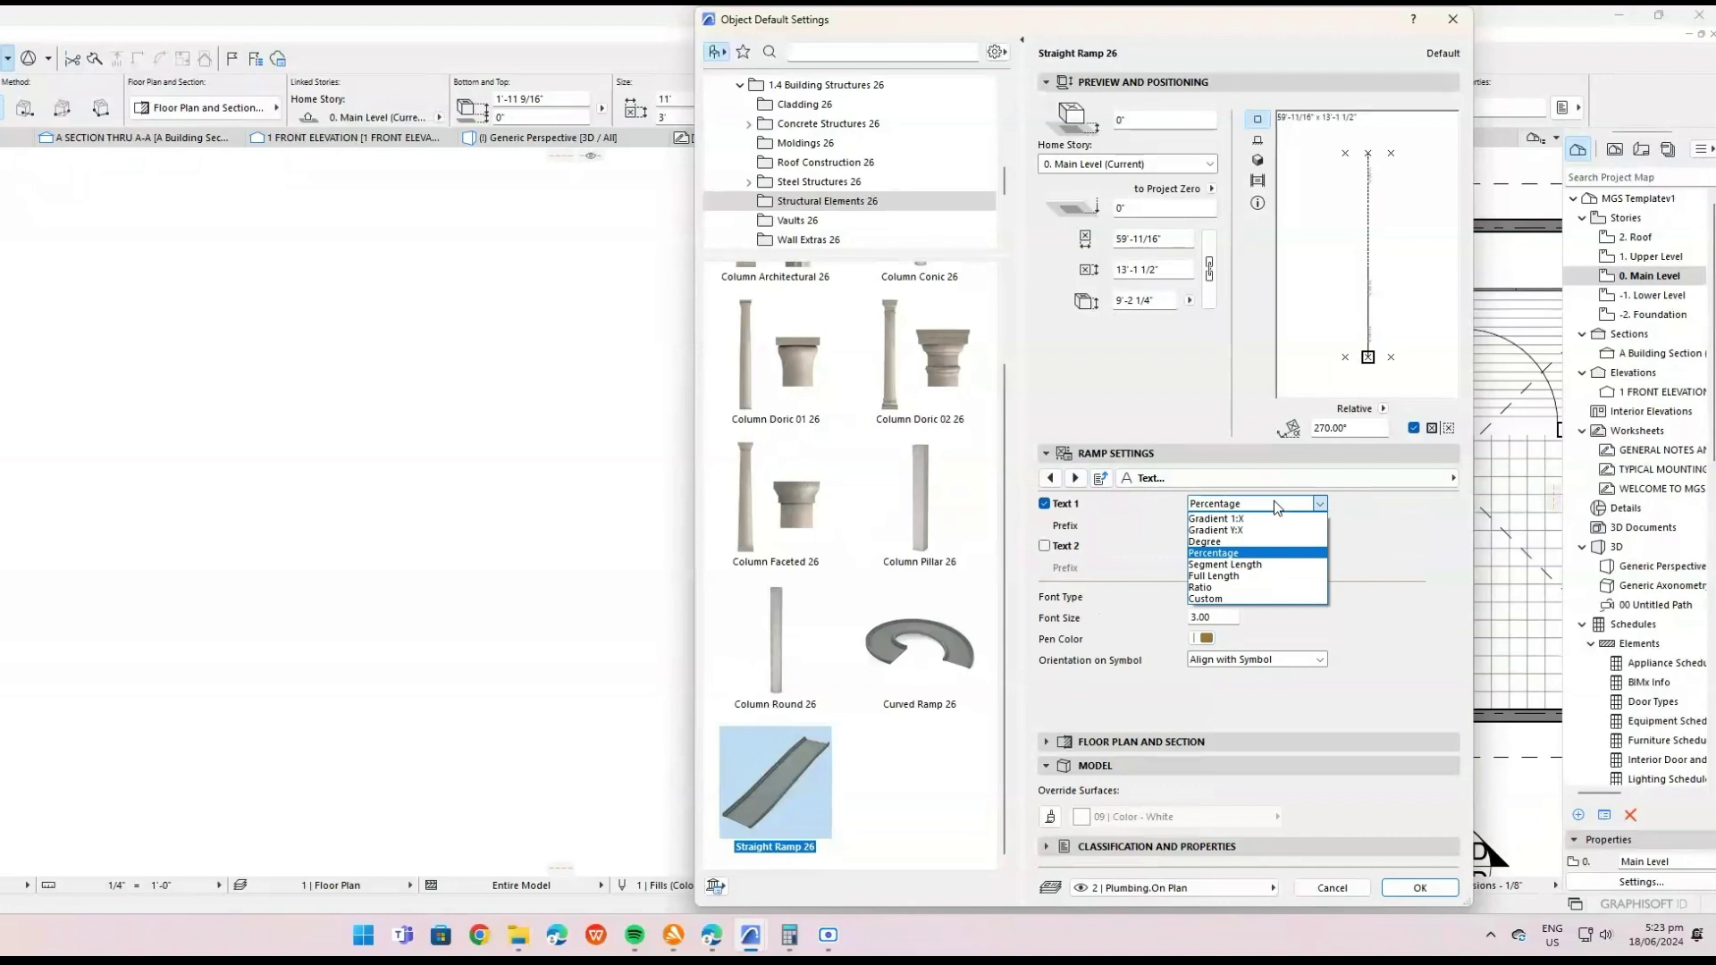
pyautogui.click(1274, 503)
pyautogui.click(1045, 503)
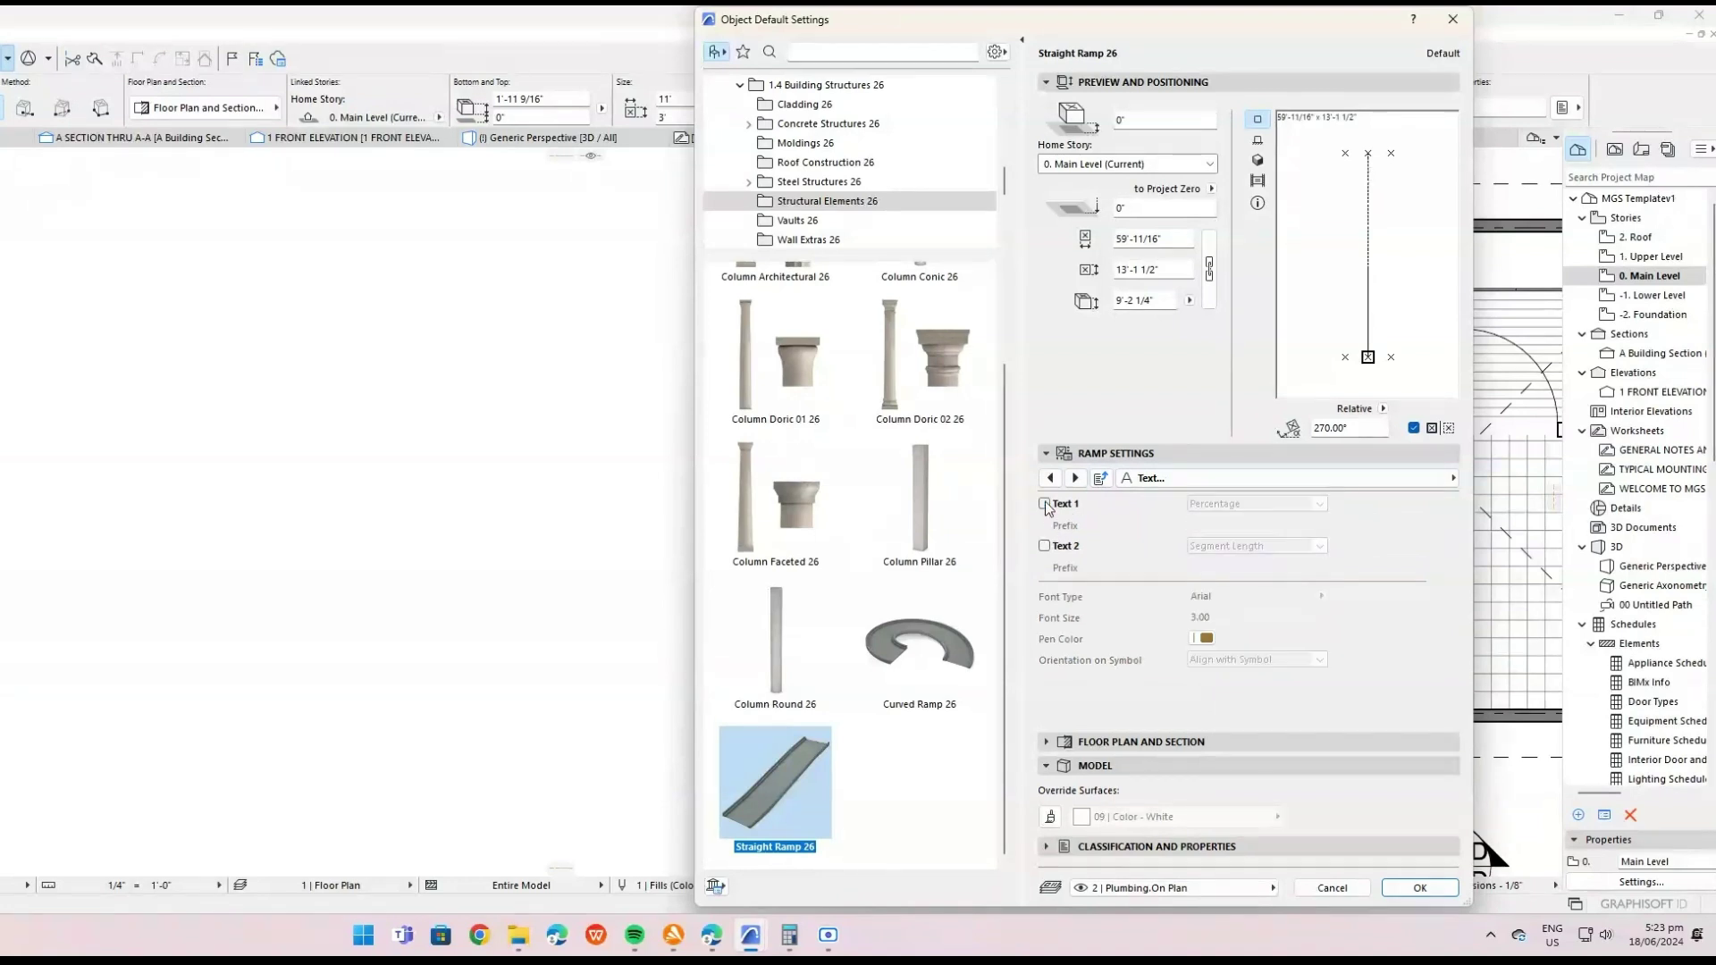
pyautogui.click(1045, 546)
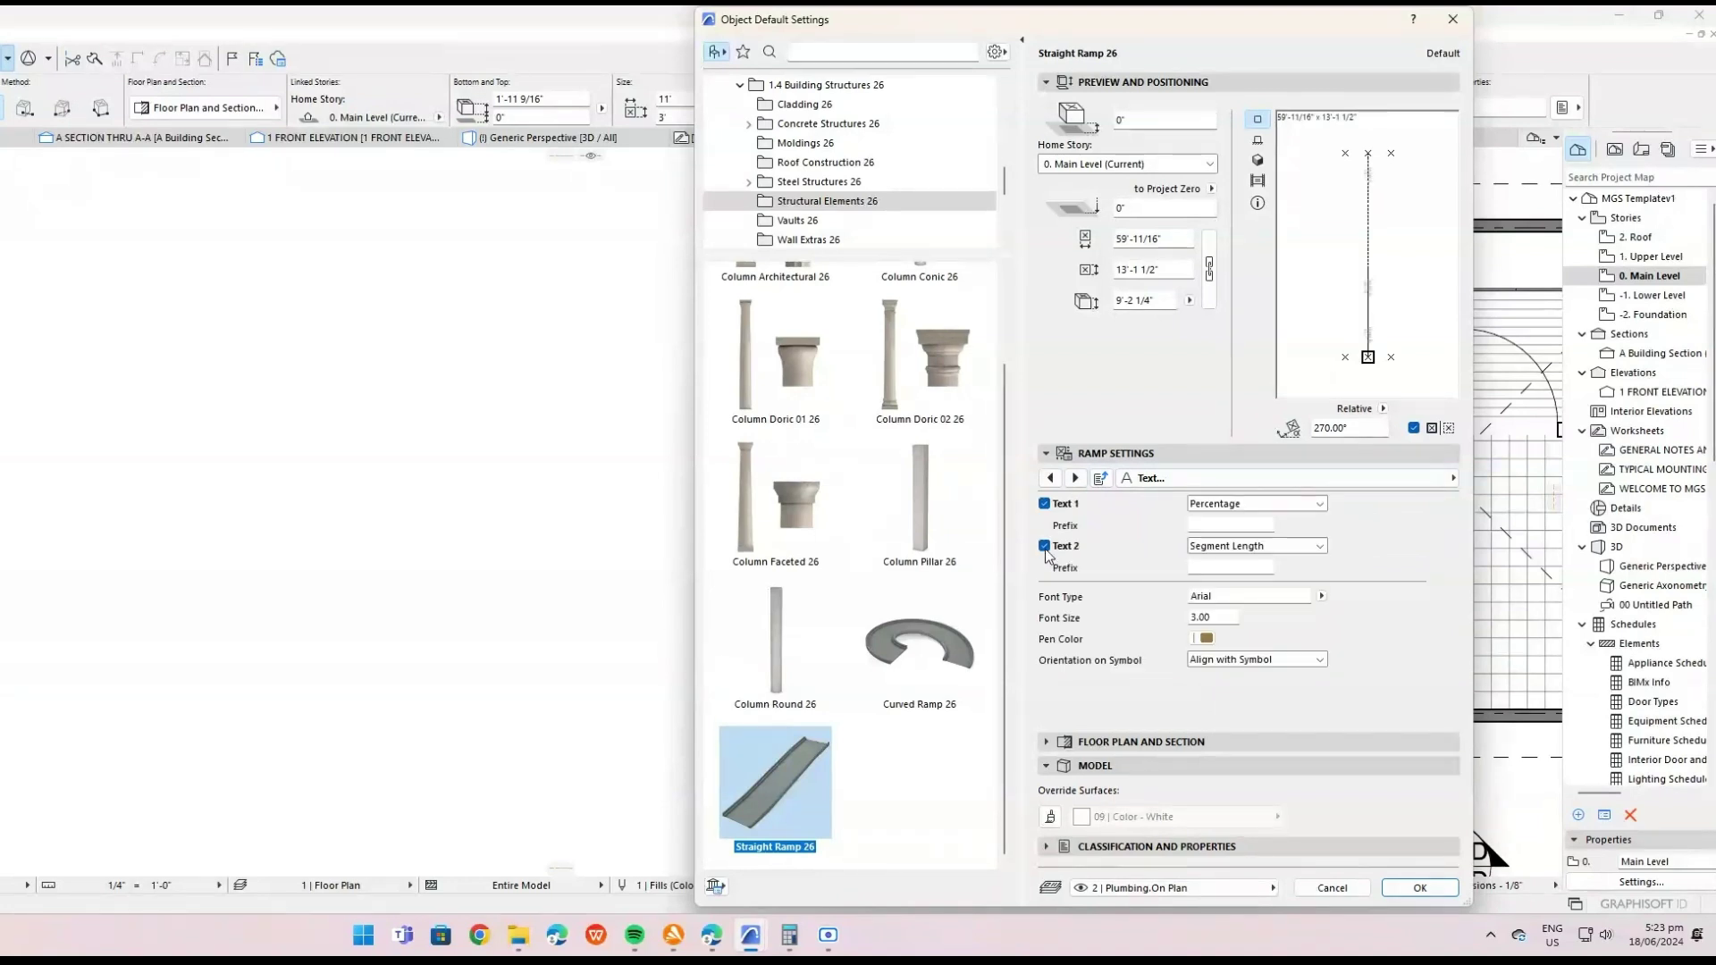
pyautogui.click(1075, 478)
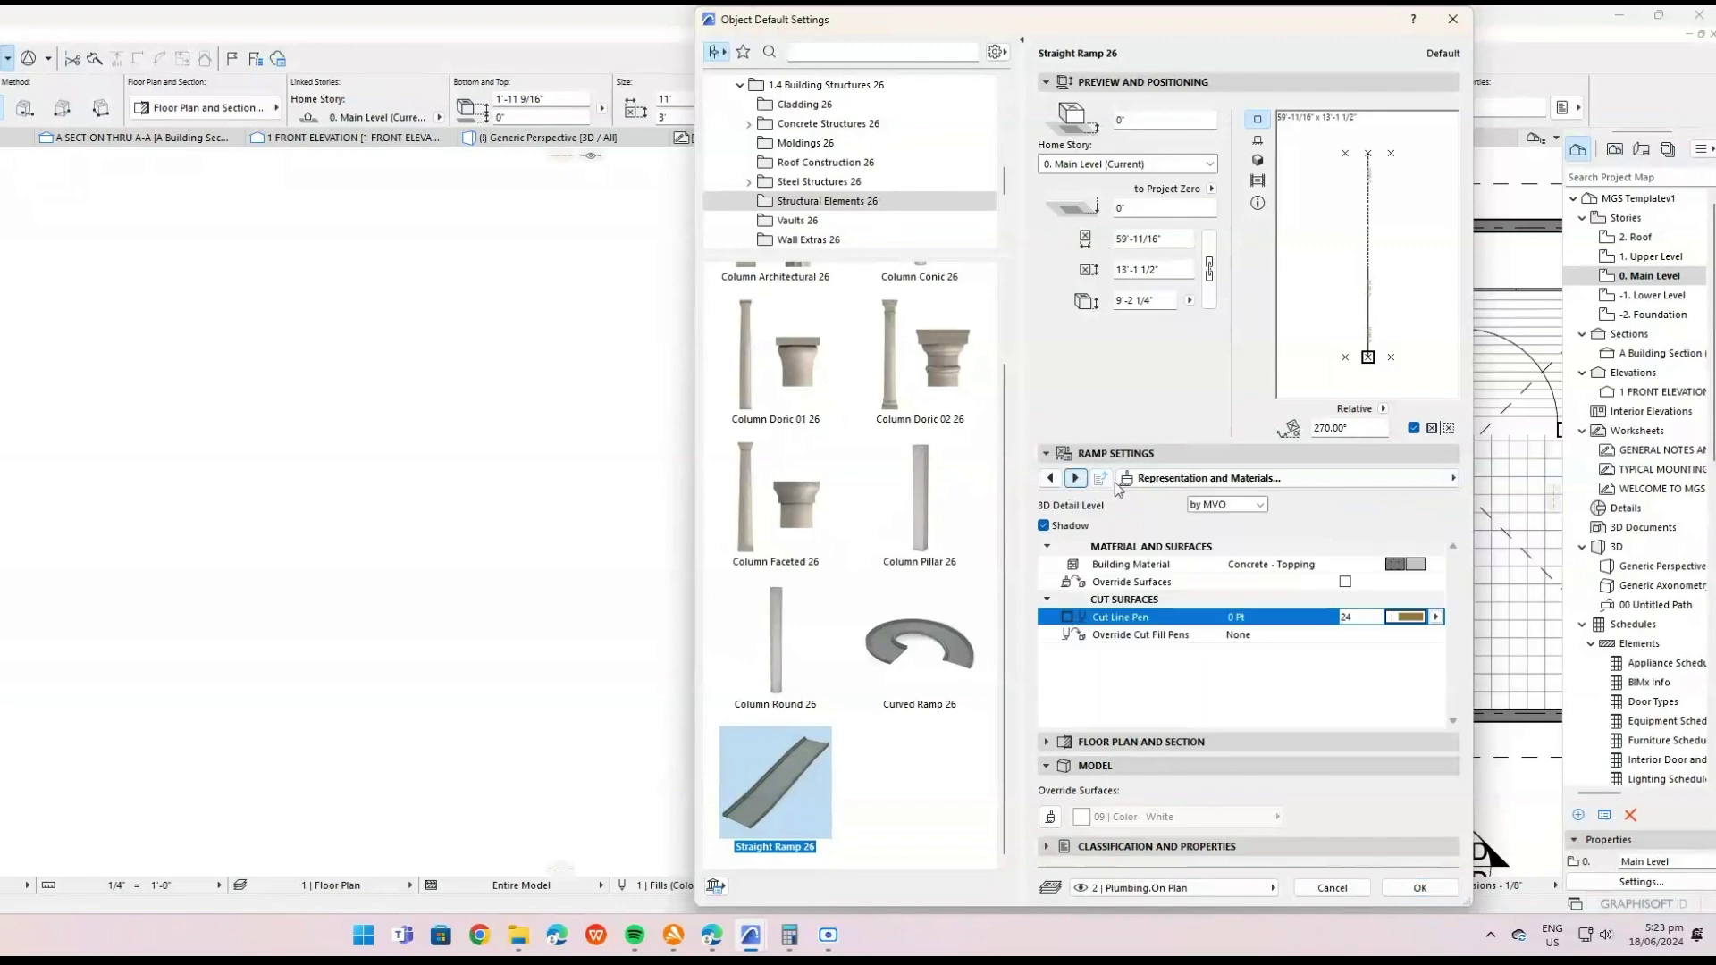
pyautogui.click(1337, 894)
# Select the straight ramp in the 3D perspective and open its ramp profile settings.
pyautogui.click(590, 138)
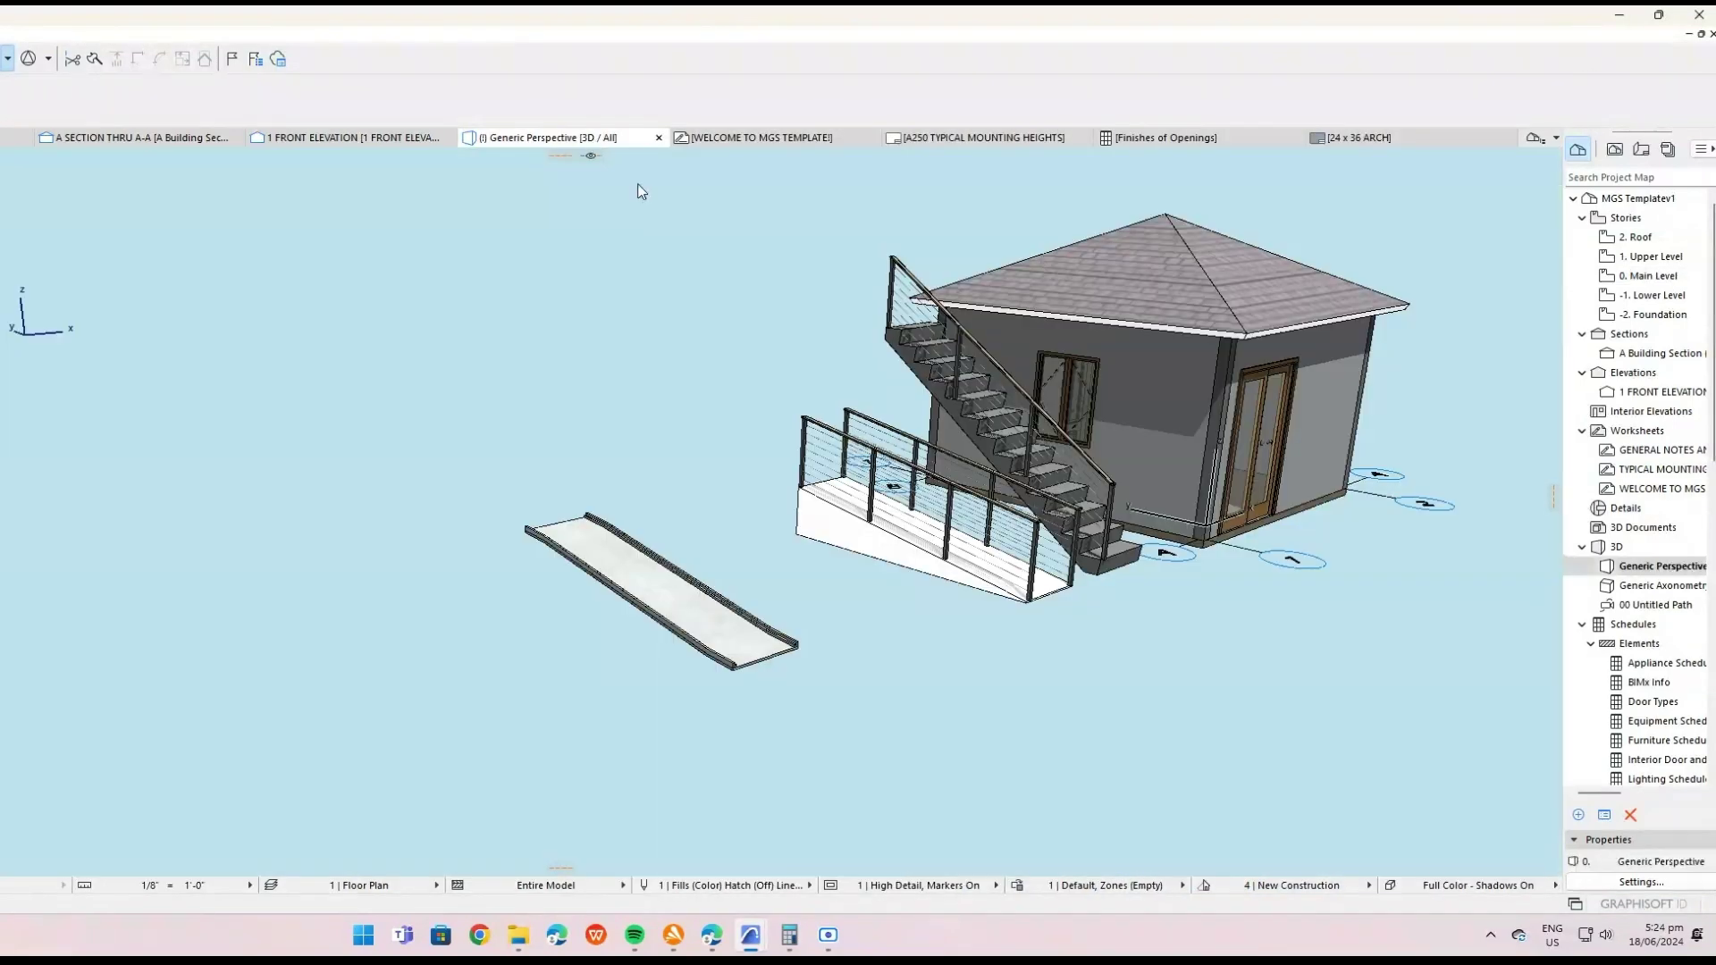
pyautogui.scroll(1, 833, 610)
pyautogui.scroll(4, 868, 563)
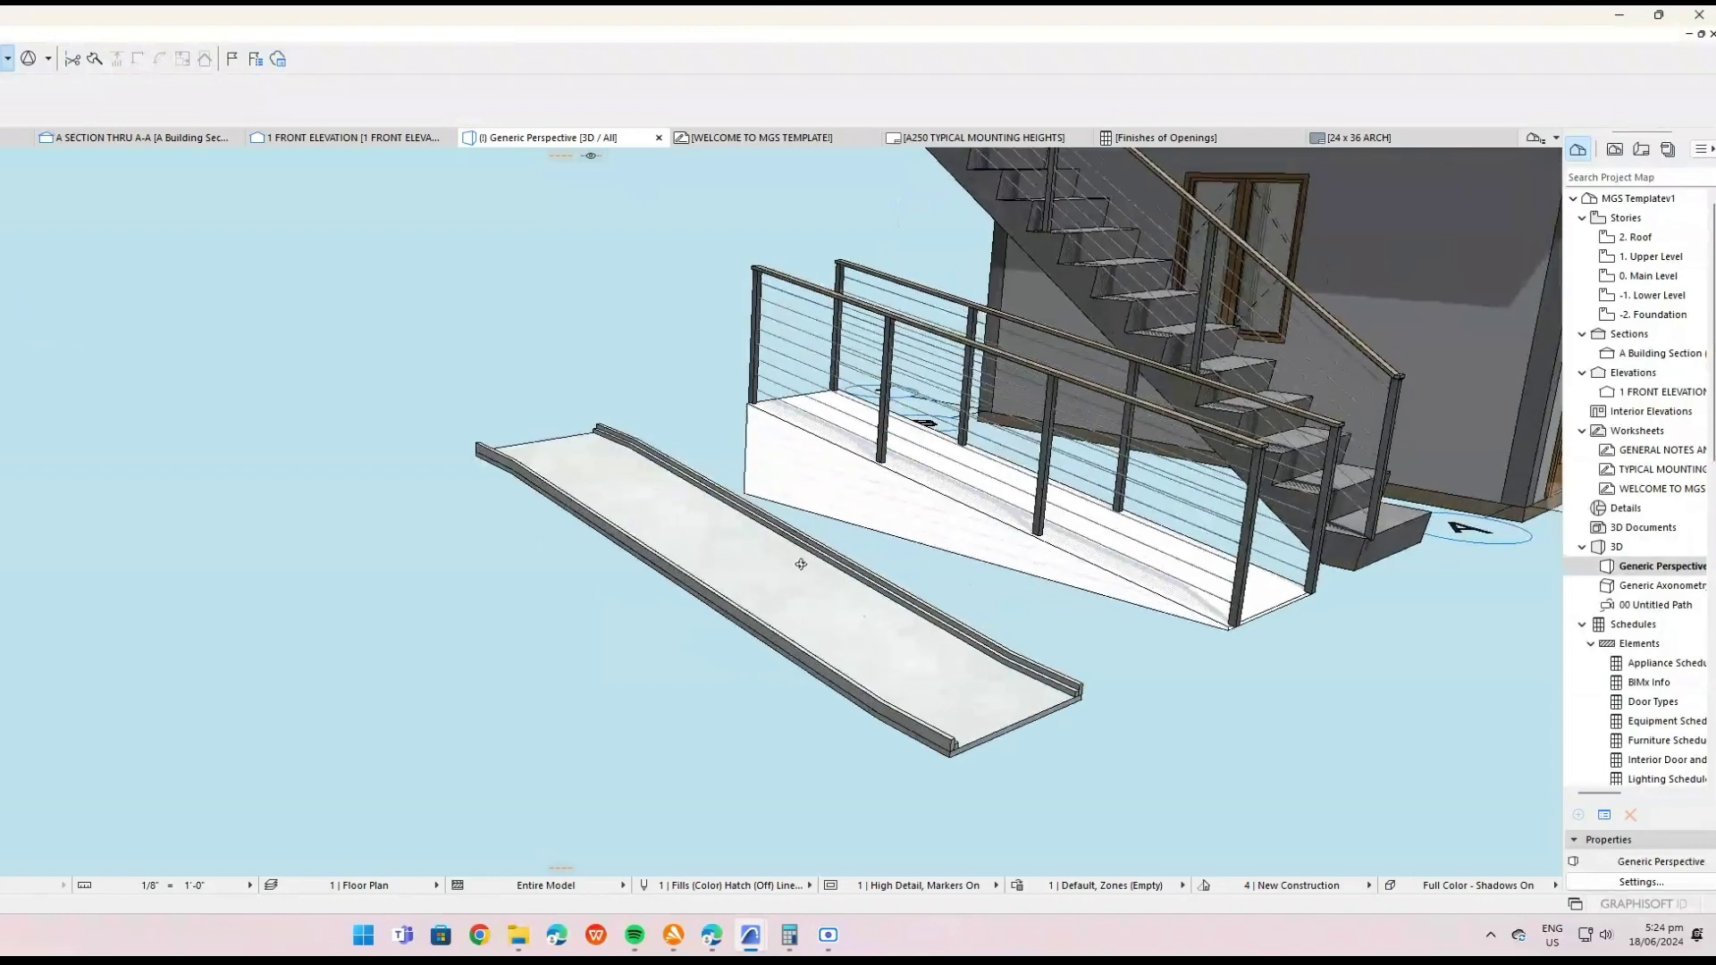
pyautogui.keyDown('shift'); pyautogui.moveTo(801, 563); pyautogui.dragTo(565, 514, button='middle'); pyautogui.keyUp('shift')
pyautogui.click(733, 565)
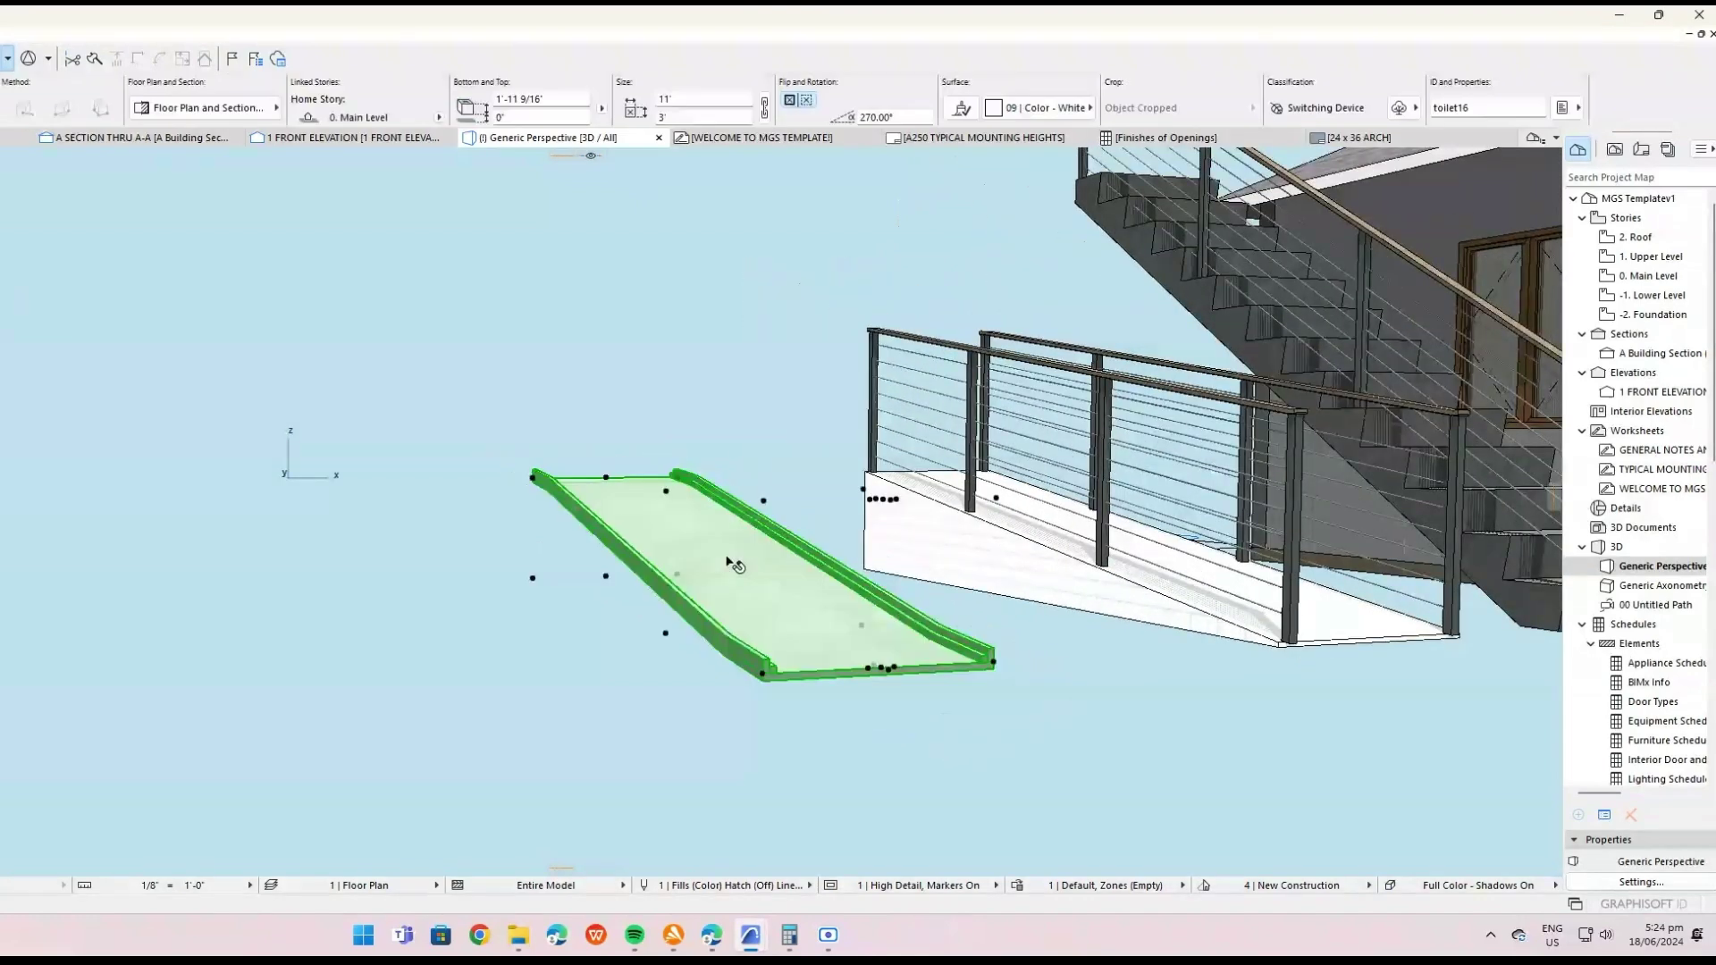
pyautogui.rightClick(631, 517)
pyautogui.click(713, 37)
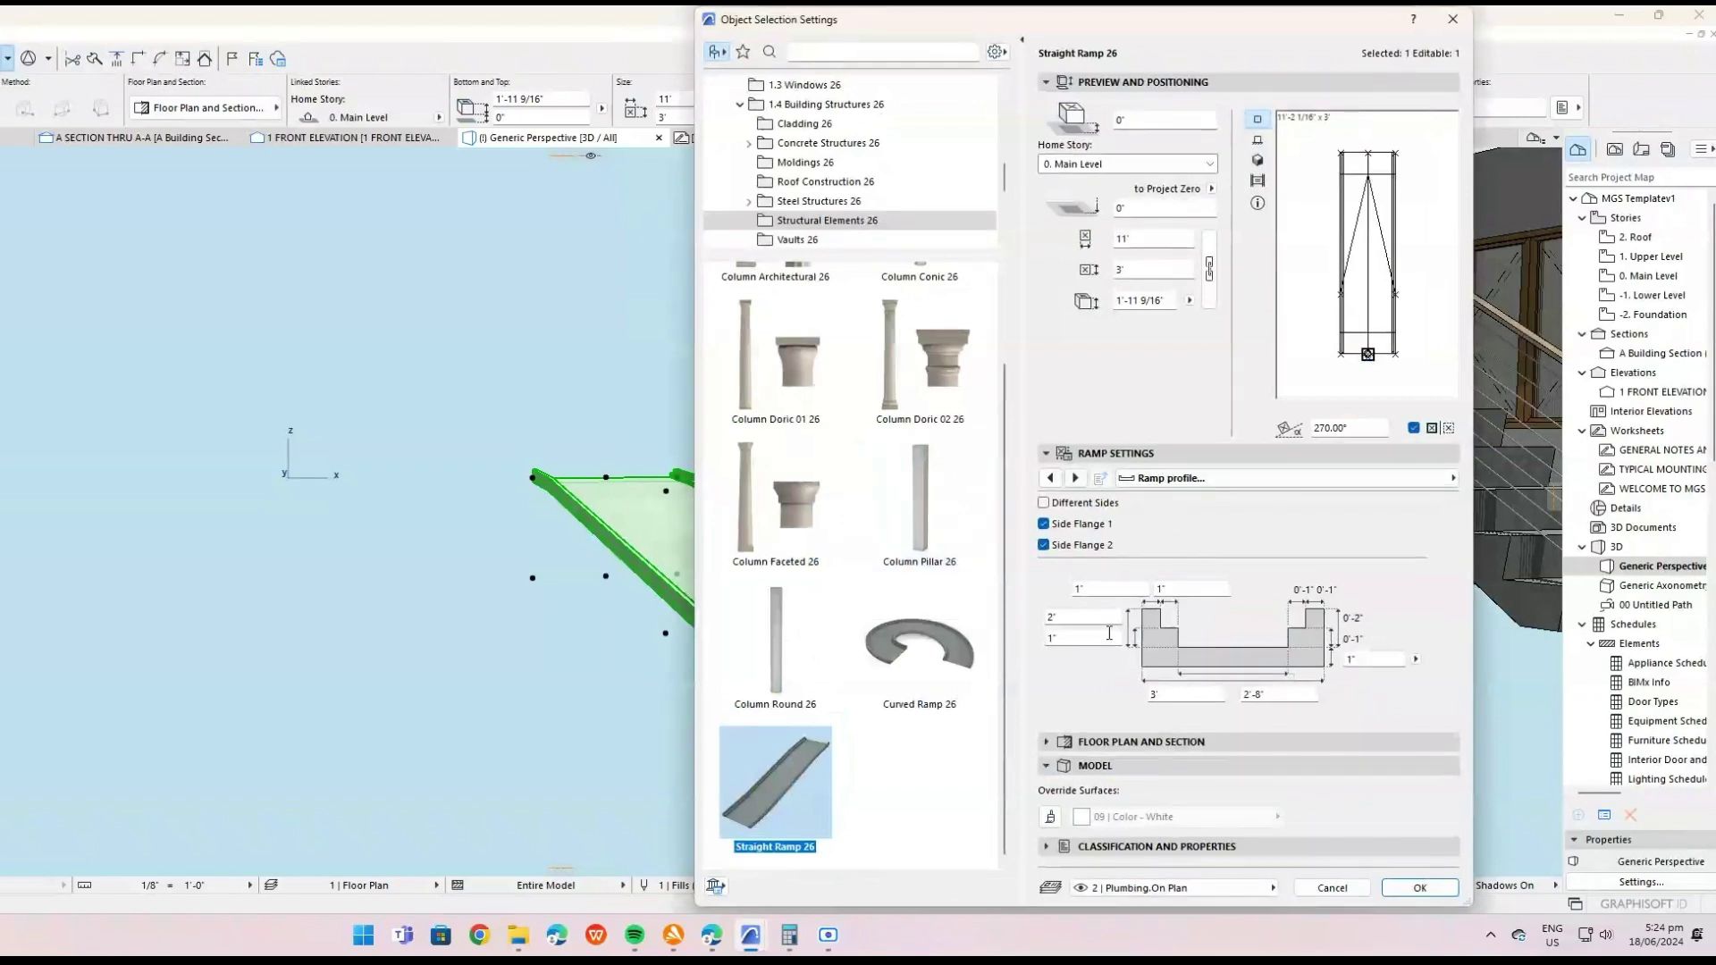
# Set the ramp's outer flange height to 4", inner flange height to 2" and slab thickness to 4", with Side Flange 2 turned off.
pyautogui.click(1079, 615)
pyautogui.write('4')
pyautogui.click(1069, 635)
pyautogui.press('BackSpace')
pyautogui.write('2')
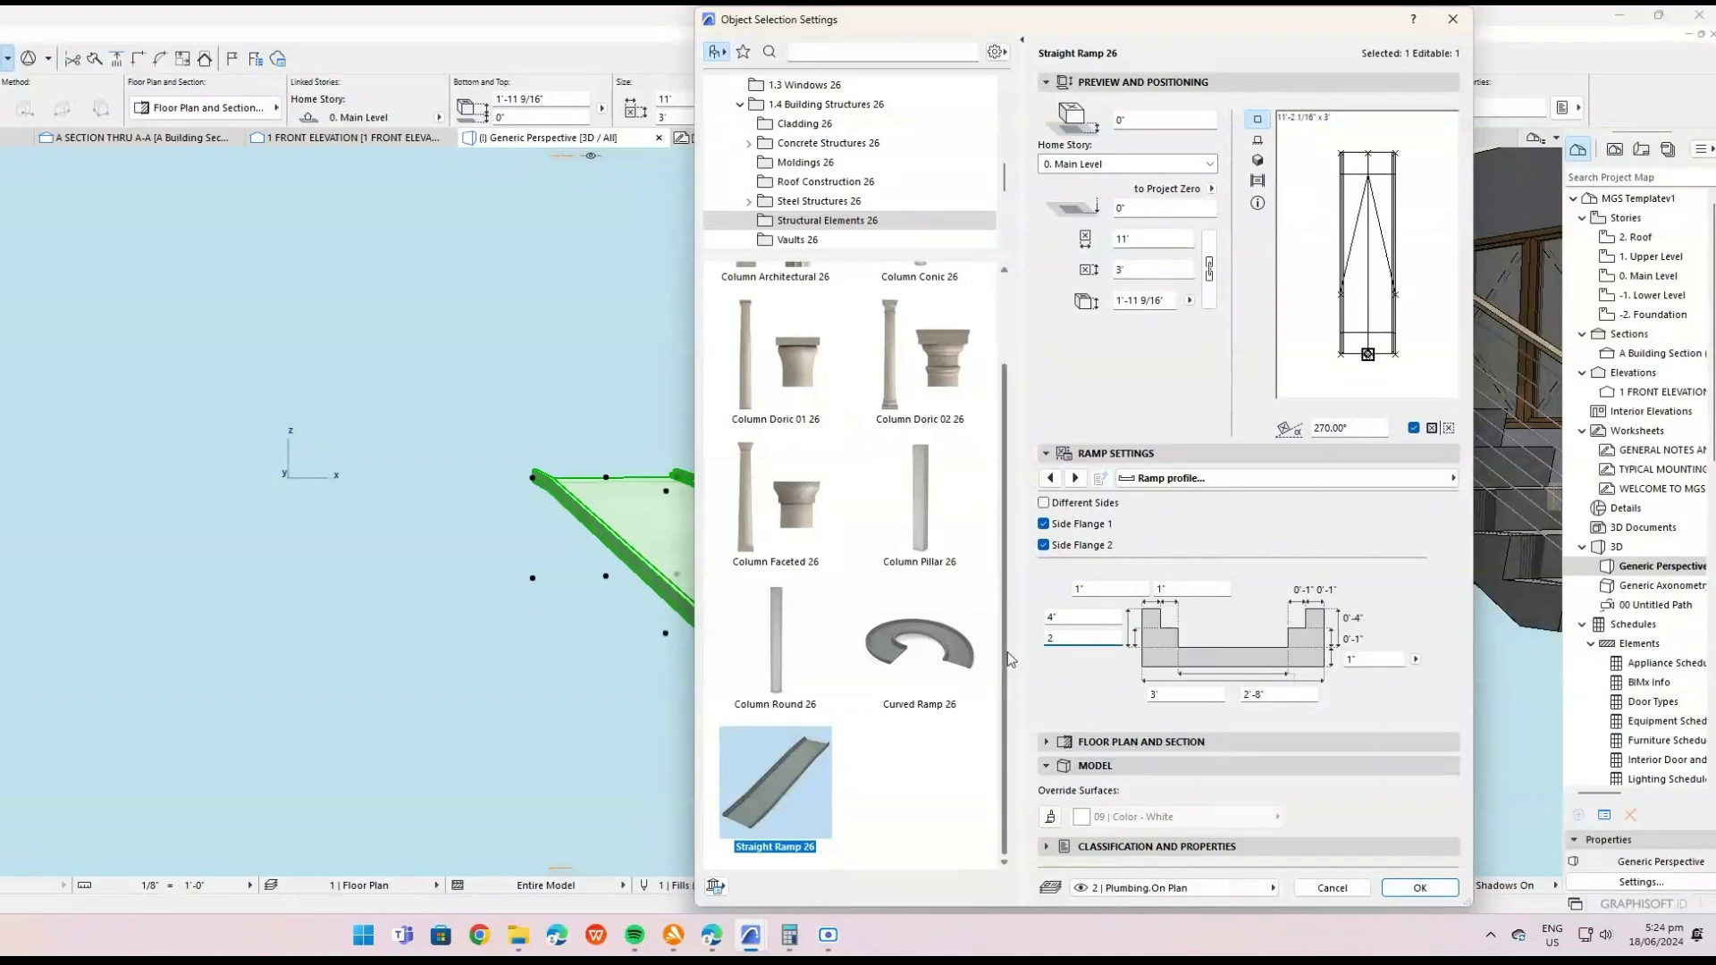
pyautogui.click(1240, 531)
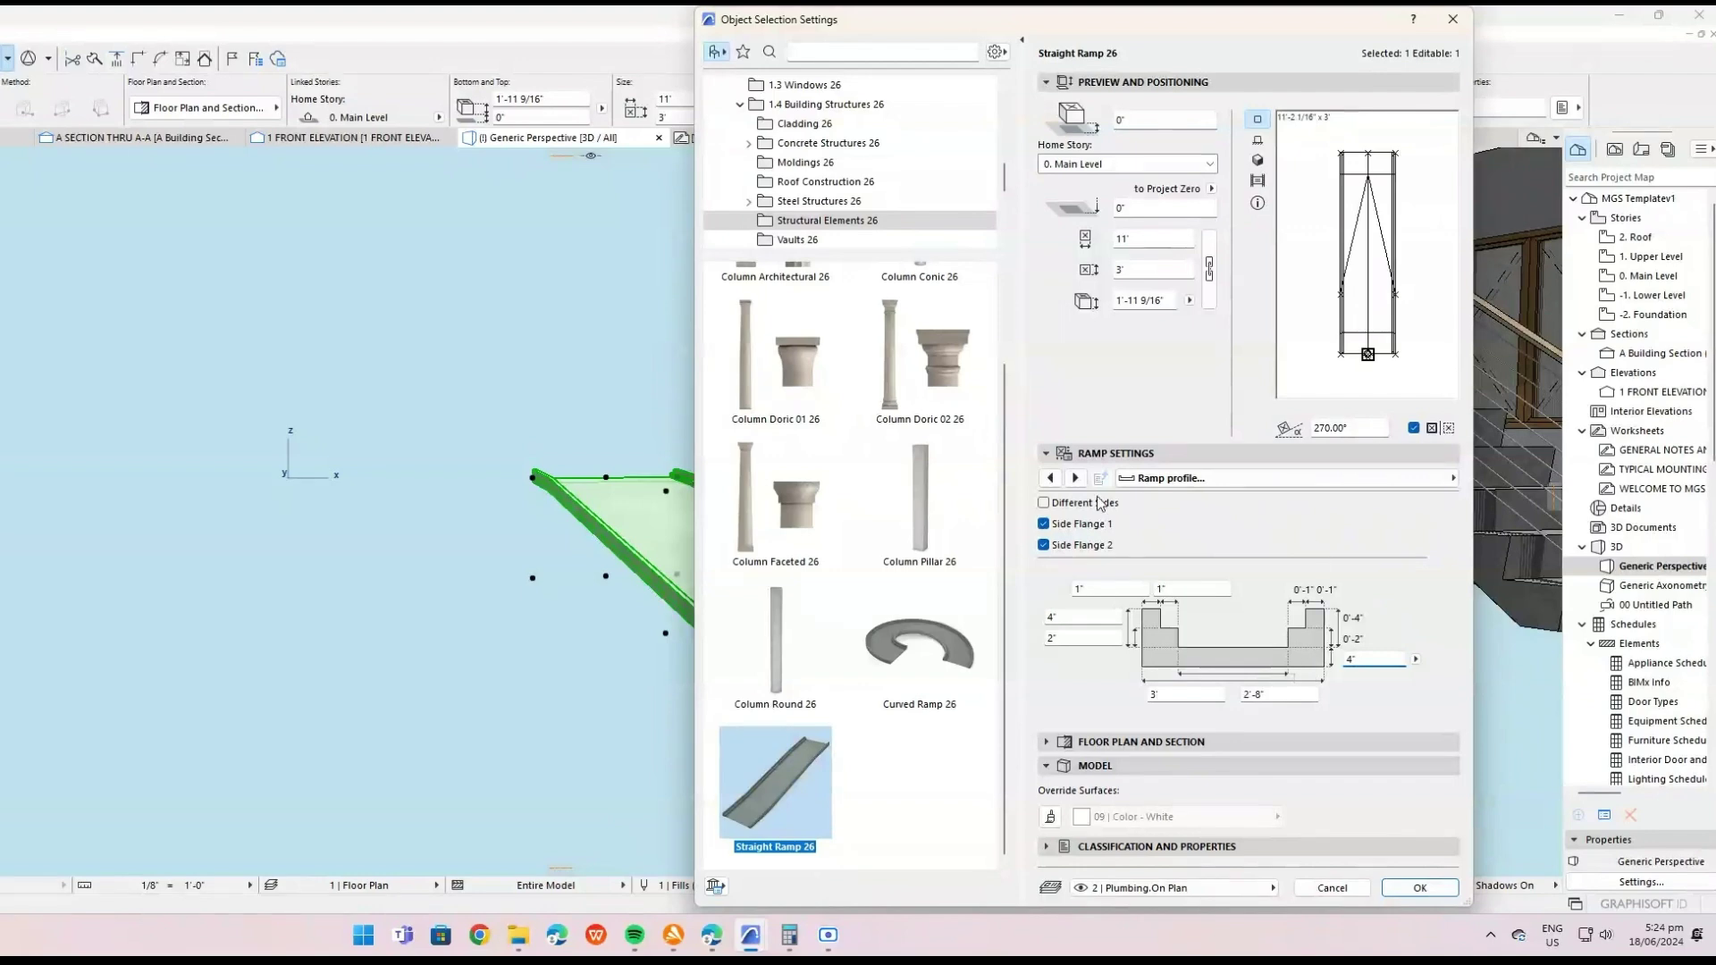
pyautogui.click(1044, 546)
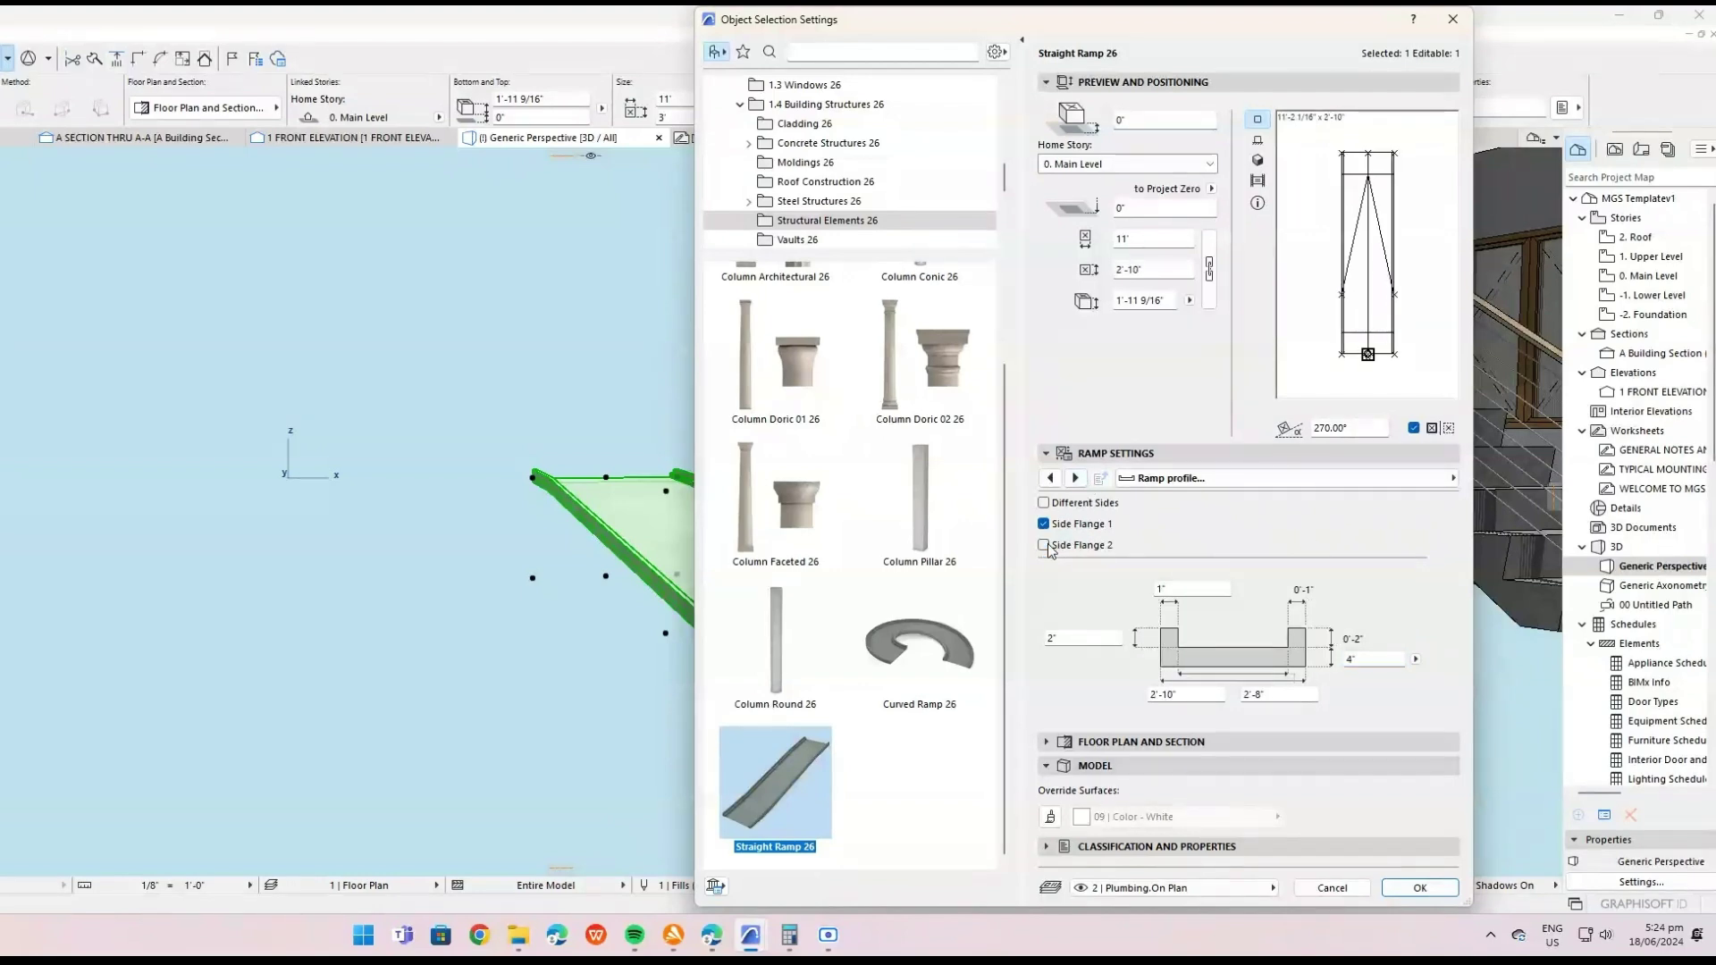
# Review the ramp's 2D representation, start and end symbol, and break mark and walking line settings.
pyautogui.click(1076, 478)
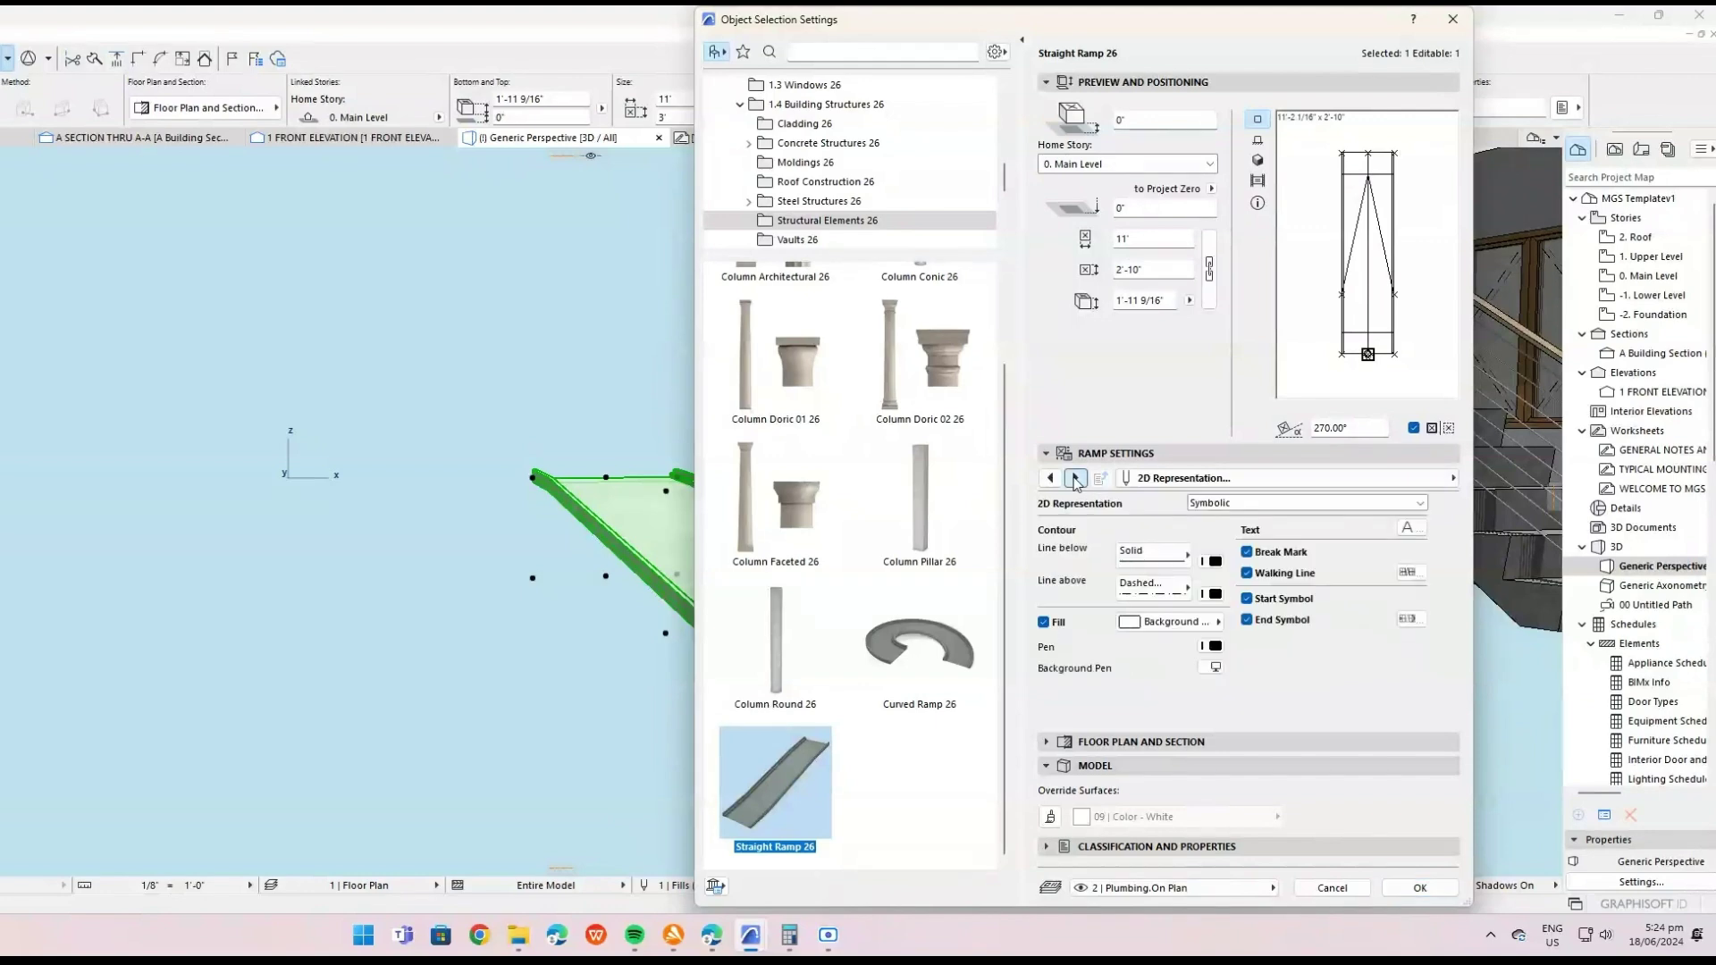
pyautogui.click(1301, 486)
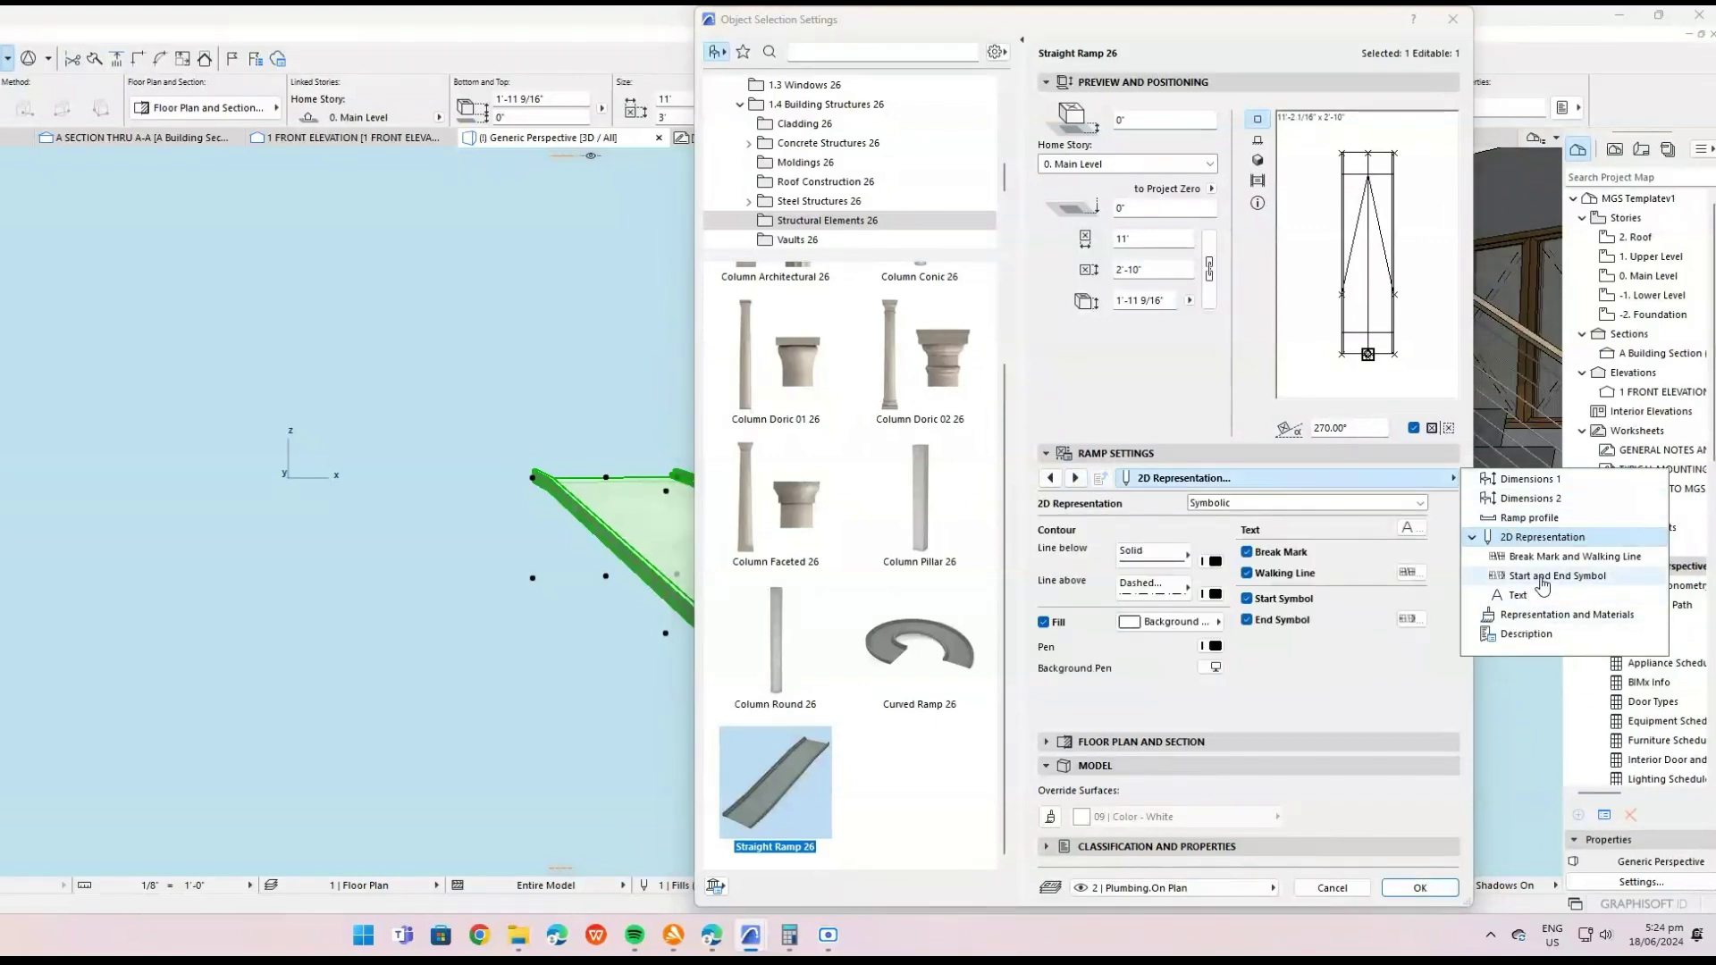
pyautogui.click(1542, 577)
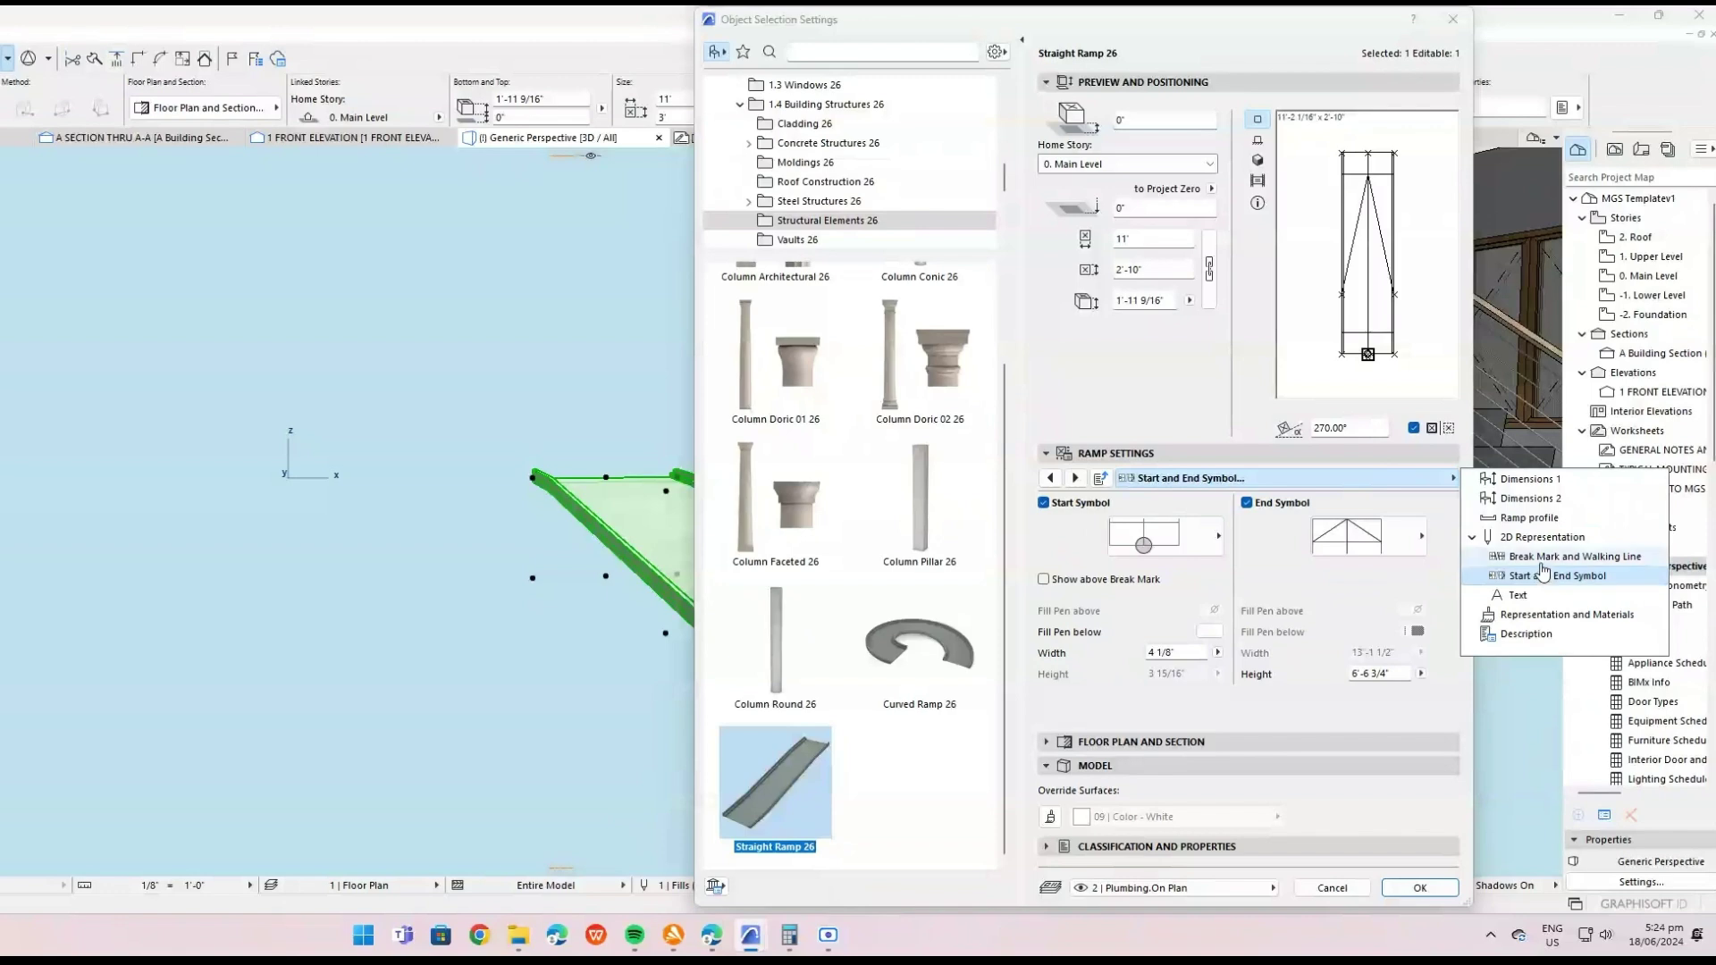
pyautogui.click(1543, 561)
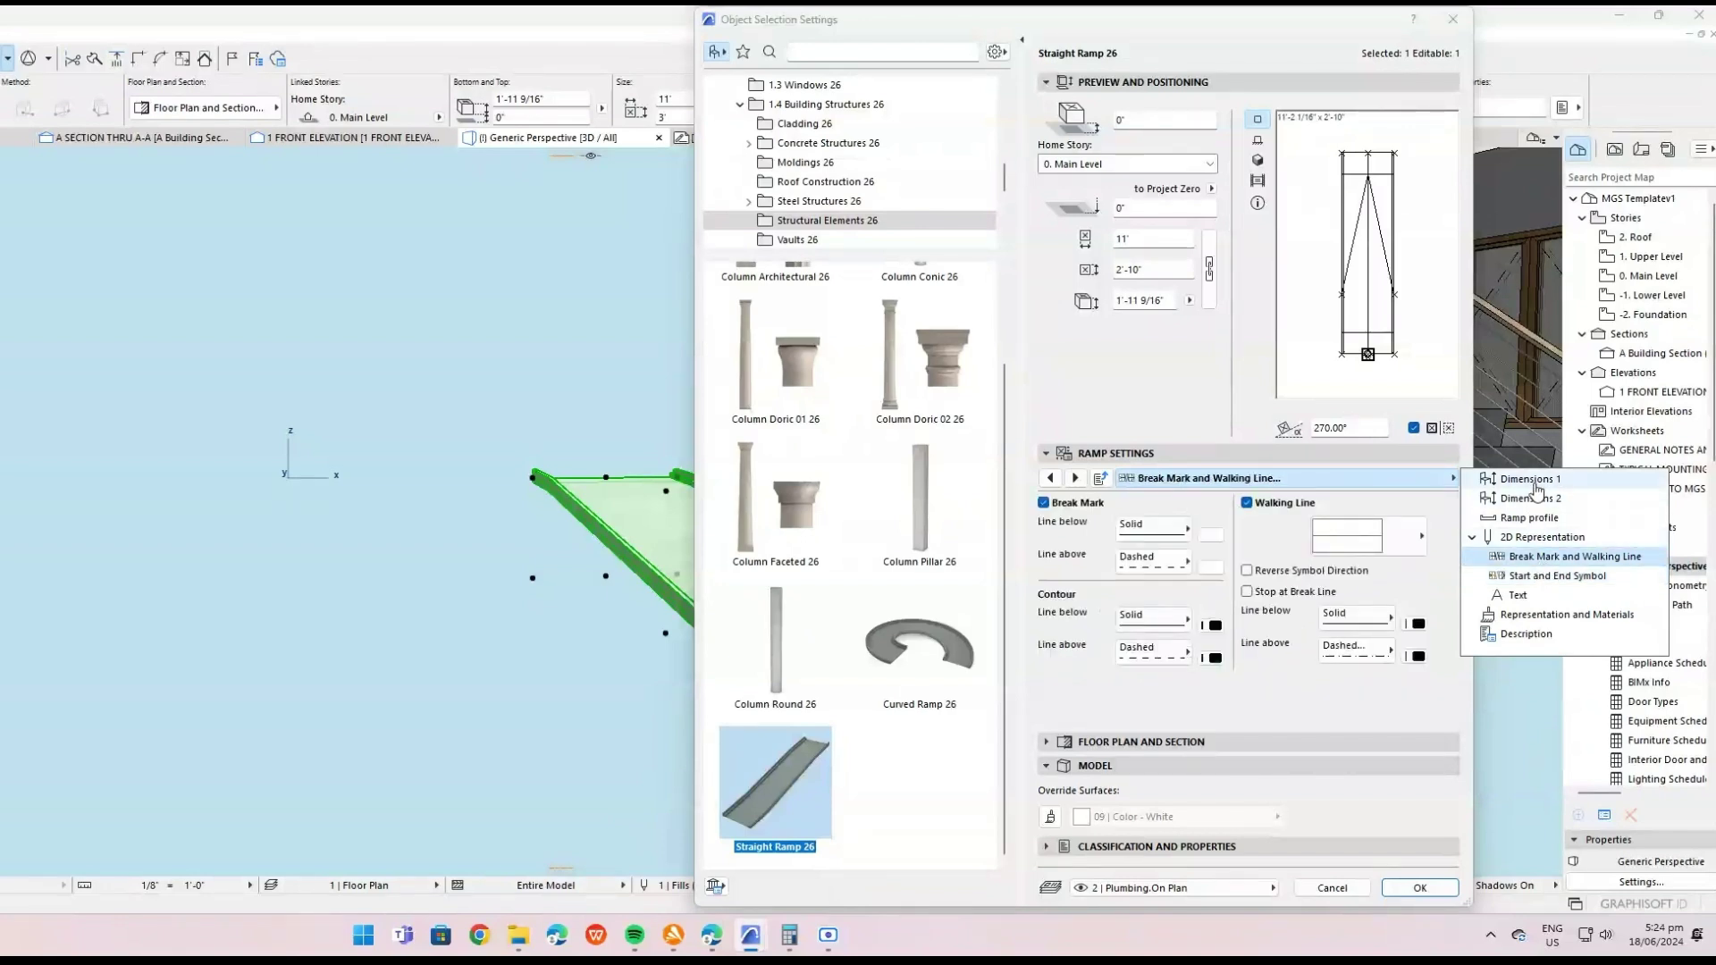
# Try ramp slopes of 15% and 10% with the 3D preview on, then return the slope to 20%.
pyautogui.click(1535, 482)
pyautogui.click(1237, 527)
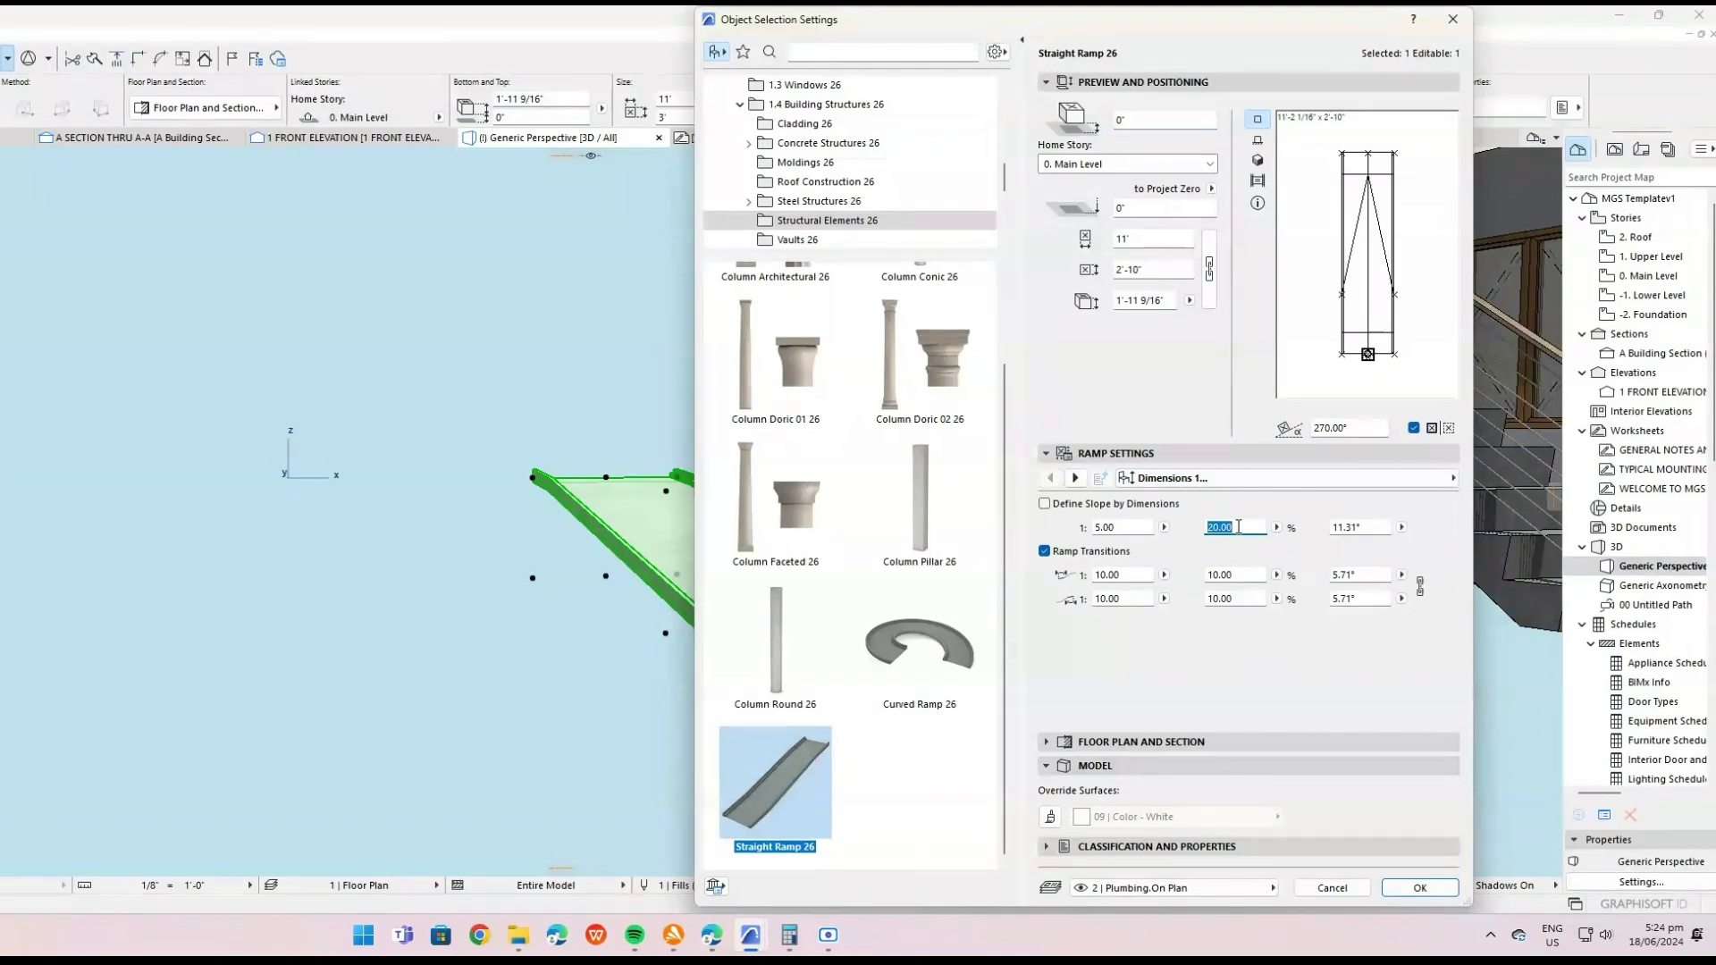
pyautogui.write('15')
pyautogui.press('Return')
pyautogui.click(1258, 160)
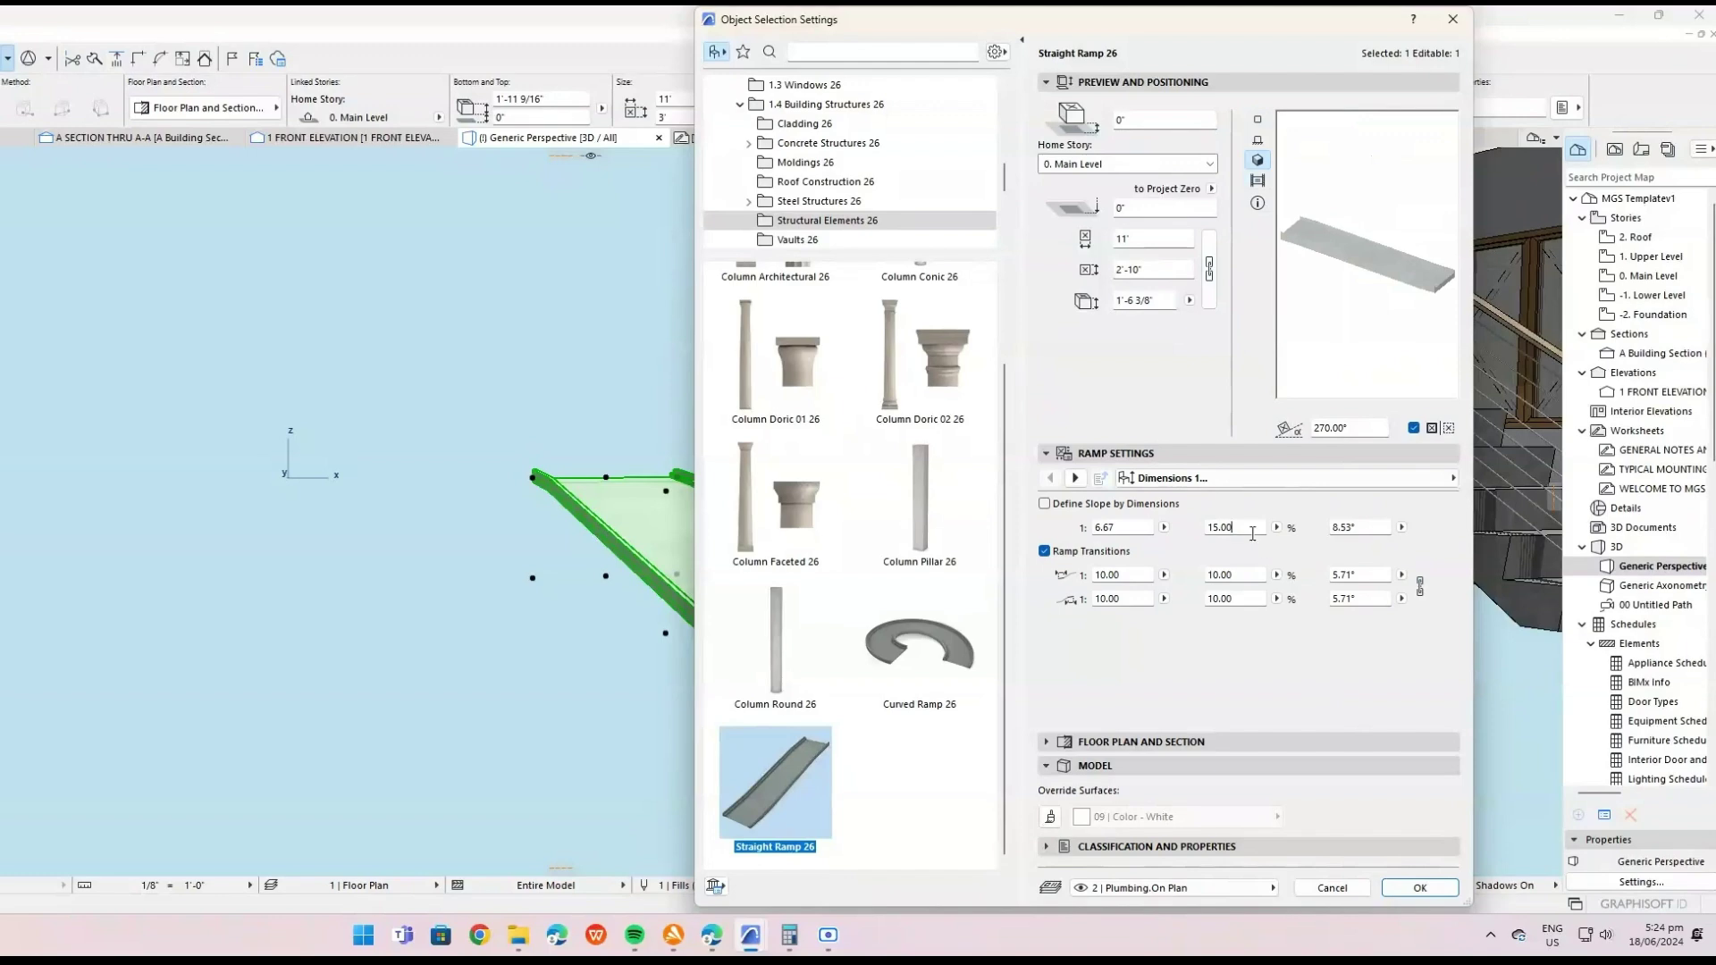
pyautogui.write('10')
pyautogui.press('Return')
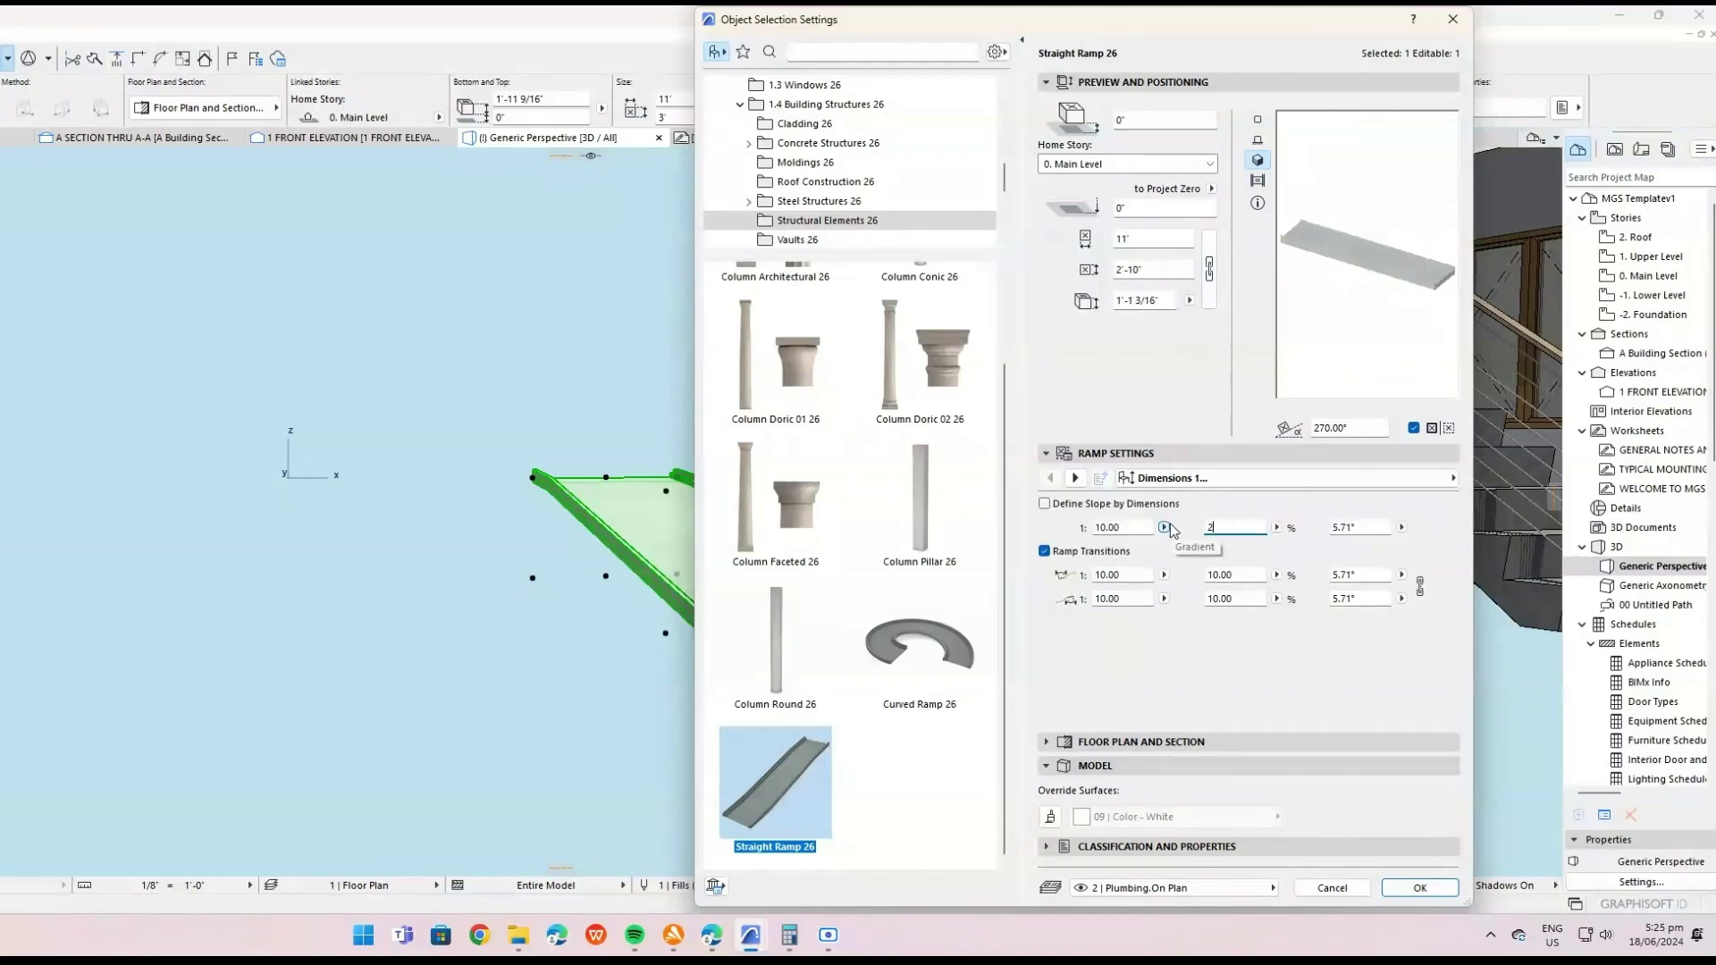
pyautogui.press('Return')
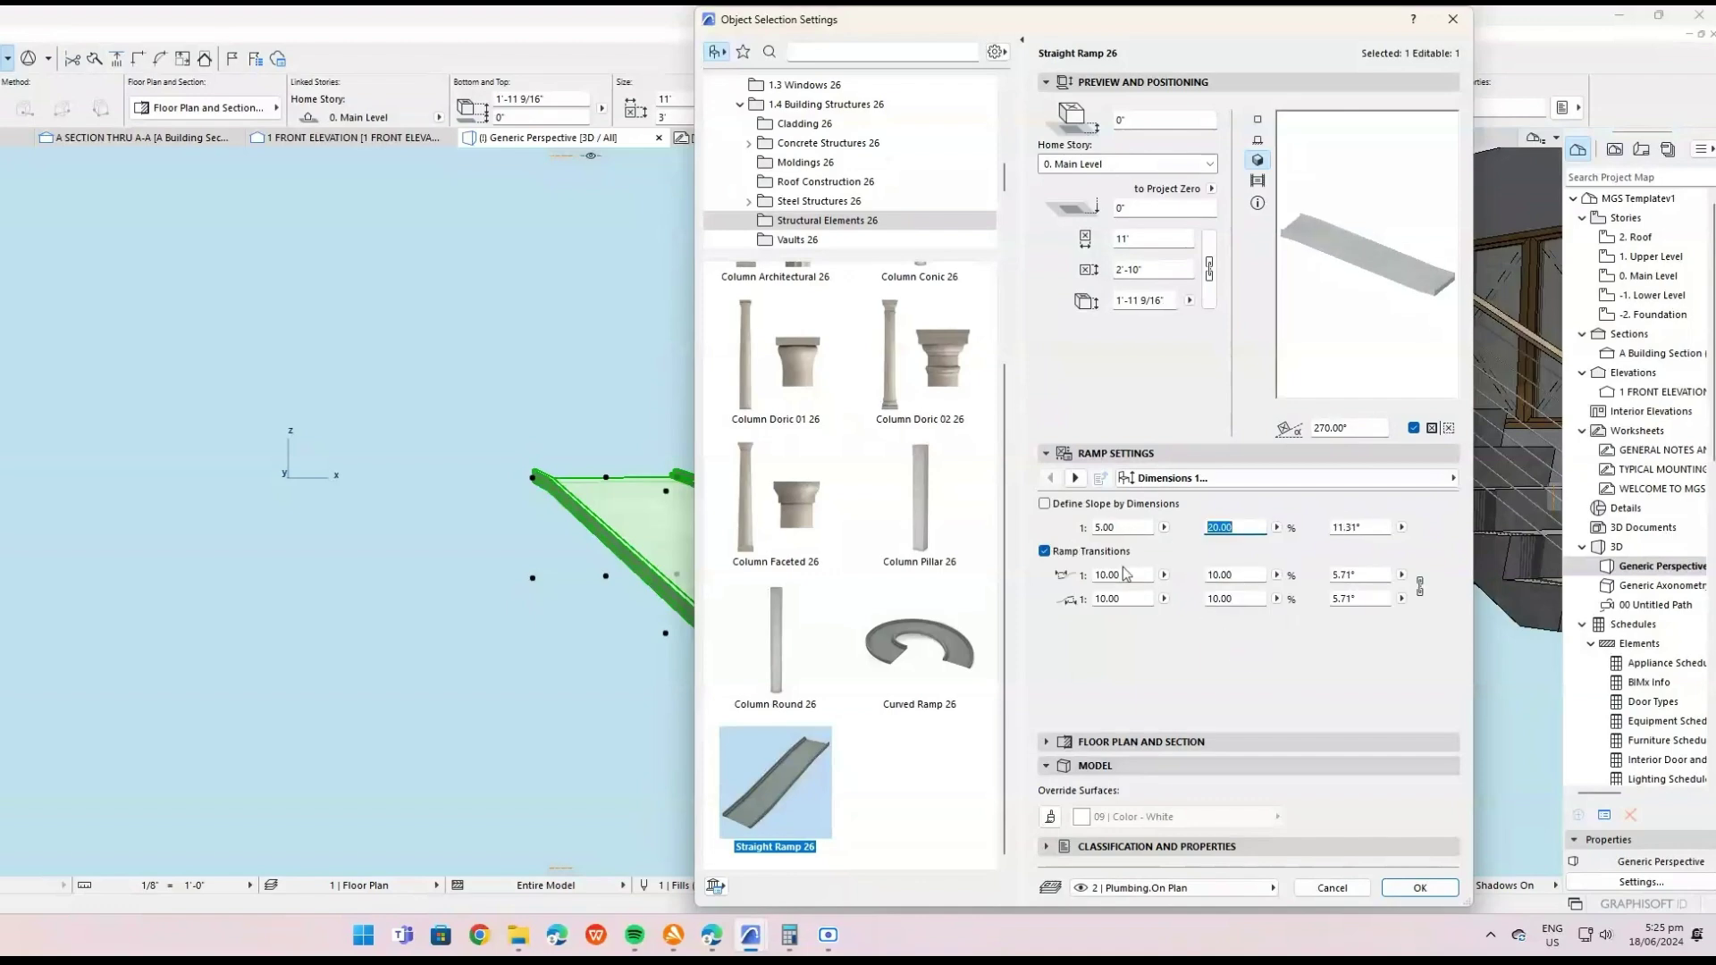
# Turn off the ramp transitions and apply the settings to the straight ramp.
pyautogui.click(1045, 552)
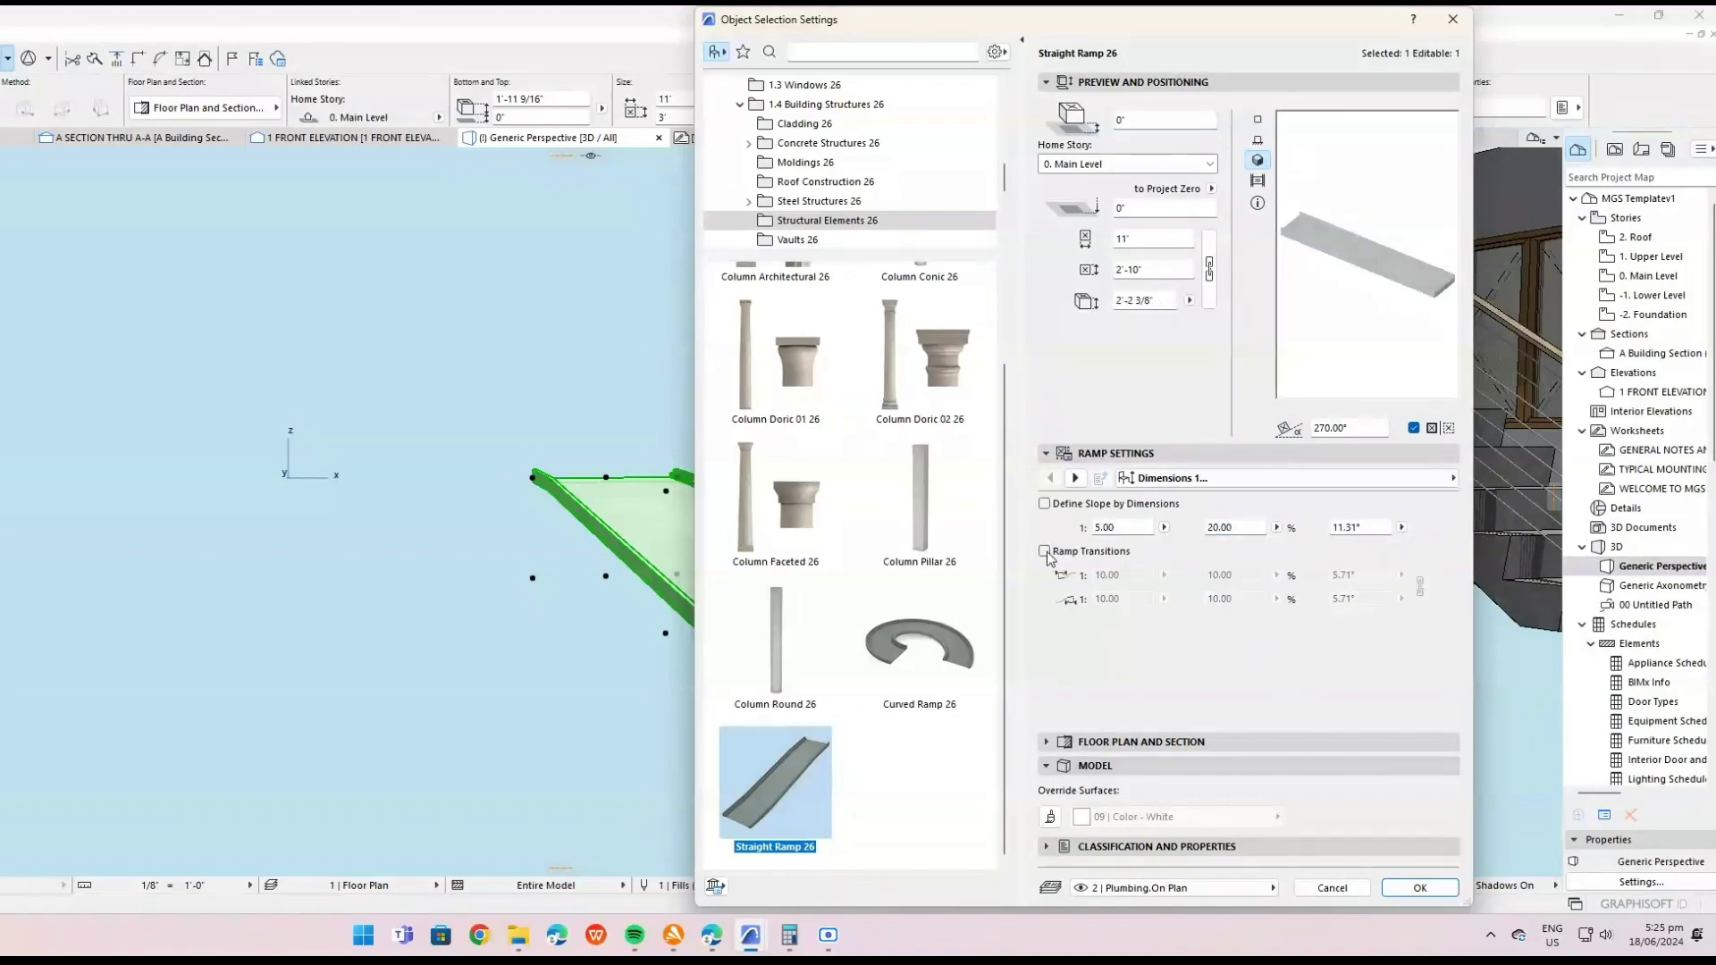
pyautogui.click(1045, 553)
pyautogui.click(1046, 552)
pyautogui.click(1420, 889)
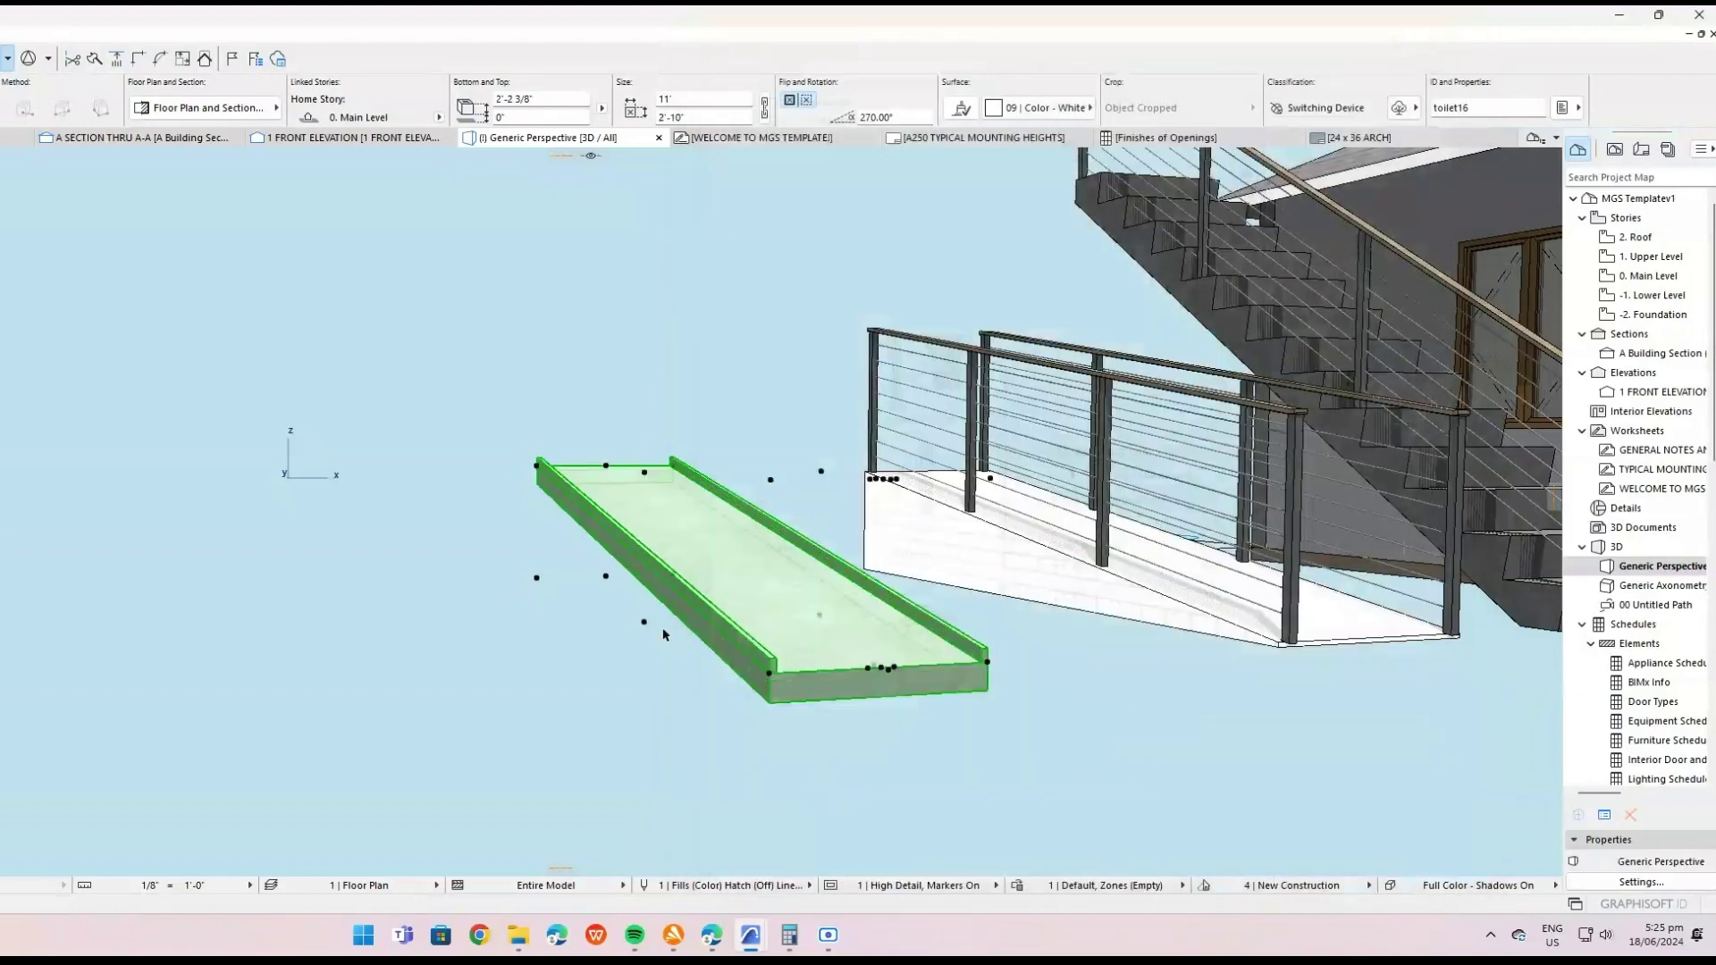
# Draw a static railing along the straight ramp's long edge farthest from the building.
pyautogui.keyDown('shift'); pyautogui.moveTo(666, 633); pyautogui.dragTo(790, 657, button='middle'); pyautogui.keyUp('shift')
pyautogui.click(791, 661)
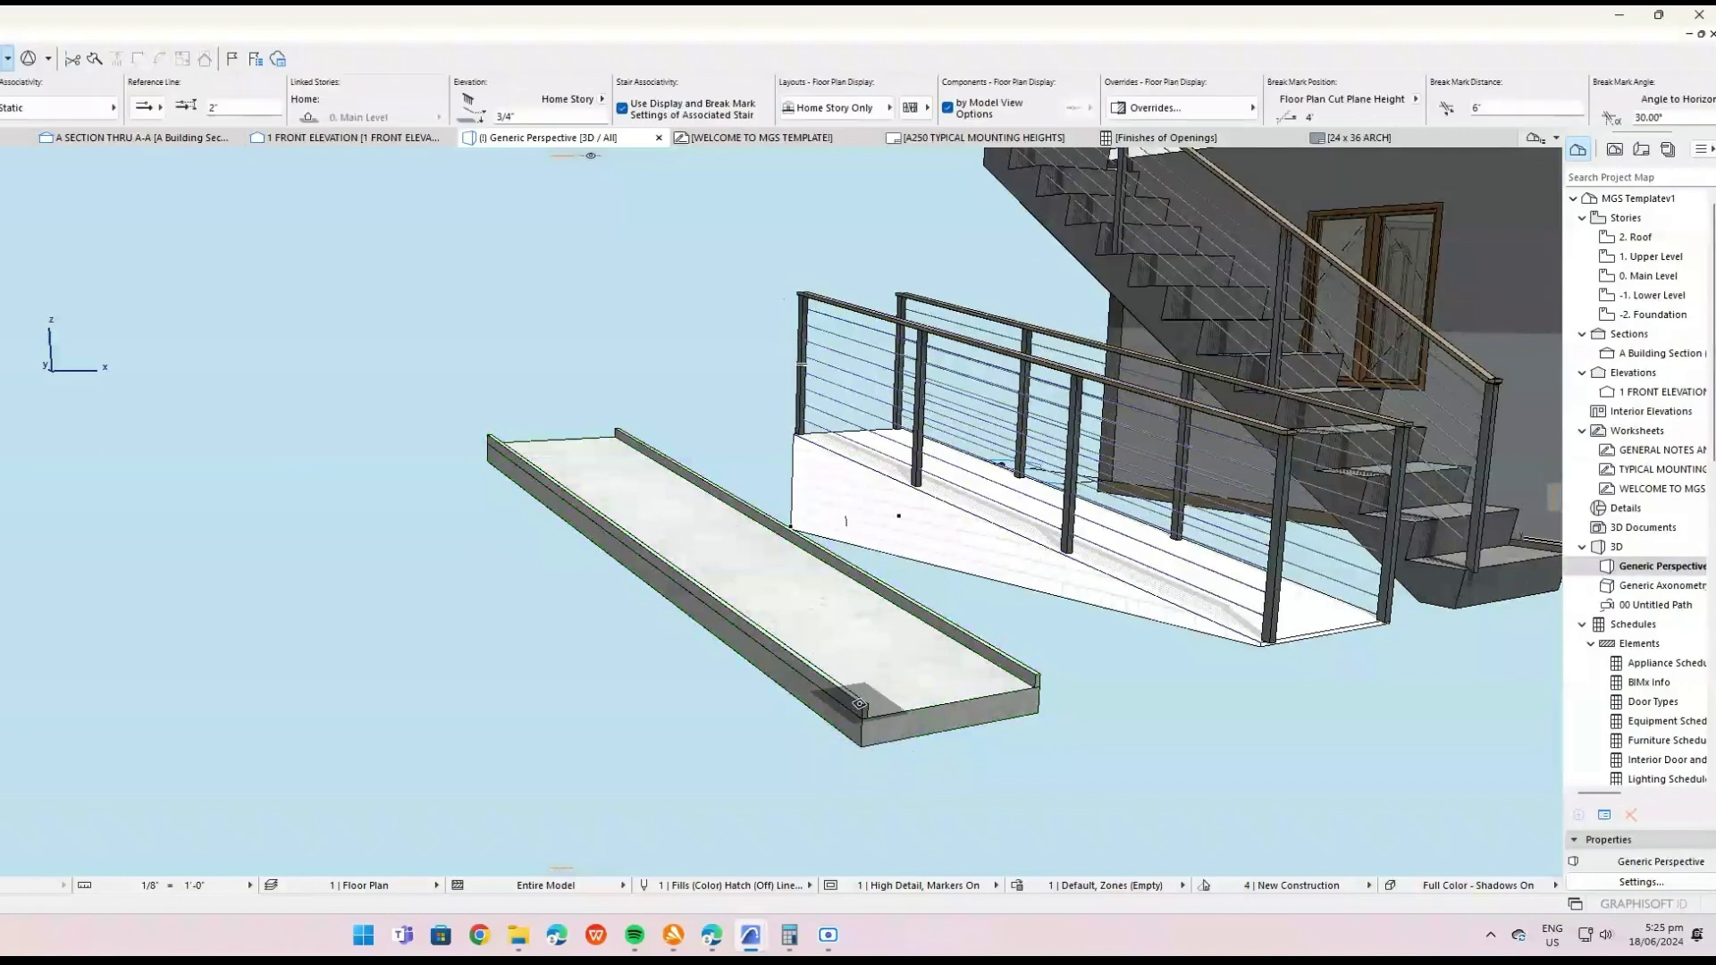
pyautogui.click(856, 711)
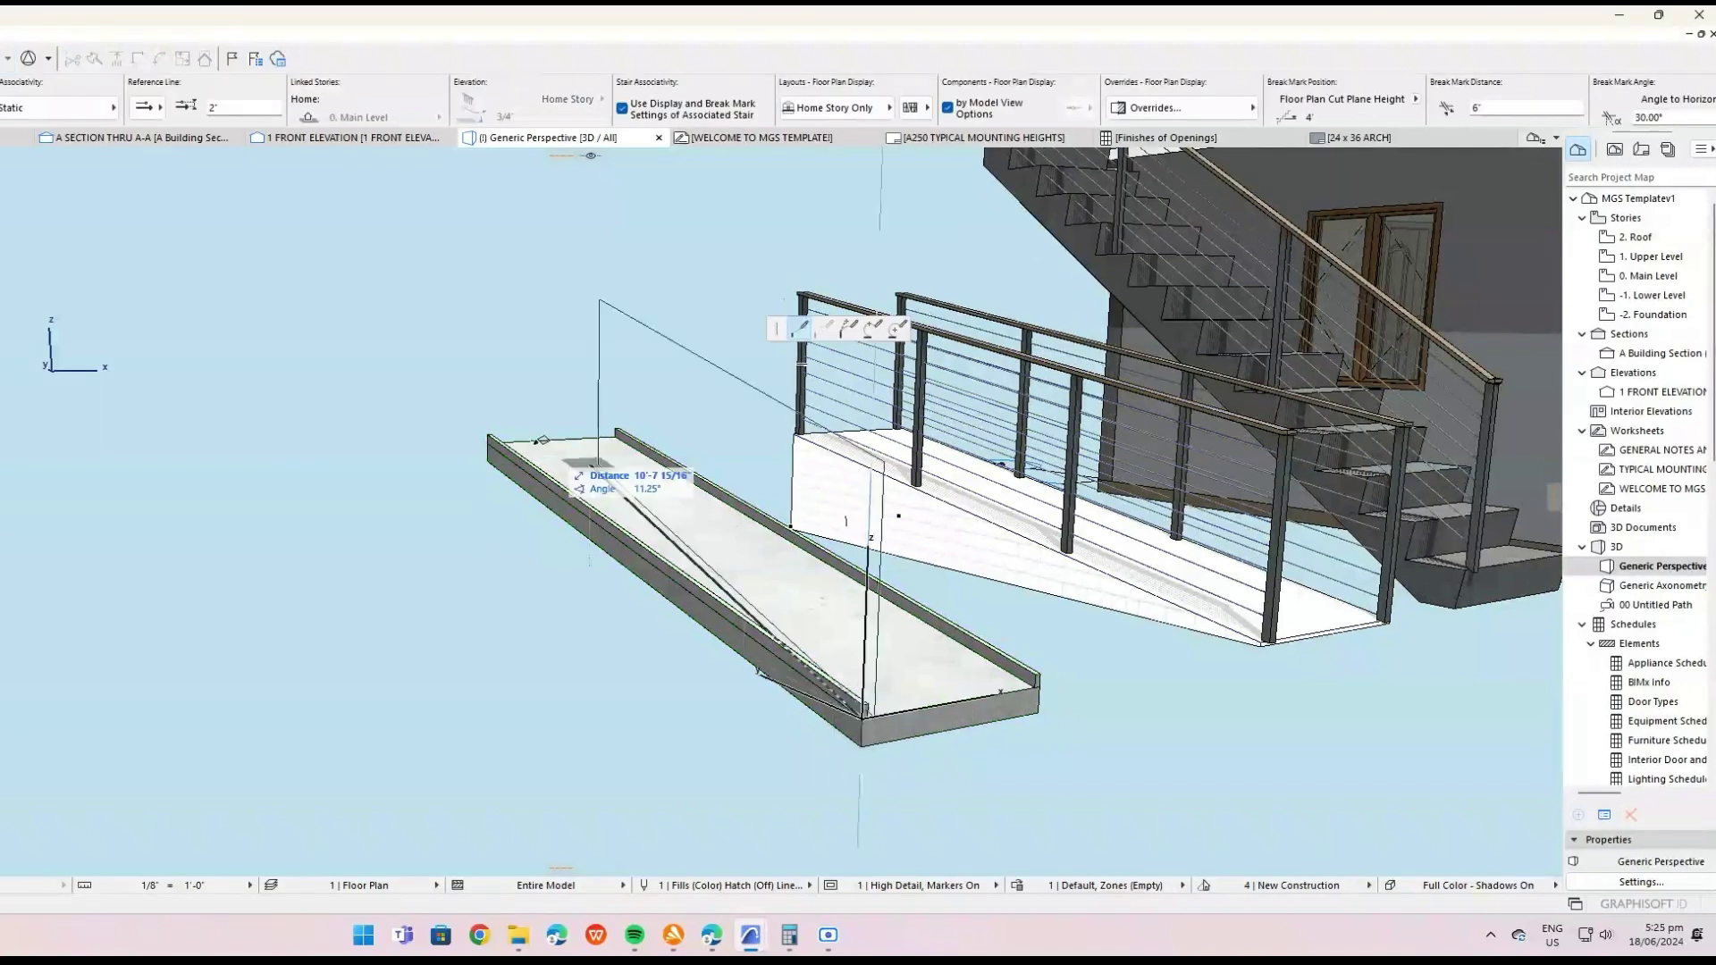
pyautogui.doubleClick(489, 437)
# Draw a second static railing along the ramp's opposite long edge, nearer the building.
pyautogui.keyDown('shift'); pyautogui.moveTo(608, 445); pyautogui.dragTo(220, 574, button='middle'); pyautogui.keyUp('shift')
pyautogui.scroll(2, 577, 504)
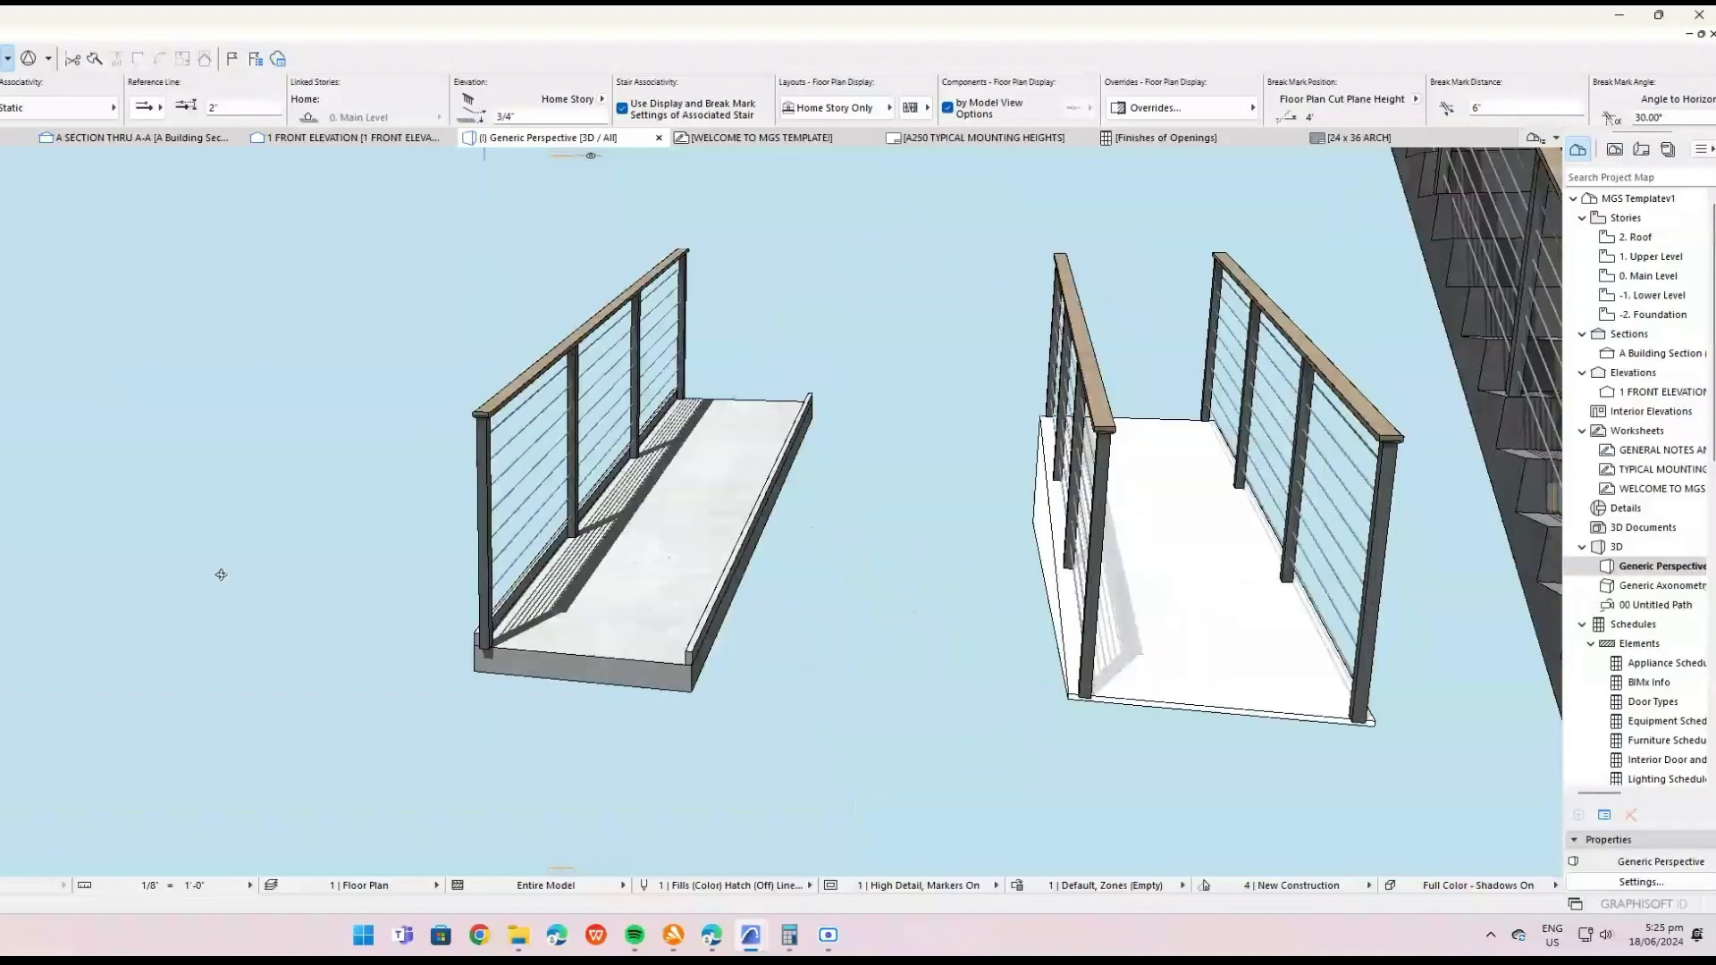
pyautogui.click(693, 665)
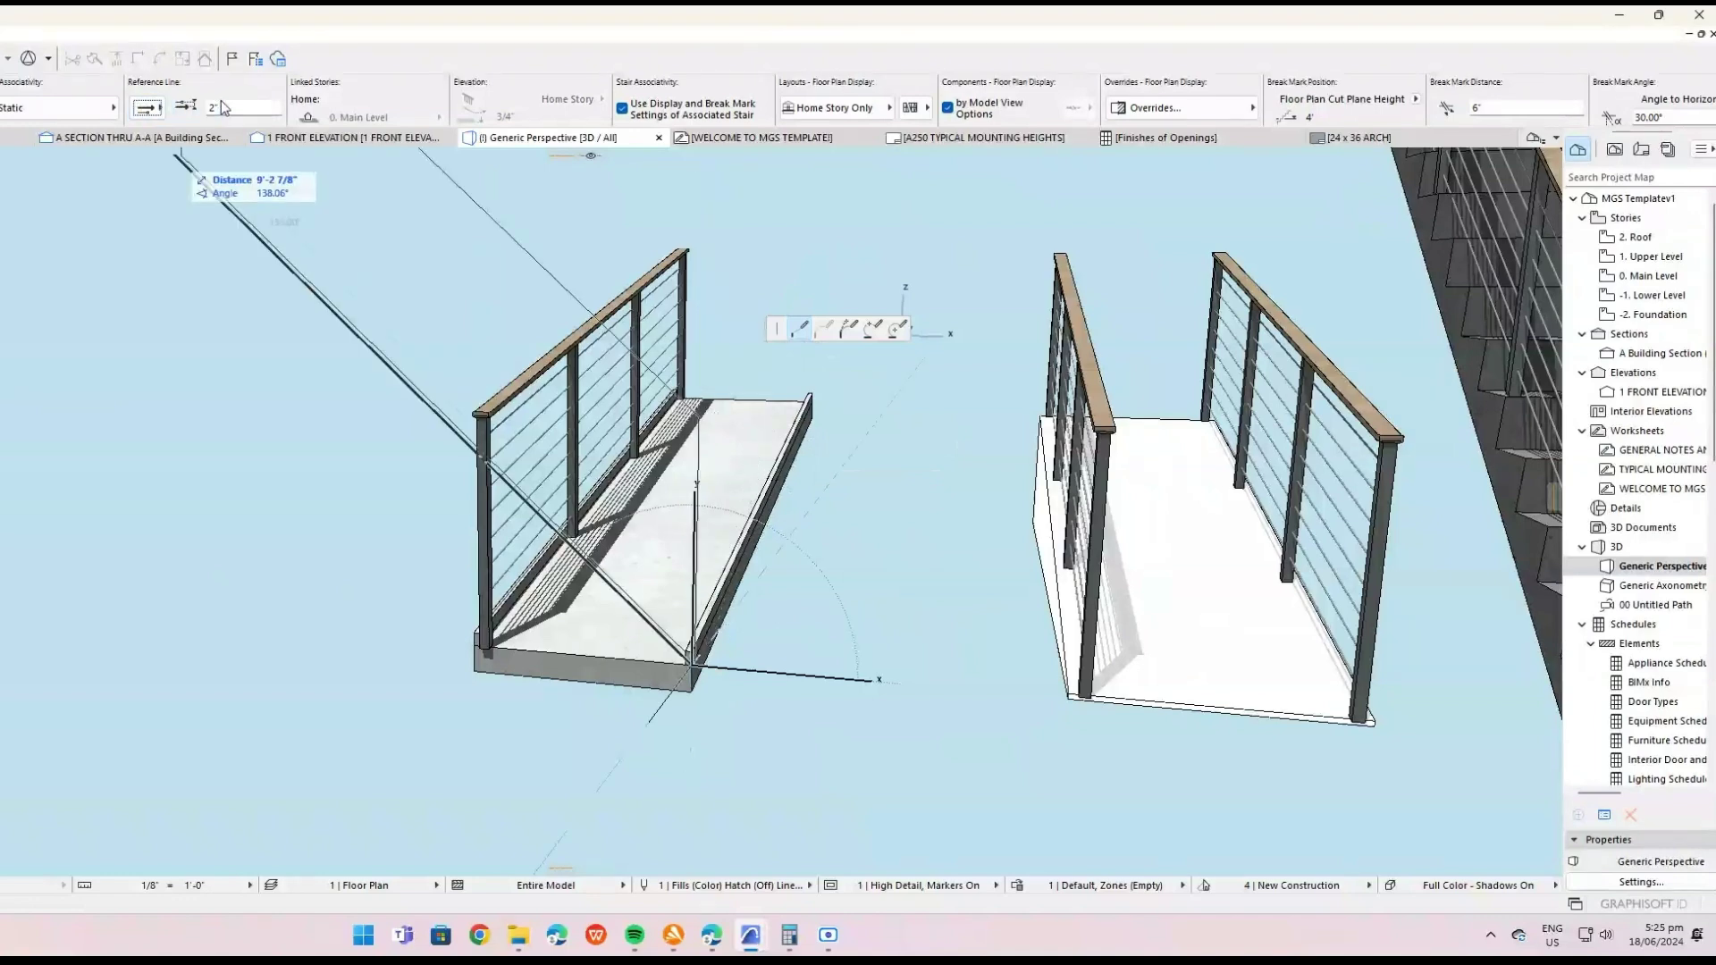
pyautogui.click(818, 398)
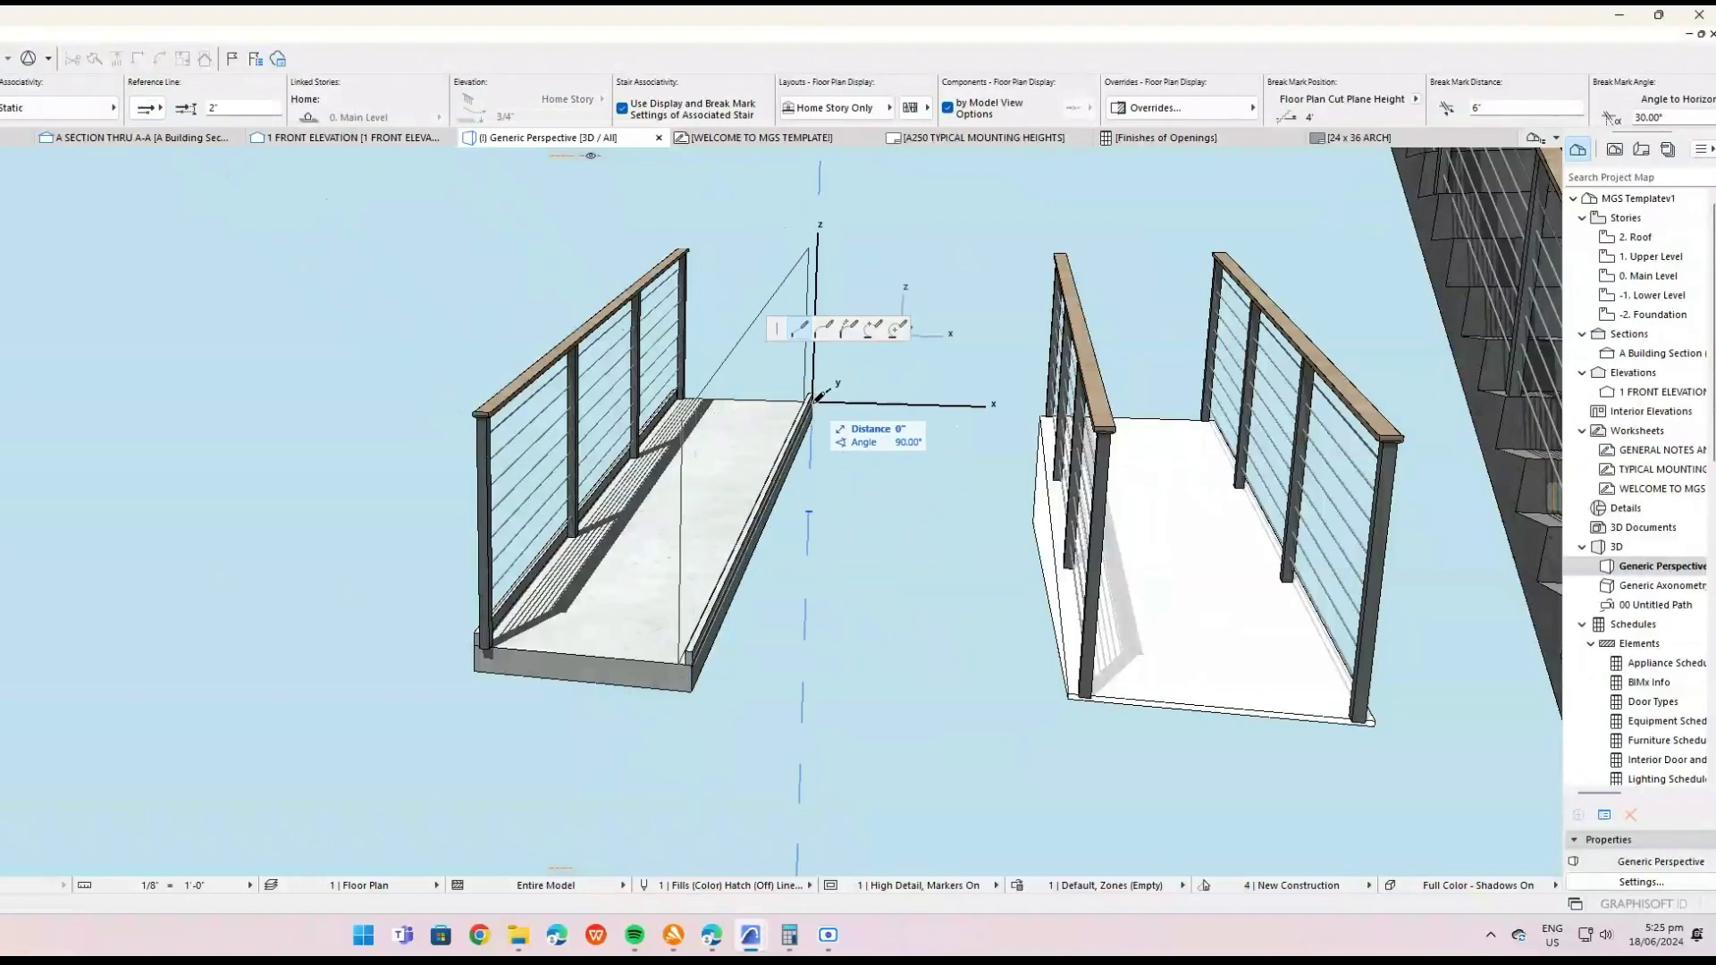
pyautogui.click(817, 398)
pyautogui.keyDown('shift'); pyautogui.moveTo(818, 399); pyautogui.dragTo(1012, 394, button='middle'); pyautogui.keyUp('shift')
pyautogui.rightClick(1012, 394)
pyautogui.click(851, 526)
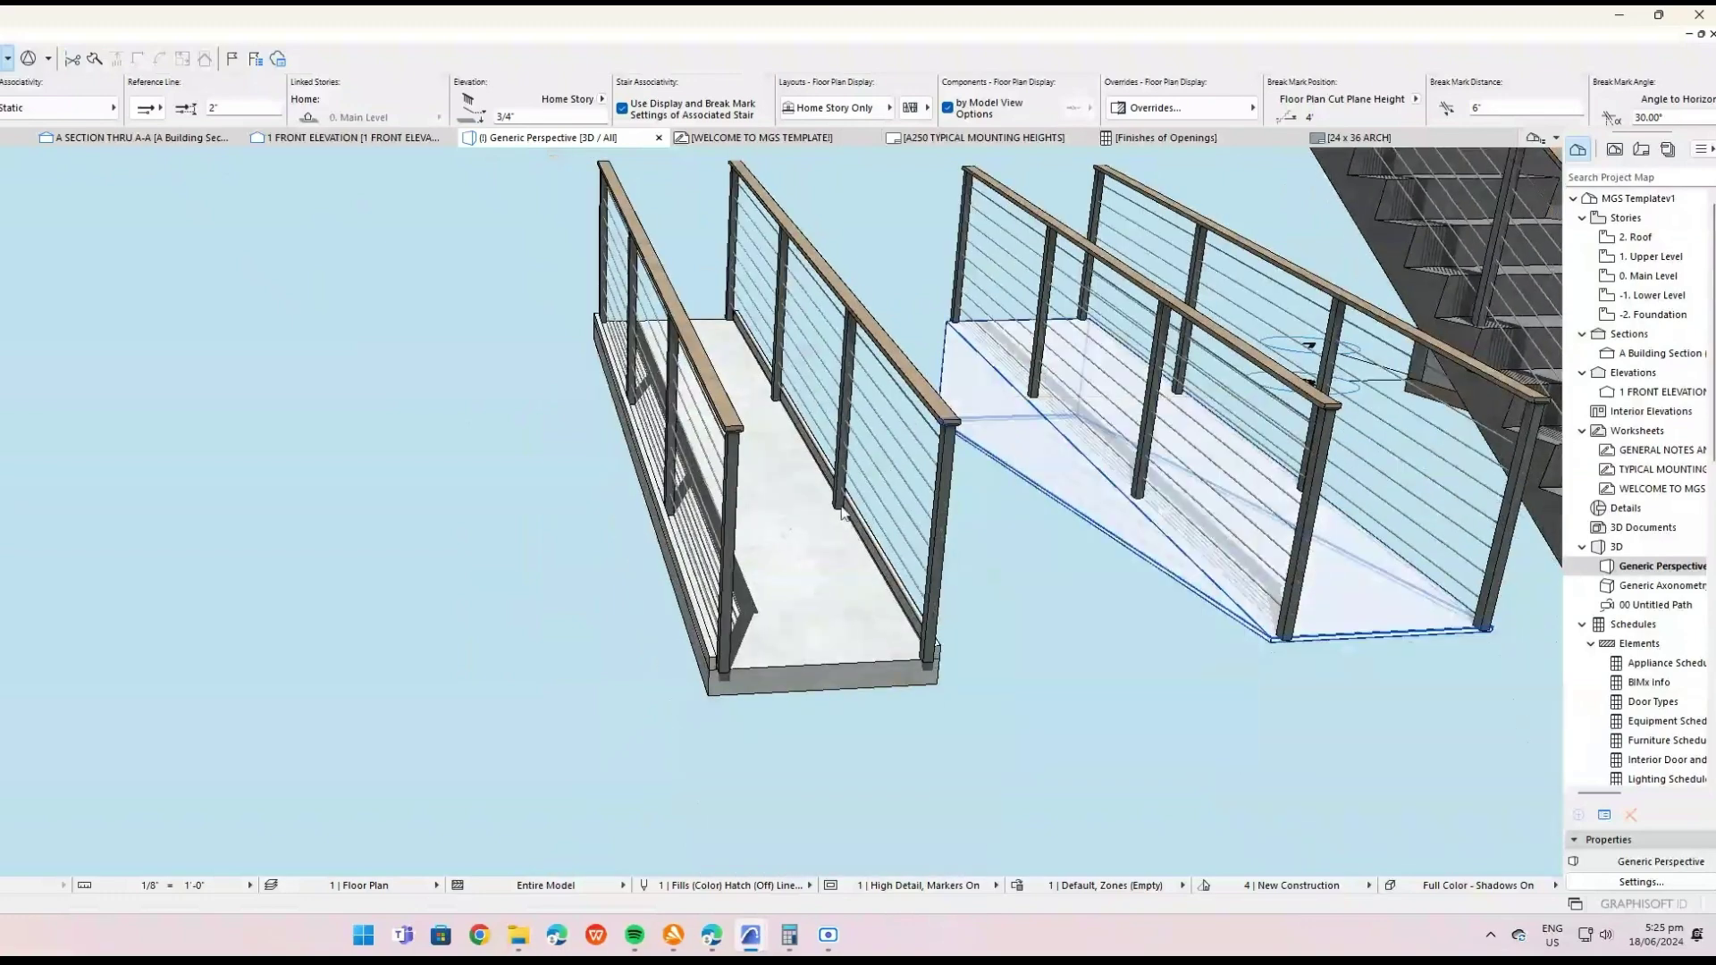
pyautogui.keyDown('shift'); pyautogui.moveTo(844, 515); pyautogui.dragTo(668, 593, button='middle'); pyautogui.keyUp('shift')
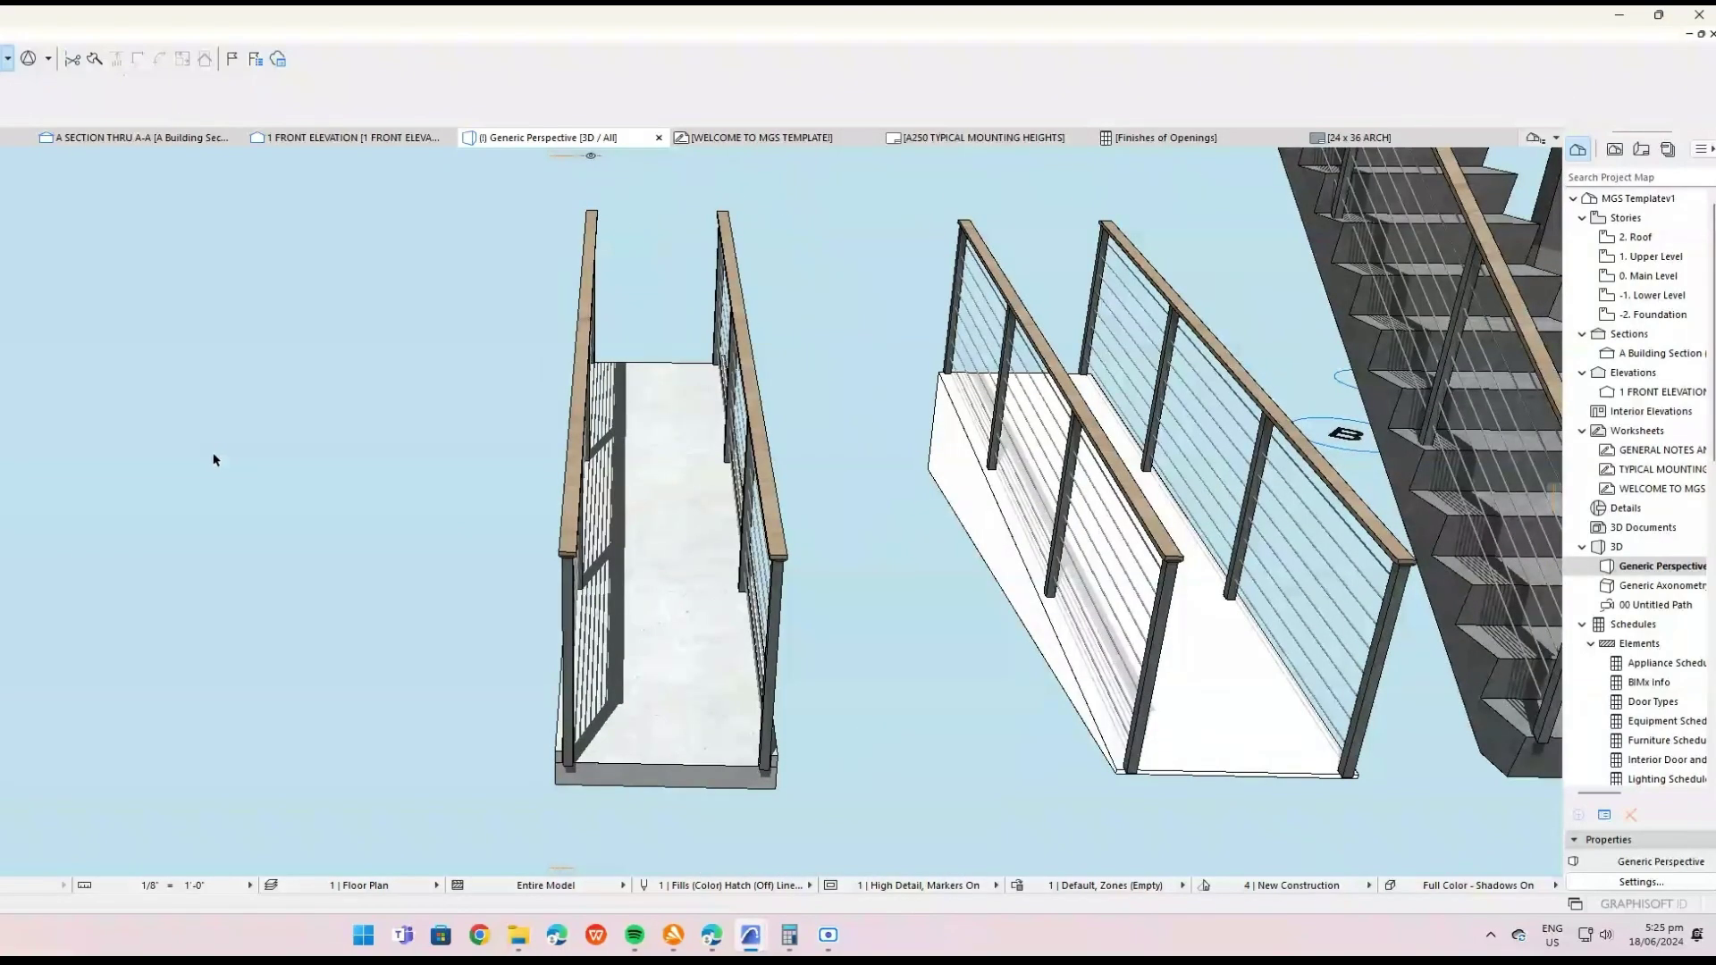
# In the floor plan, send the straight ramp behind its railings in the display order.
pyautogui.press('F2')
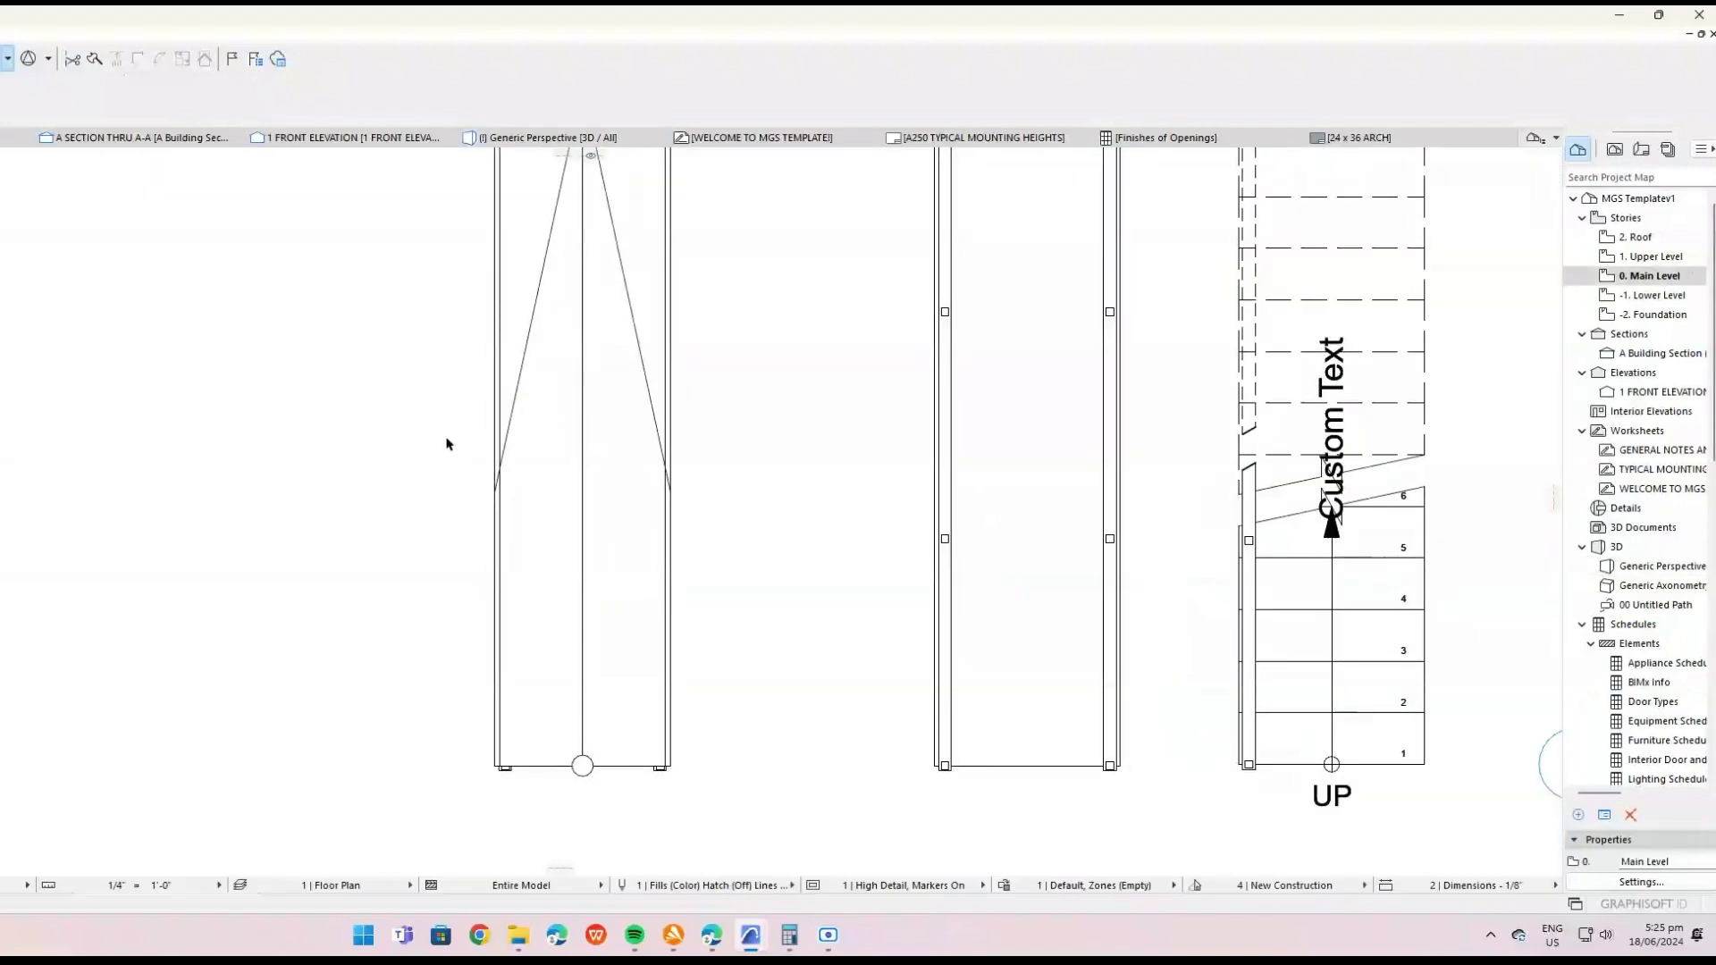
pyautogui.click(637, 755)
pyautogui.rightClick(642, 758)
pyautogui.moveTo(733, 506)
pyautogui.click(899, 576)
pyautogui.press('Escape')
pyautogui.scroll(-3, 767, 503)
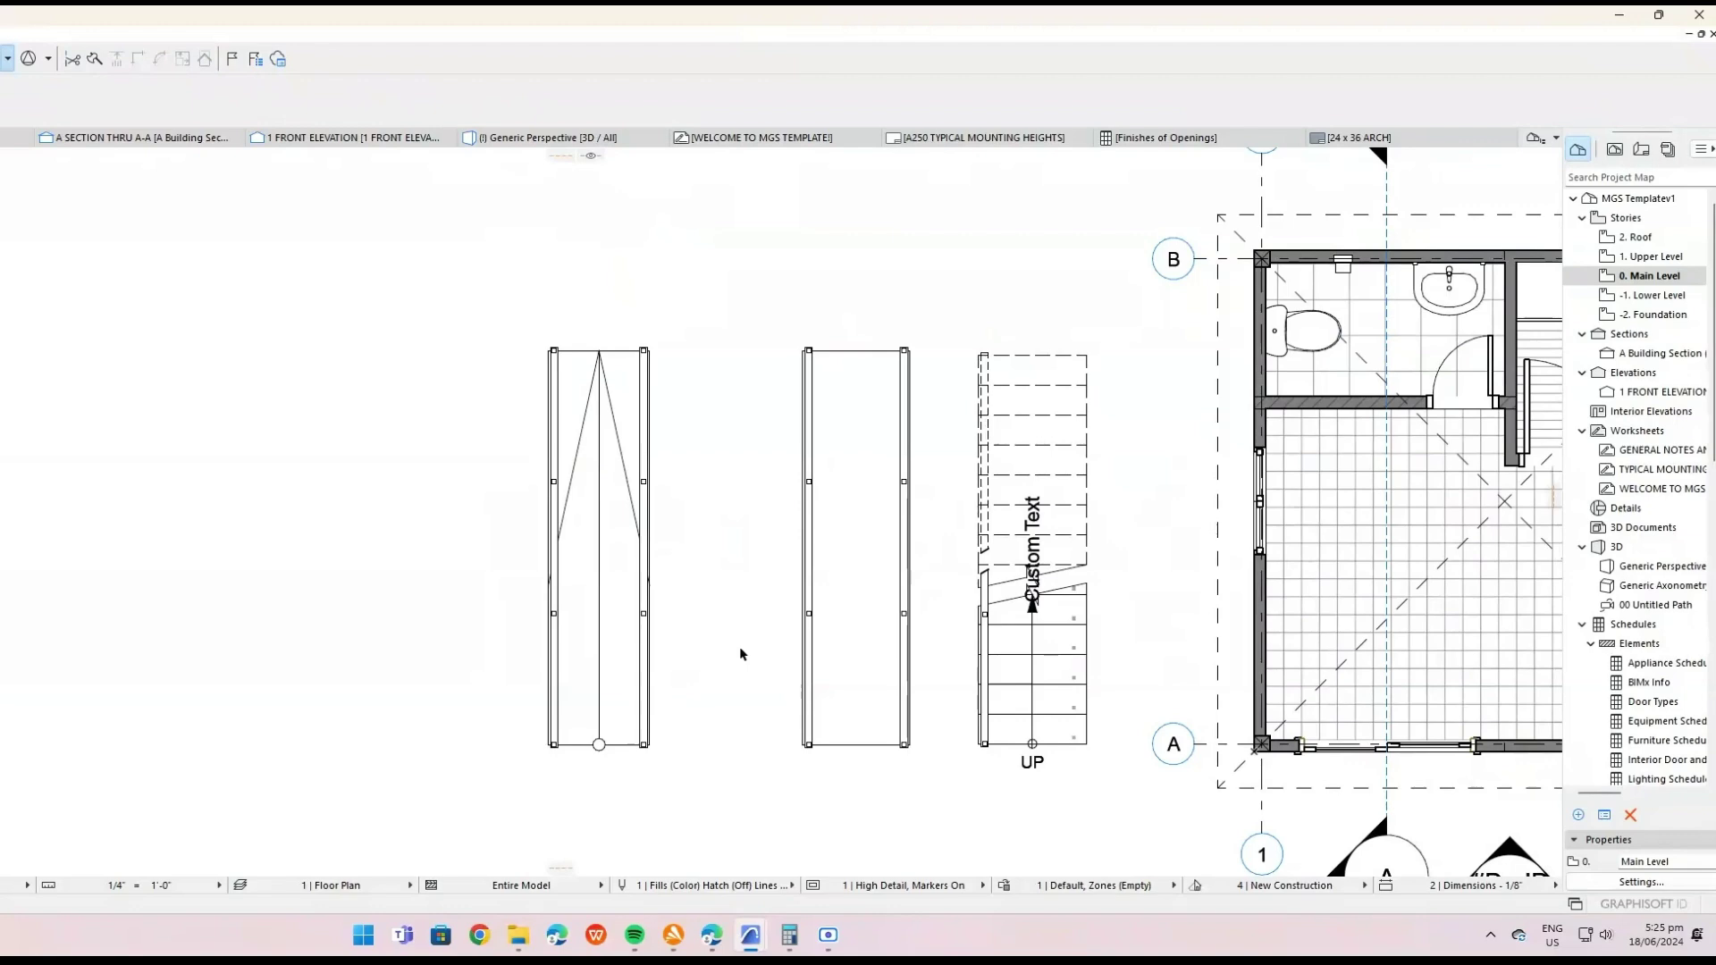
pyautogui.moveTo(704, 528); pyautogui.dragTo(813, 528, button='middle')
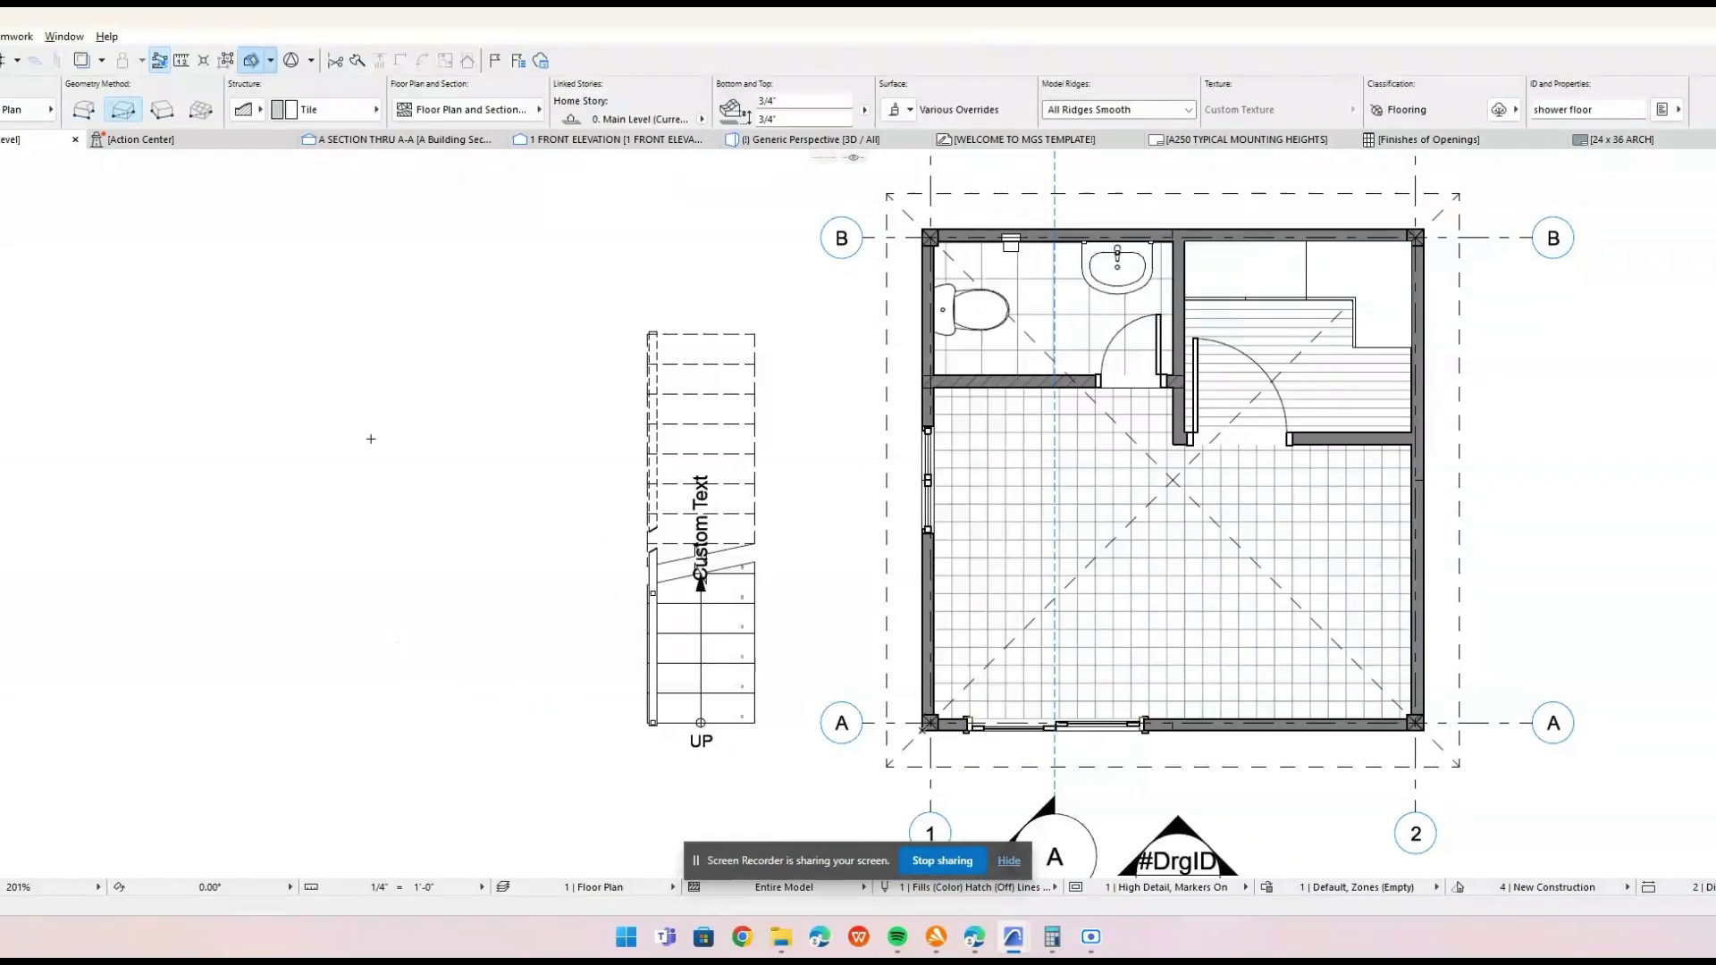
# Draw a rectangular mesh 3' wide and 11' long beside the outside stair on the floor plan.
pyautogui.click(471, 329)
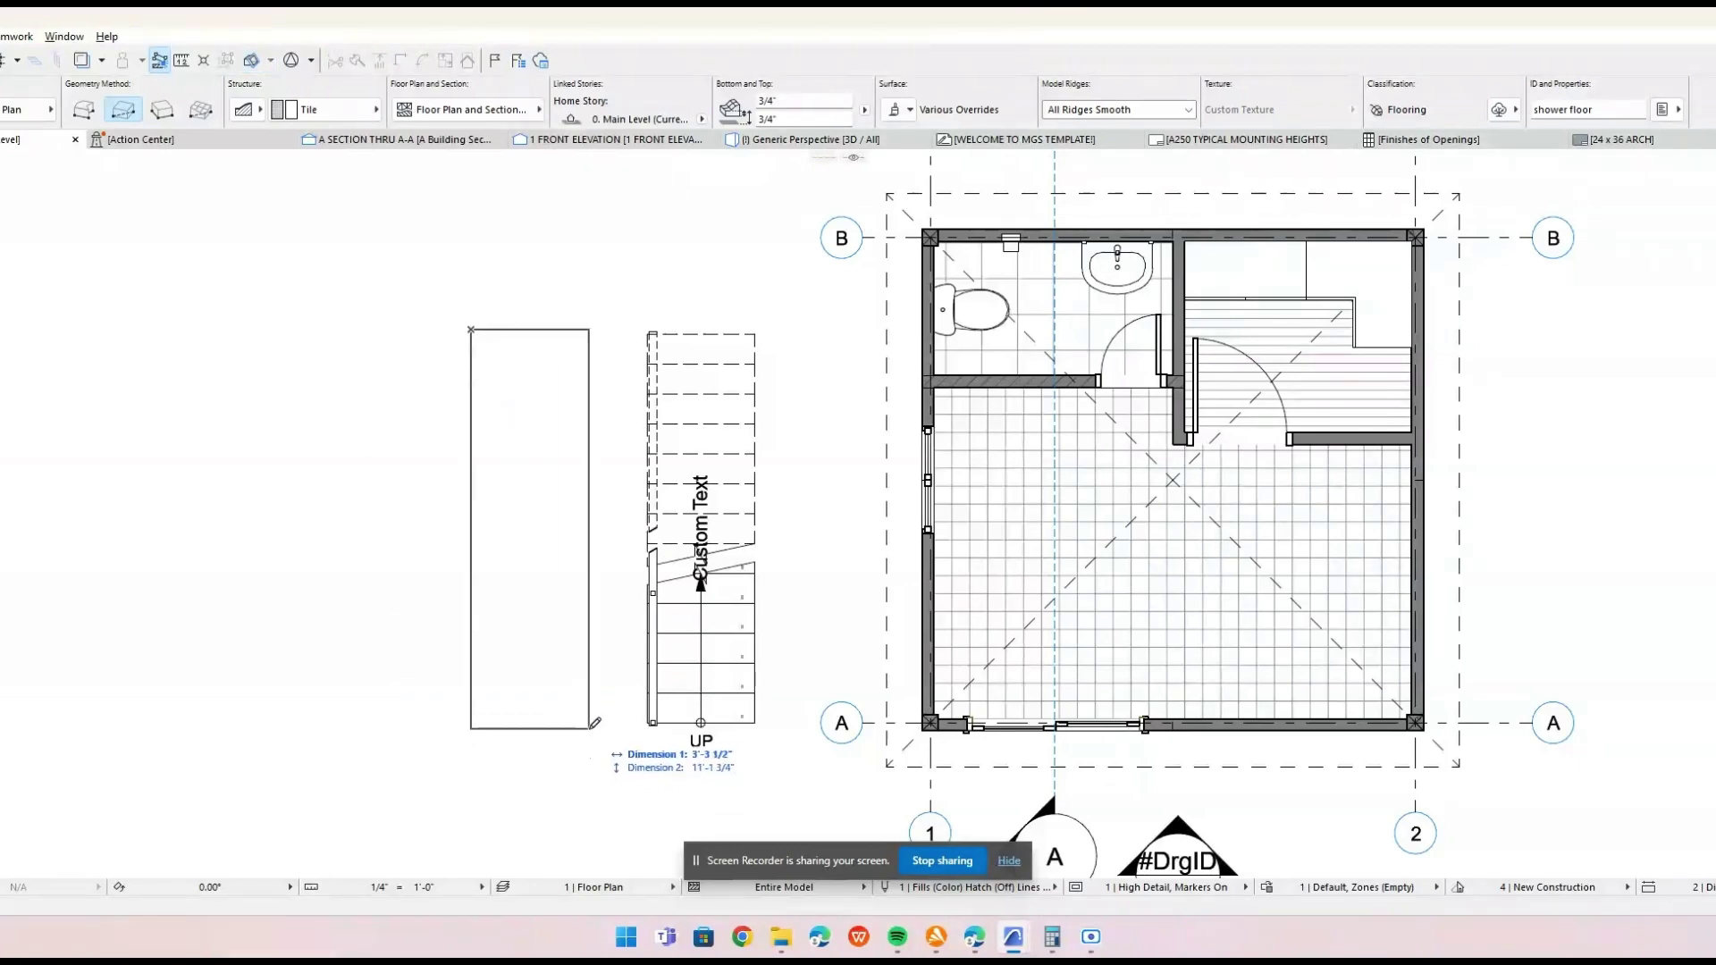
pyautogui.press('Tab')
pyautogui.write('3')
pyautogui.press('Tab')
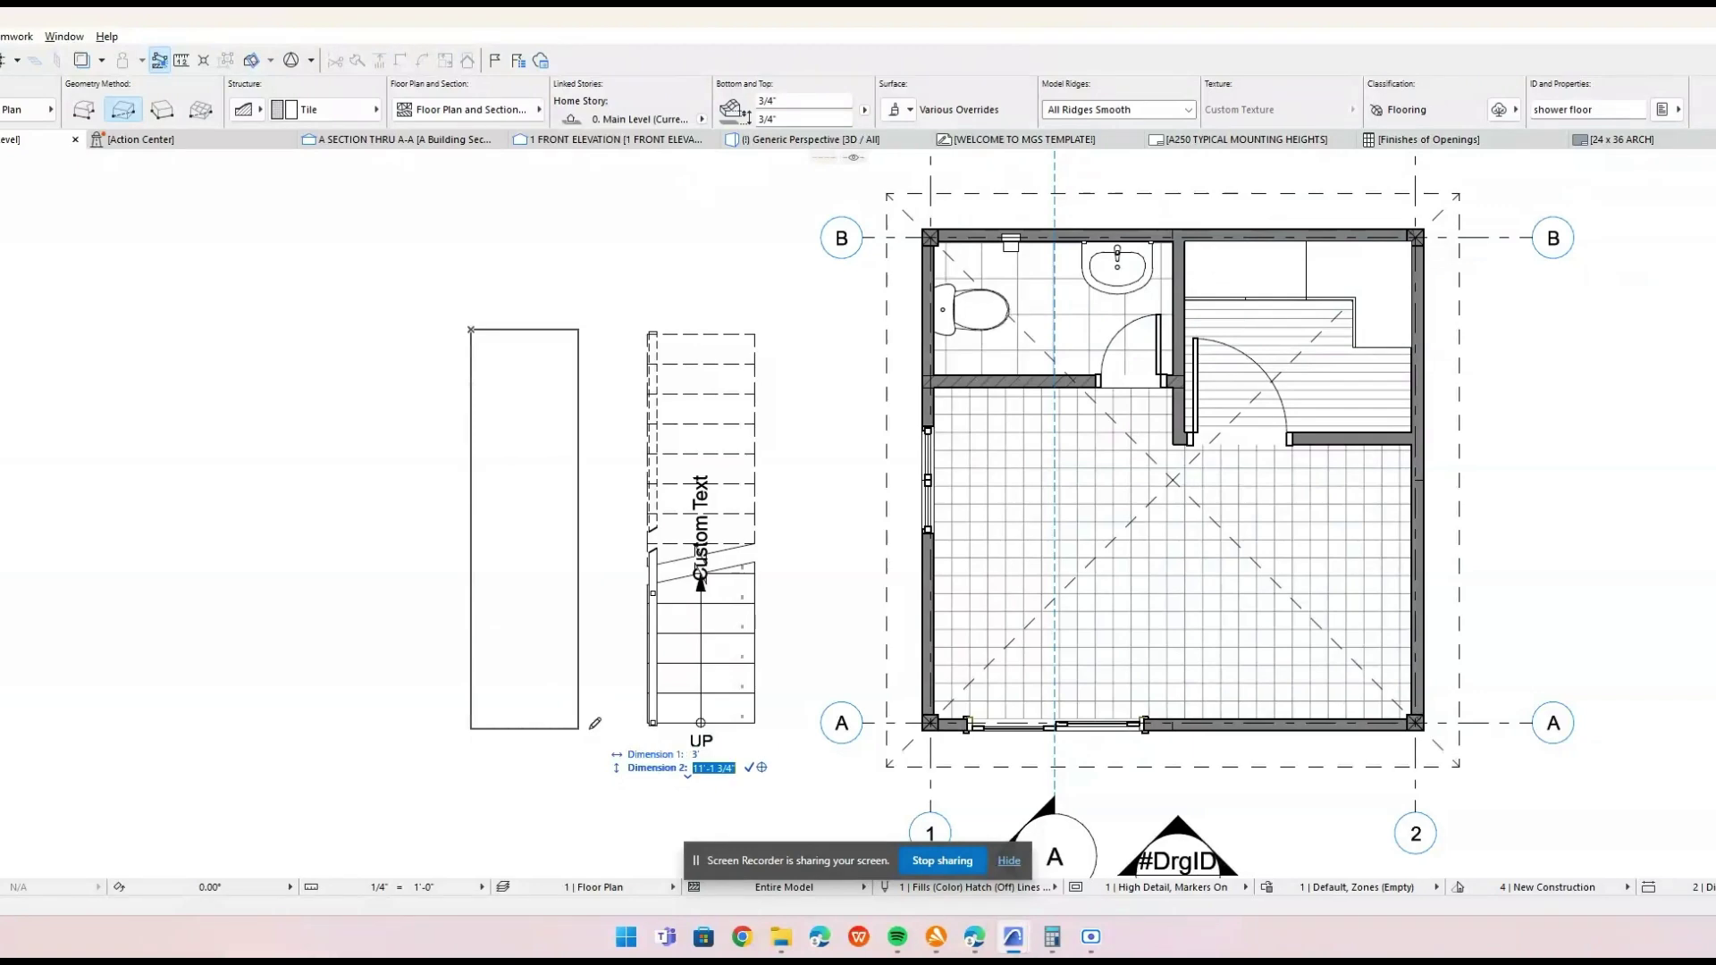
pyautogui.write('11')
pyautogui.press('Return')
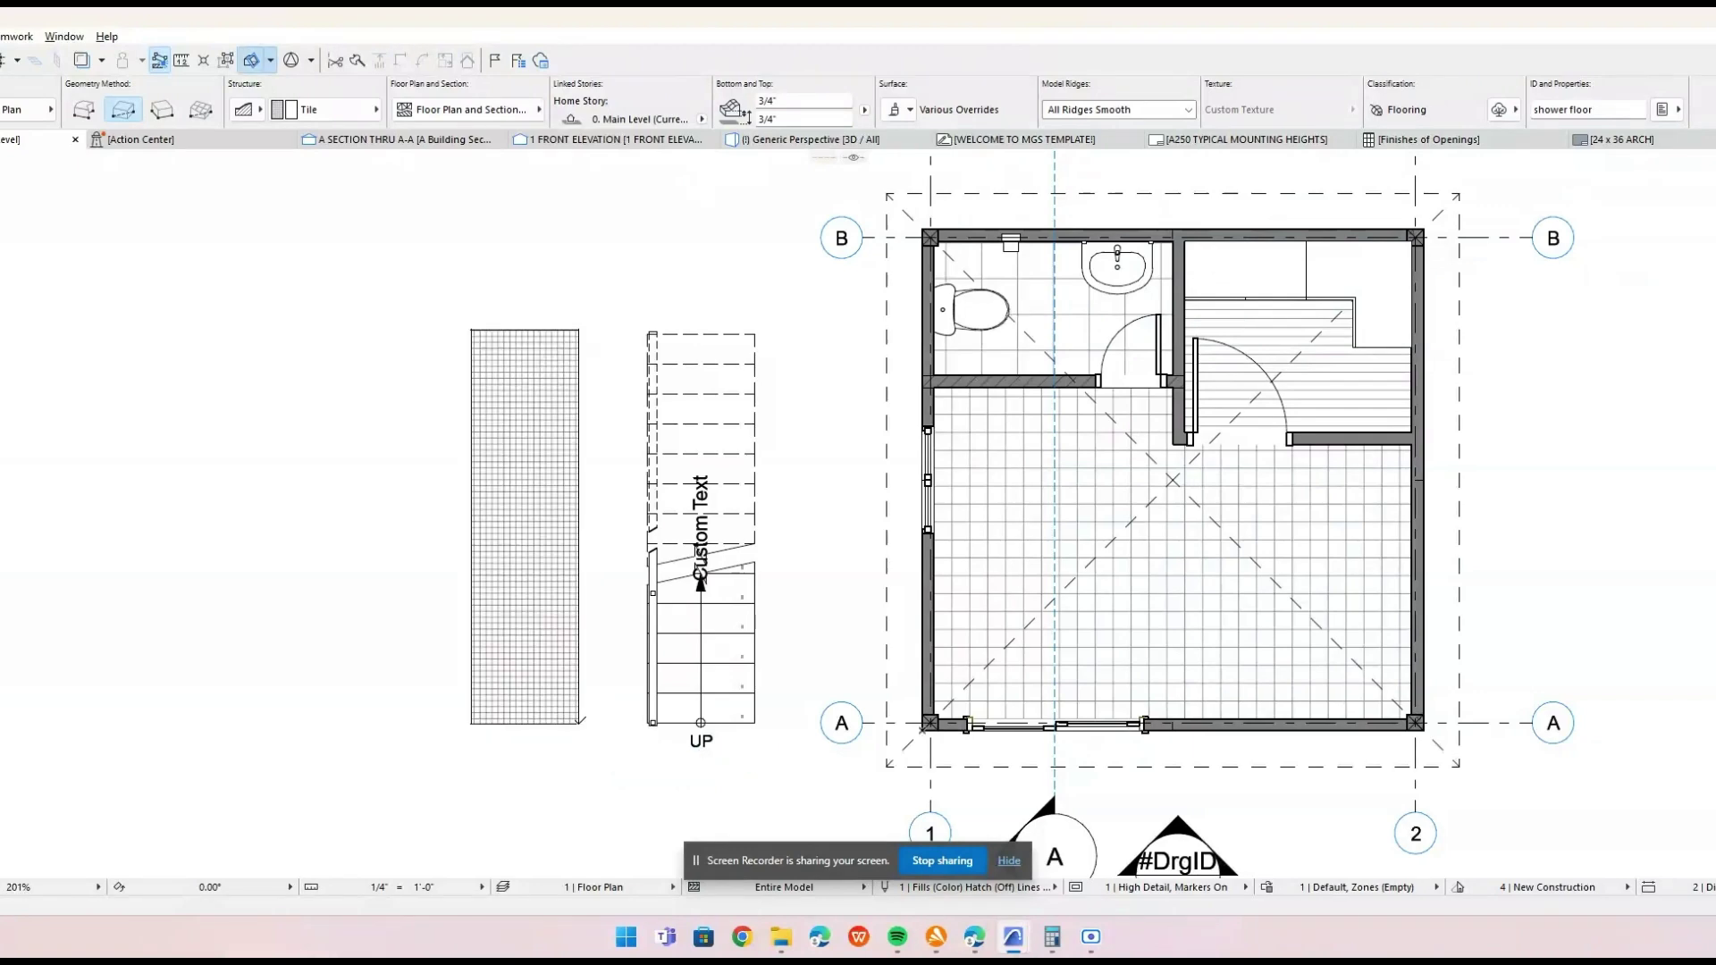
# Turn off the new mesh's cover fill and switch to the 3D perspective.
pyautogui.click(563, 578)
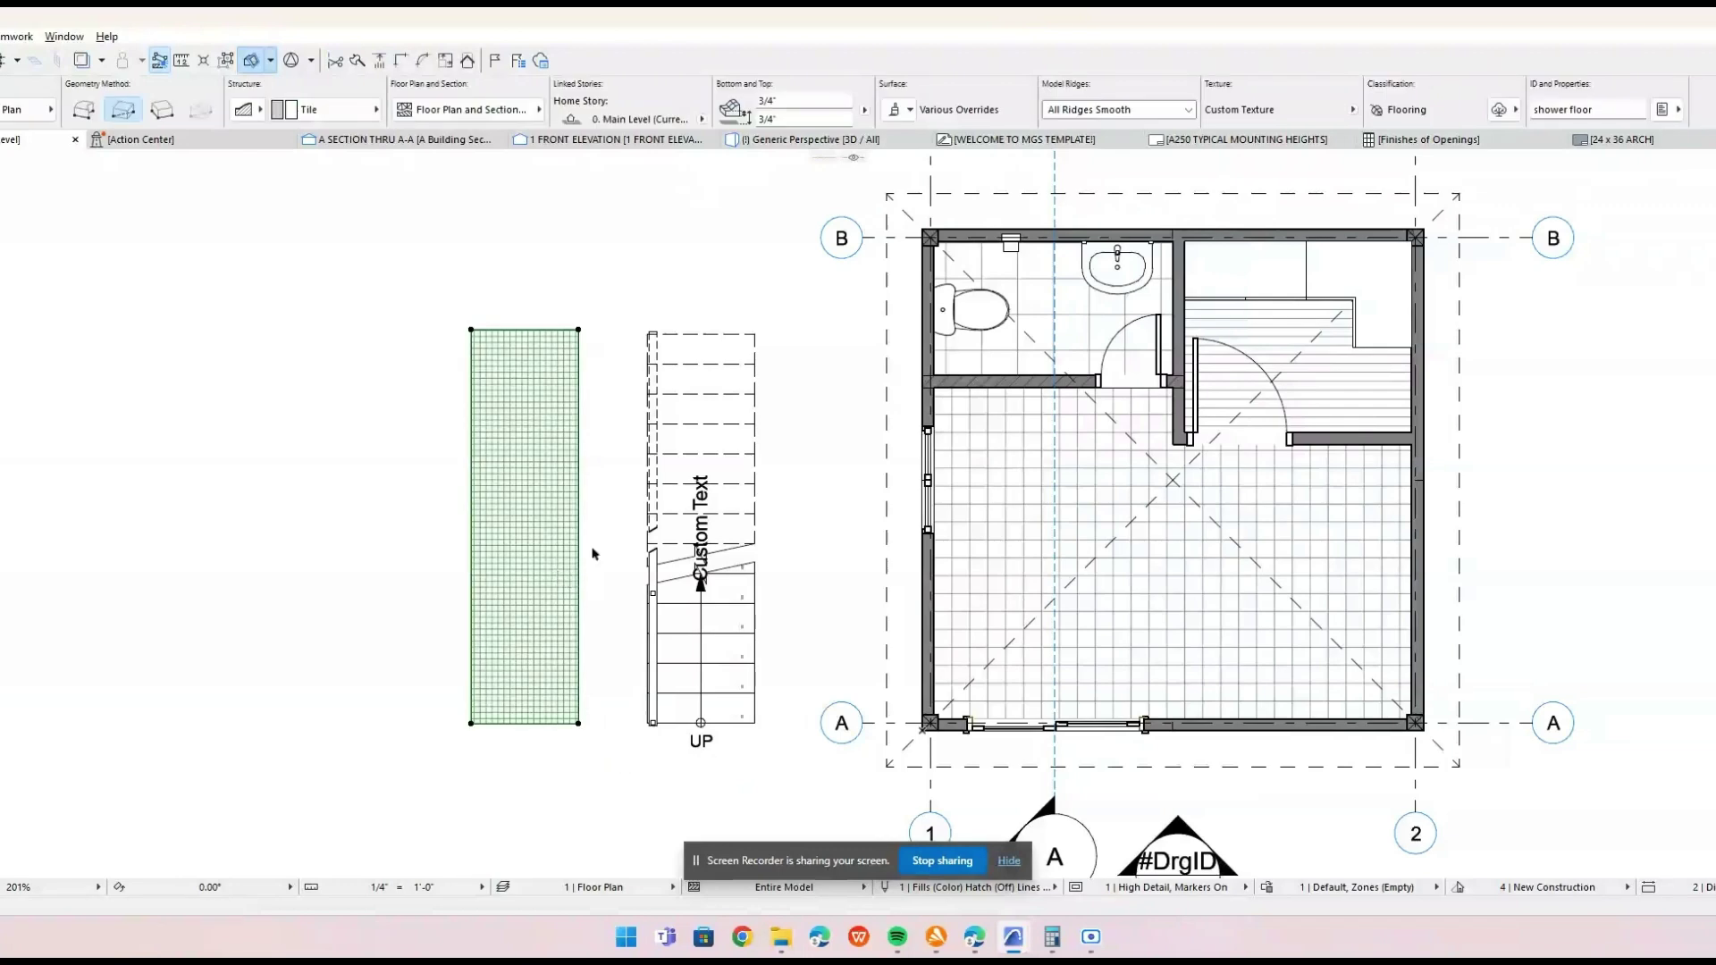
pyautogui.click(524, 116)
pyautogui.click(869, 282)
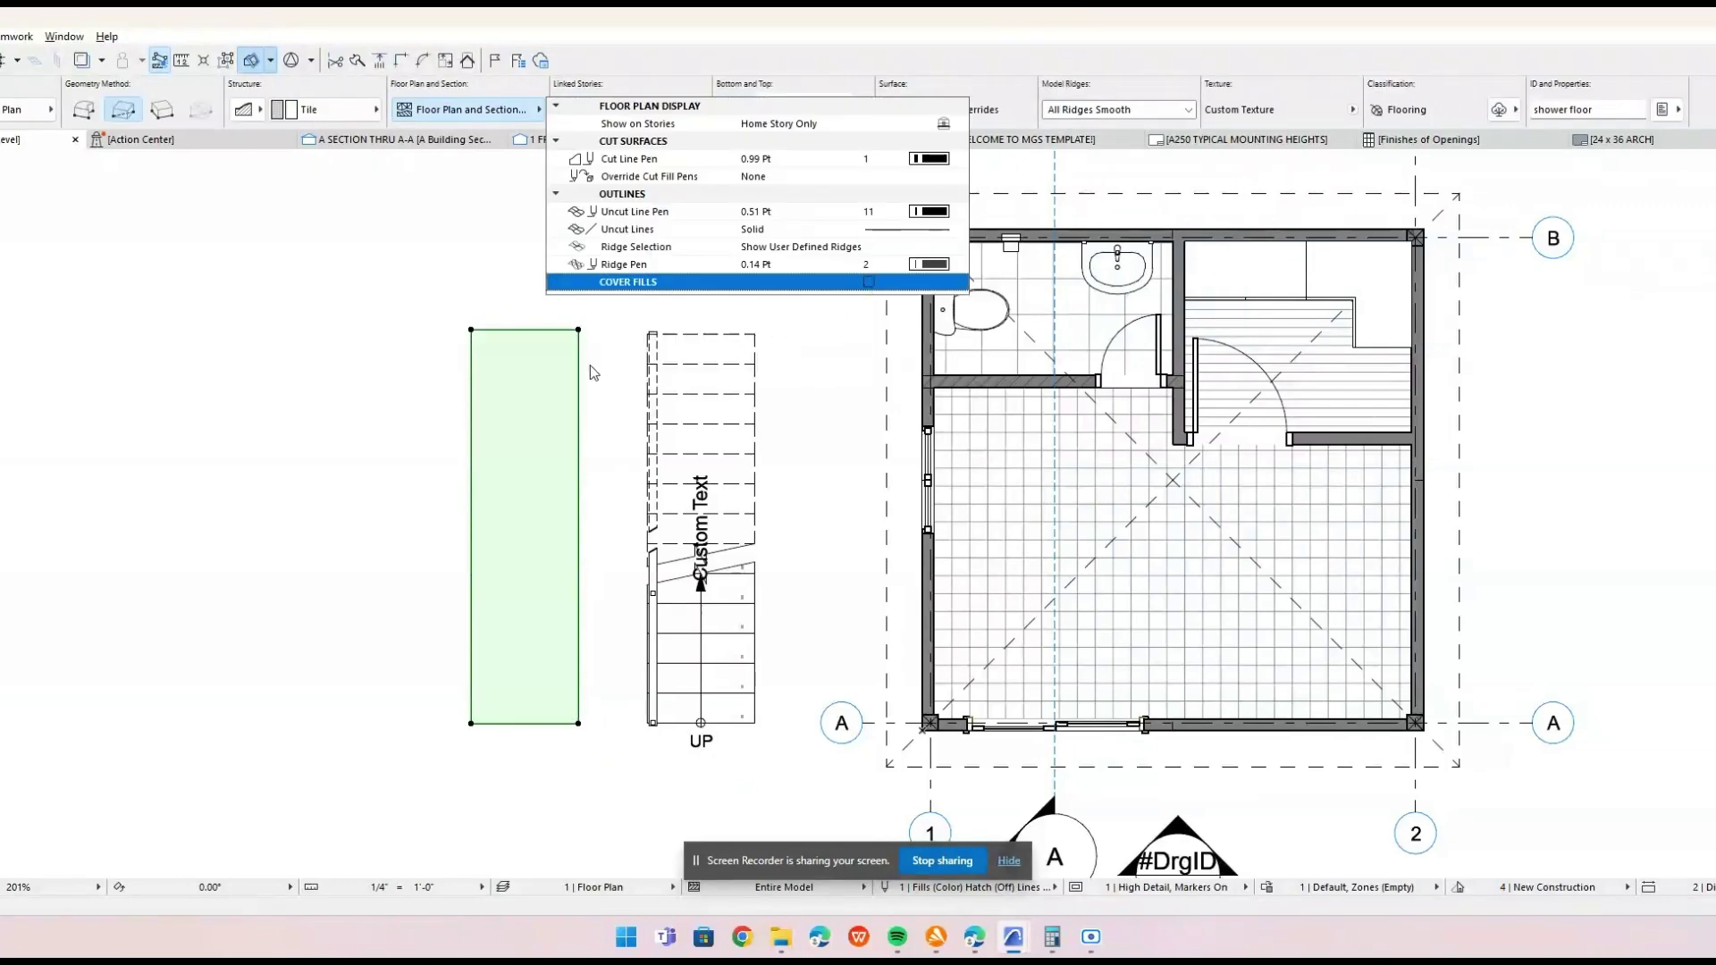
pyautogui.click(271, 375)
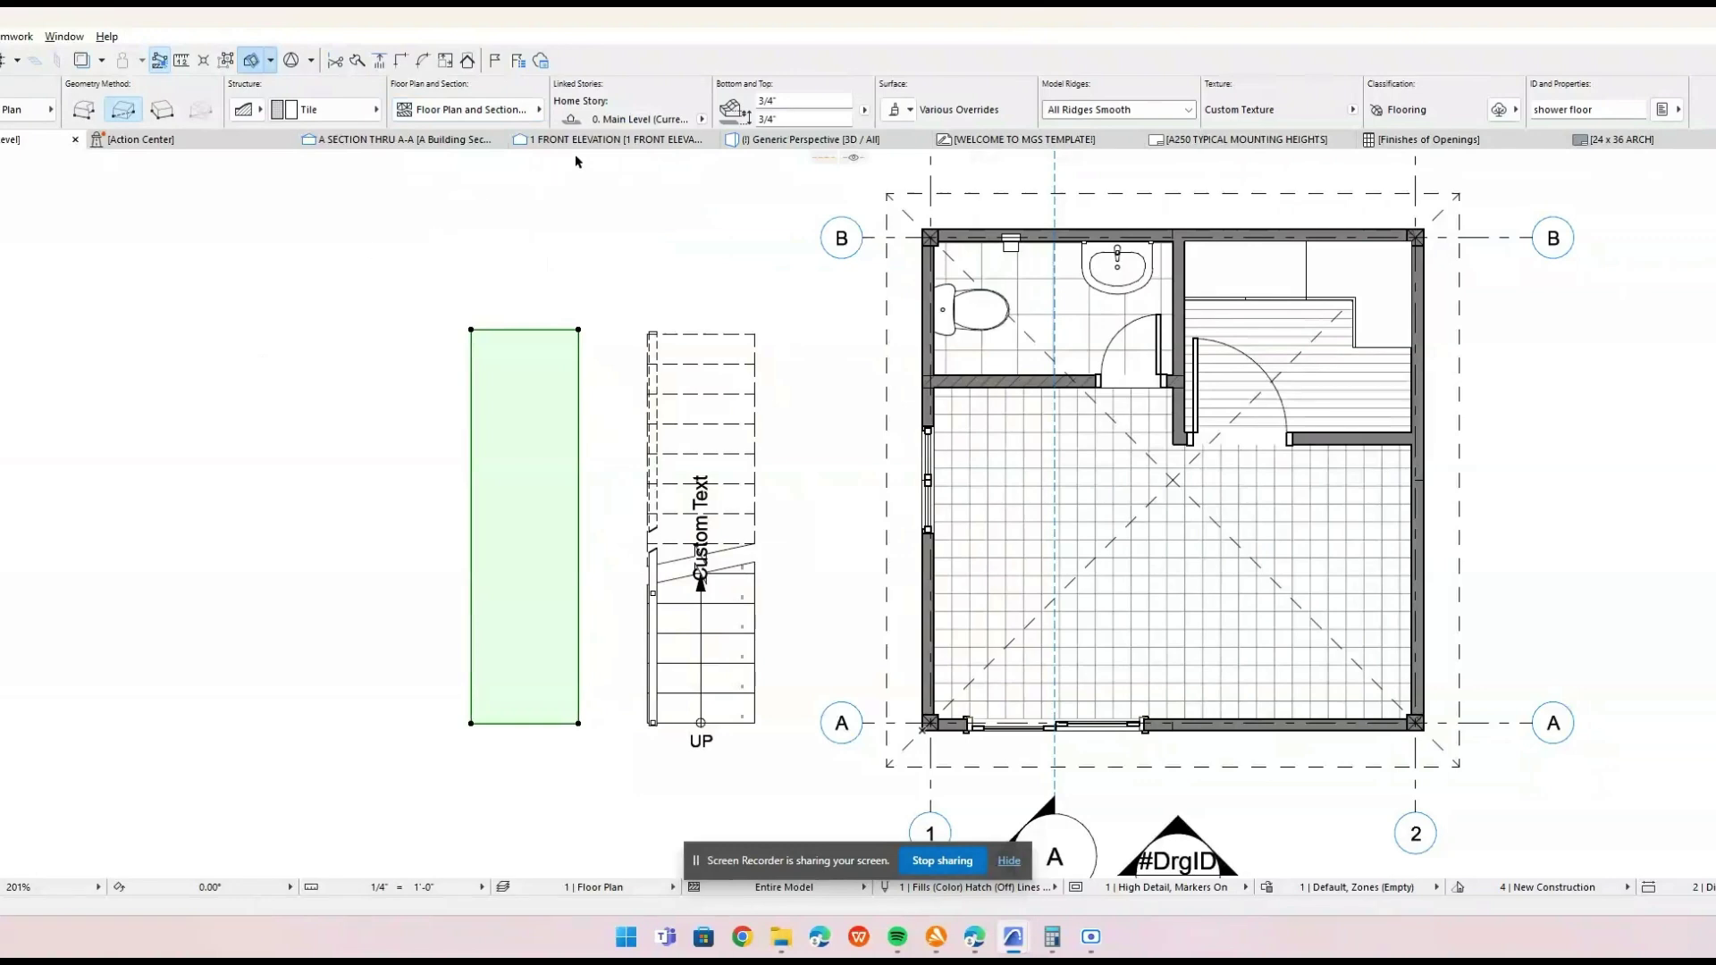
pyautogui.click(612, 254)
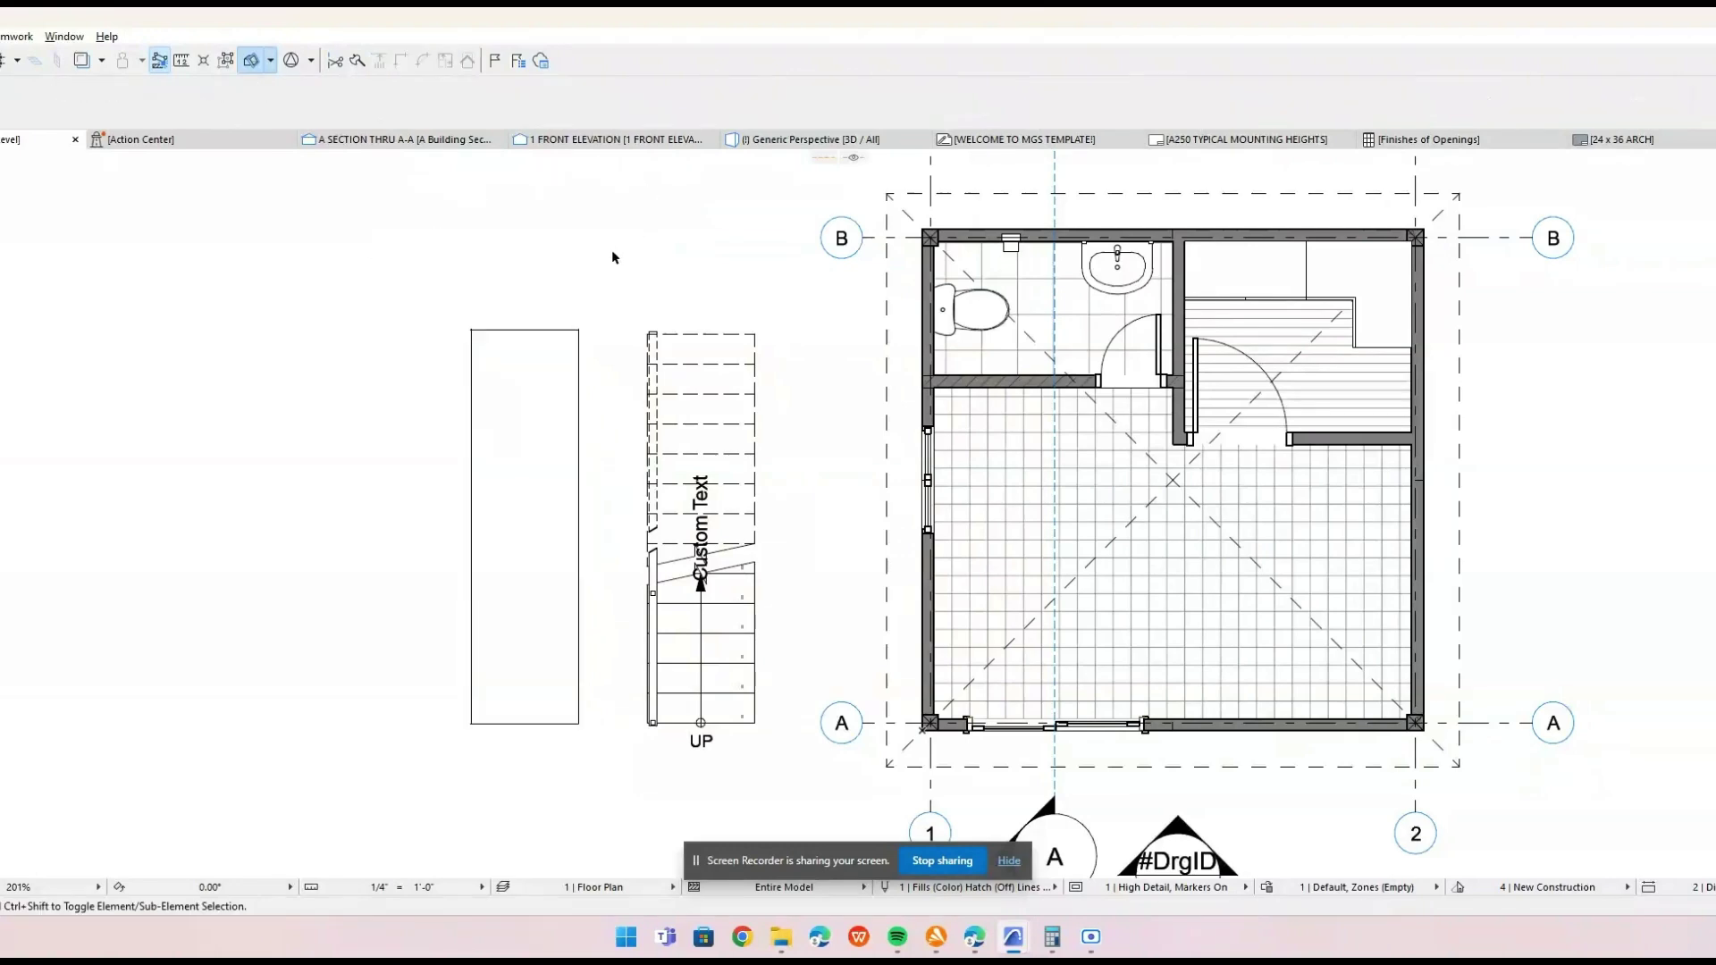
pyautogui.click(766, 141)
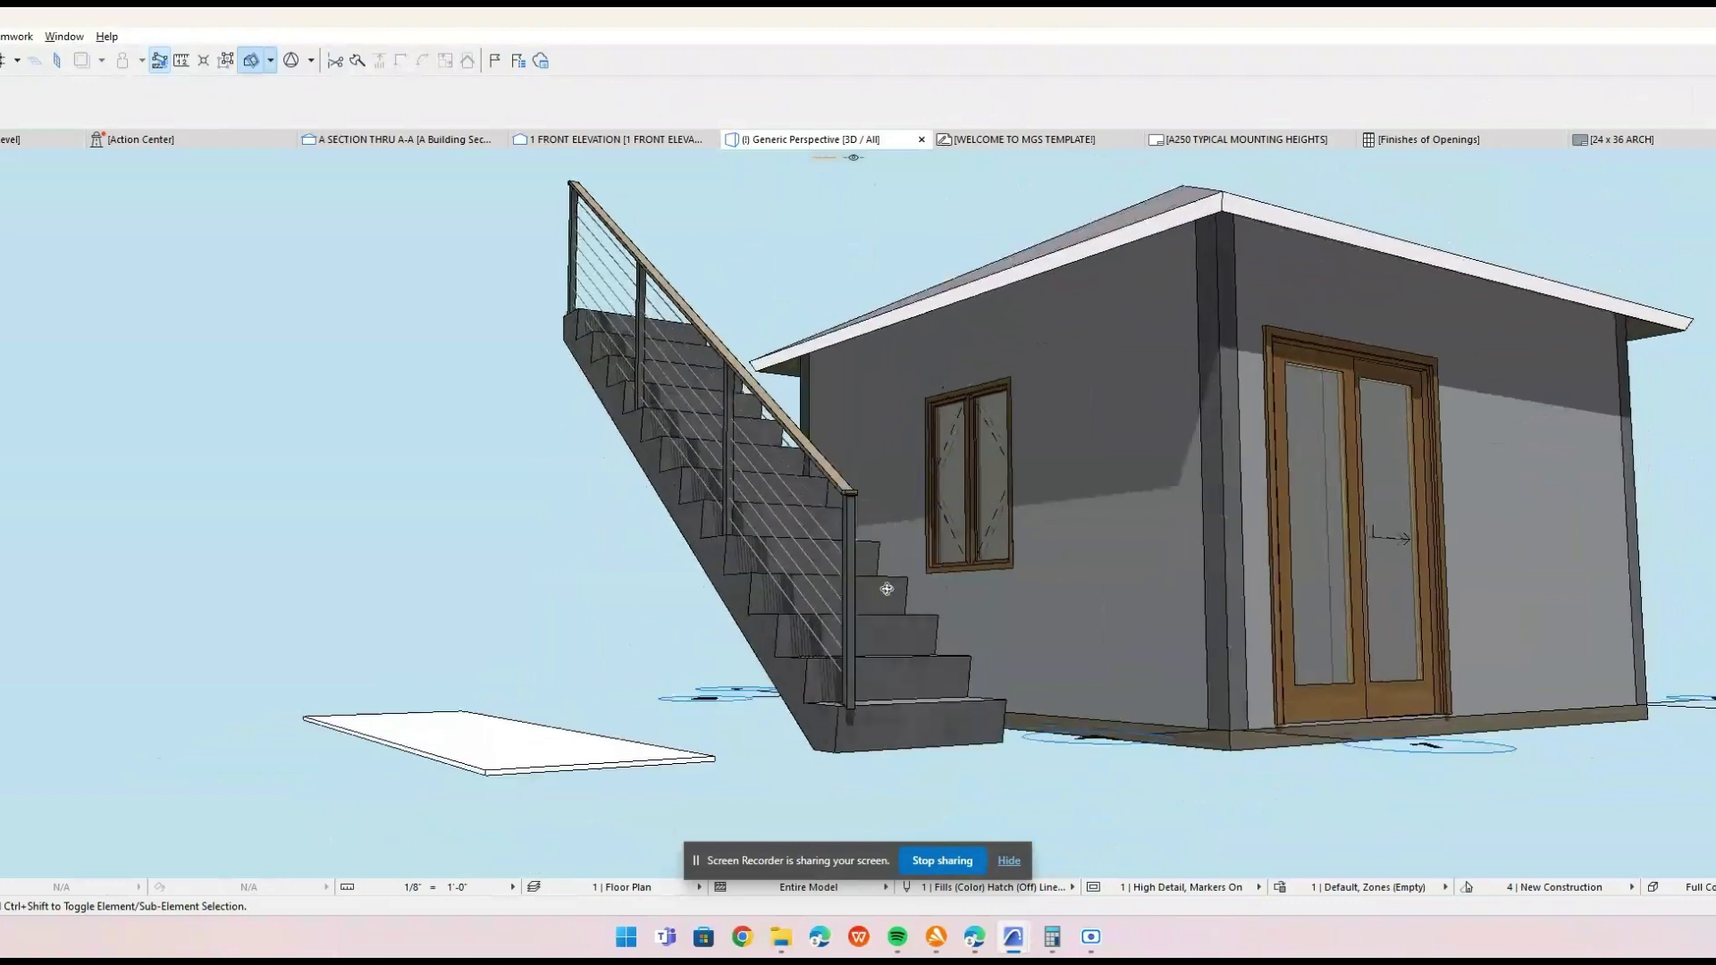
# Select the mesh and raise the elevation of its far corner on the side away from the stair.
pyautogui.keyDown('shift'); pyautogui.moveTo(886, 589); pyautogui.dragTo(906, 590, button='middle'); pyautogui.keyUp('shift')
pyautogui.click(502, 775)
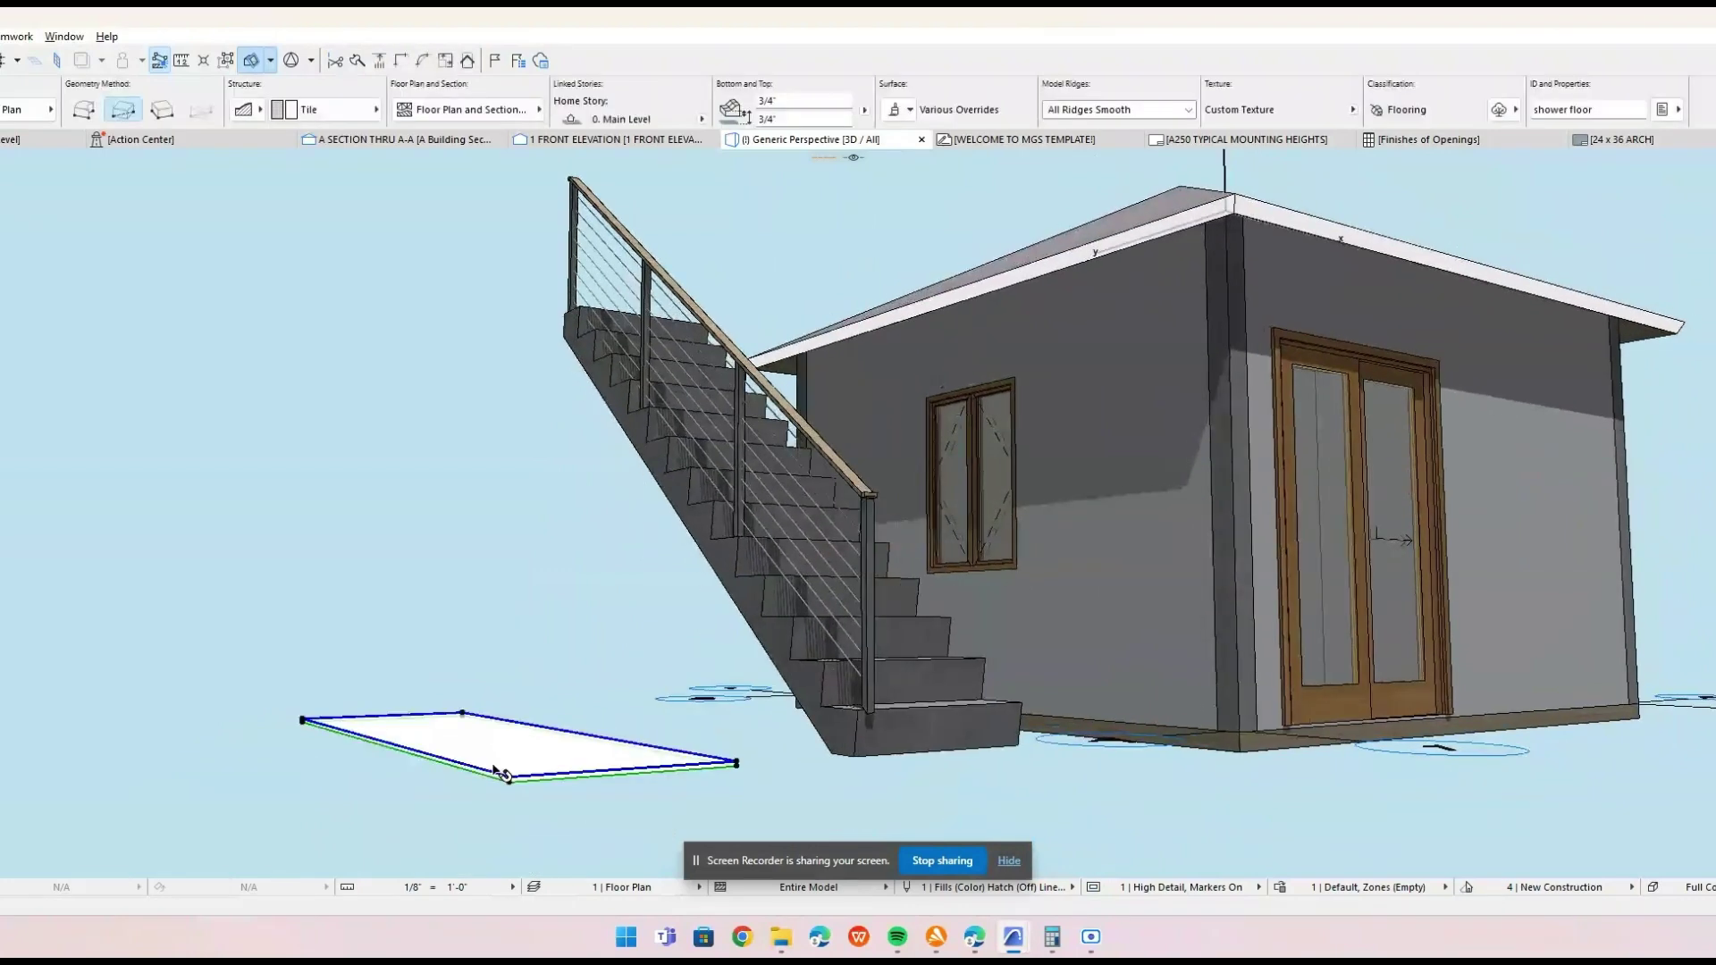
pyautogui.keyDown('shift'); pyautogui.moveTo(514, 724); pyautogui.dragTo(854, 759, button='middle'); pyautogui.keyUp('shift')
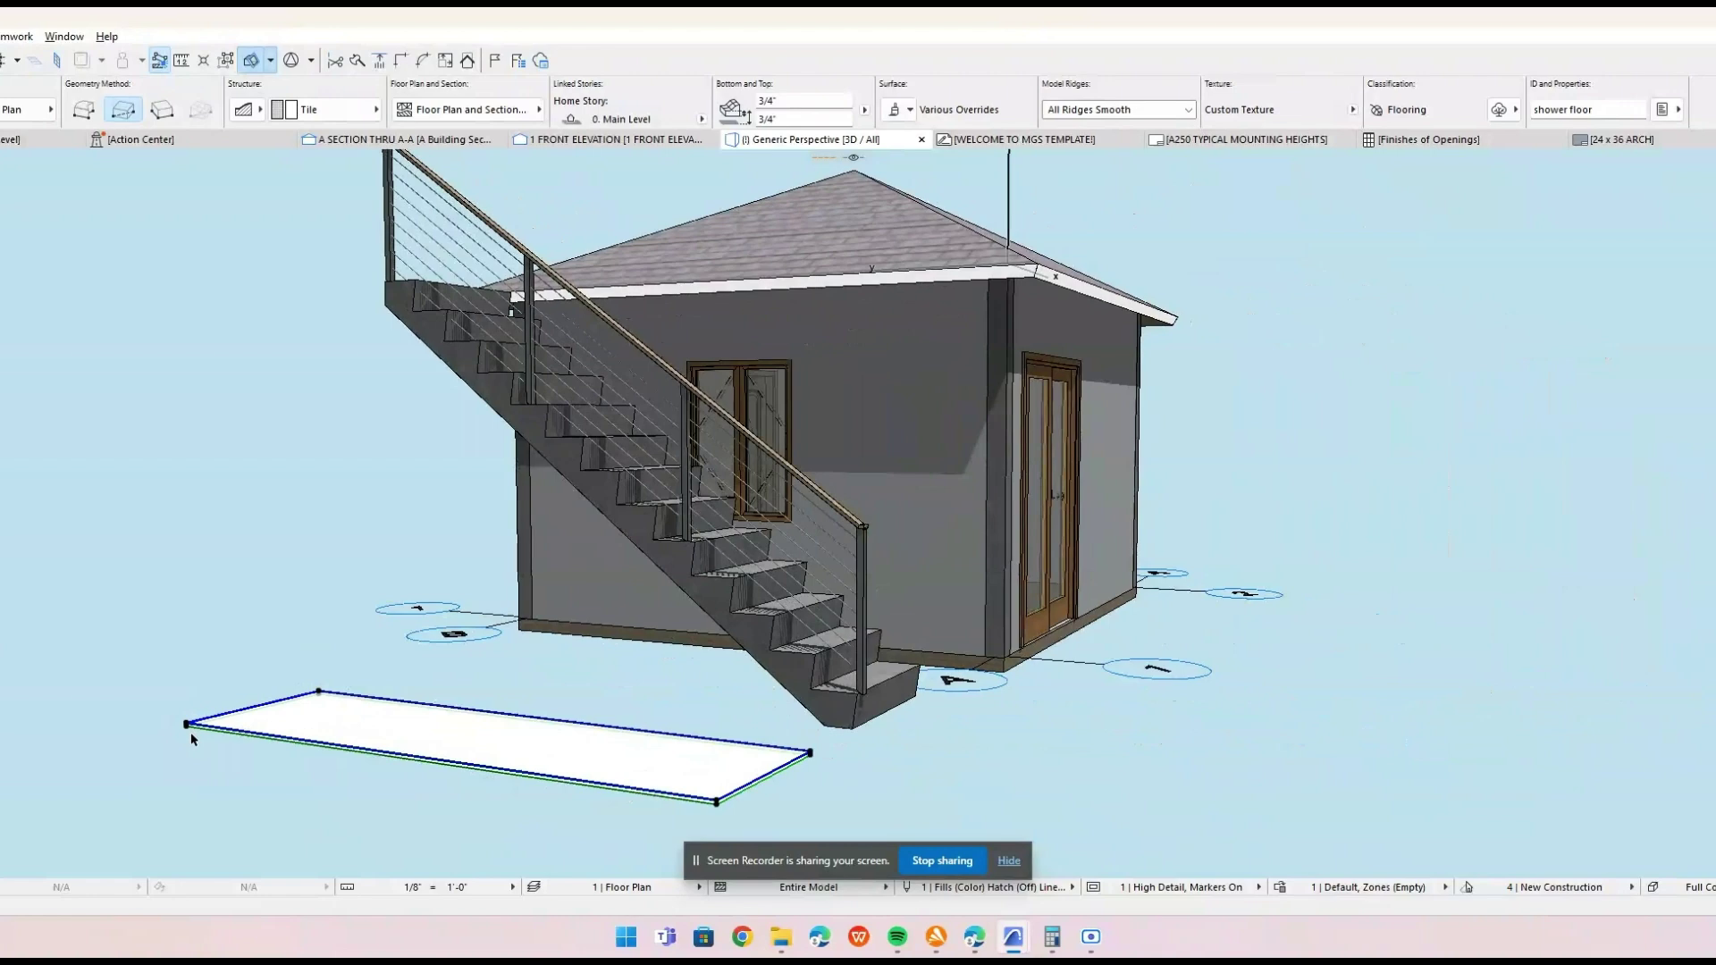
pyautogui.click(184, 722)
pyautogui.click(189, 727)
pyautogui.click(187, 725)
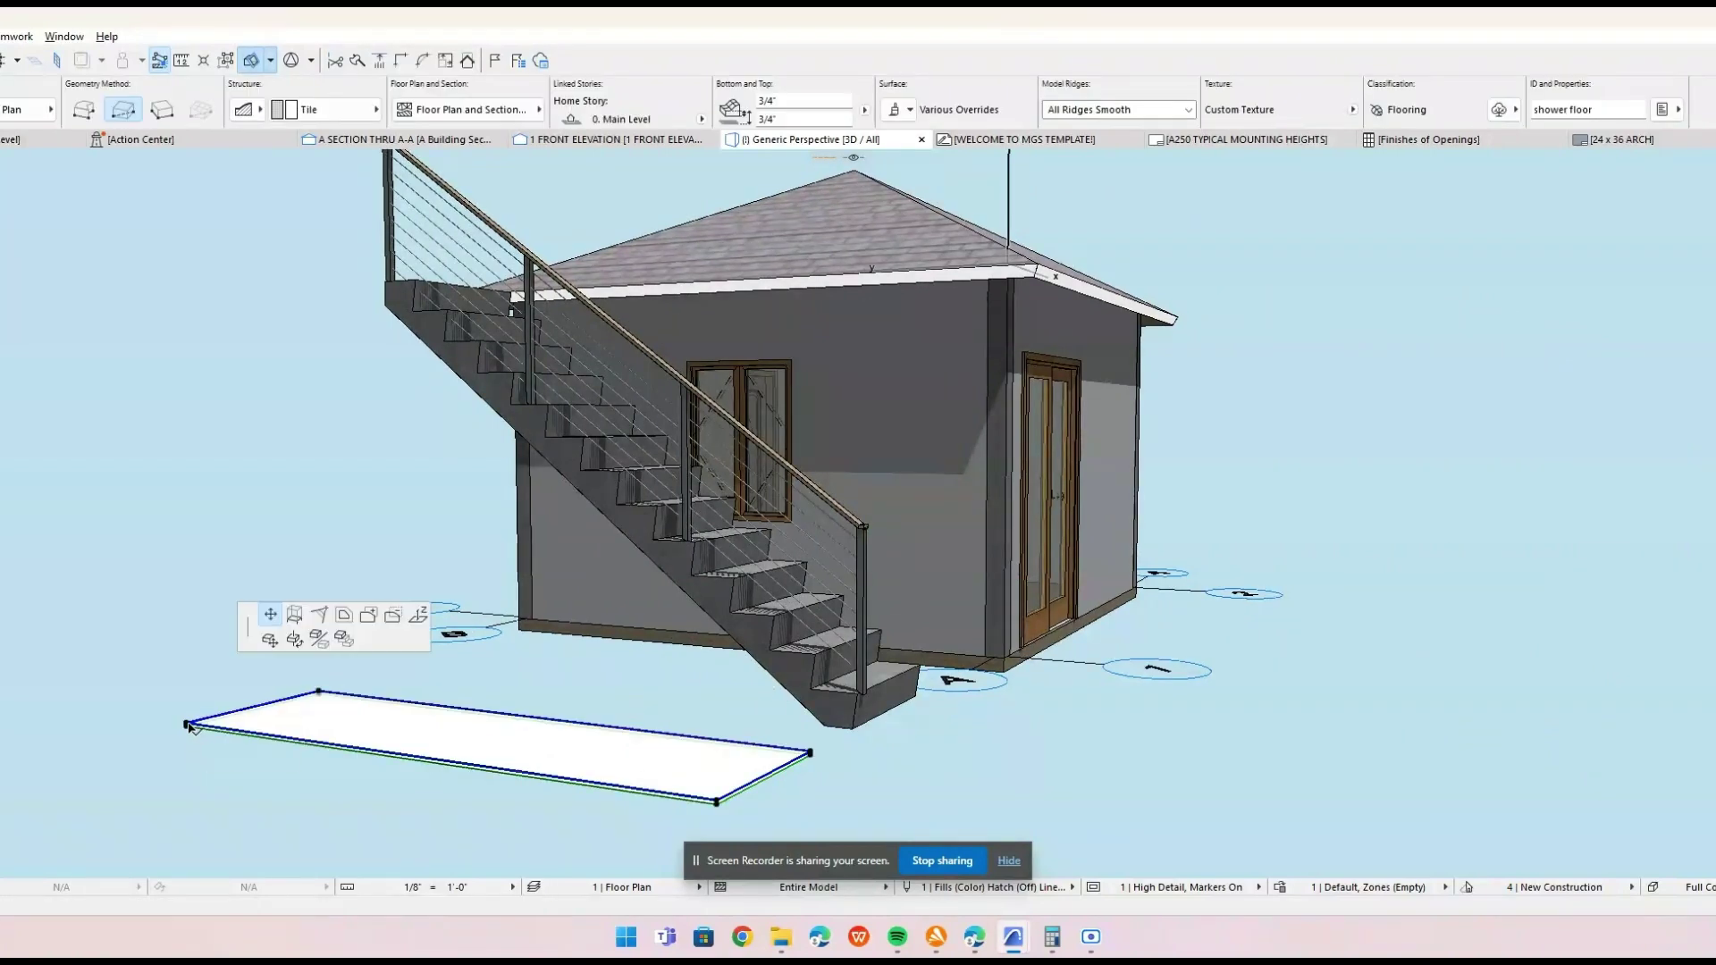
pyautogui.click(1209, 331)
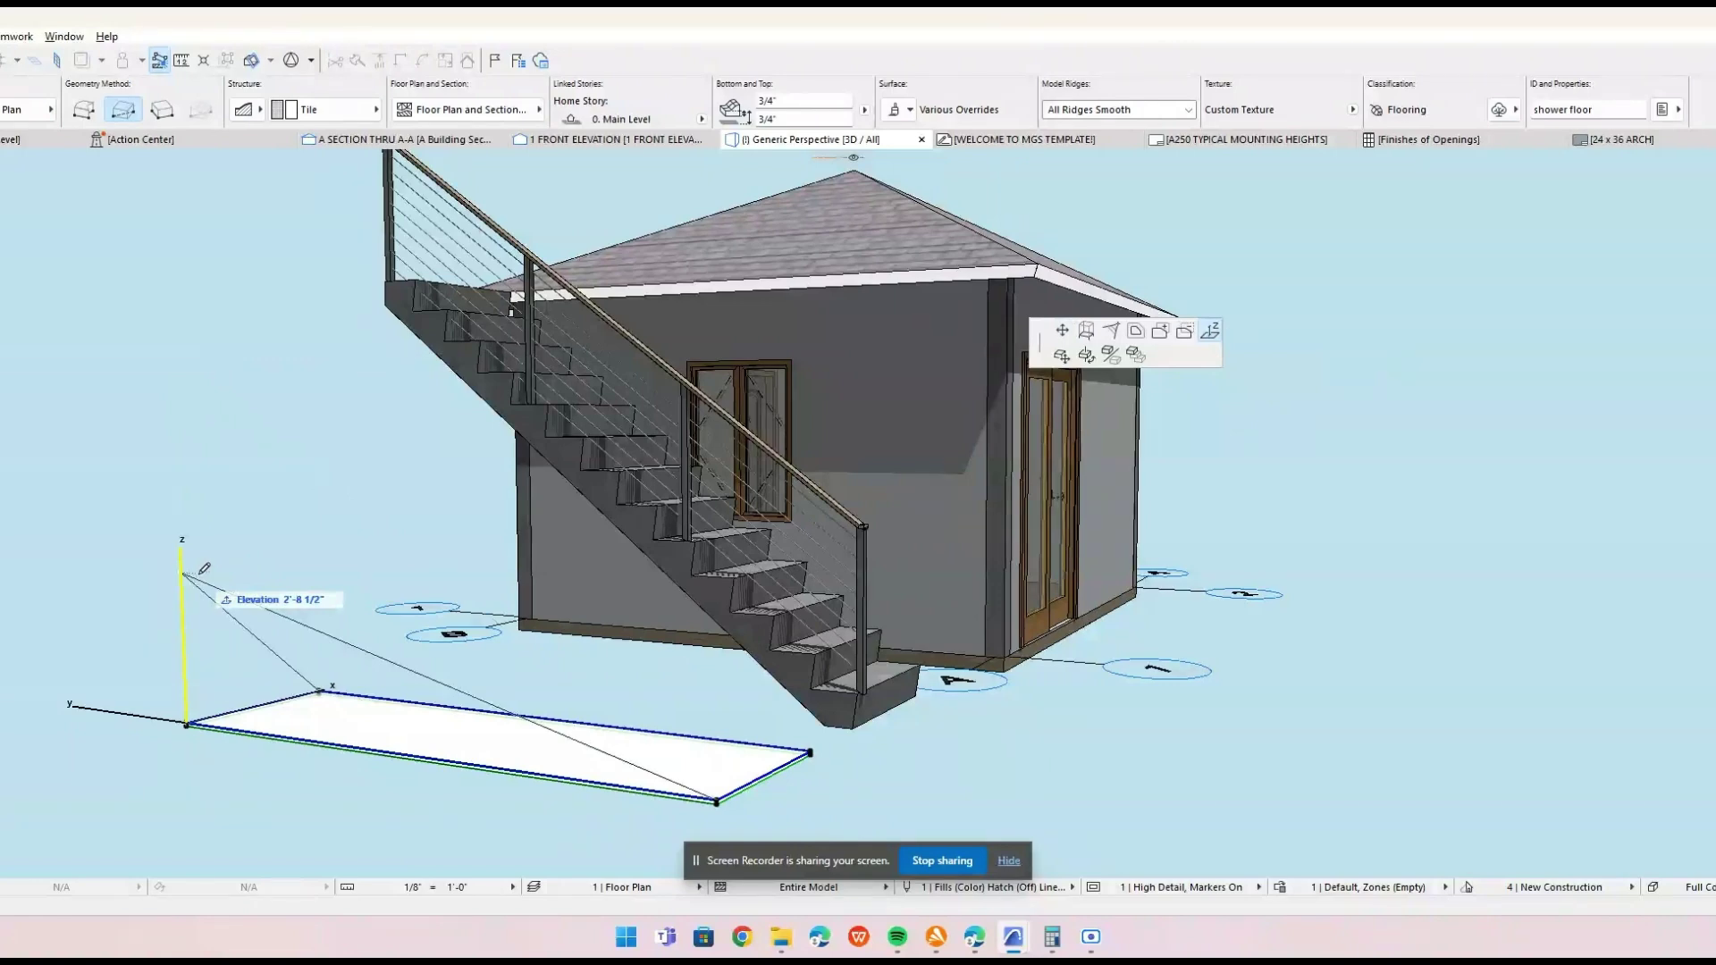
pyautogui.click(184, 613)
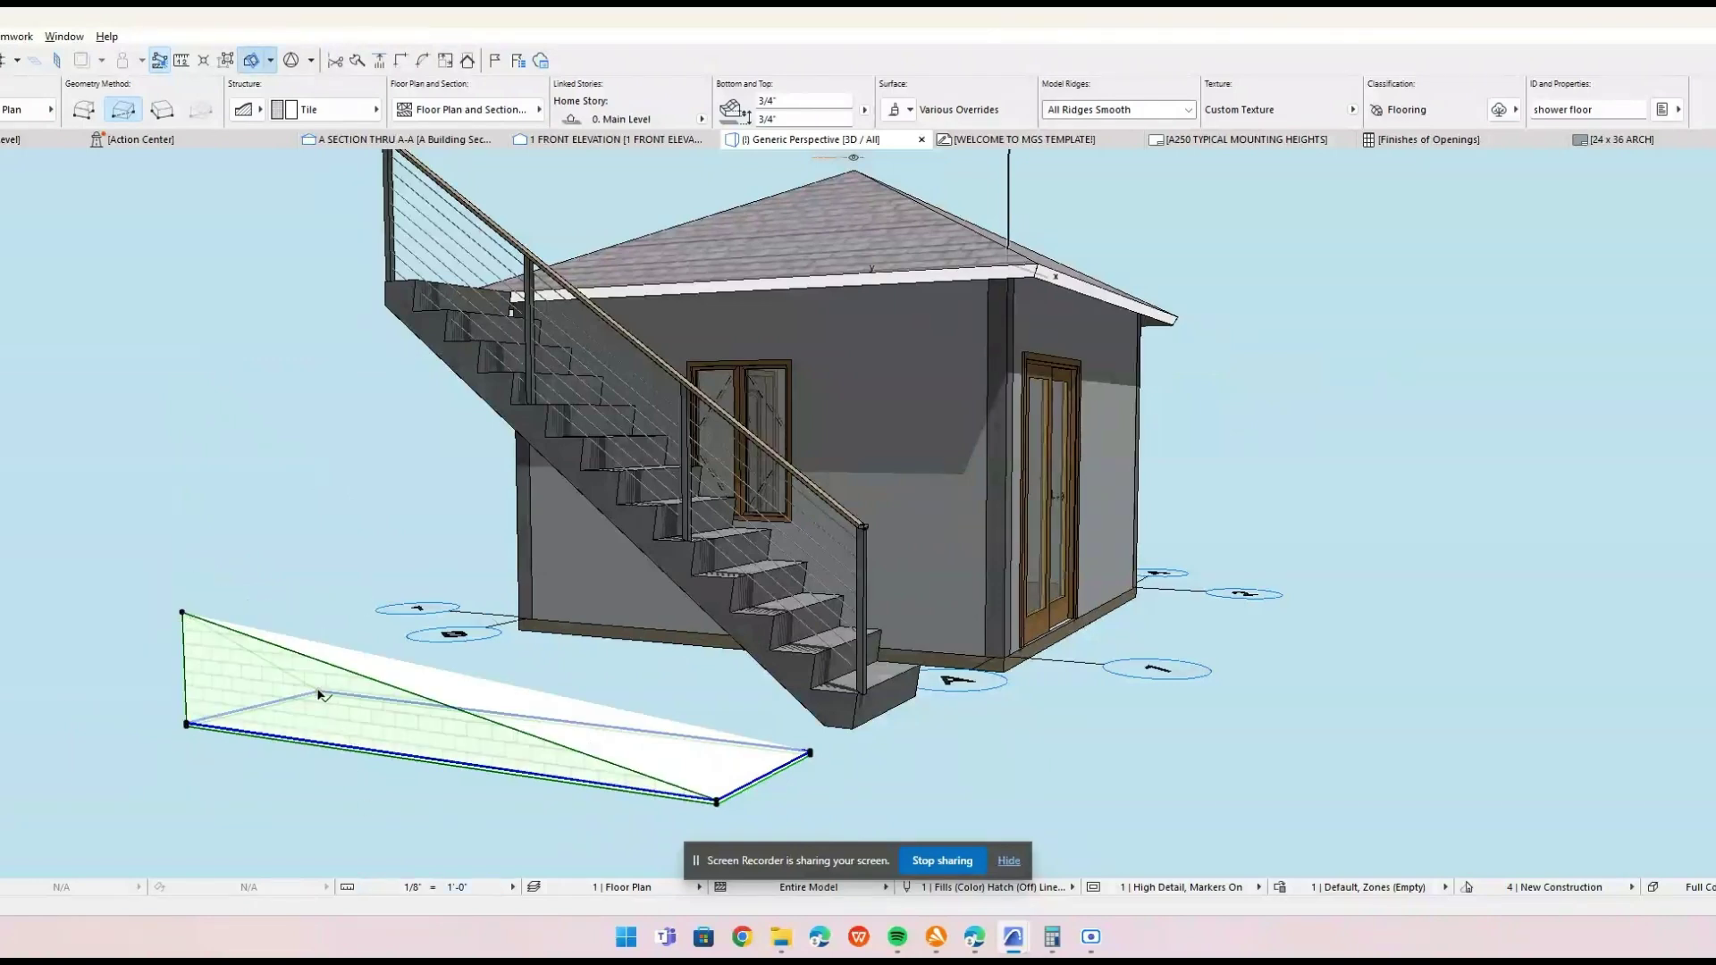
# Raise the mesh's other far corner to match the first, forming an even slope, and deselect the mesh.
pyautogui.click(320, 693)
pyautogui.click(317, 590)
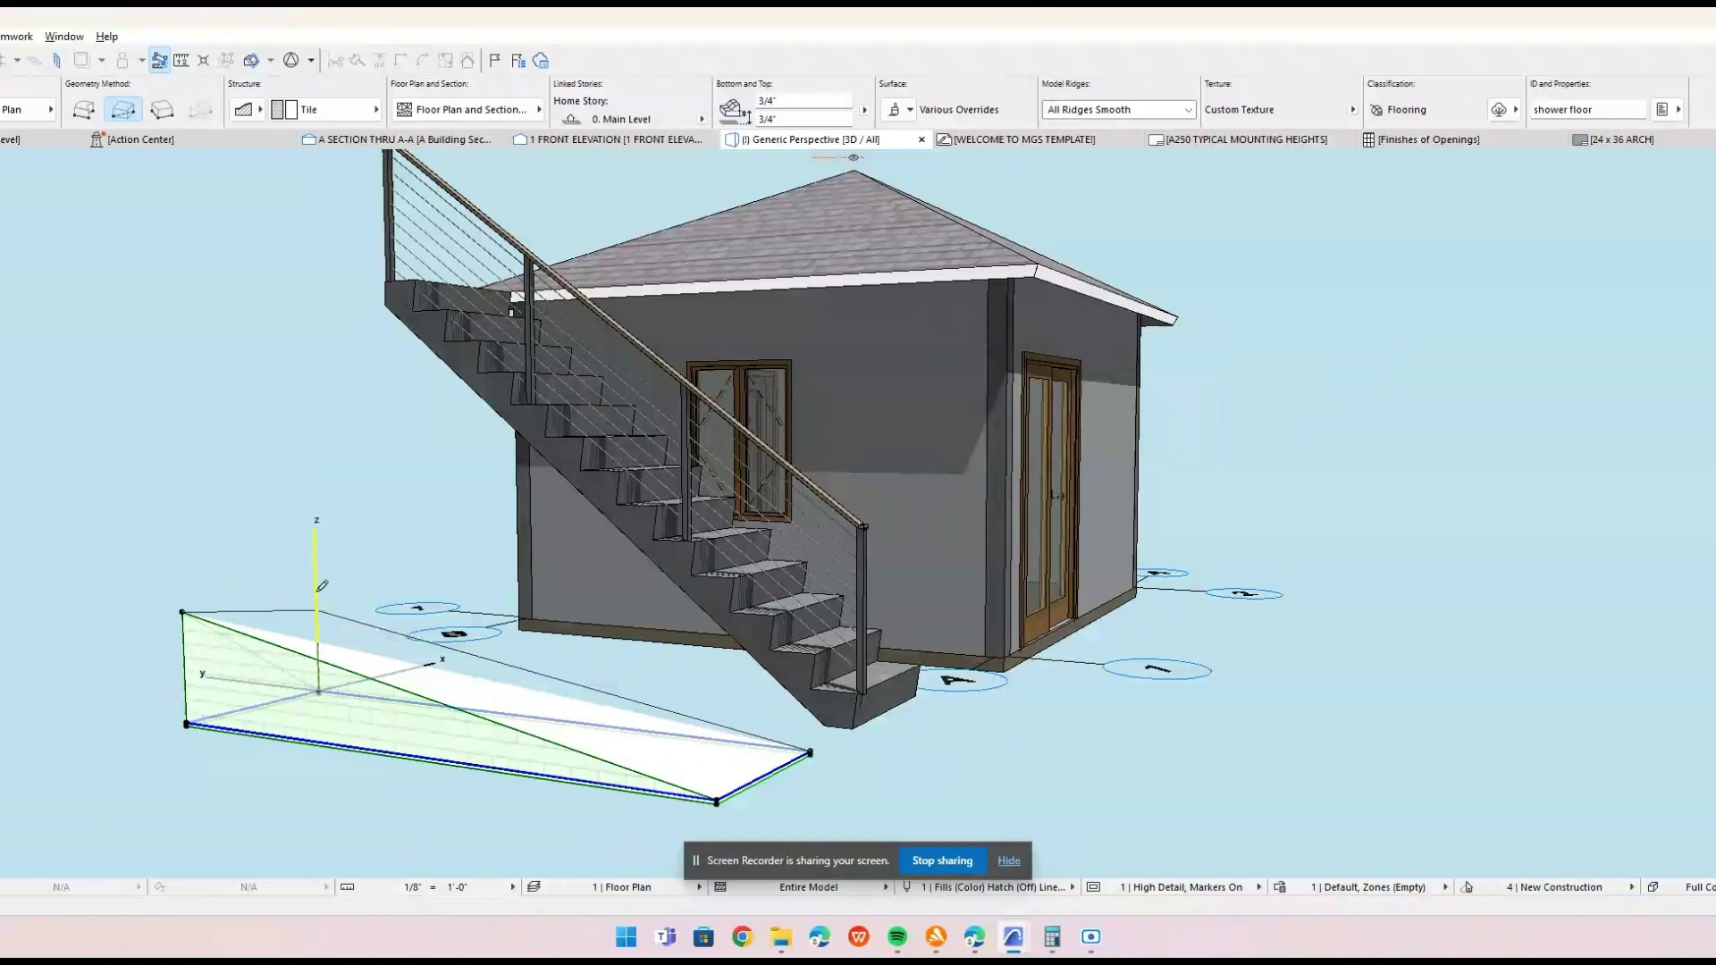
pyautogui.scroll(-2, 644, 612)
pyautogui.keyDown('shift'); pyautogui.moveTo(643, 614); pyautogui.dragTo(332, 703, button='middle'); pyautogui.keyUp('shift')
pyautogui.click(330, 708)
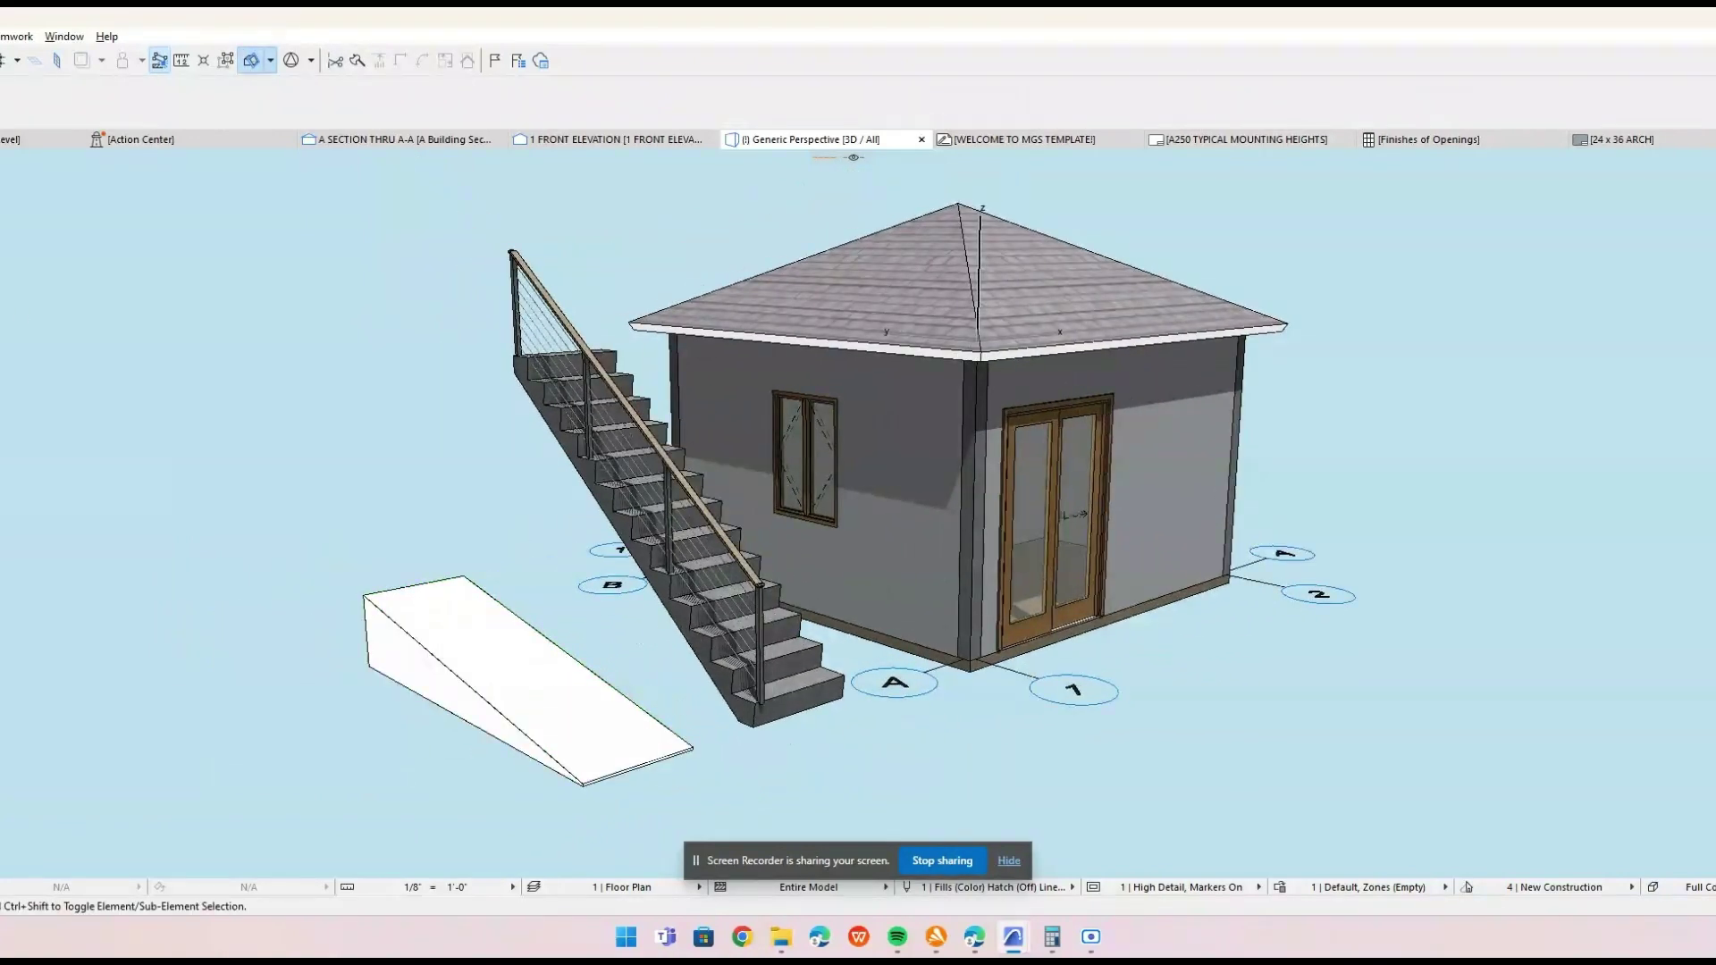
# Draw a railing with the stair railing's settings along the mesh ramp's long edge away from the stair.
pyautogui.click(511, 299)
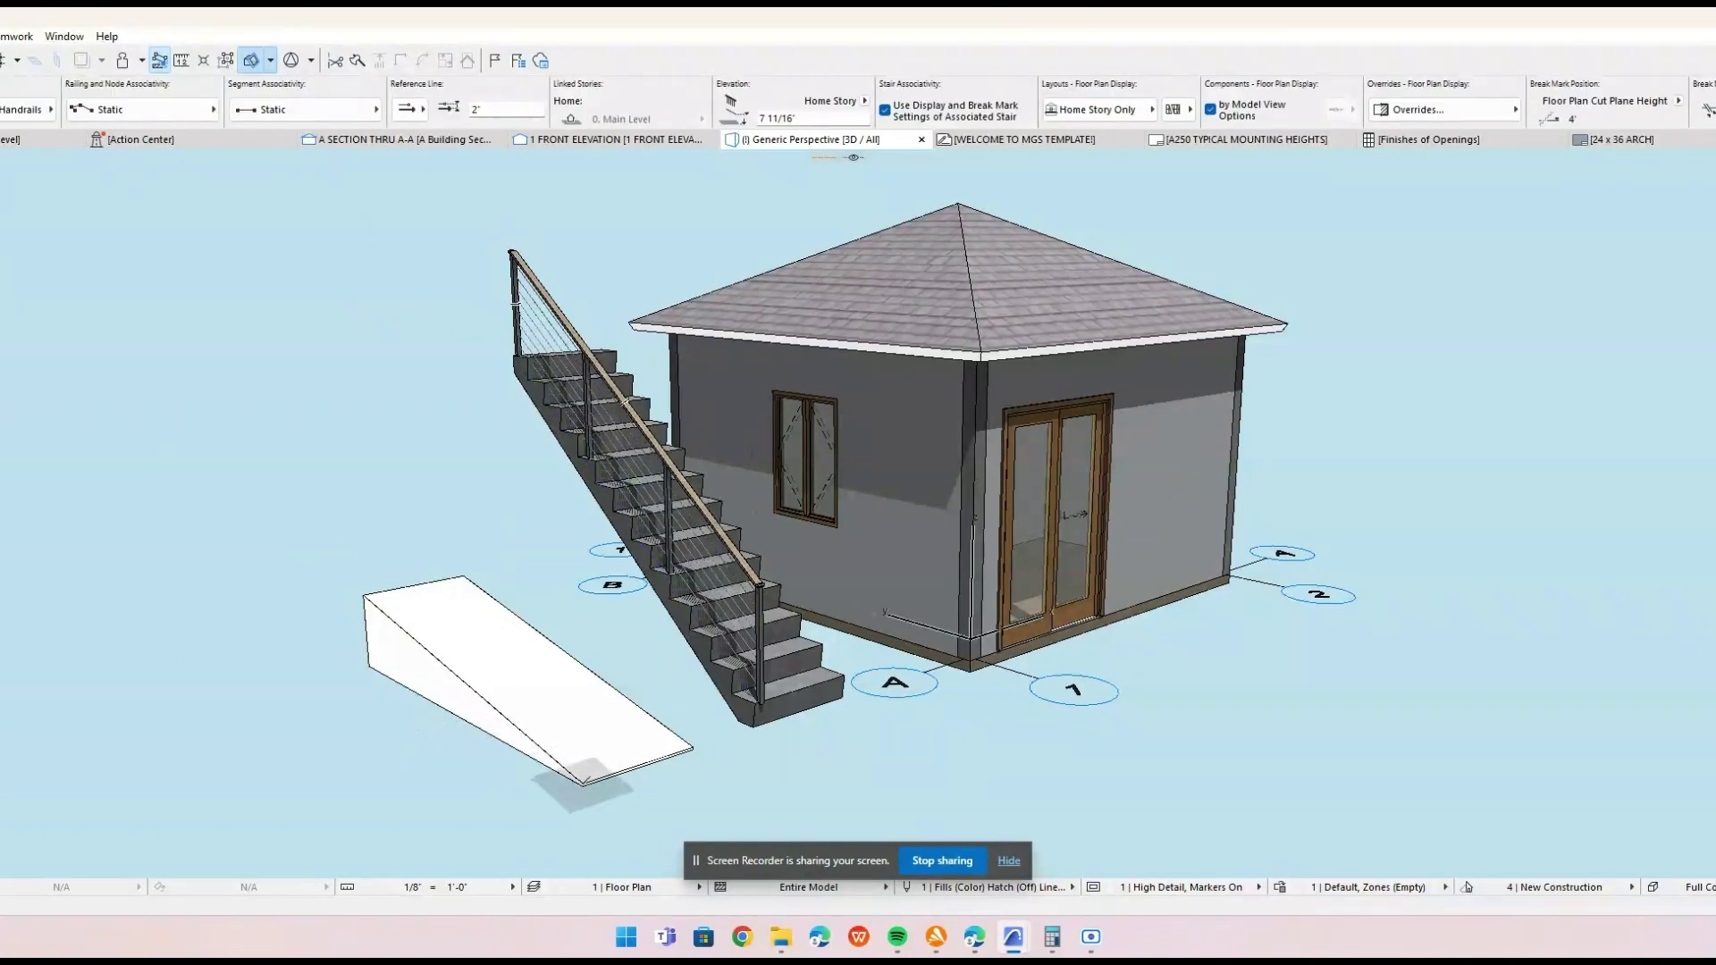
pyautogui.click(584, 784)
pyautogui.doubleClick(366, 594)
pyautogui.keyDown('shift'); pyautogui.moveTo(608, 637); pyautogui.dragTo(616, 701, button='middle'); pyautogui.keyUp('shift')
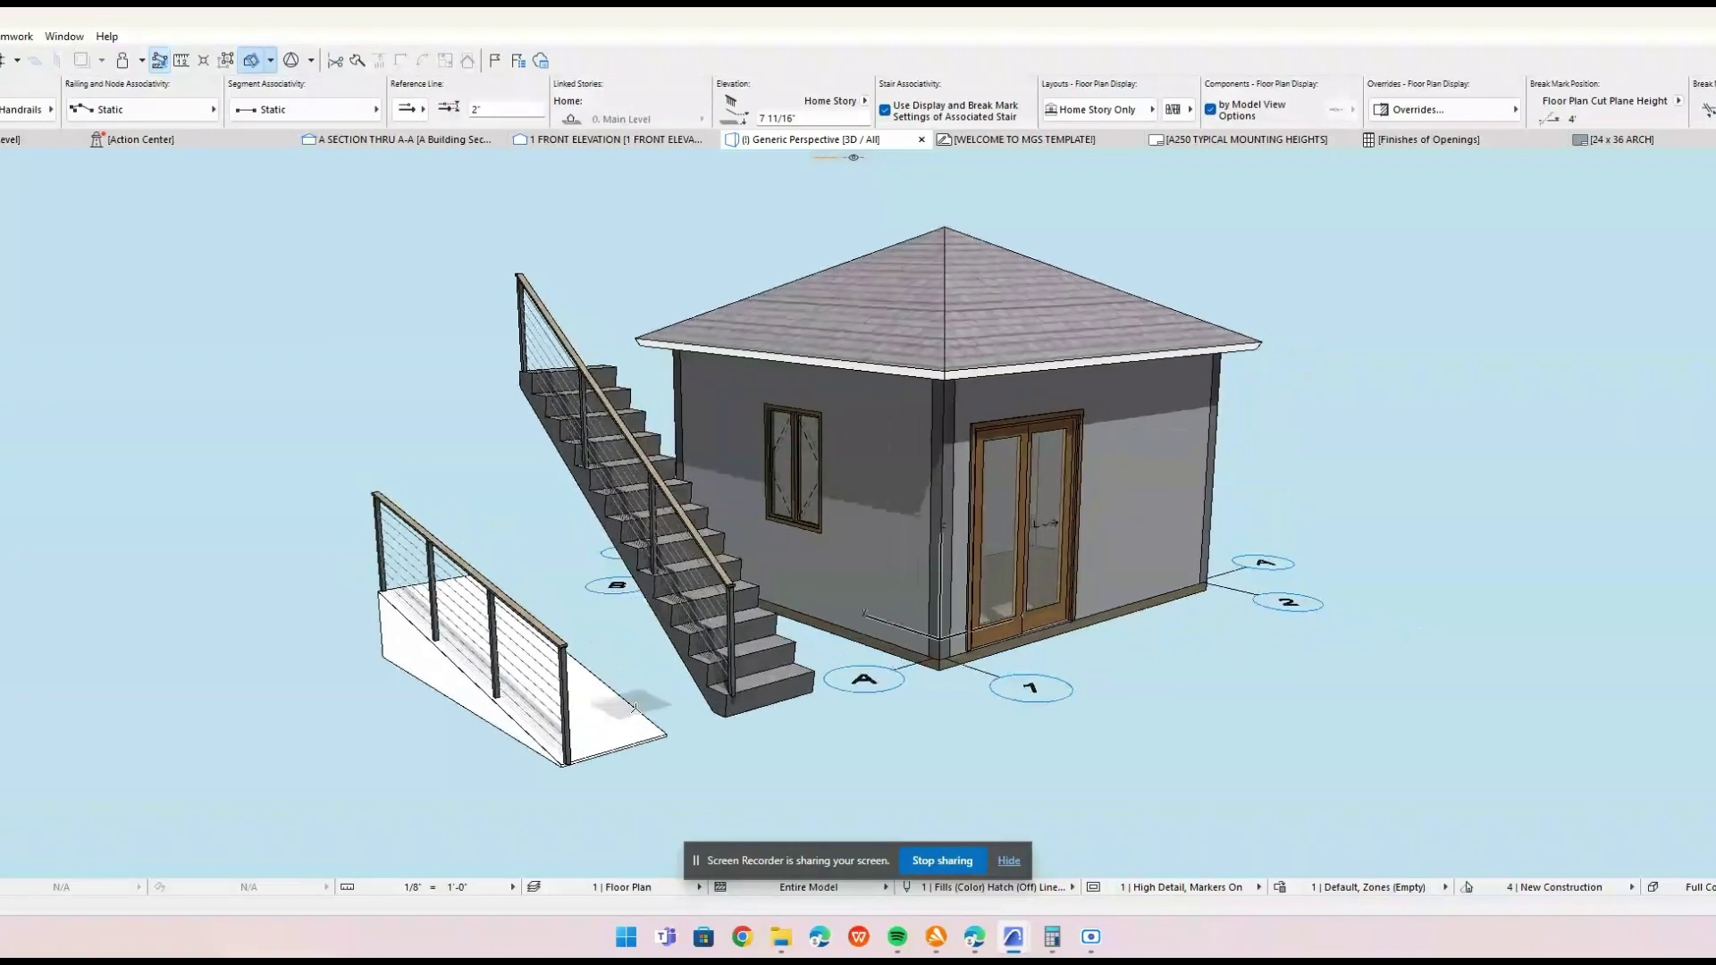
# Draw a second railing along the mesh ramp's long edge nearer the stair, from the low end to the raised end.
pyautogui.click(667, 733)
pyautogui.keyDown('shift'); pyautogui.moveTo(534, 487); pyautogui.dragTo(553, 581, button='middle'); pyautogui.keyUp('shift')
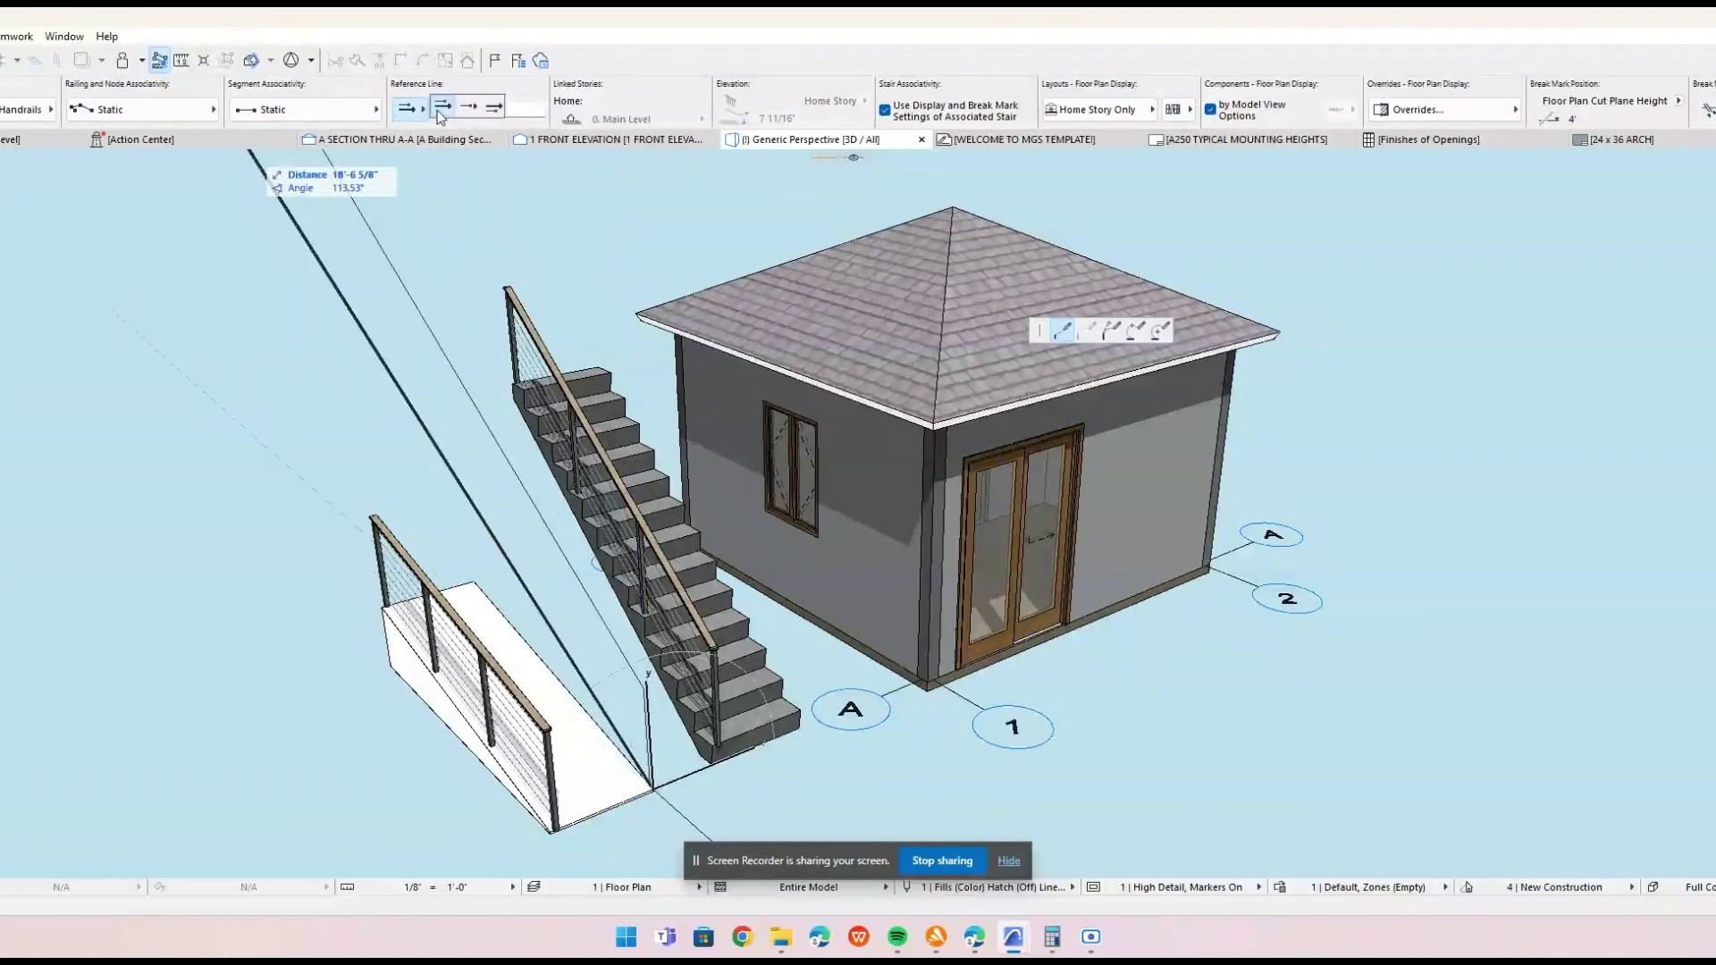
pyautogui.doubleClick(474, 584)
pyautogui.scroll(-1, 476, 598)
pyautogui.keyDown('shift'); pyautogui.moveTo(476, 598); pyautogui.dragTo(313, 510, button='middle'); pyautogui.keyUp('shift')
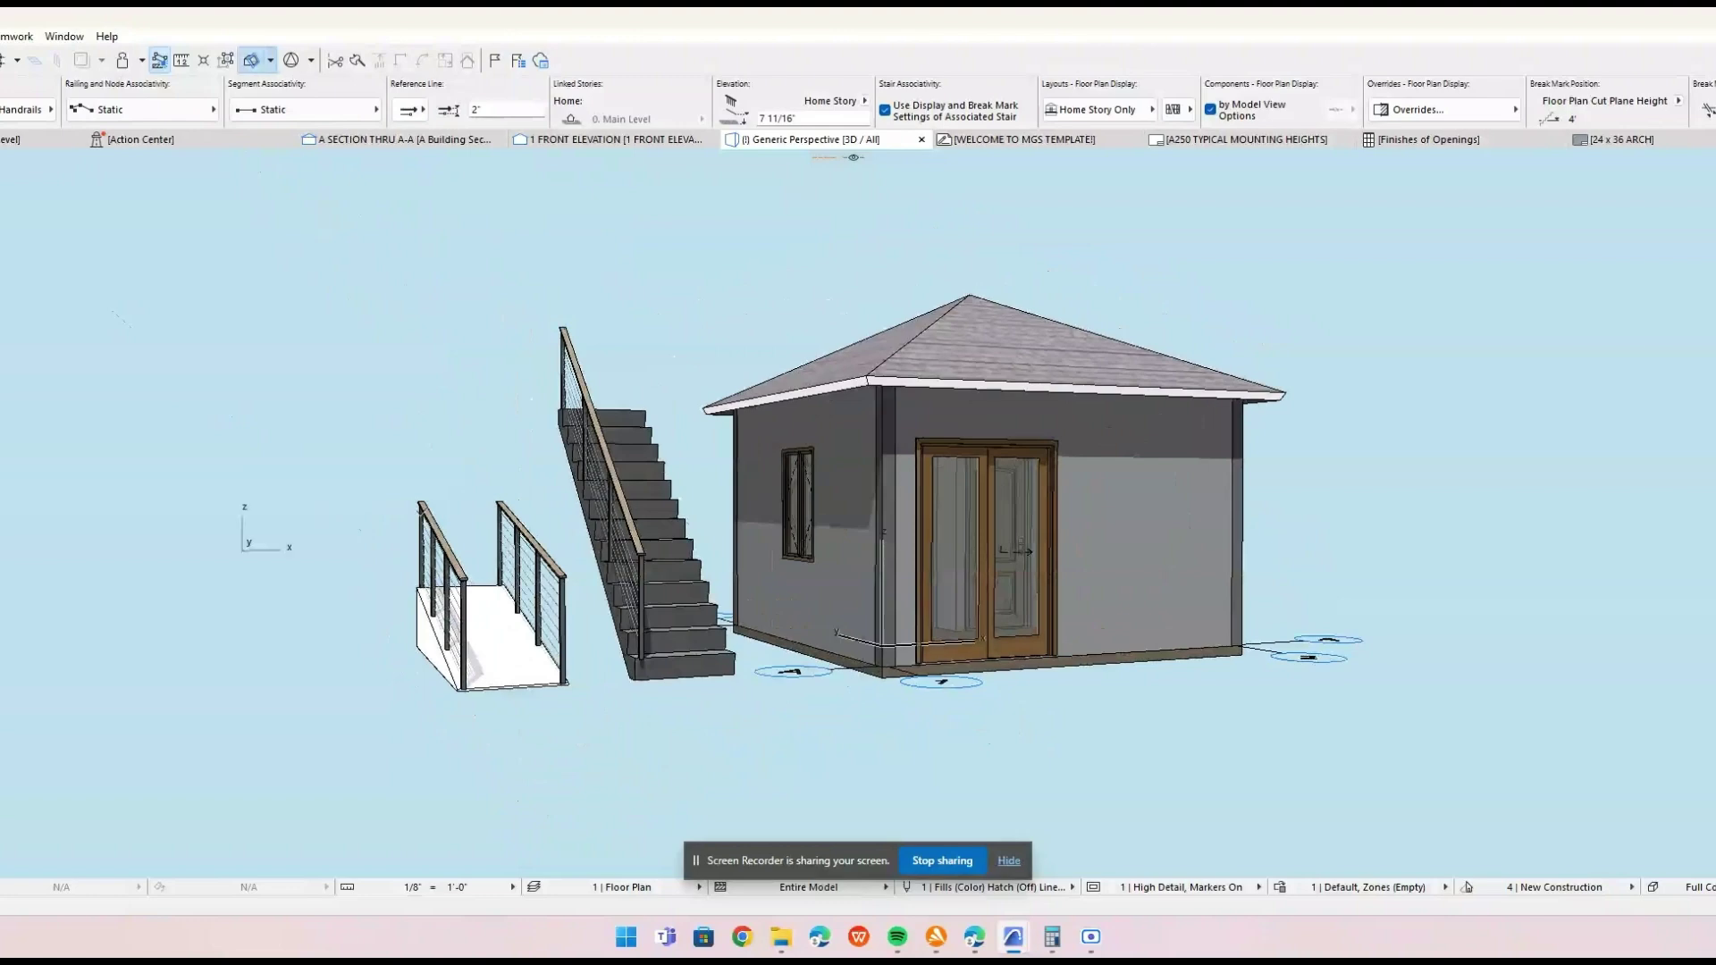
pyautogui.press('Escape')
# In the floor plan, set the Above Relevant Story layout of the ramp railing nearer the stair to With Break Mark.
pyautogui.scroll(2, 477, 520)
pyautogui.press('F2')
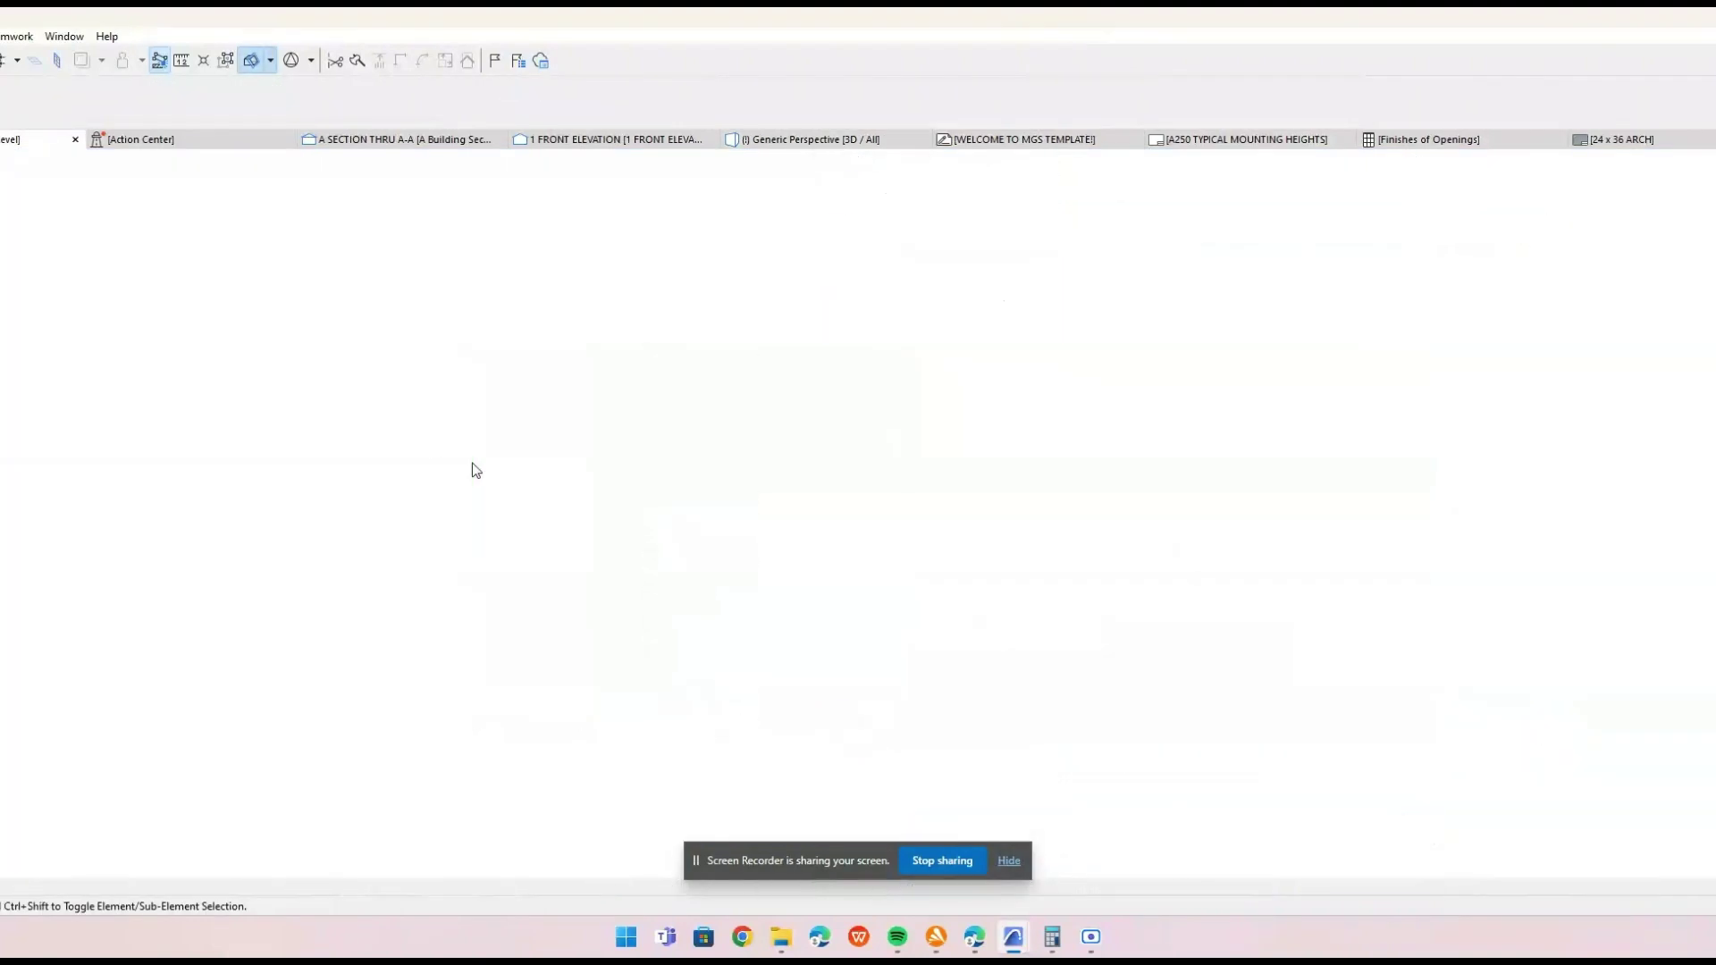
pyautogui.moveTo(609, 528); pyautogui.dragTo(609, 555, button='middle')
pyautogui.click(575, 541)
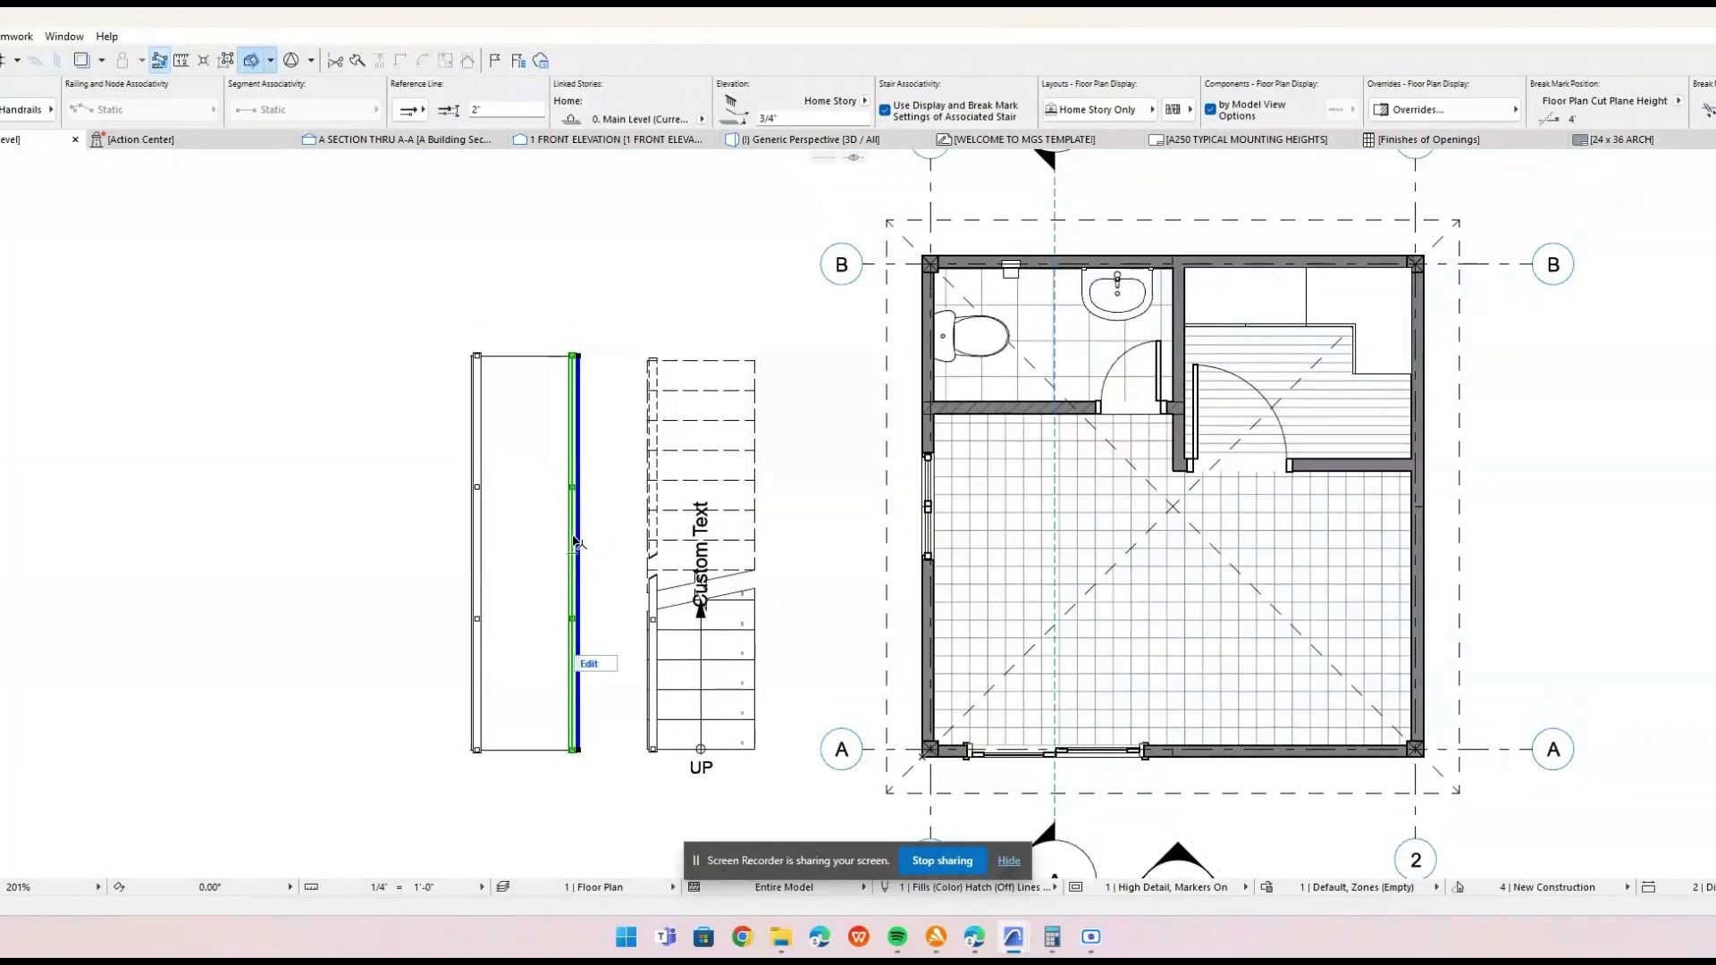
pyautogui.click(1092, 111)
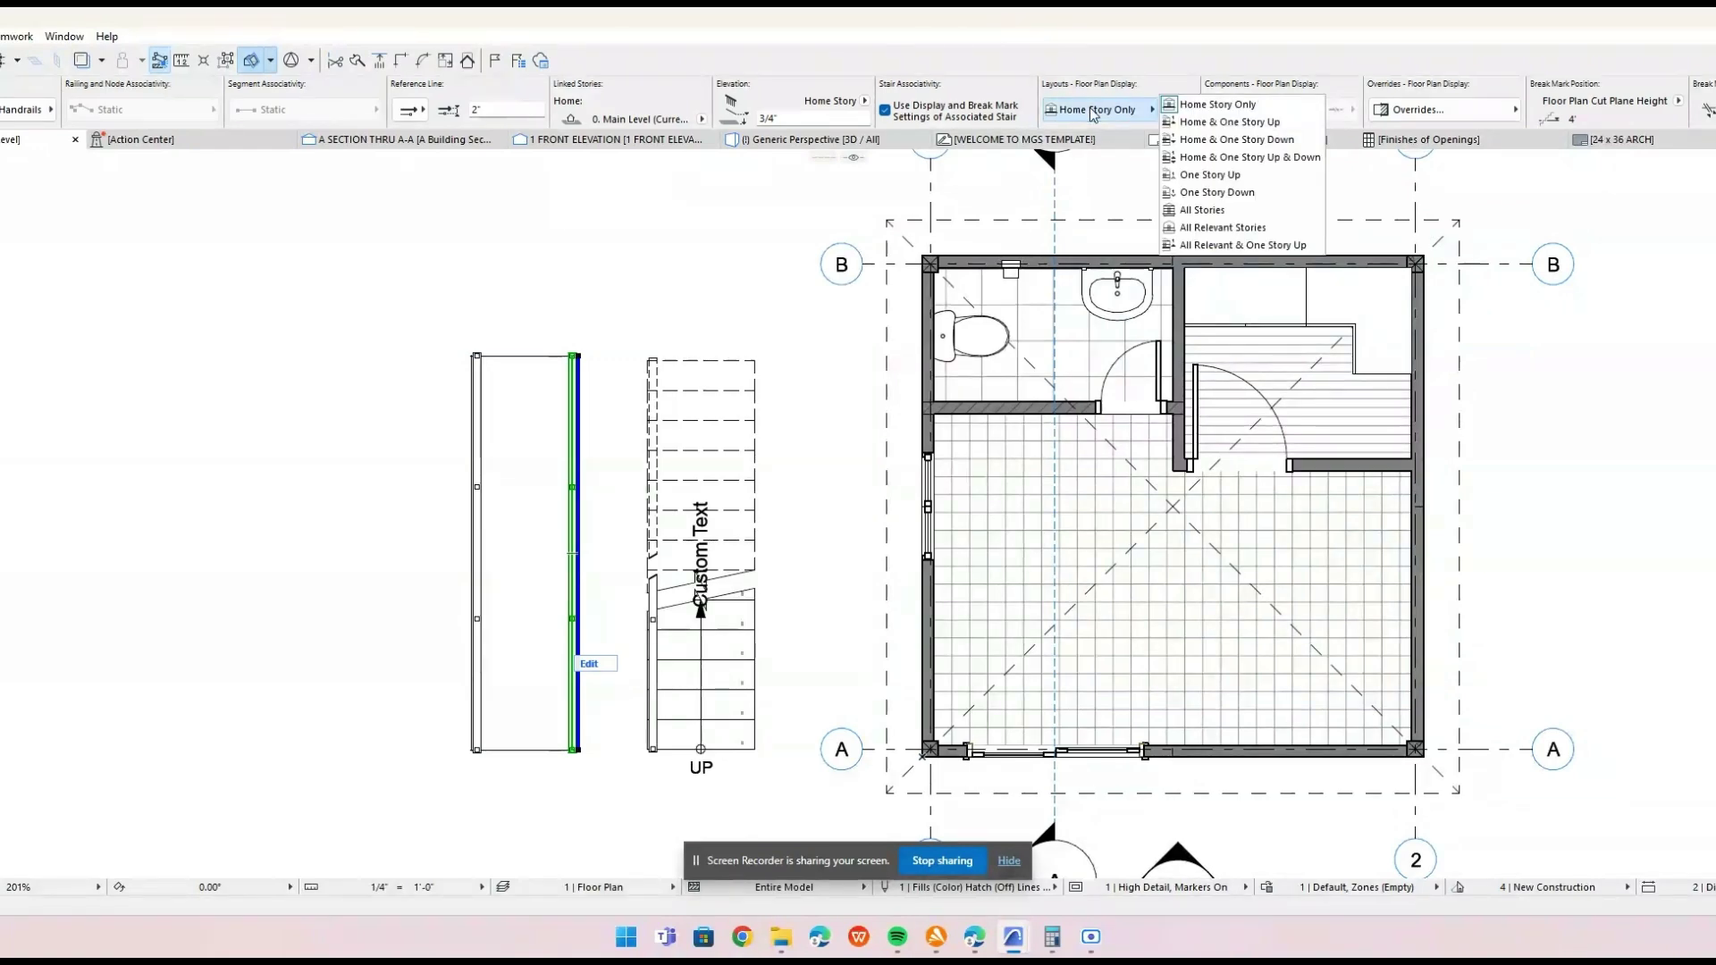
pyautogui.click(1092, 111)
pyautogui.click(1170, 111)
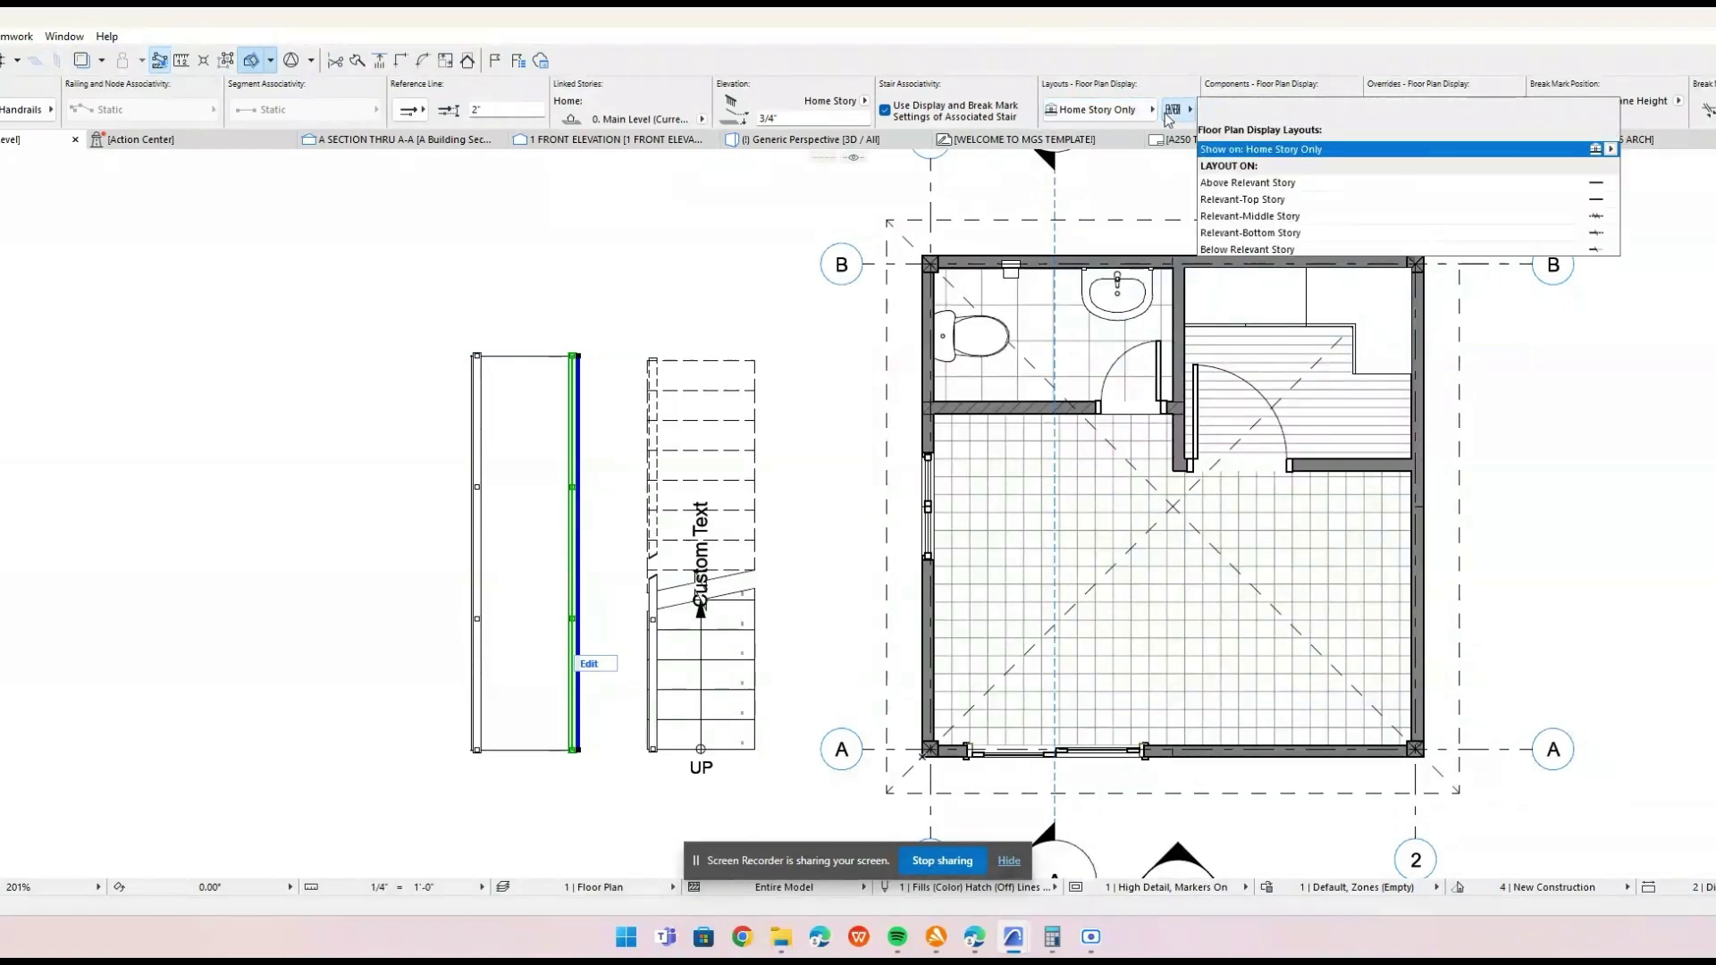
pyautogui.click(1613, 183)
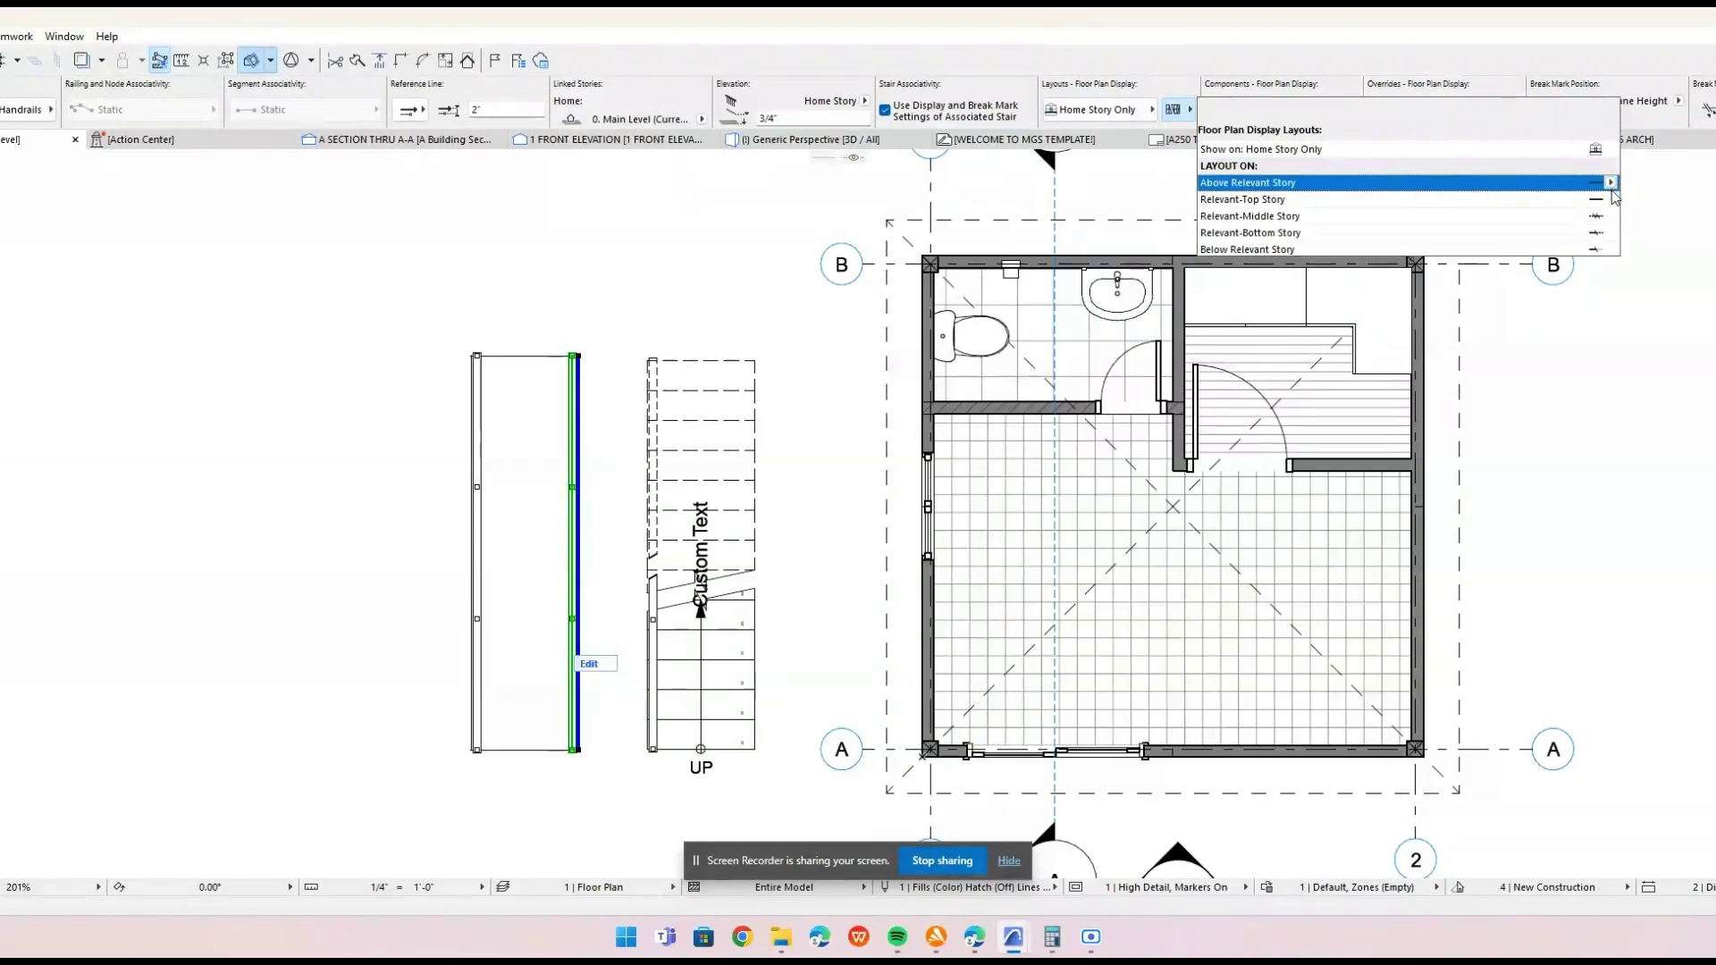
pyautogui.click(1612, 184)
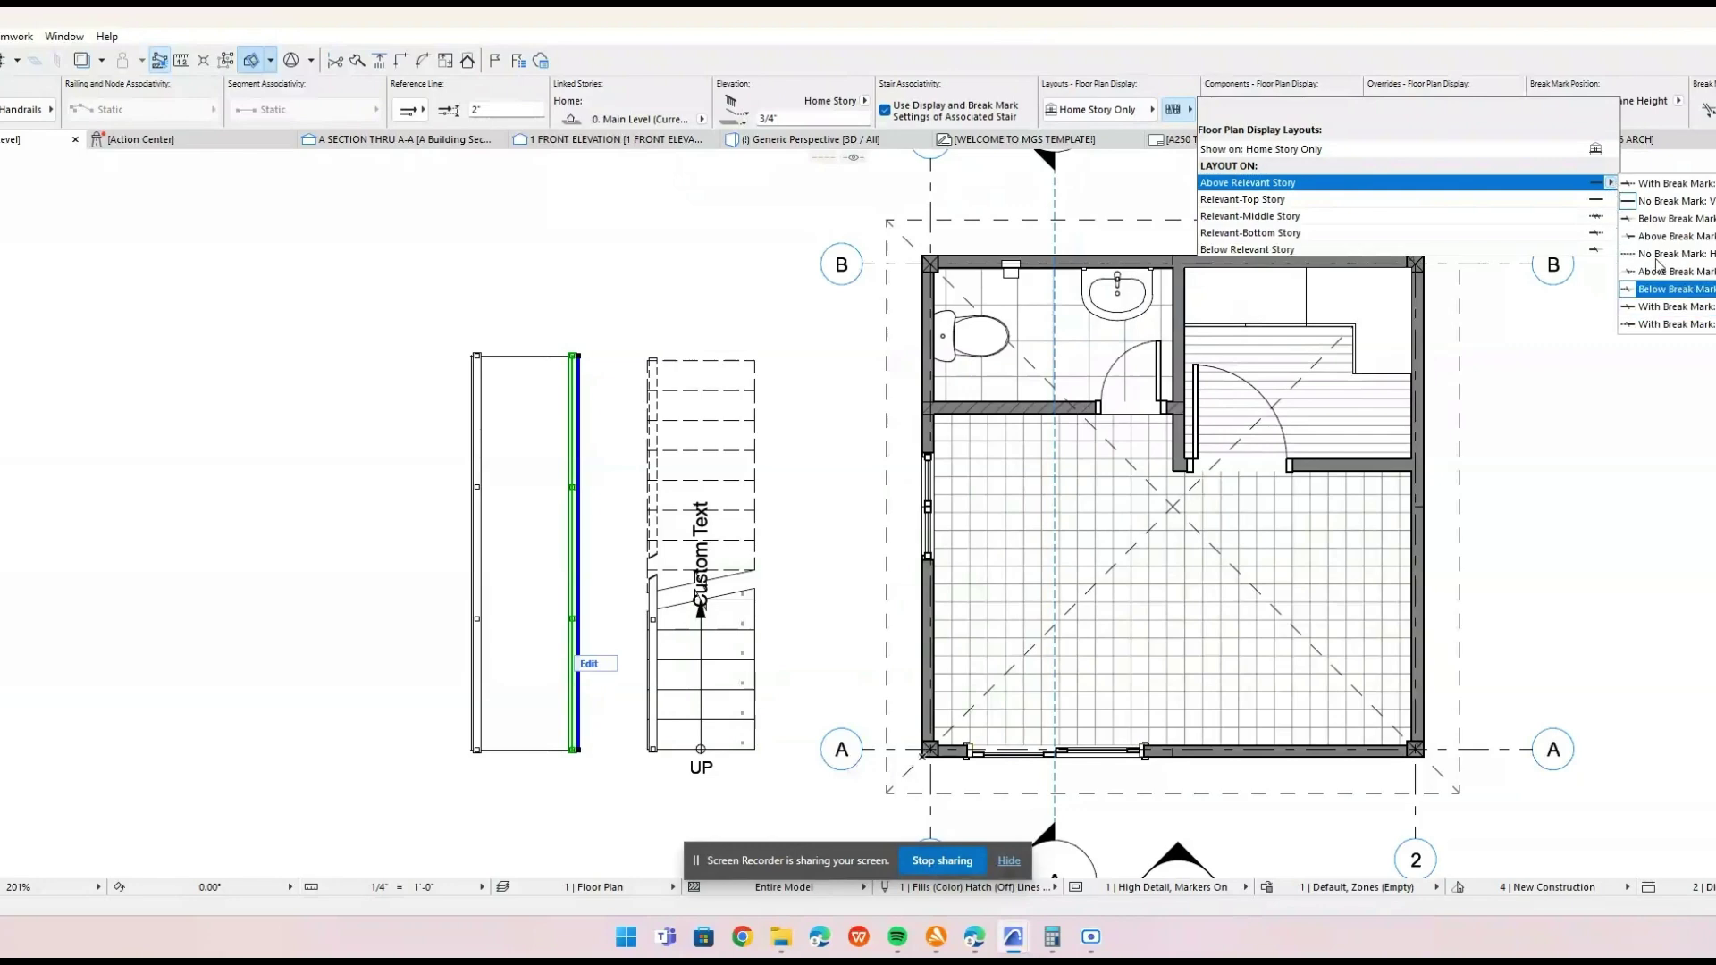
pyautogui.click(1674, 184)
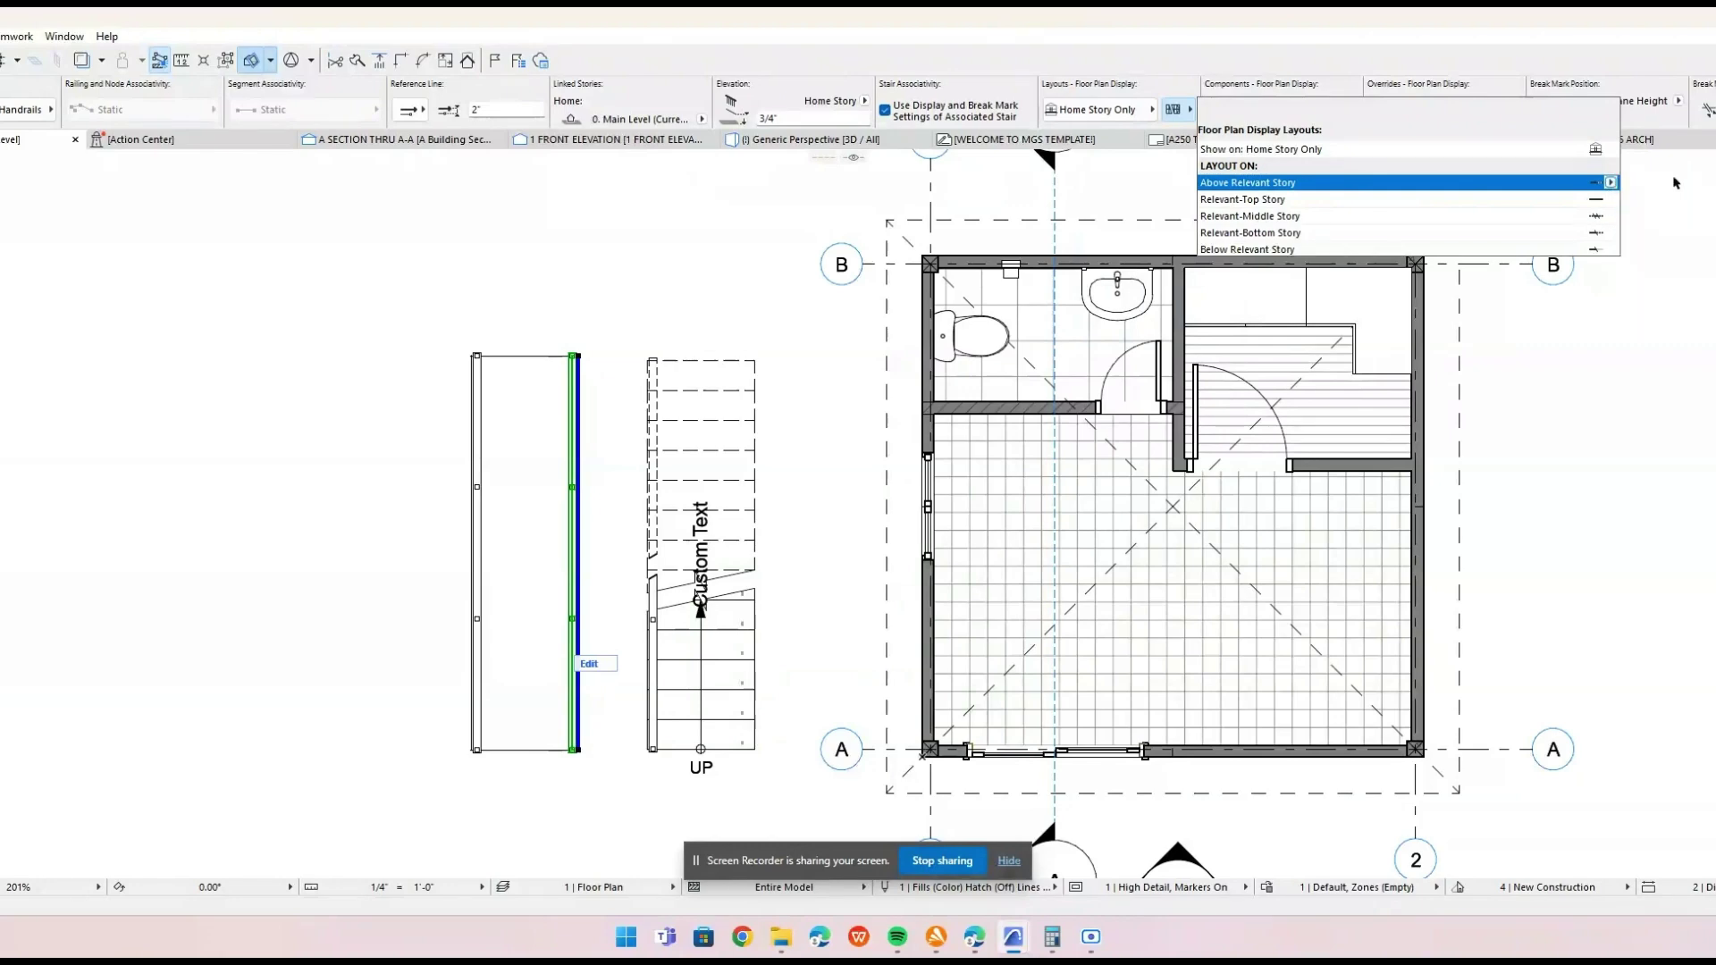
# Set the same railing's Relevant-Top Story layout to With Break Mark and deselect it.
pyautogui.click(1610, 200)
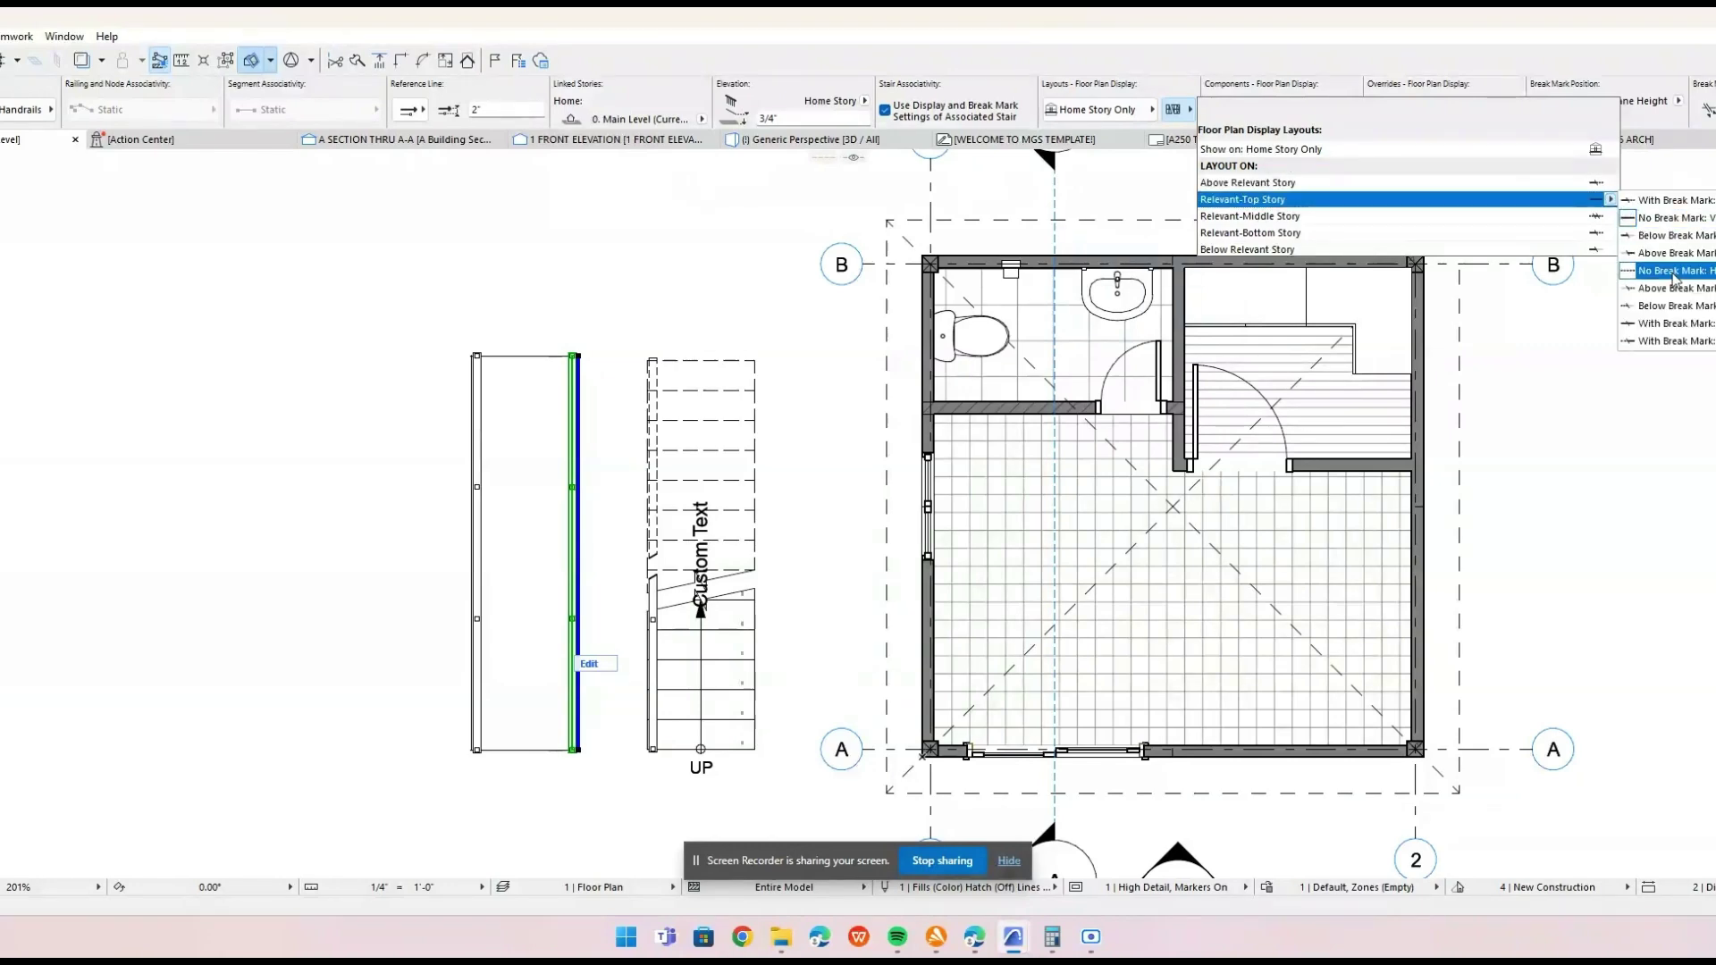
pyautogui.click(1671, 200)
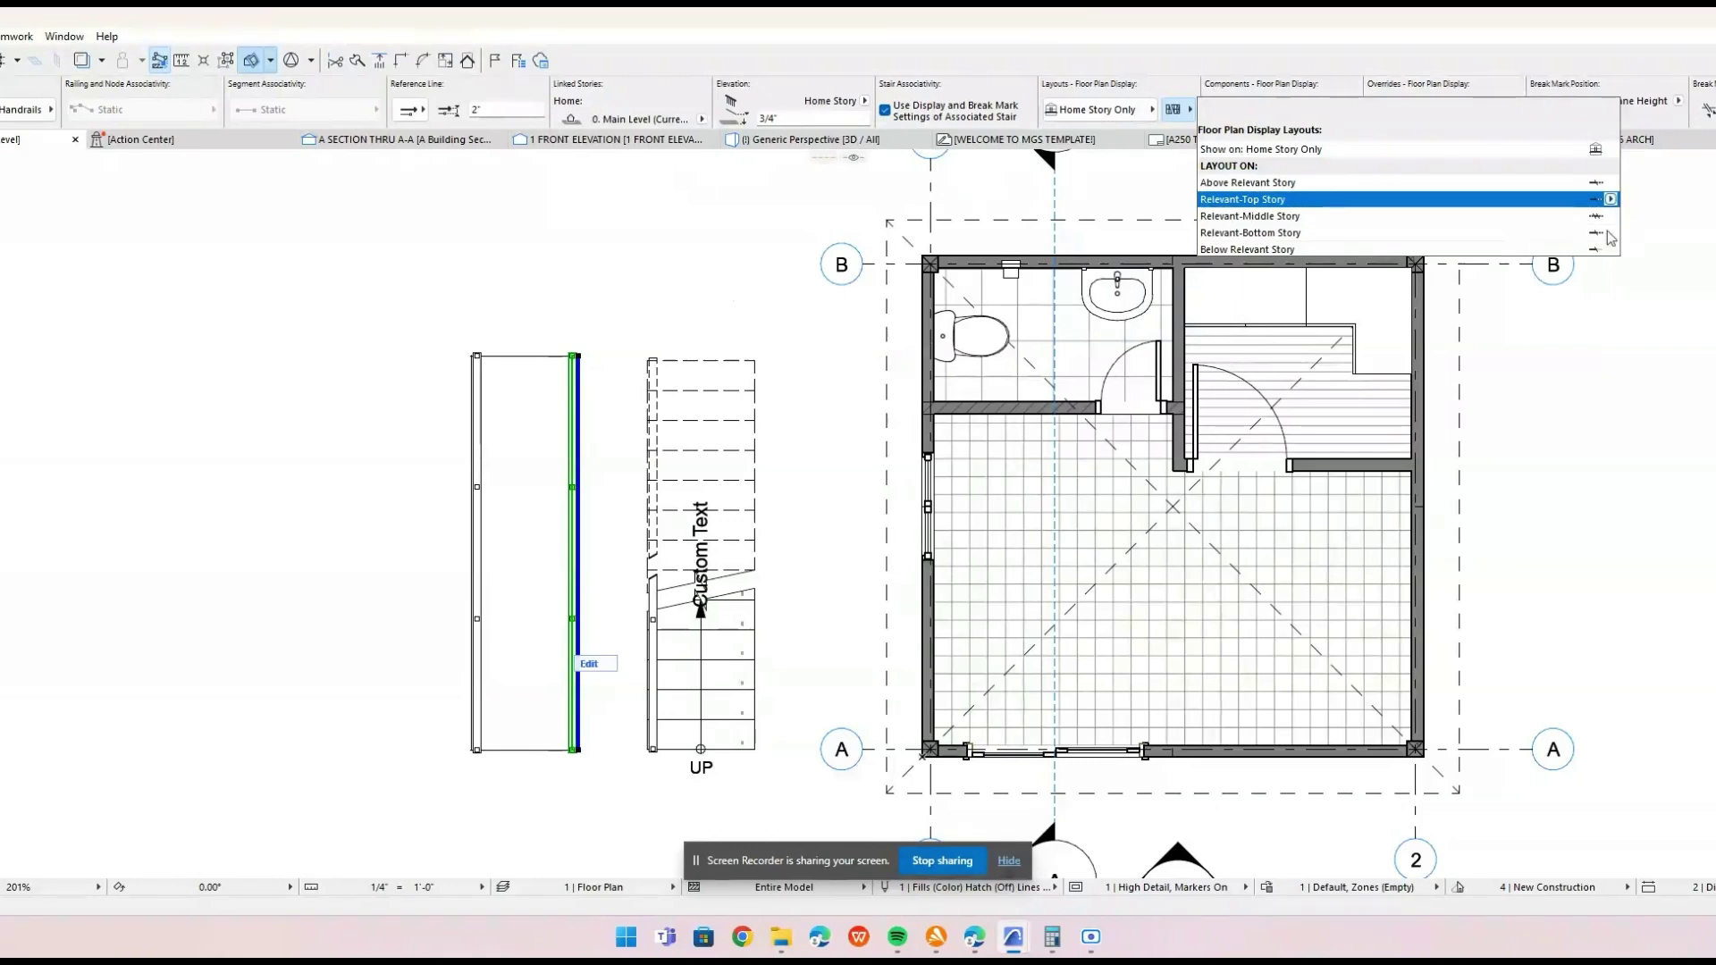
pyautogui.click(610, 319)
pyautogui.click(582, 327)
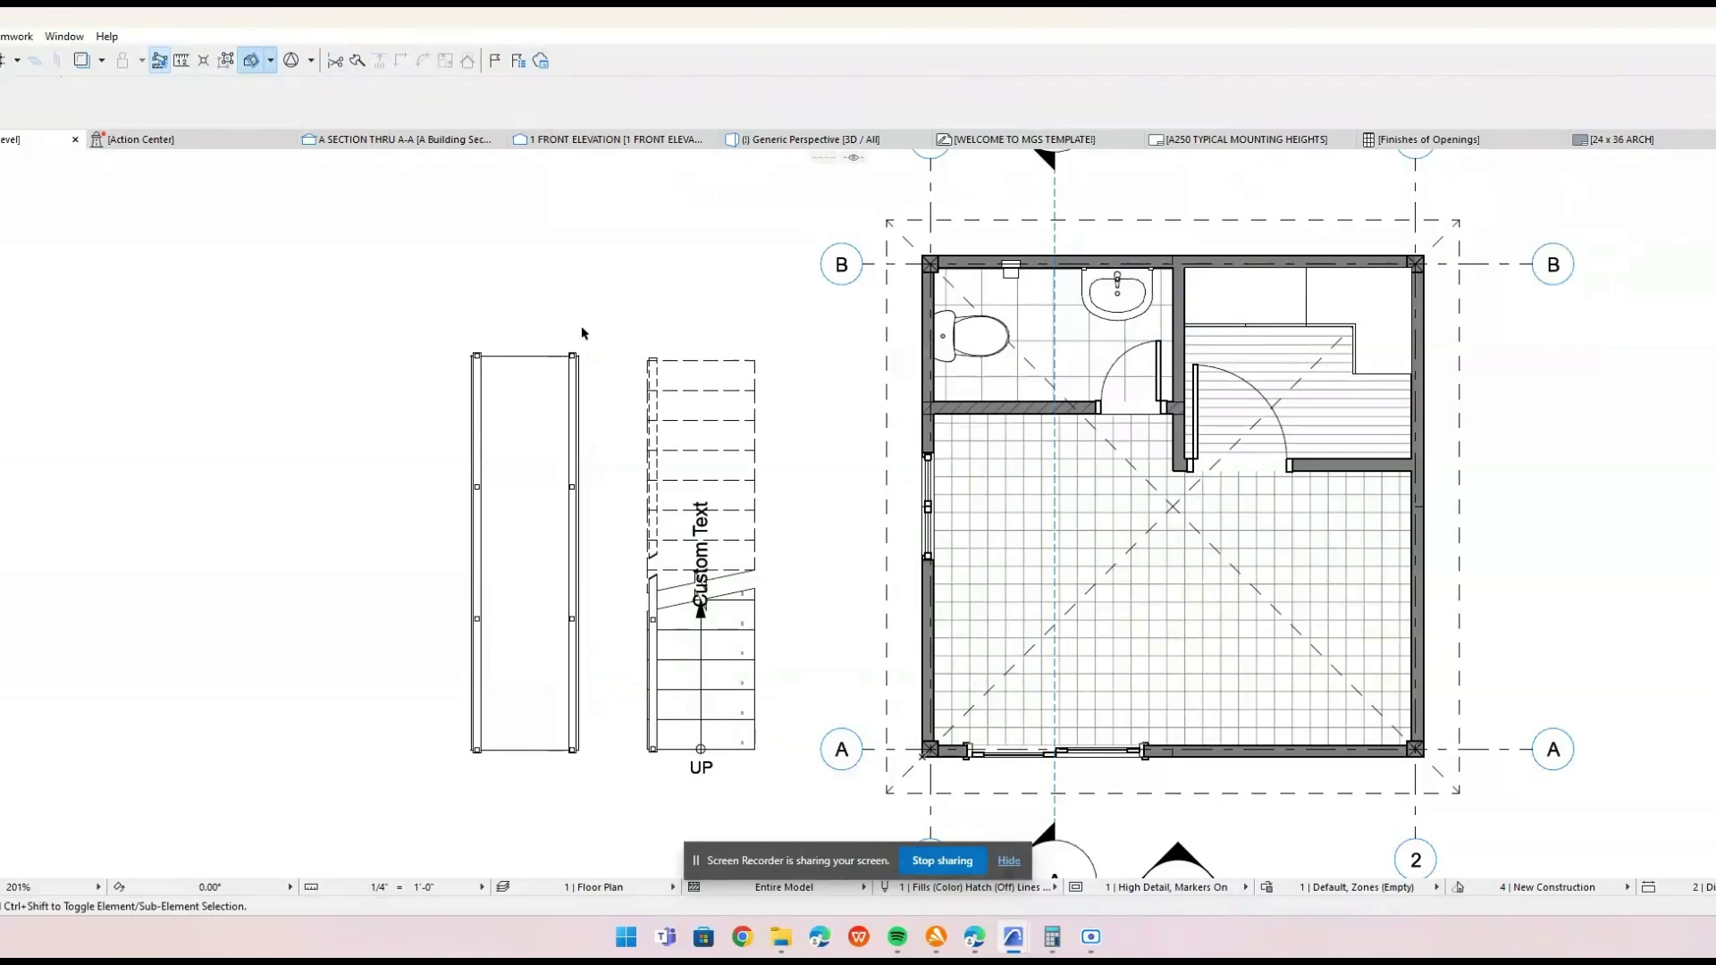
# Review the mesh ramp and its two railings in the floor plan and the 3D perspective.
pyautogui.scroll(2, 594, 483)
pyautogui.moveTo(594, 483); pyautogui.dragTo(716, 432, button='middle')
pyautogui.scroll(-2, 716, 433)
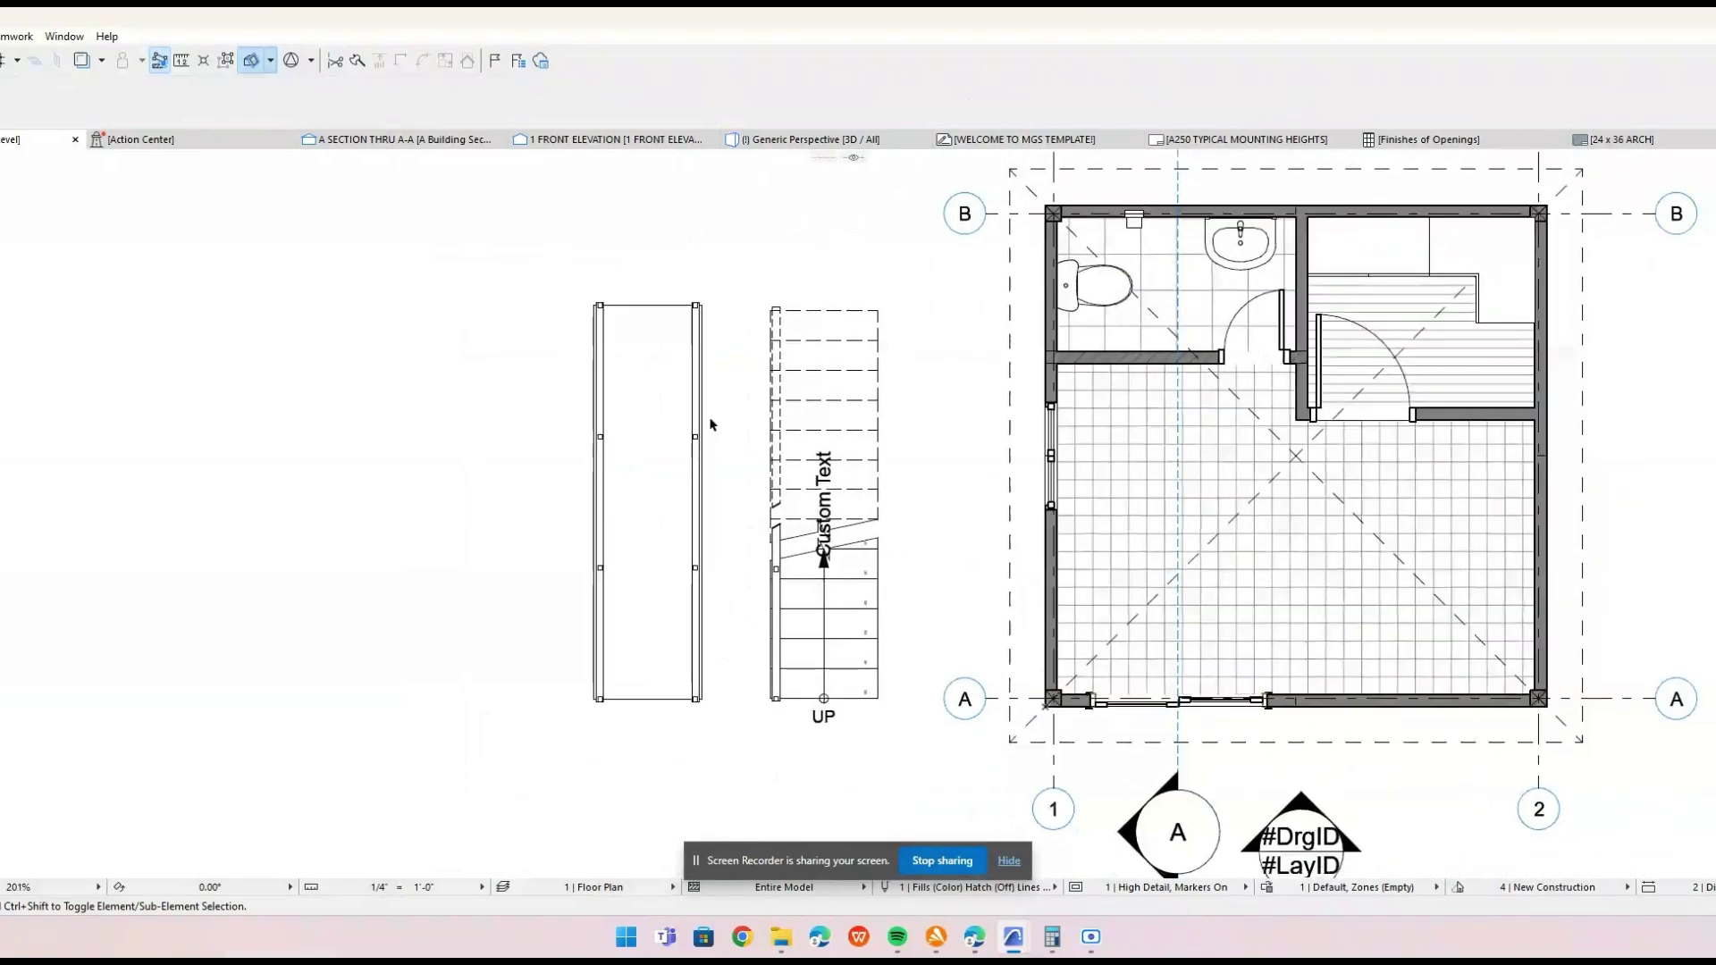
pyautogui.click(772, 142)
pyautogui.keyDown('shift'); pyautogui.moveTo(773, 394); pyautogui.dragTo(756, 490, button='middle'); pyautogui.keyUp('shift')
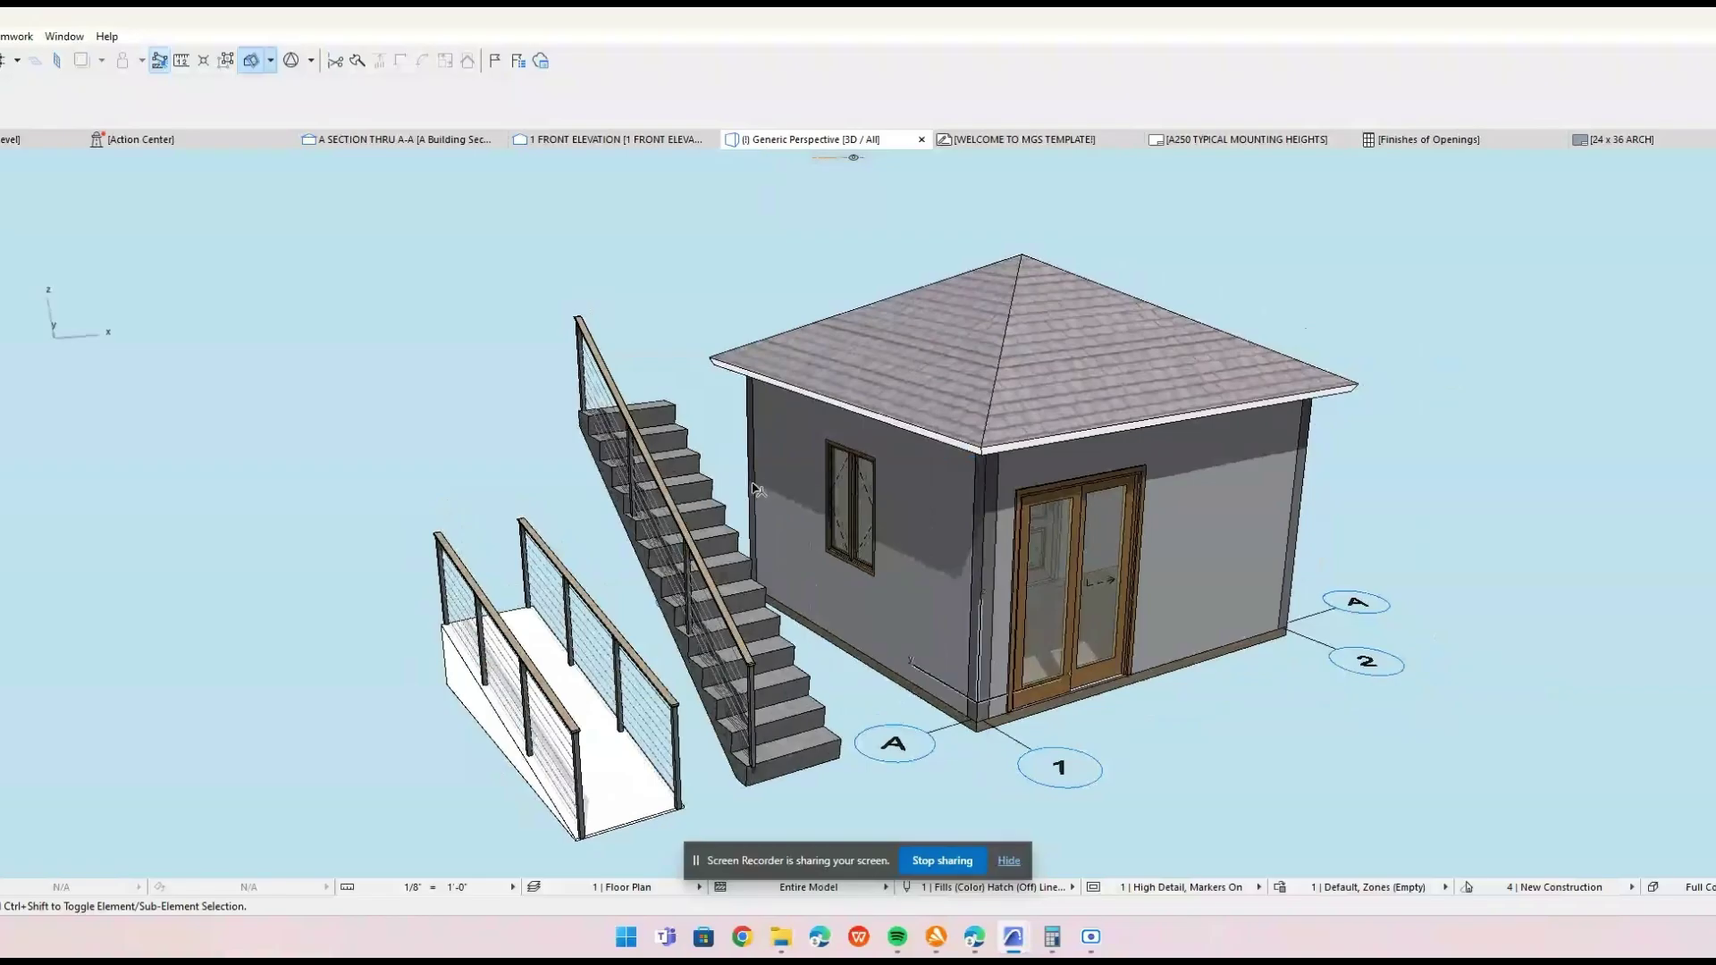
pyautogui.scroll(-3, 756, 490)
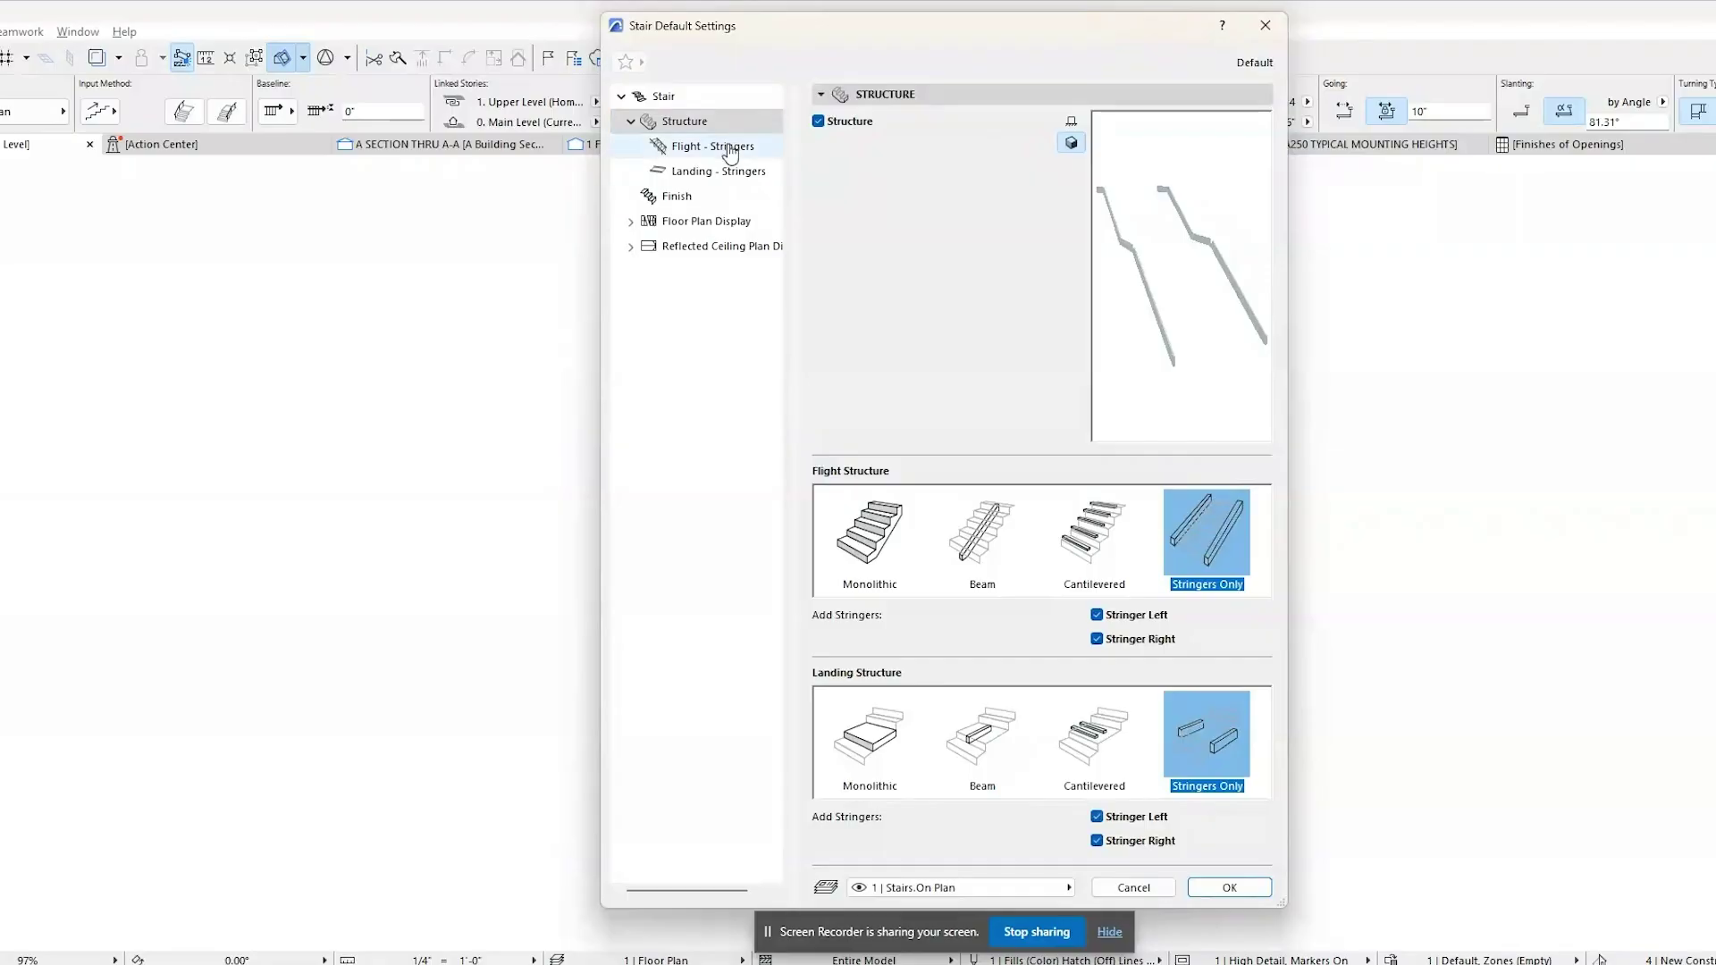
# Set the default stair's flight stringers to the Flight Stringer 26 type.
pyautogui.click(724, 148)
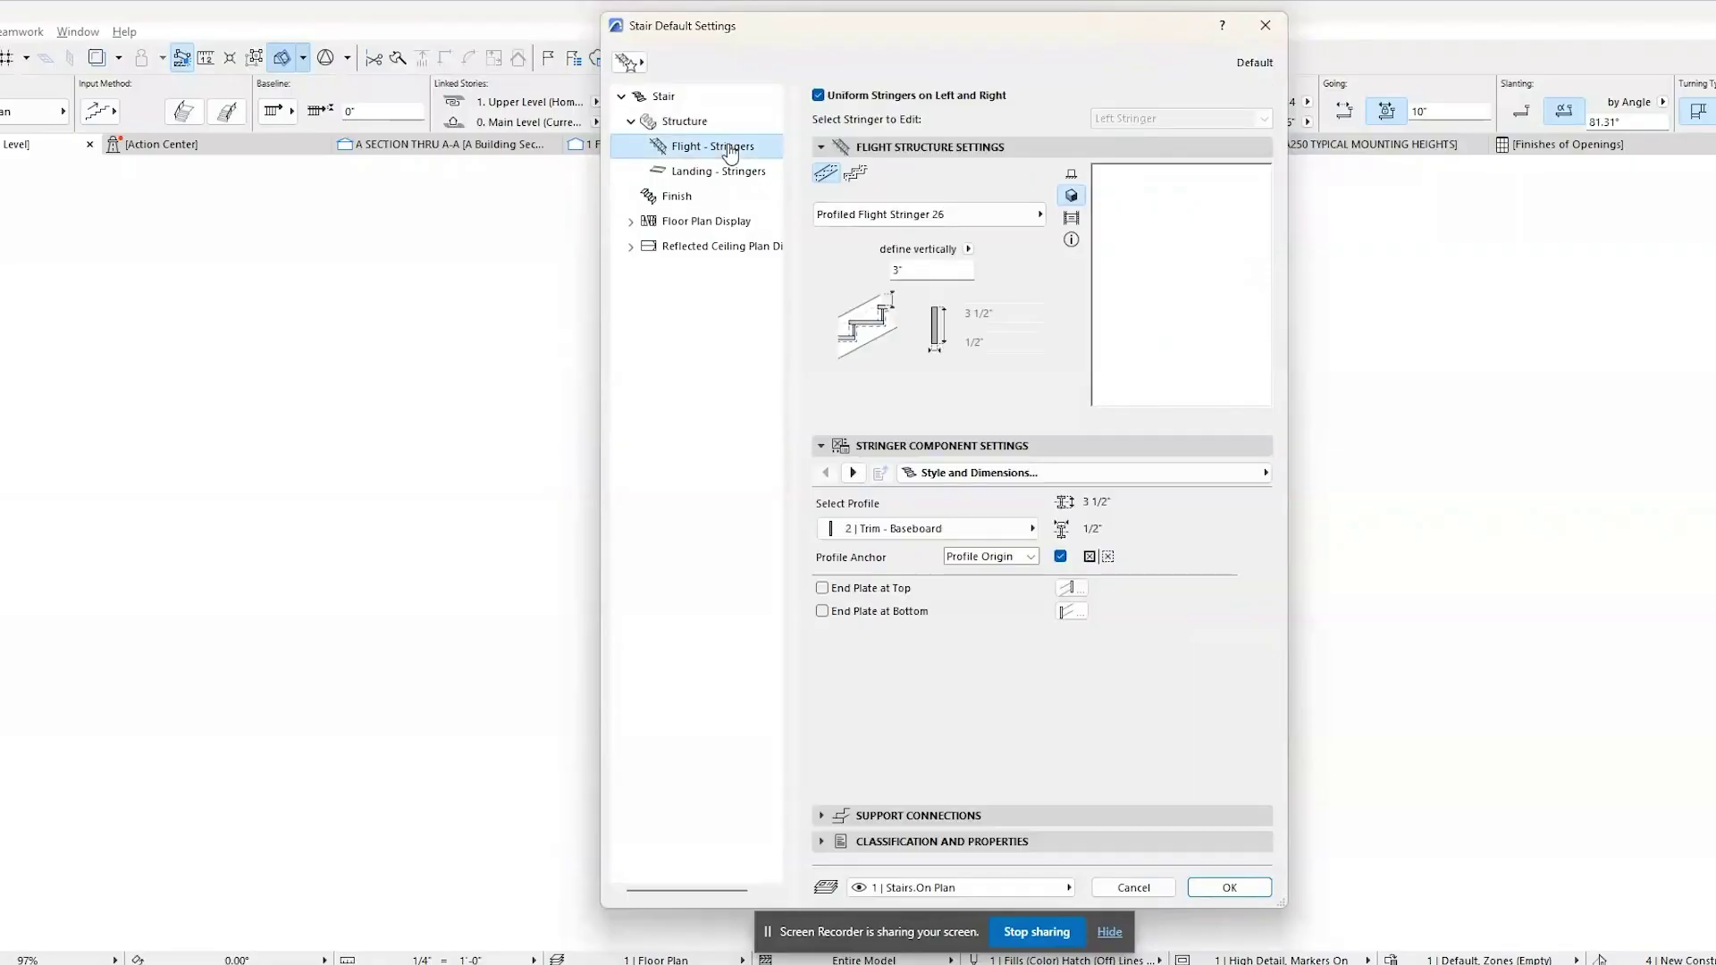
pyautogui.click(856, 174)
pyautogui.click(825, 173)
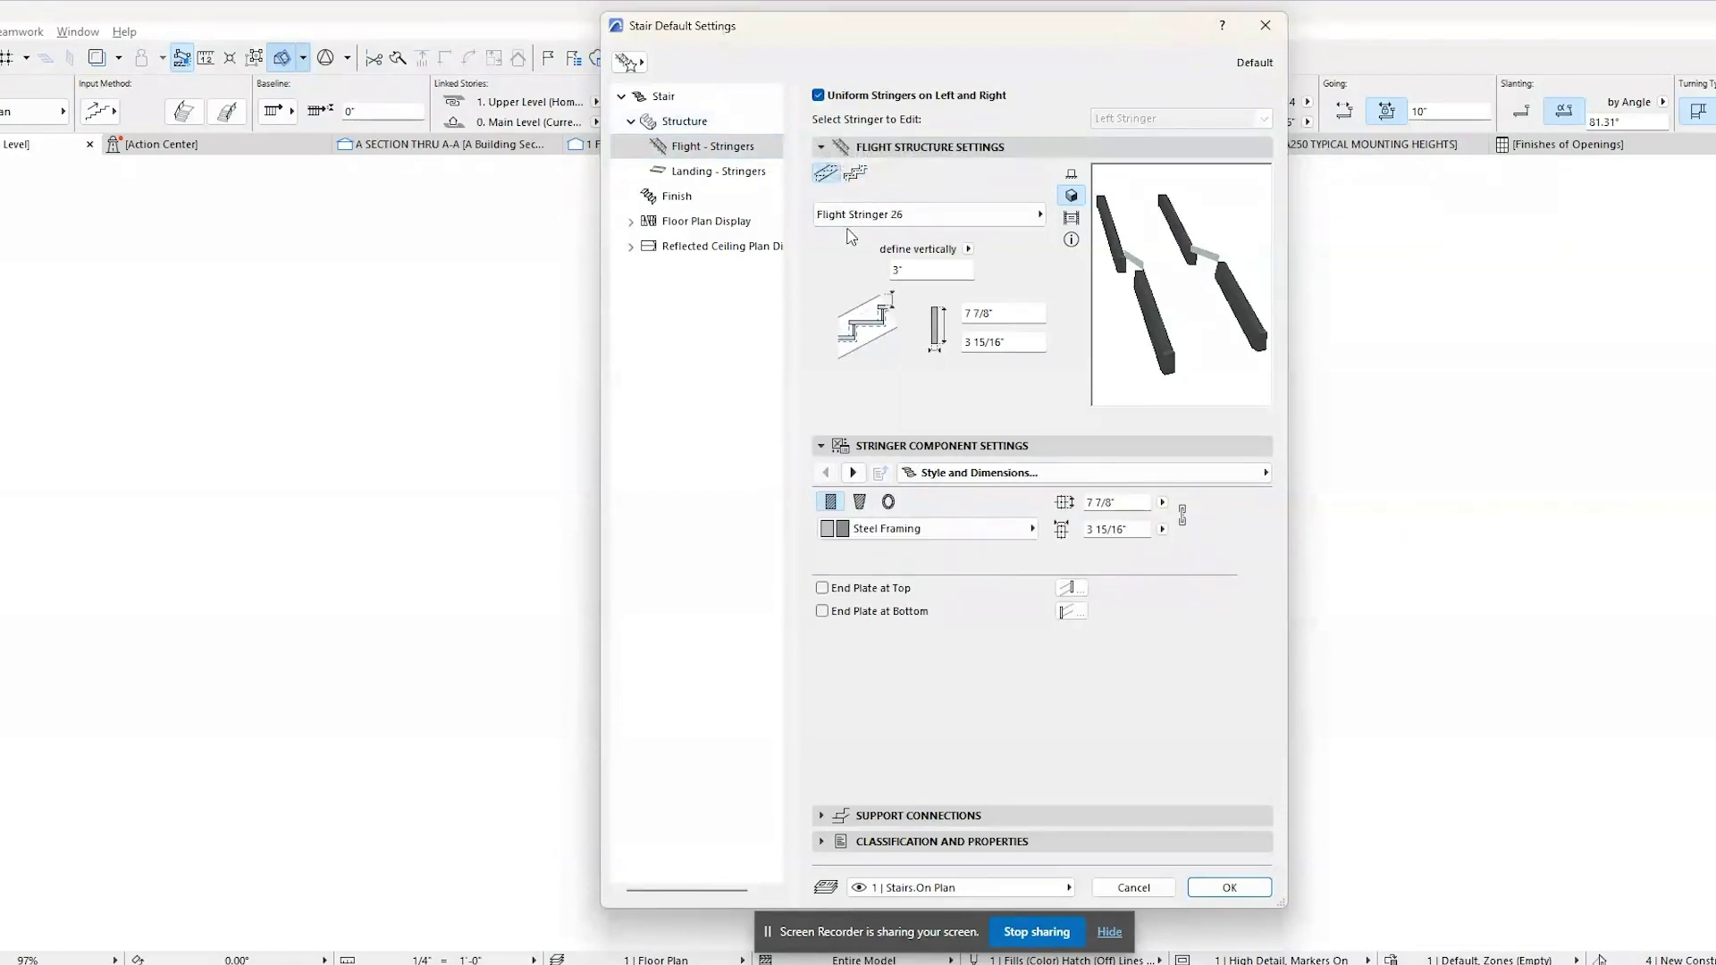
pyautogui.click(862, 224)
pyautogui.click(861, 224)
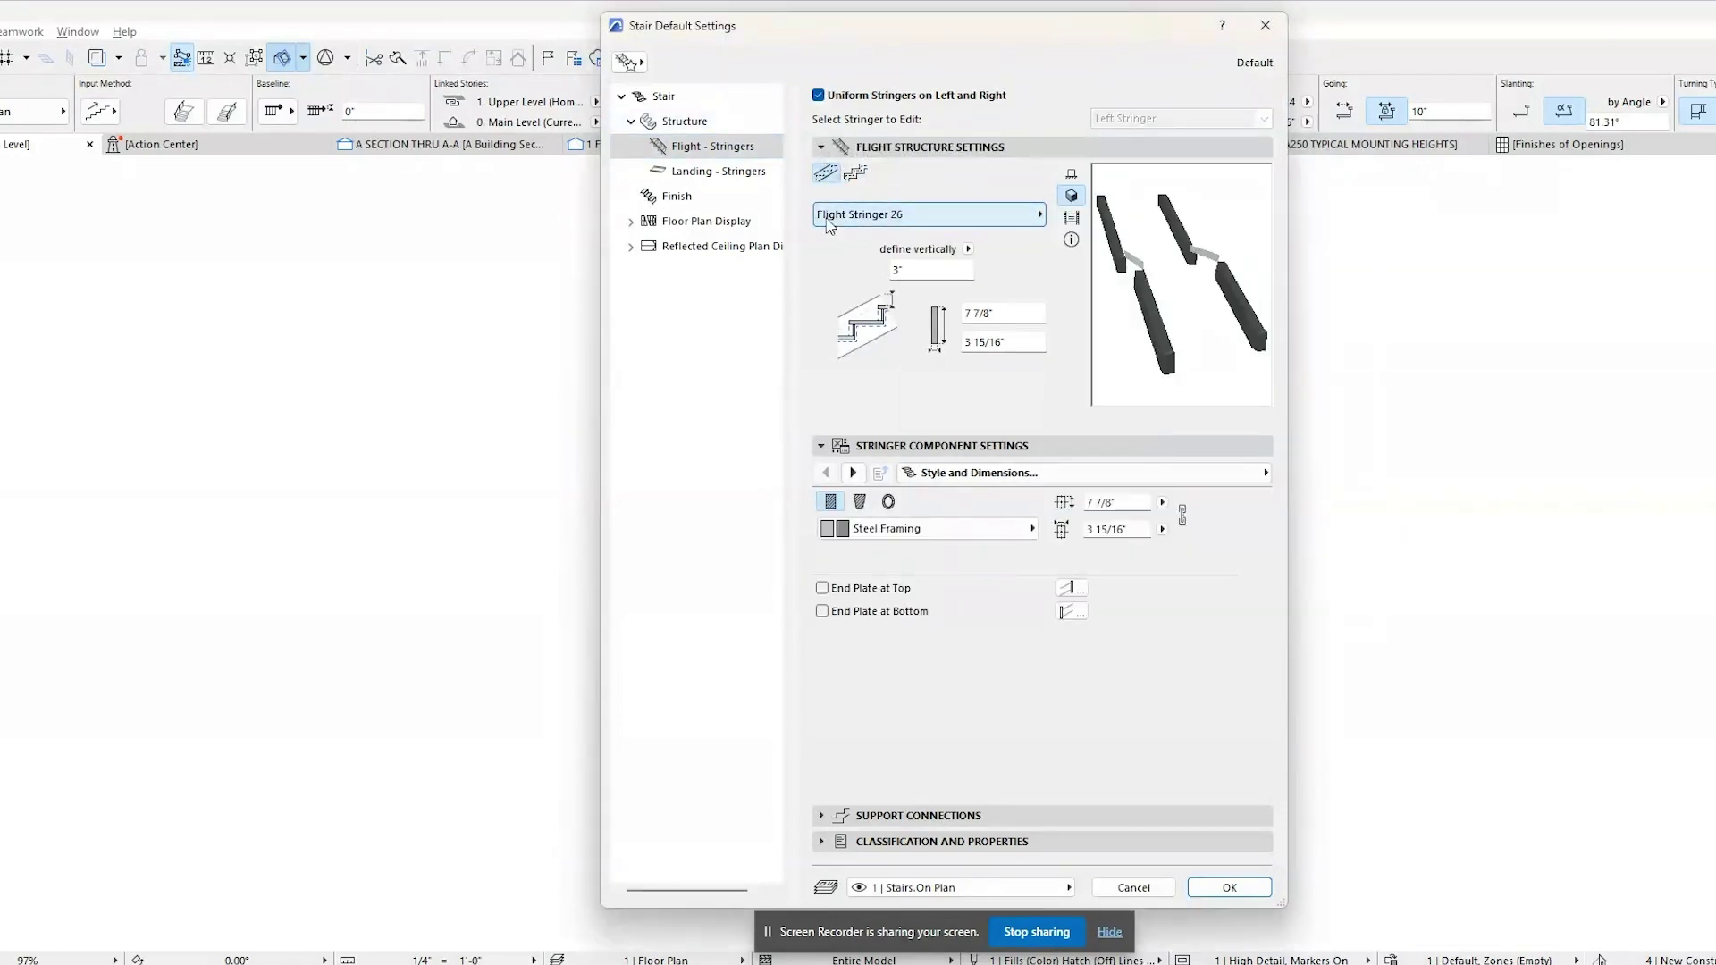
# Check the available stringer types in the default stair's landing stringer settings.
pyautogui.click(716, 171)
pyautogui.click(932, 184)
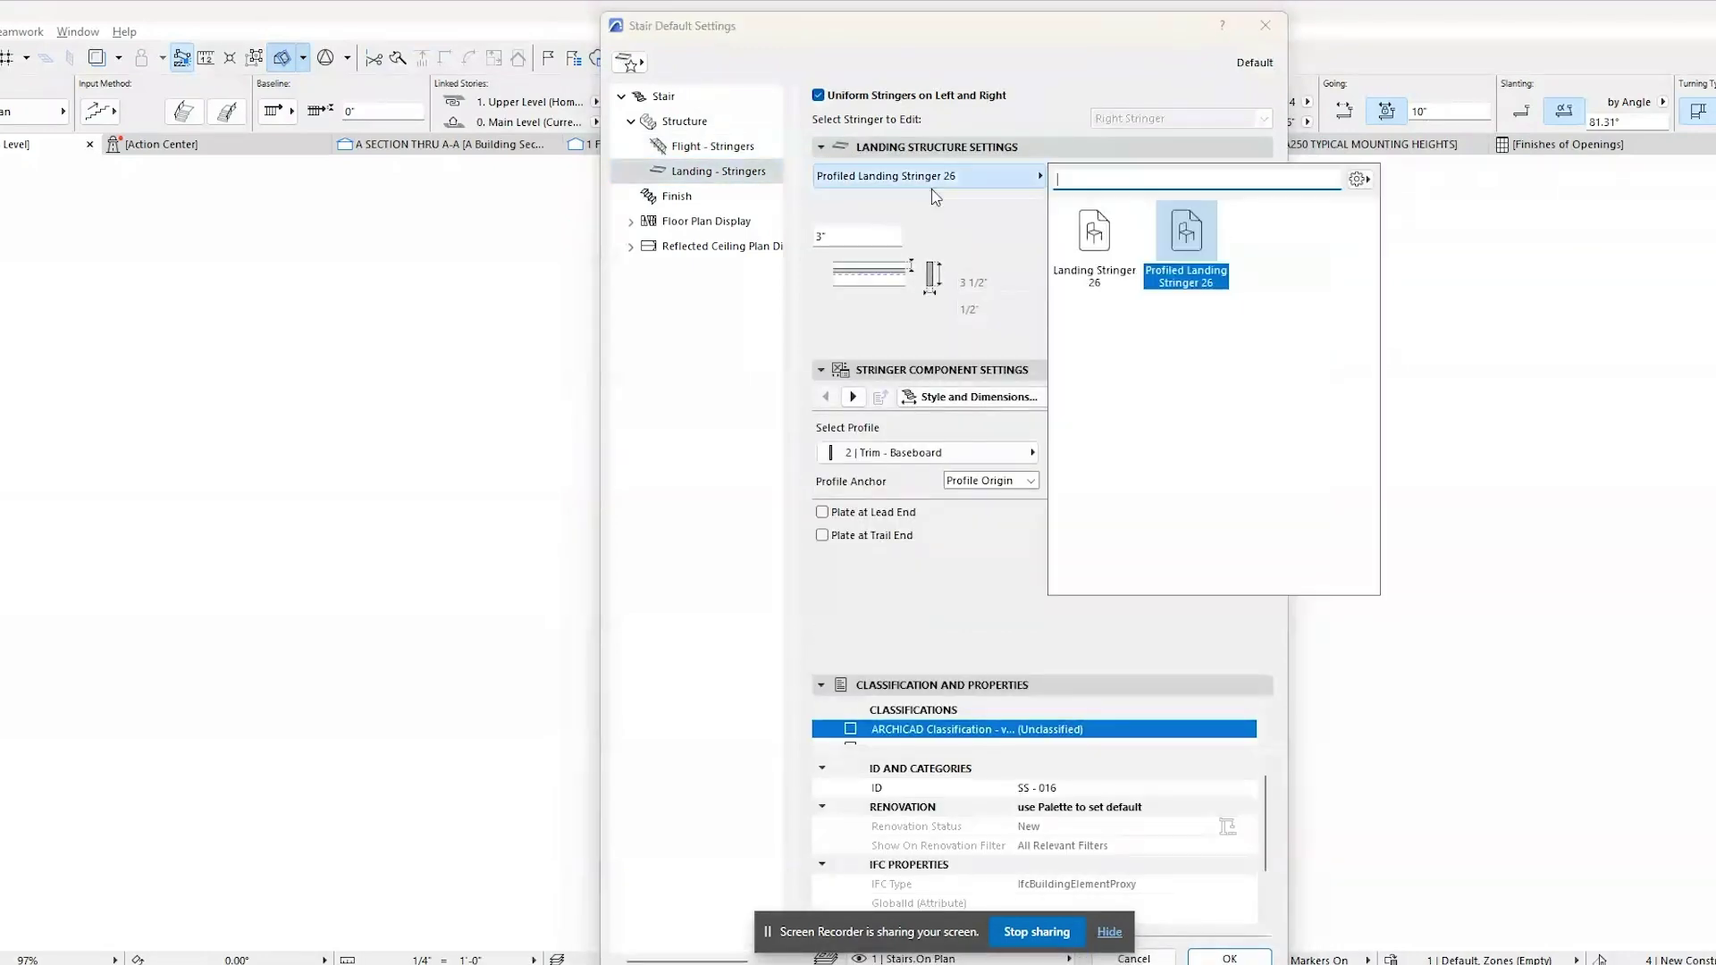
pyautogui.click(932, 190)
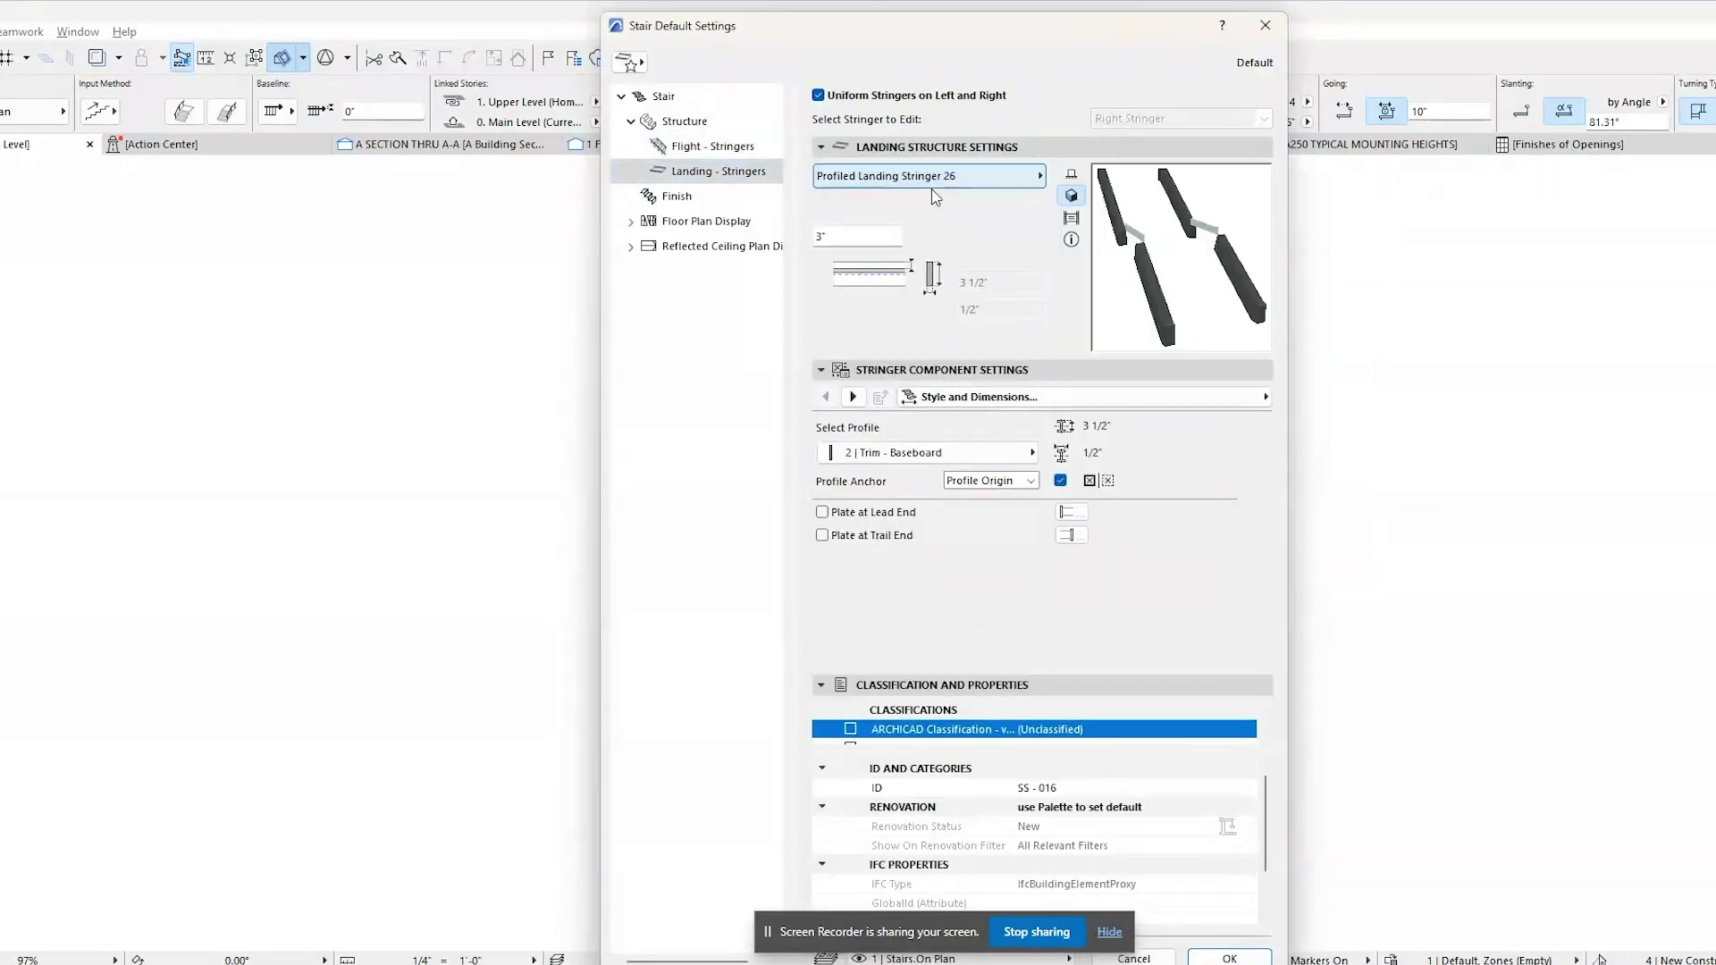